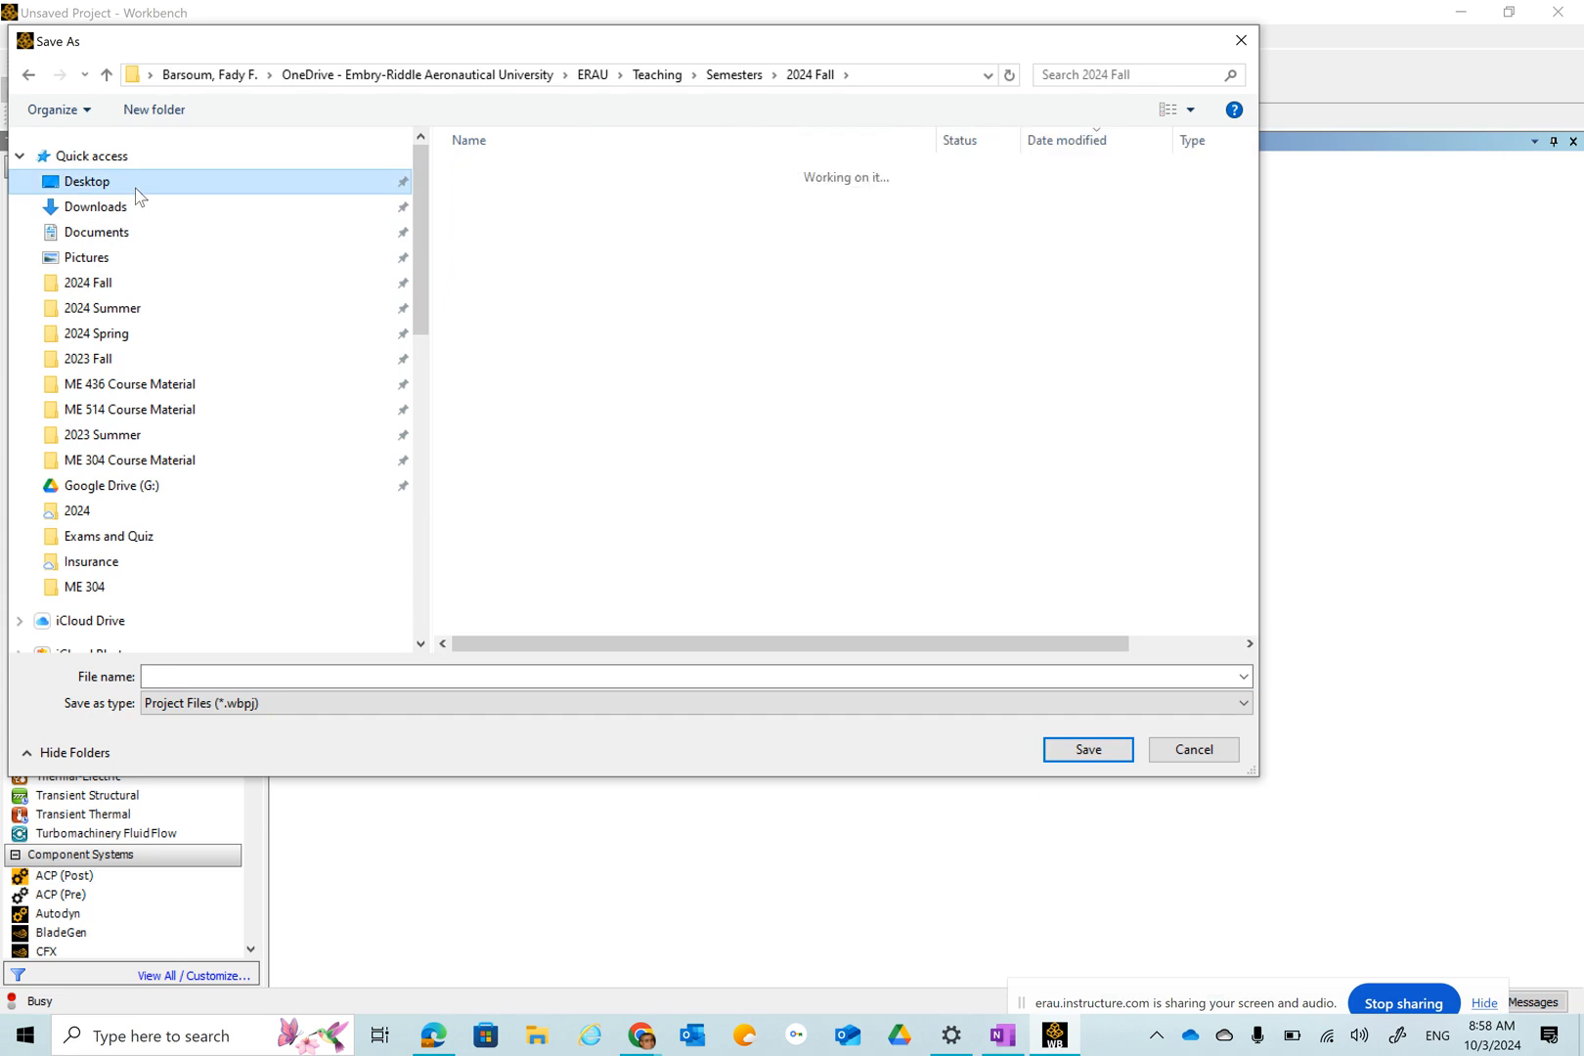
Save the new project to the Desktop under the name Class Example.
{"action": "left_click", "coordinate": [202, 675]}
{"action": "type", "text": "/"}
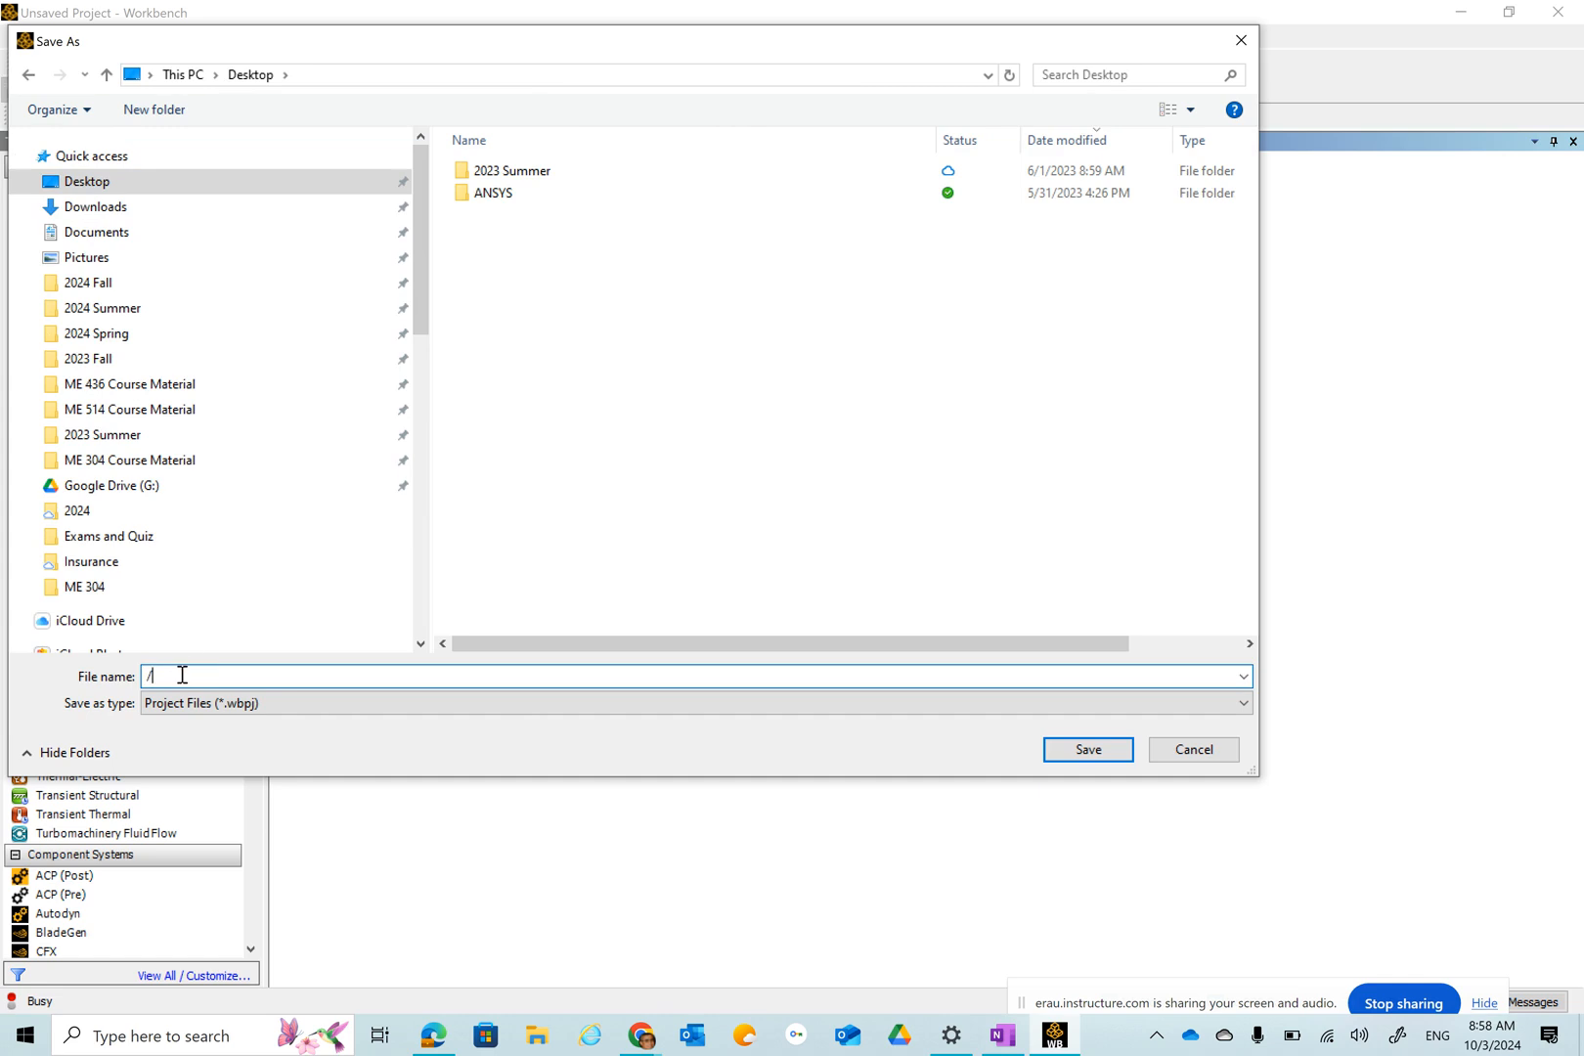
{"action": "type", "text": "Class Example"}
{"action": "key", "text": "Return"}
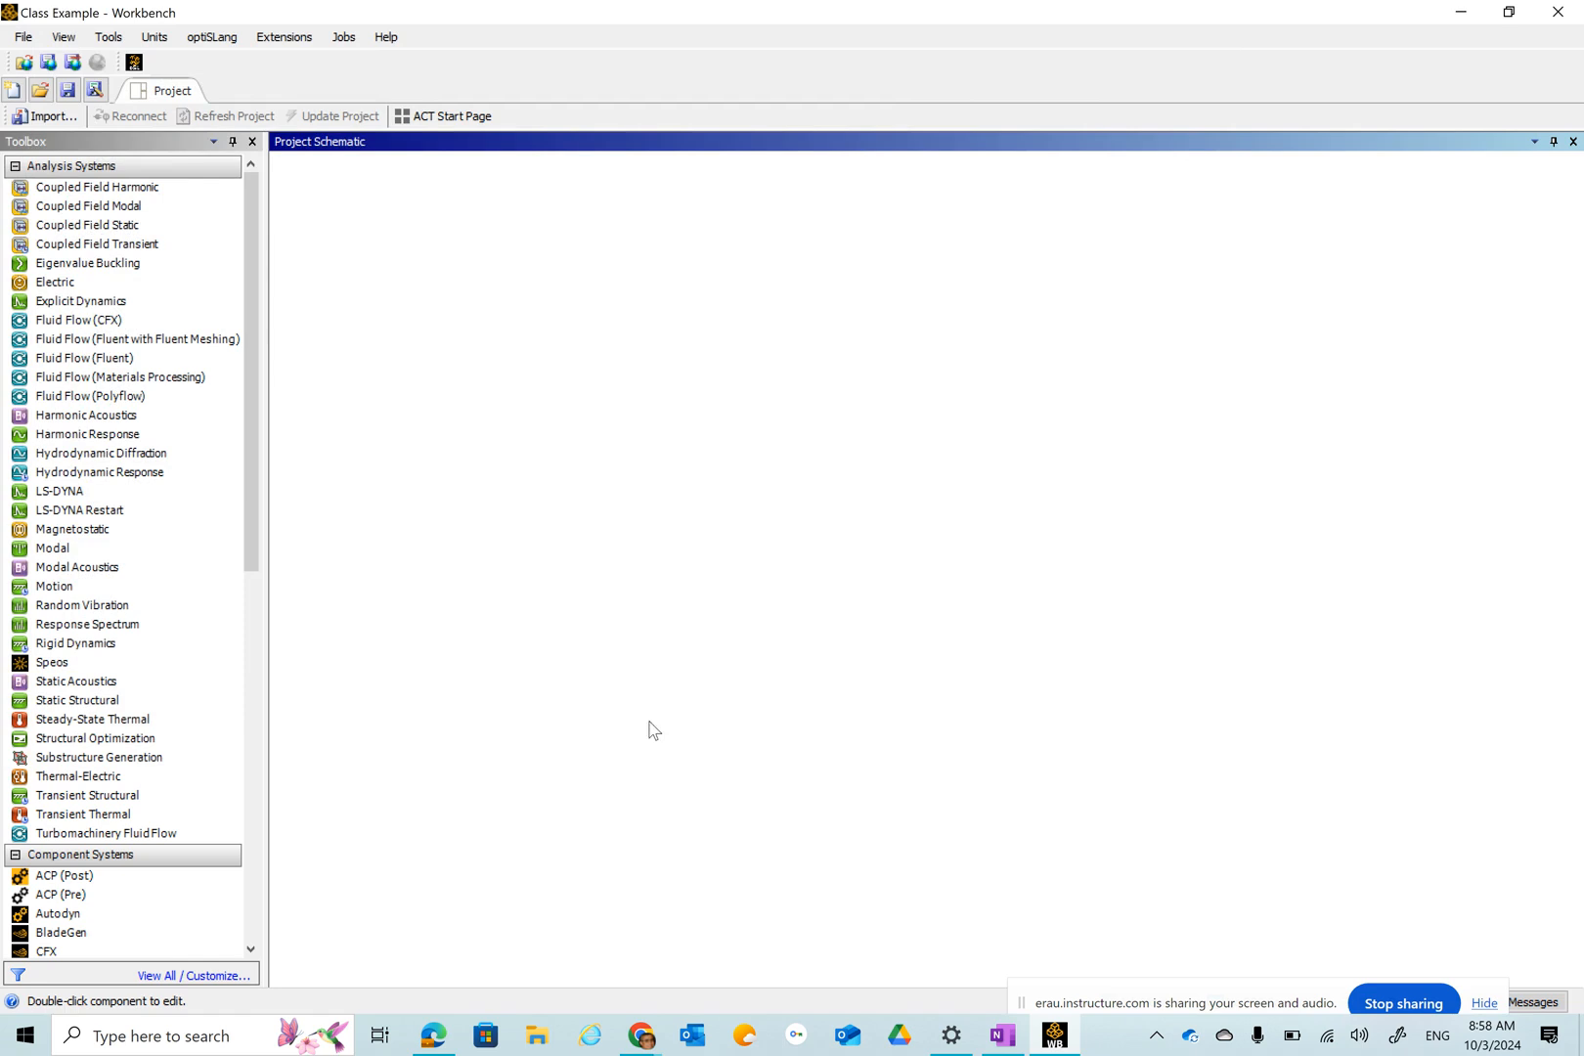
Inspect the Desktop folder's saved project files and folders in File Explorer in detail view.
{"action": "left_click", "coordinate": [539, 1039]}
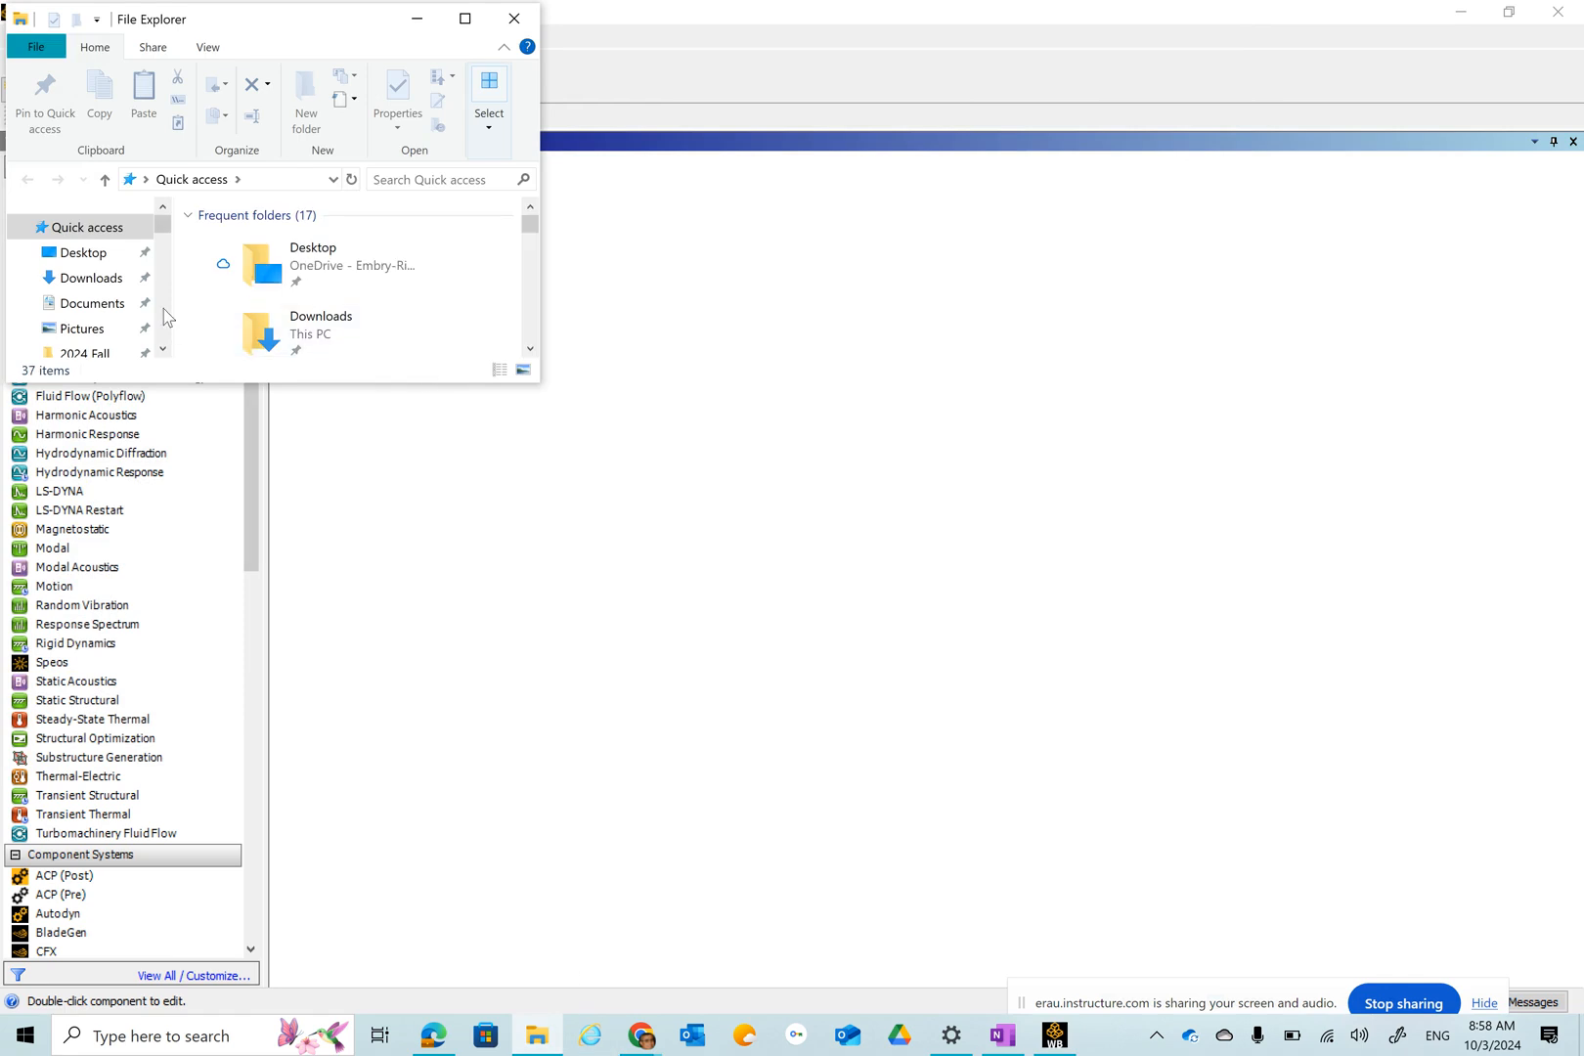
{"action": "left_click", "coordinate": [93, 256]}
{"action": "left_click_drag", "start_coordinate": [533, 386], "coordinate": [1260, 698]}
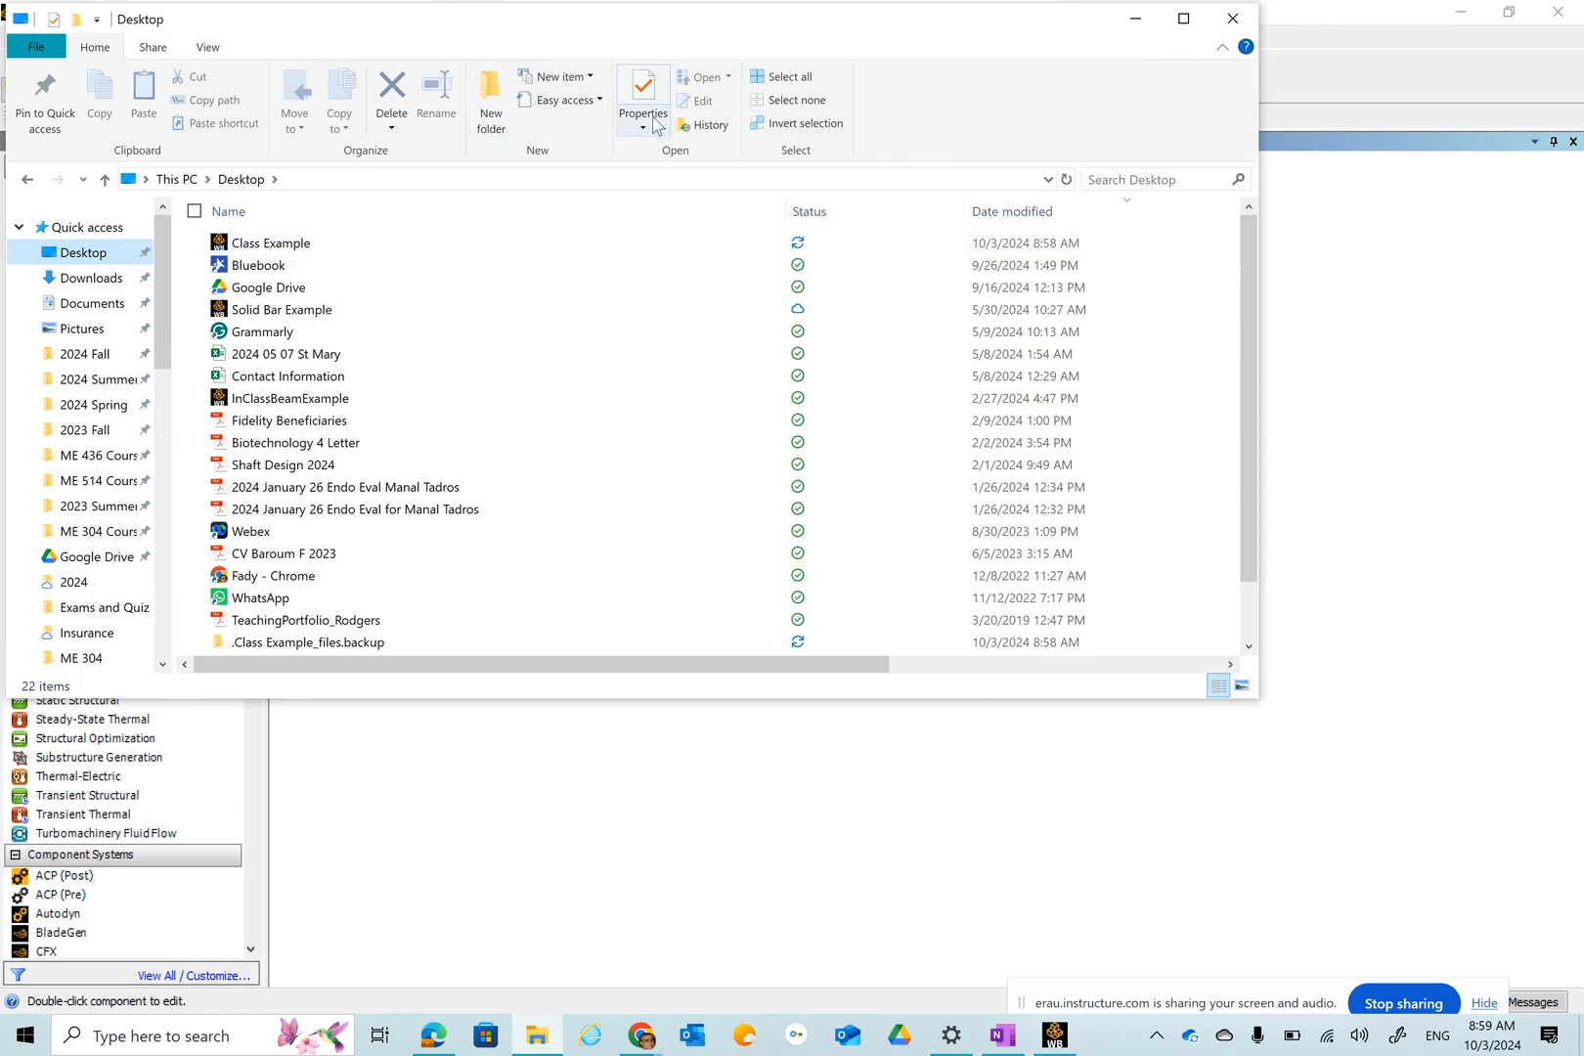
{"action": "left_click", "coordinate": [208, 51]}
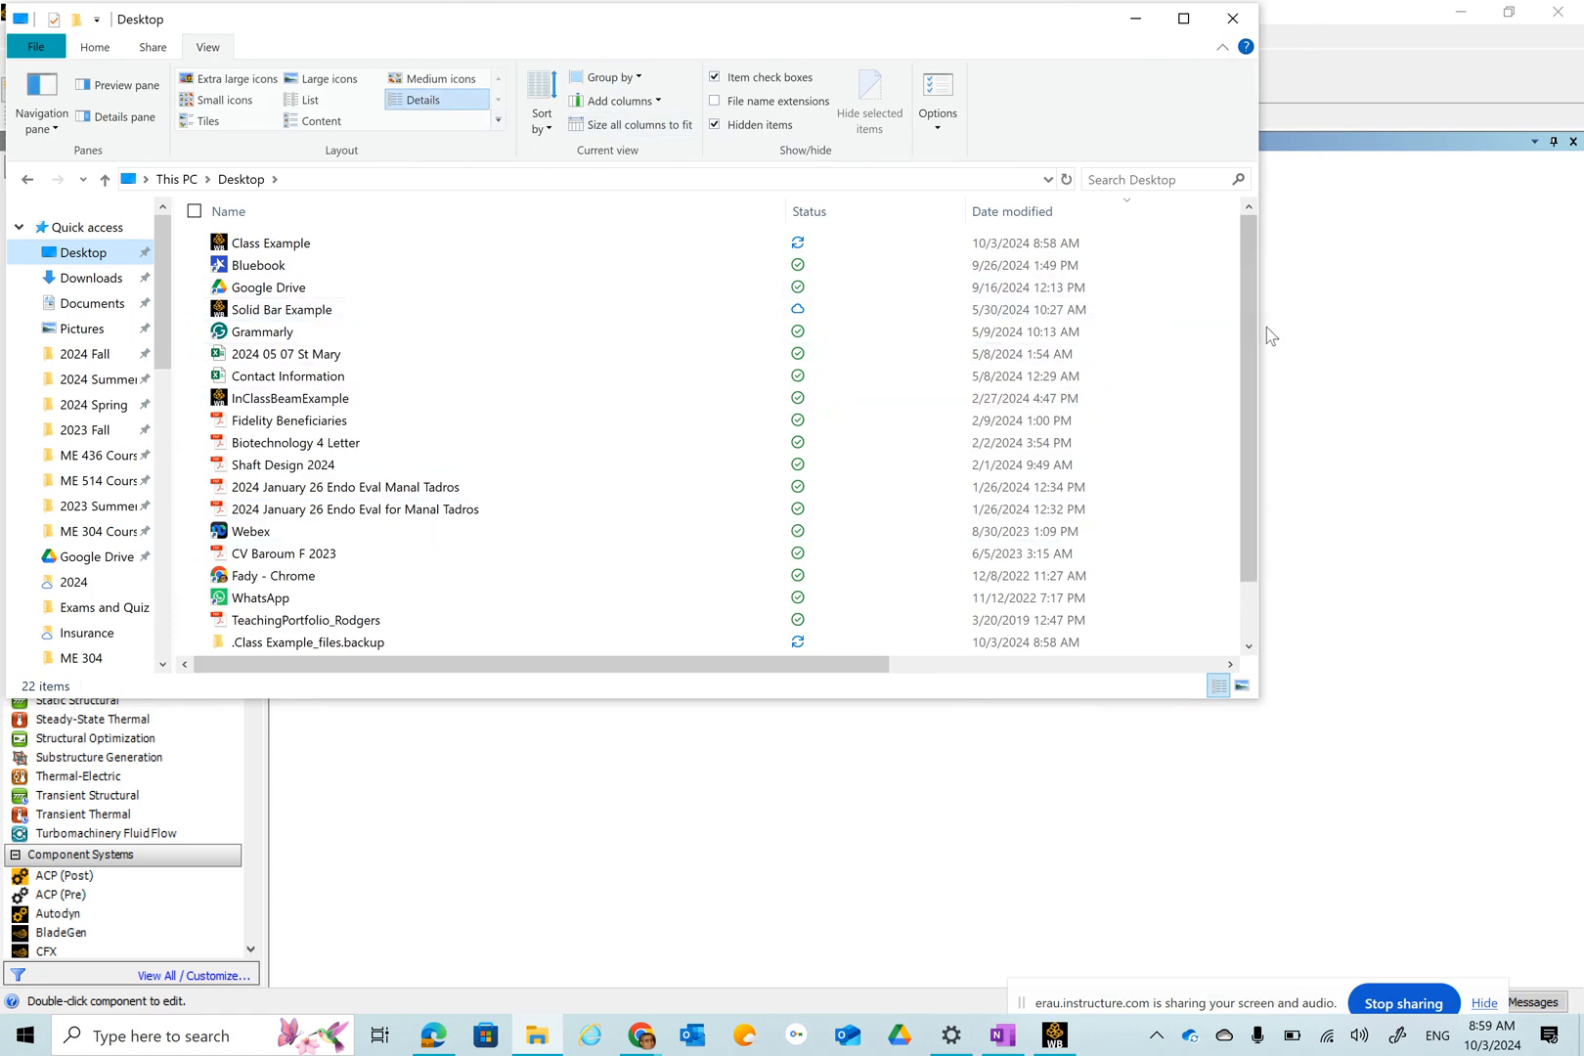
{"action": "left_click_drag", "start_coordinate": [1258, 326], "coordinate": [1490, 325]}
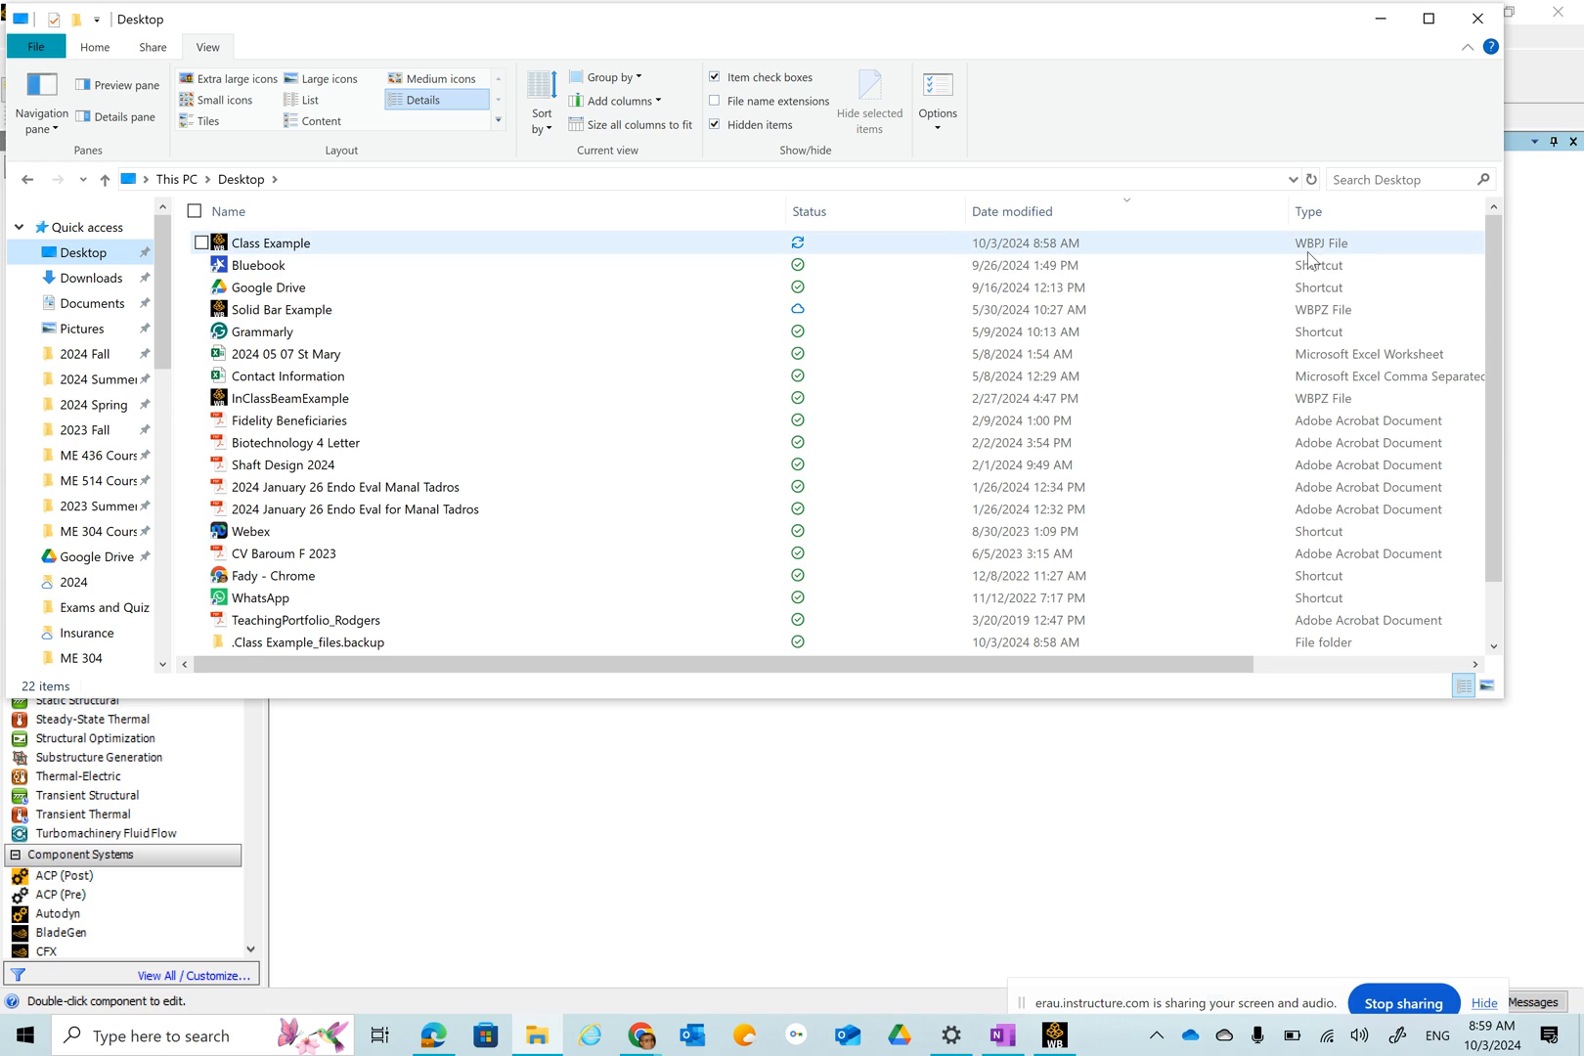
{"action": "scroll", "coordinate": [1103, 375], "scroll_direction": "down", "scroll_amount": 1}
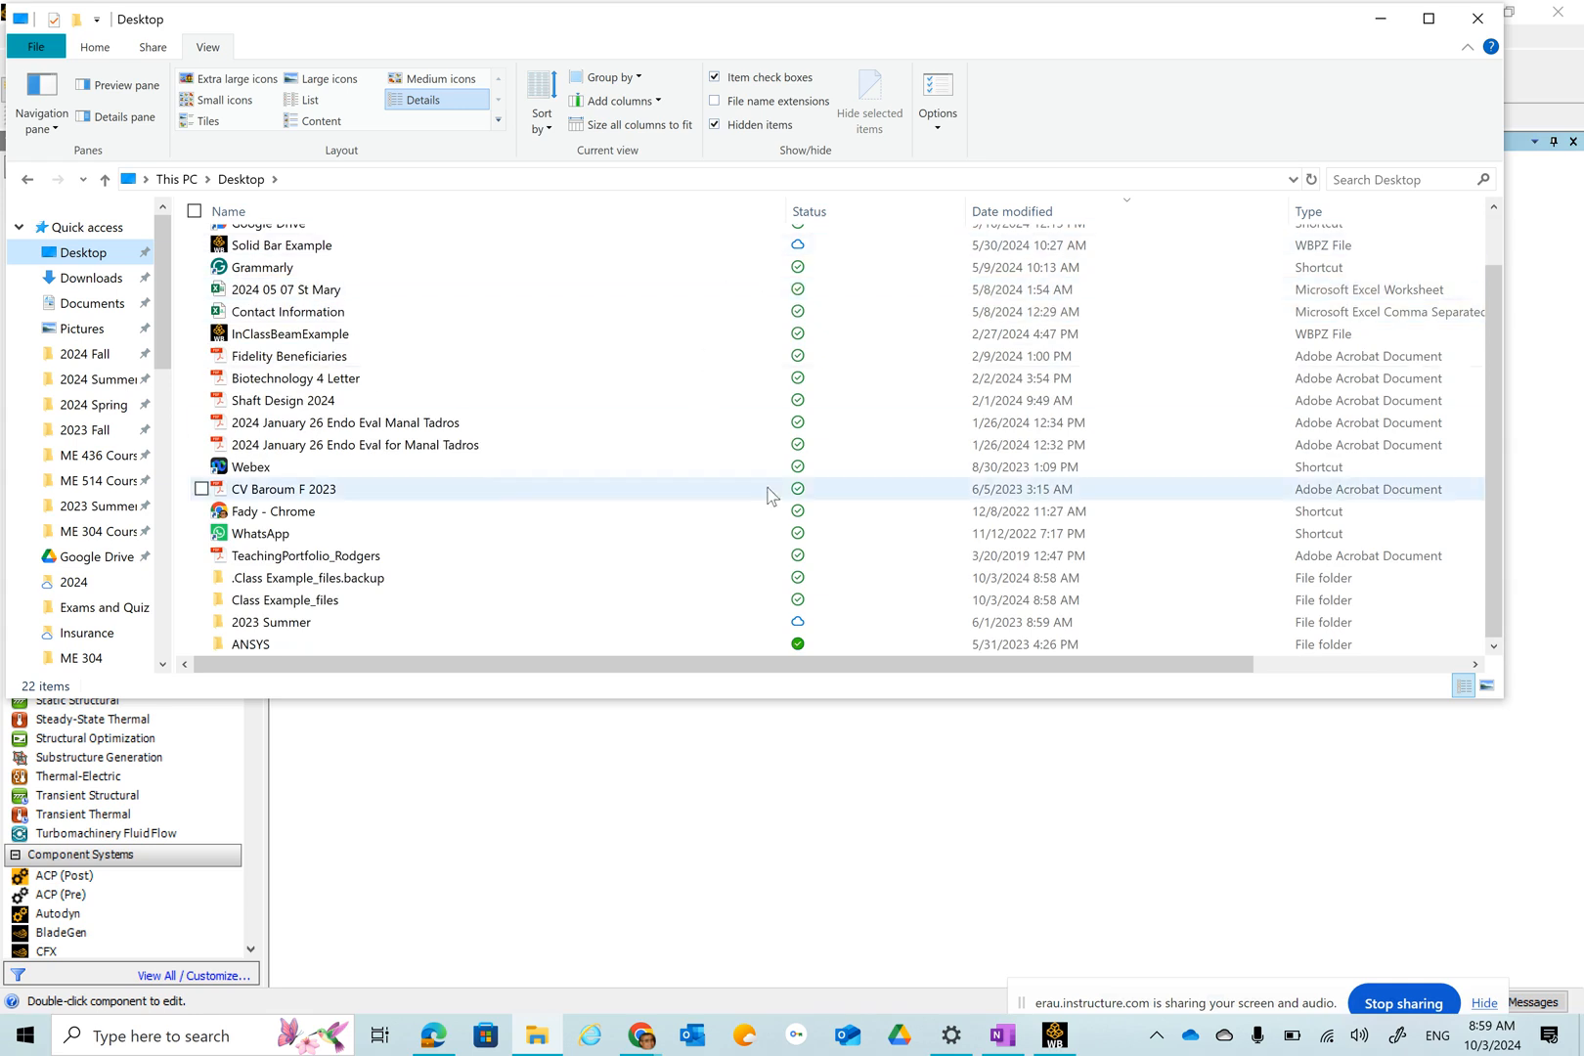
{"action": "left_click", "coordinate": [357, 609]}
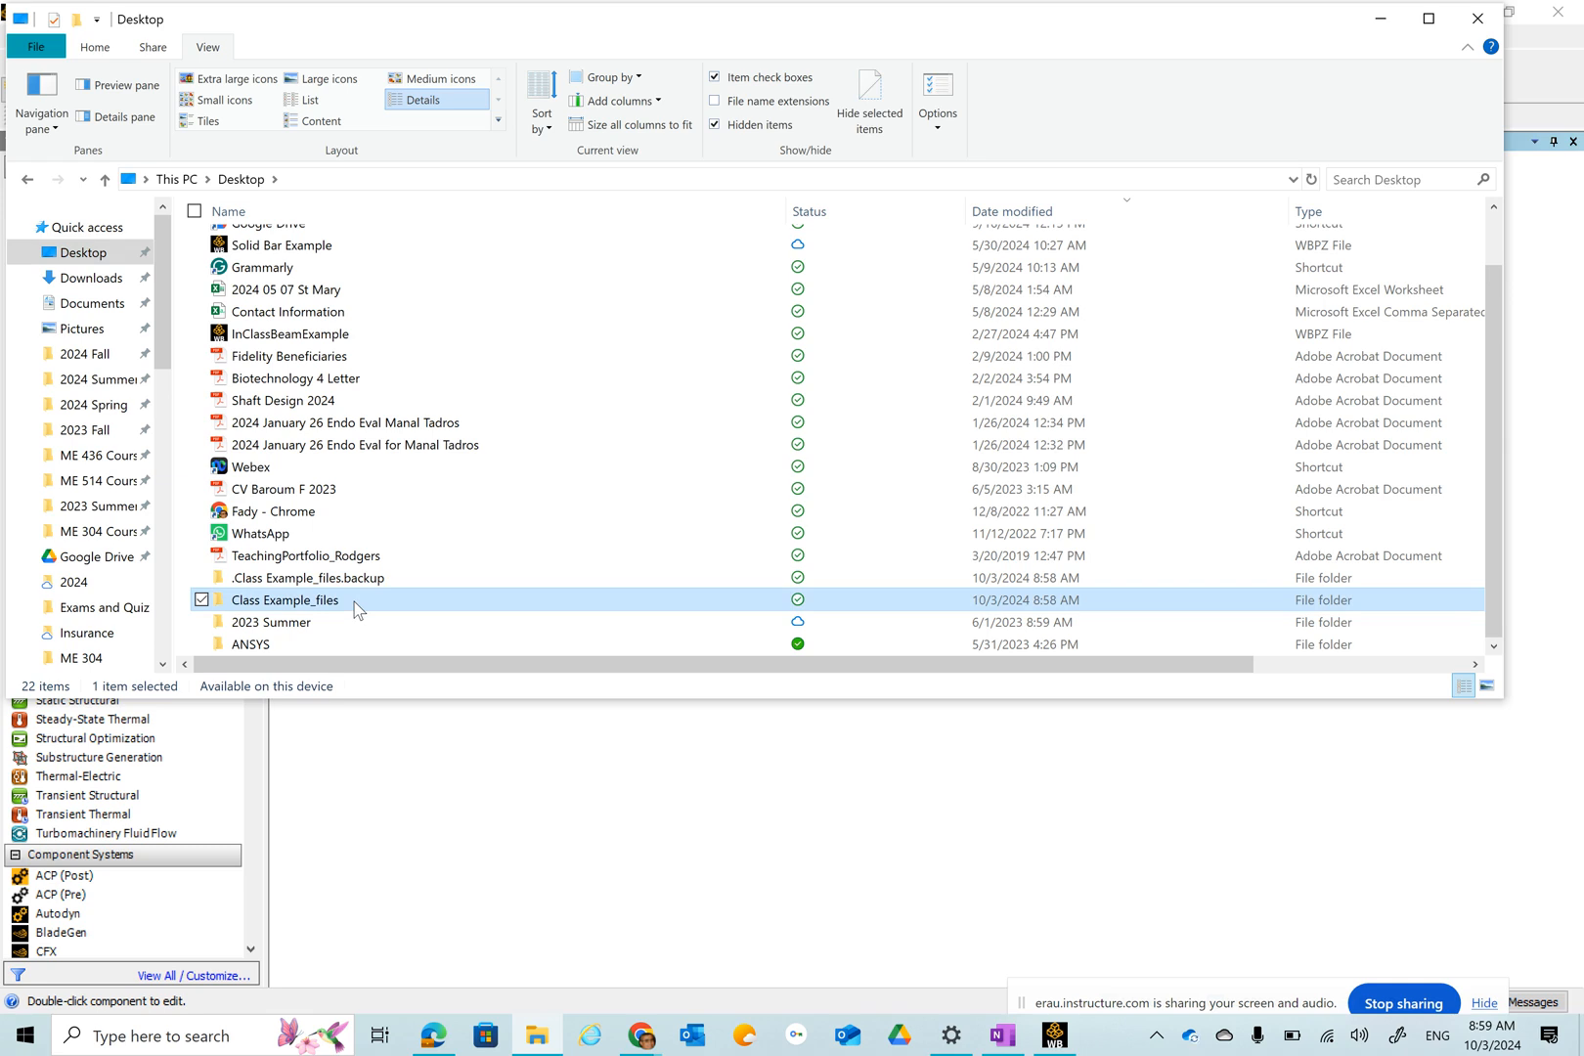
{"action": "scroll", "coordinate": [357, 608], "scroll_direction": "up", "scroll_amount": 1}
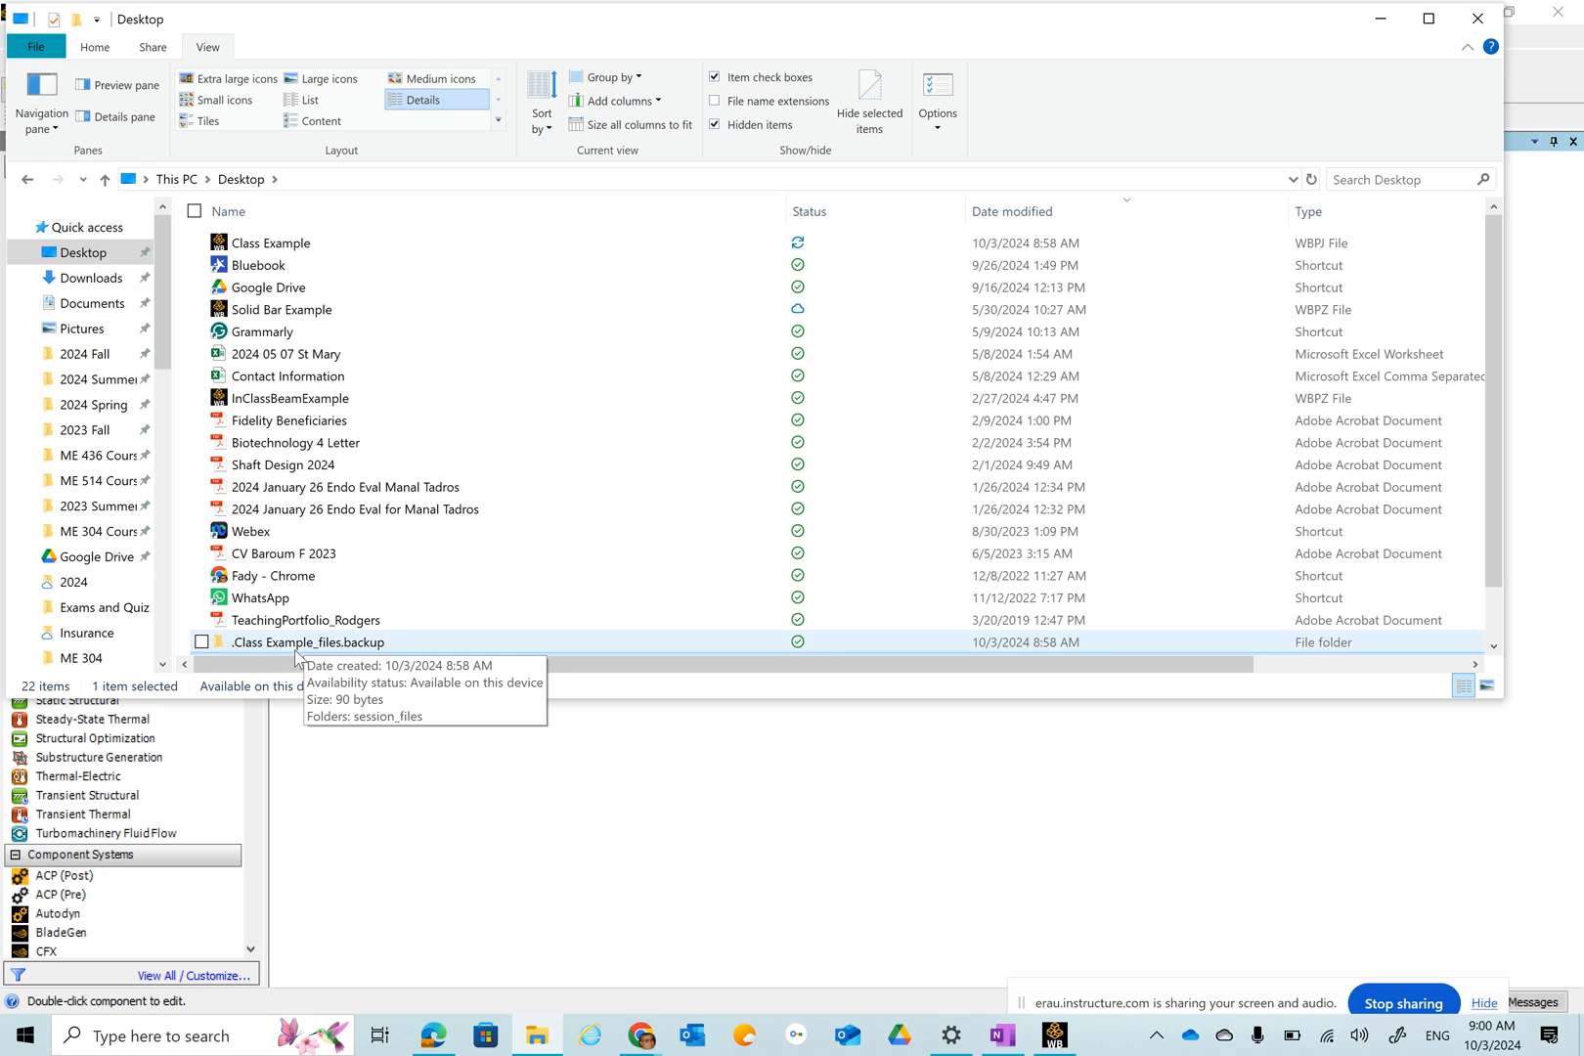
{"action": "left_click", "coordinate": [702, 865]}
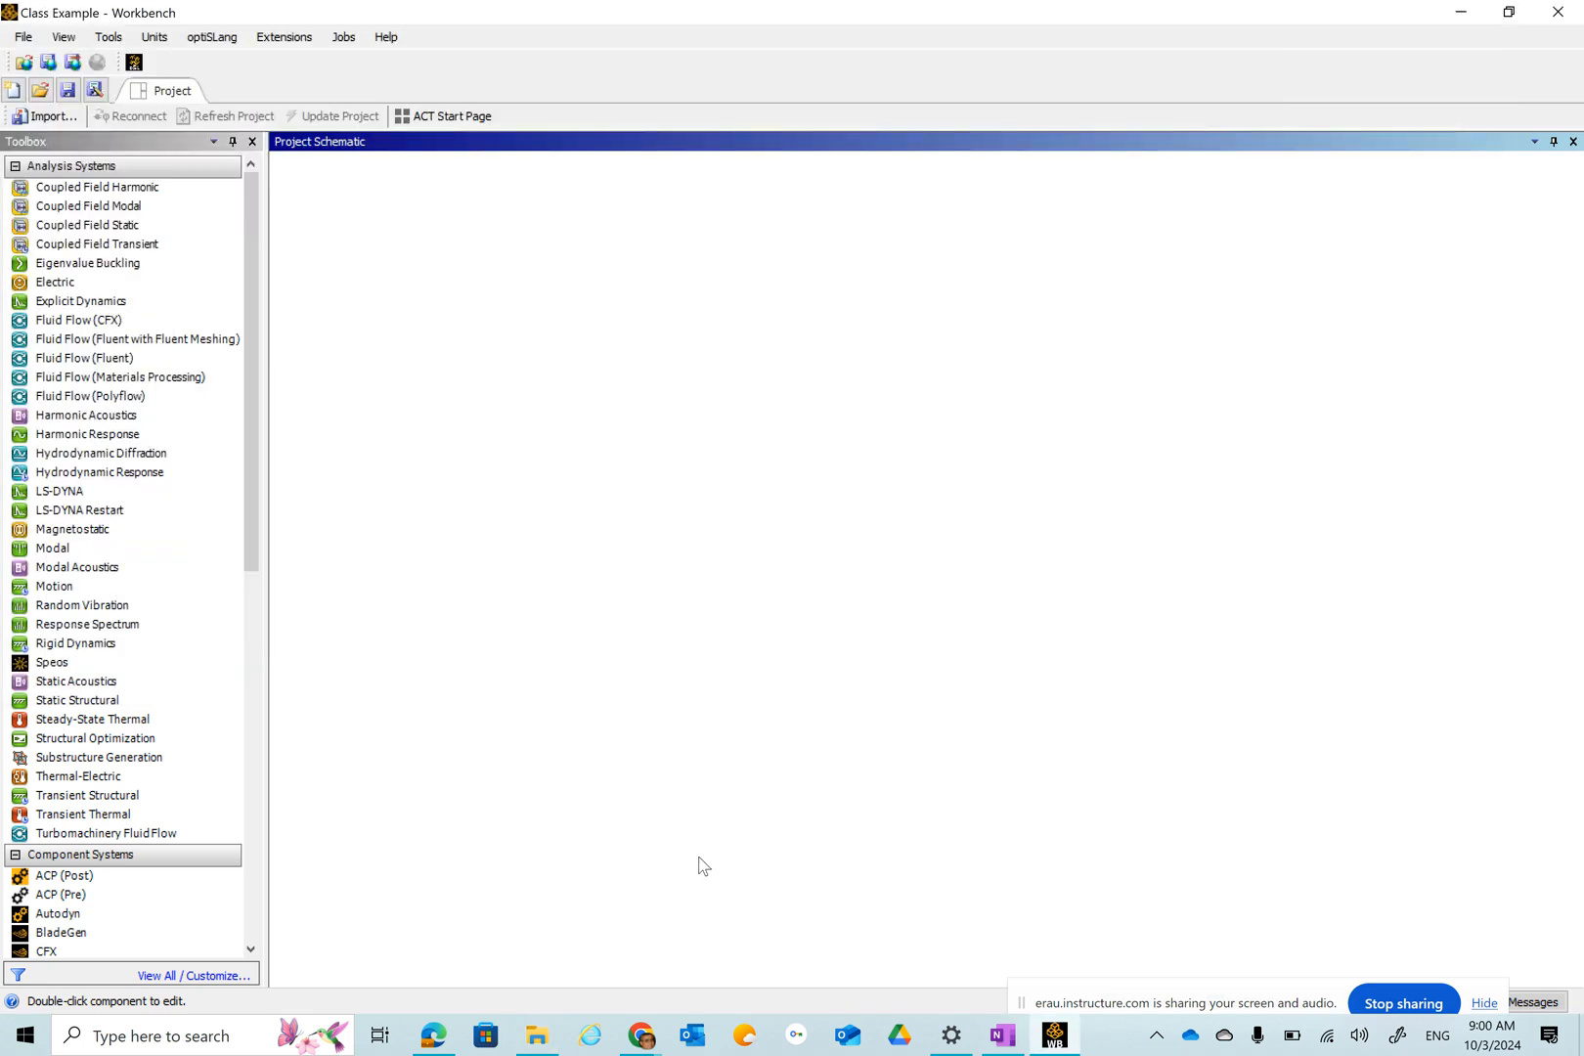
Archive the project as Class Example in the 2024 Summer folder, including result and design point files.
{"action": "left_click", "coordinate": [23, 40]}
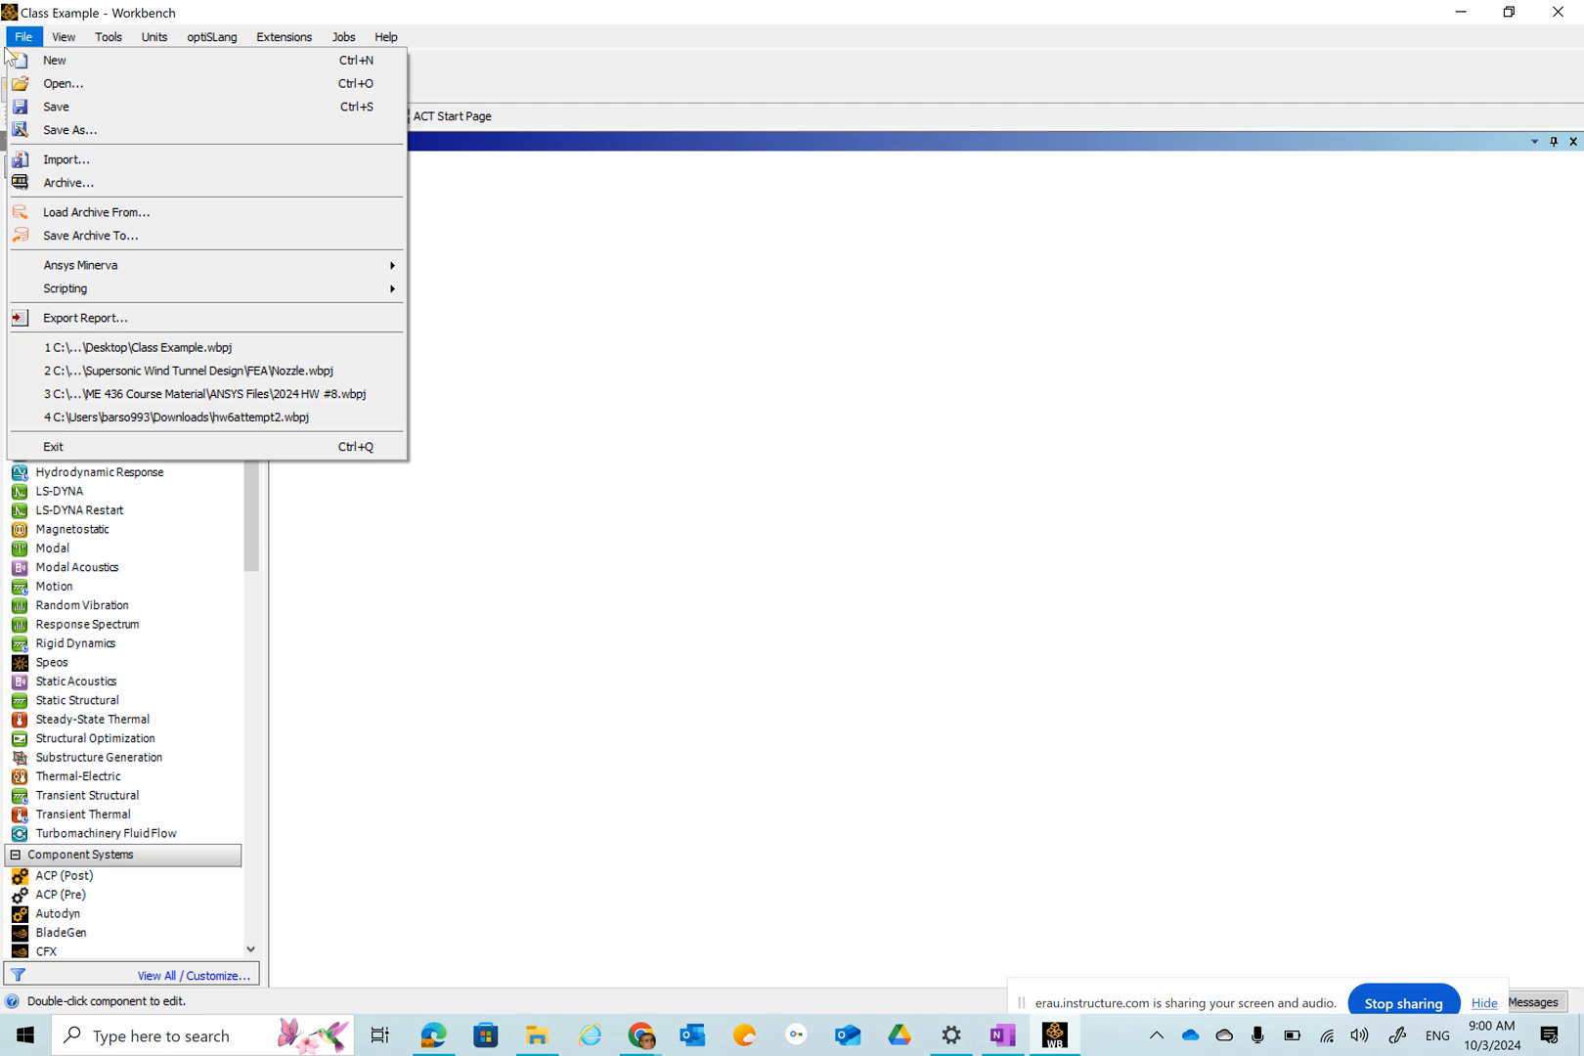
{"action": "left_click", "coordinate": [51, 182]}
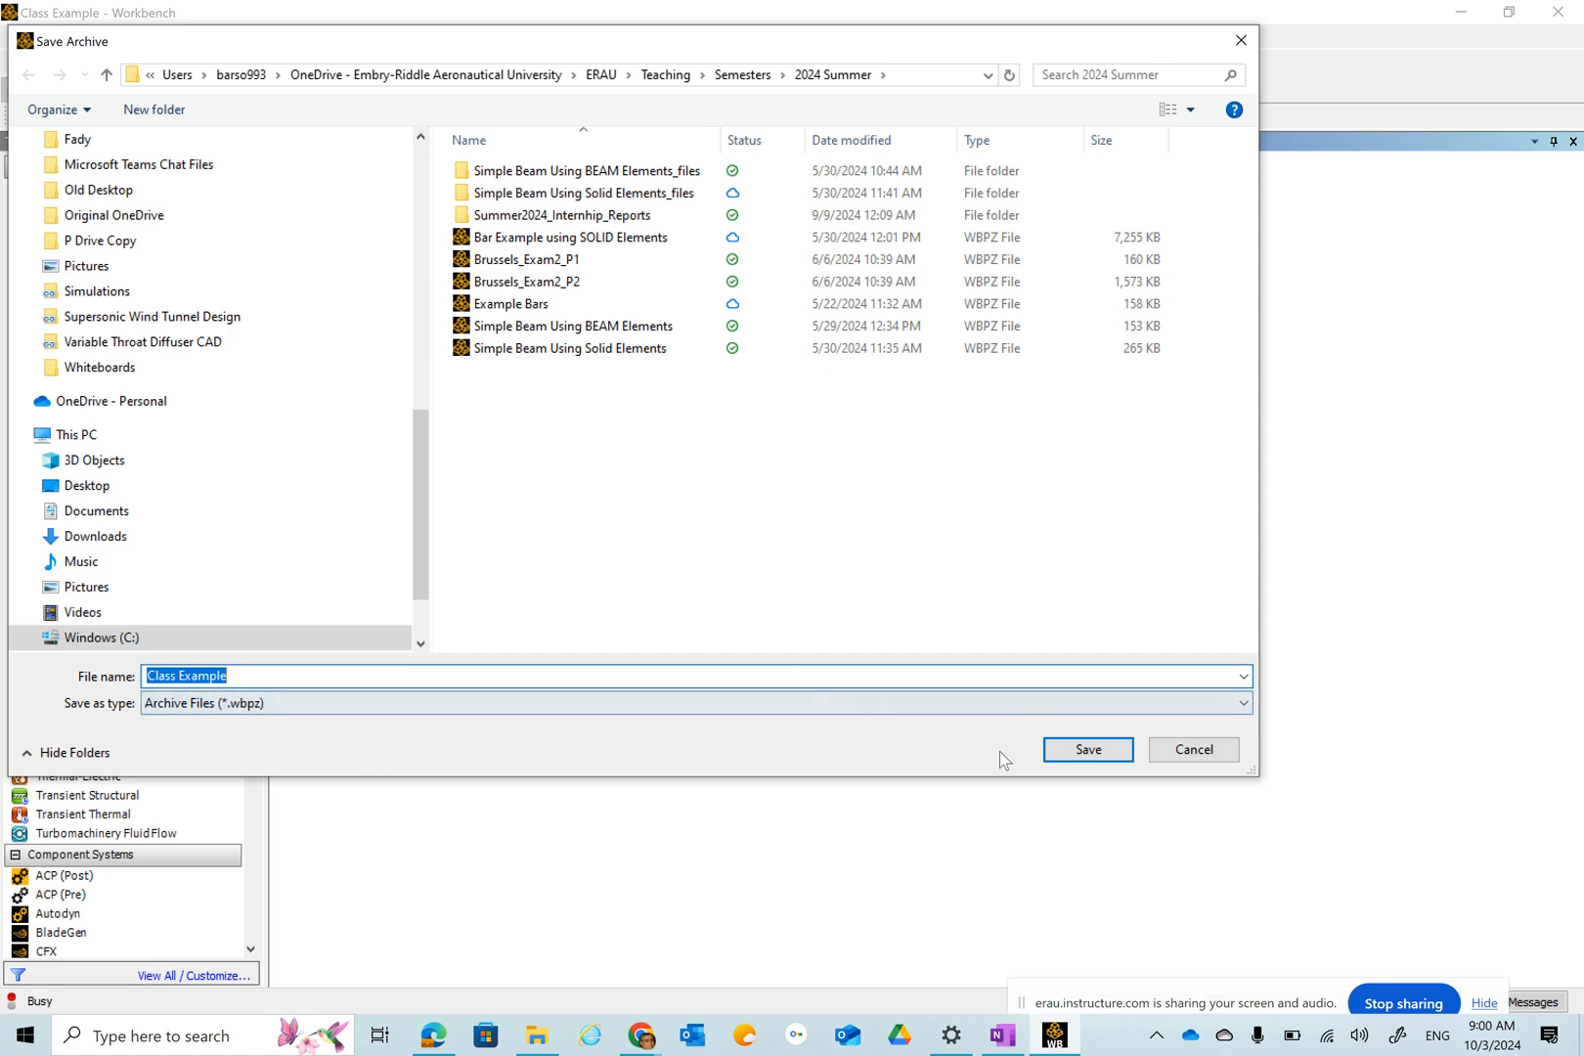
{"action": "left_click", "coordinate": [1087, 749]}
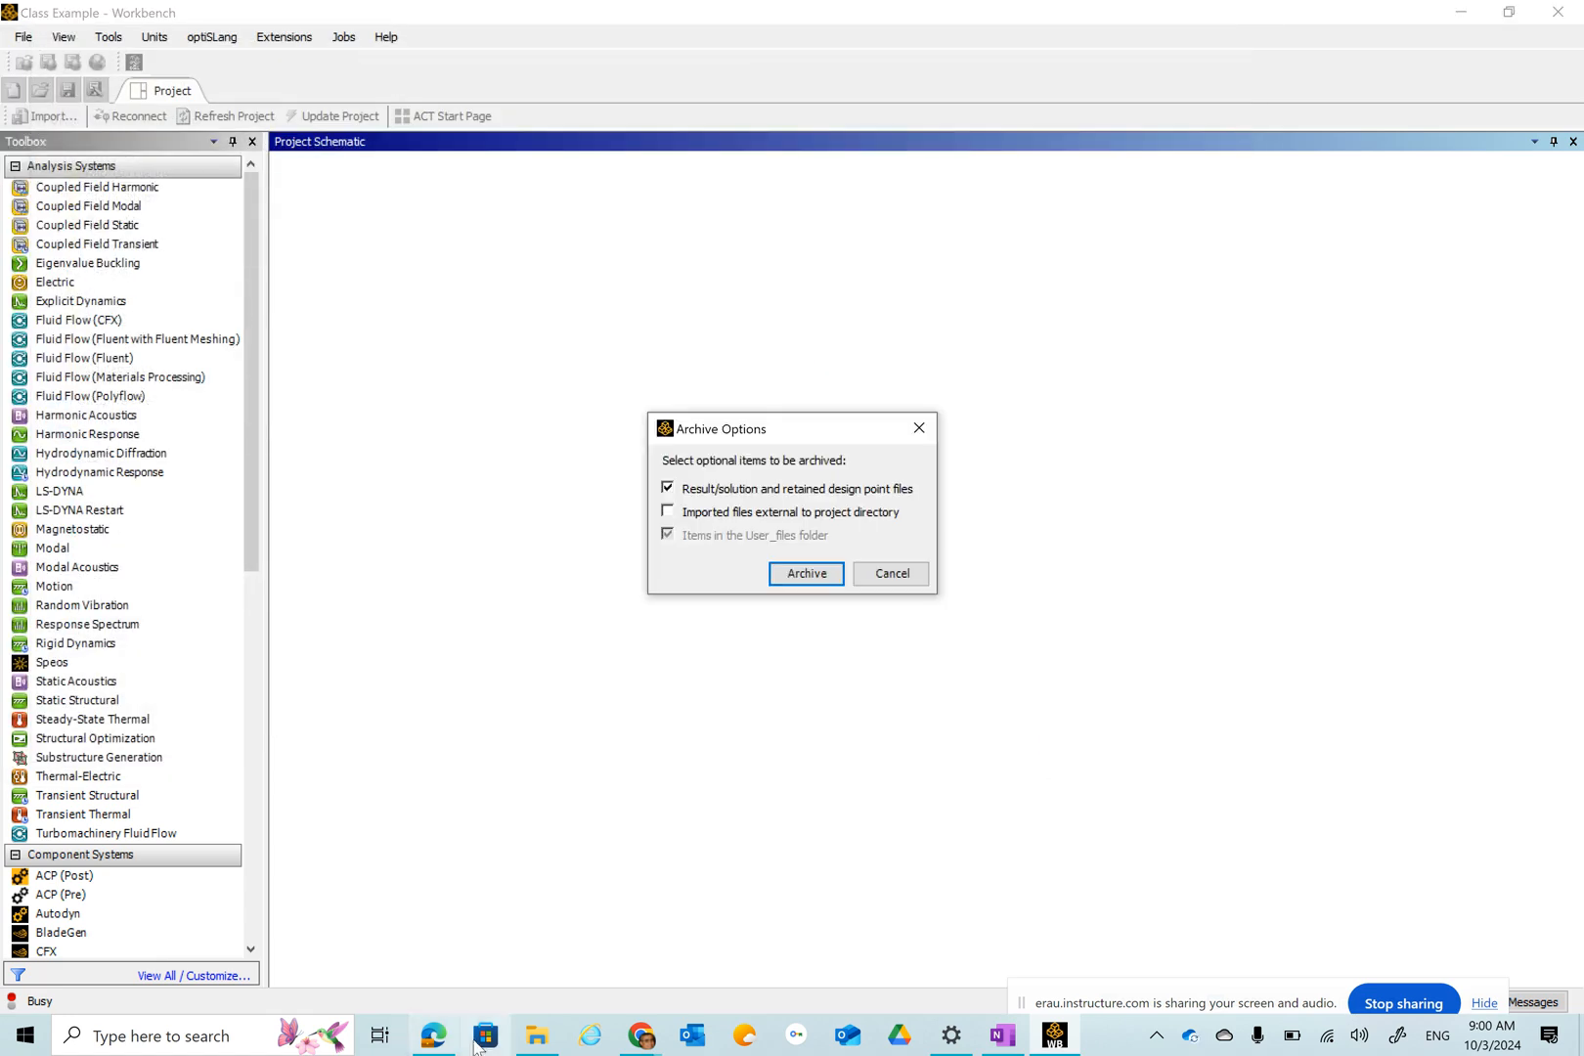
{"action": "left_click", "coordinate": [800, 575]}
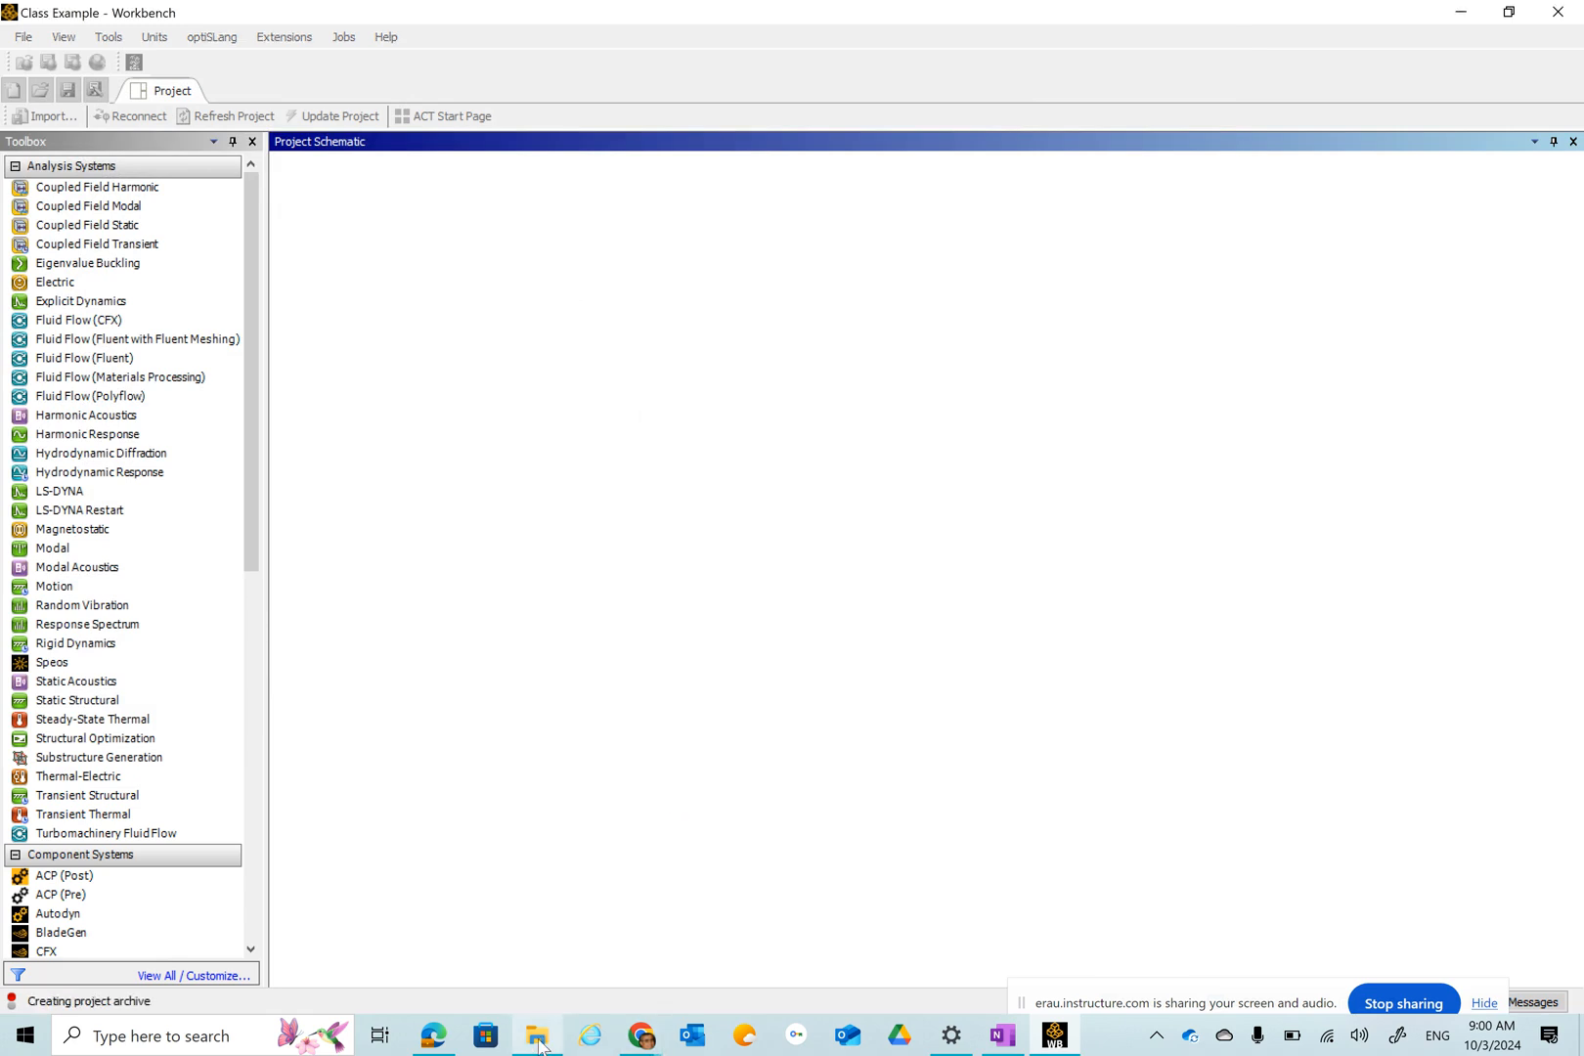
Check the Desktop folder for the archive file, sorting the listing by date modified.
{"action": "left_click", "coordinate": [537, 1035]}
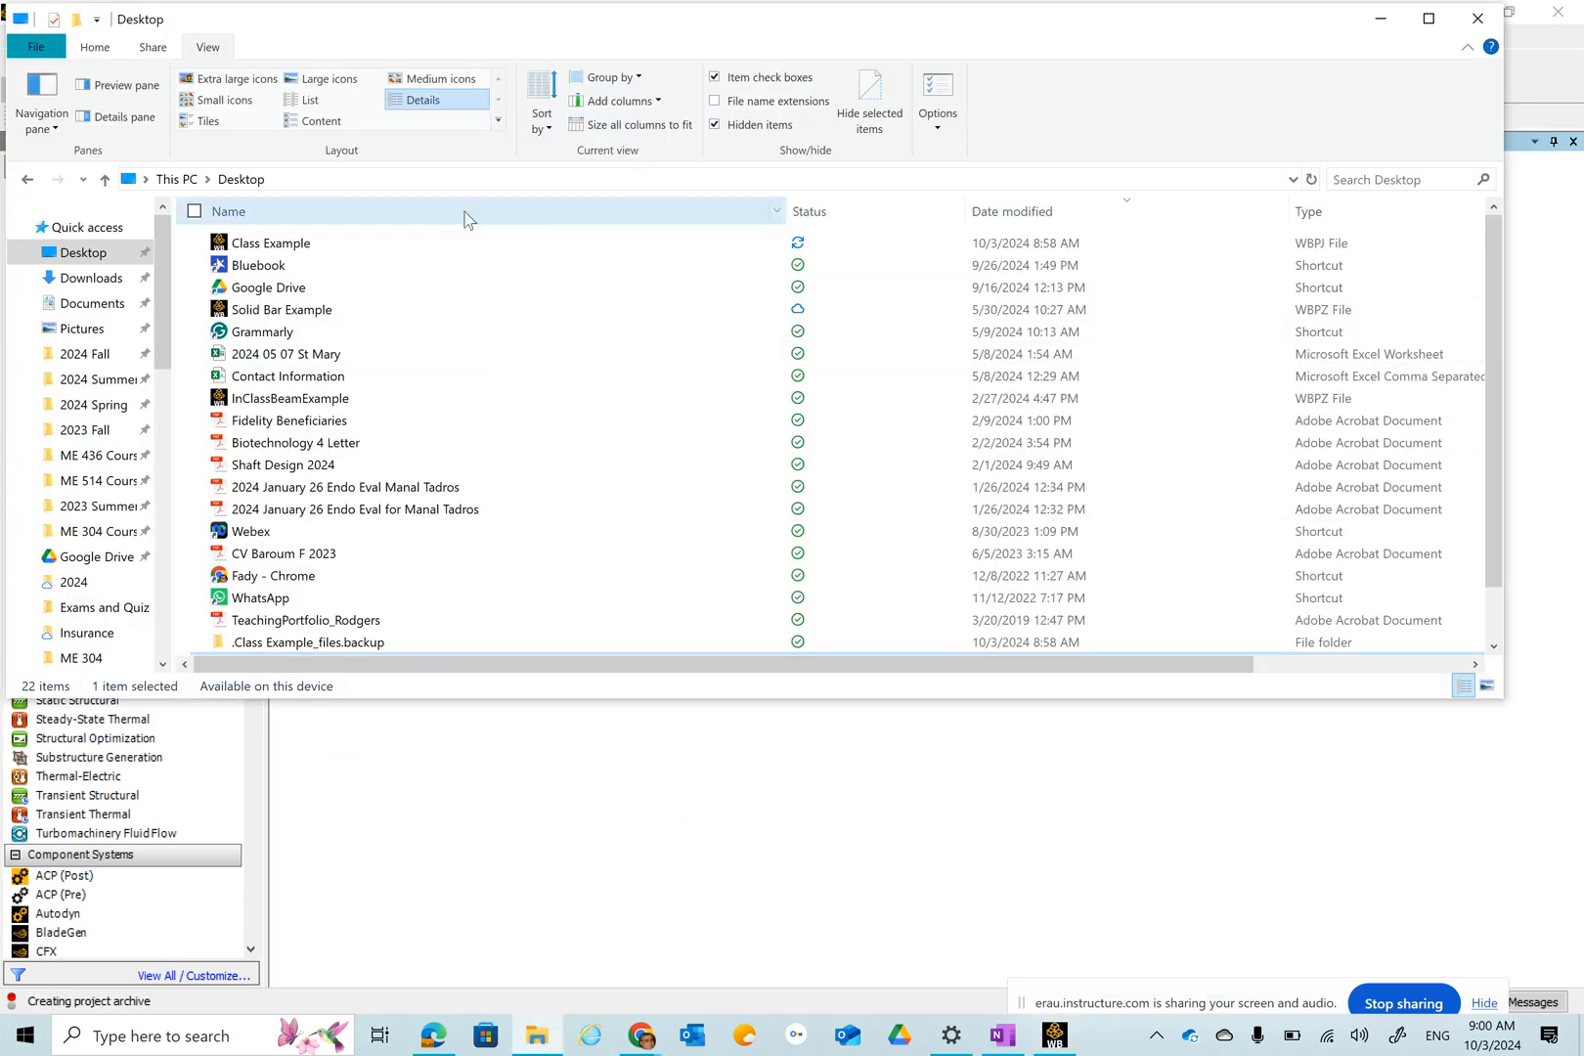
{"action": "left_click", "coordinate": [1317, 181]}
{"action": "scroll", "coordinate": [784, 382], "scroll_direction": "up", "scroll_amount": 1}
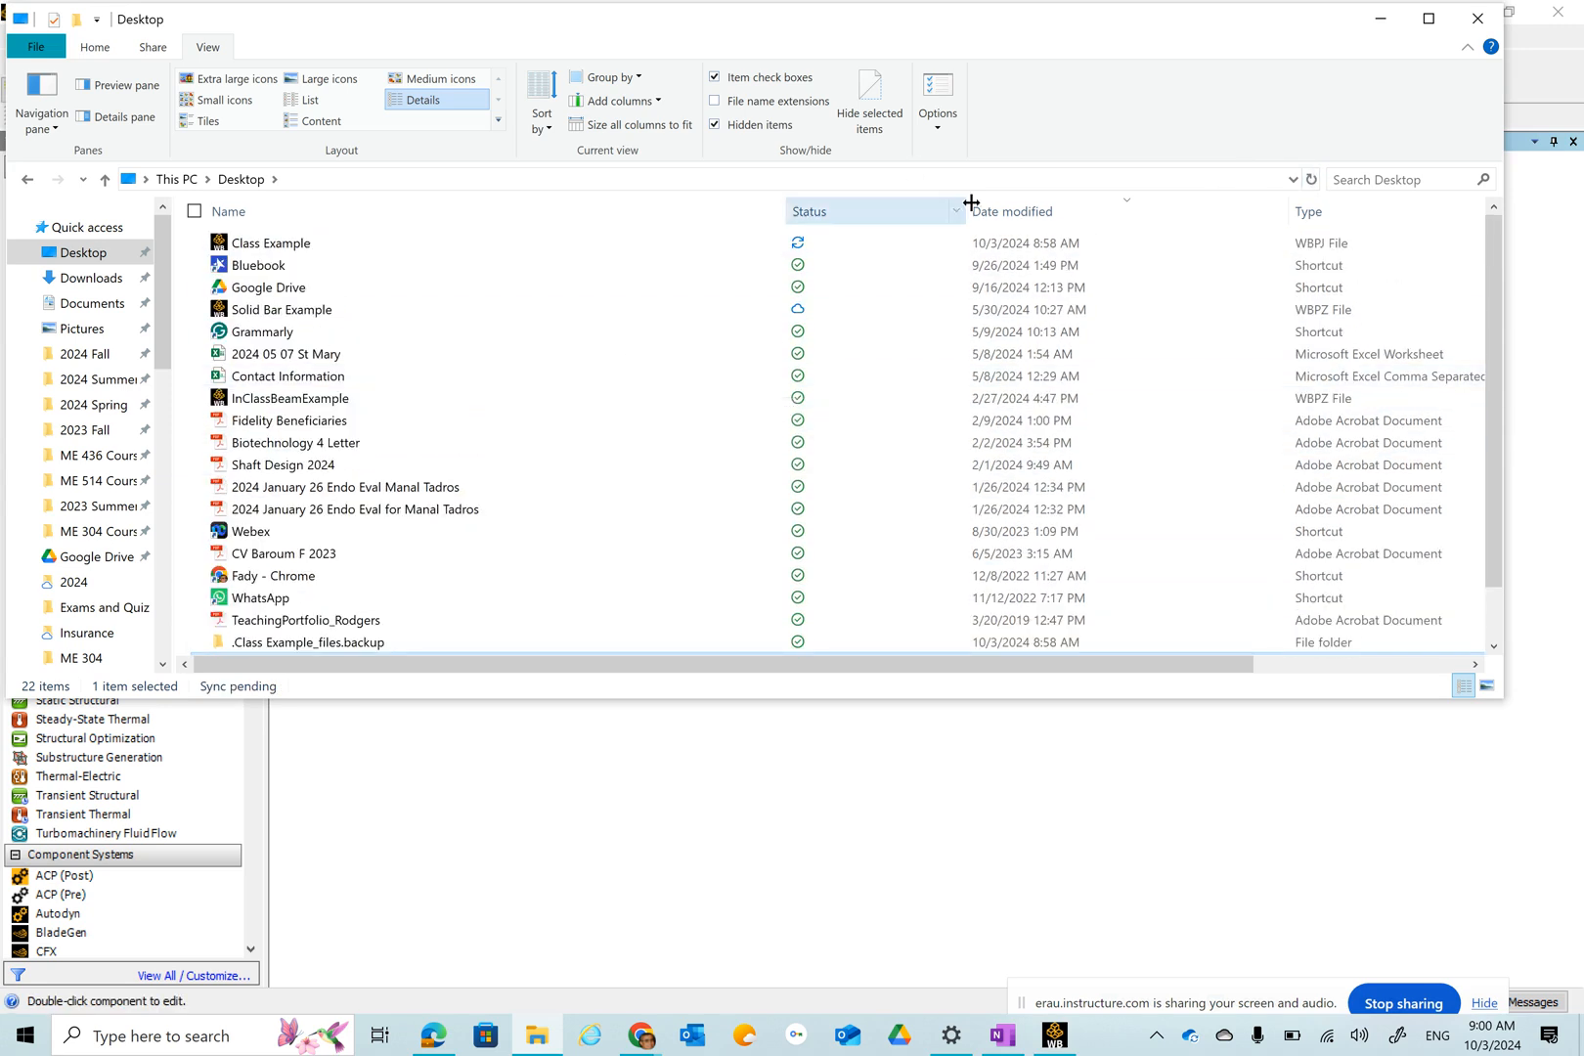
{"action": "left_click", "coordinate": [1000, 212]}
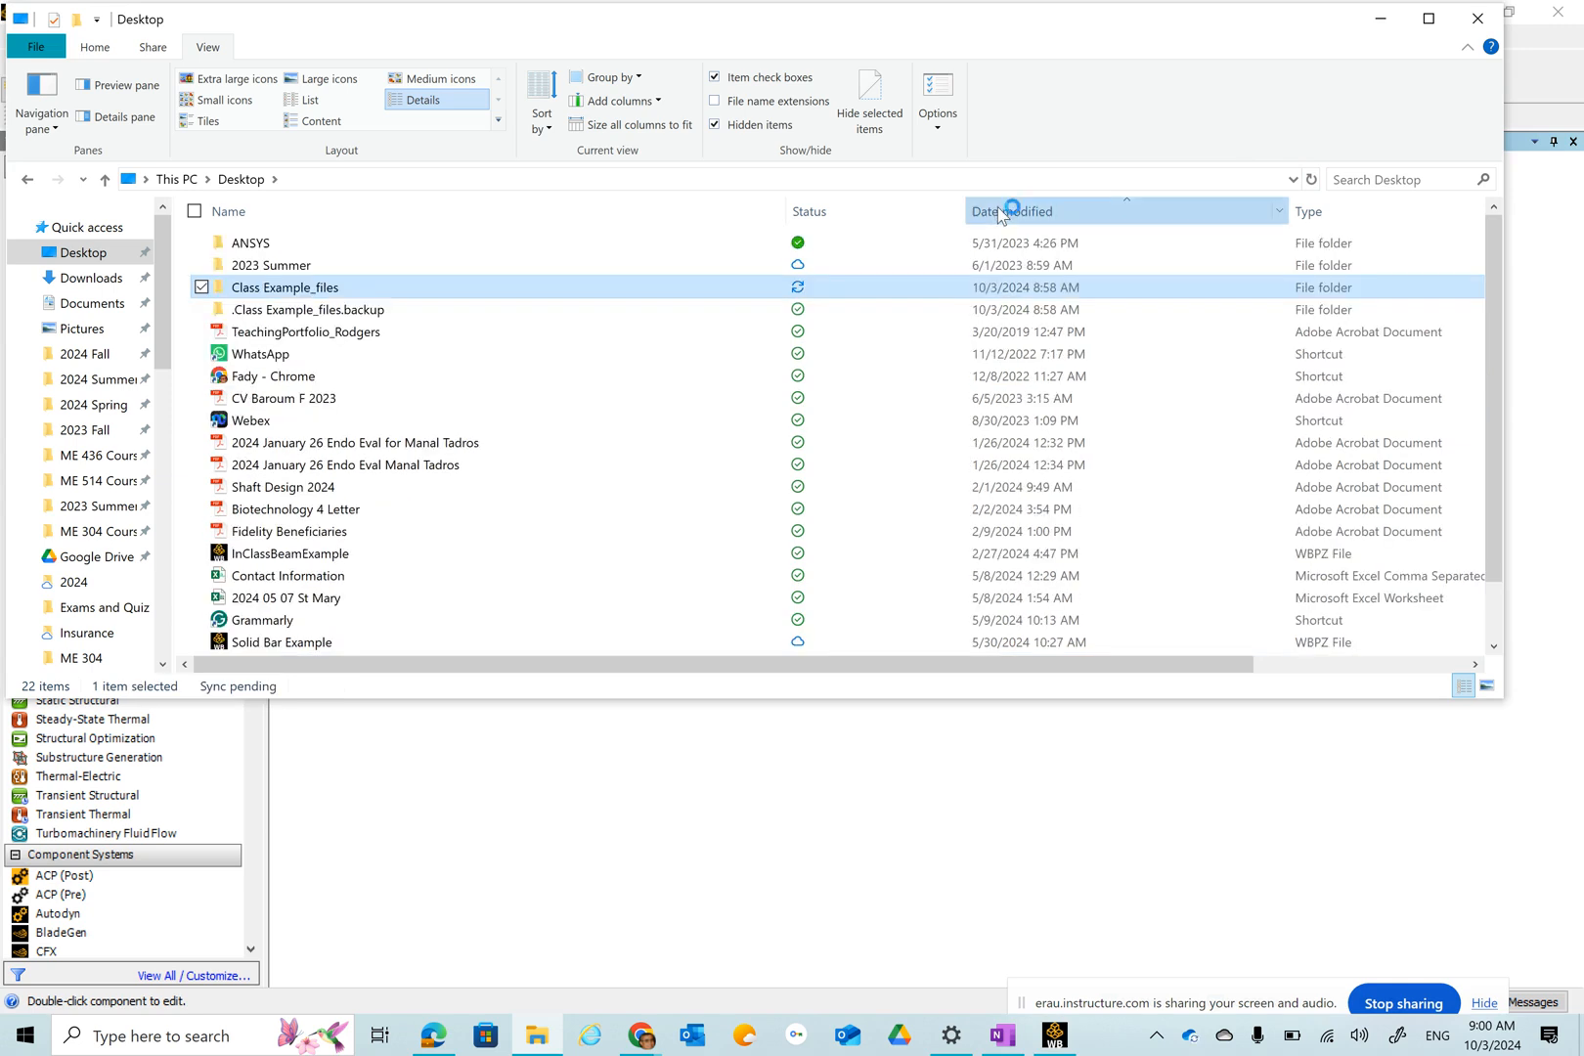
{"action": "left_click", "coordinate": [1000, 212]}
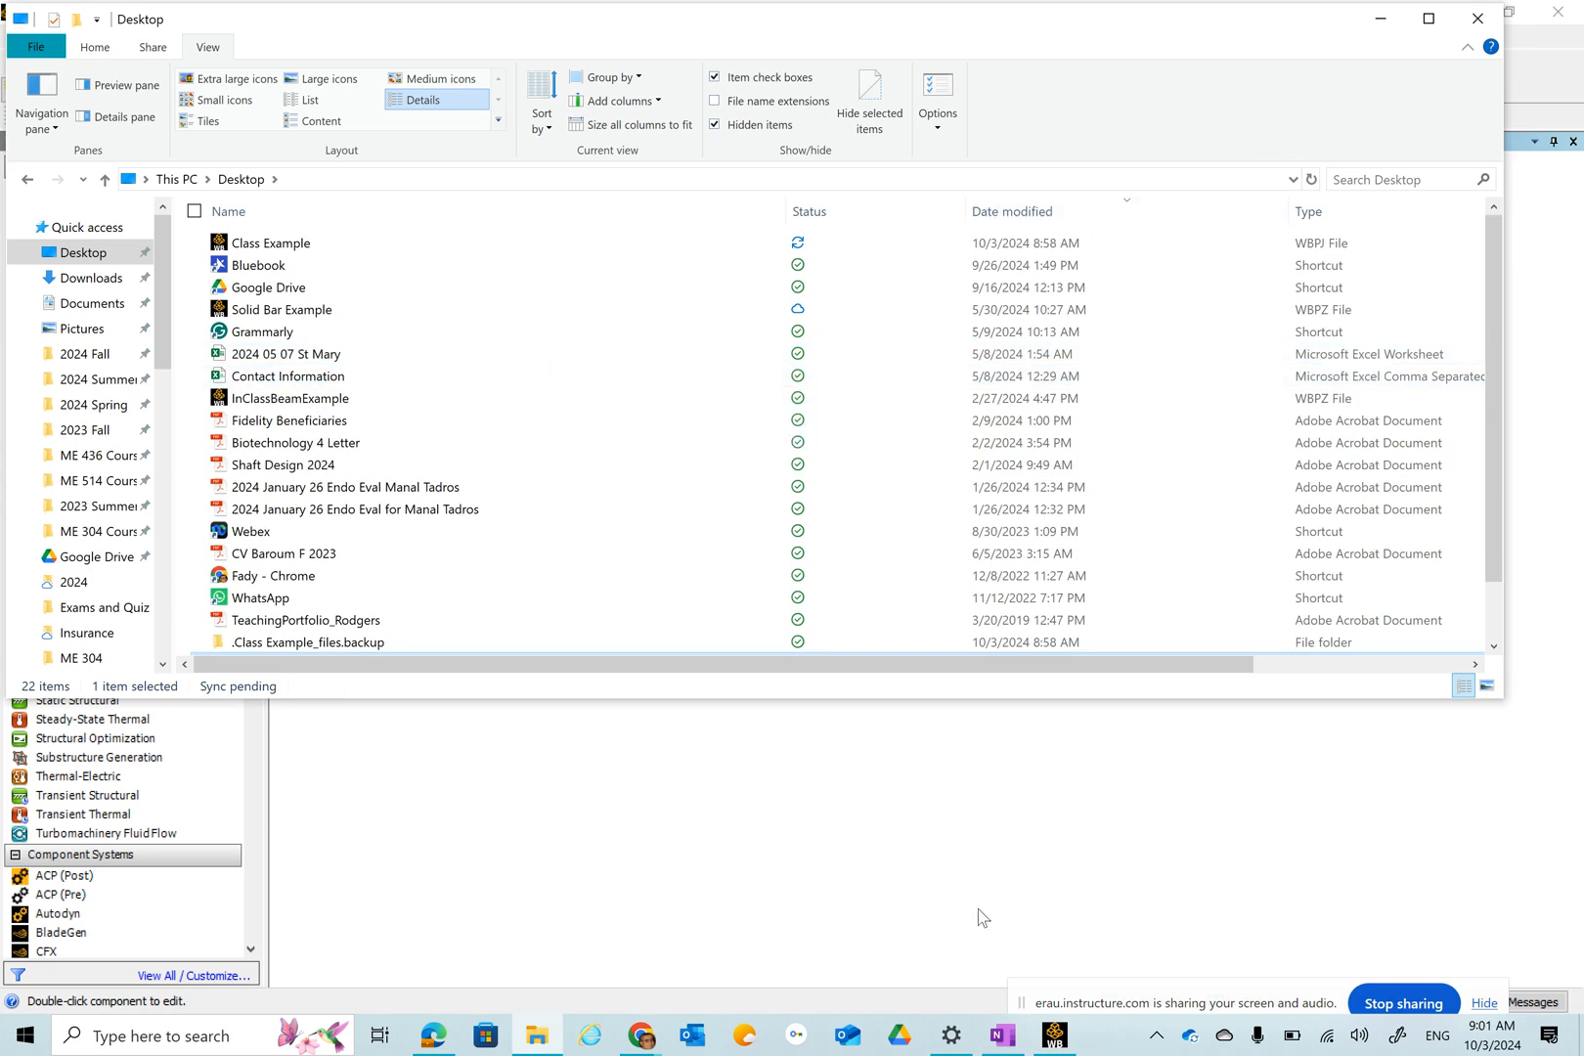
{"action": "left_click", "coordinate": [1054, 1035]}
Archive the project again as Class Example, this time saving it to the Desktop with default archive options.
{"action": "left_click", "coordinate": [22, 36]}
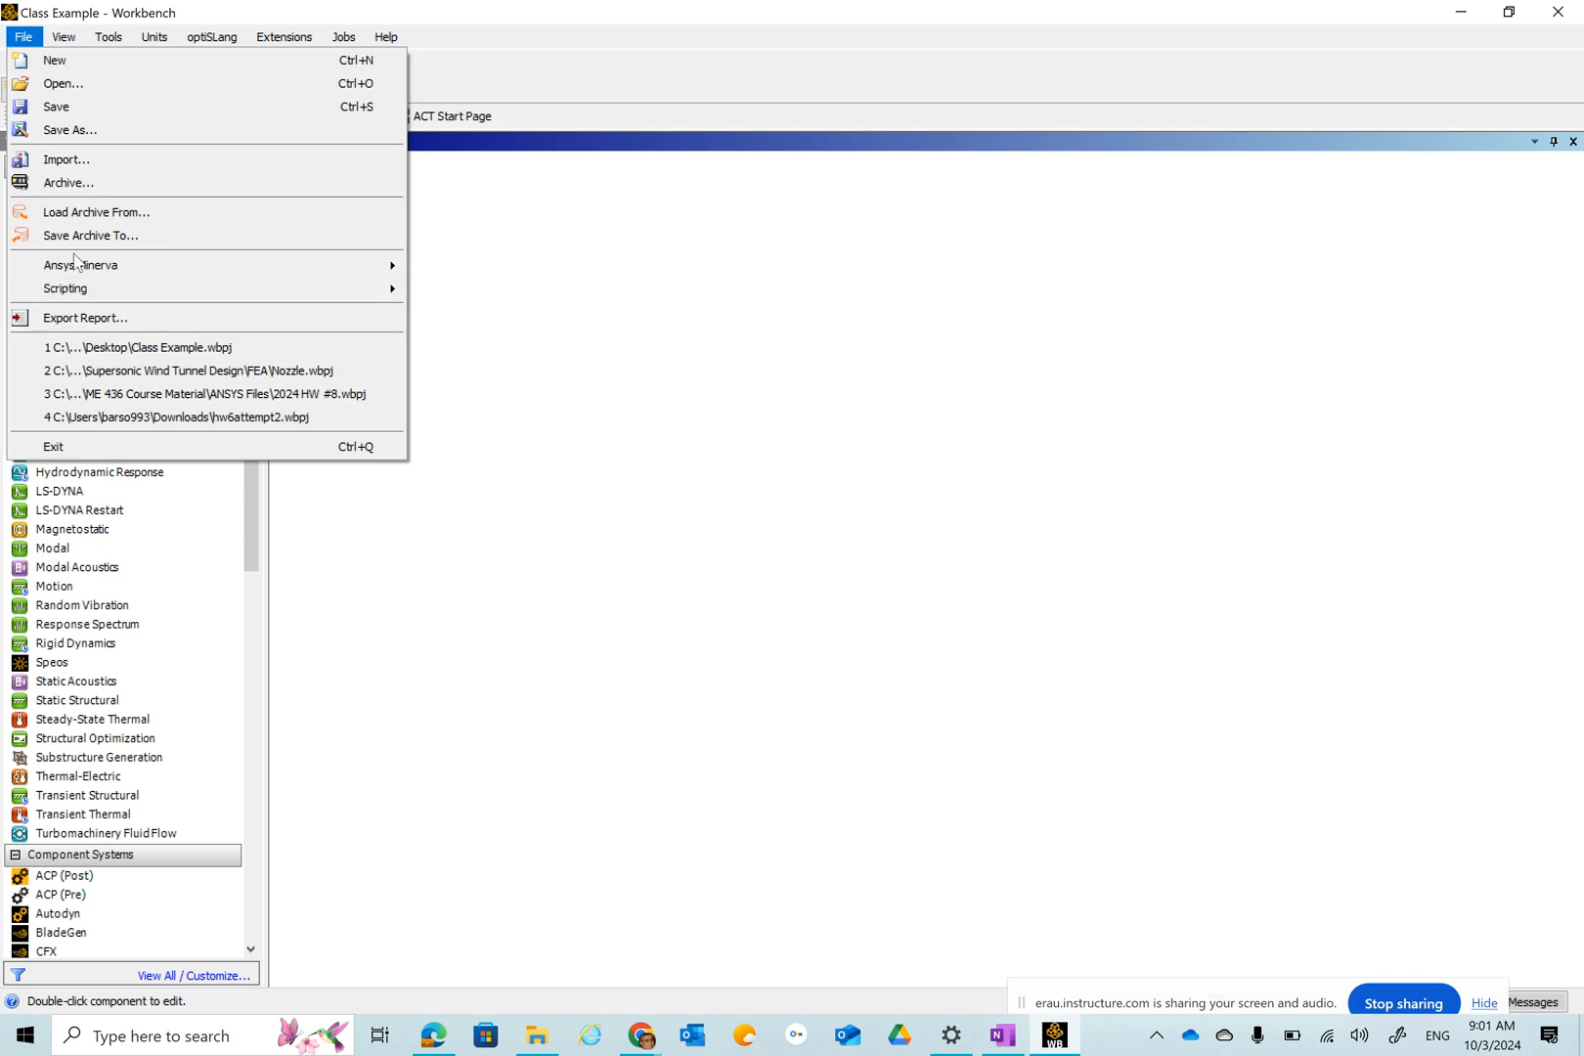
{"action": "left_click", "coordinate": [67, 186]}
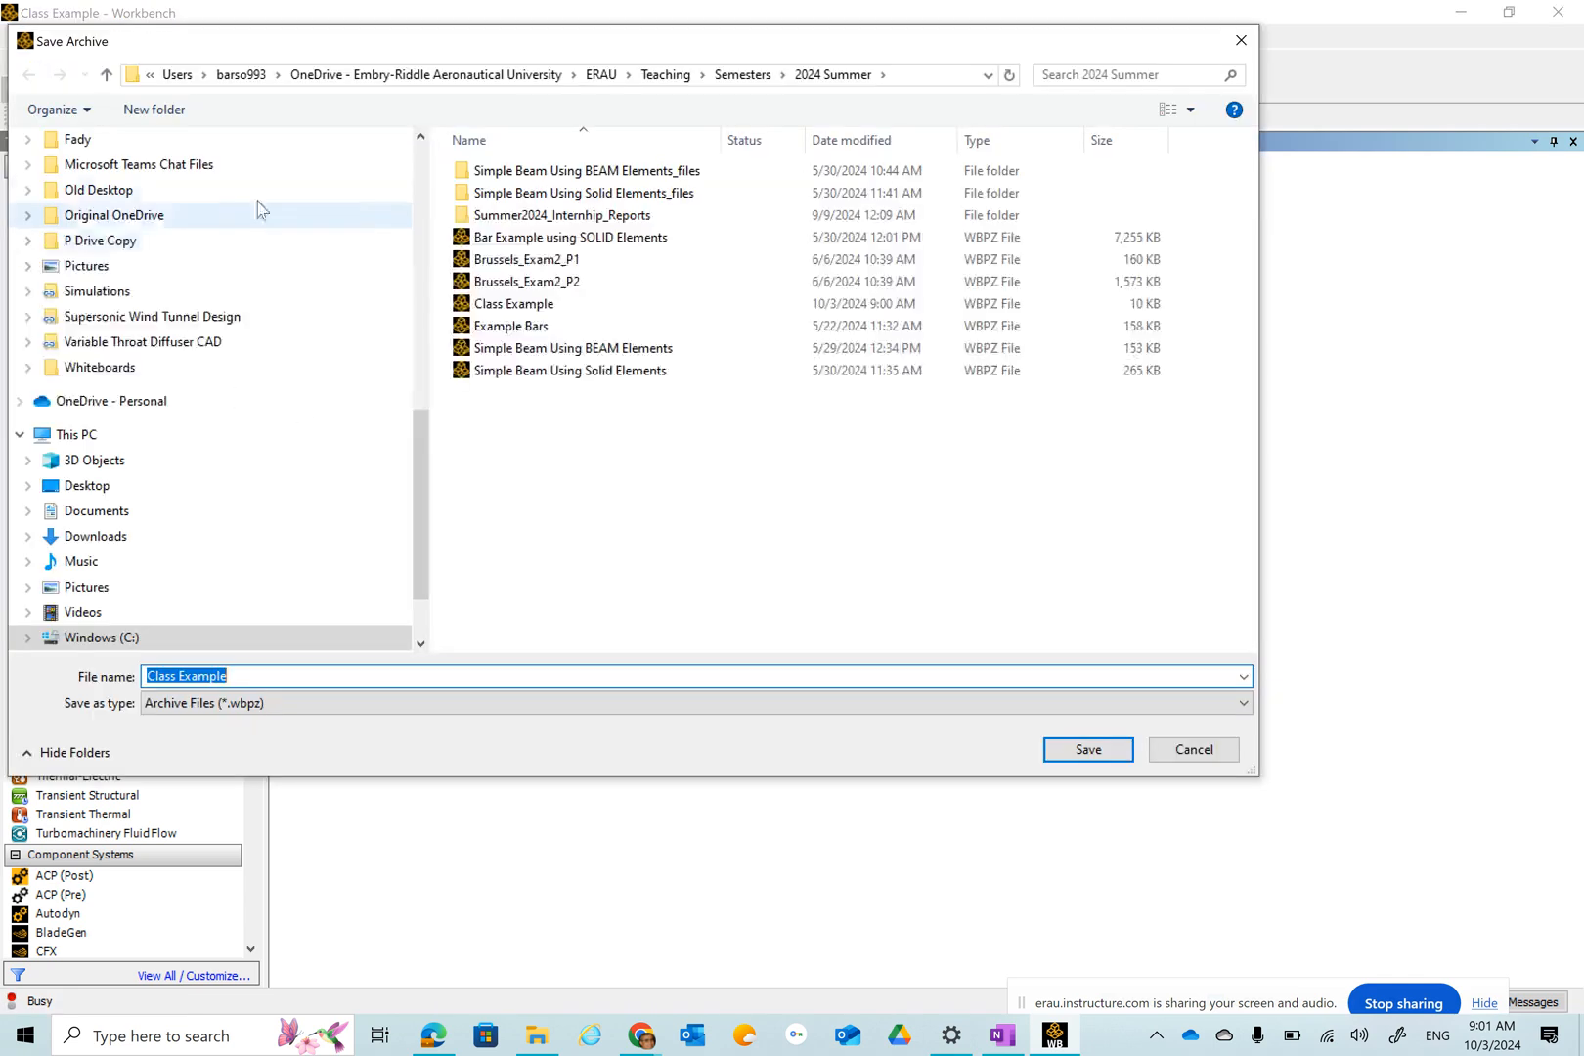
{"action": "scroll", "coordinate": [247, 352], "scroll_direction": "up", "scroll_amount": 10}
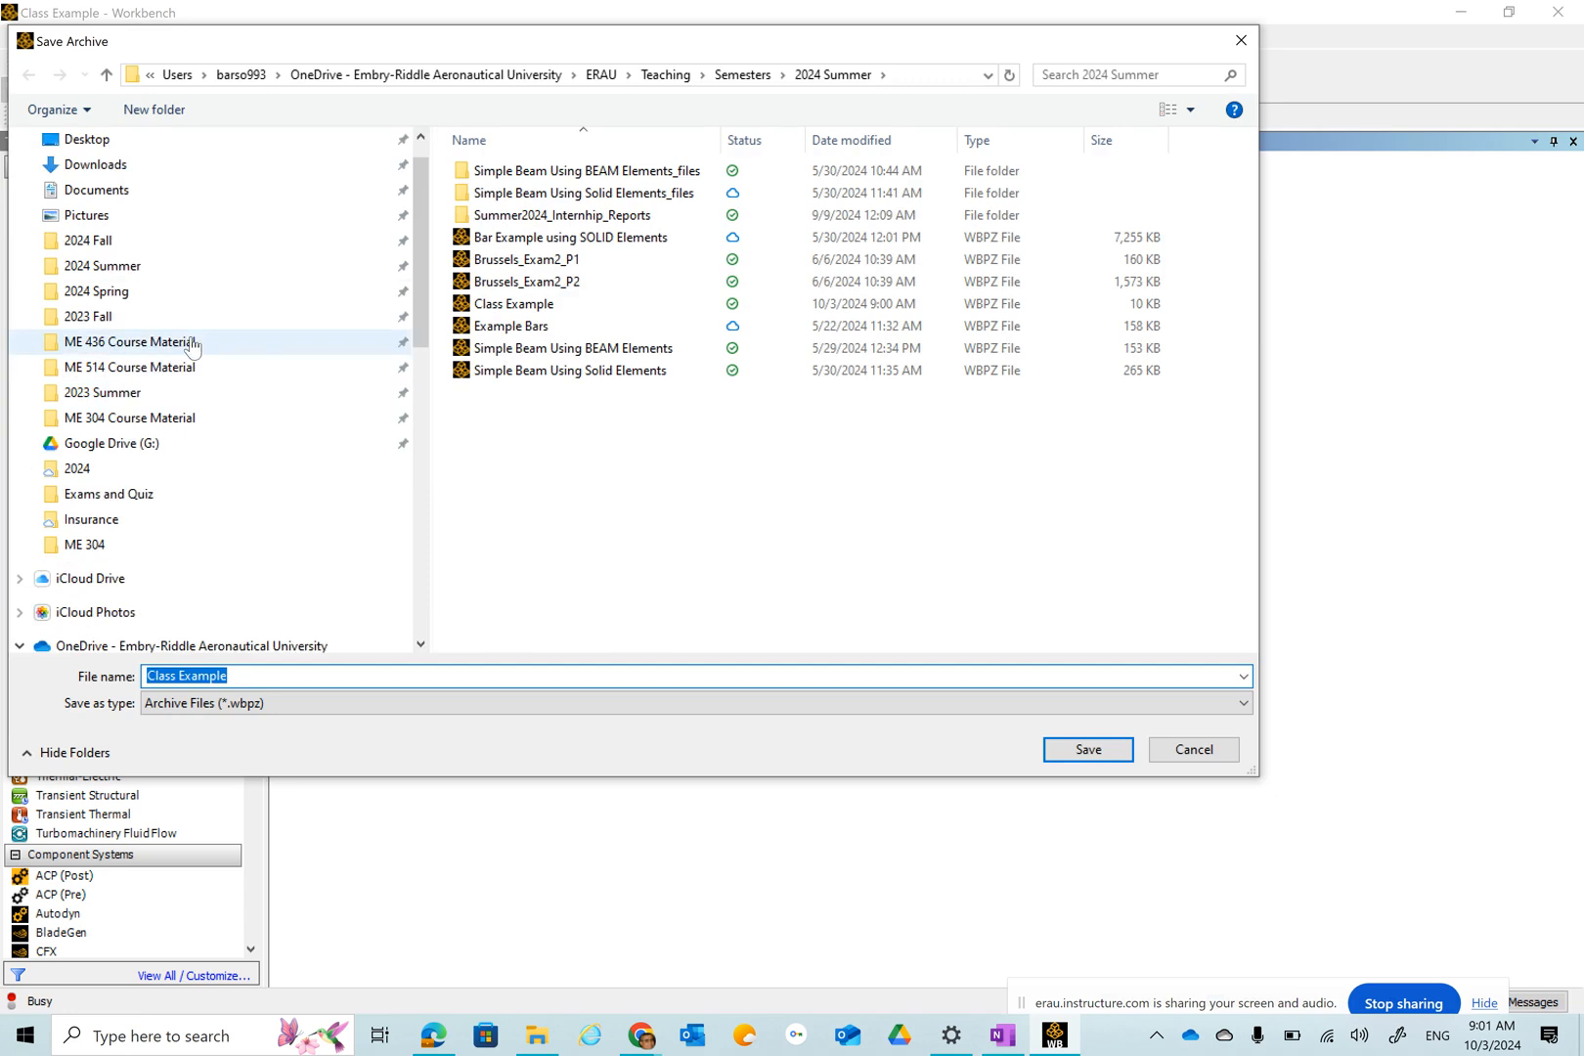
{"action": "left_click", "coordinate": [127, 182]}
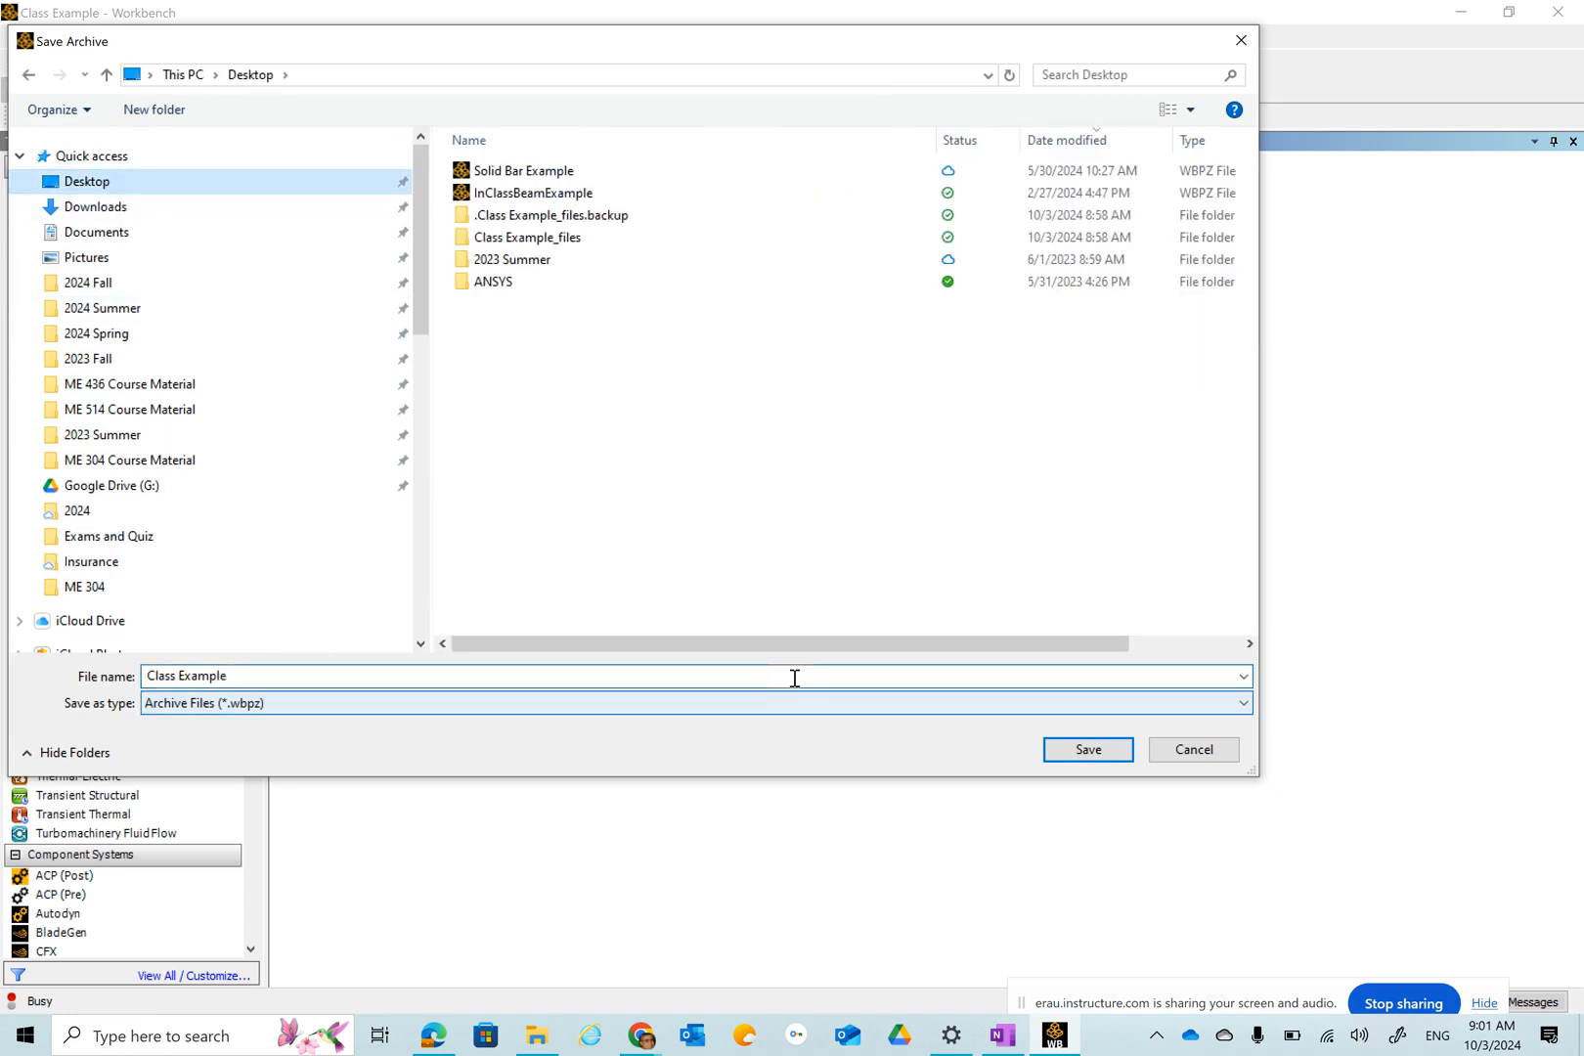
{"action": "left_click", "coordinate": [1088, 749]}
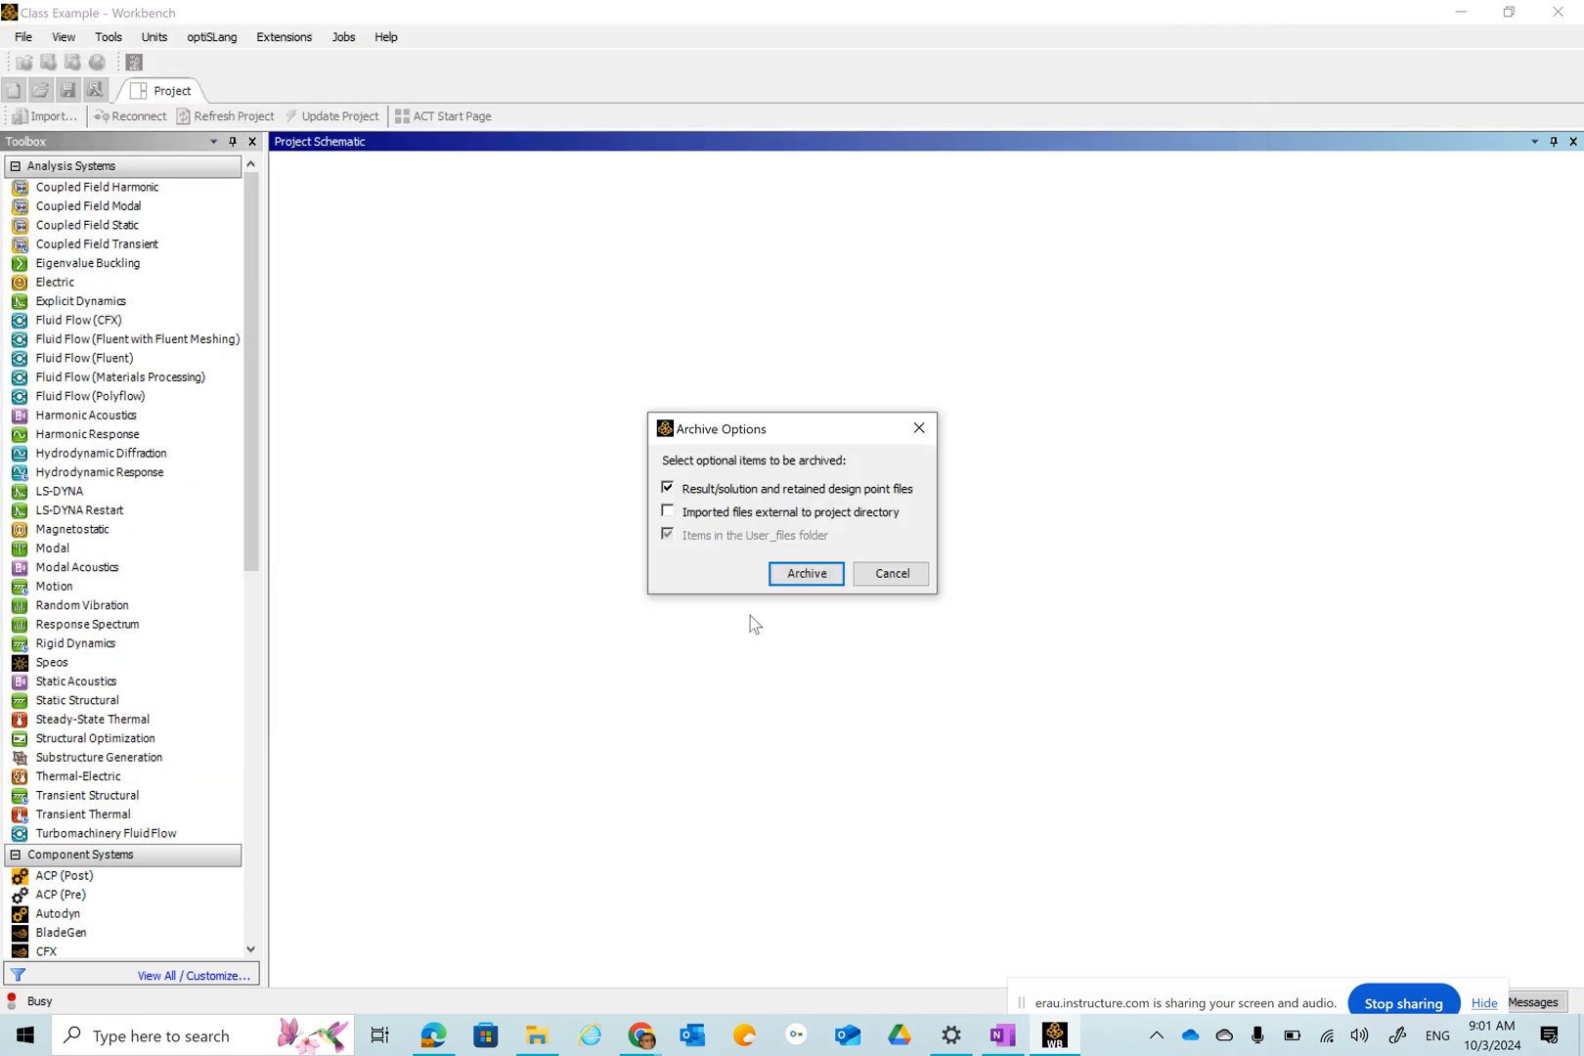
{"action": "left_click", "coordinate": [799, 572]}
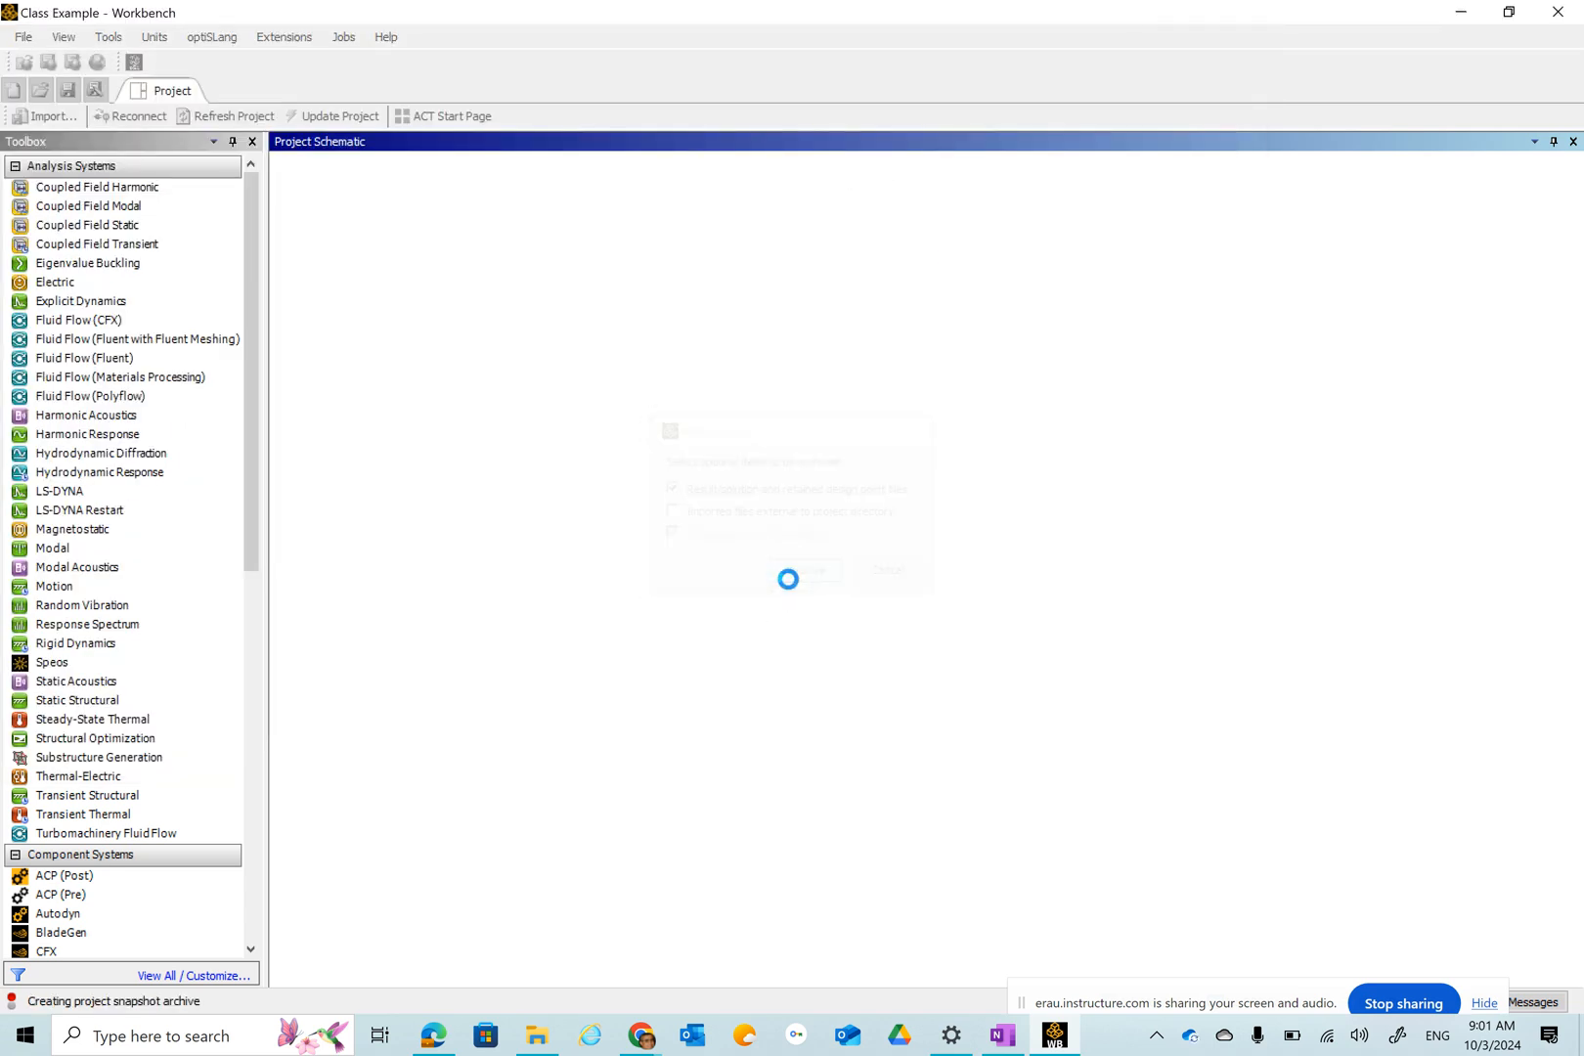
Refresh the Desktop folder listing to check for the new archive file, then minimize File Explorer.
{"action": "left_click", "coordinate": [537, 1039]}
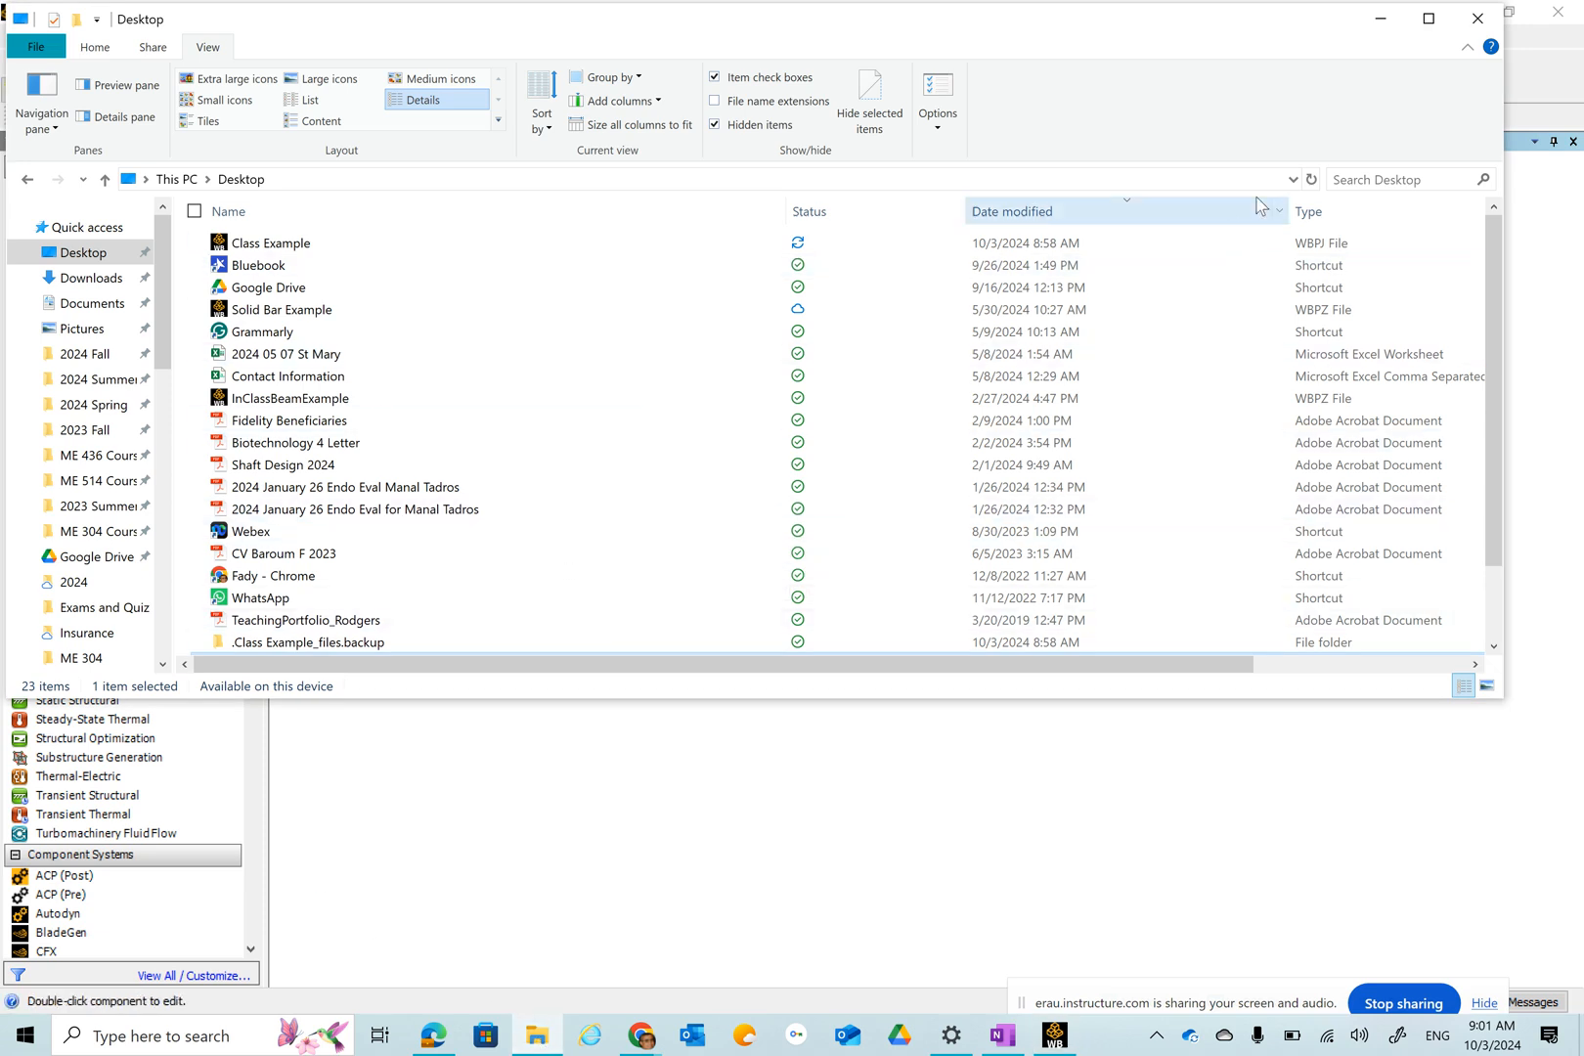
{"action": "left_click", "coordinate": [1310, 180]}
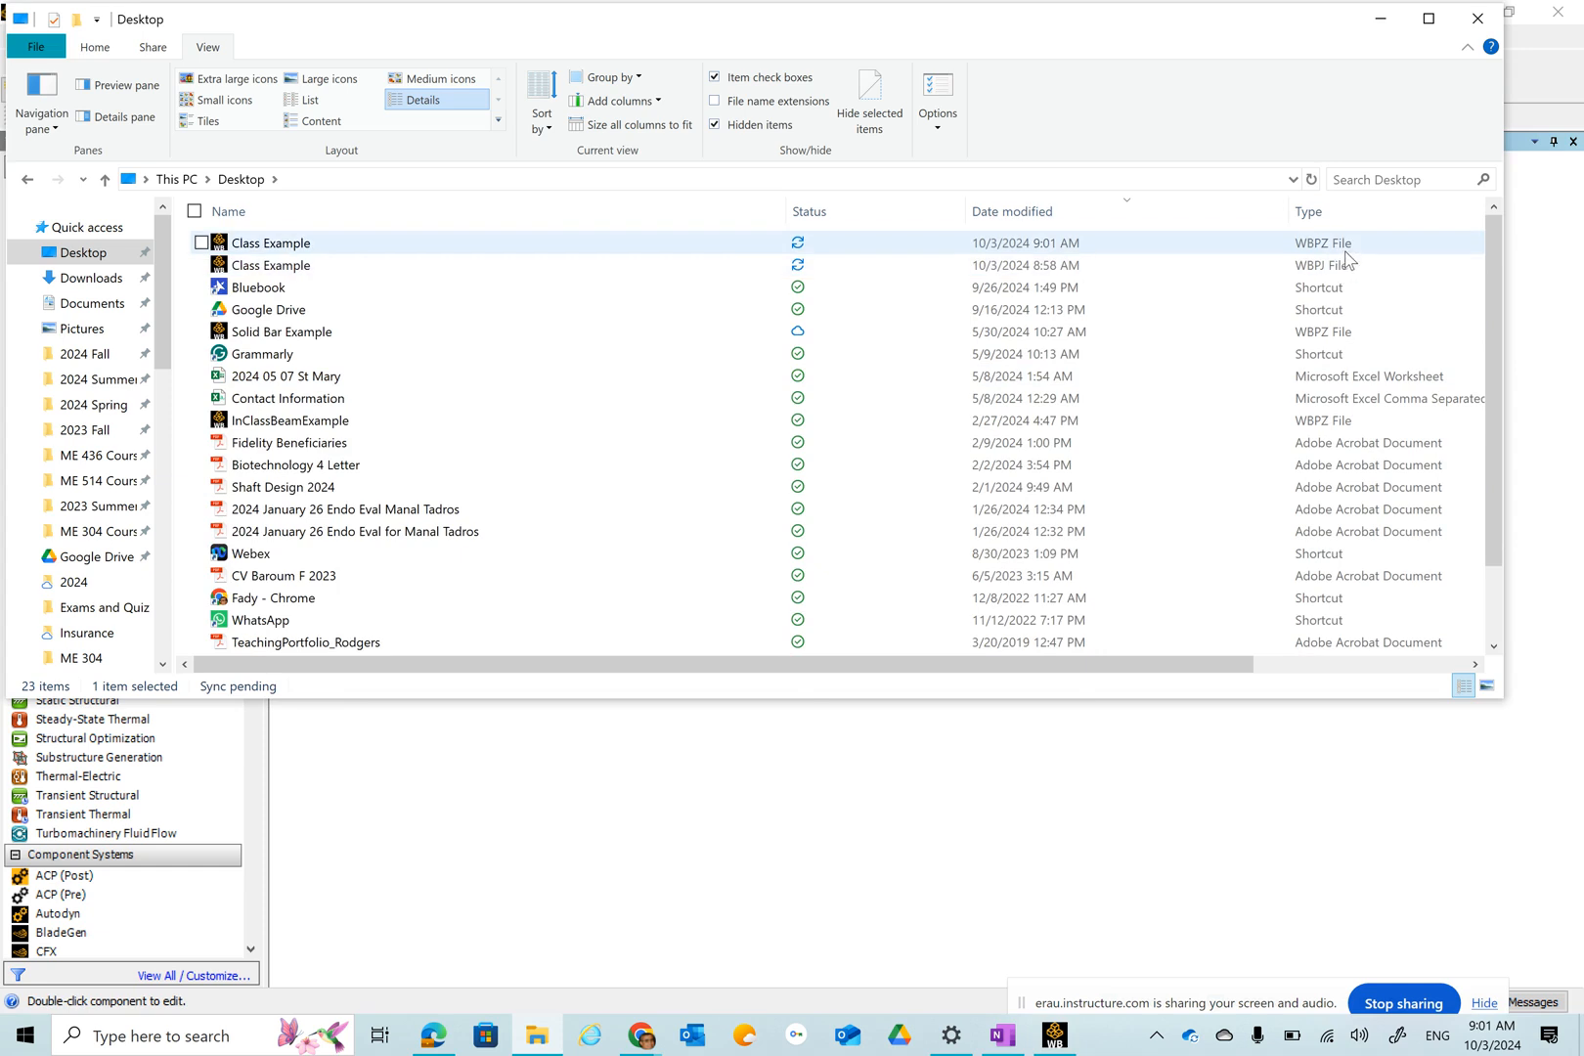
{"action": "left_click", "coordinate": [1380, 19]}
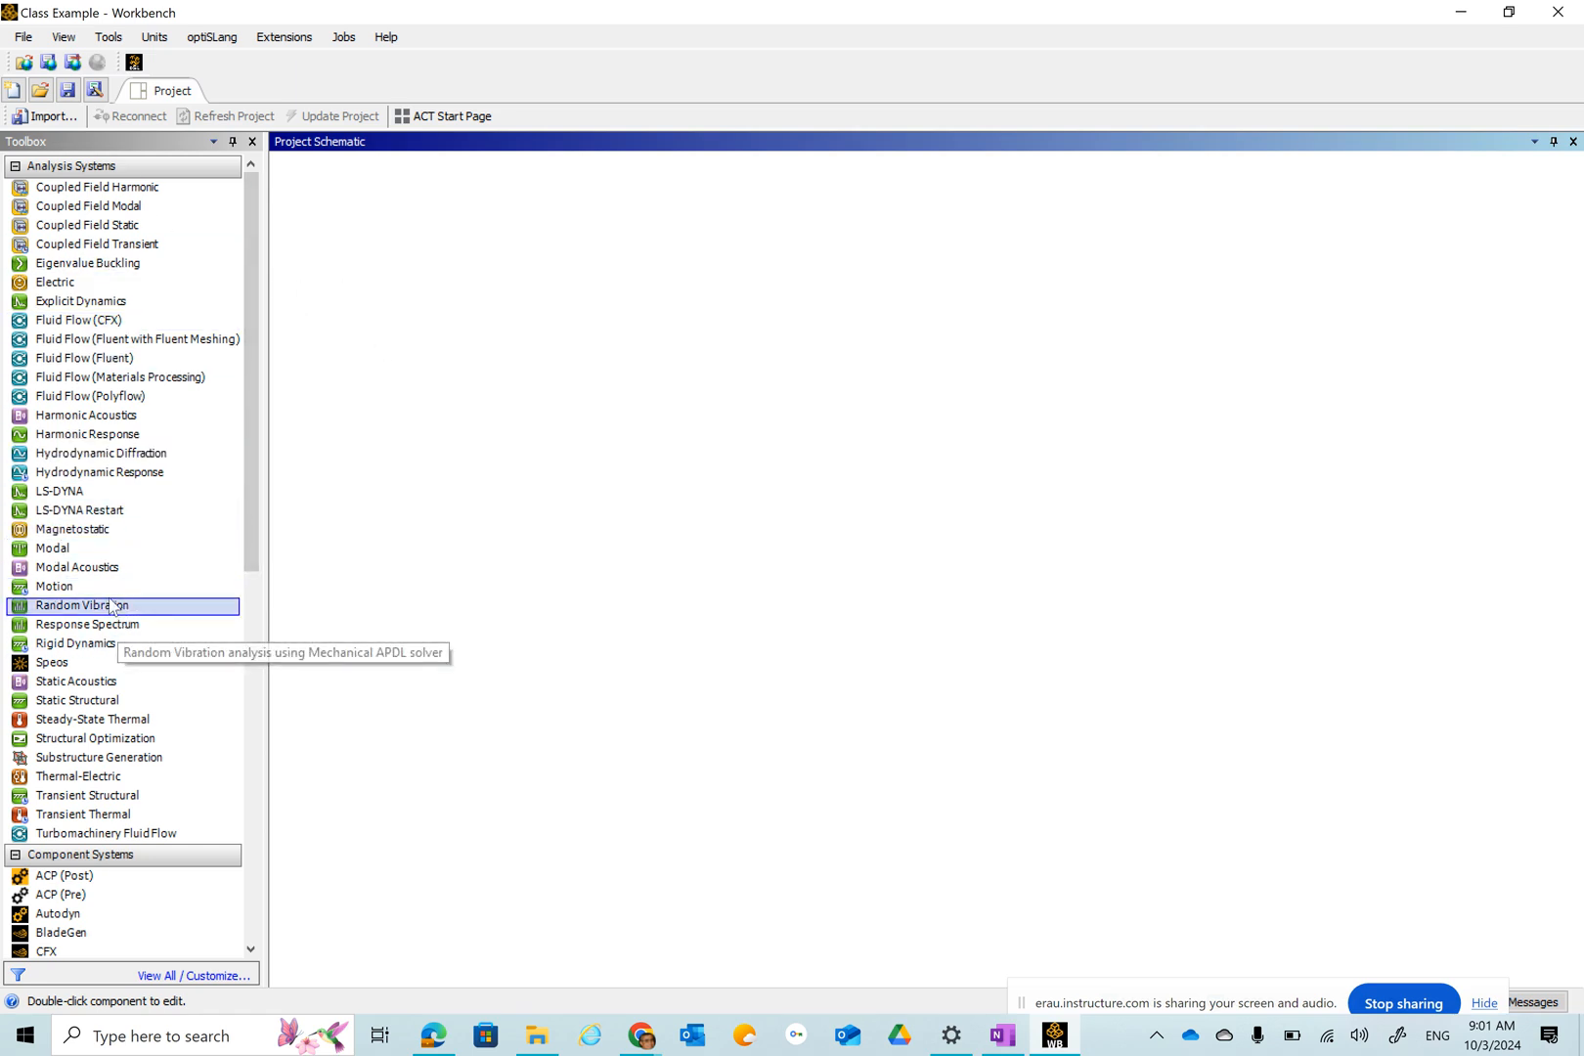
Add a Static Structural analysis system to the project schematic and open its Engineering Data.
{"action": "left_click", "coordinate": [113, 700]}
{"action": "double_click", "coordinate": [113, 700]}
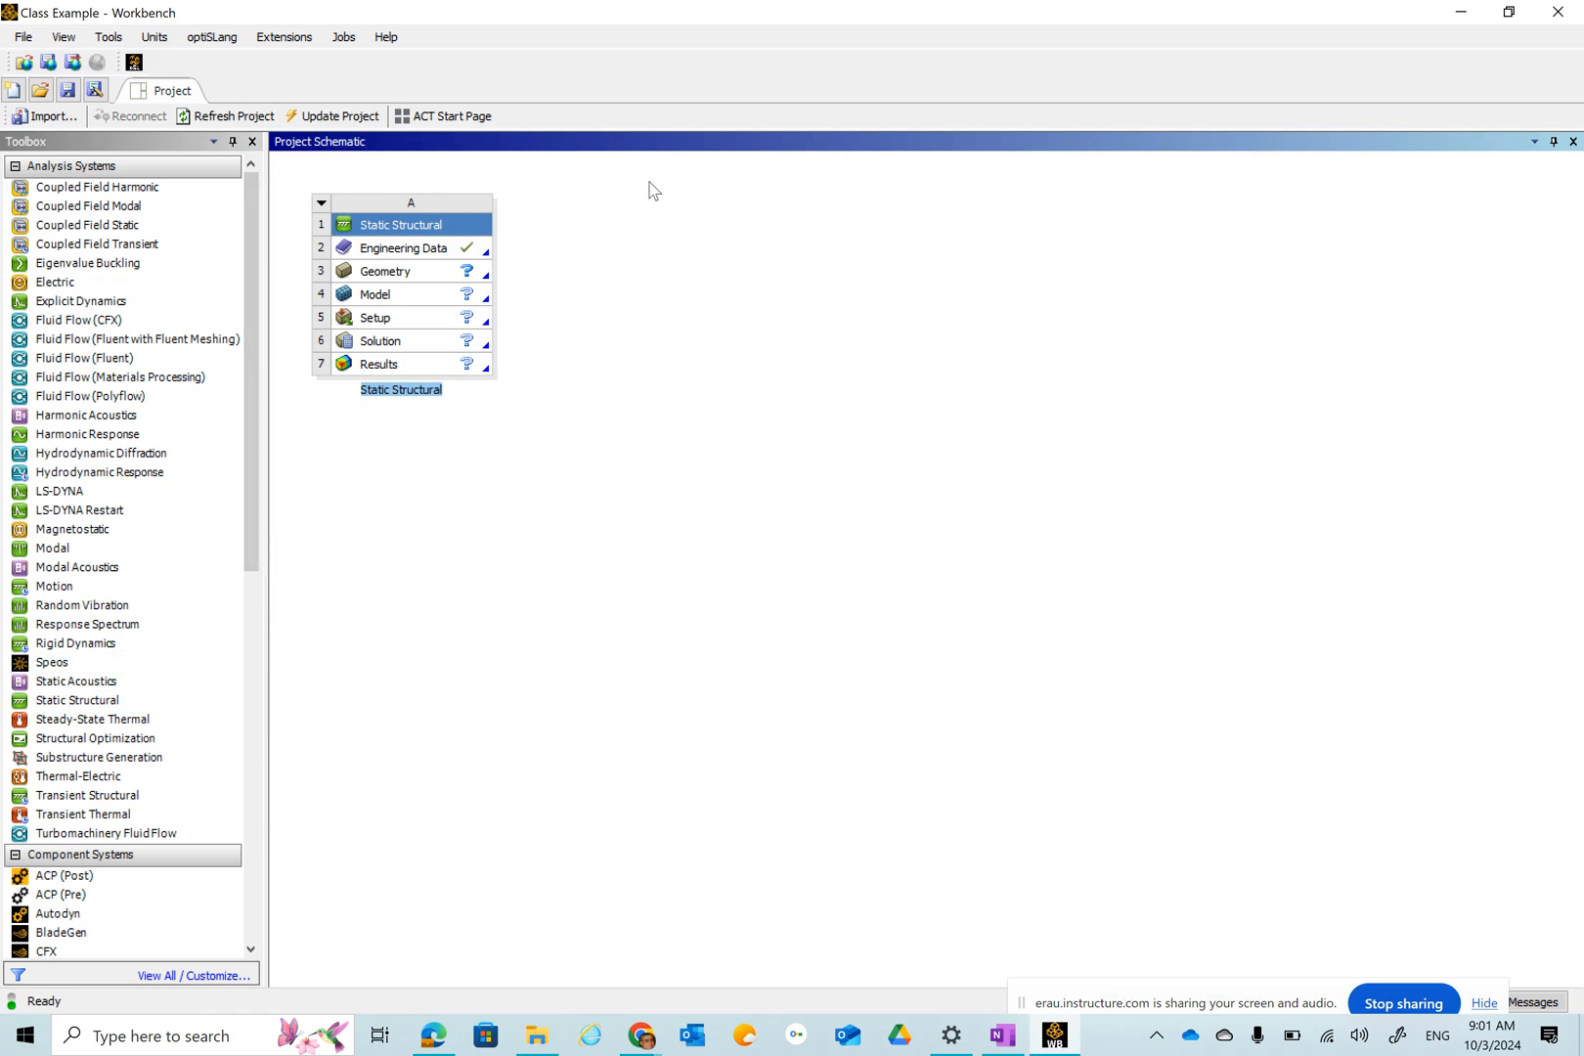
{"action": "double_click", "coordinate": [369, 247]}
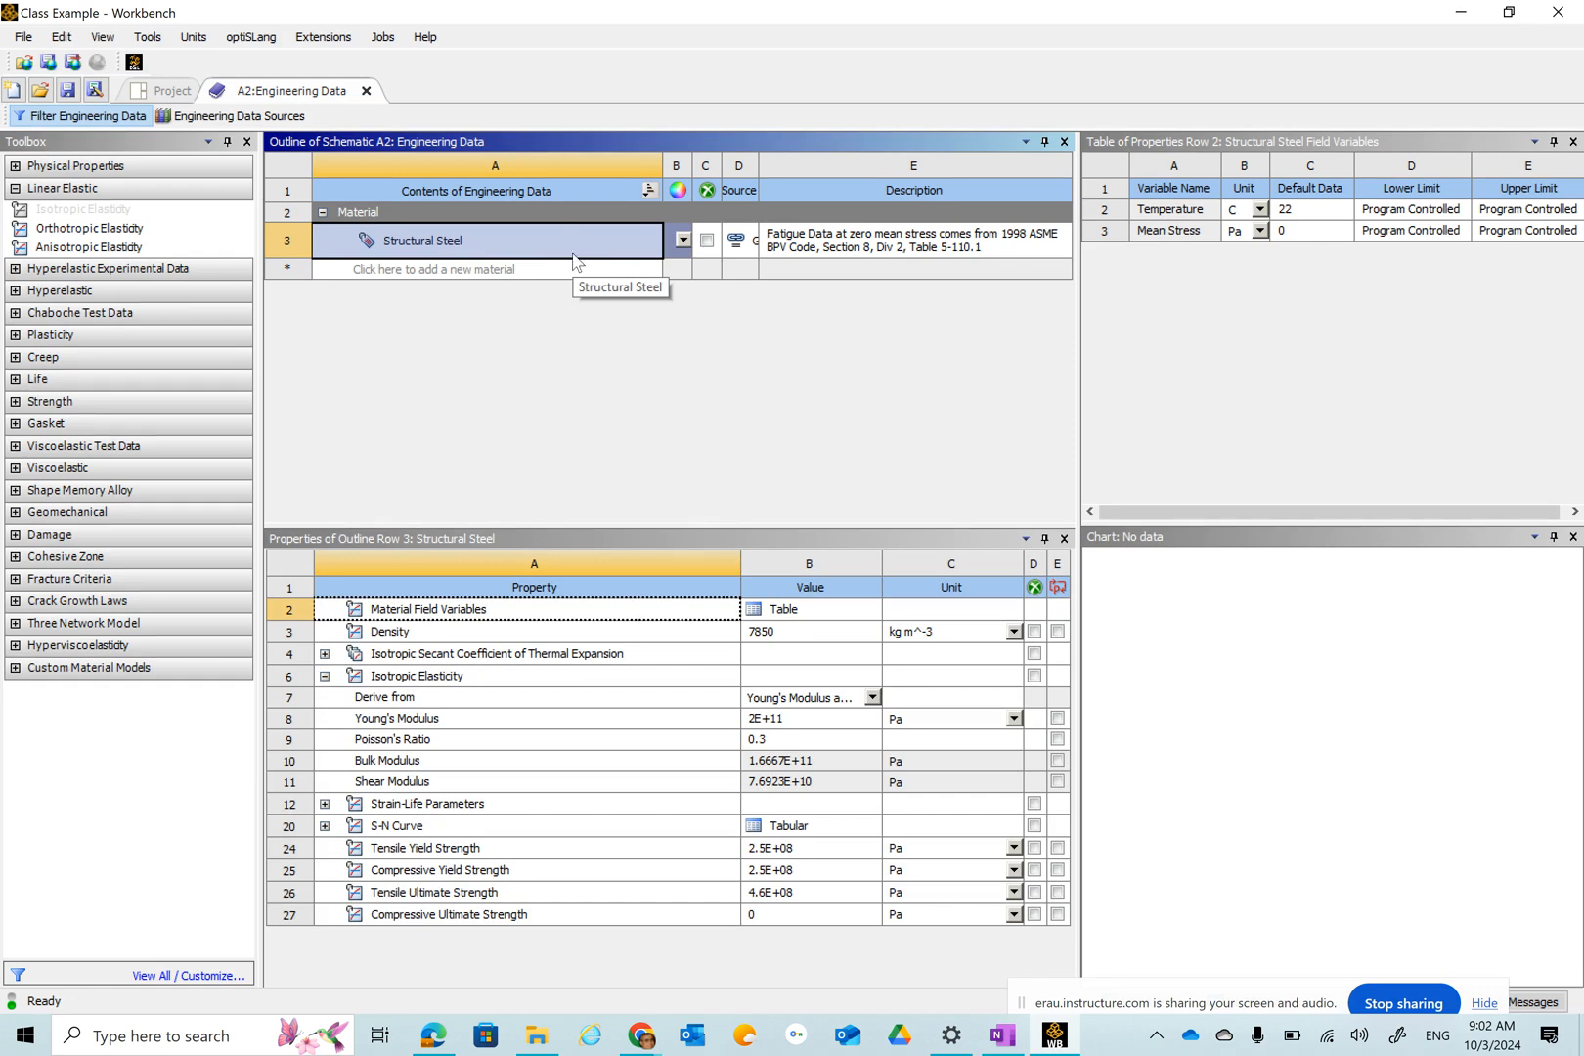
Add a new material named Class Example Material to the engineering data.
{"action": "left_click", "coordinate": [483, 270]}
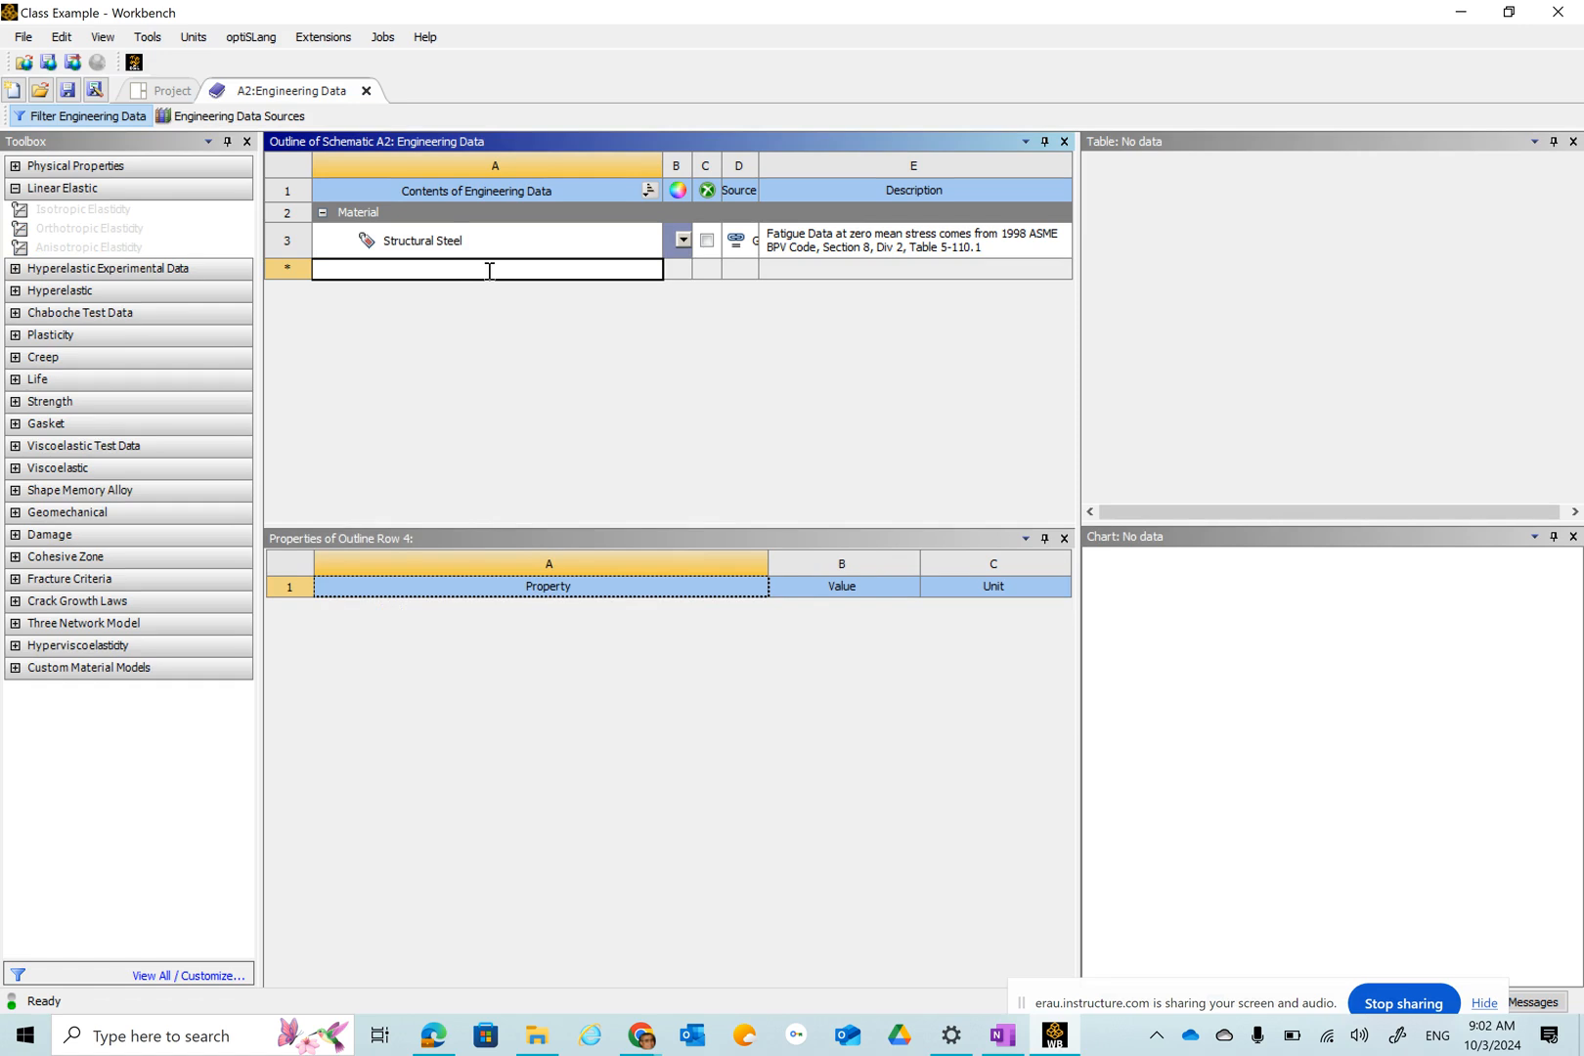
{"action": "type", "text": "C"}
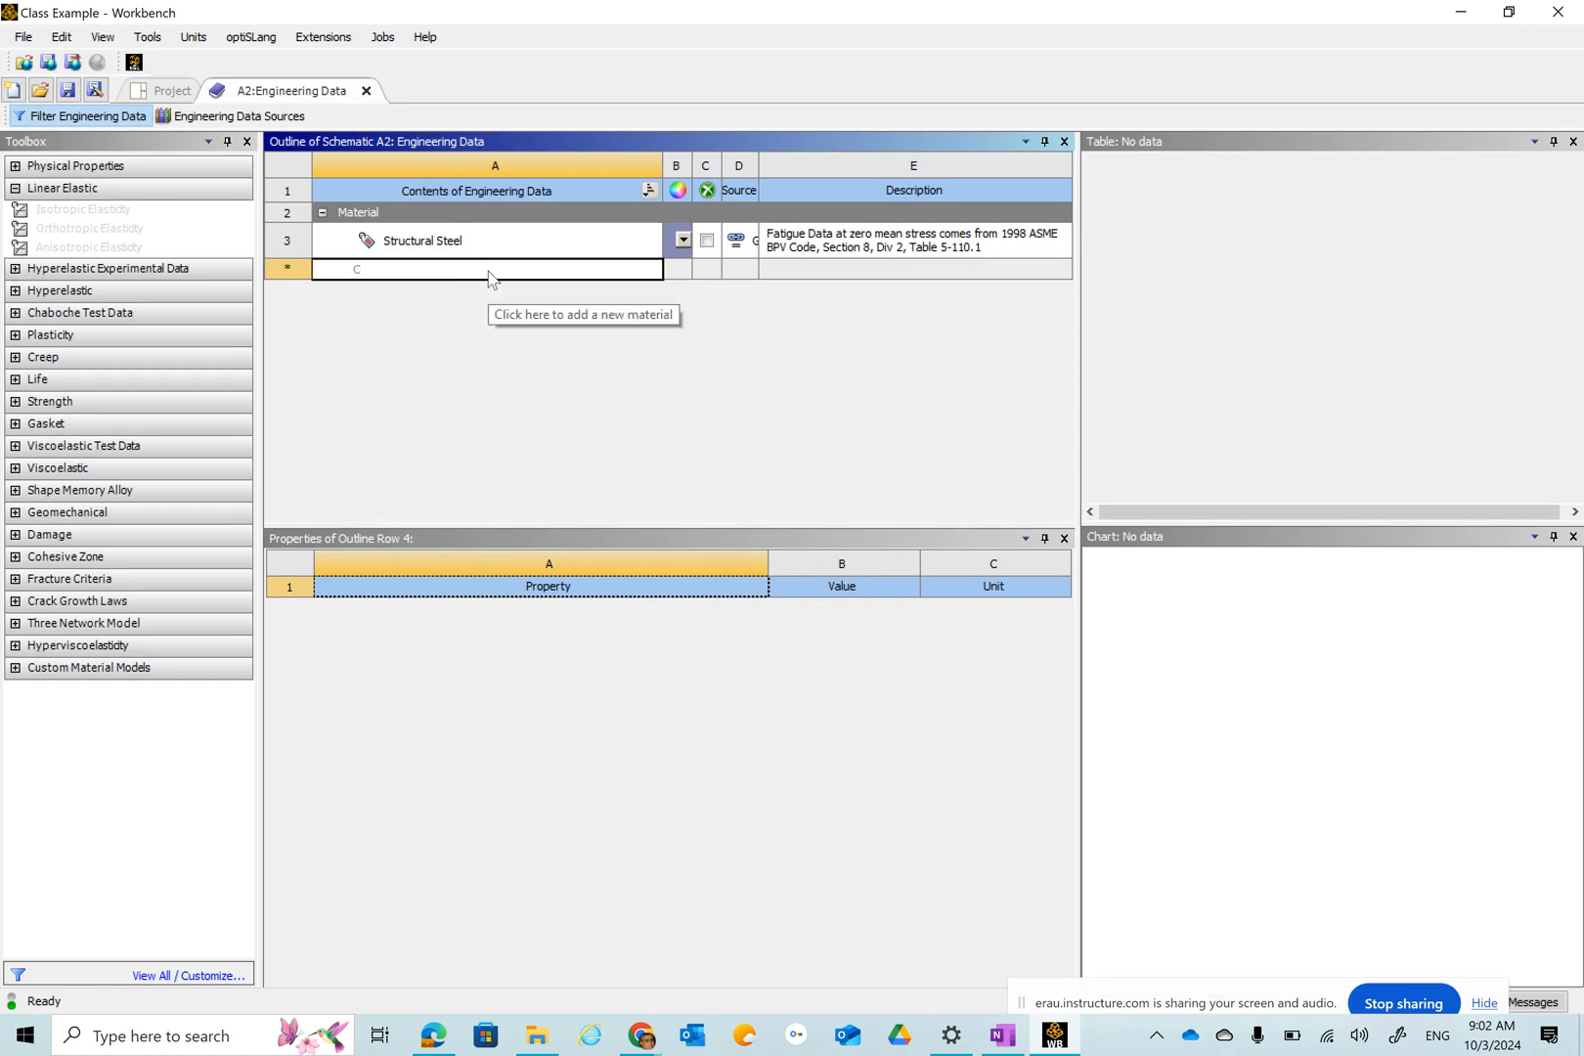
{"action": "type", "text": "lass Example Material"}
{"action": "key", "text": "Return"}
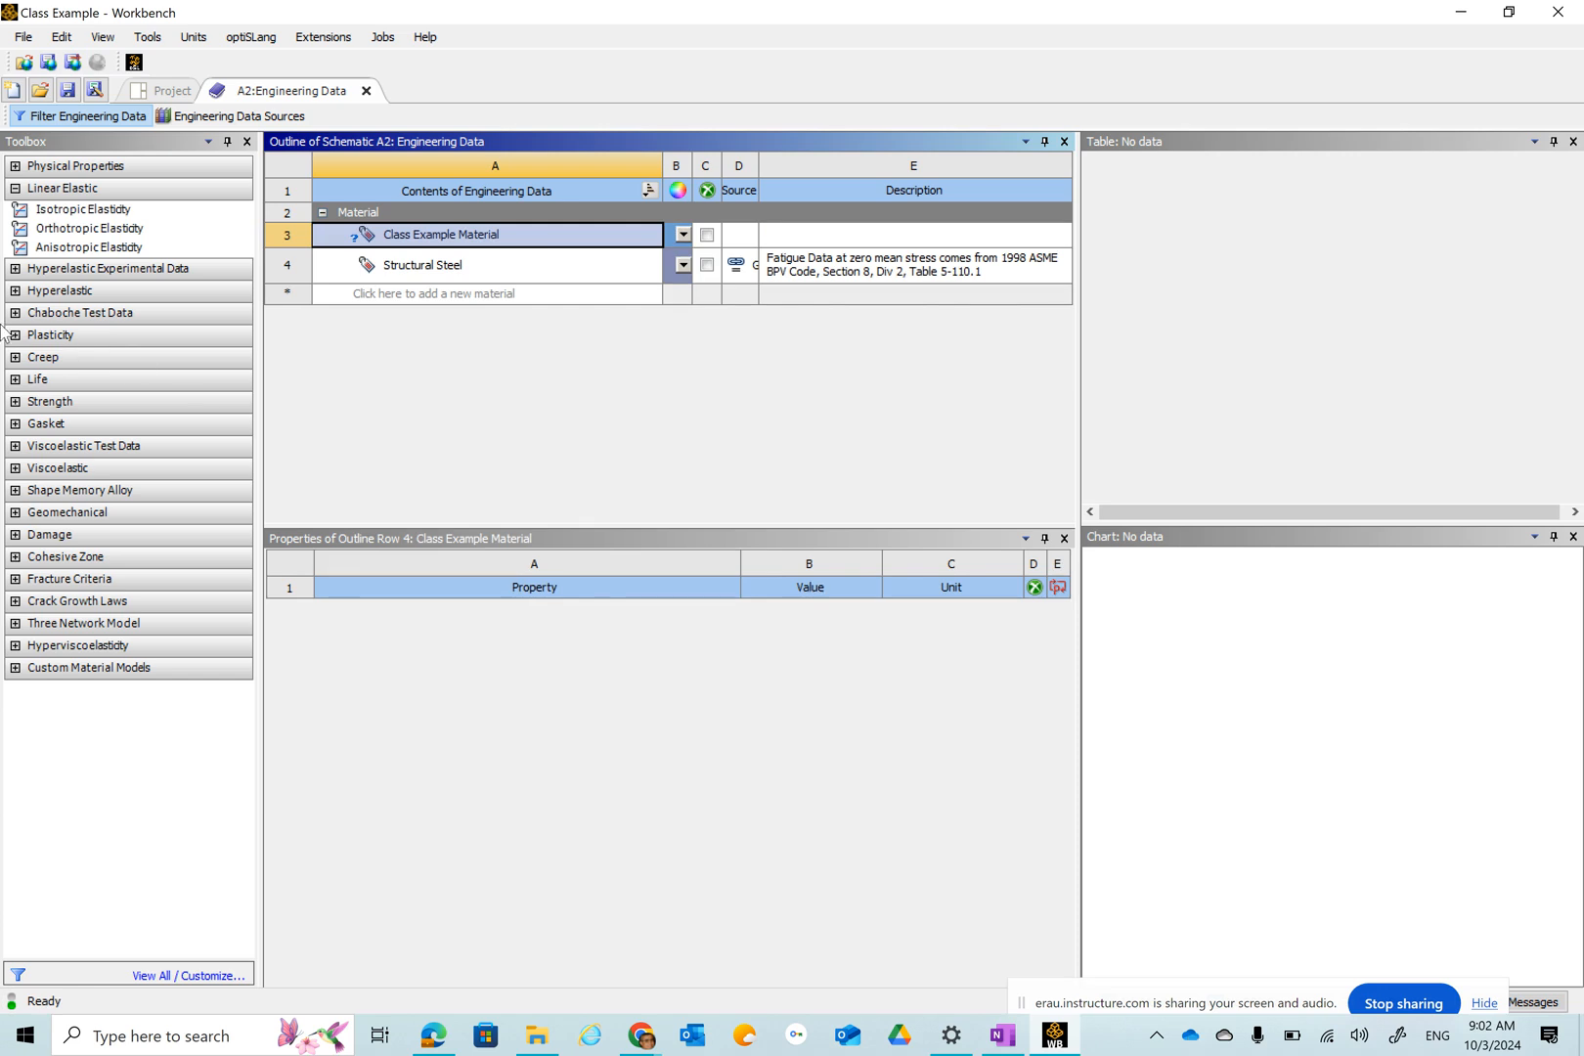
Add Isotropic Elasticity to Class Example Material and set its Young's Modulus to 1E+07 Pa.
{"action": "left_click", "coordinate": [73, 215]}
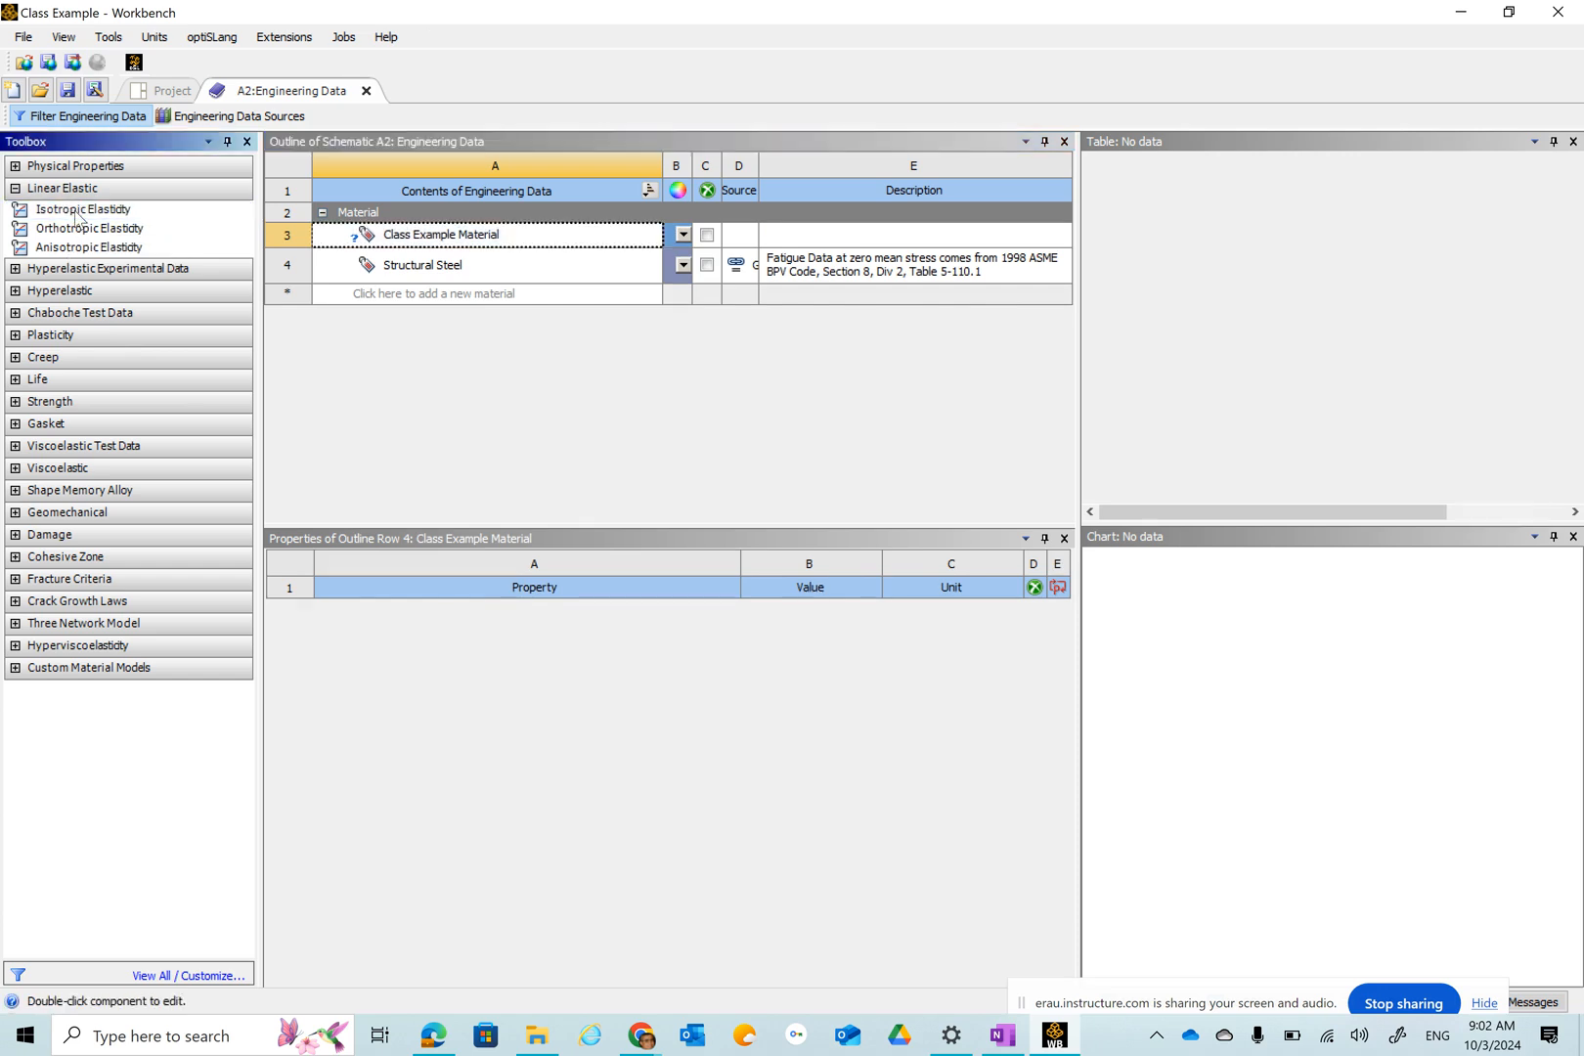
{"action": "double_click", "coordinate": [76, 215]}
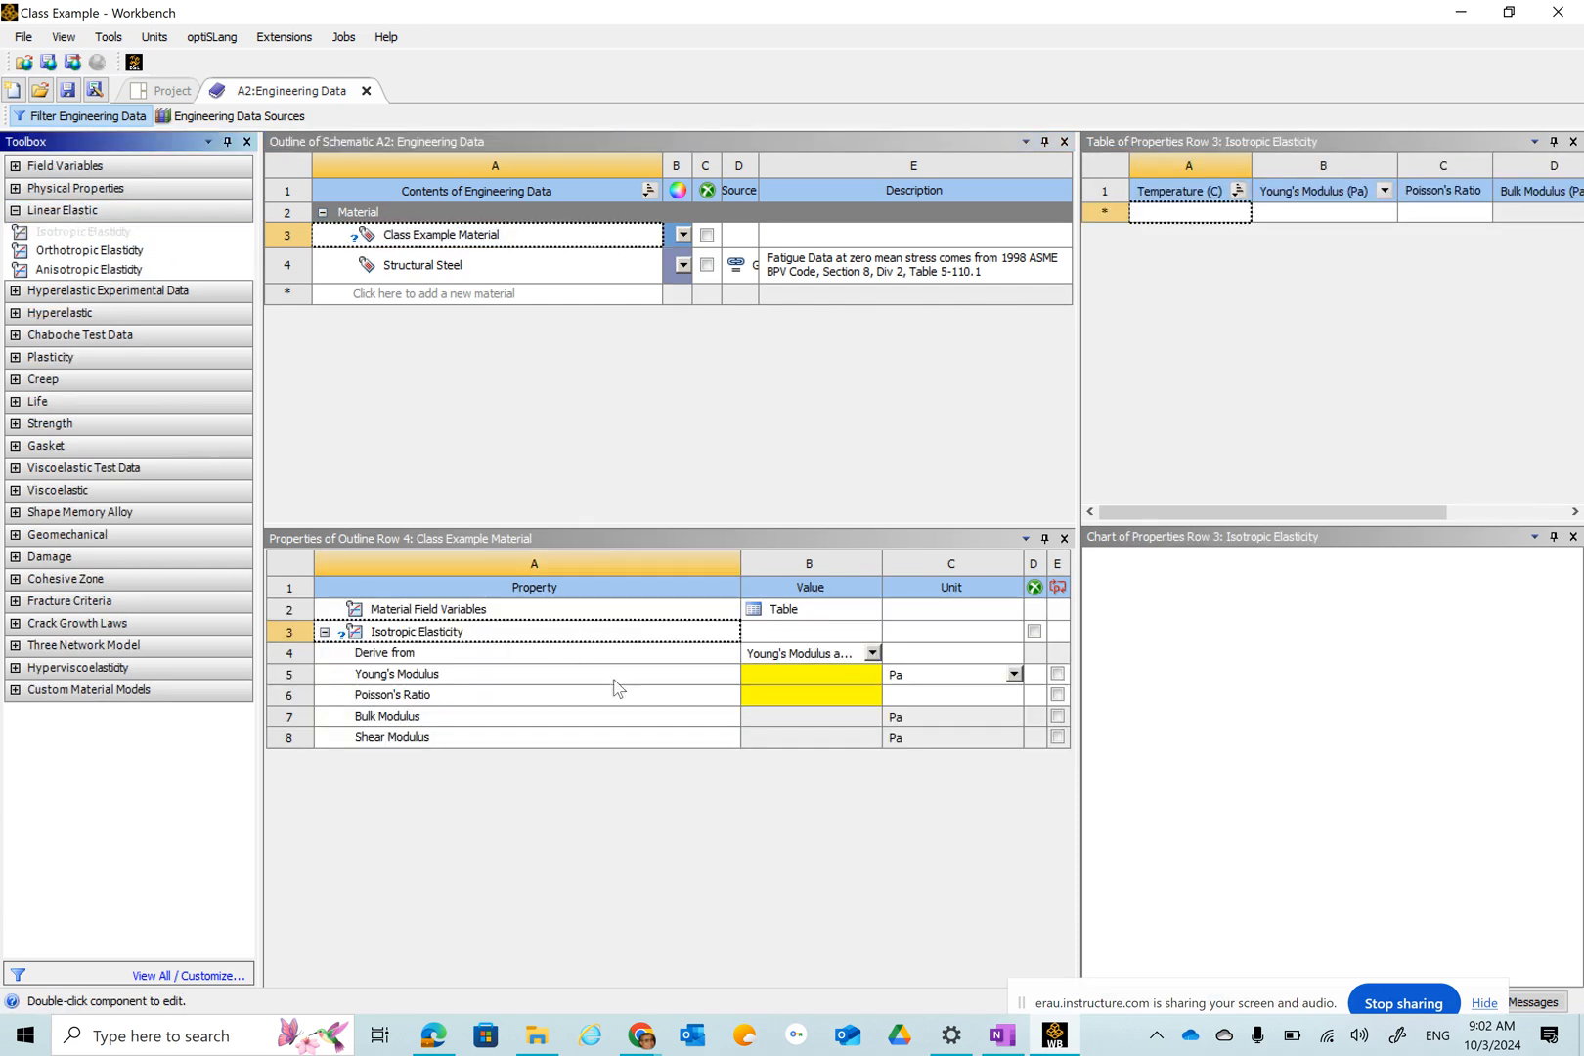
{"action": "left_click", "coordinate": [776, 682]}
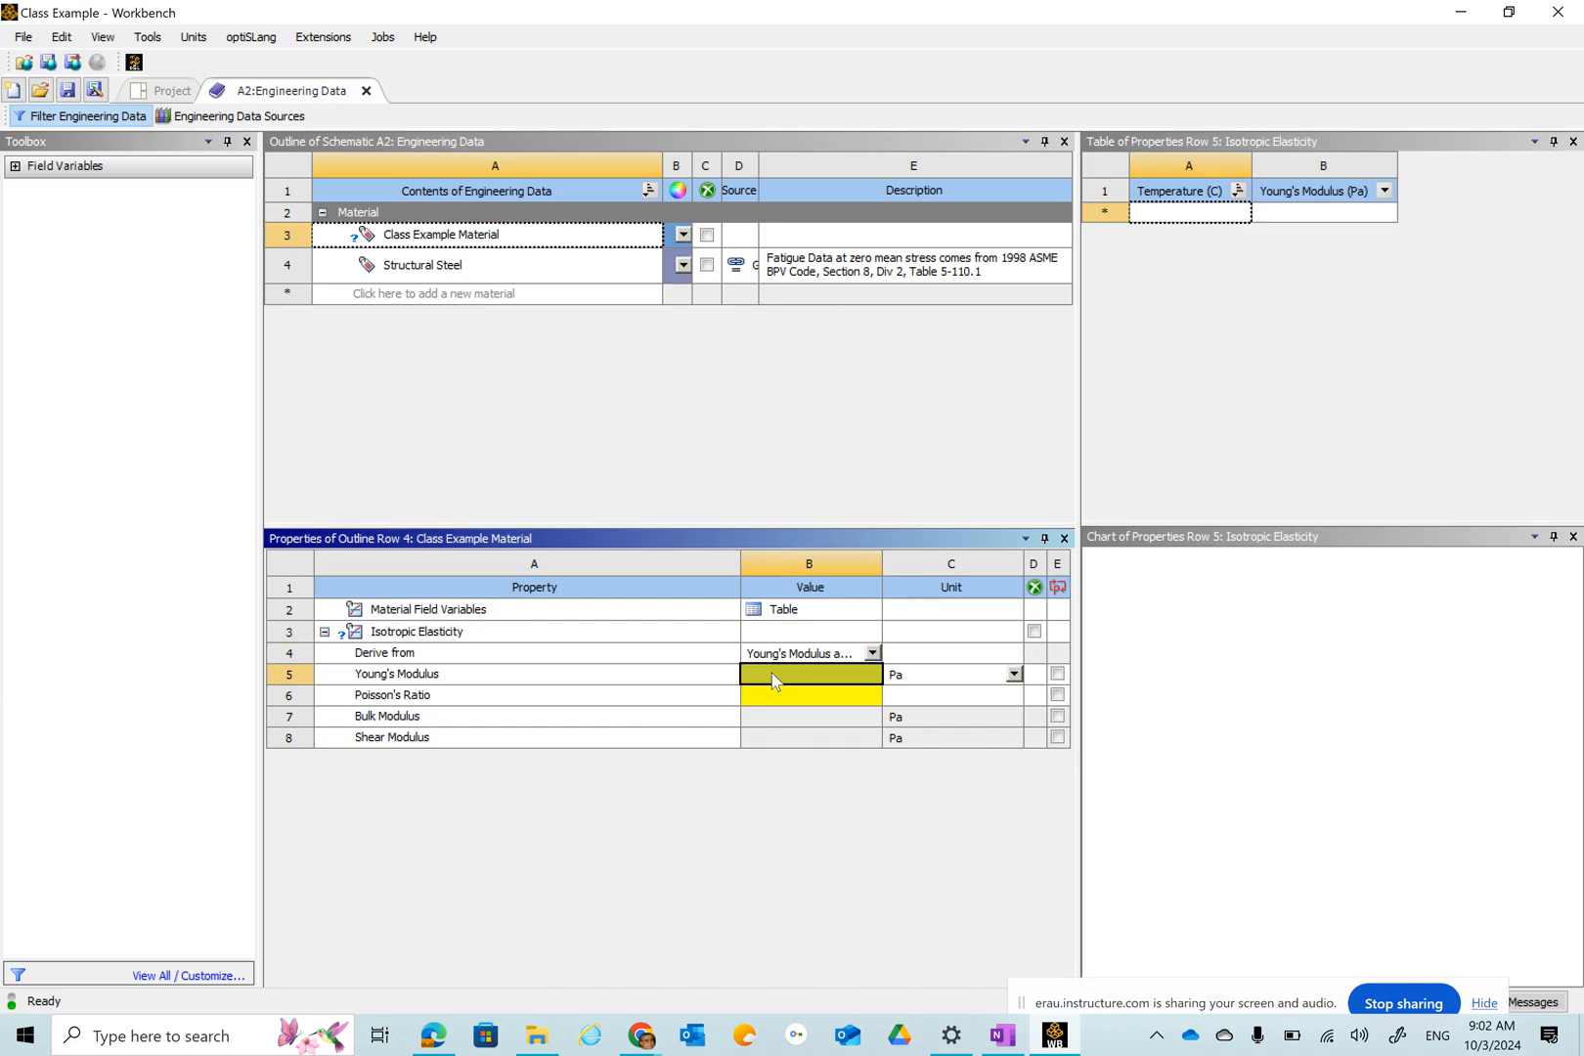
{"action": "left_click", "coordinate": [772, 679]}
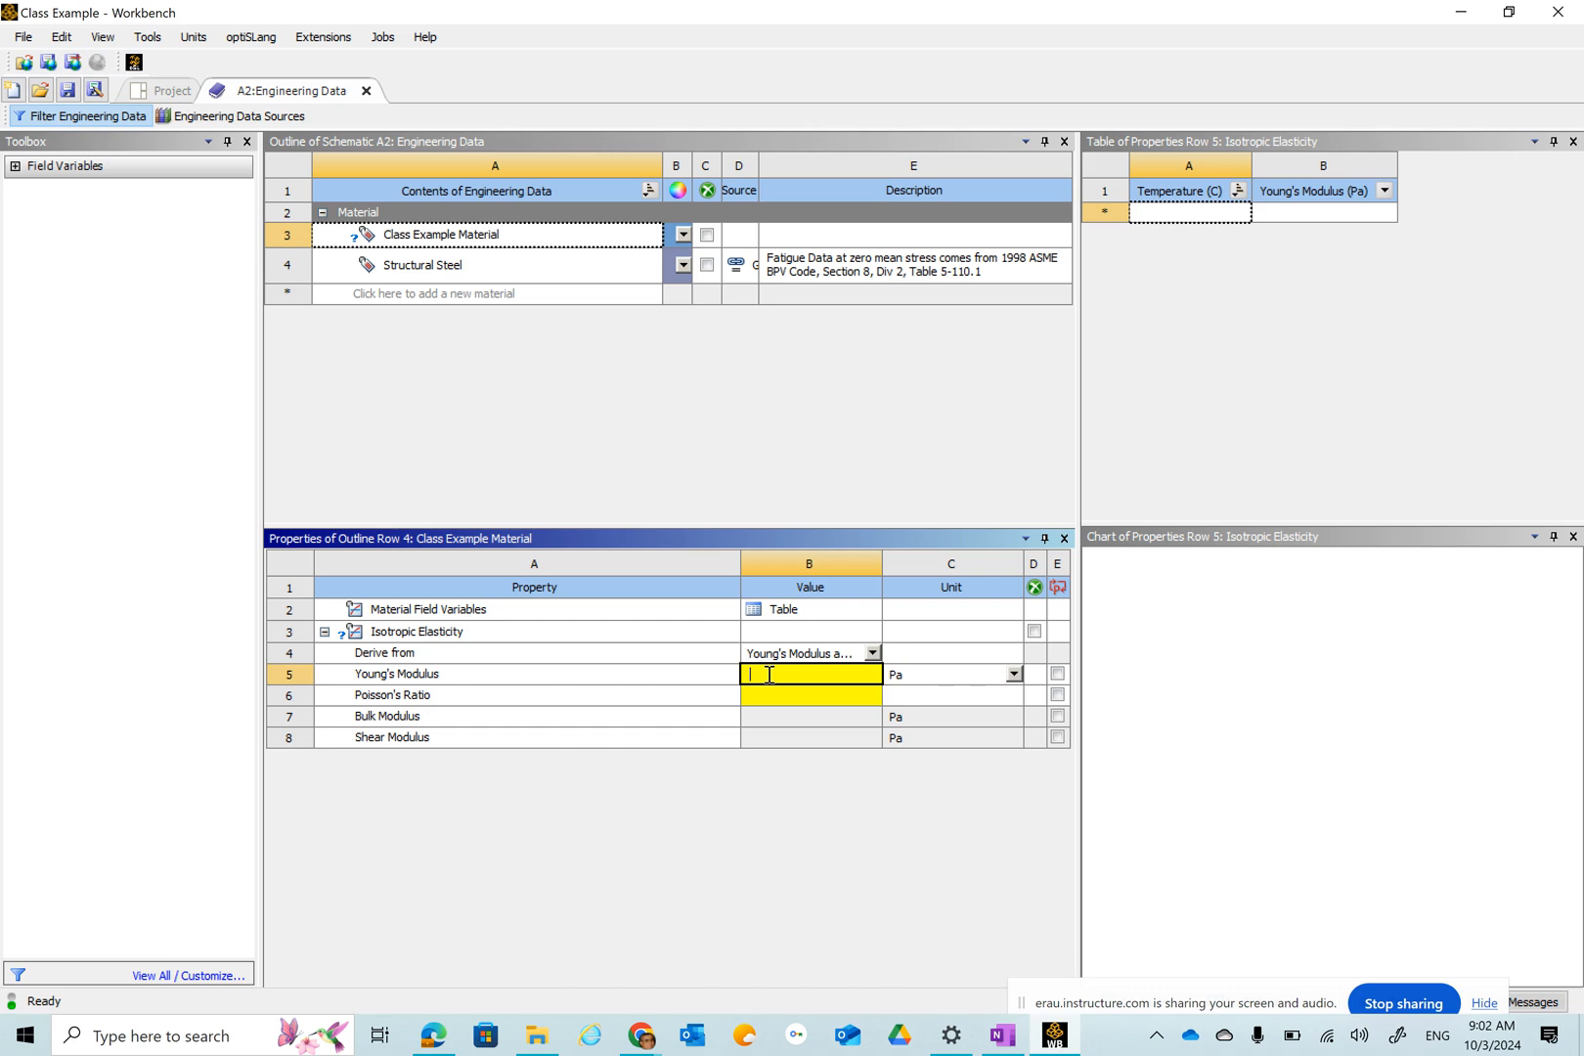
{"action": "type", "text": ".1e"}
{"action": "key", "text": "Return"}
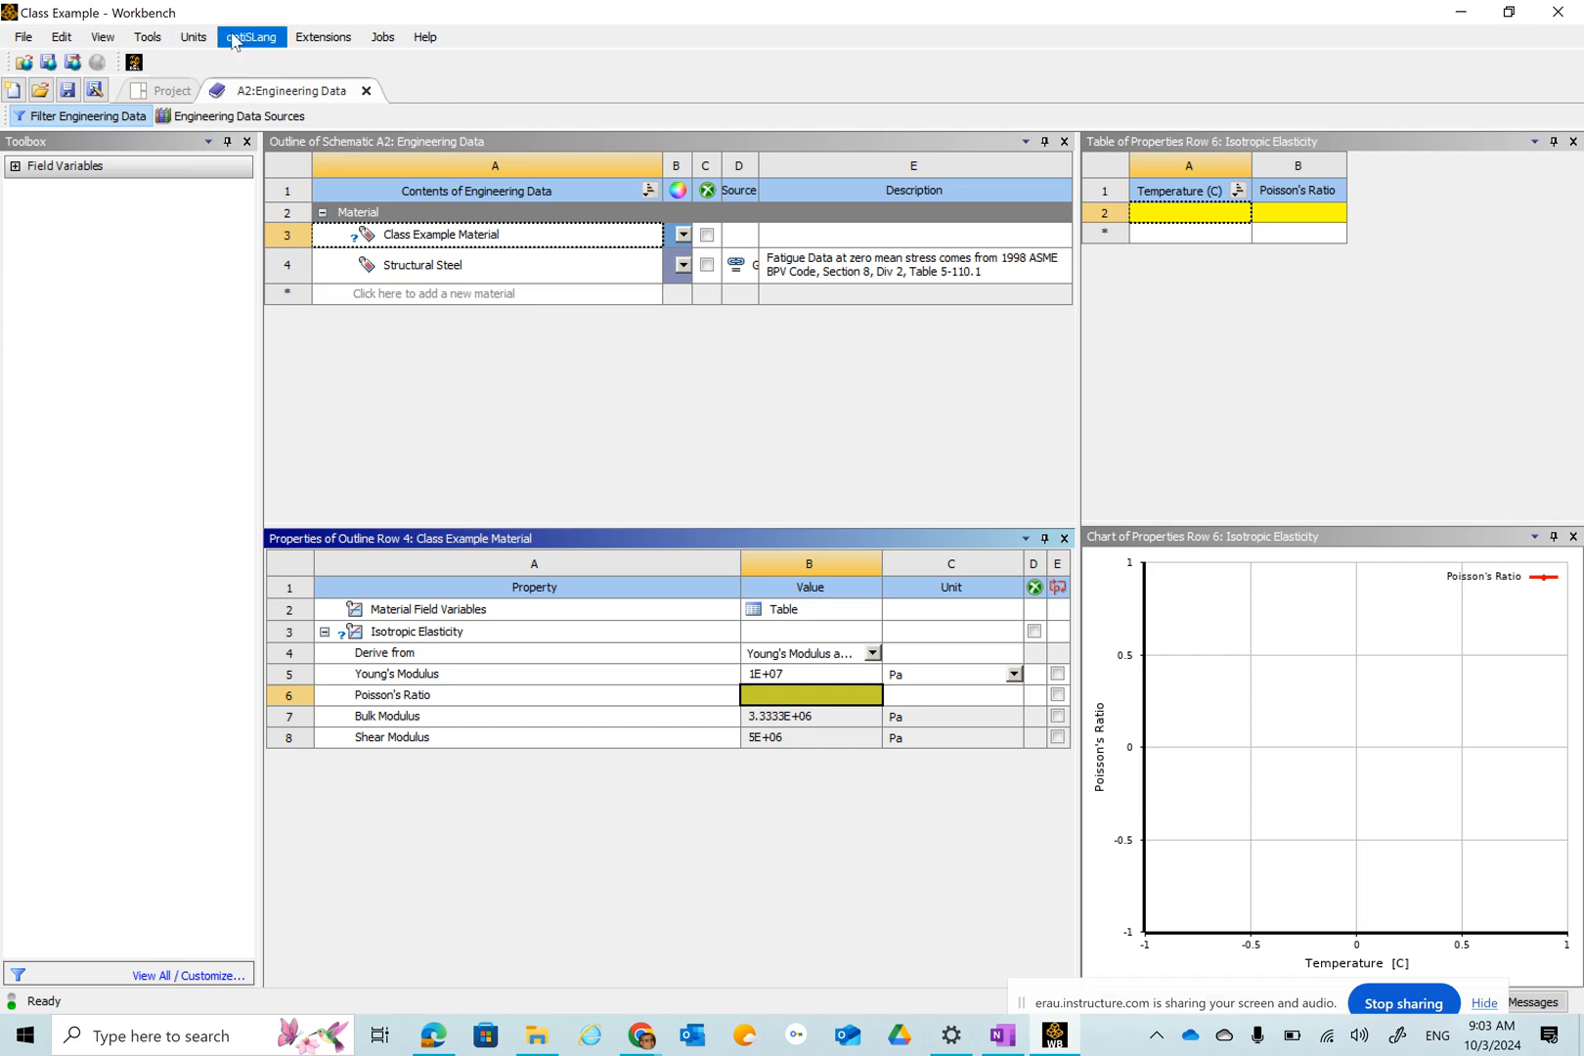
Switch the unit system to U.S. Engineering (lb, in, s, R, A, lbf, V) and display values in project units.
{"action": "left_click", "coordinate": [197, 41]}
{"action": "left_click", "coordinate": [114, 103]}
{"action": "left_click", "coordinate": [193, 37]}
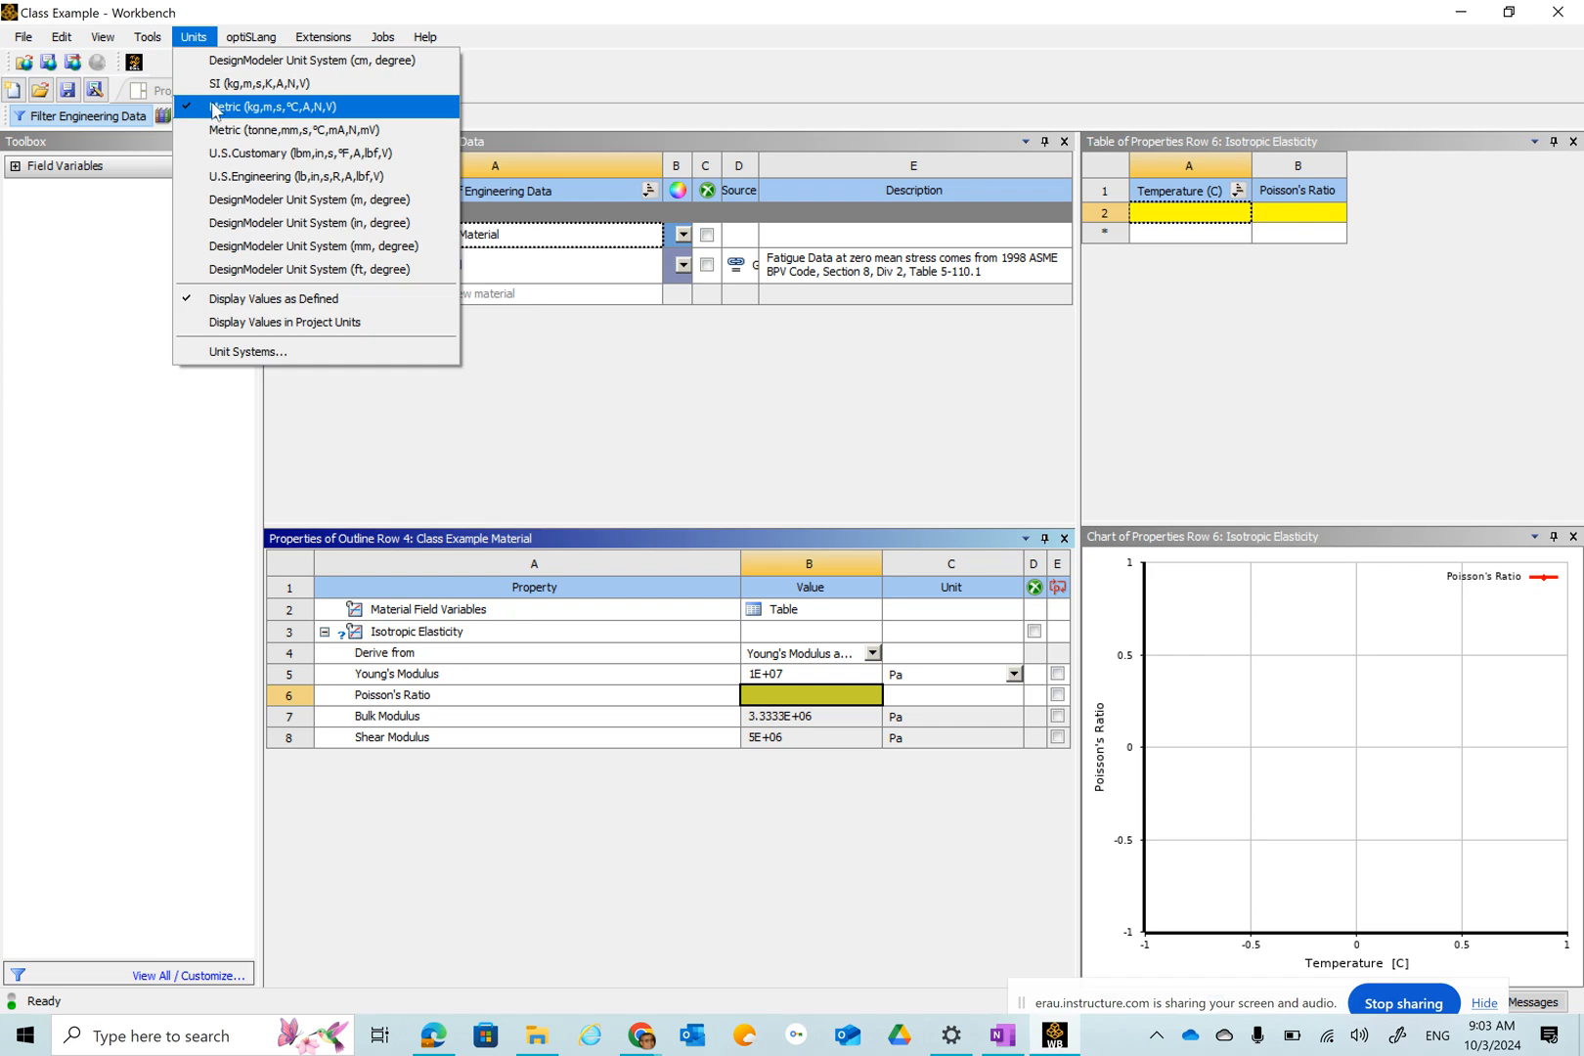
{"action": "left_click", "coordinate": [224, 186]}
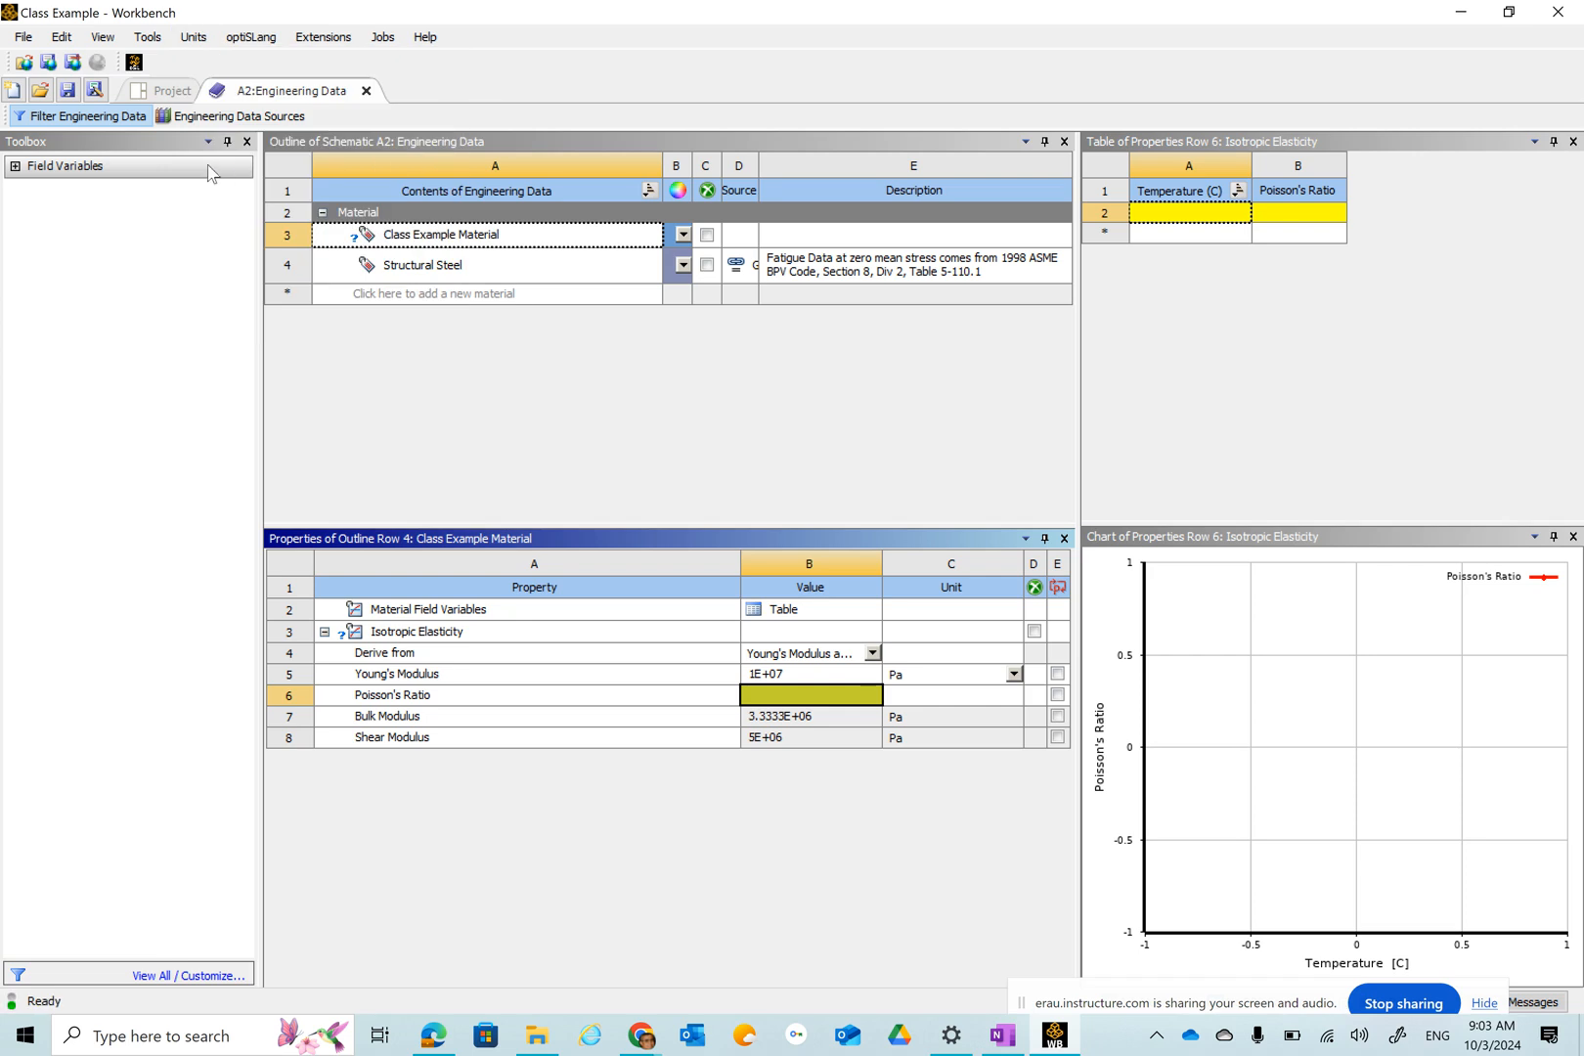
{"action": "left_click", "coordinate": [191, 37]}
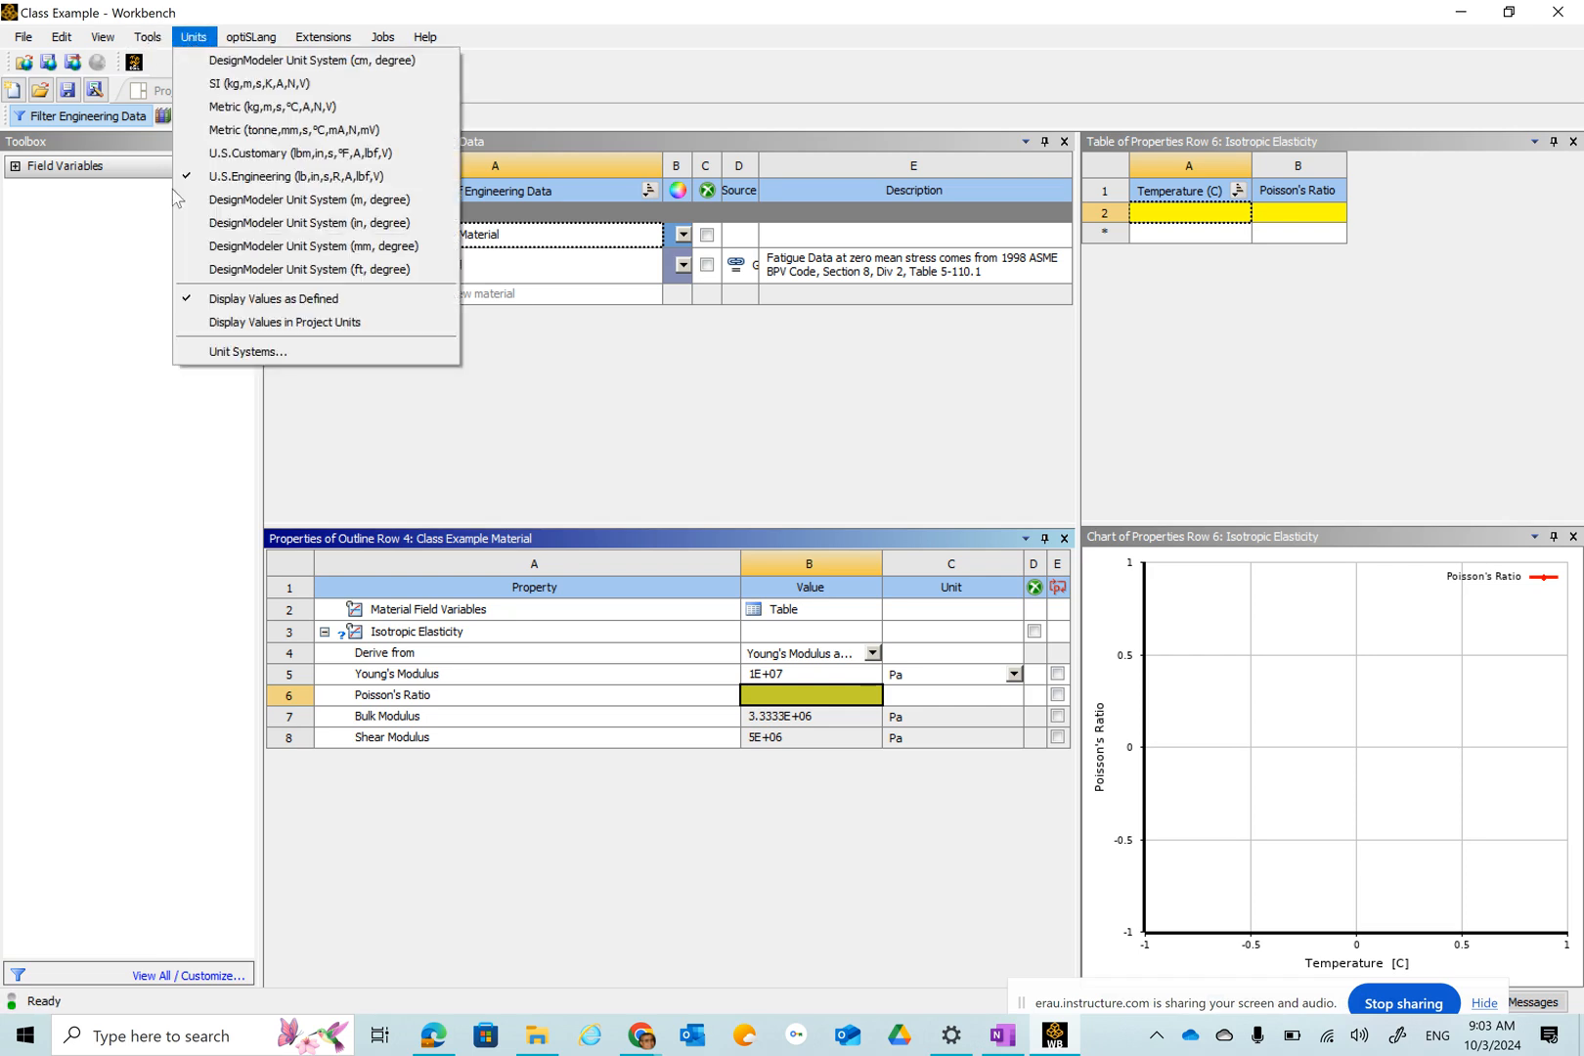
{"action": "left_click", "coordinate": [222, 326]}
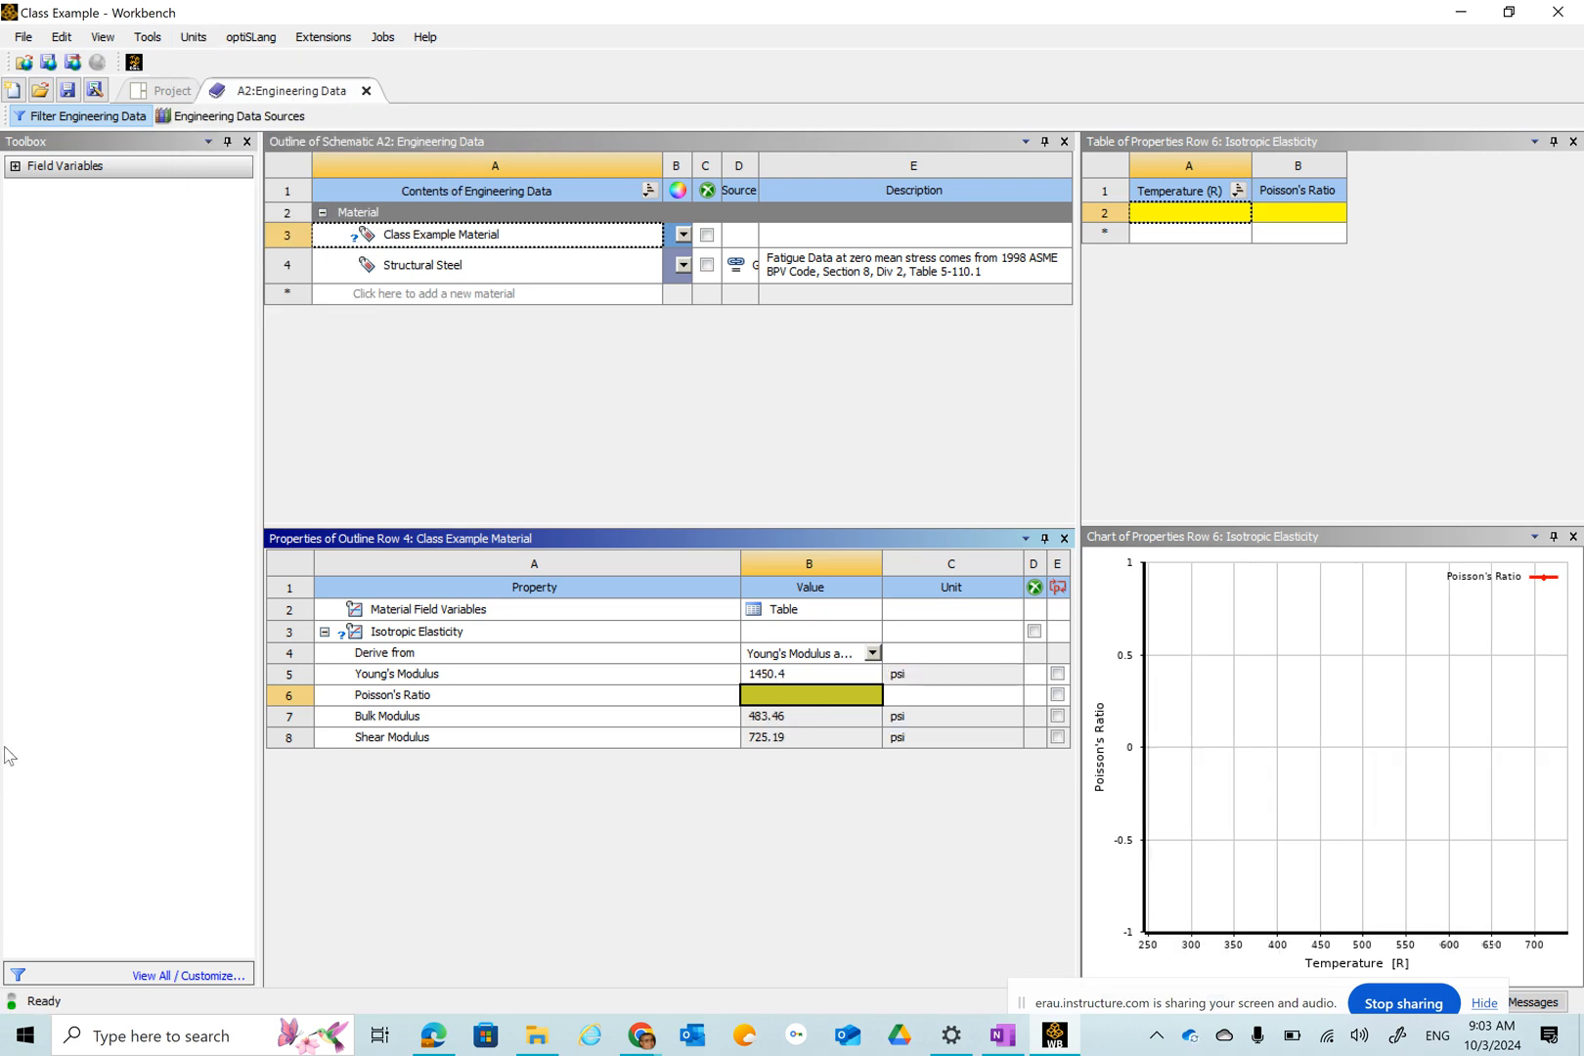
Set the material's Young's Modulus to 1E+07 psi.
{"action": "left_click", "coordinate": [801, 676]}
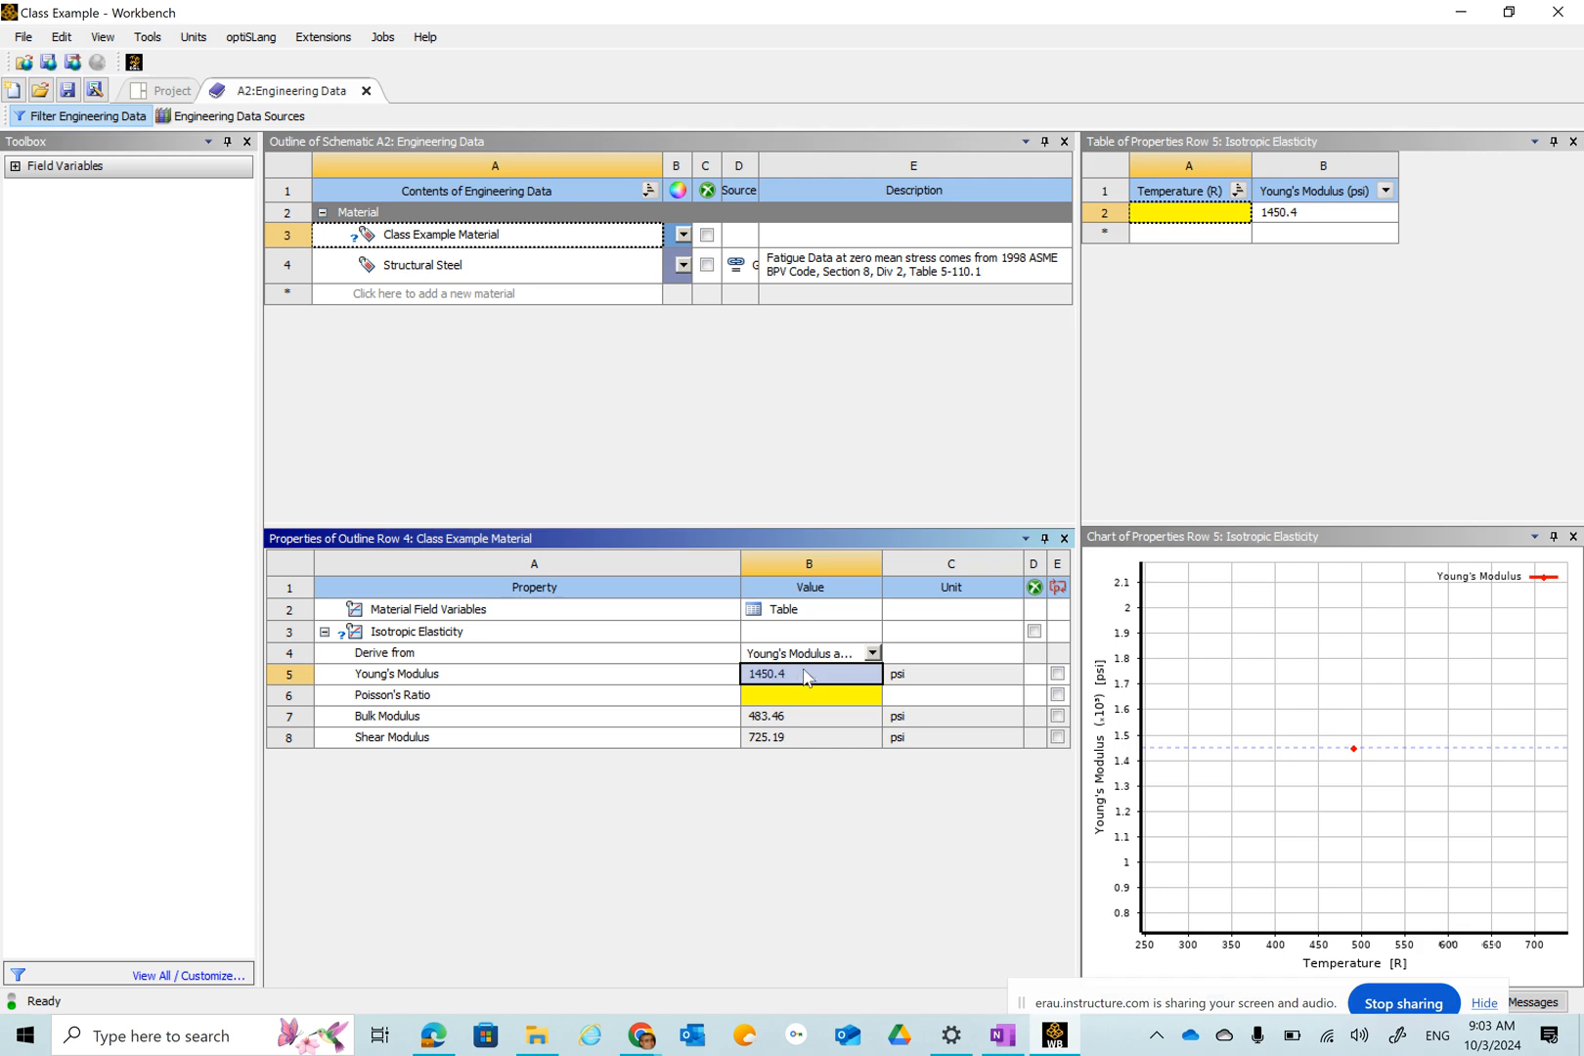
{"action": "left_click", "coordinate": [779, 681]}
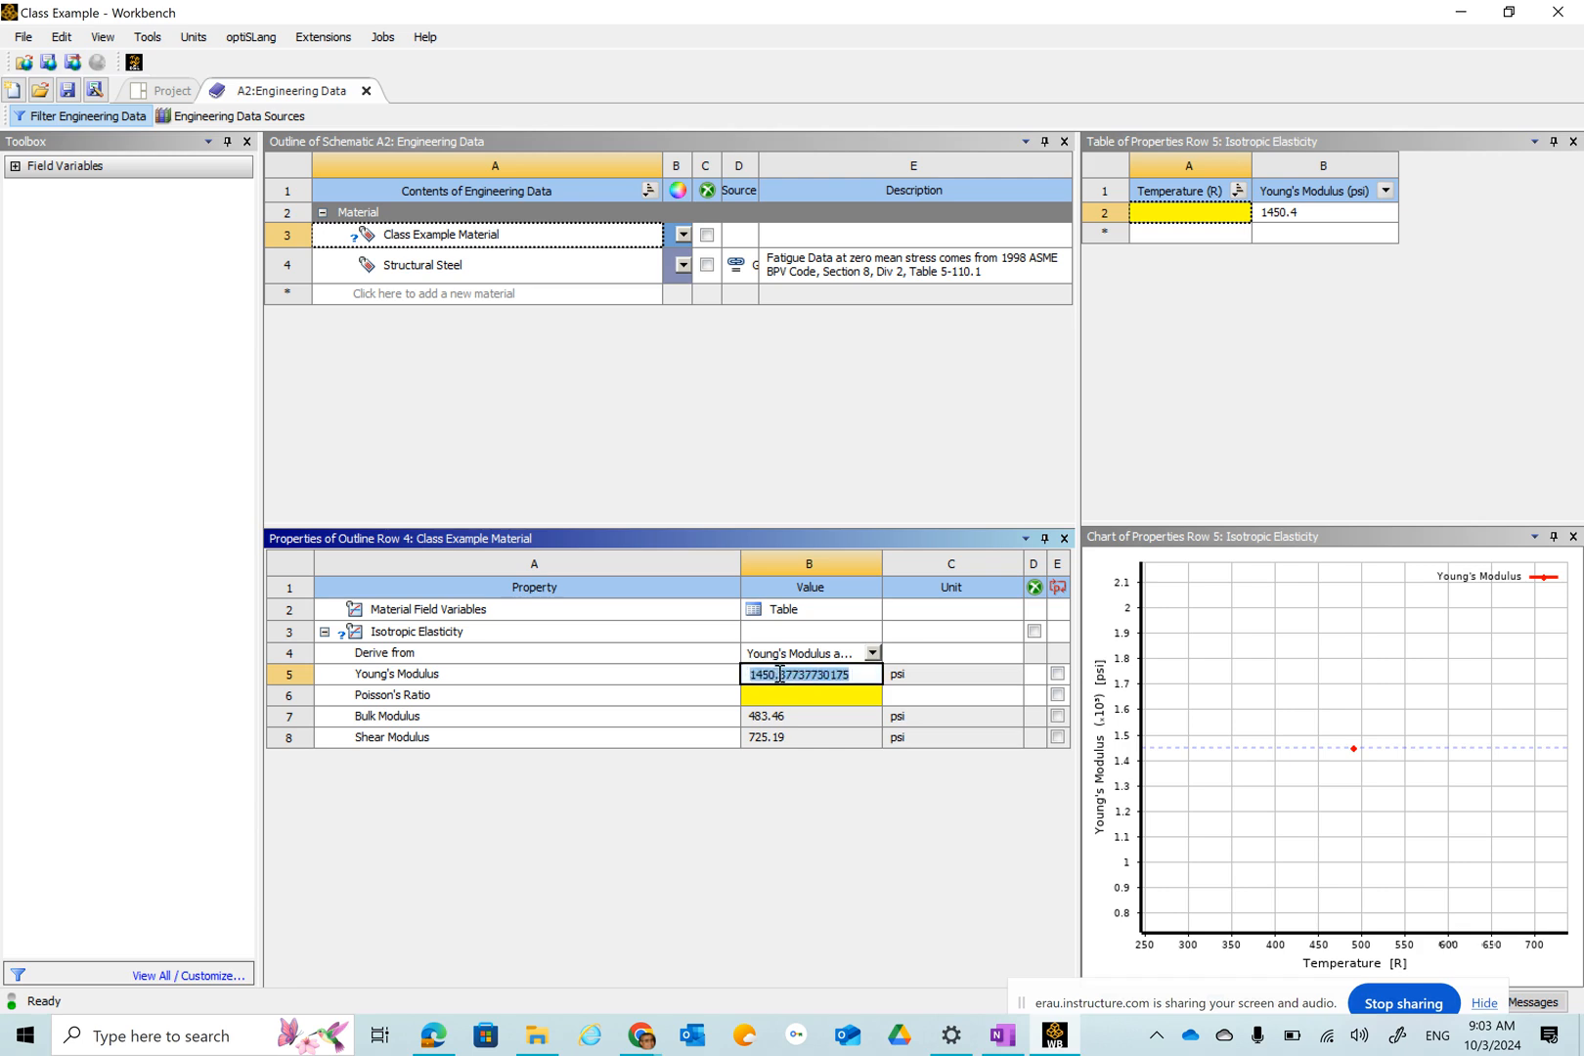
{"action": "type", "text": ".1e7"}
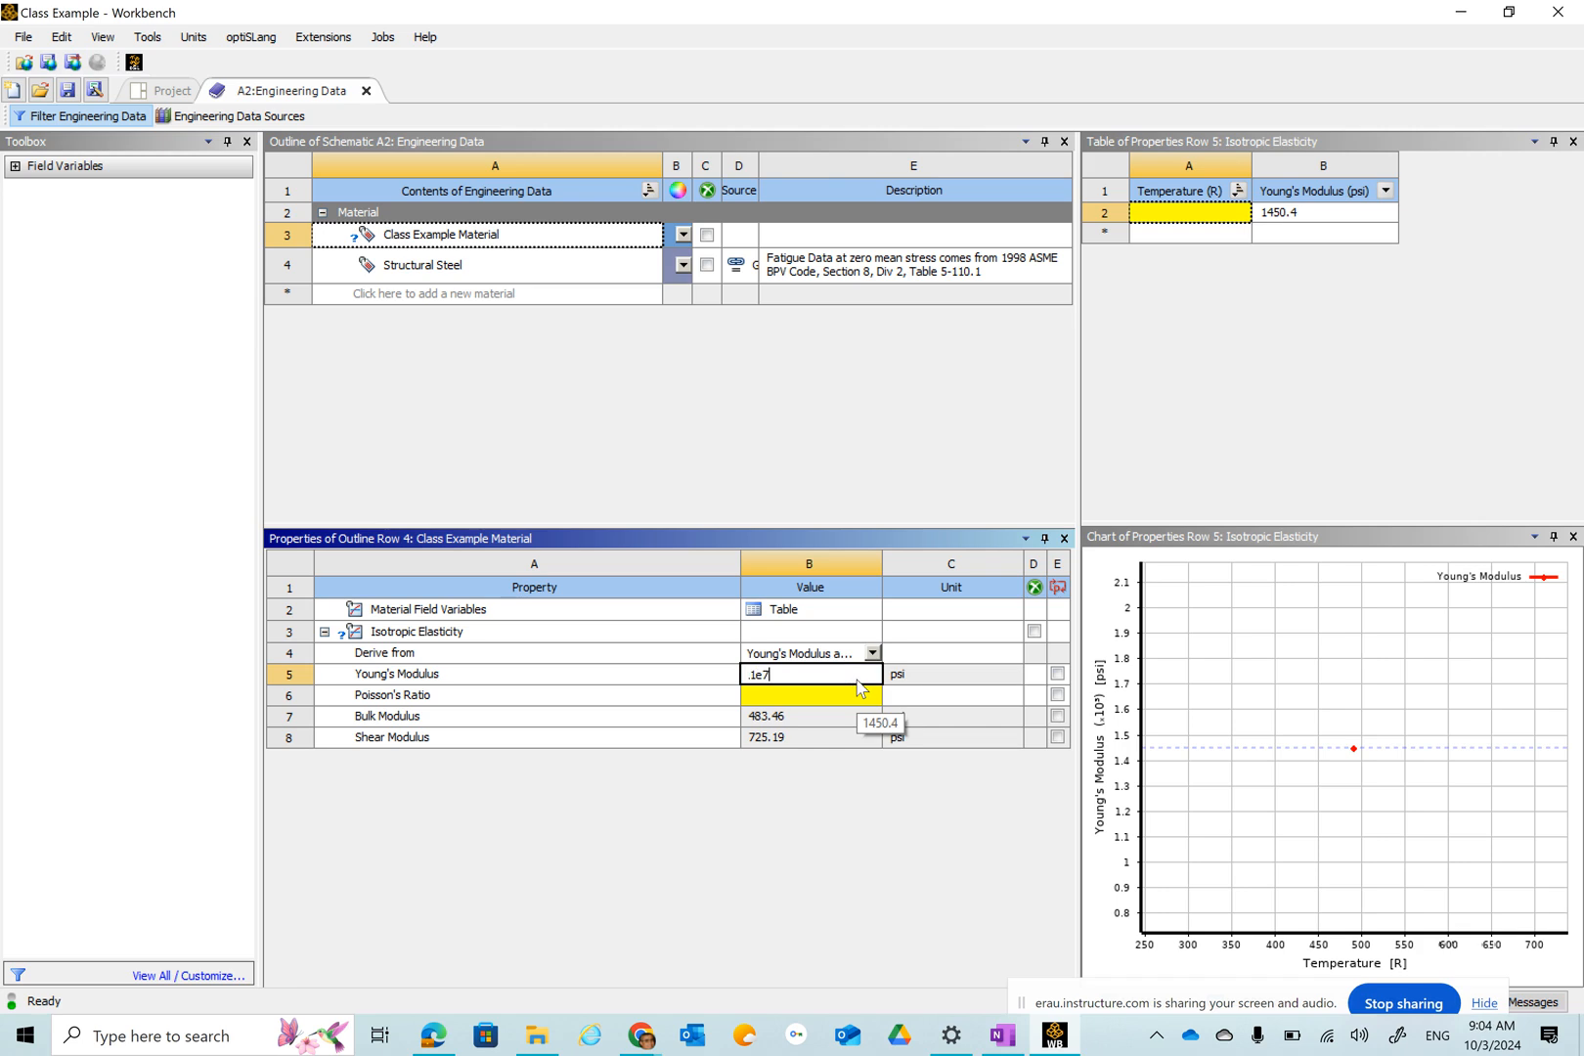
{"action": "key", "text": "Return"}
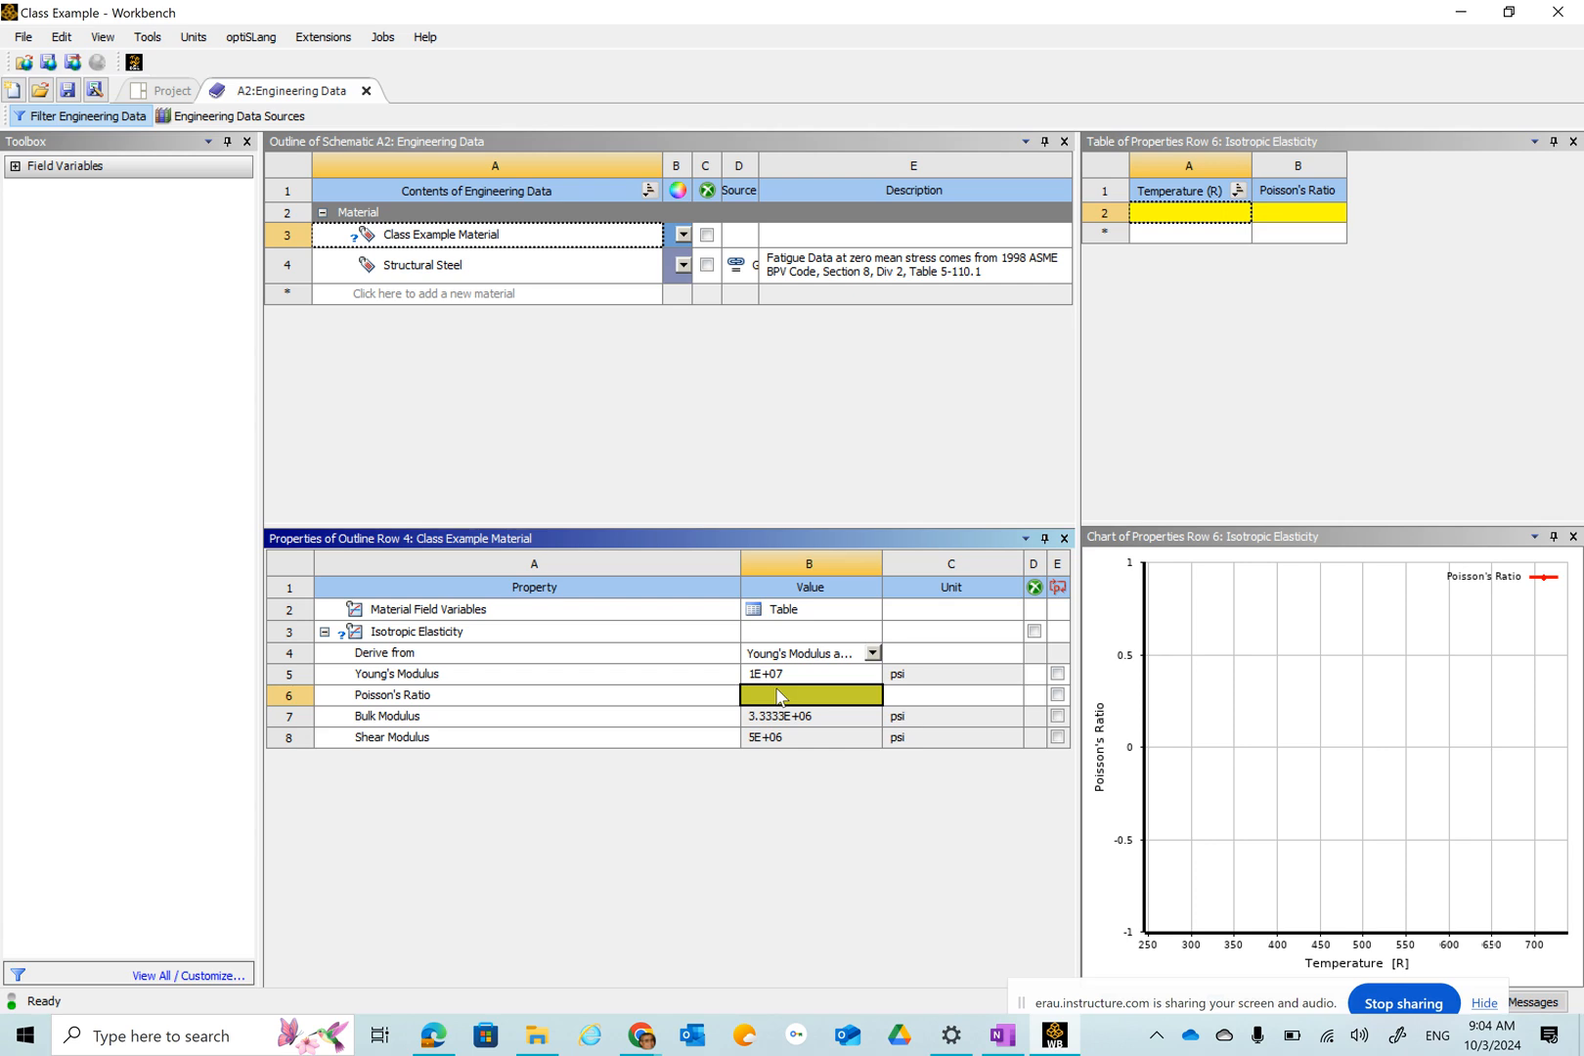
Set the material's Poisson's Ratio to 0.3, correcting the invalid entry.
{"action": "type", "text": ",3"}
{"action": "key", "text": "Return"}
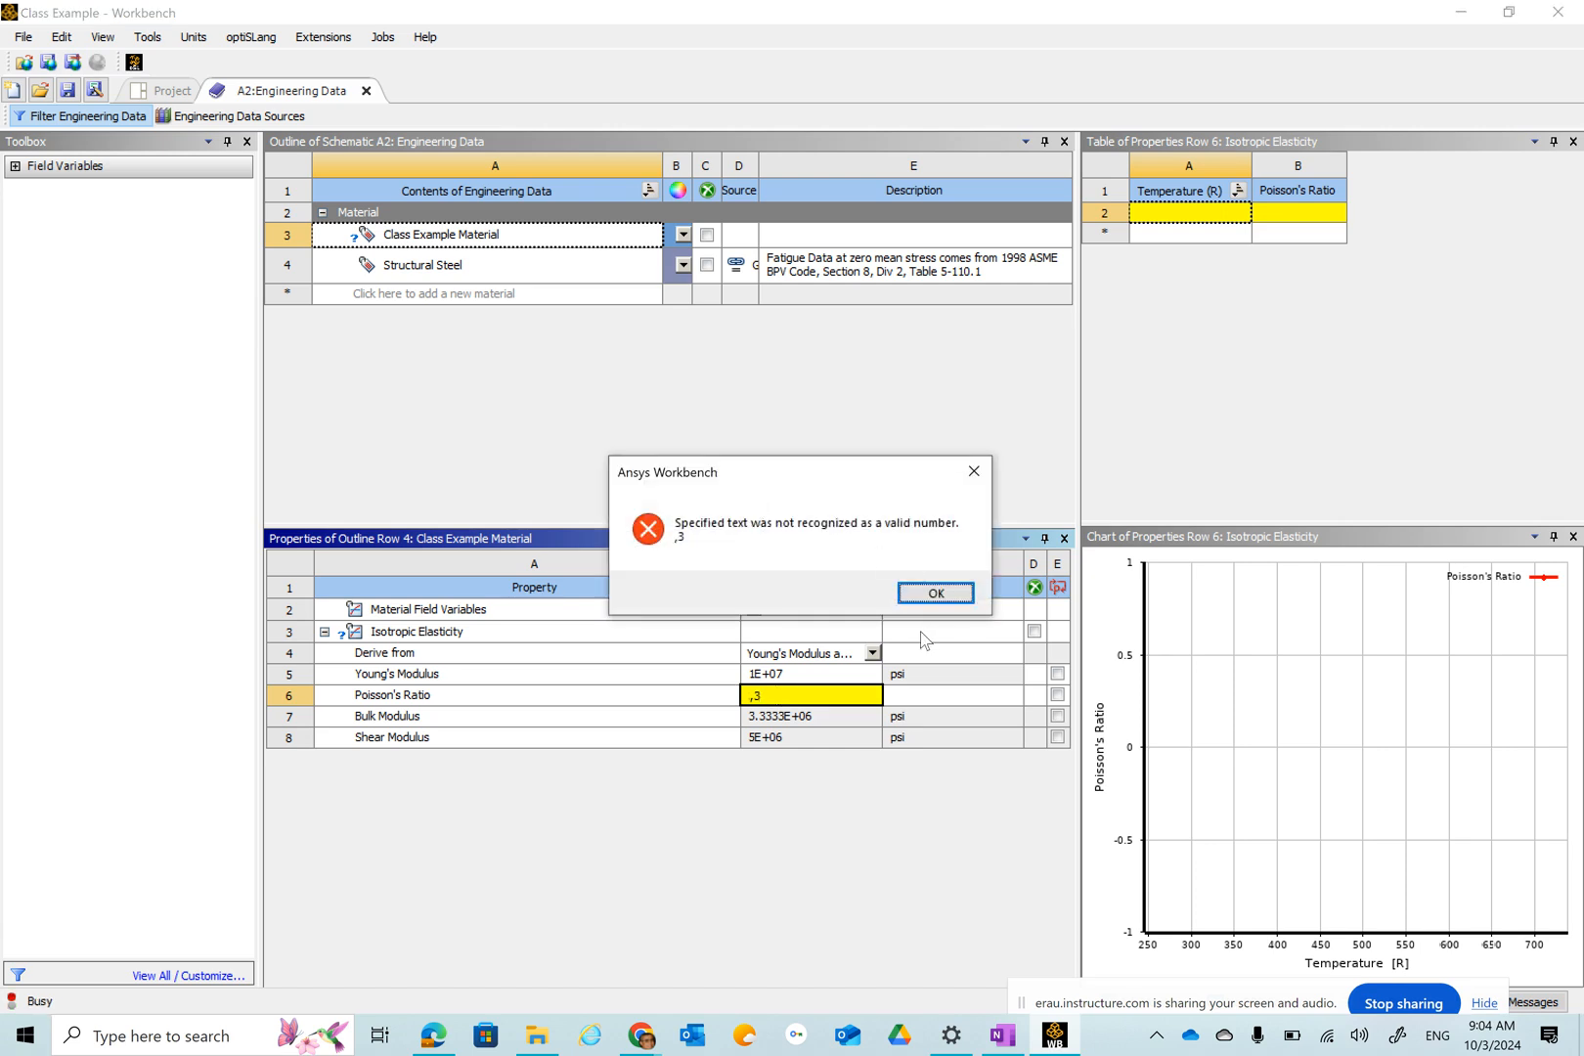
{"action": "left_click", "coordinate": [930, 593]}
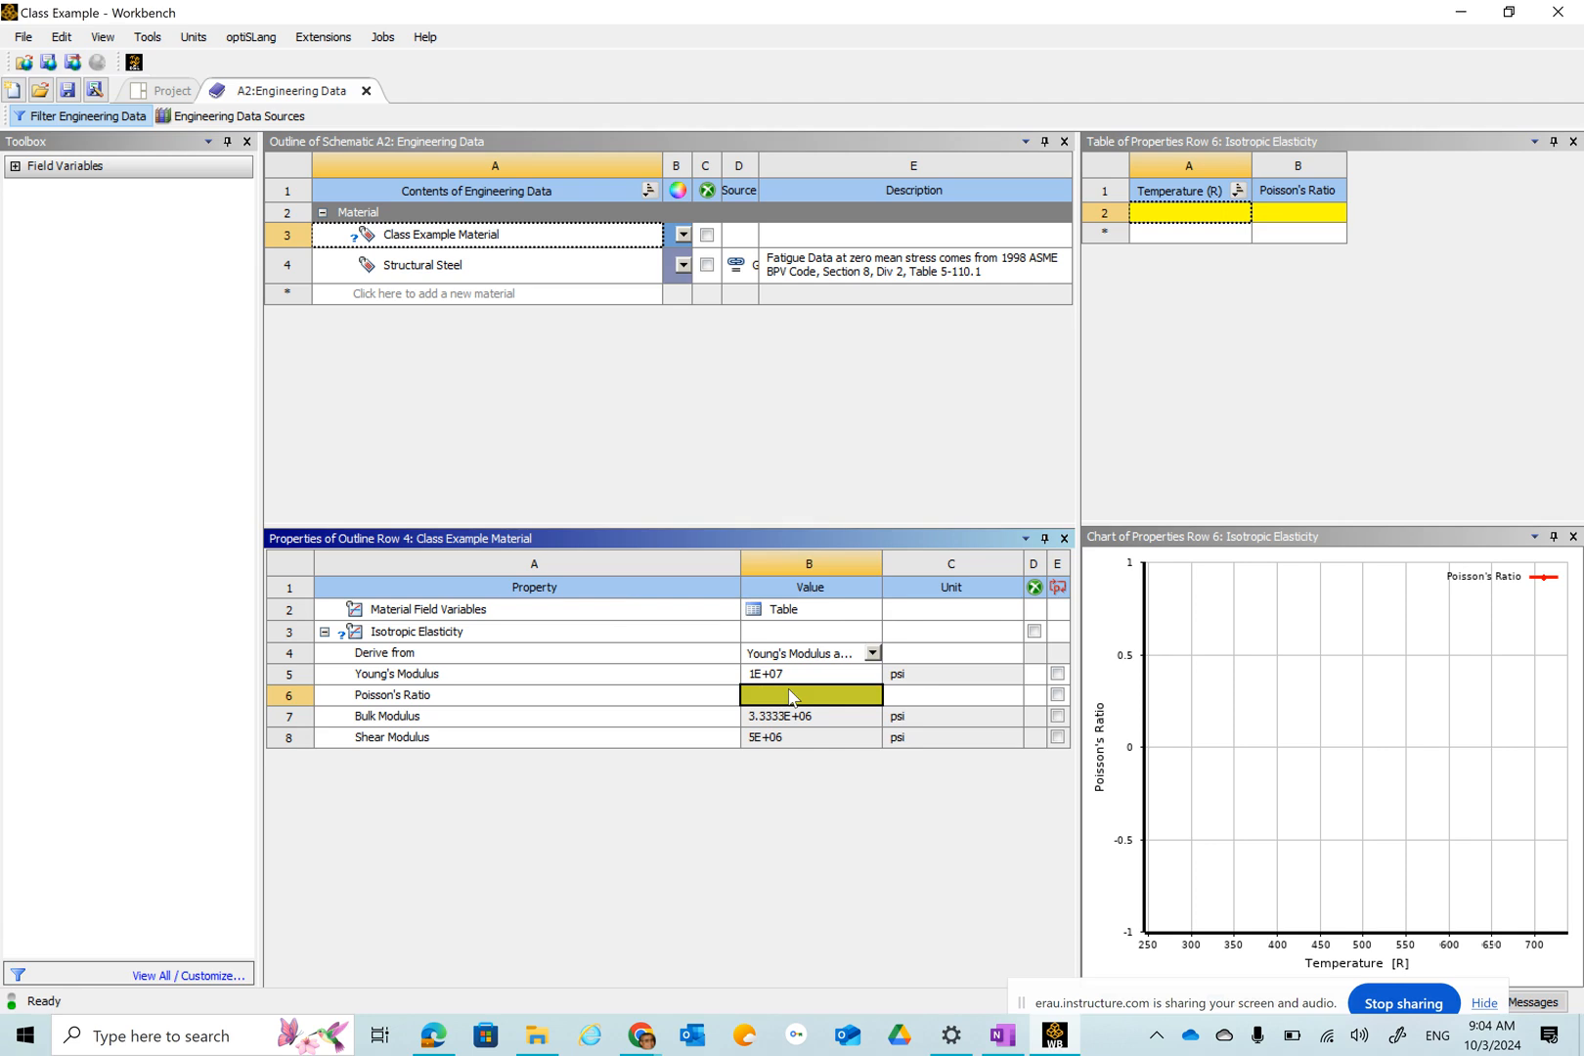
{"action": "type", "text": ".3"}
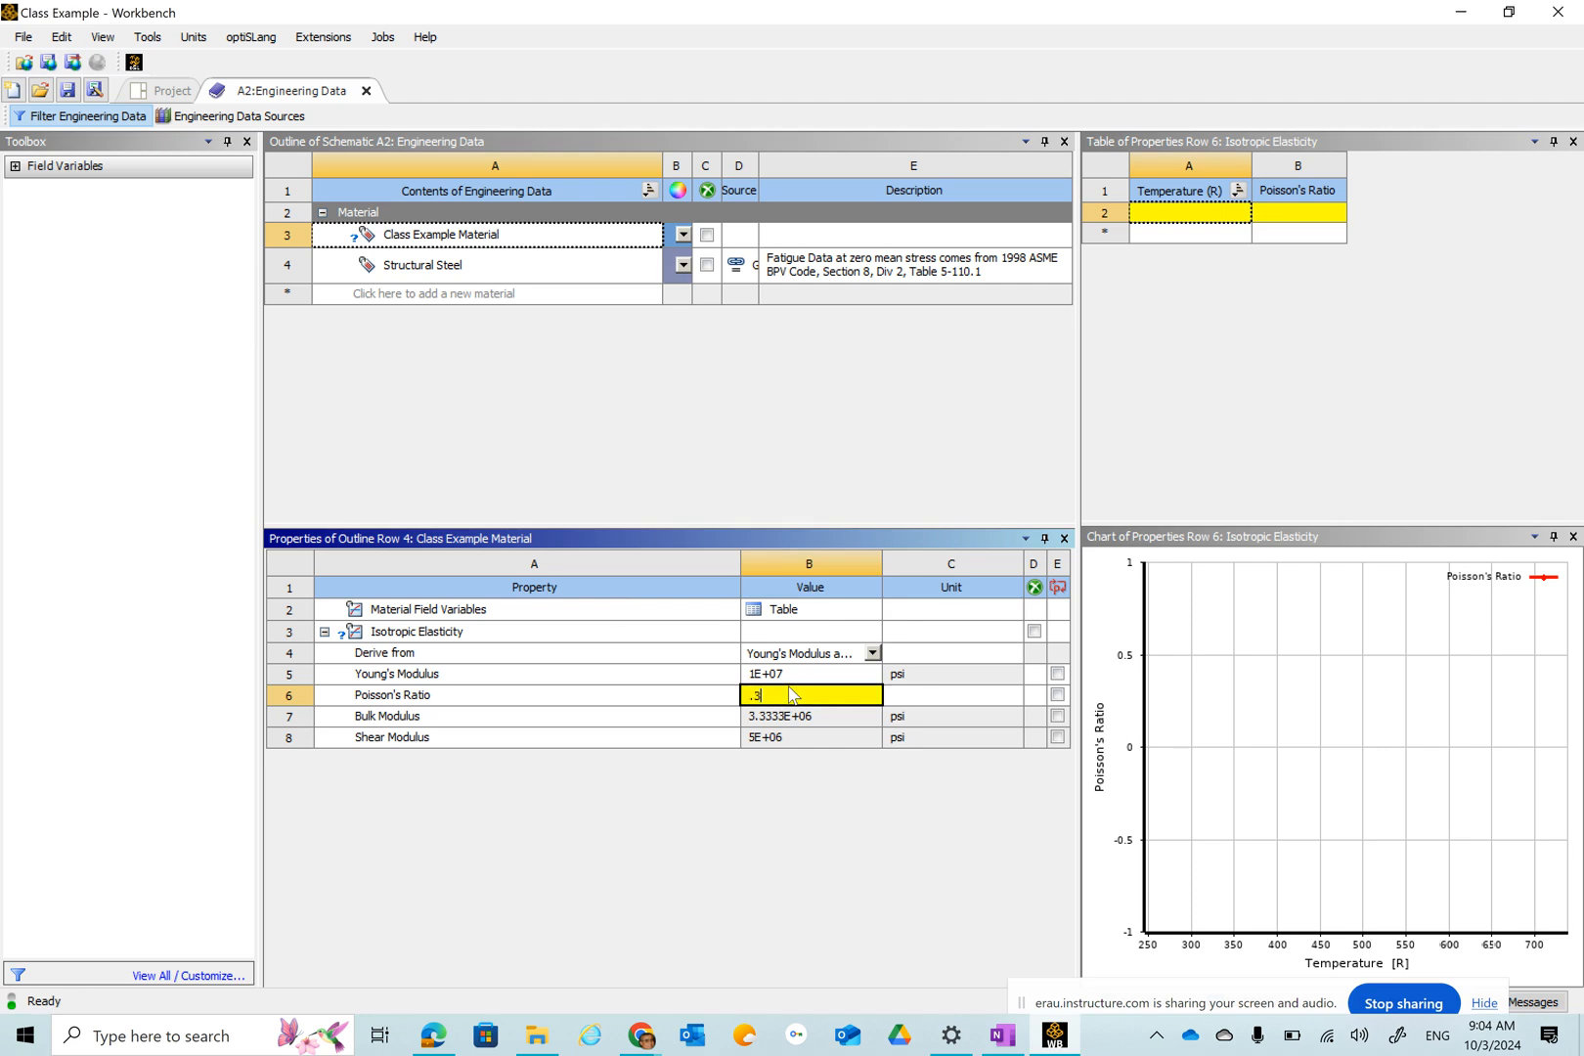
{"action": "key", "text": "Return"}
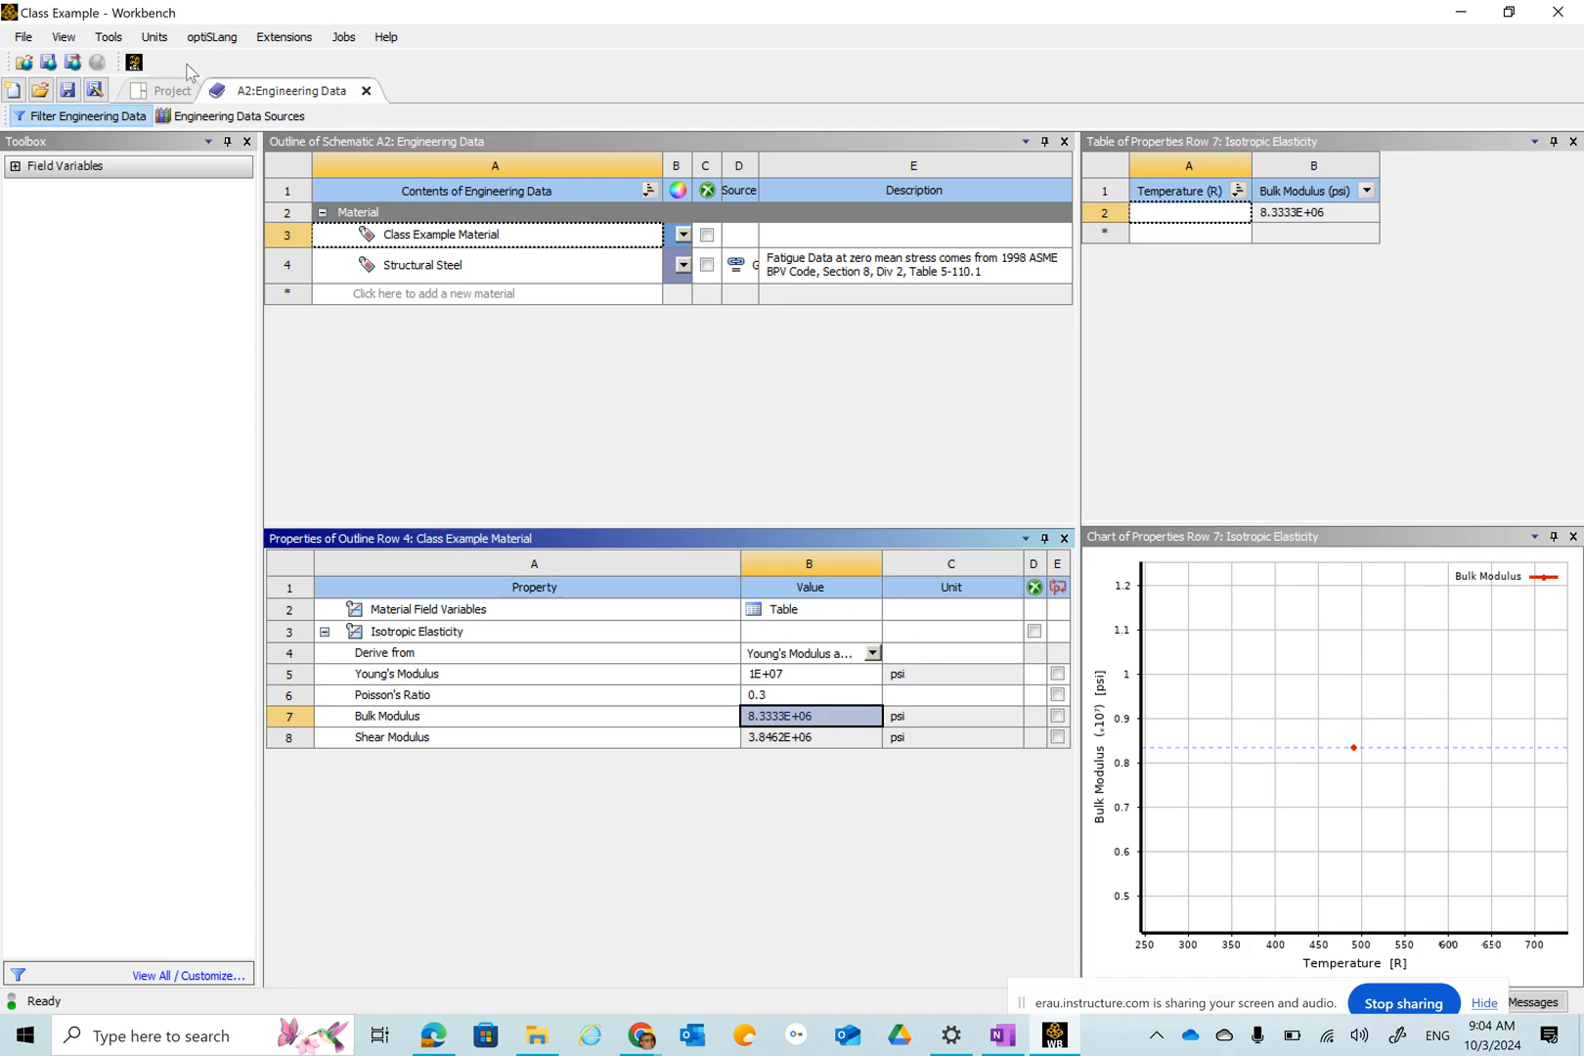
Return to the project schematic and create a new DesignModeler geometry for the Static Structural system.
{"action": "left_click", "coordinate": [168, 90]}
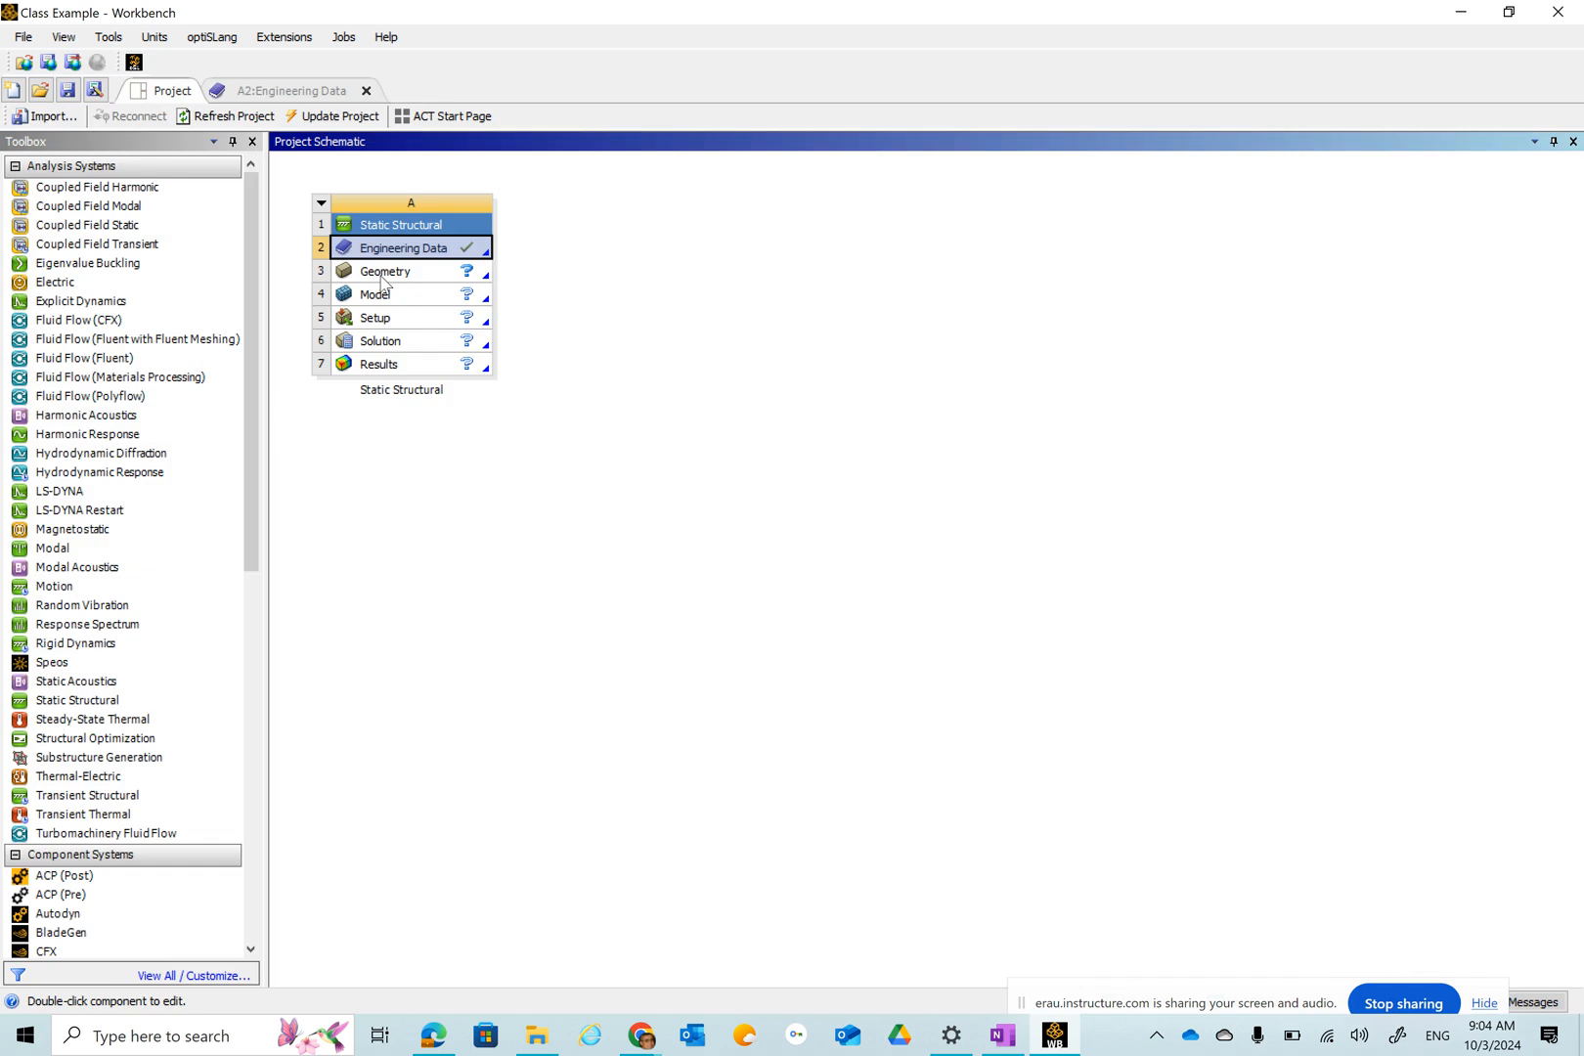
{"action": "right_click", "coordinate": [383, 283]}
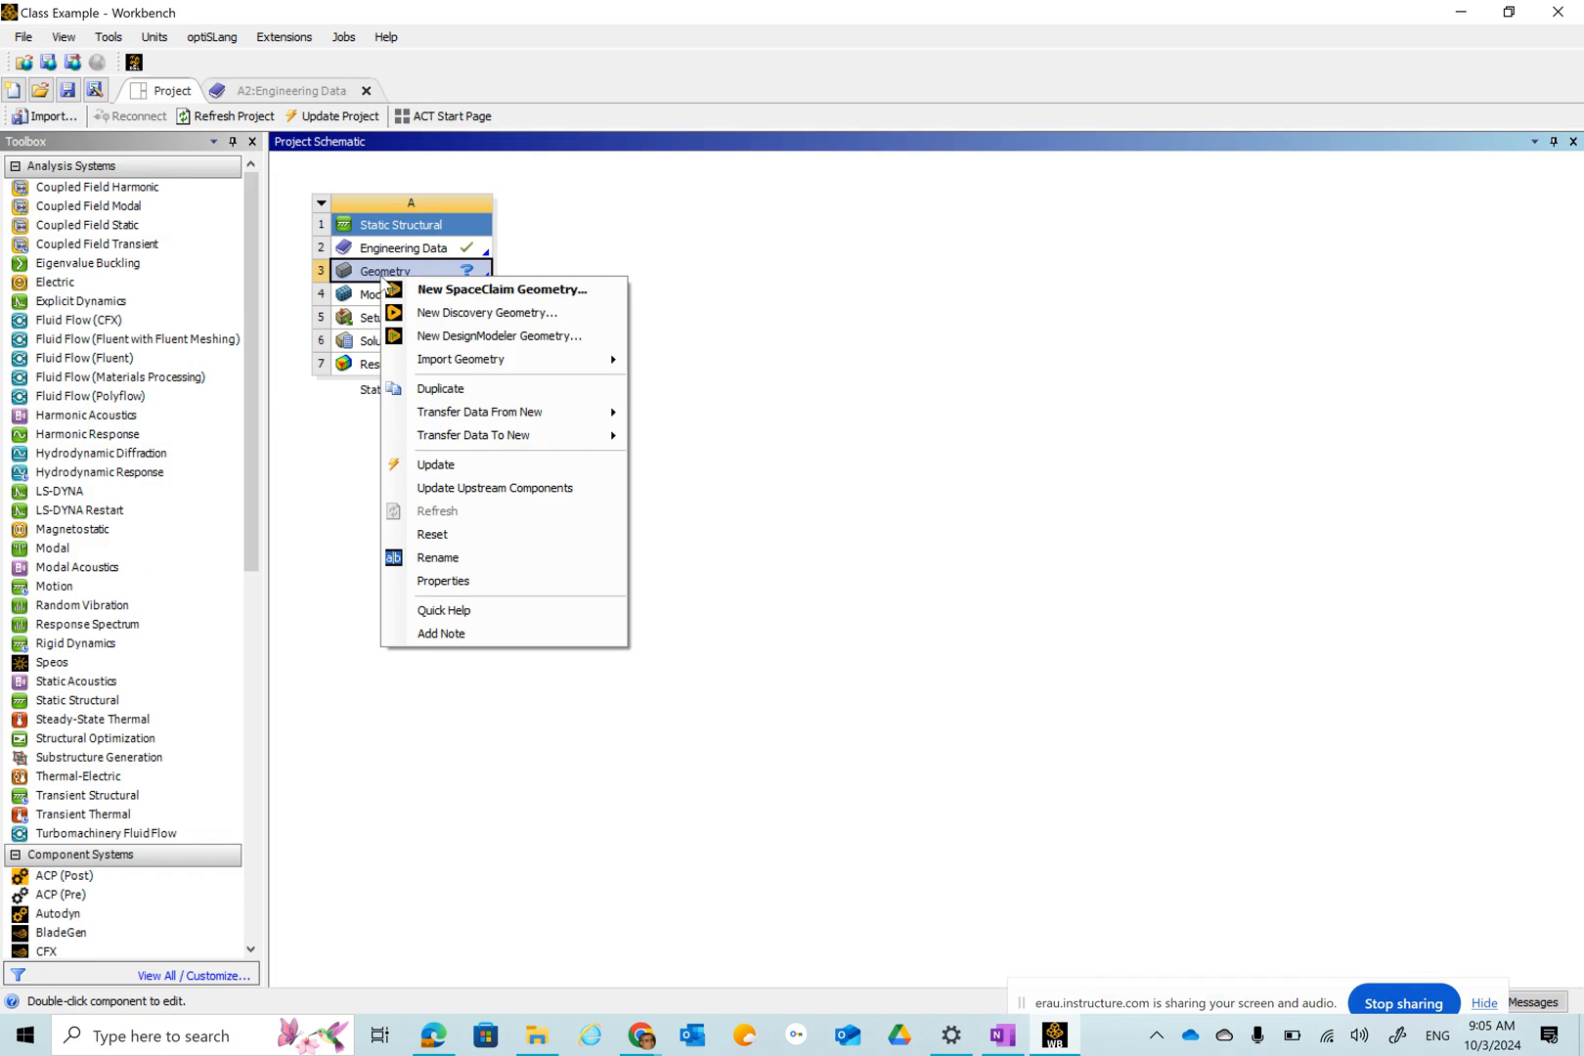
{"action": "left_click", "coordinate": [463, 338]}
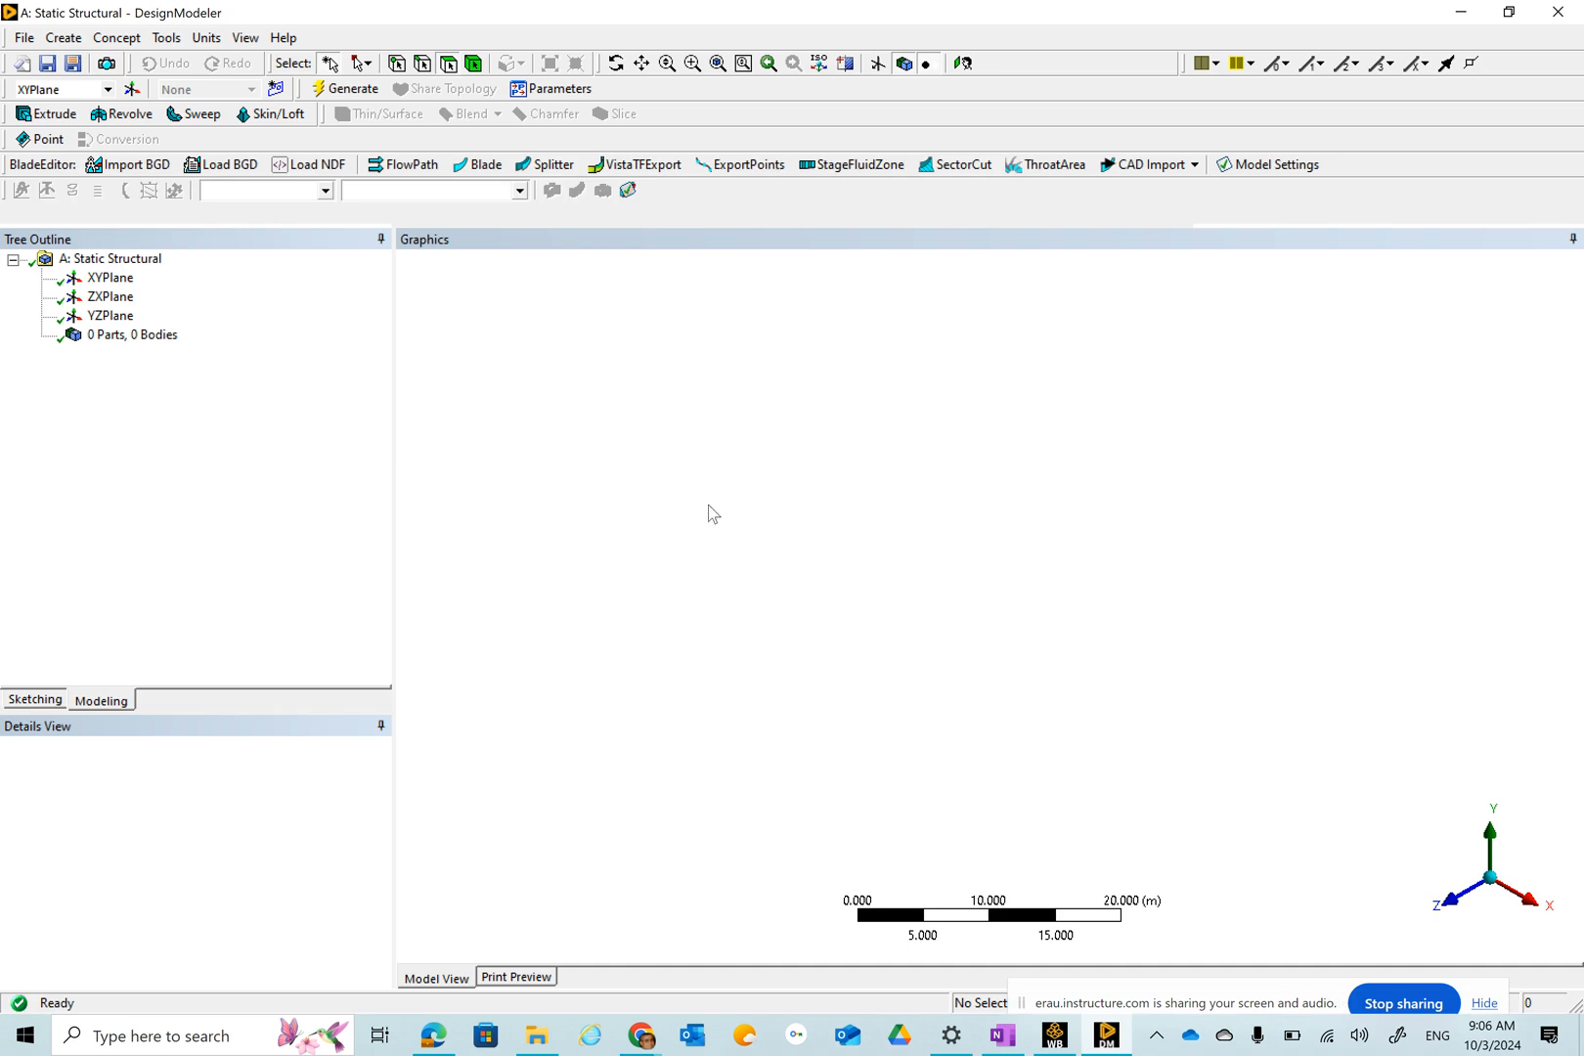
Show the display plane, view the XY plane along +Z, and set the DesignModeler units to Inch.
{"action": "left_click", "coordinate": [878, 64]}
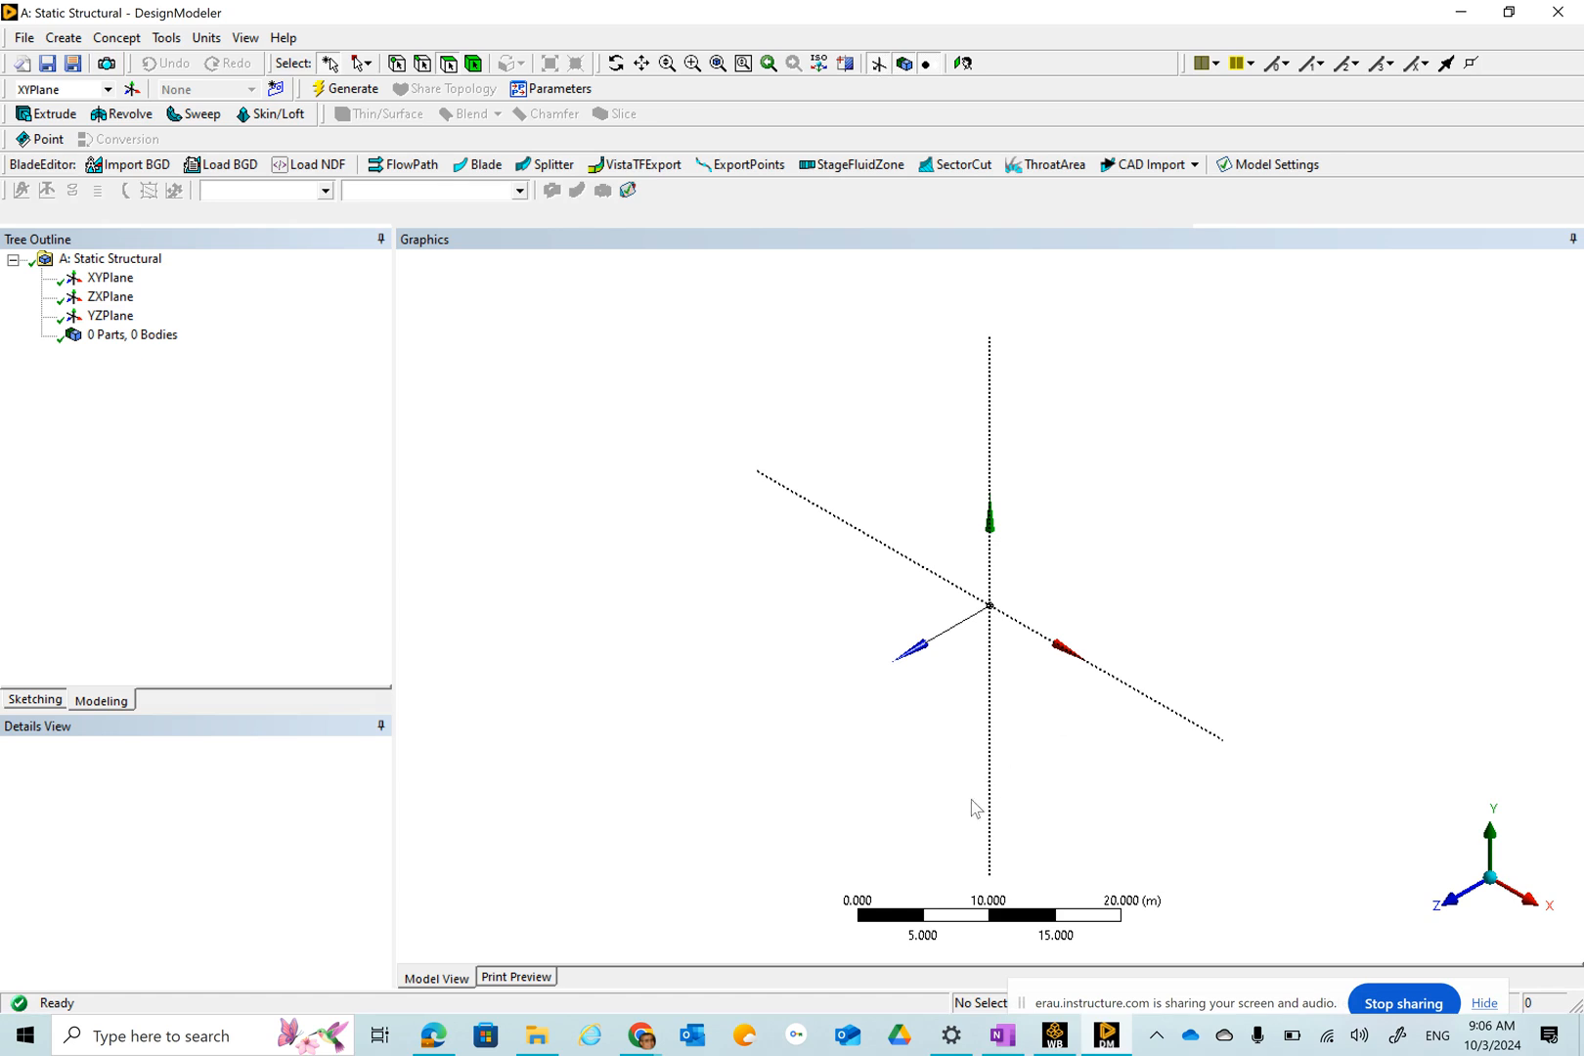
{"action": "left_click", "coordinate": [1453, 911]}
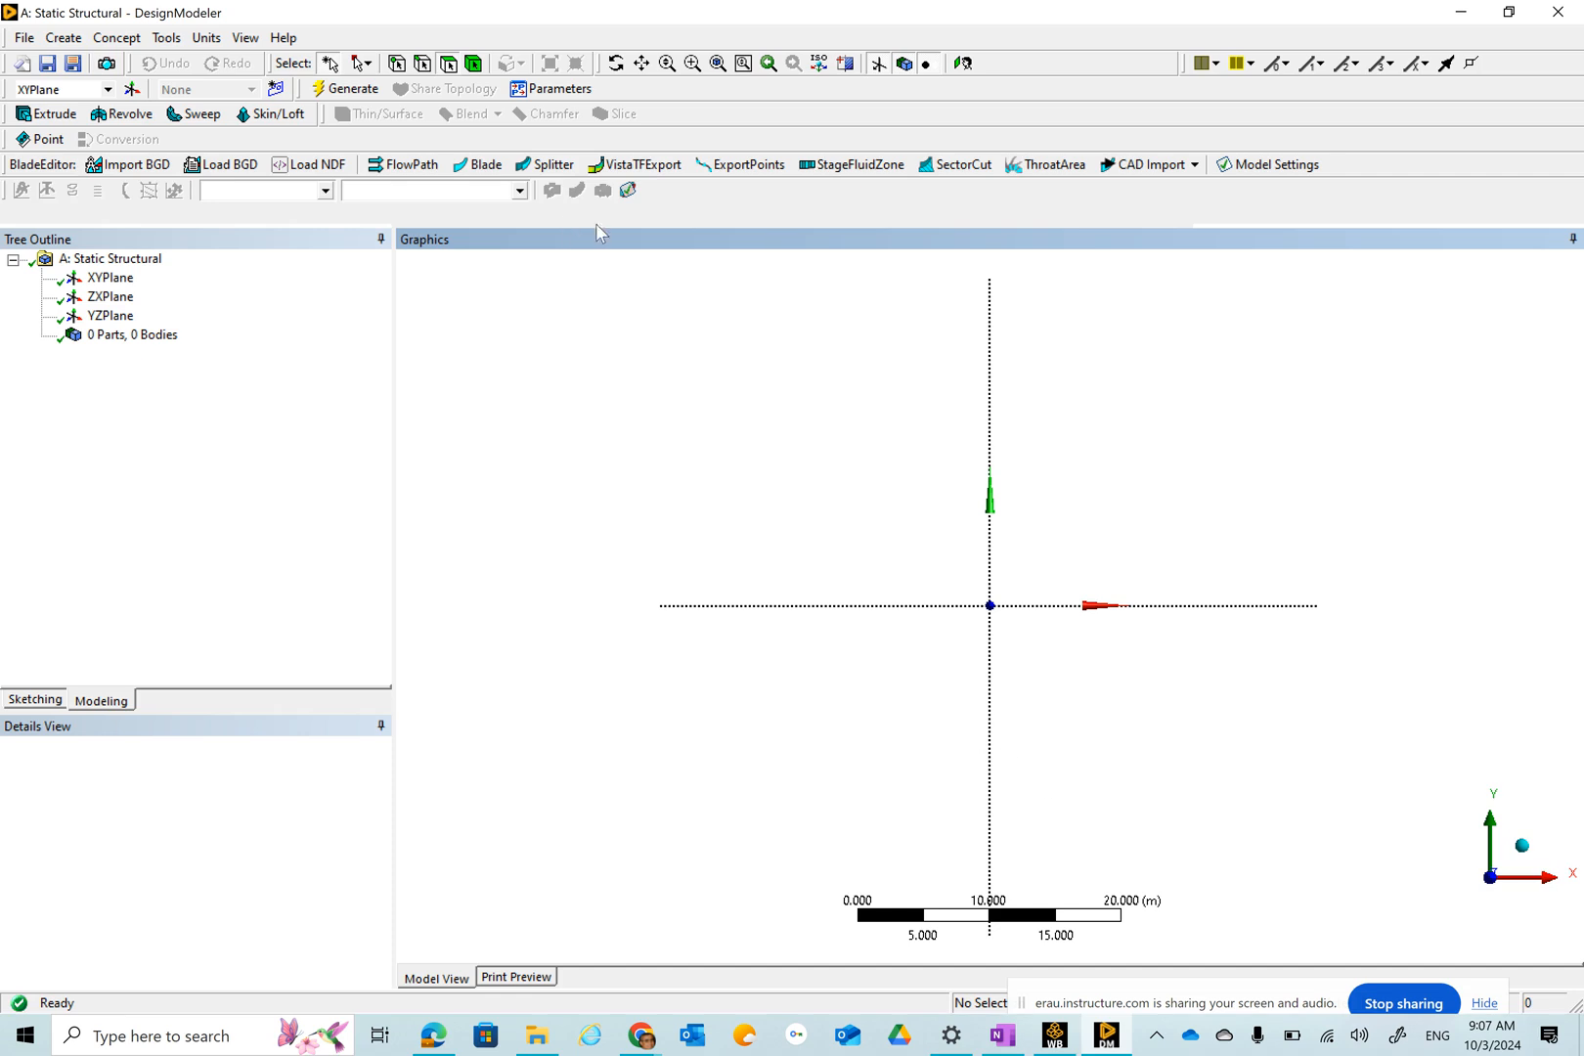
{"action": "left_click", "coordinate": [208, 38]}
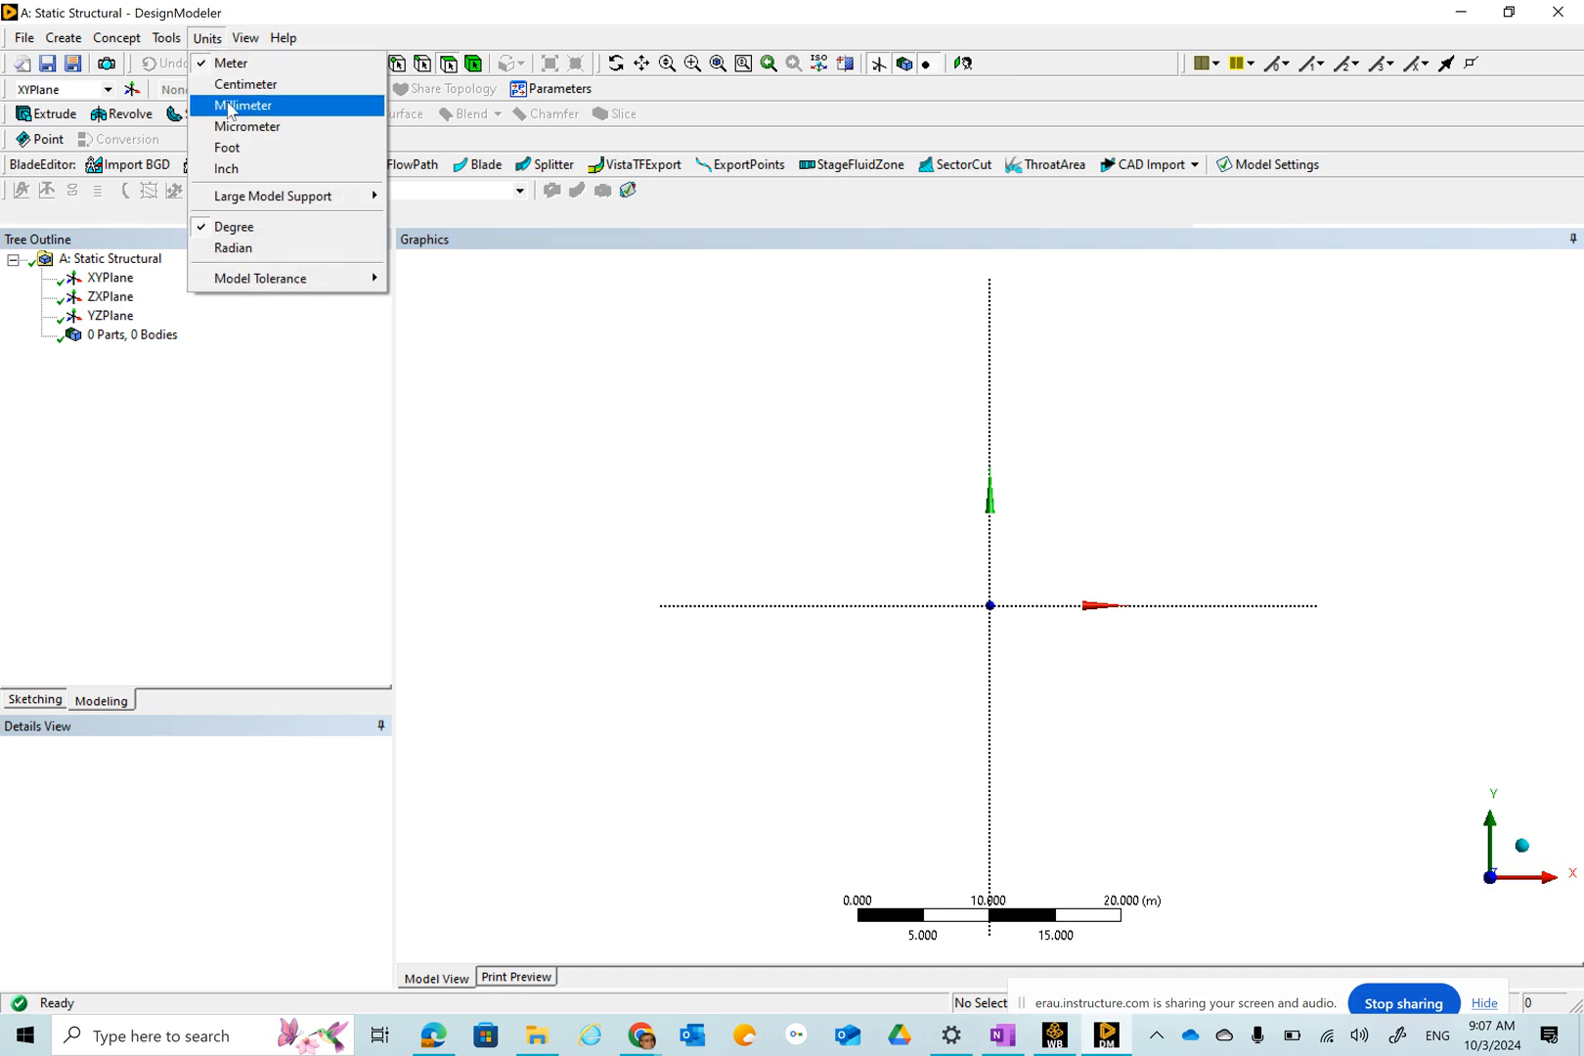
{"action": "left_click", "coordinate": [244, 172]}
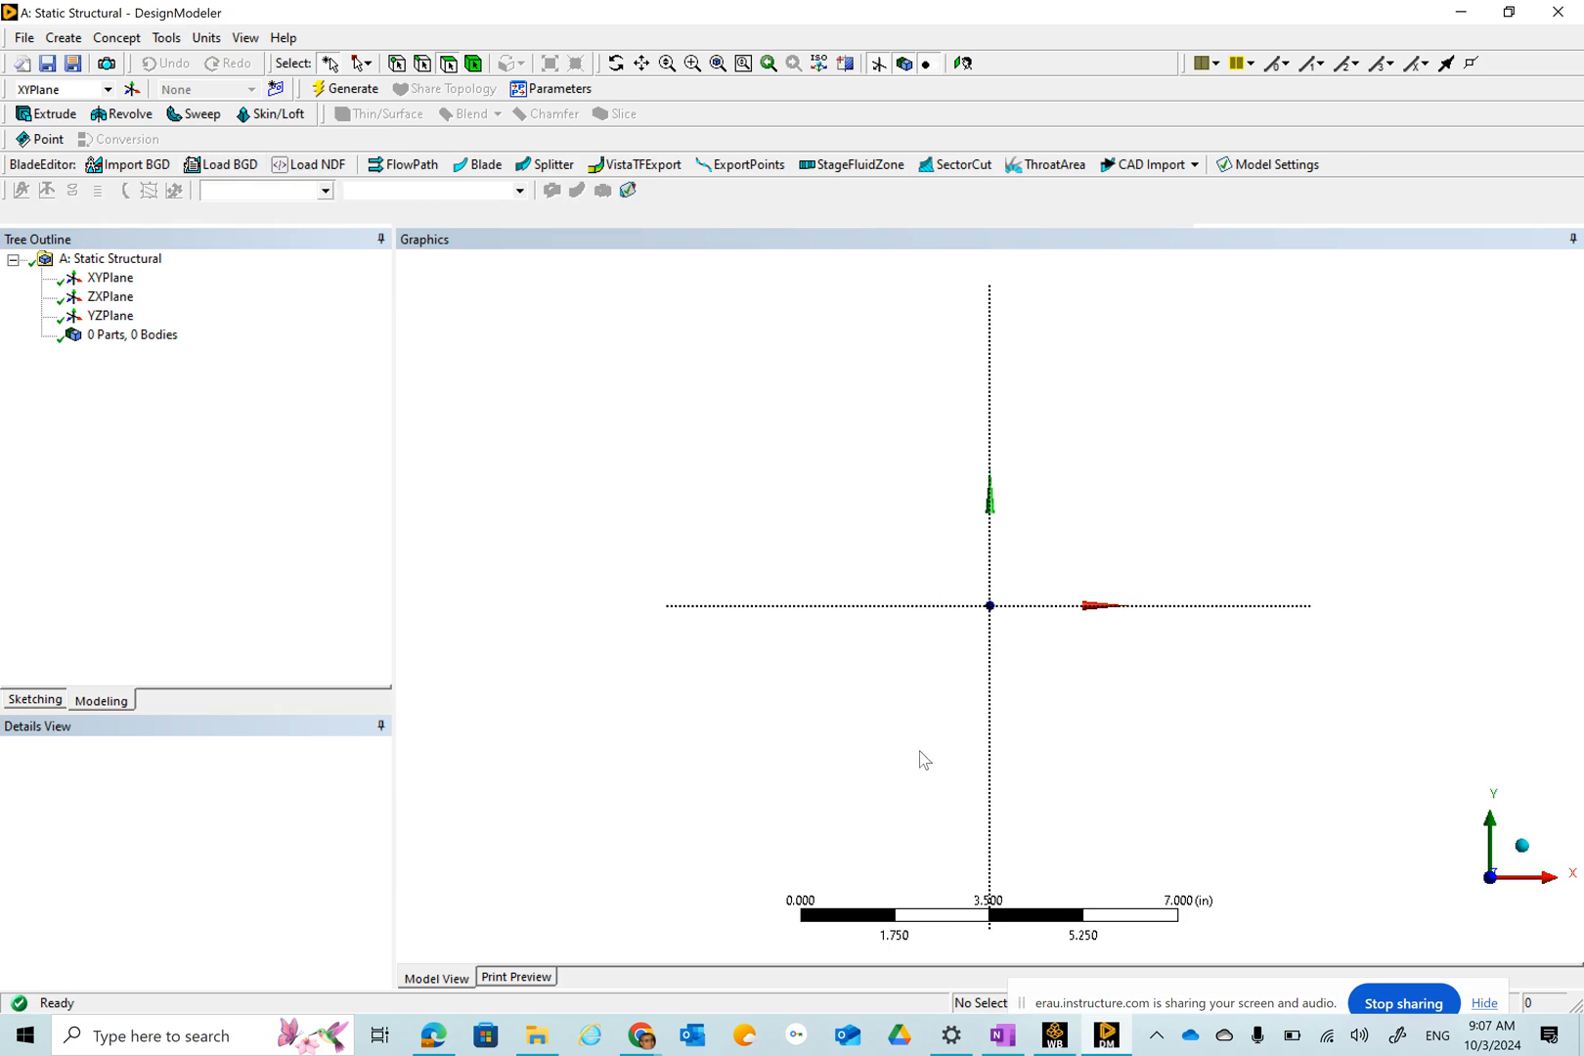
Create a new construction Point feature.
{"action": "right_click_drag", "start_coordinate": [948, 545], "coordinate": [1562, 665]}
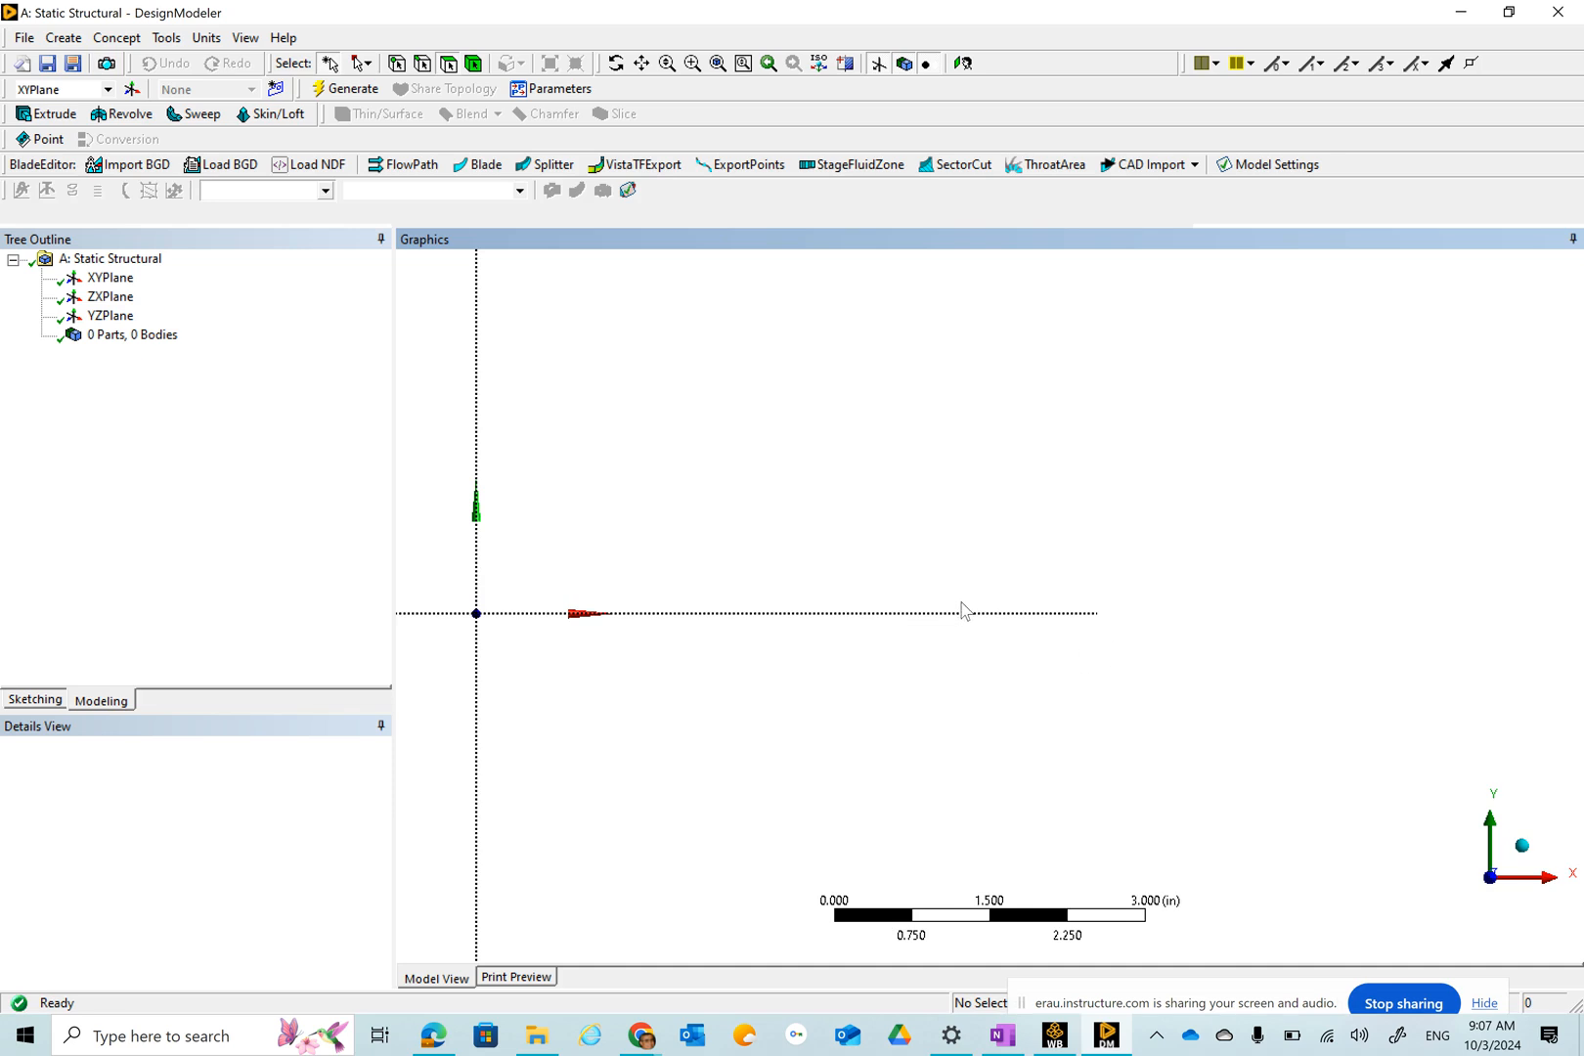
{"action": "scroll", "coordinate": [961, 577], "scroll_direction": "down", "scroll_amount": 5}
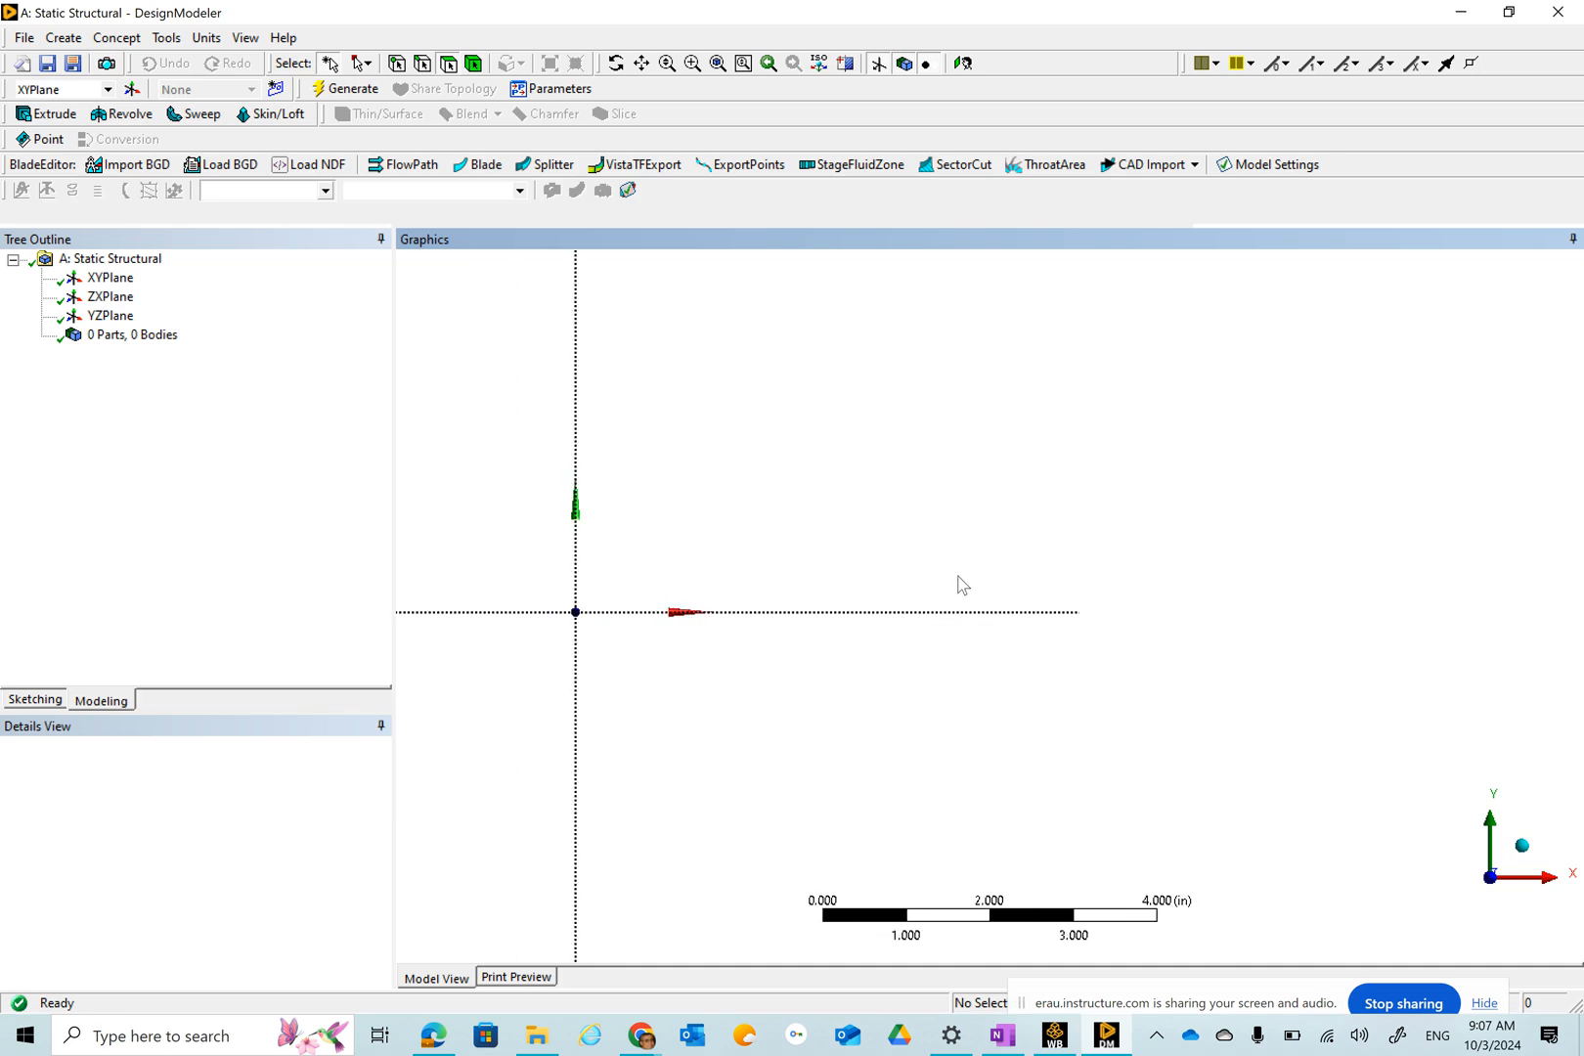
{"action": "scroll", "coordinate": [961, 579], "scroll_direction": "down", "scroll_amount": 3}
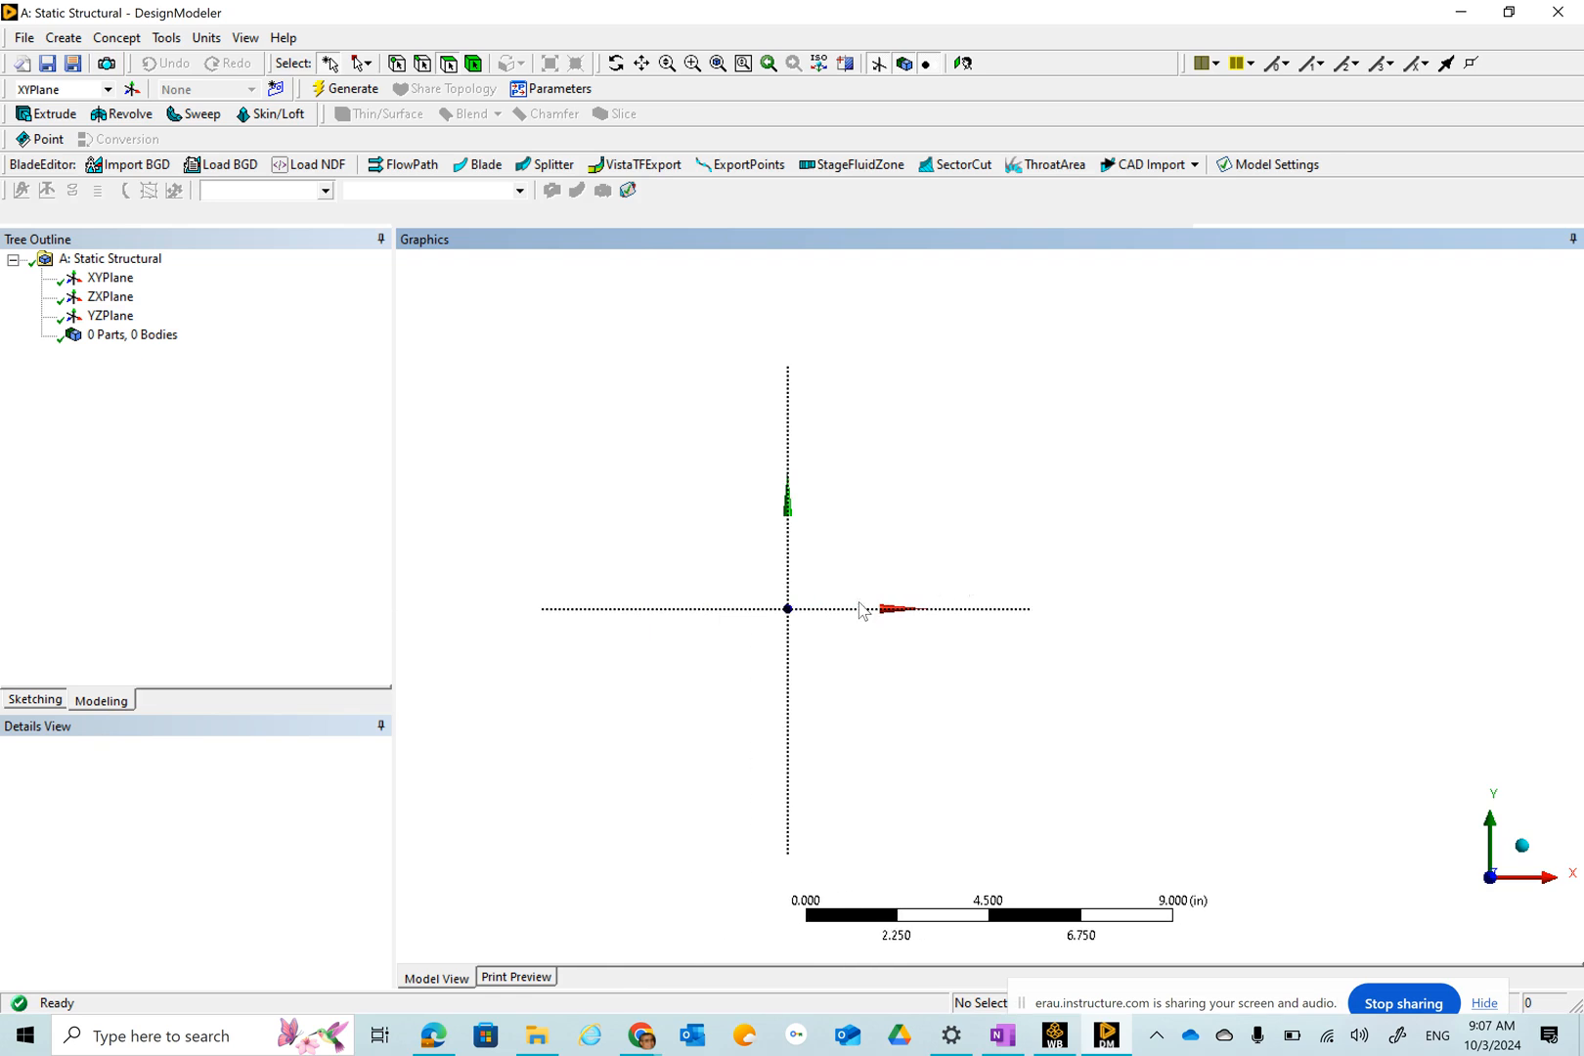
{"action": "scroll", "coordinate": [885, 598], "scroll_direction": "down", "scroll_amount": 3}
{"action": "right_click_drag", "start_coordinate": [801, 577], "coordinate": [1564, 664]}
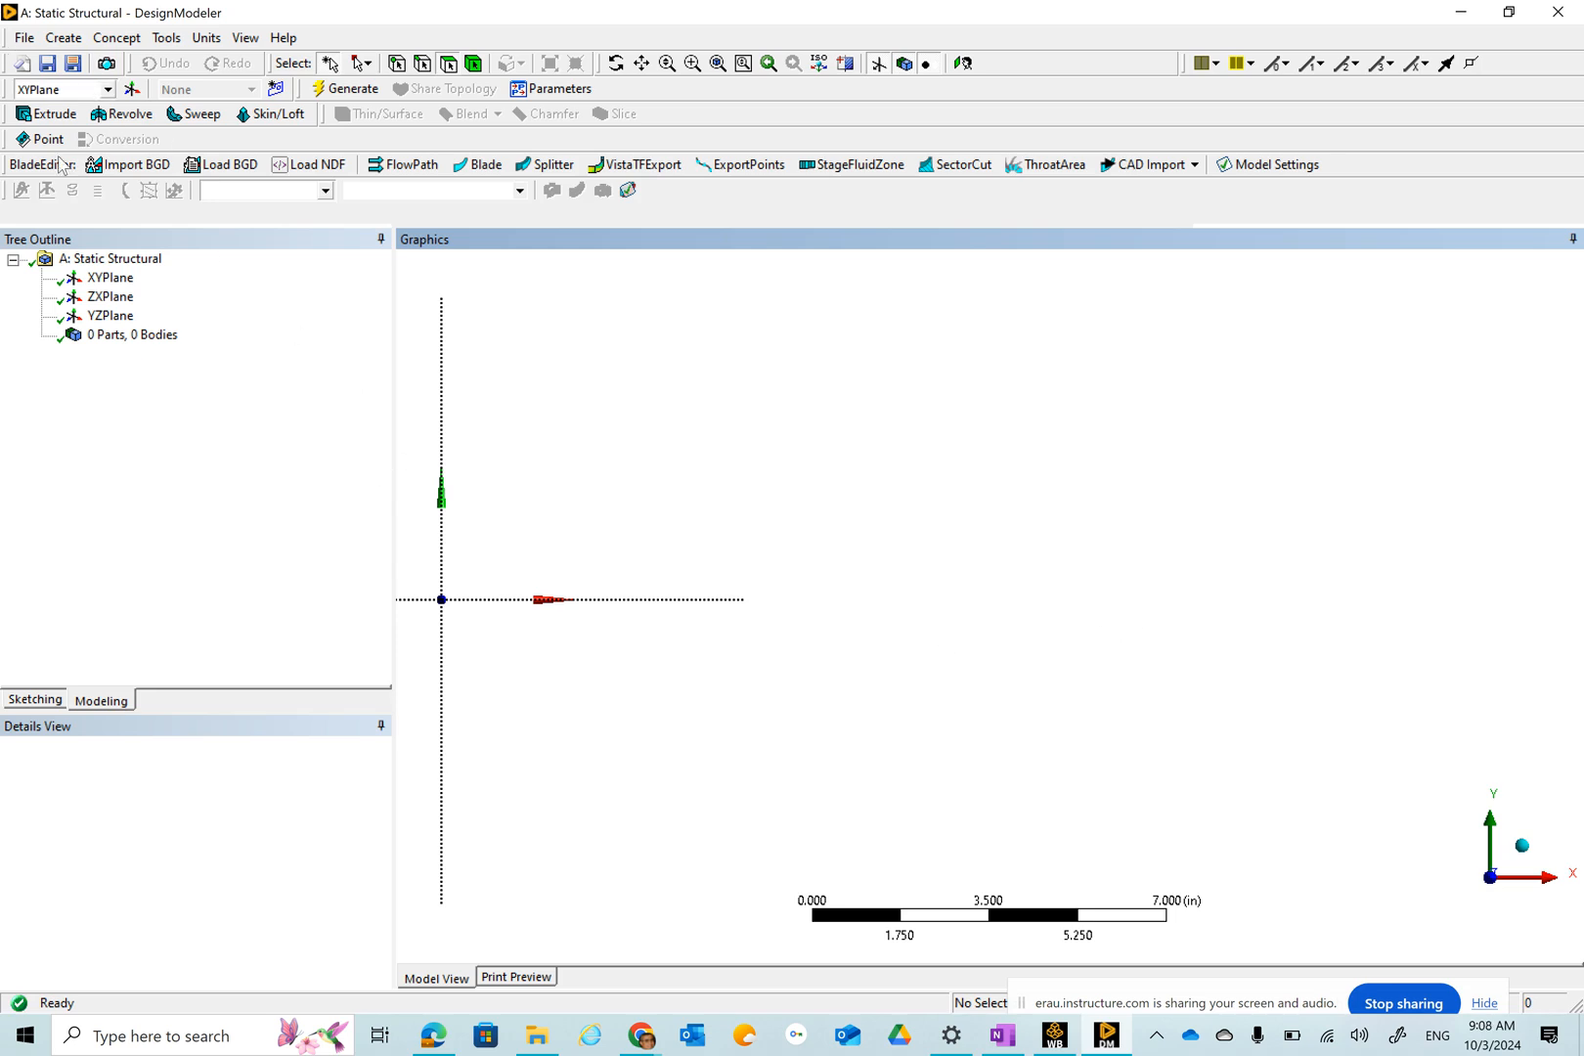
{"action": "left_click", "coordinate": [62, 38]}
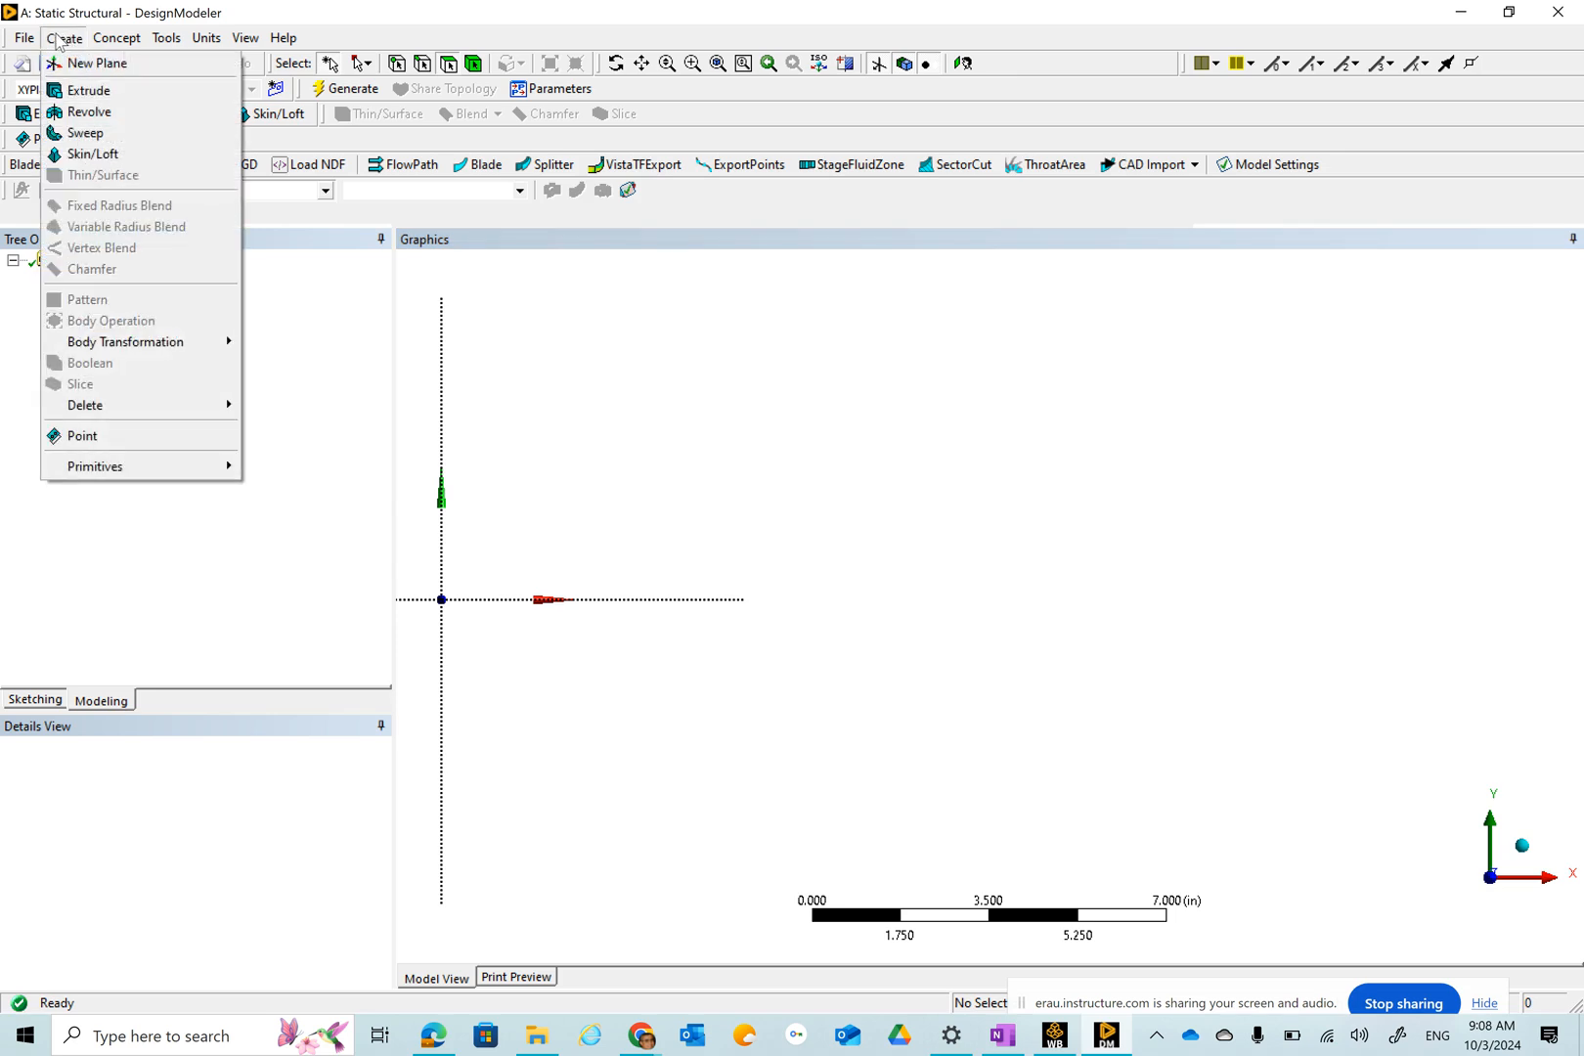
{"action": "left_click", "coordinate": [106, 436]}
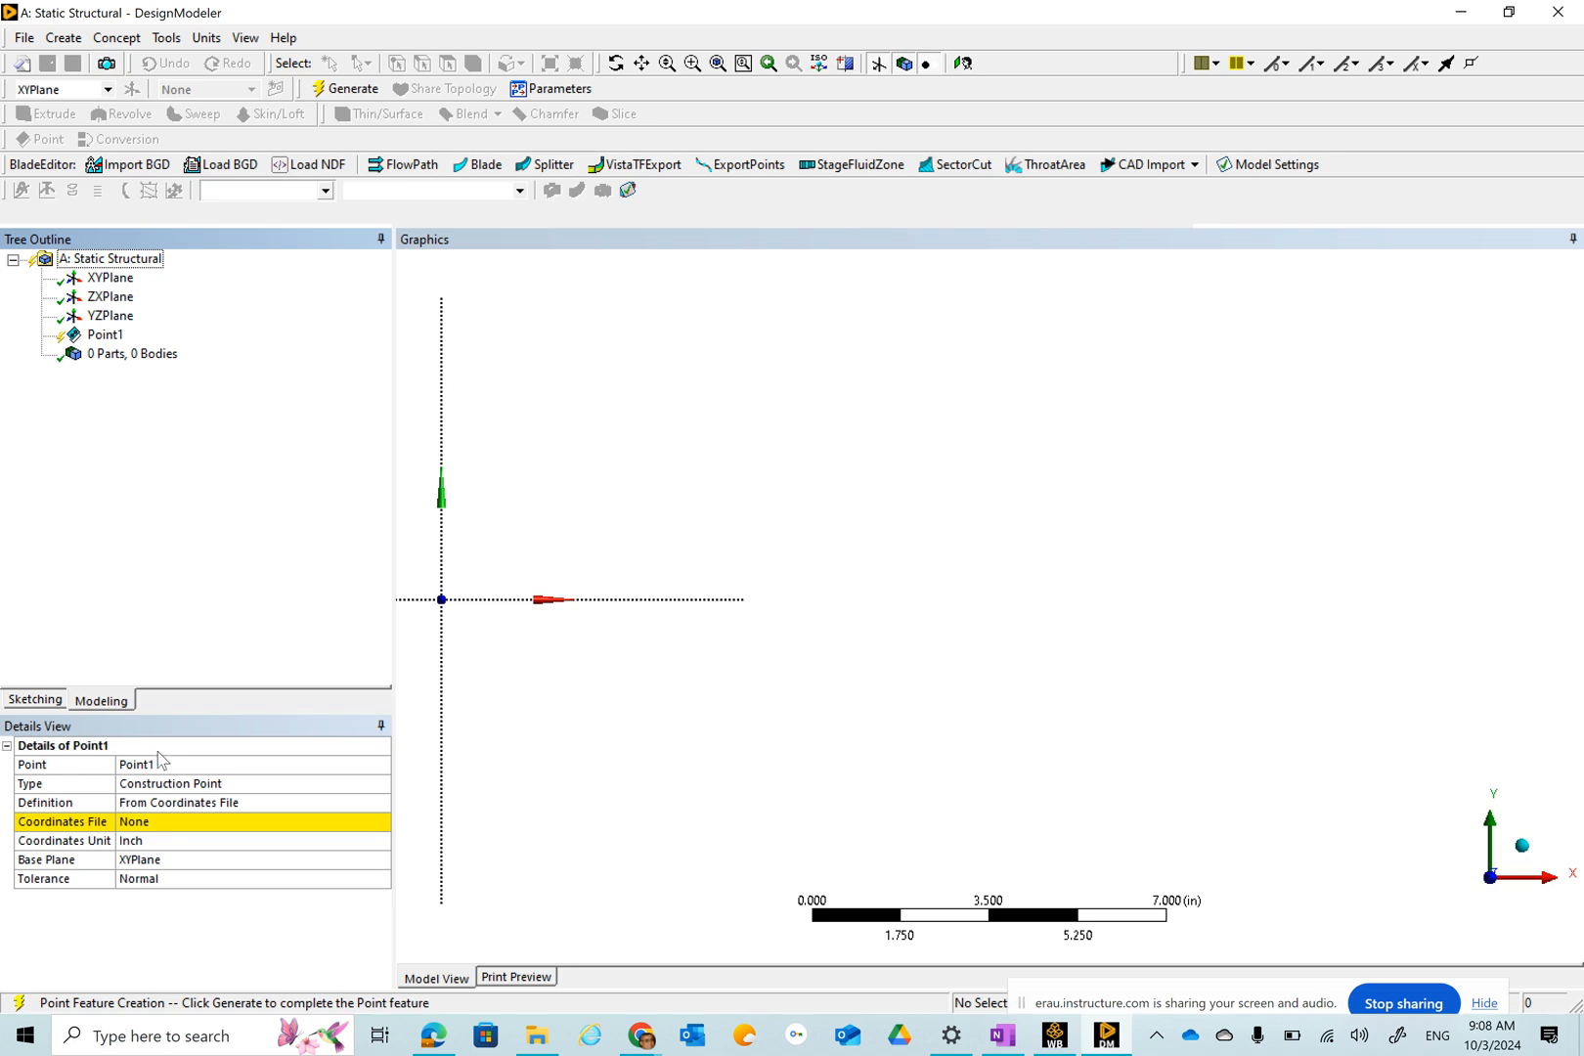
Name the point A and set its definition to Manual Input.
{"action": "left_click", "coordinate": [150, 769]}
{"action": "left_click", "coordinate": [149, 770]}
{"action": "type", "text": "A"}
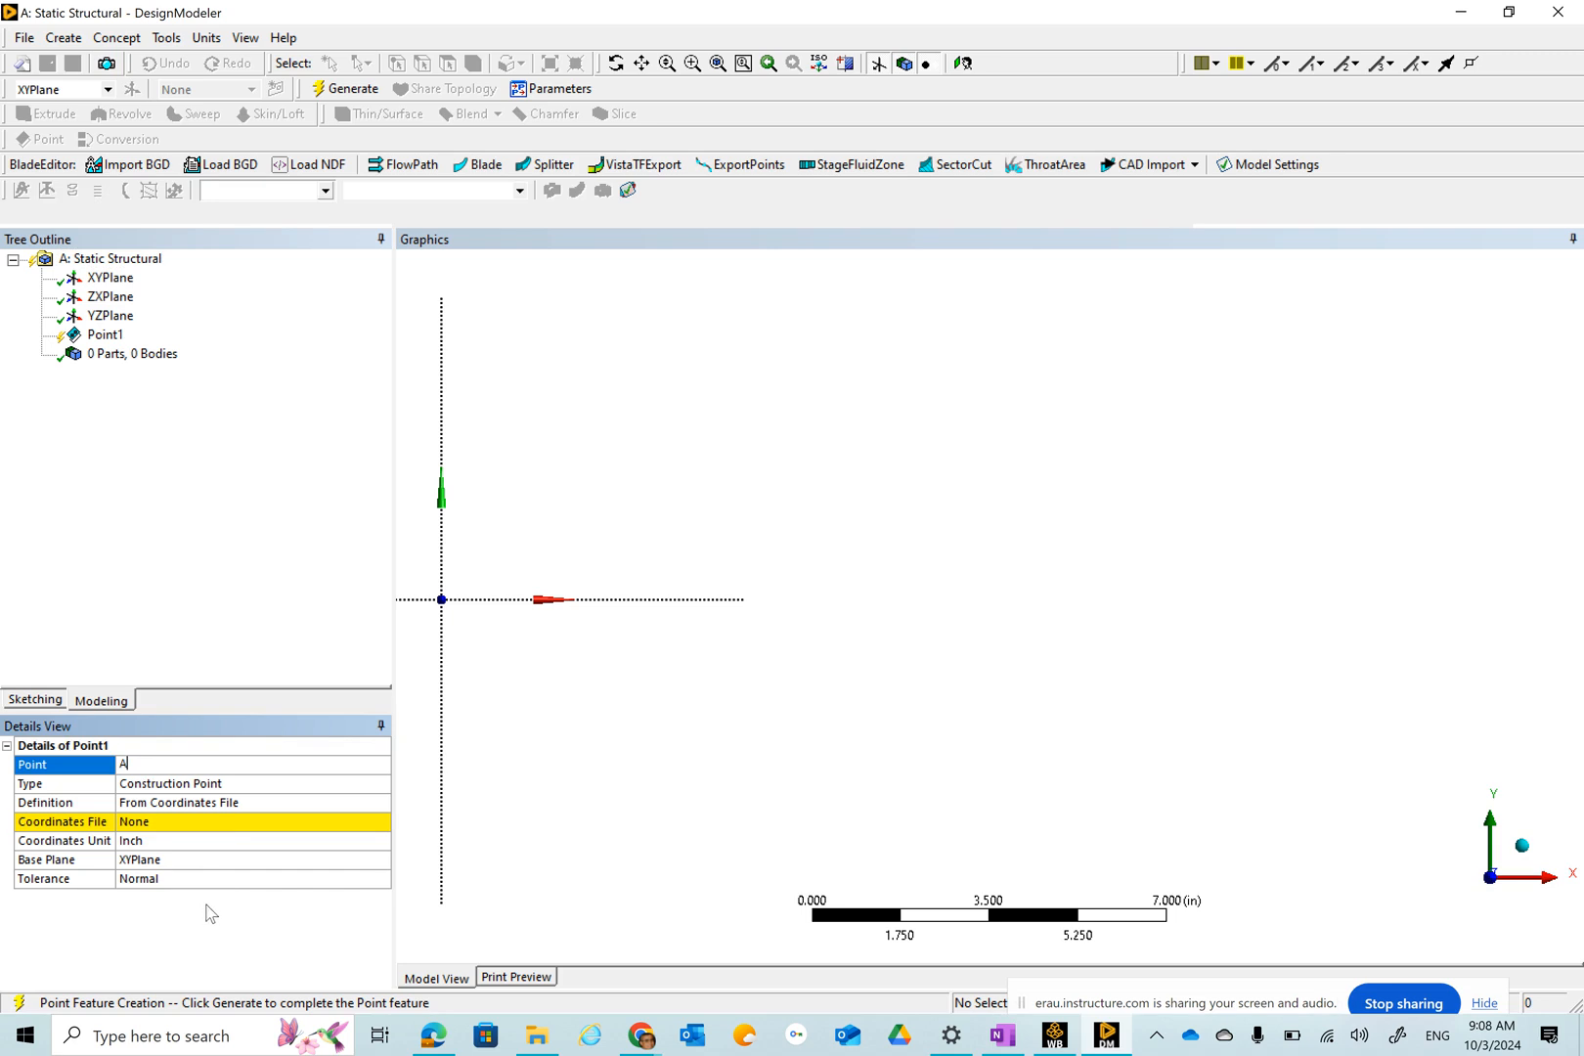
{"action": "left_click", "coordinate": [297, 803]}
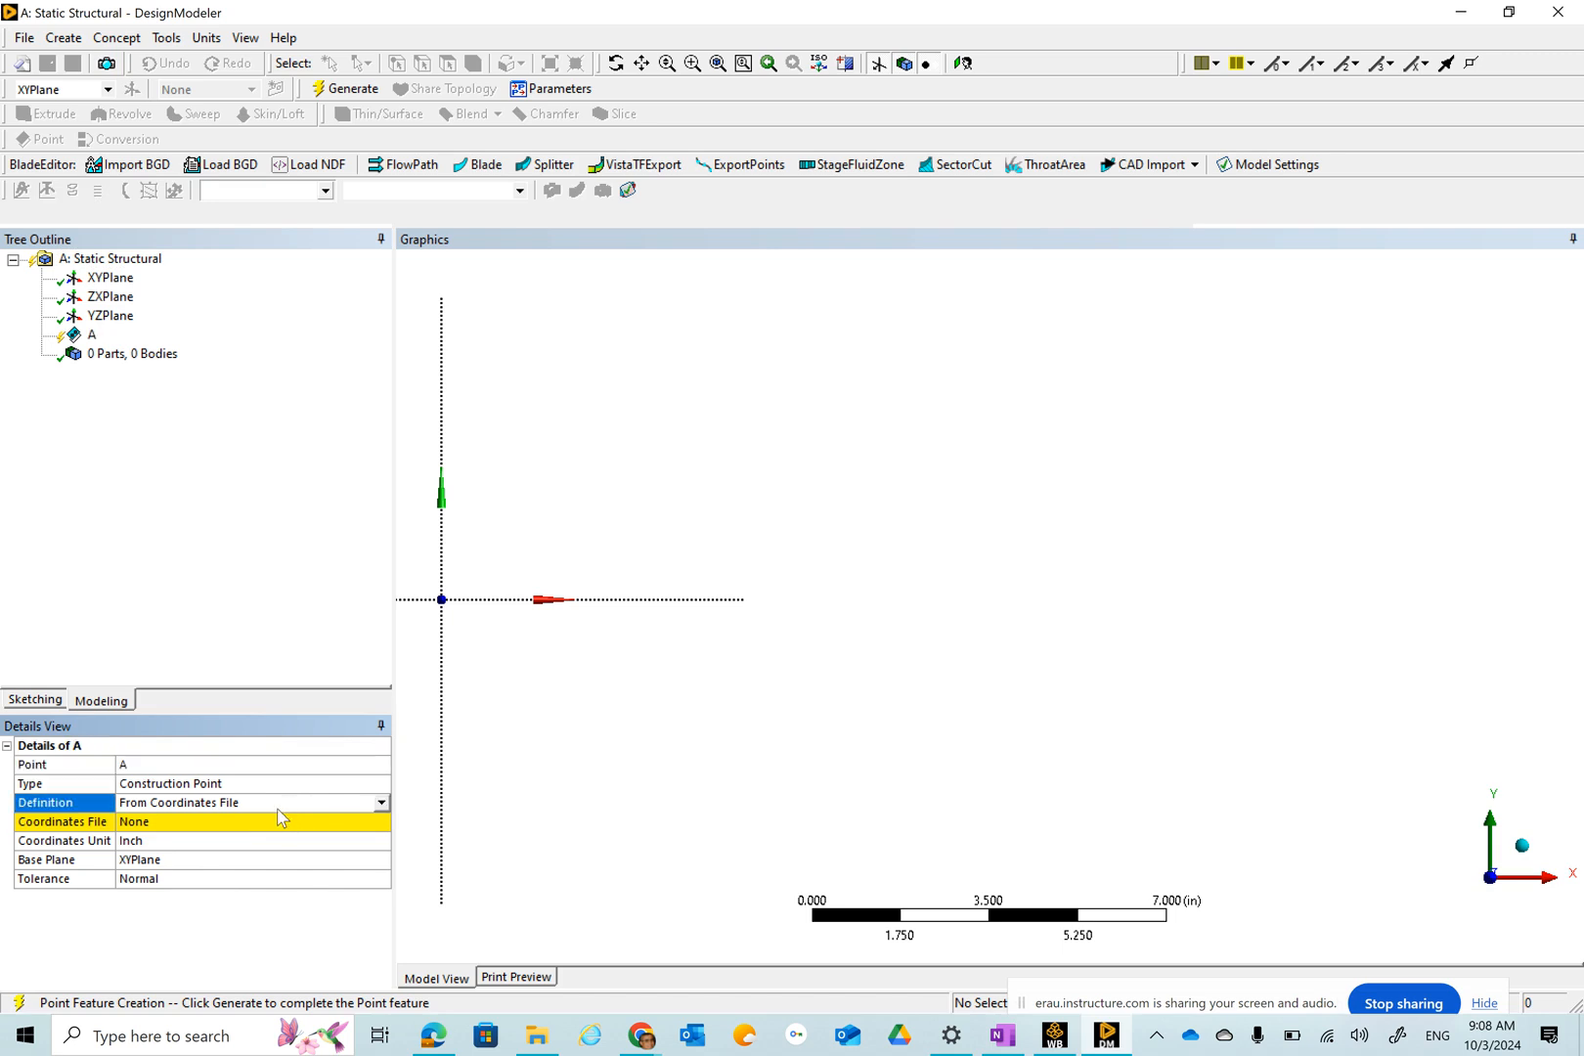
{"action": "left_click", "coordinate": [380, 805]}
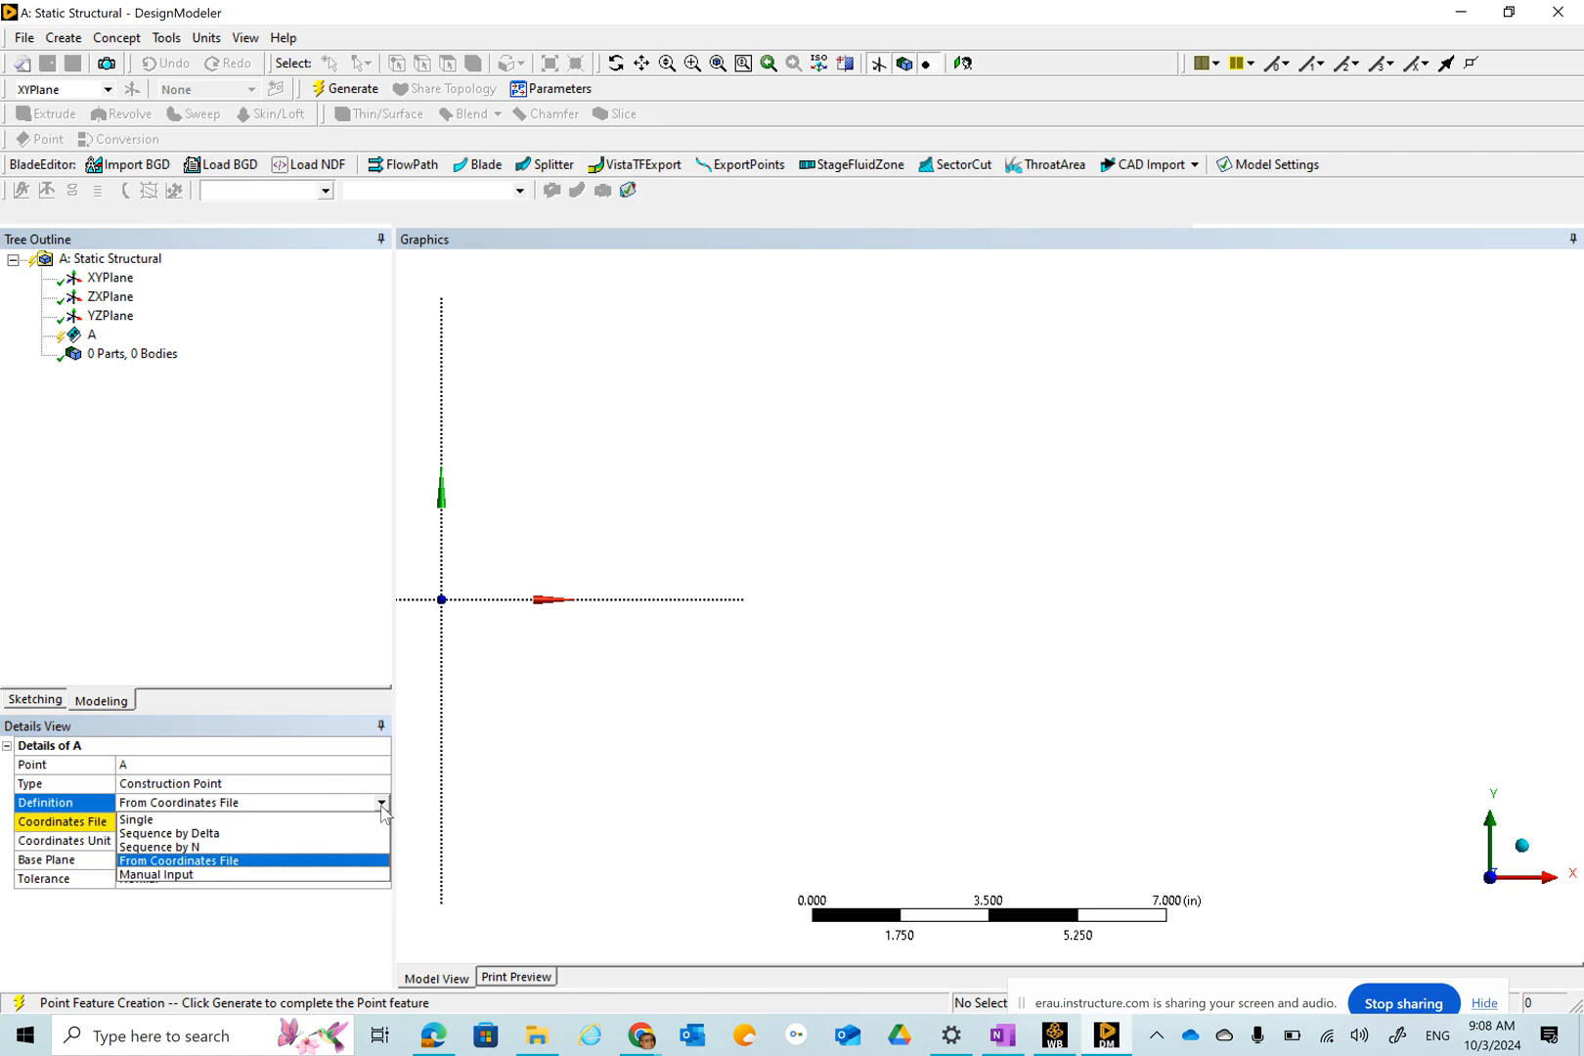
{"action": "left_click", "coordinate": [276, 875]}
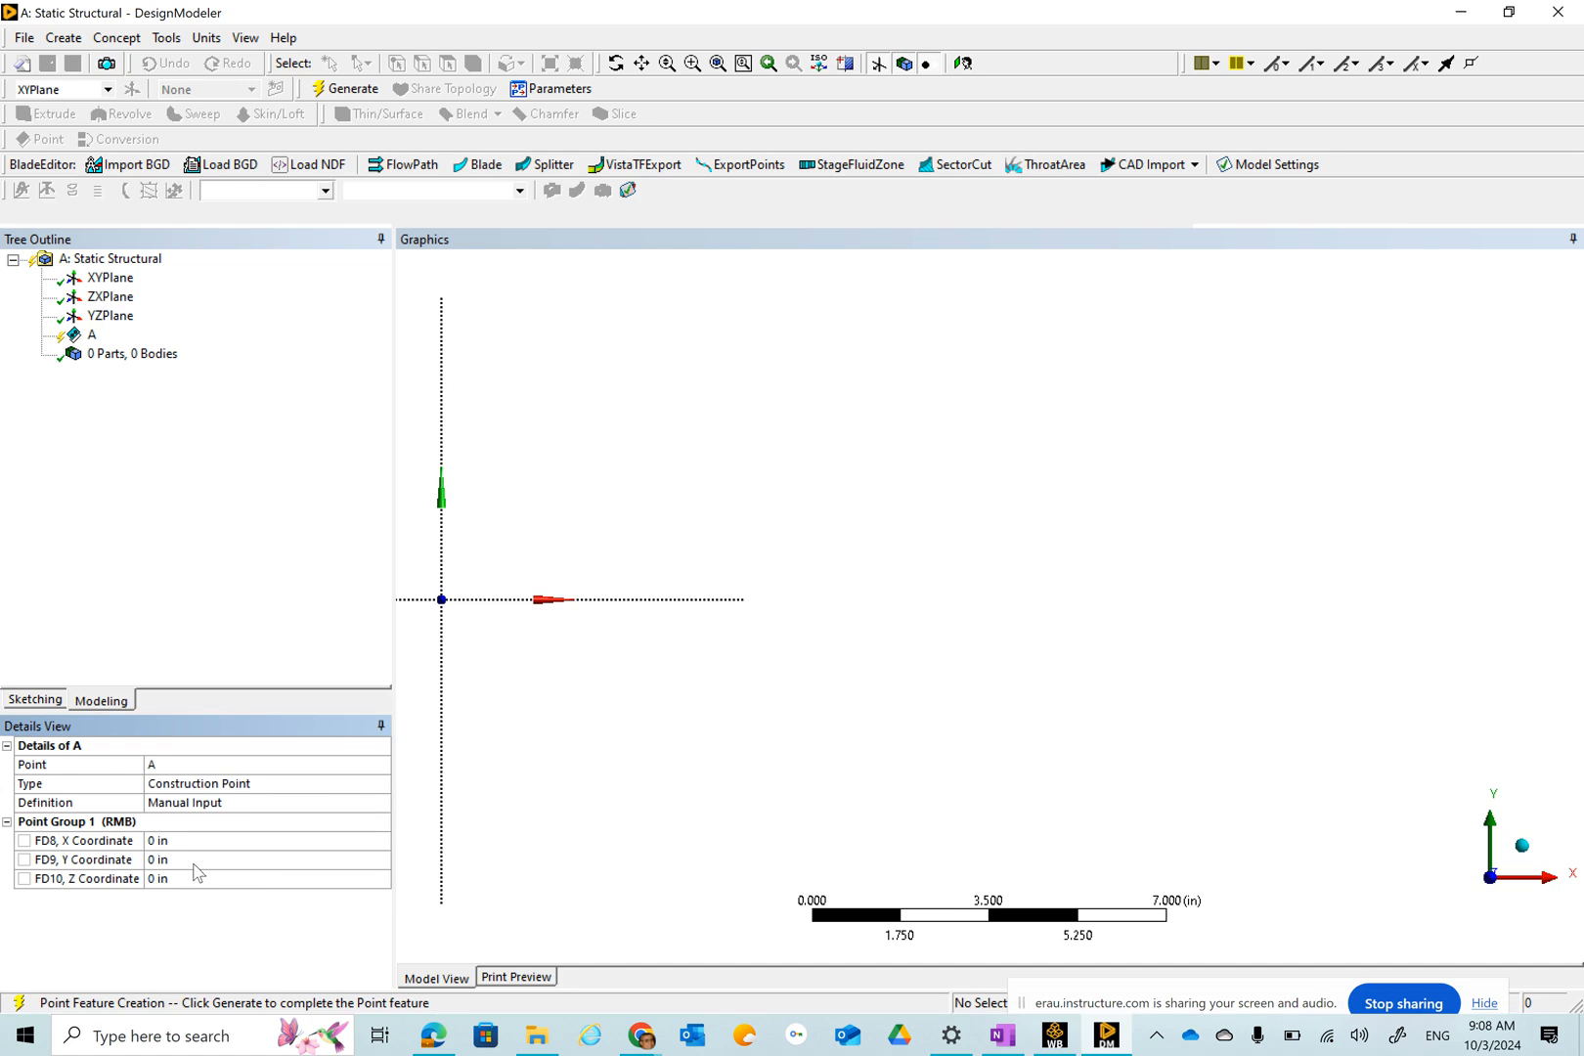
Switch to OneNote to review the class example notes.
{"action": "left_click", "coordinate": [1000, 1039]}
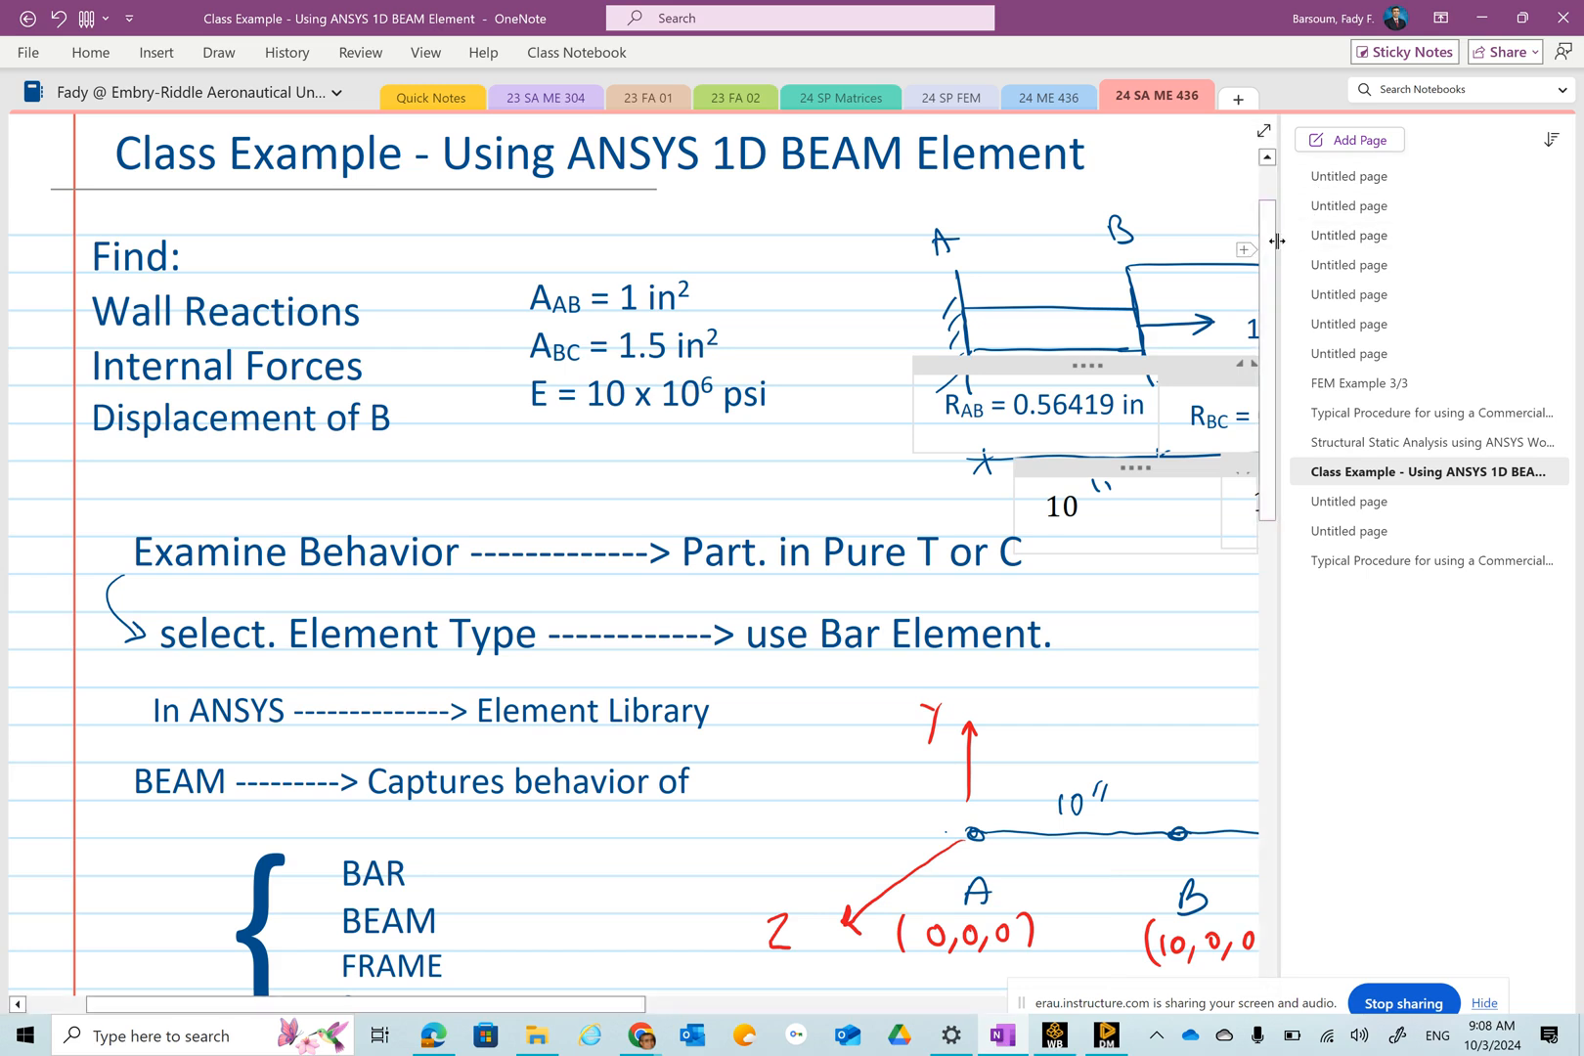
Review the beam's node coordinates in the full-page notes, return to DesignModeler and generate point A.
{"action": "left_click", "coordinate": [1263, 131]}
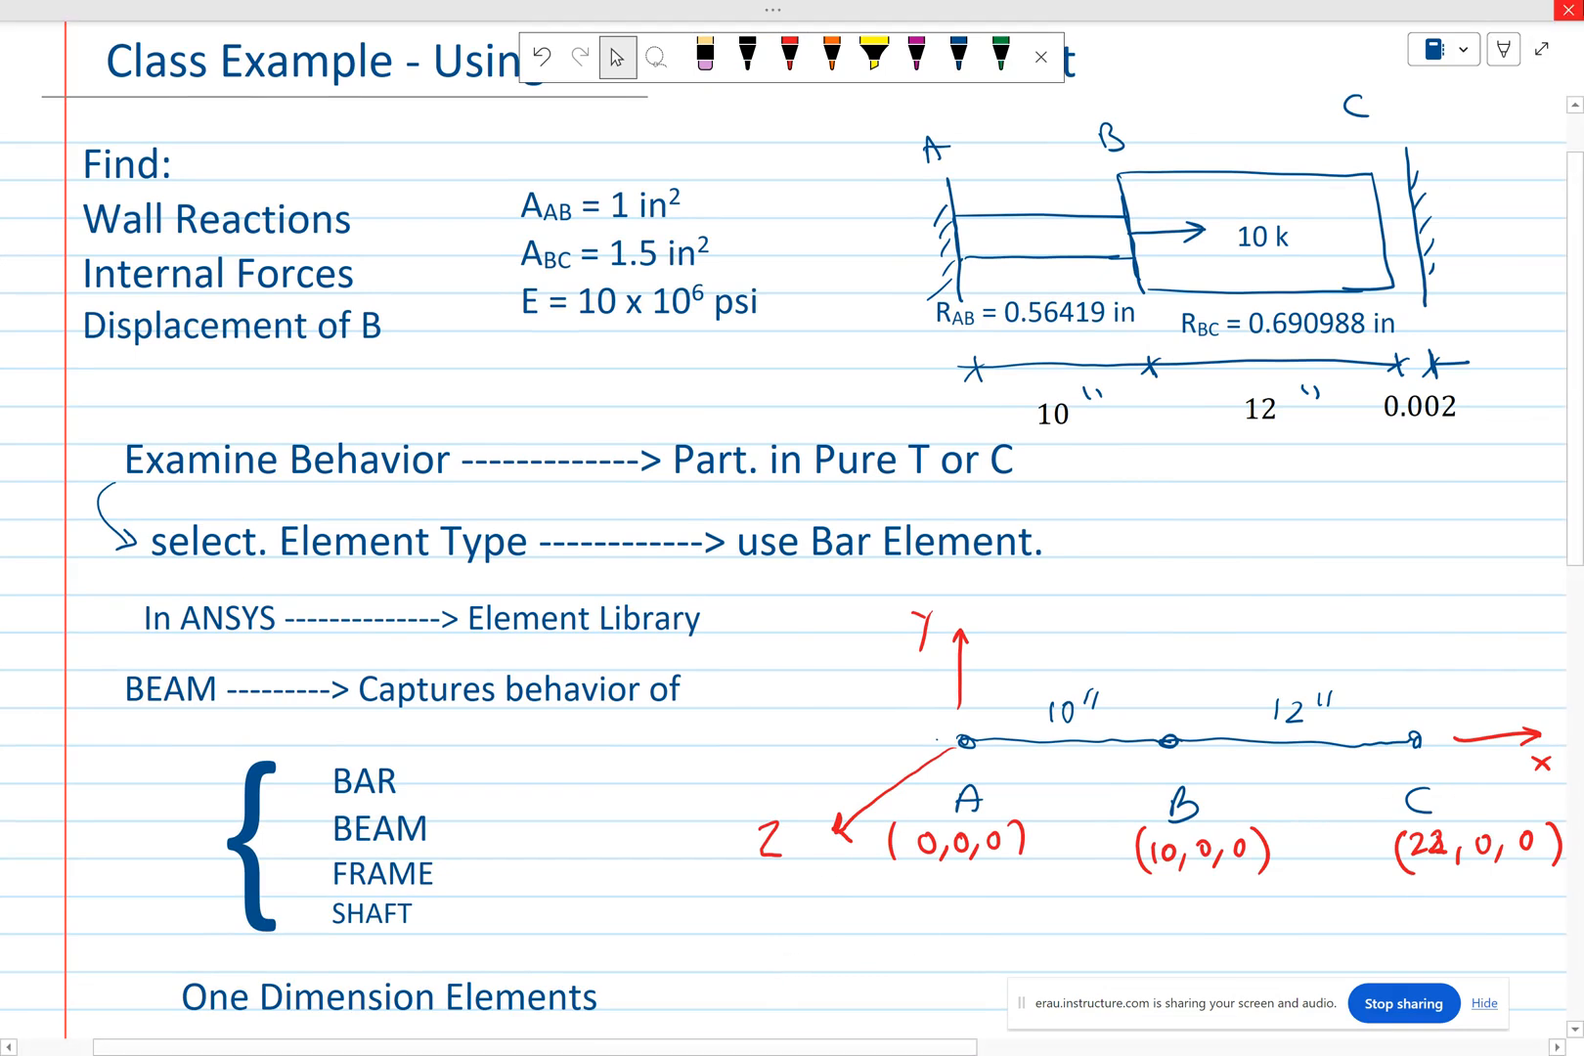
{"action": "left_click", "coordinate": [1559, 6]}
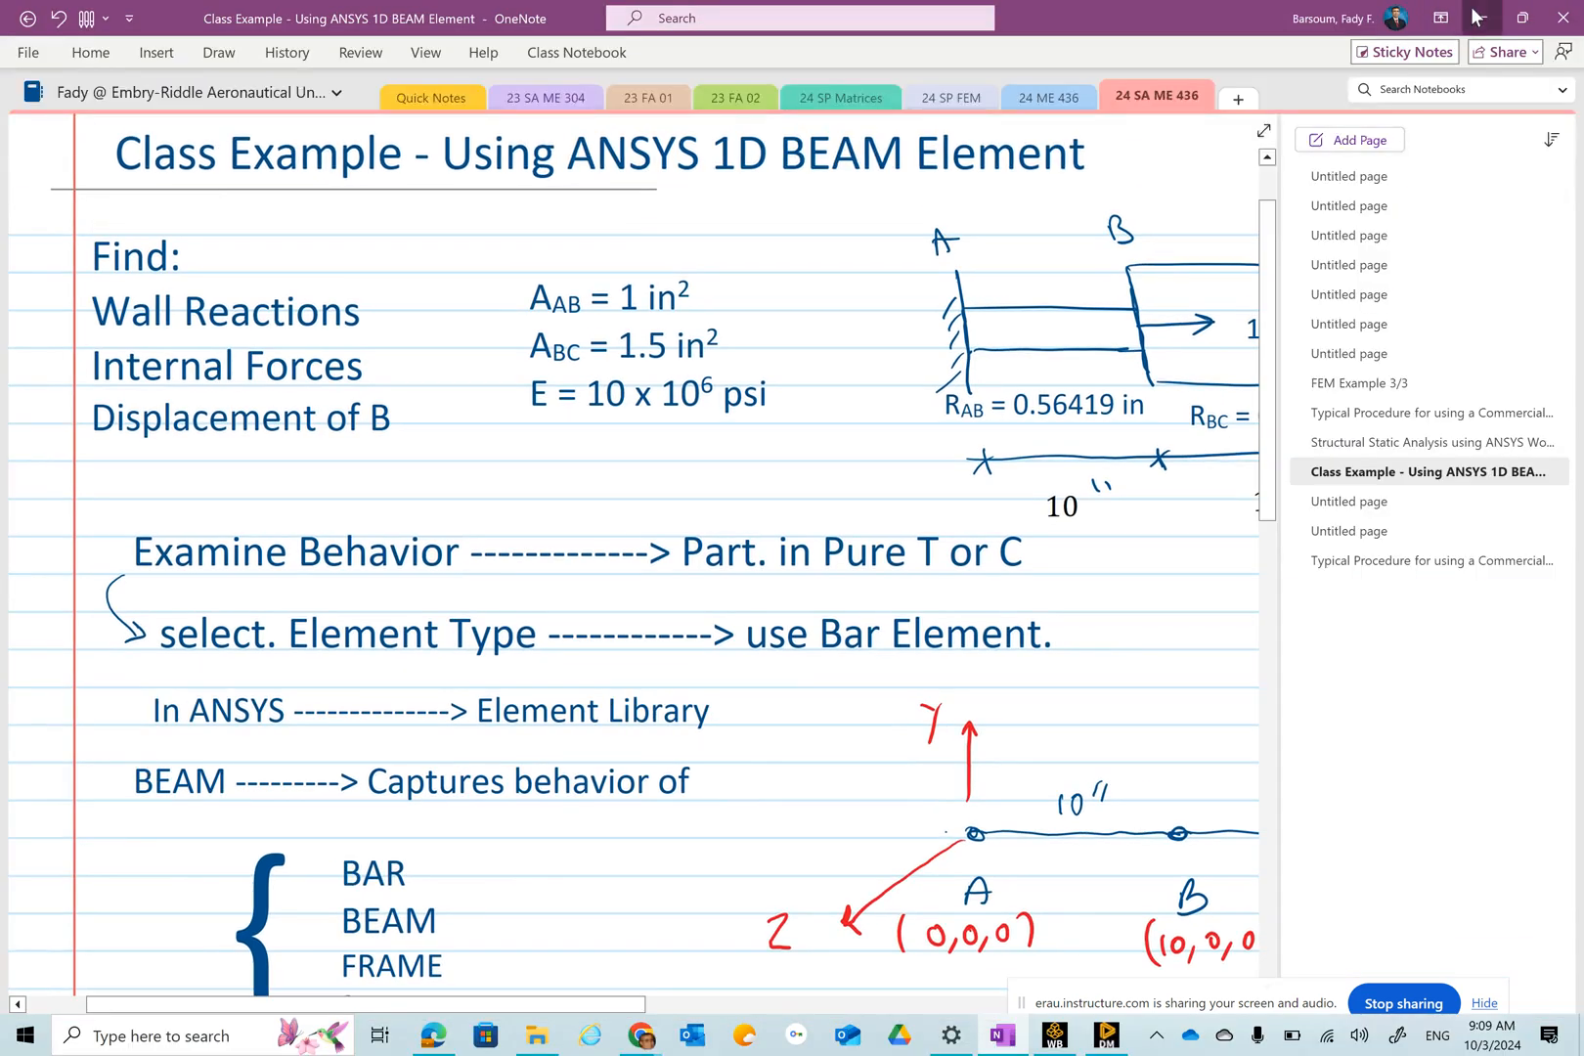
{"action": "left_click", "coordinate": [1477, 17]}
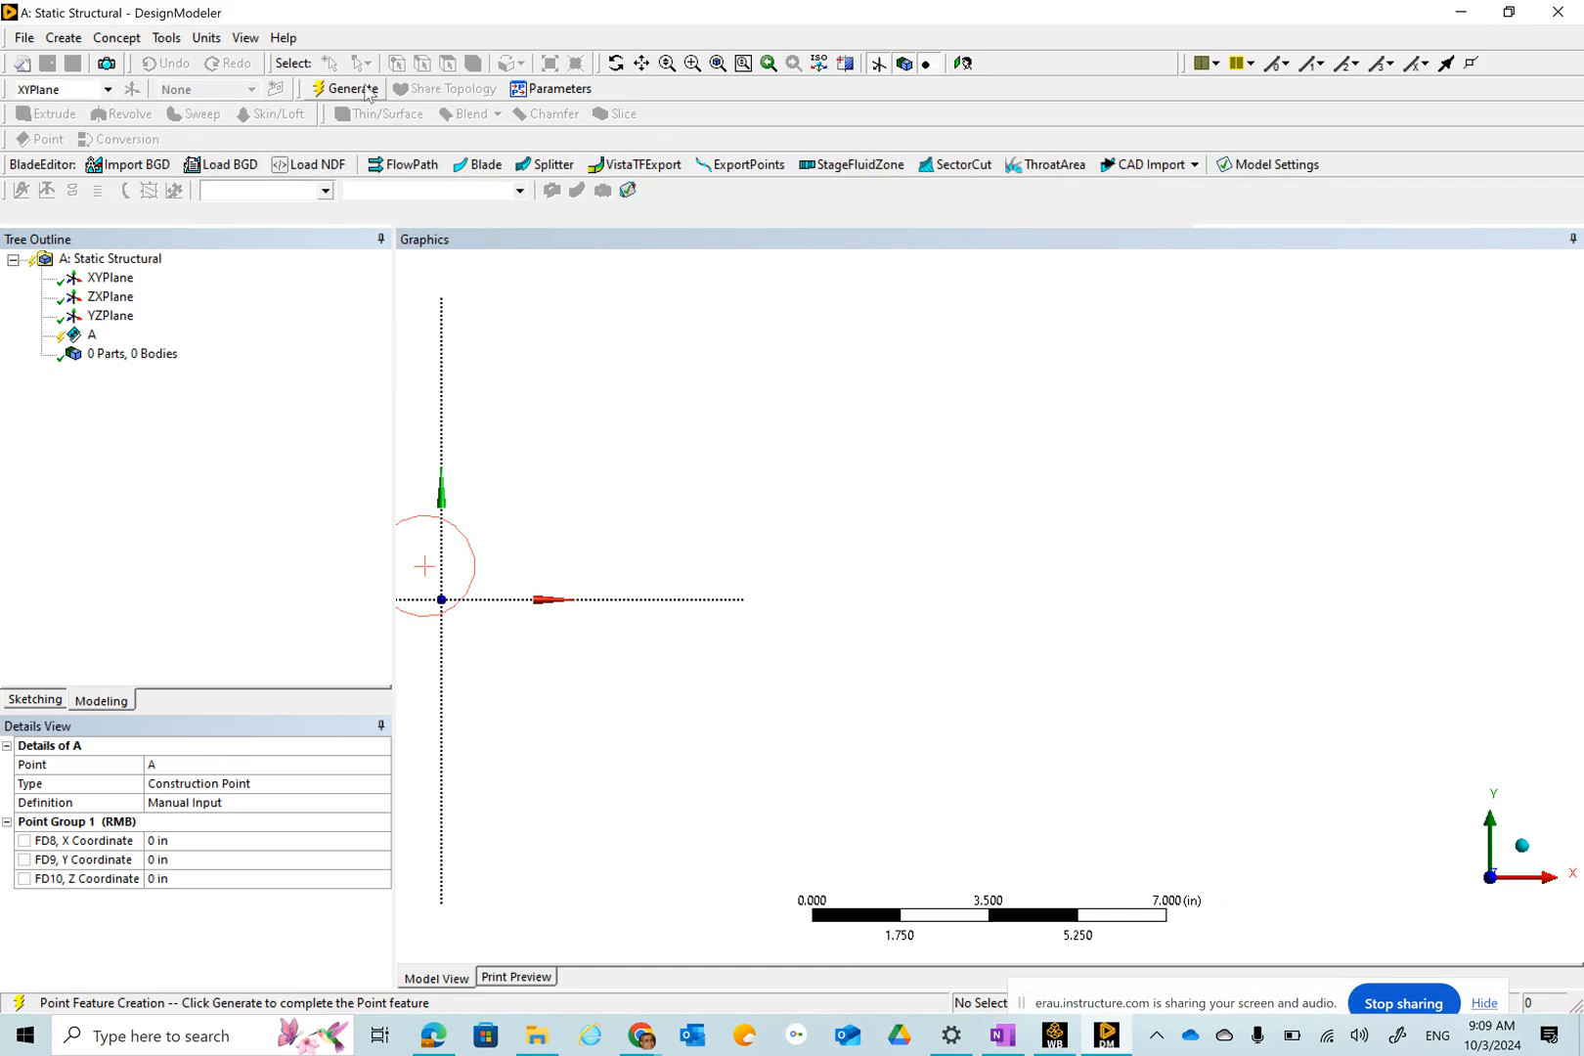
{"action": "left_click", "coordinate": [348, 89]}
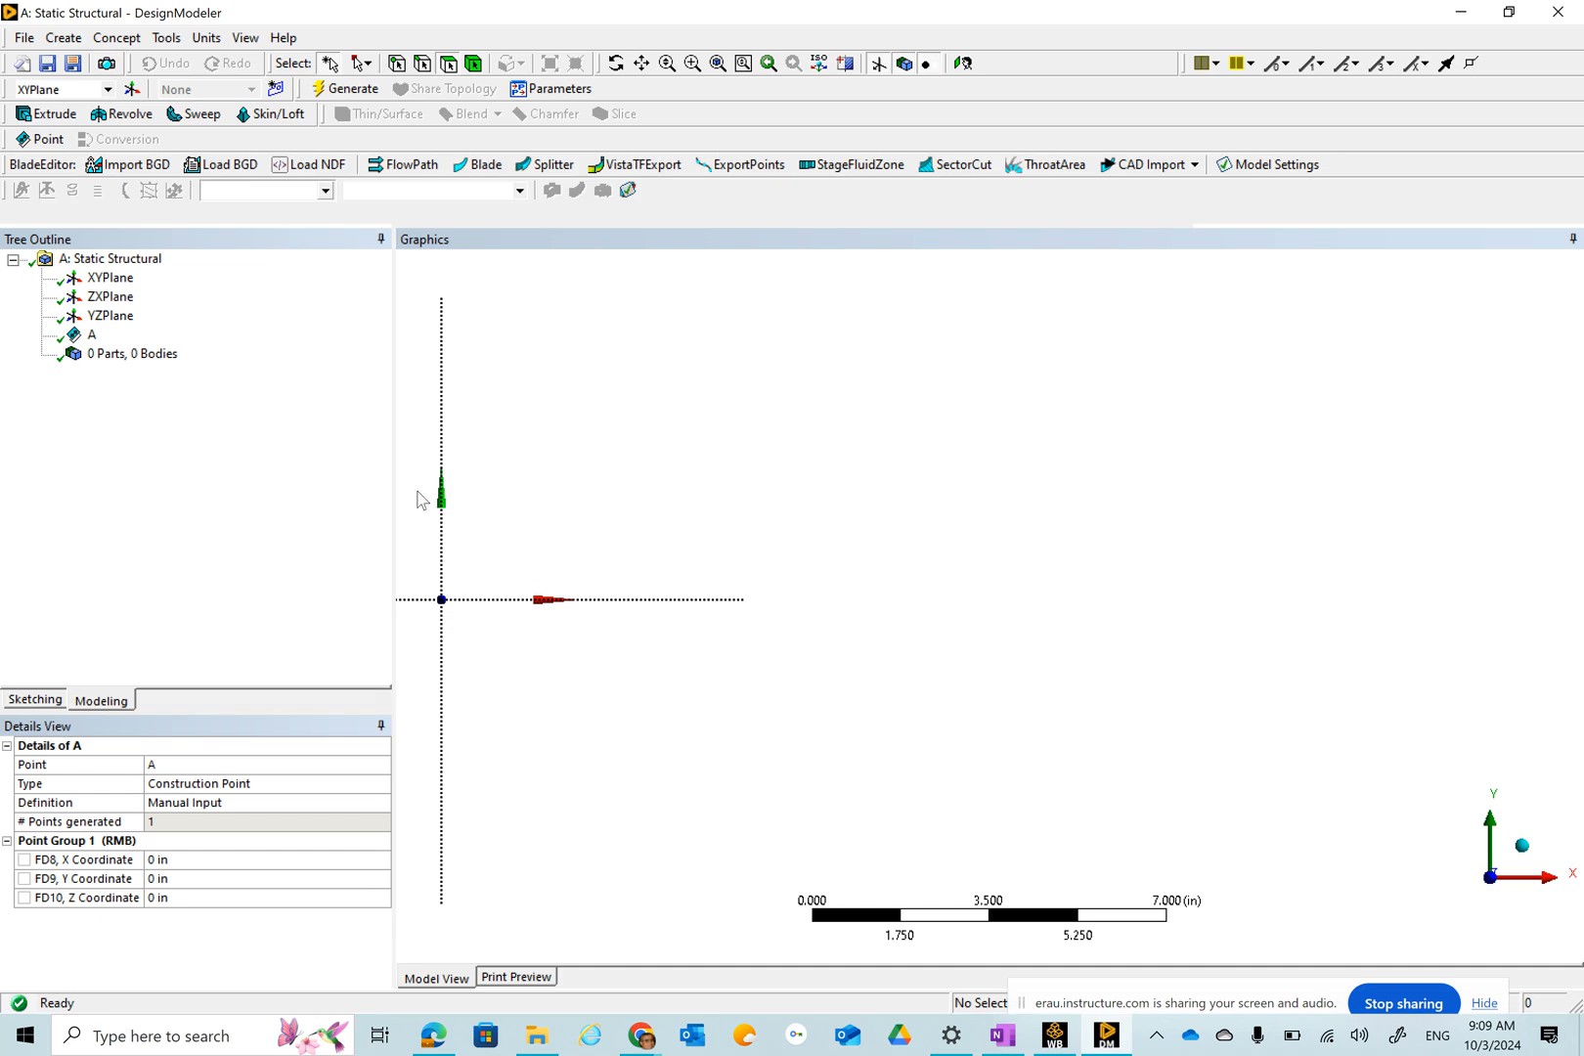
Create construction point B by manual input at X coordinate 10 in and generate it.
{"action": "left_click", "coordinate": [65, 39]}
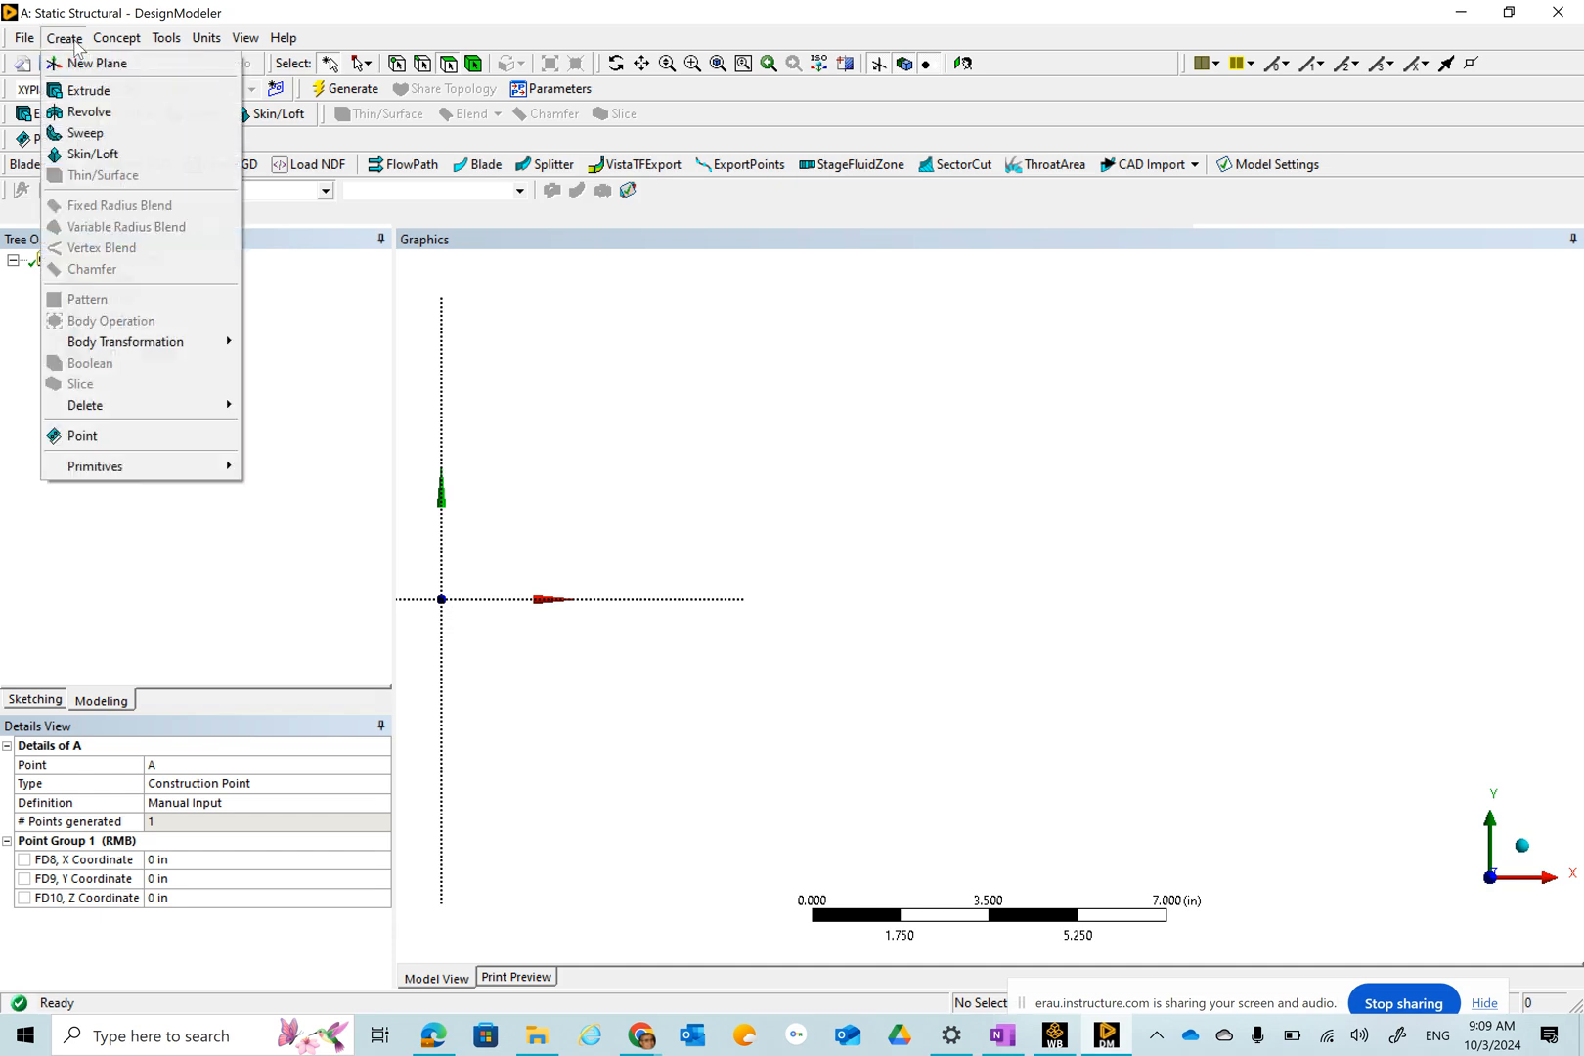
{"action": "left_click", "coordinate": [107, 436]}
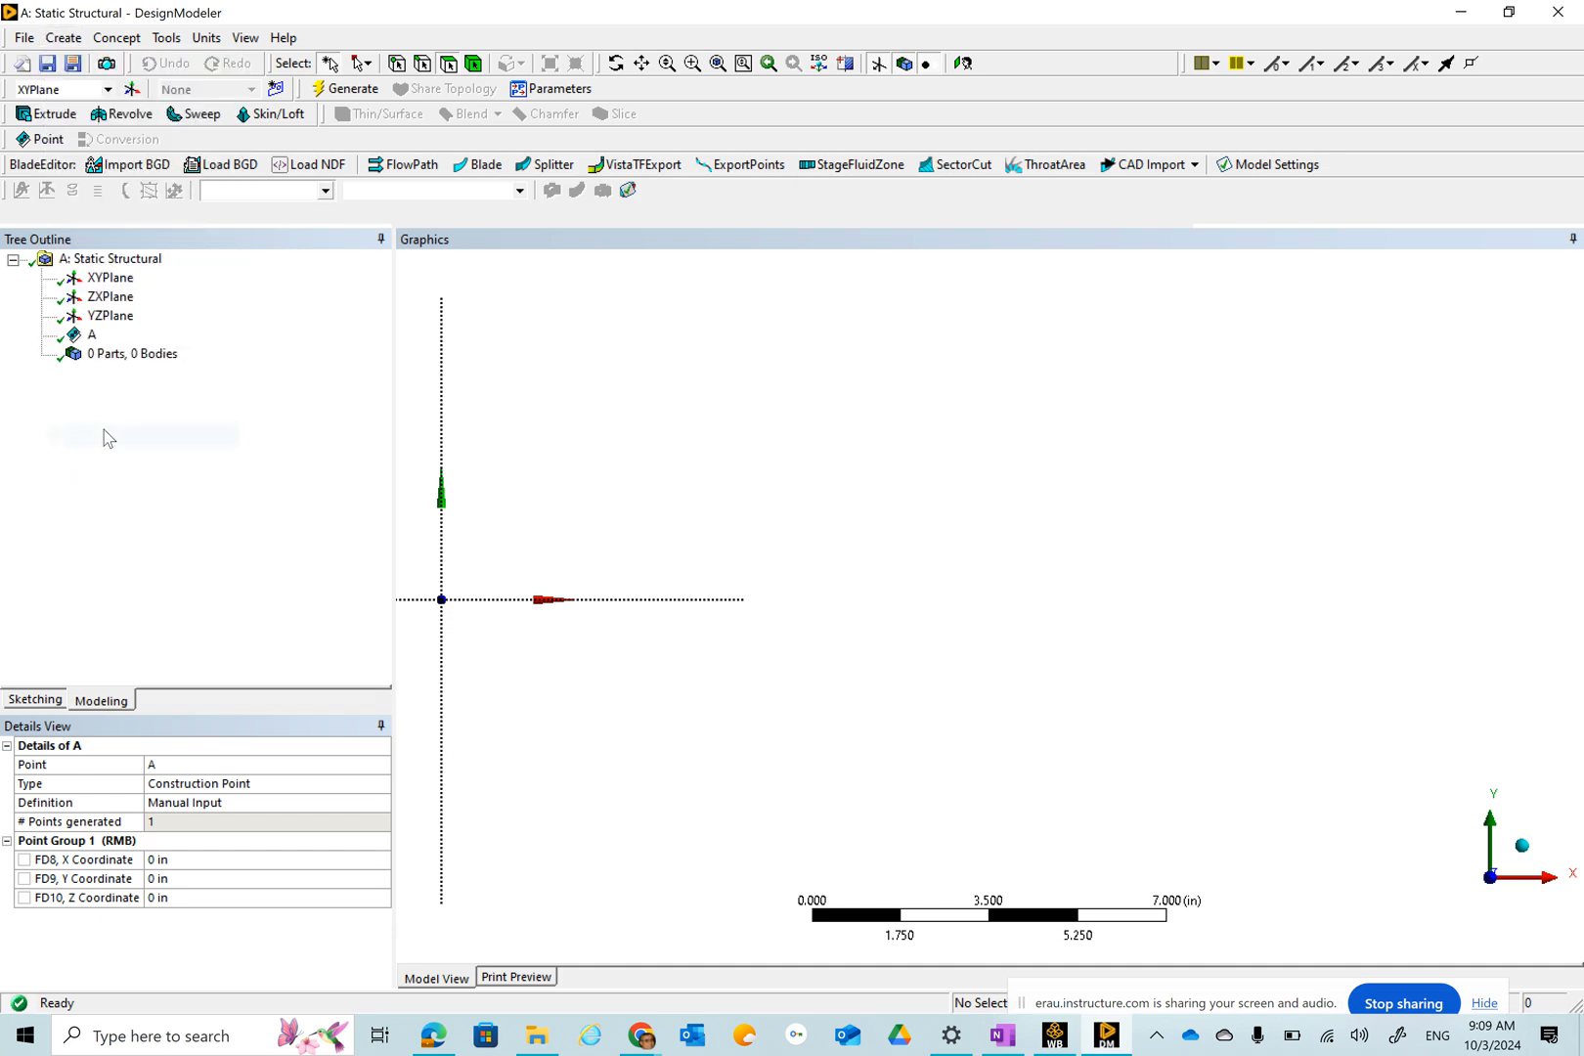
{"action": "left_click", "coordinate": [161, 767]}
{"action": "type", "text": "B"}
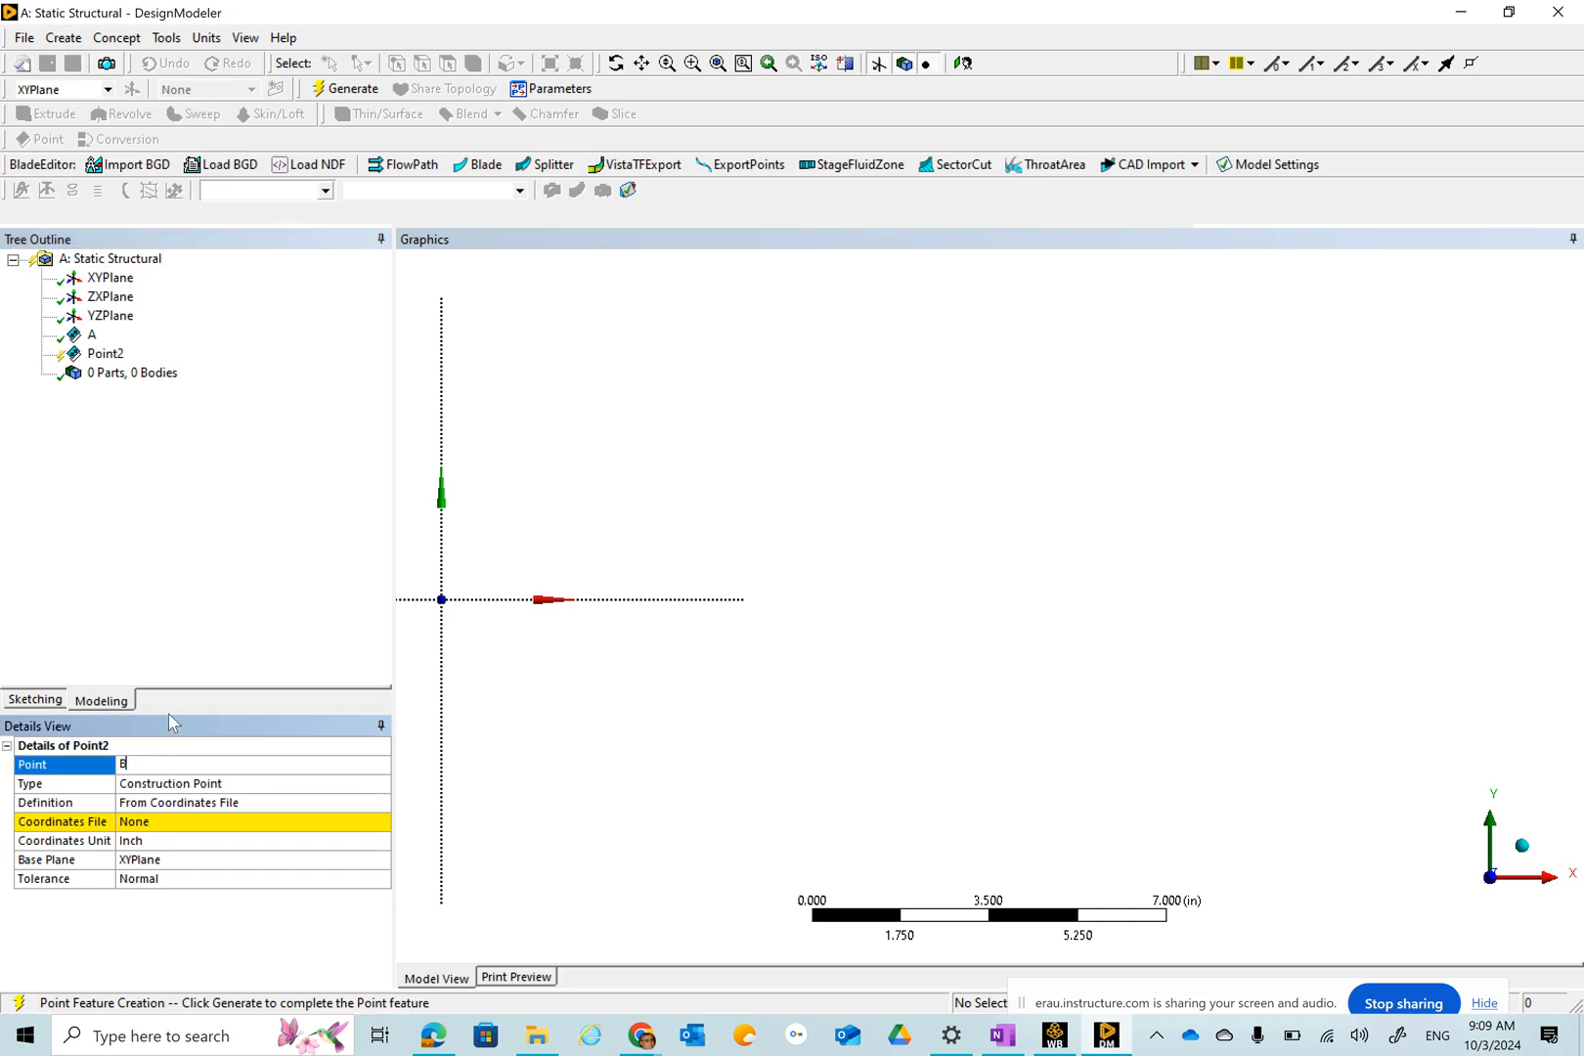
{"action": "left_click", "coordinate": [210, 804]}
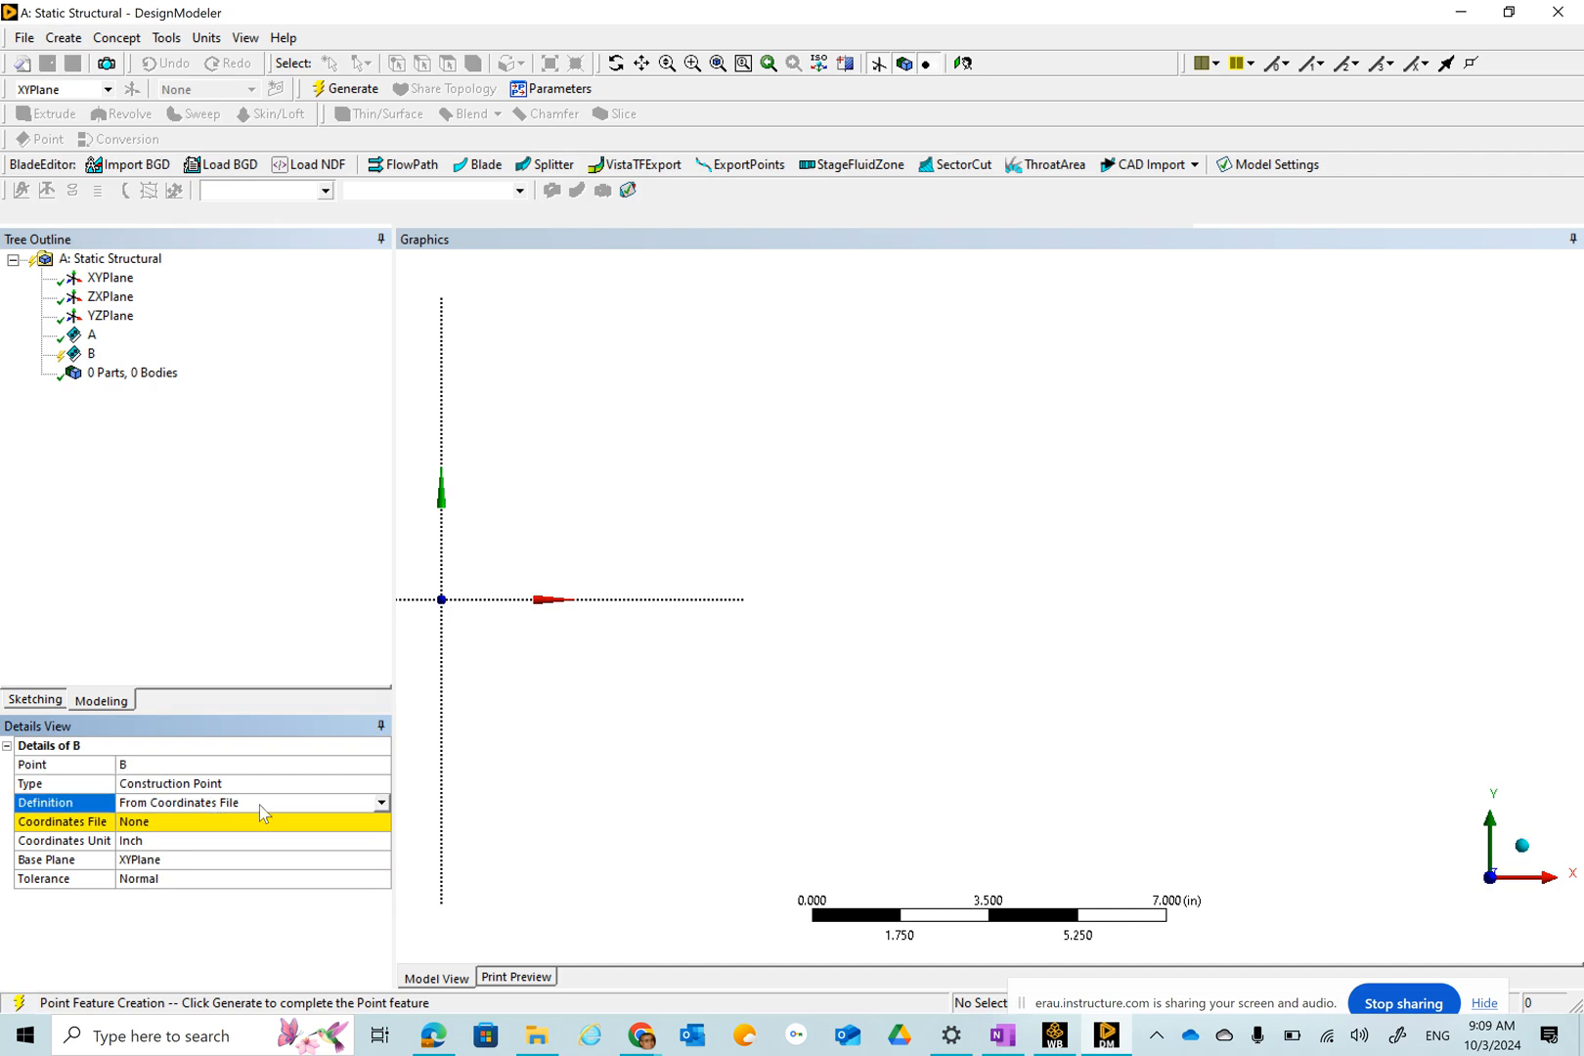
{"action": "left_click", "coordinate": [380, 803]}
{"action": "left_click", "coordinate": [278, 876]}
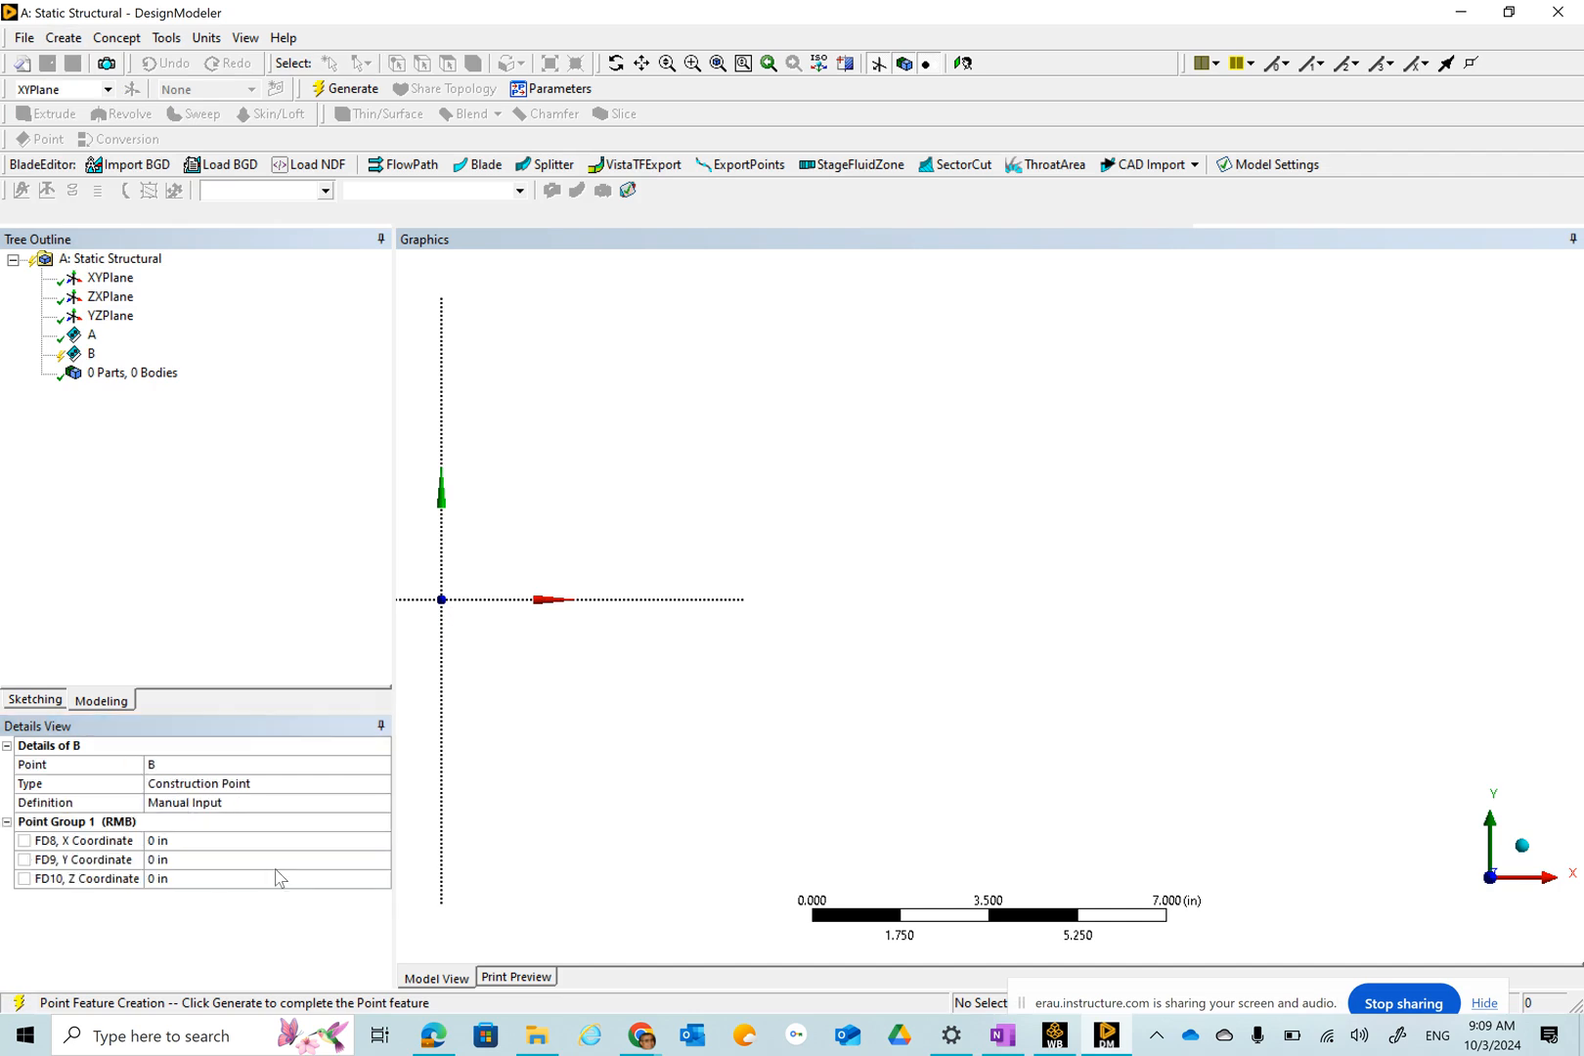
{"action": "left_click", "coordinate": [185, 843]}
{"action": "type", "text": "1"}
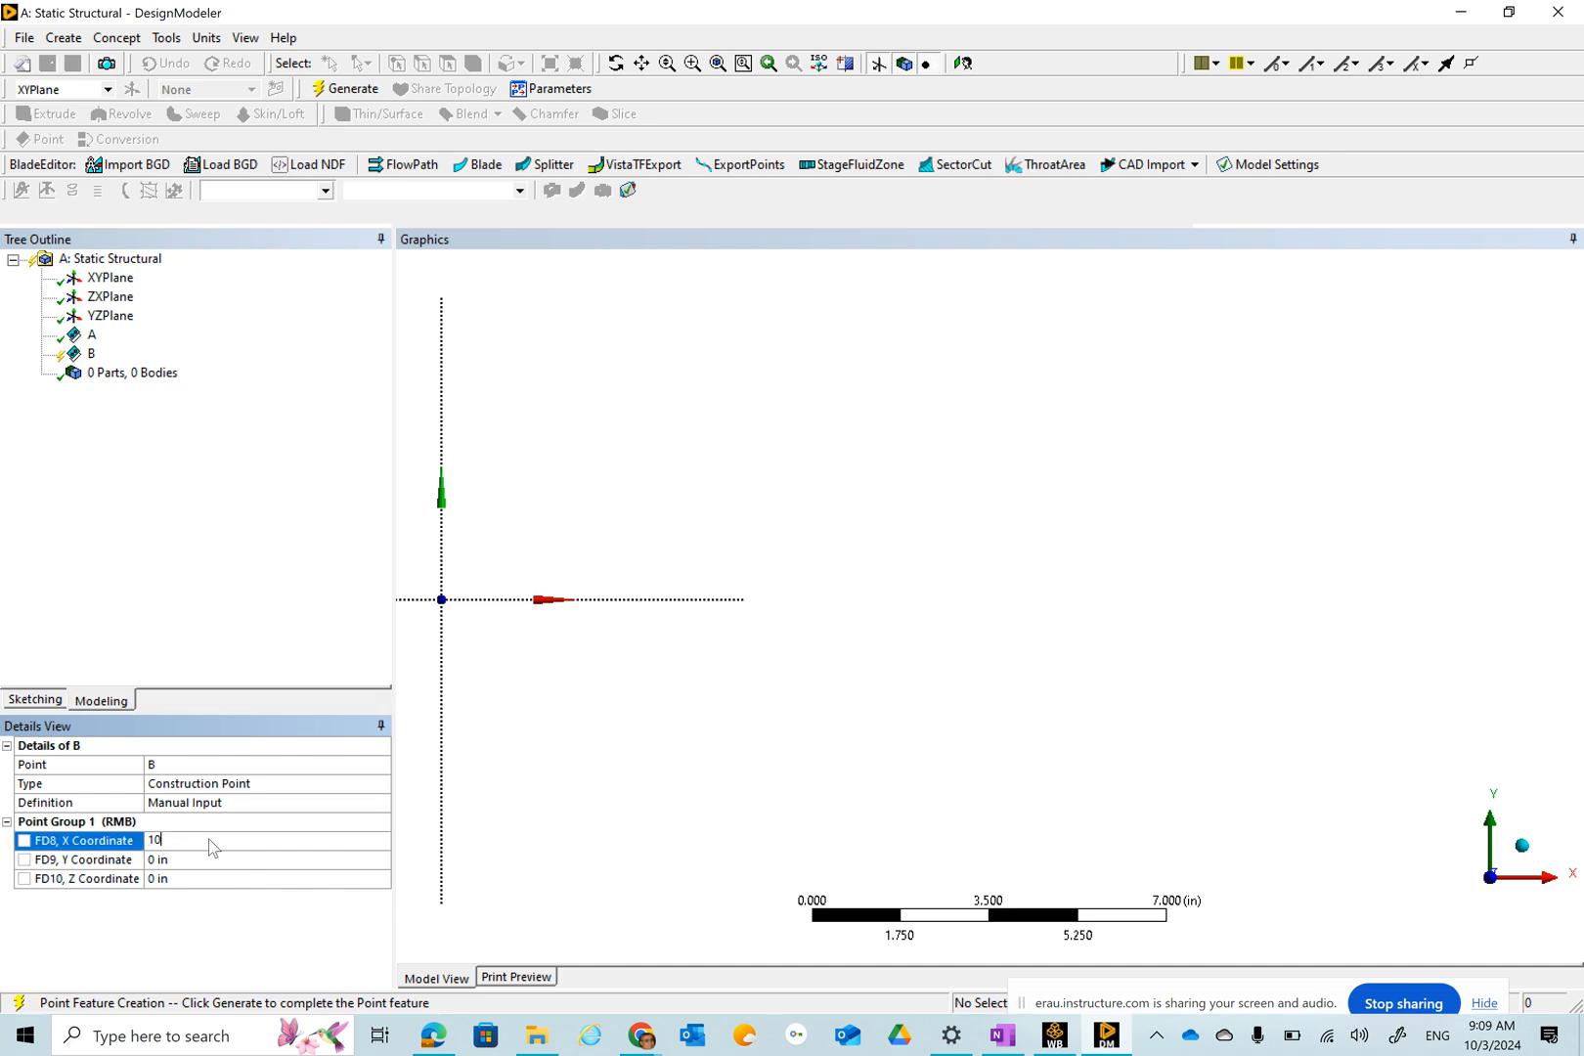
{"action": "type", "text": "0"}
{"action": "key", "text": "Return"}
{"action": "left_click", "coordinate": [345, 88]}
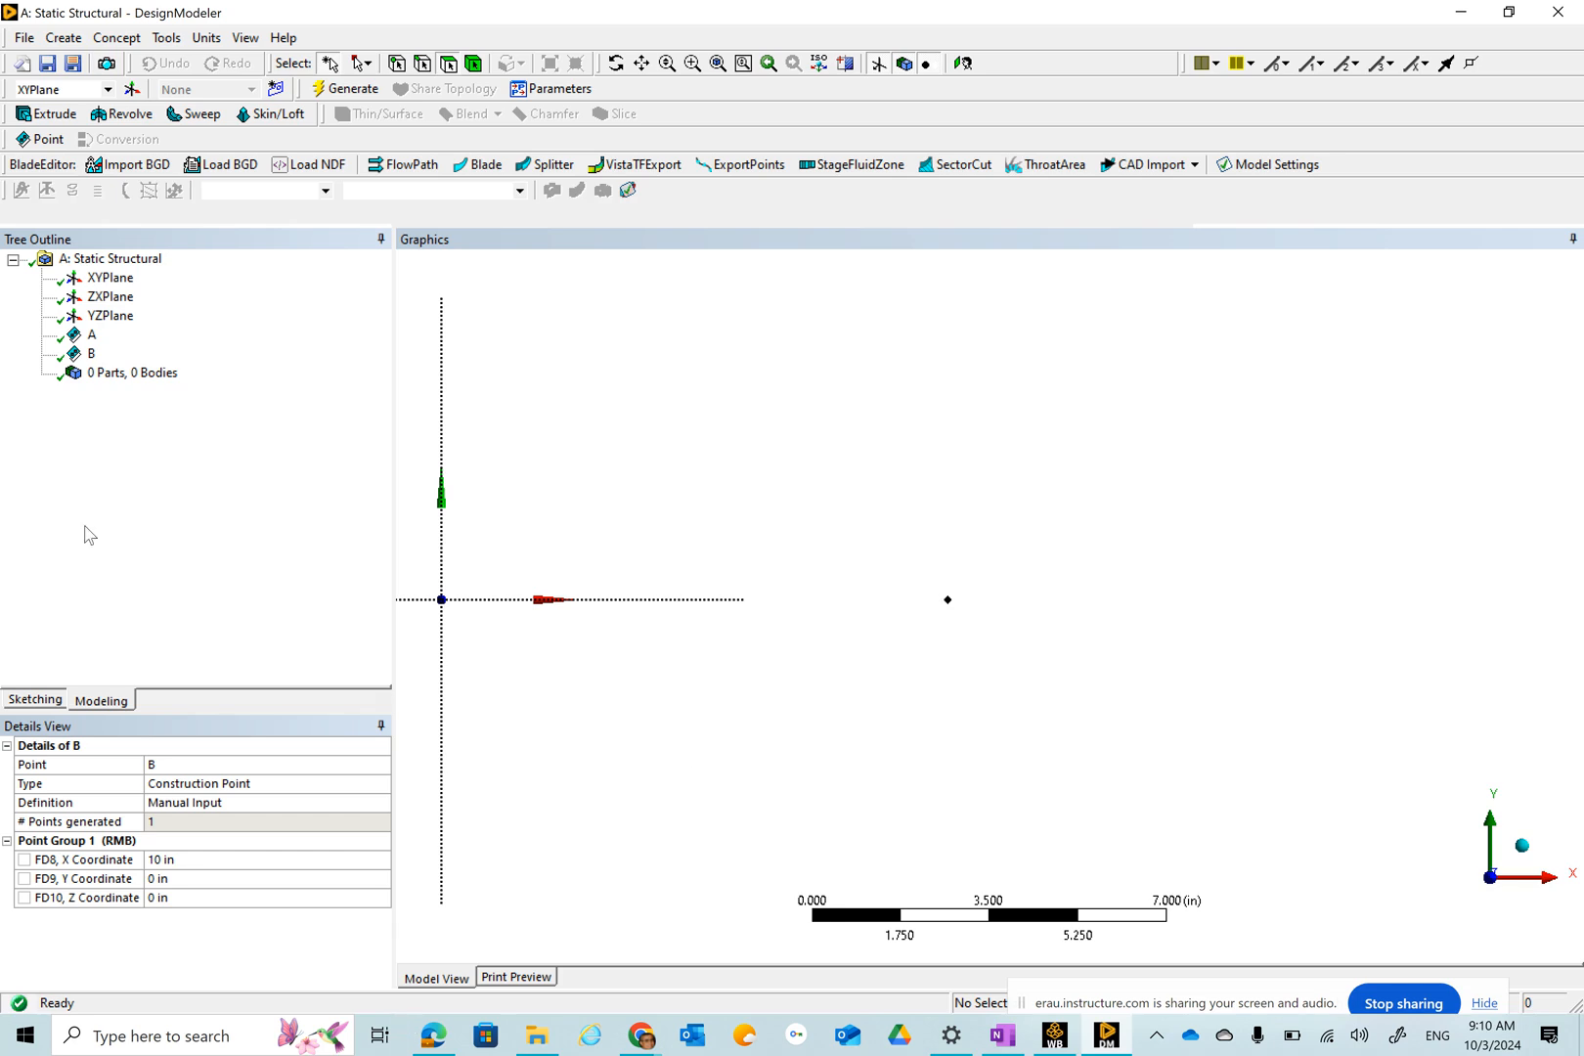
Create construction point C by manual input at X coordinate 22 in and generate it.
{"action": "left_click", "coordinate": [68, 39]}
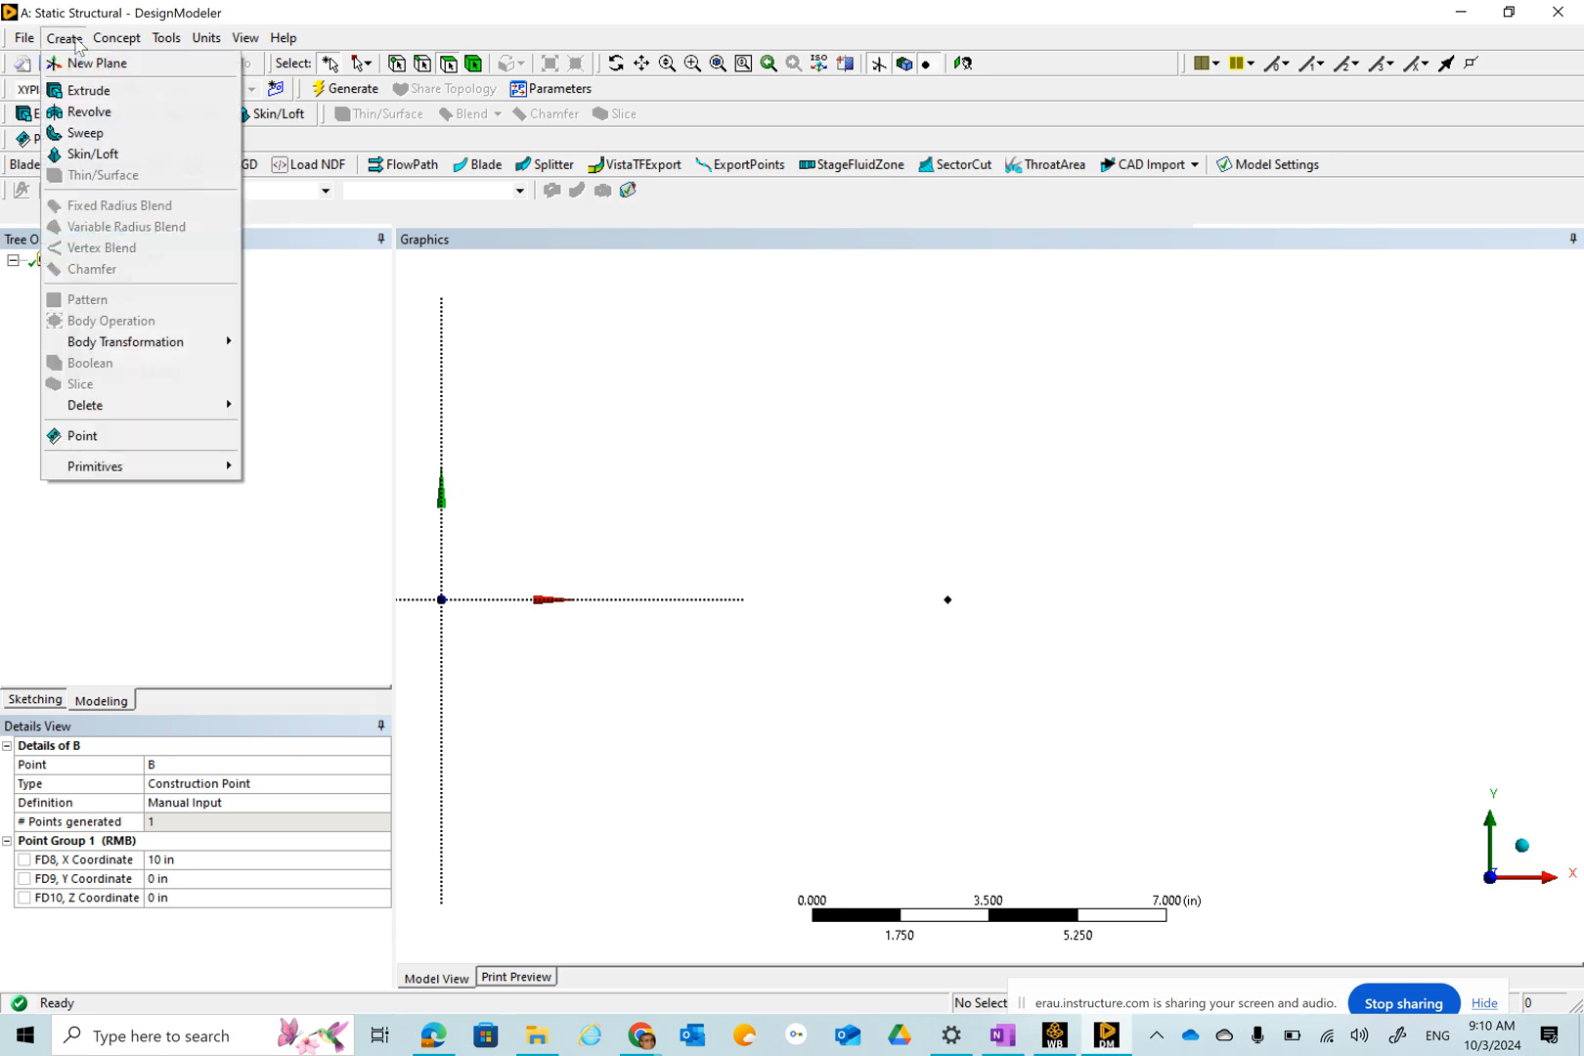
{"action": "left_click", "coordinate": [137, 435]}
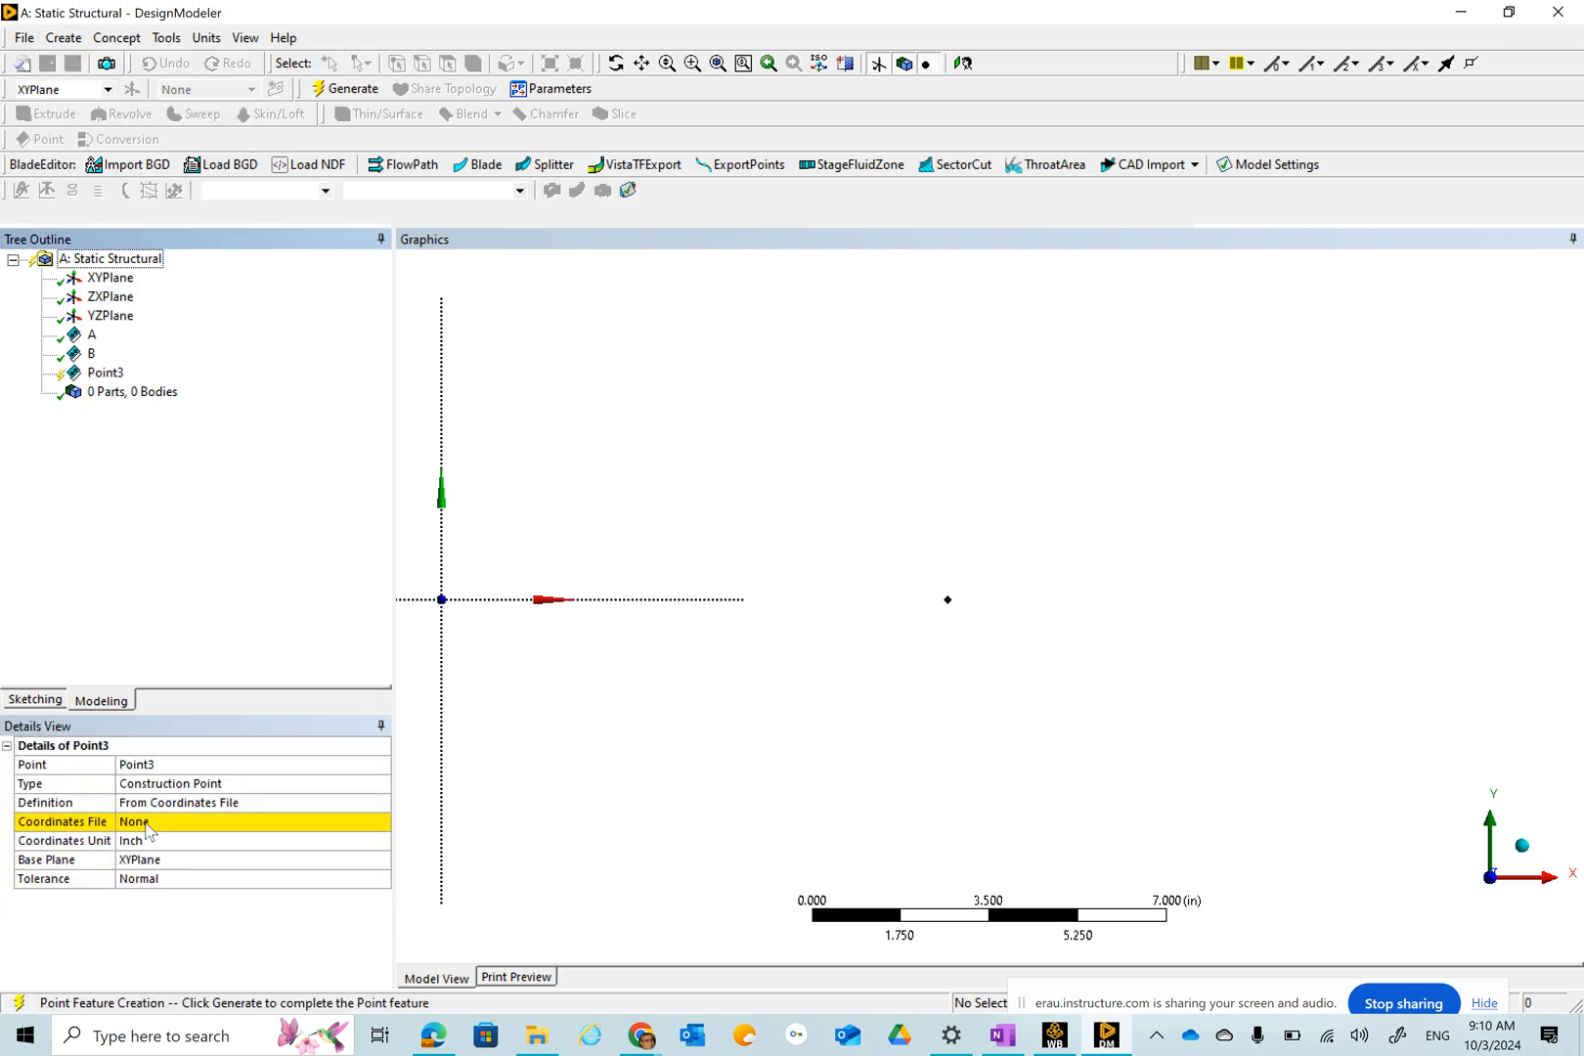
{"action": "left_click", "coordinate": [188, 766]}
{"action": "type", "text": "C"}
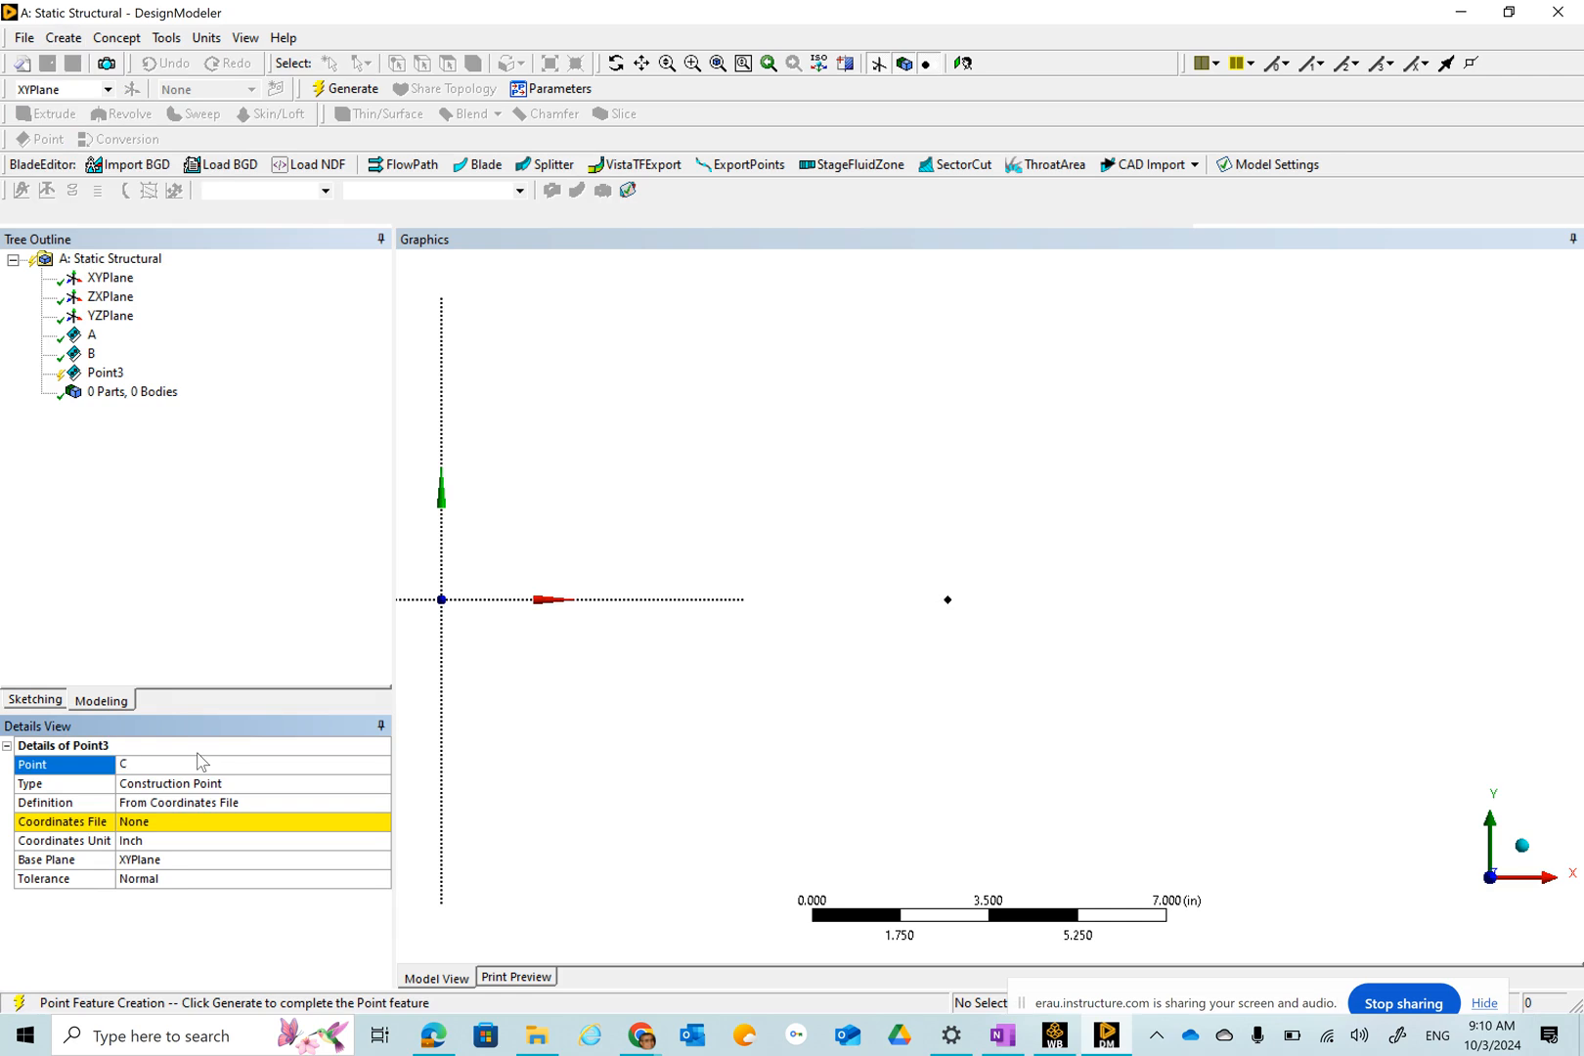
{"action": "left_click", "coordinate": [177, 804]}
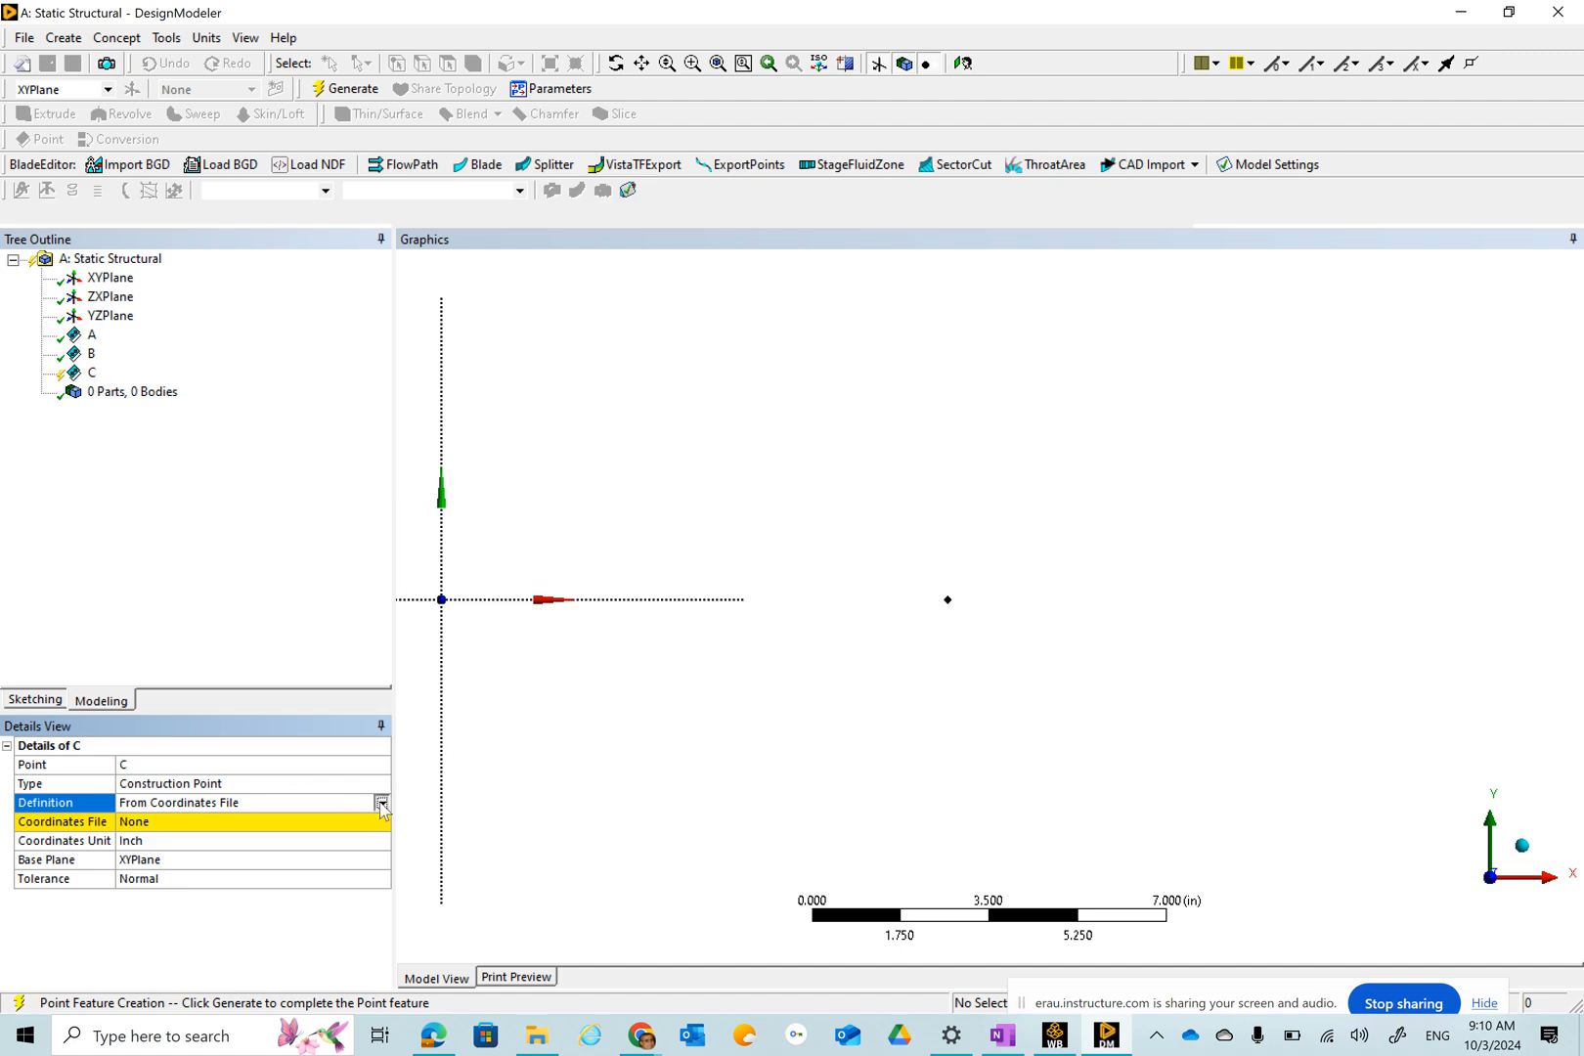
{"action": "left_click", "coordinate": [380, 802]}
{"action": "left_click", "coordinate": [253, 874]}
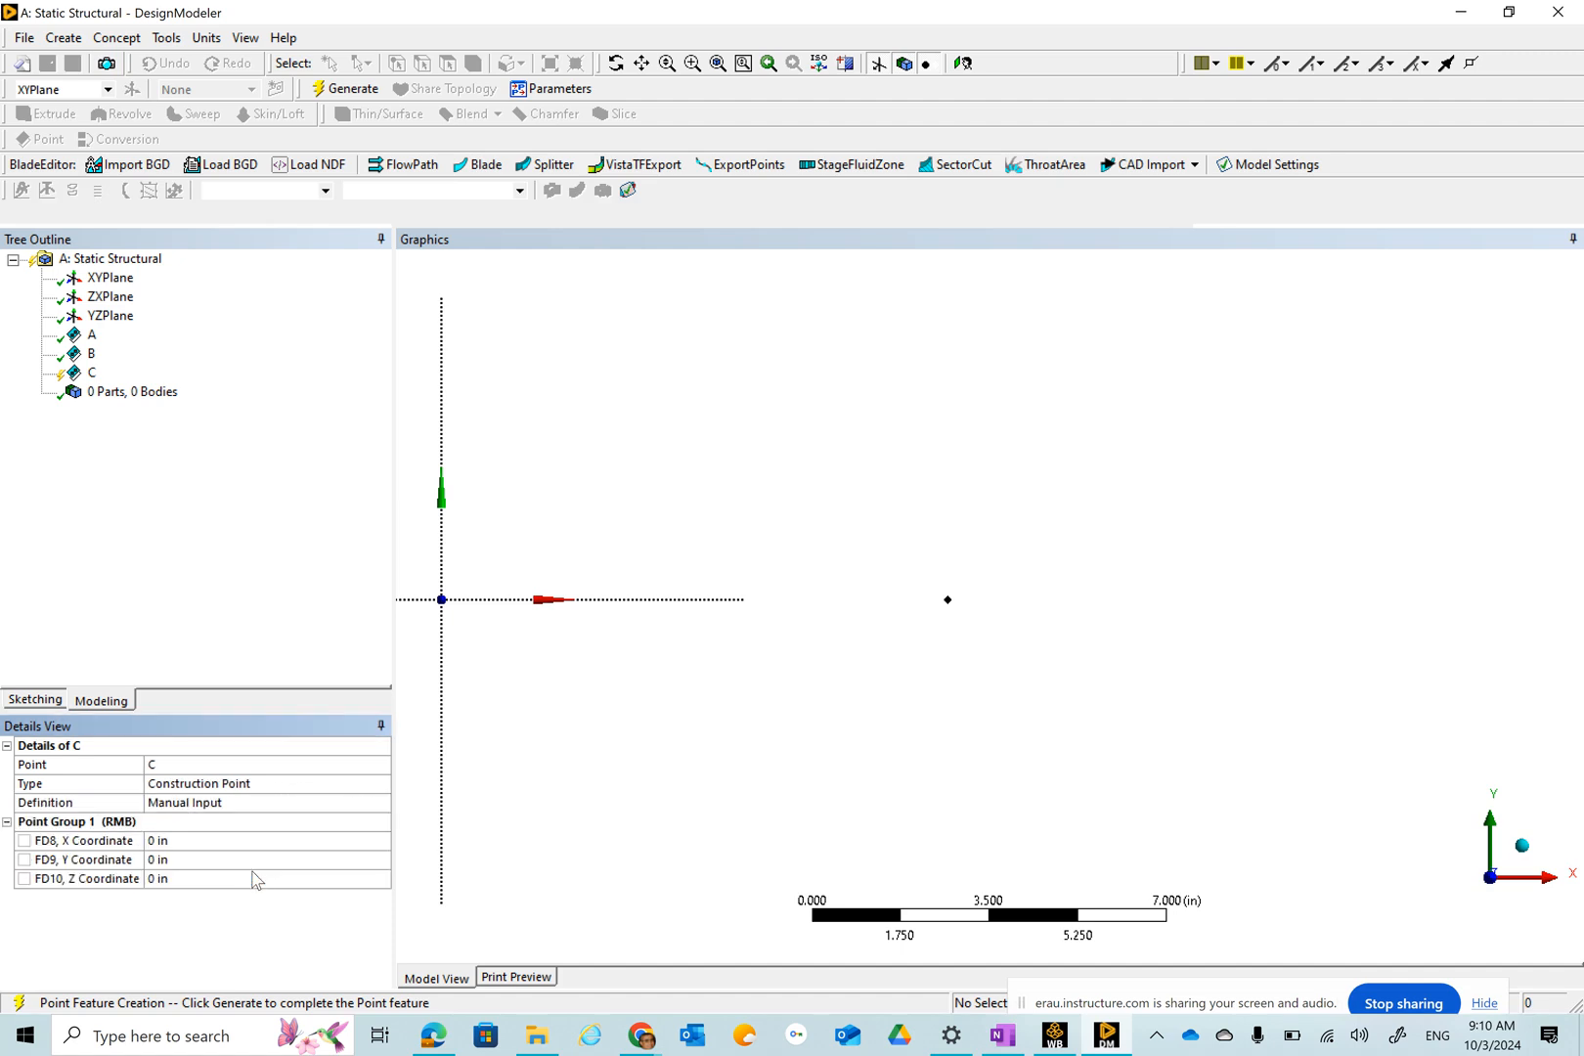
{"action": "left_click", "coordinate": [182, 843]}
{"action": "type", "text": "2"}
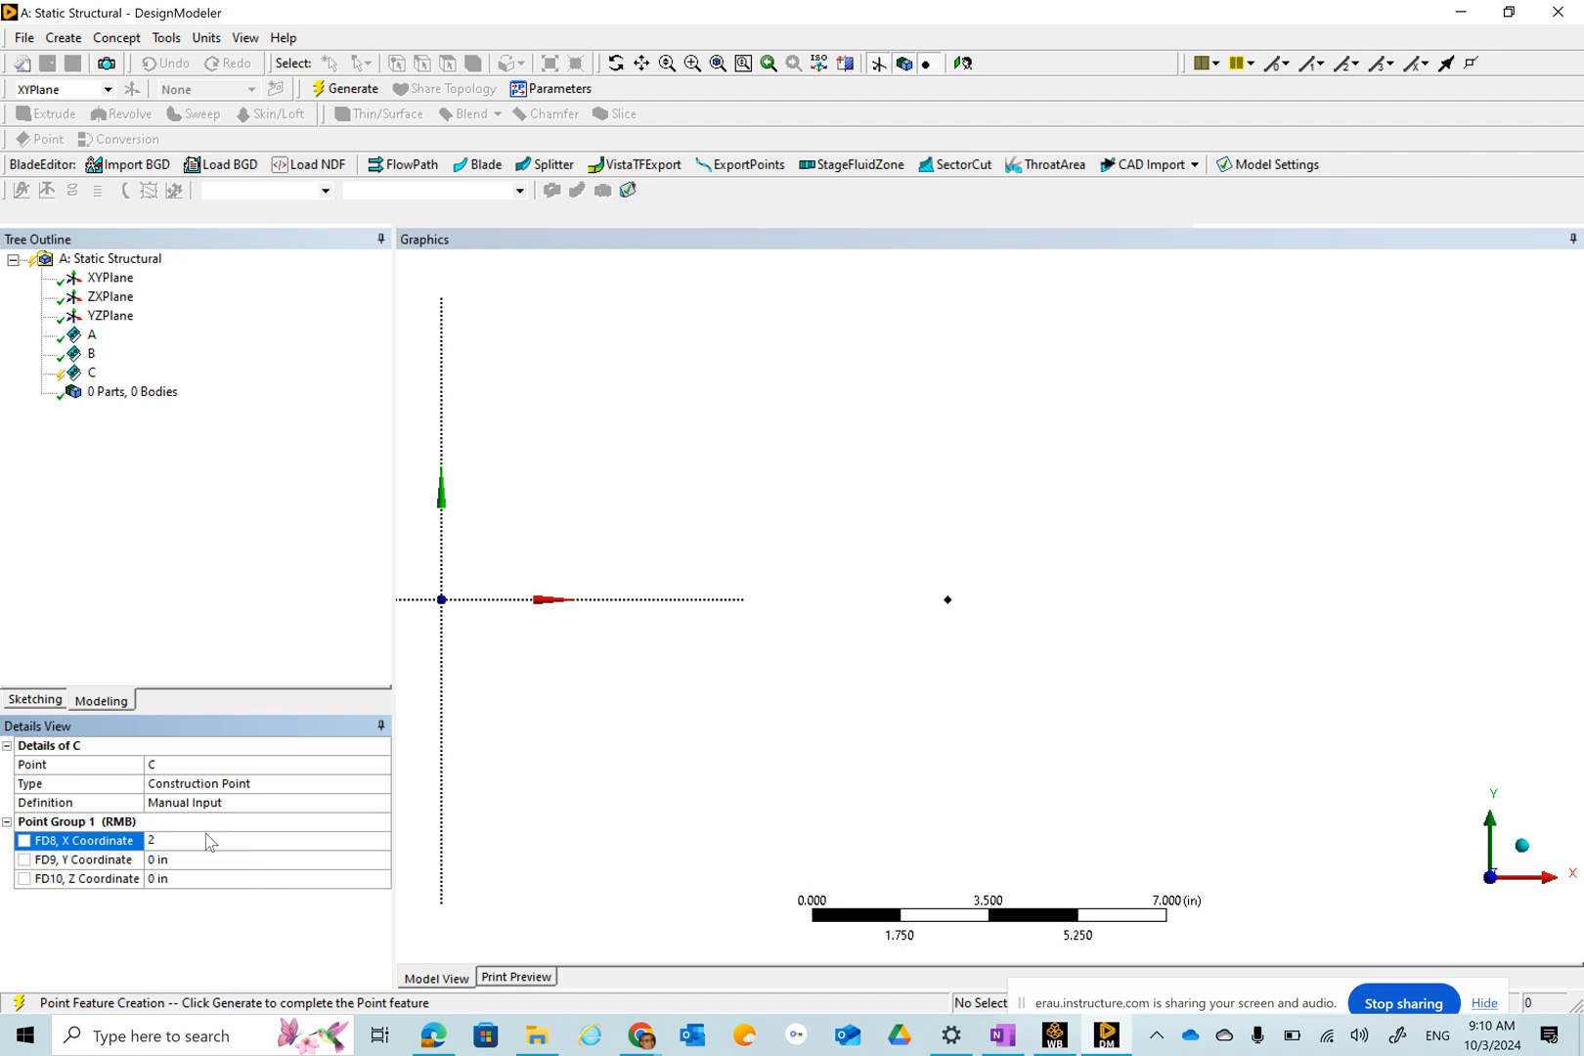
{"action": "key", "text": "Return"}
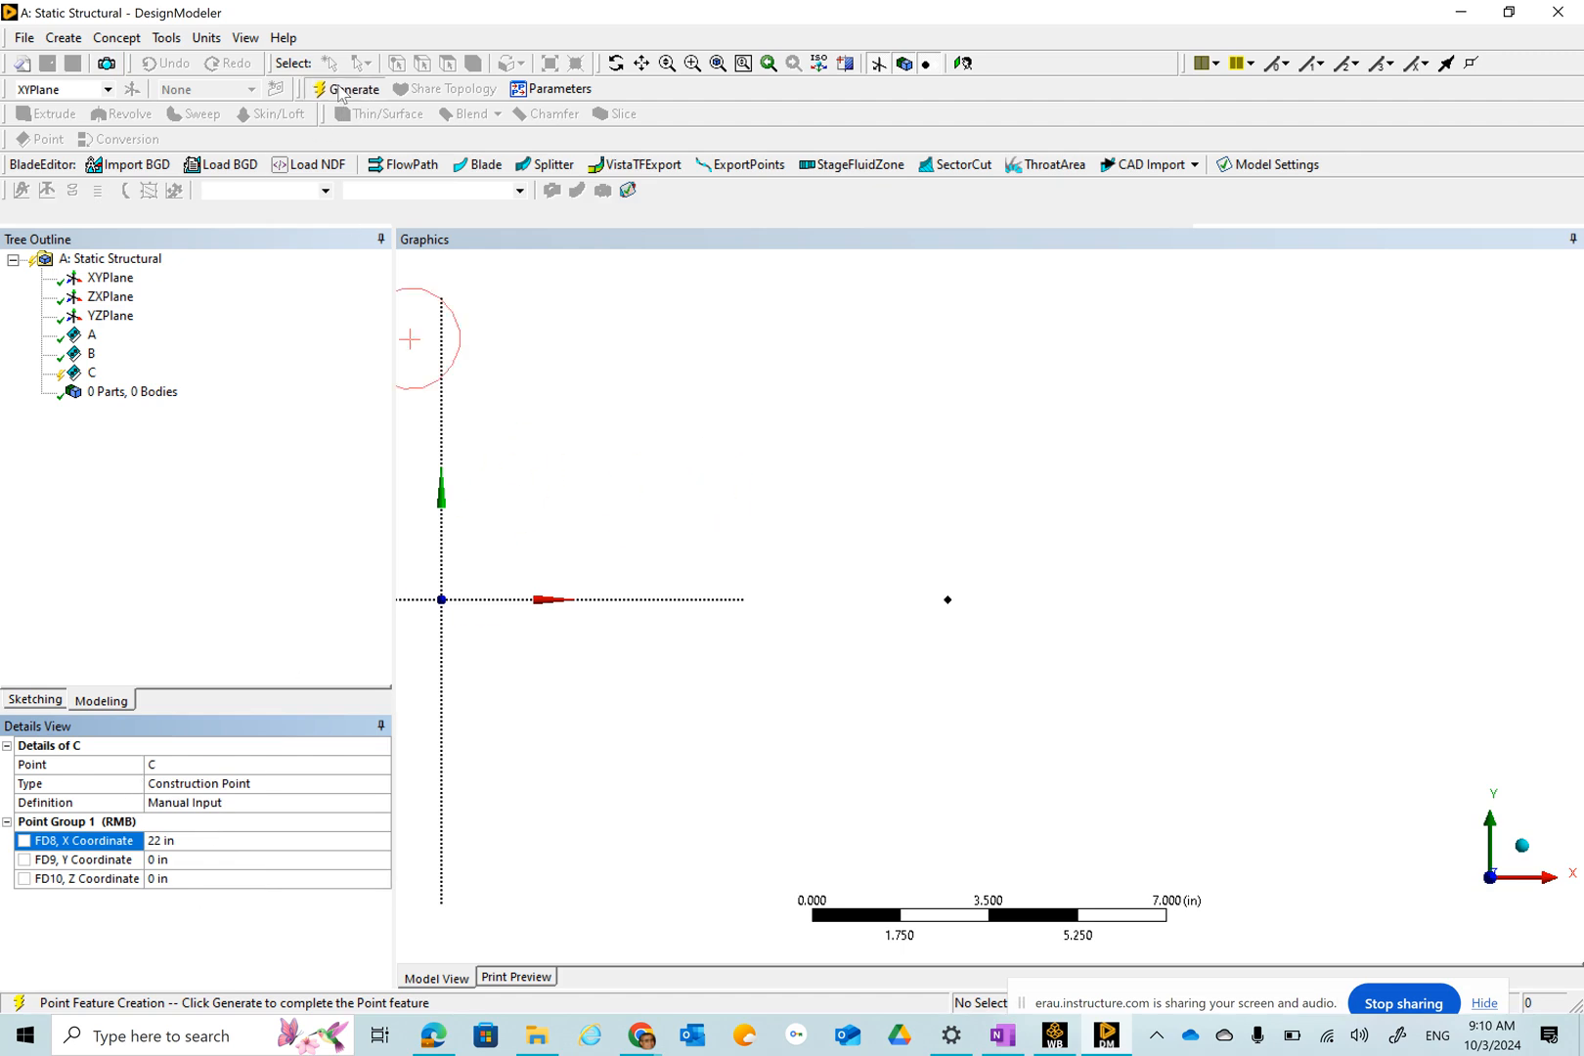
{"action": "left_click", "coordinate": [342, 89]}
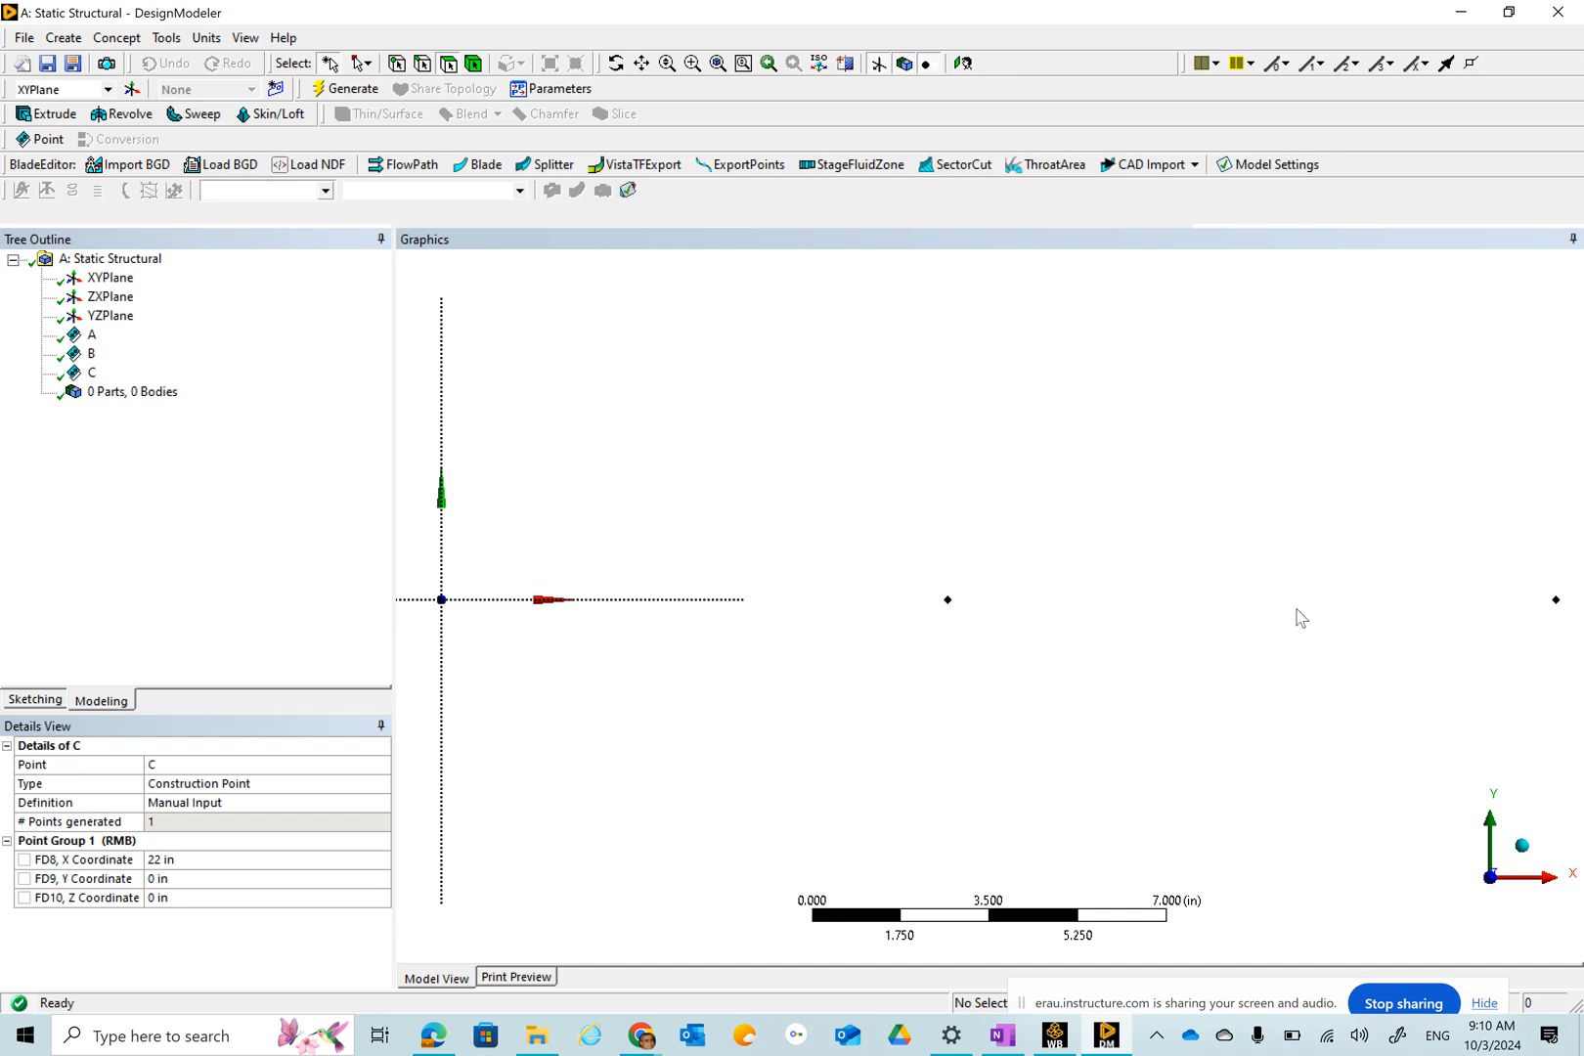
Create a Lines From Points feature named AB joining points A and B, apply the segment and generate it.
{"action": "scroll", "coordinate": [1182, 576], "scroll_direction": "down", "scroll_amount": 1}
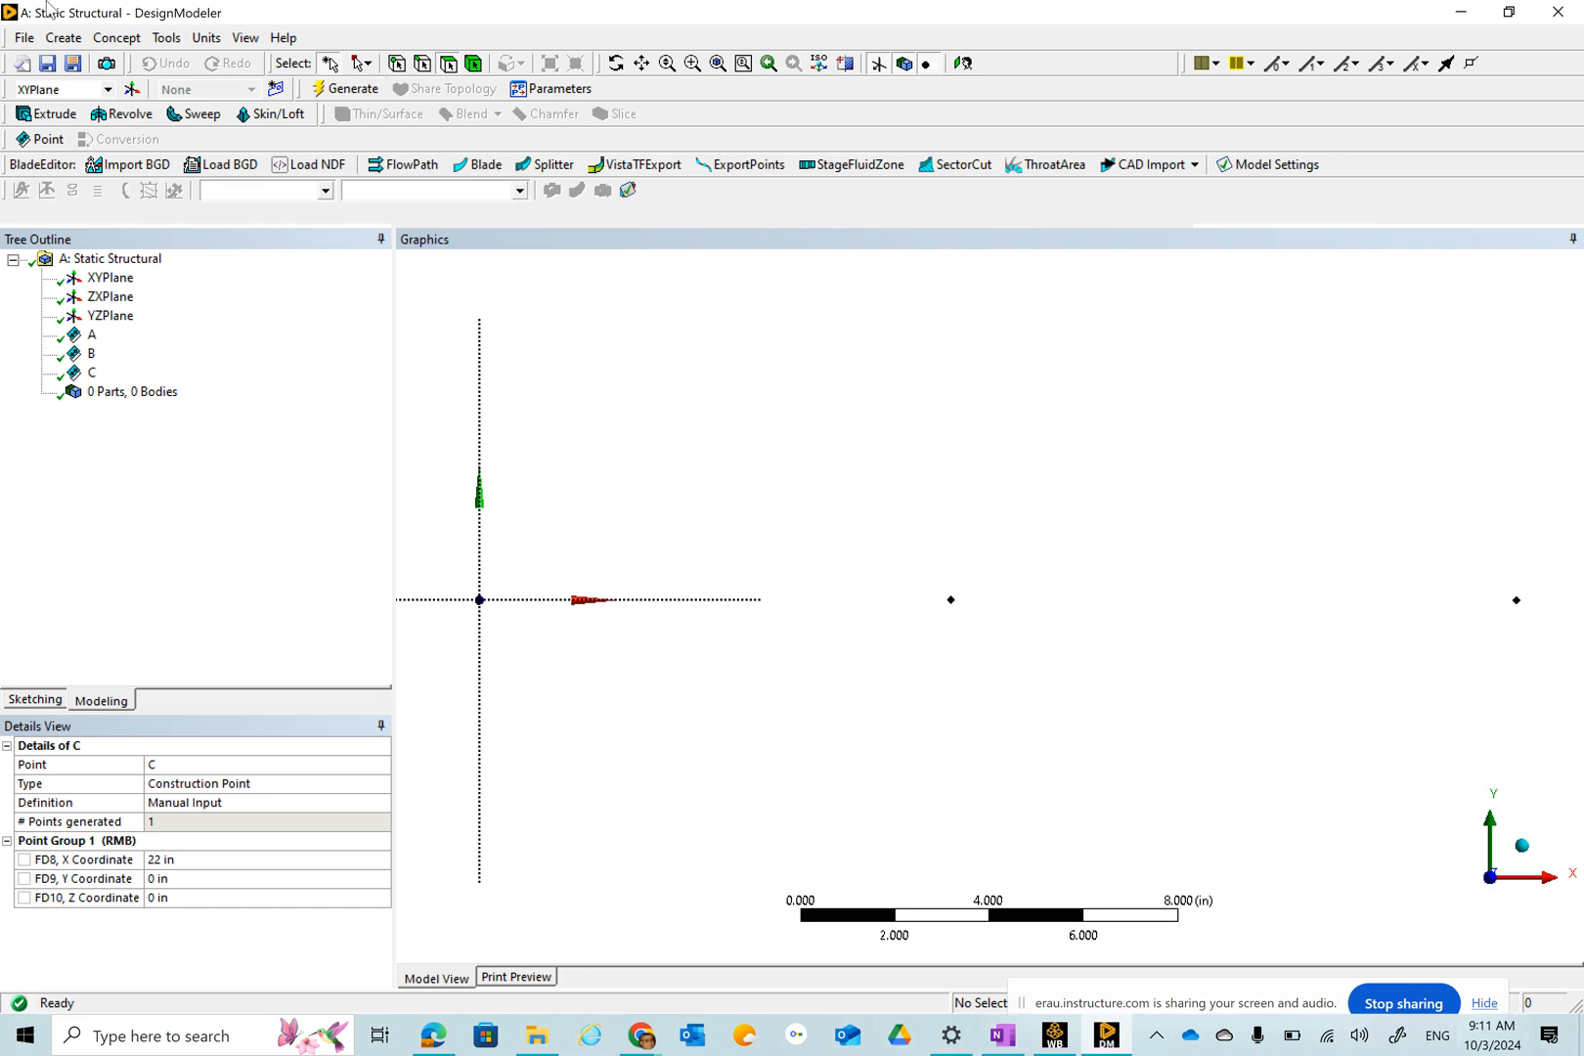
{"action": "left_click", "coordinate": [116, 38]}
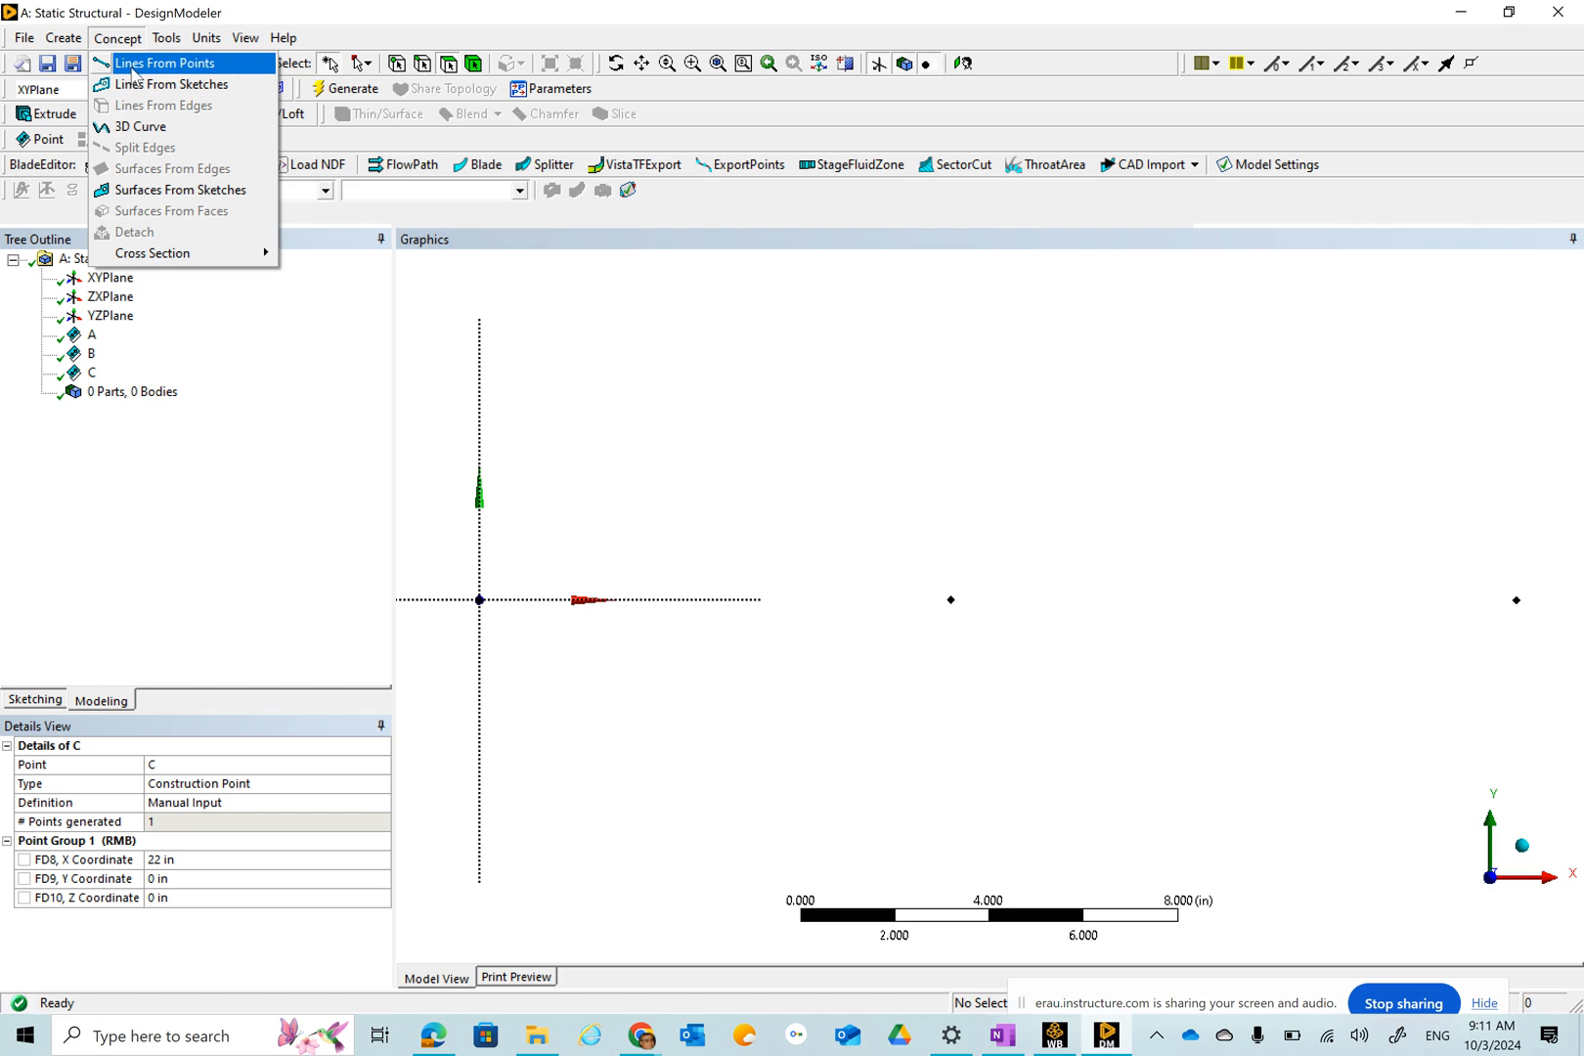
{"action": "left_click", "coordinate": [134, 64]}
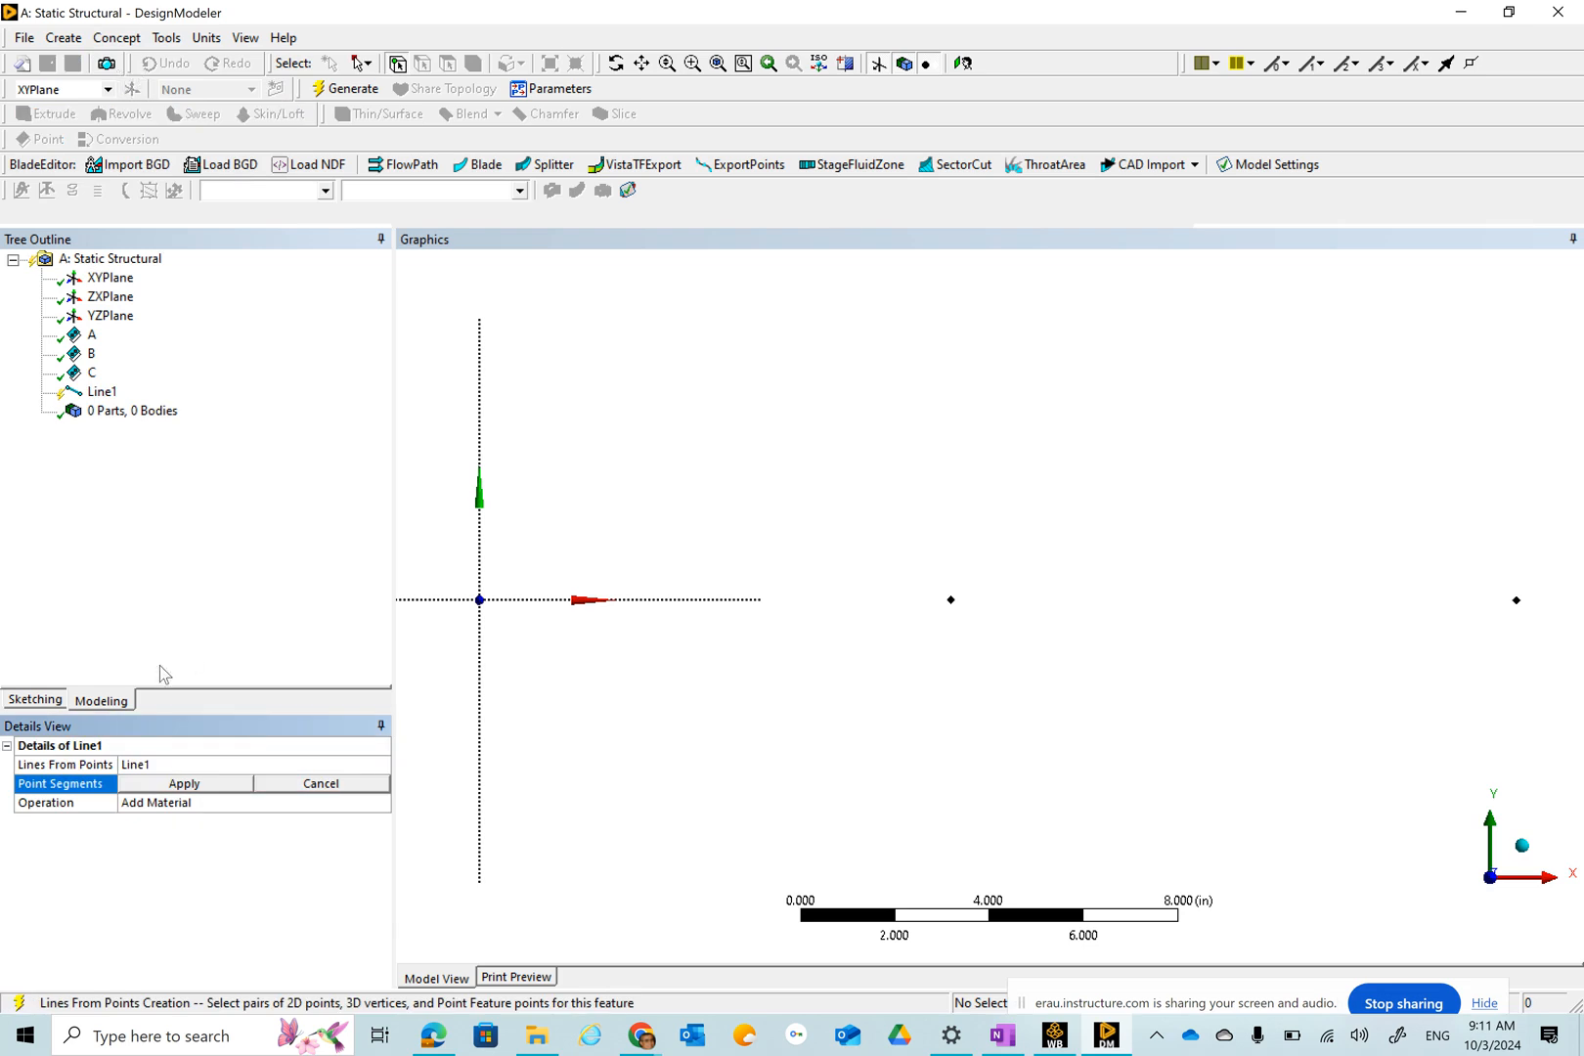
{"action": "left_click", "coordinate": [167, 765]}
{"action": "type", "text": "AB"}
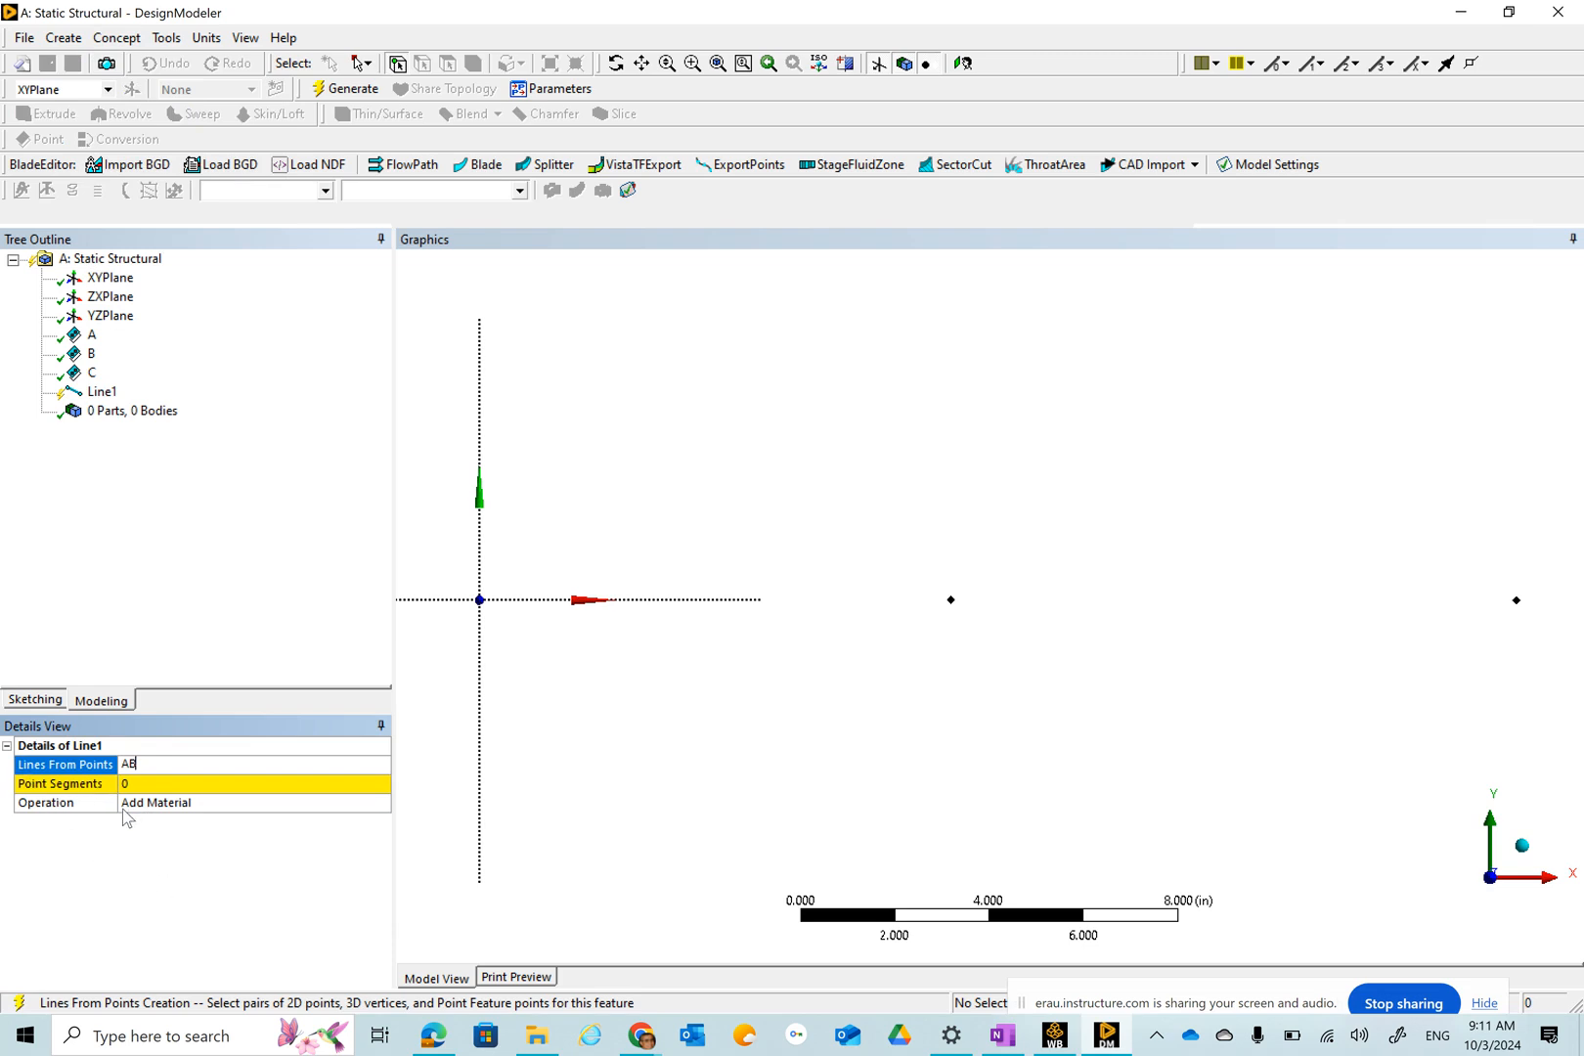
{"action": "key", "text": "Return"}
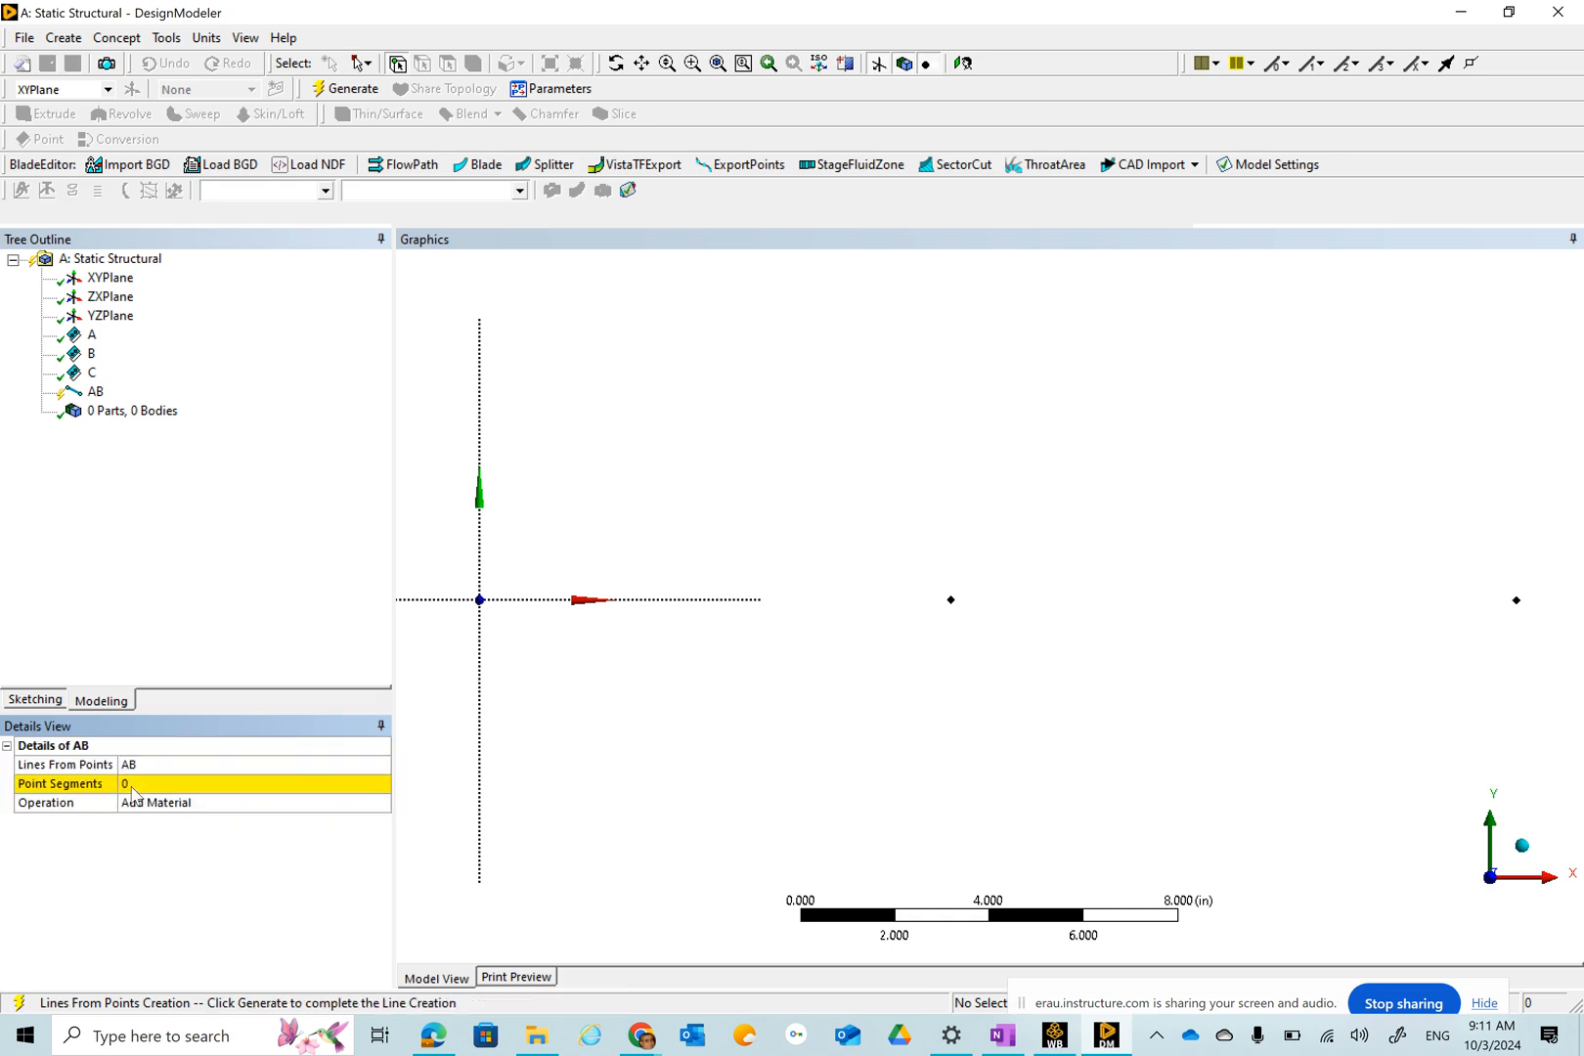
{"action": "left_click", "coordinate": [135, 786]}
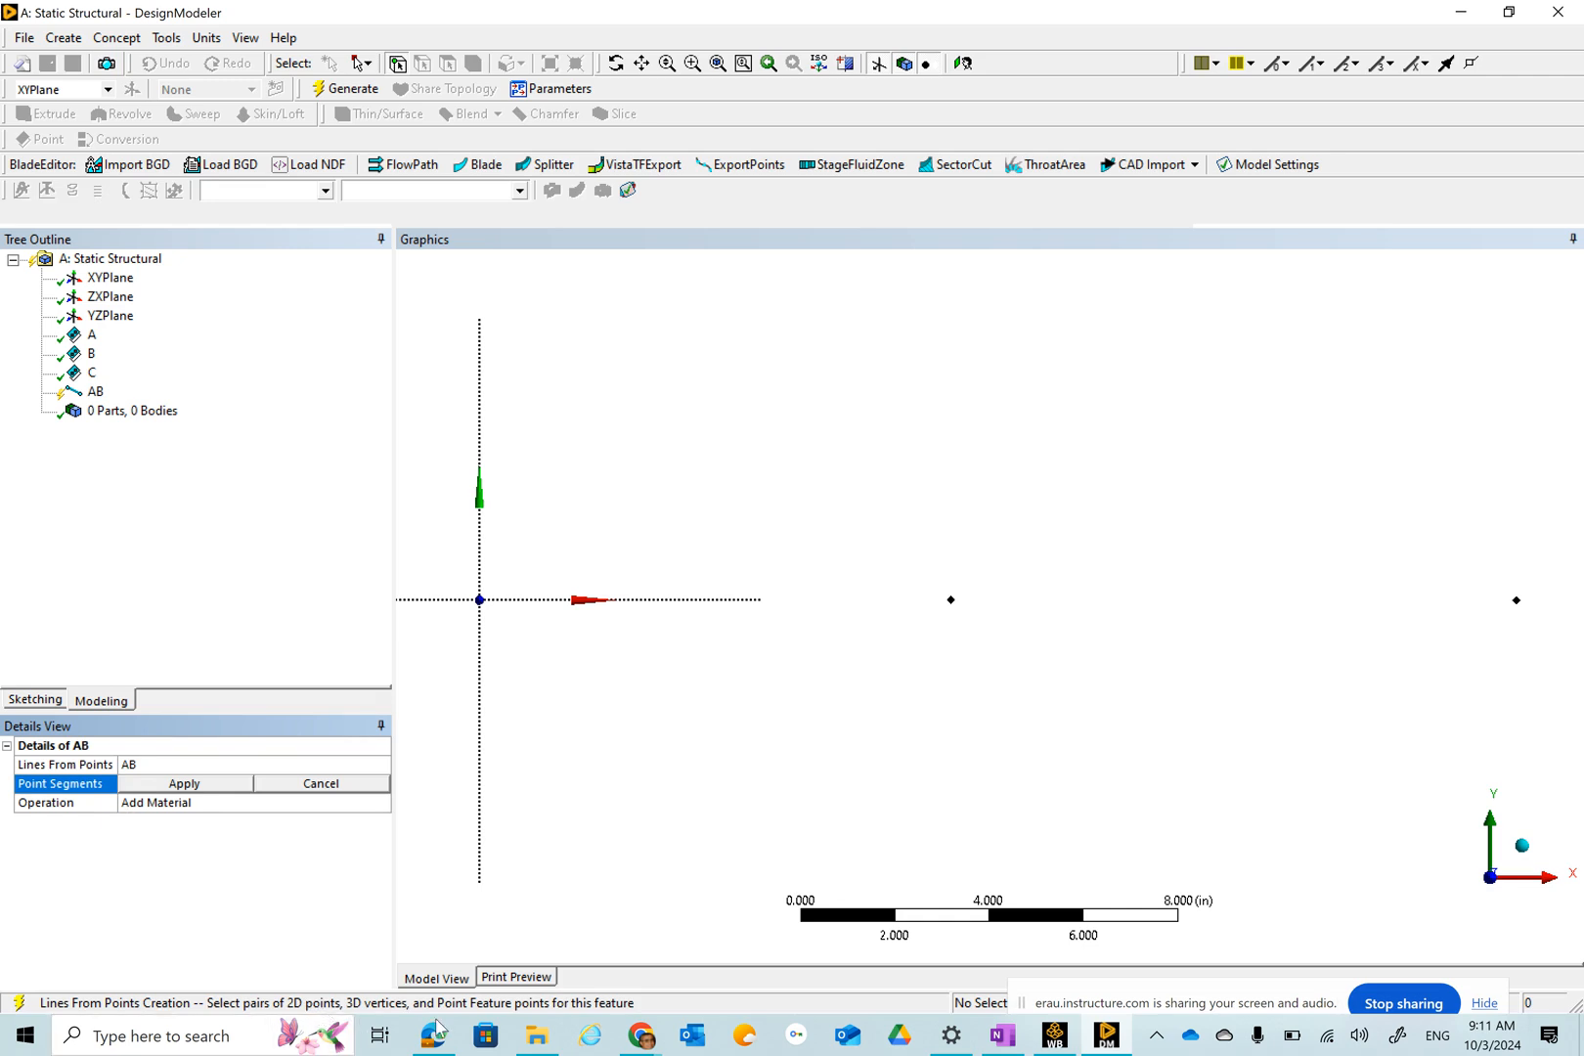
{"action": "mouse_move", "coordinate": [448, 1032]}
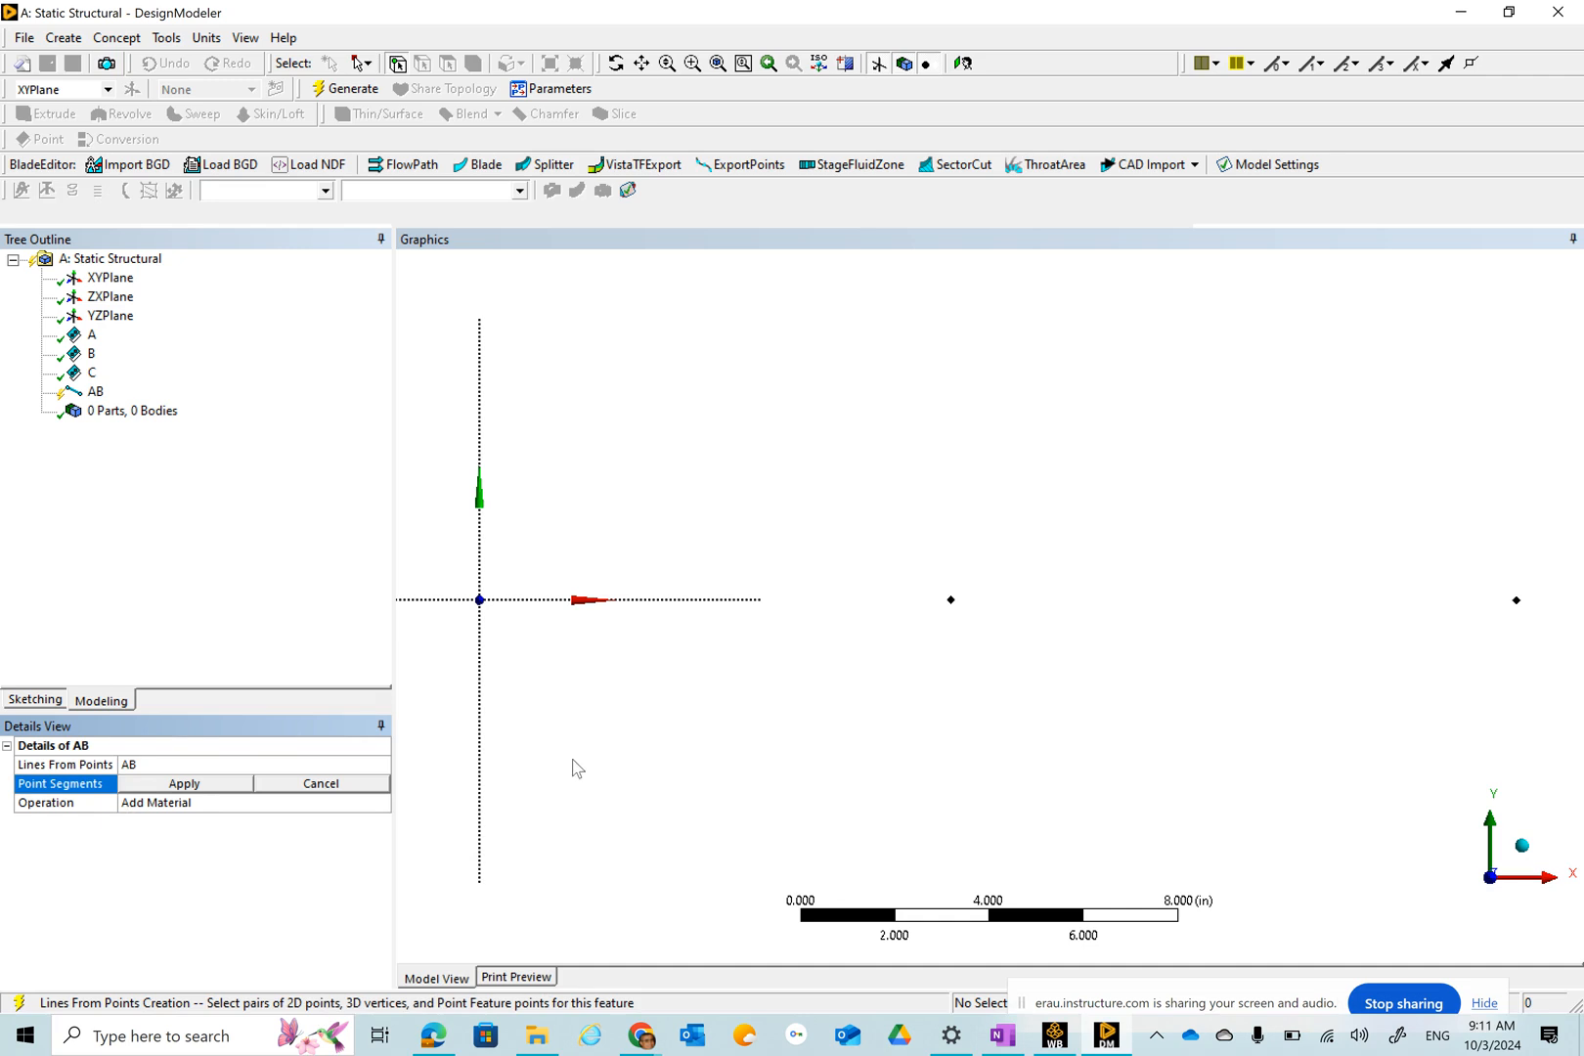
{"action": "left_click", "coordinate": [480, 600]}
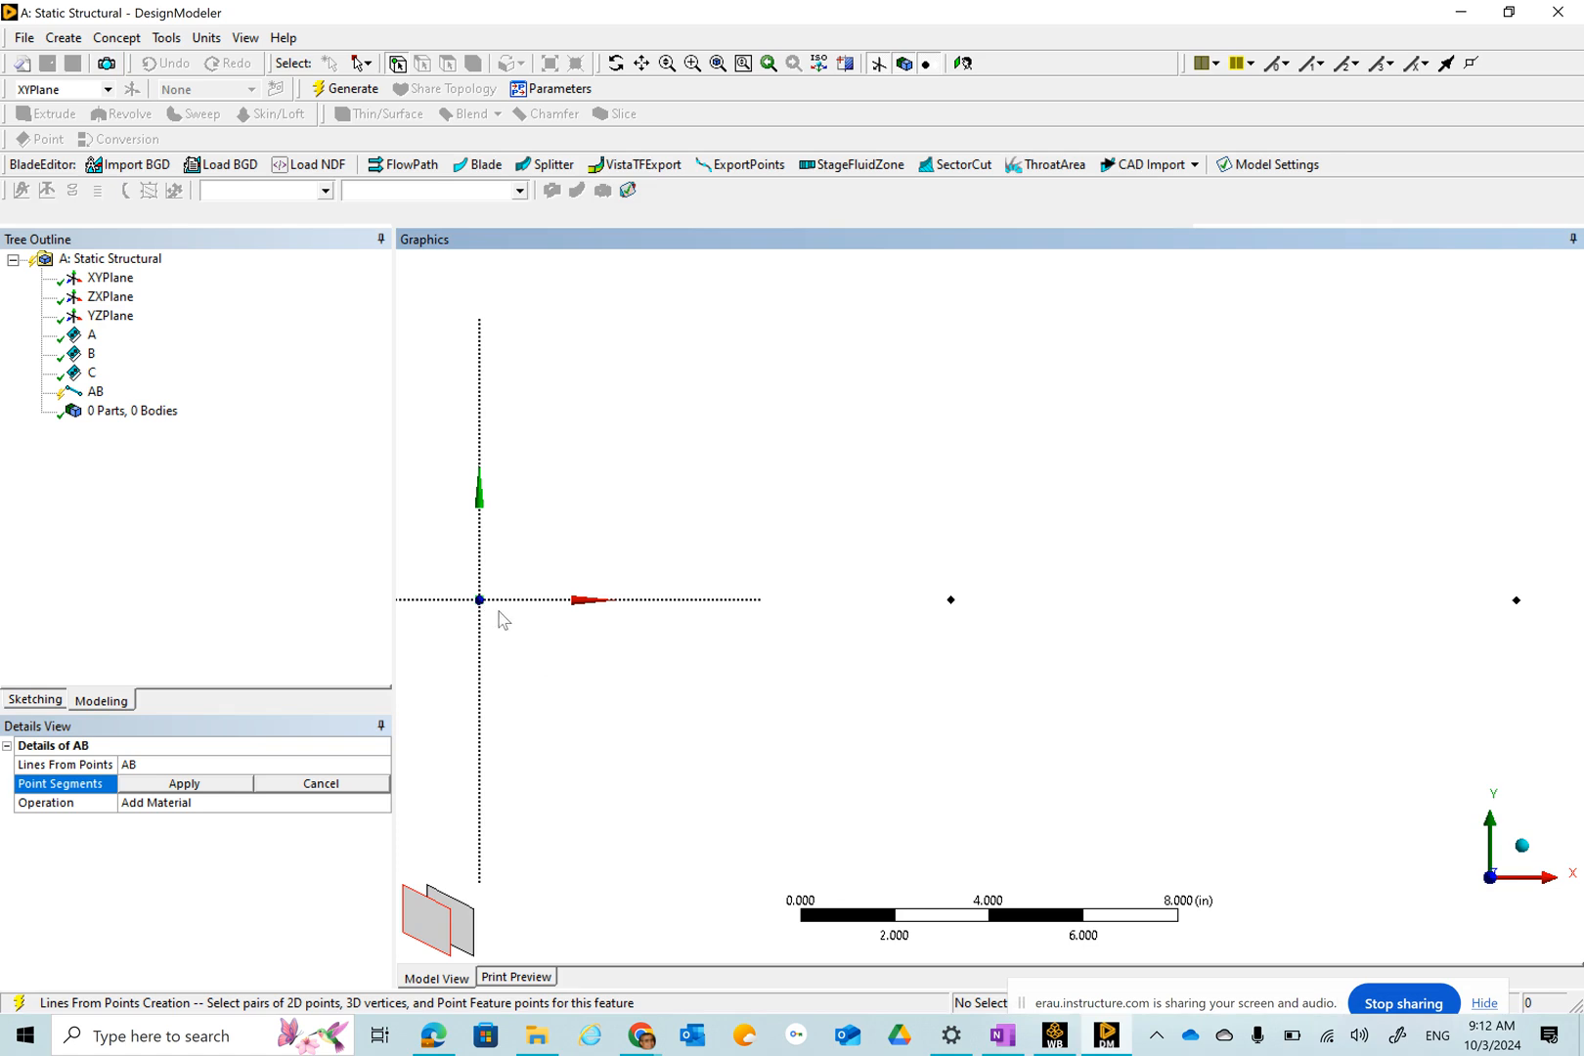
{"action": "left_click", "coordinate": [950, 600]}
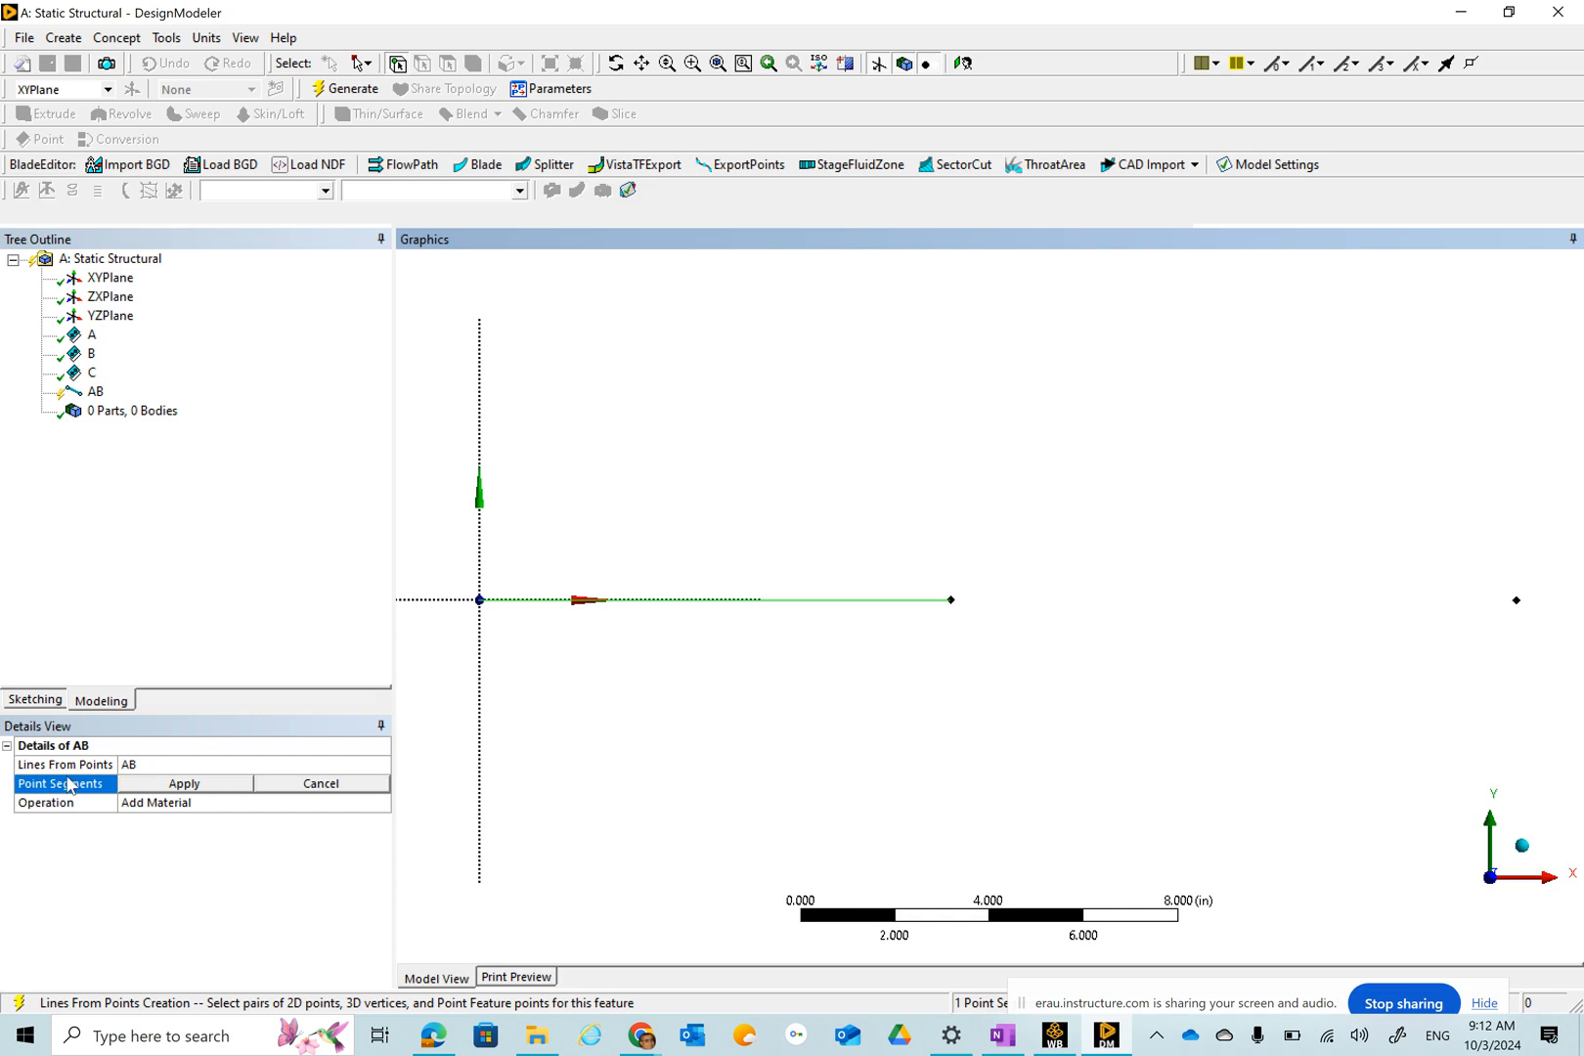
{"action": "left_click", "coordinate": [194, 785]}
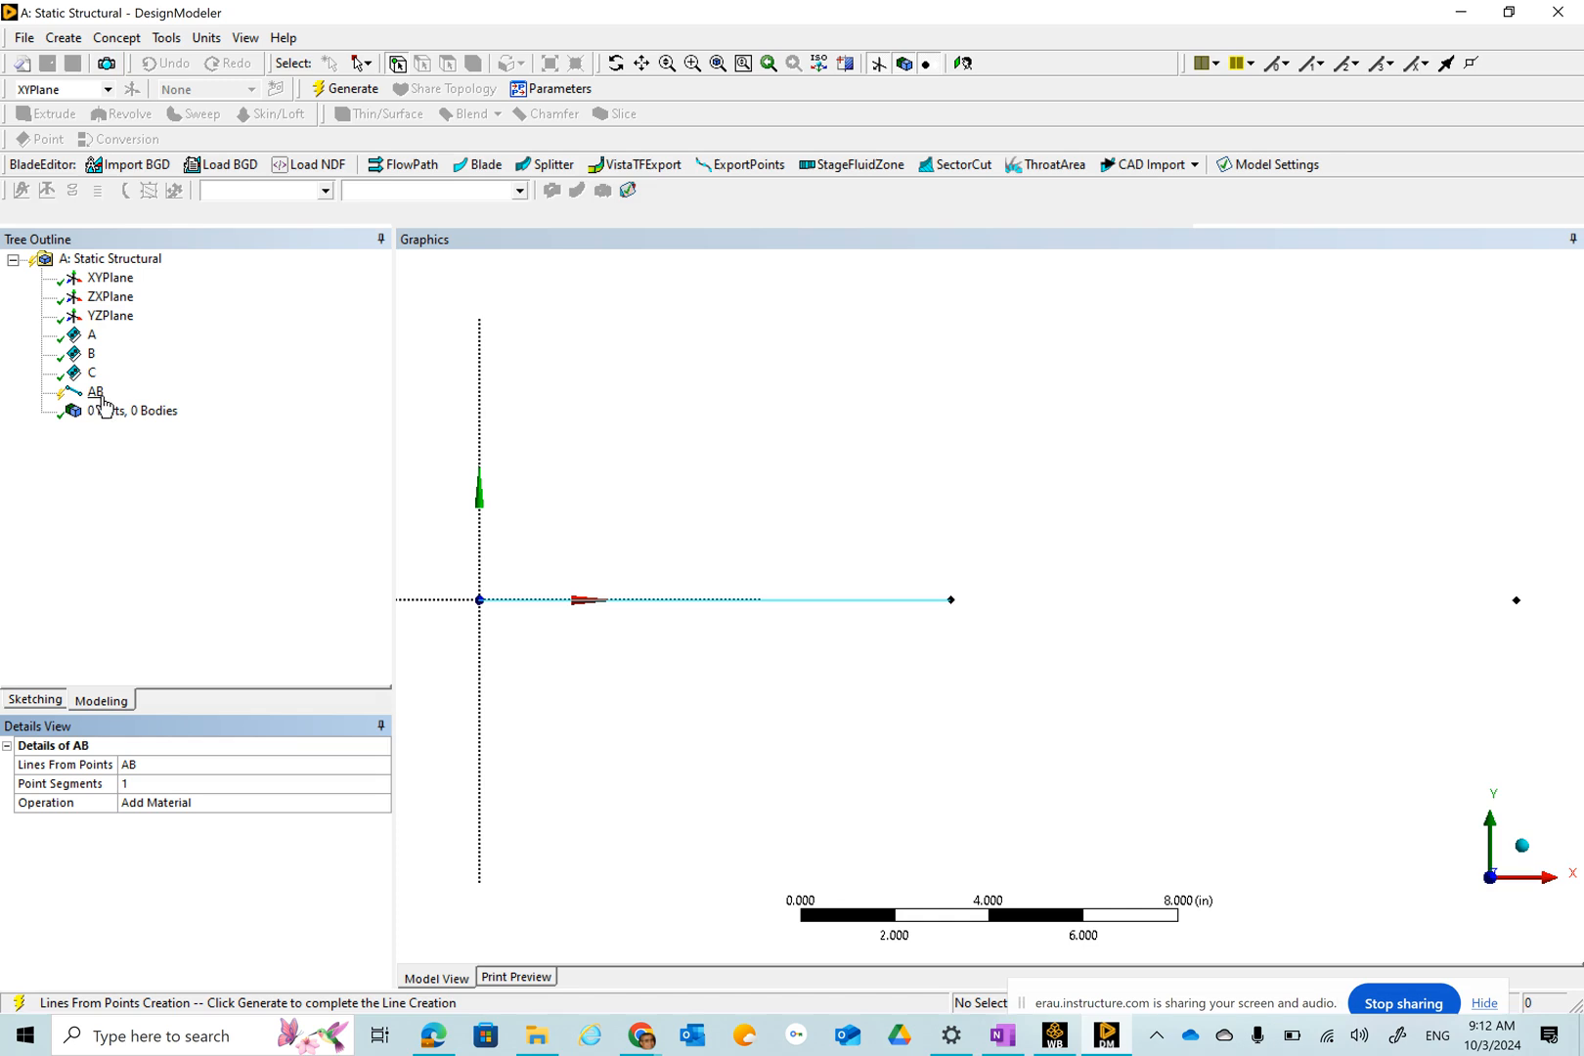
{"action": "left_click", "coordinate": [344, 90]}
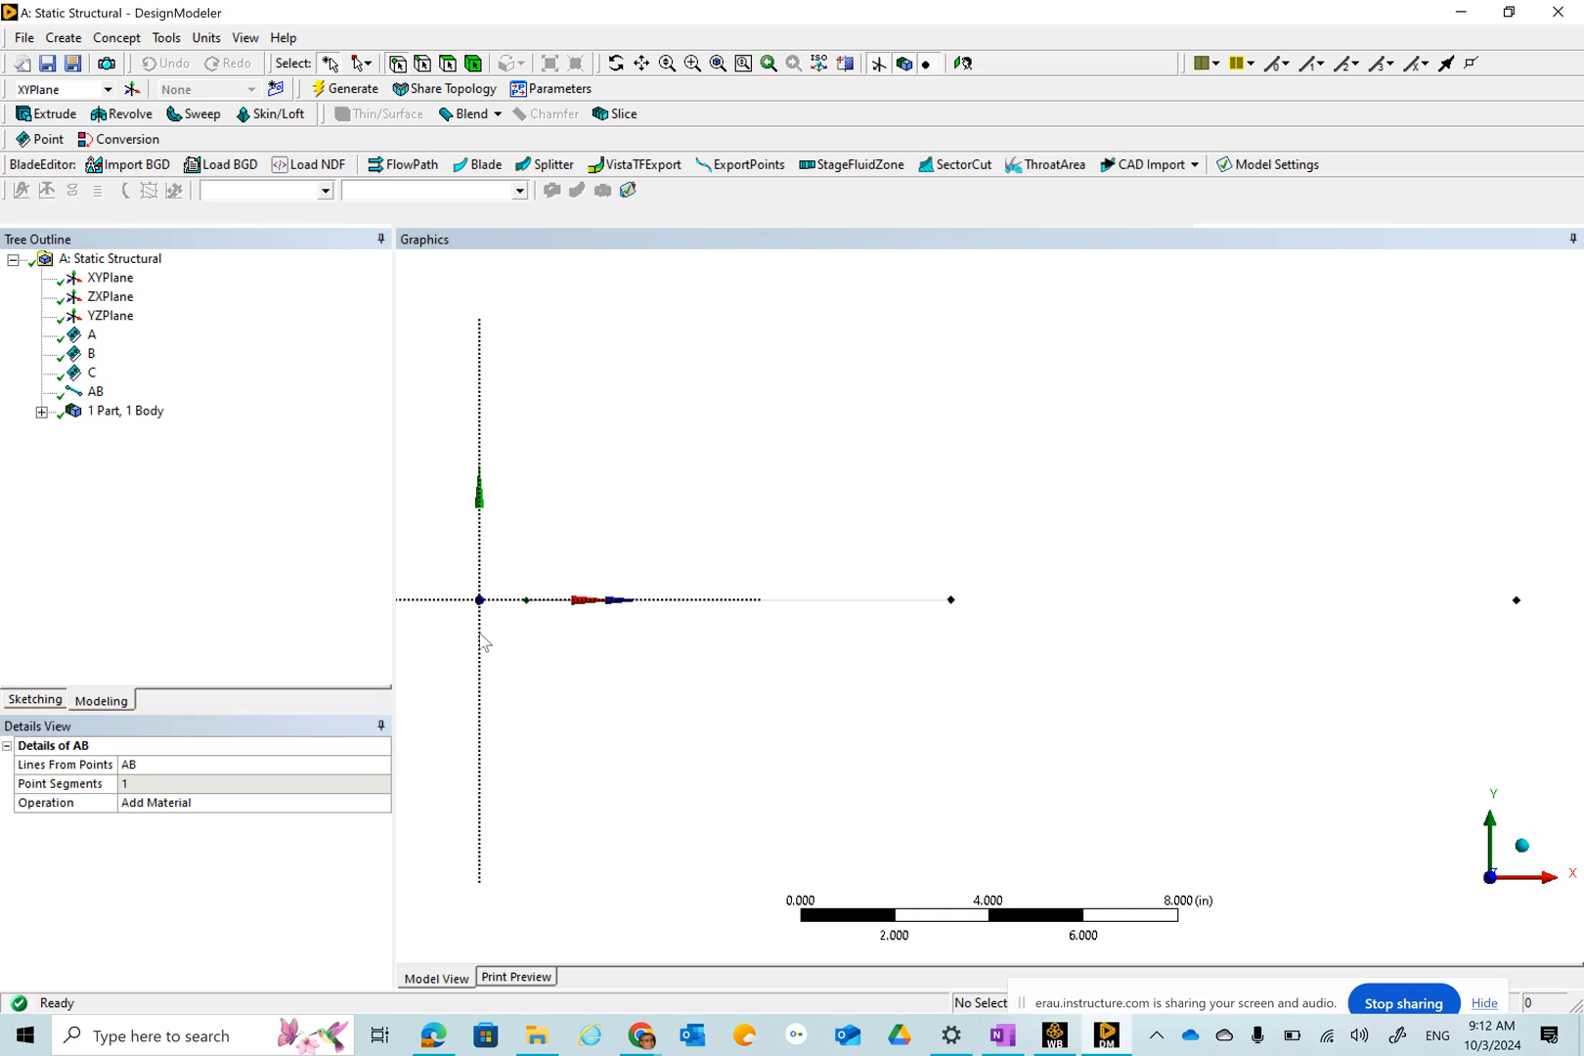
Expand the part branch and select the line body to check its details.
{"action": "left_click", "coordinate": [42, 412]}
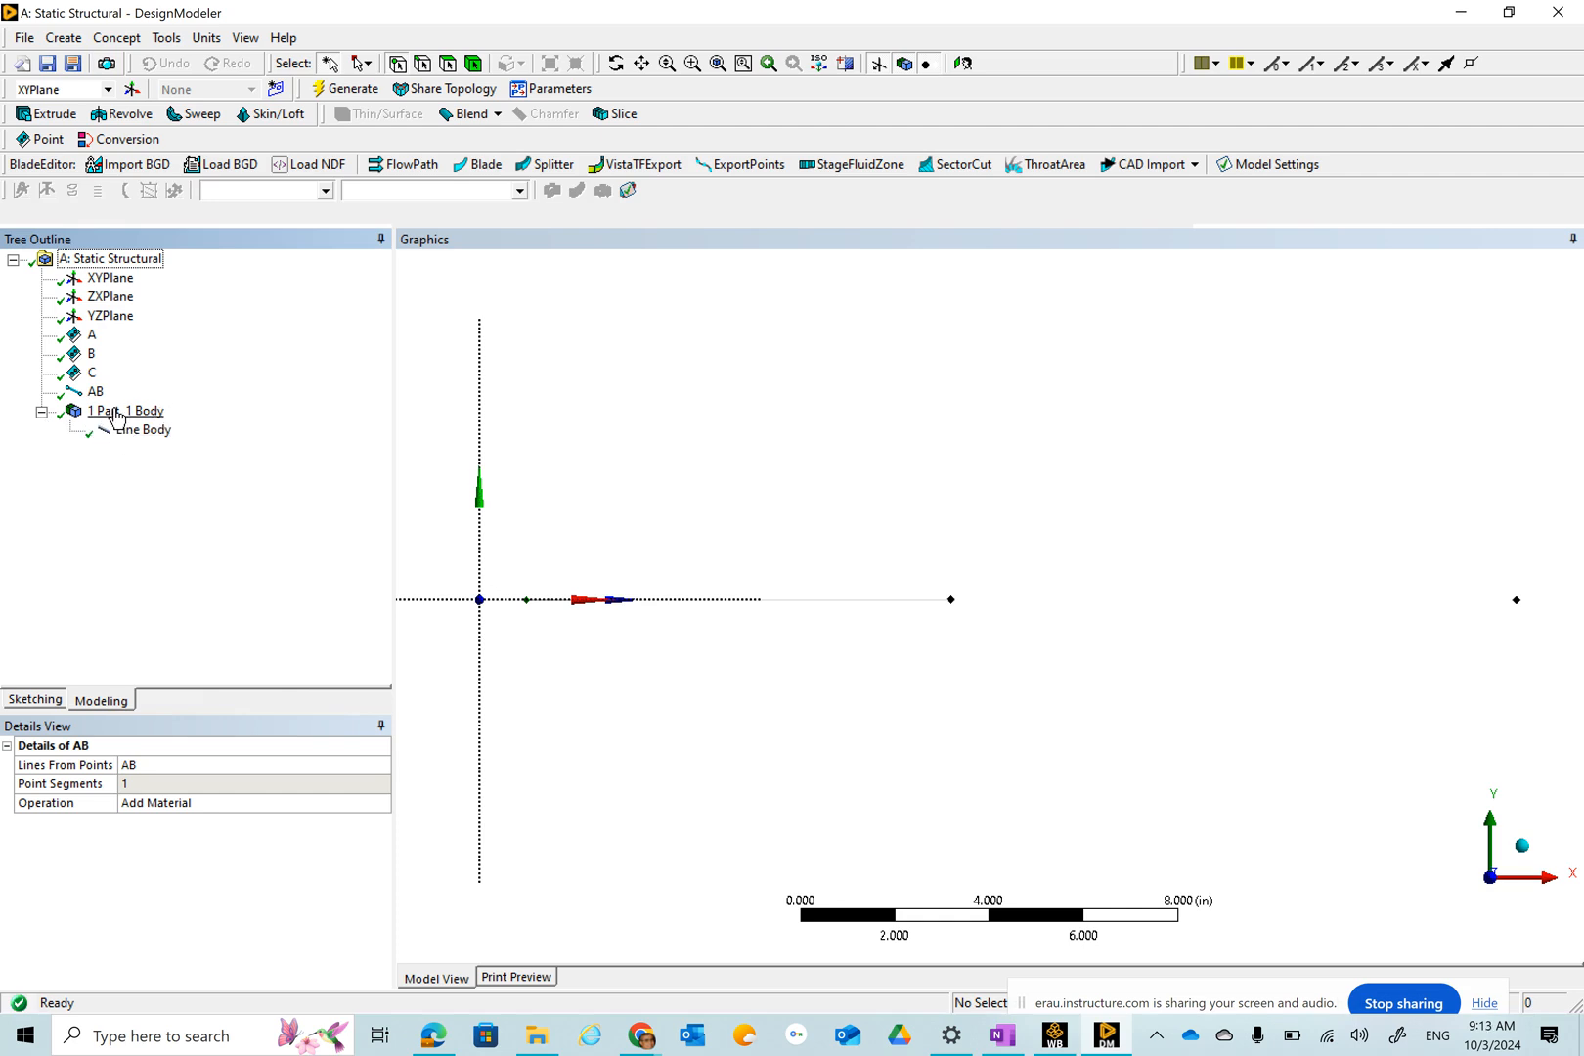
{"action": "left_click", "coordinate": [145, 431]}
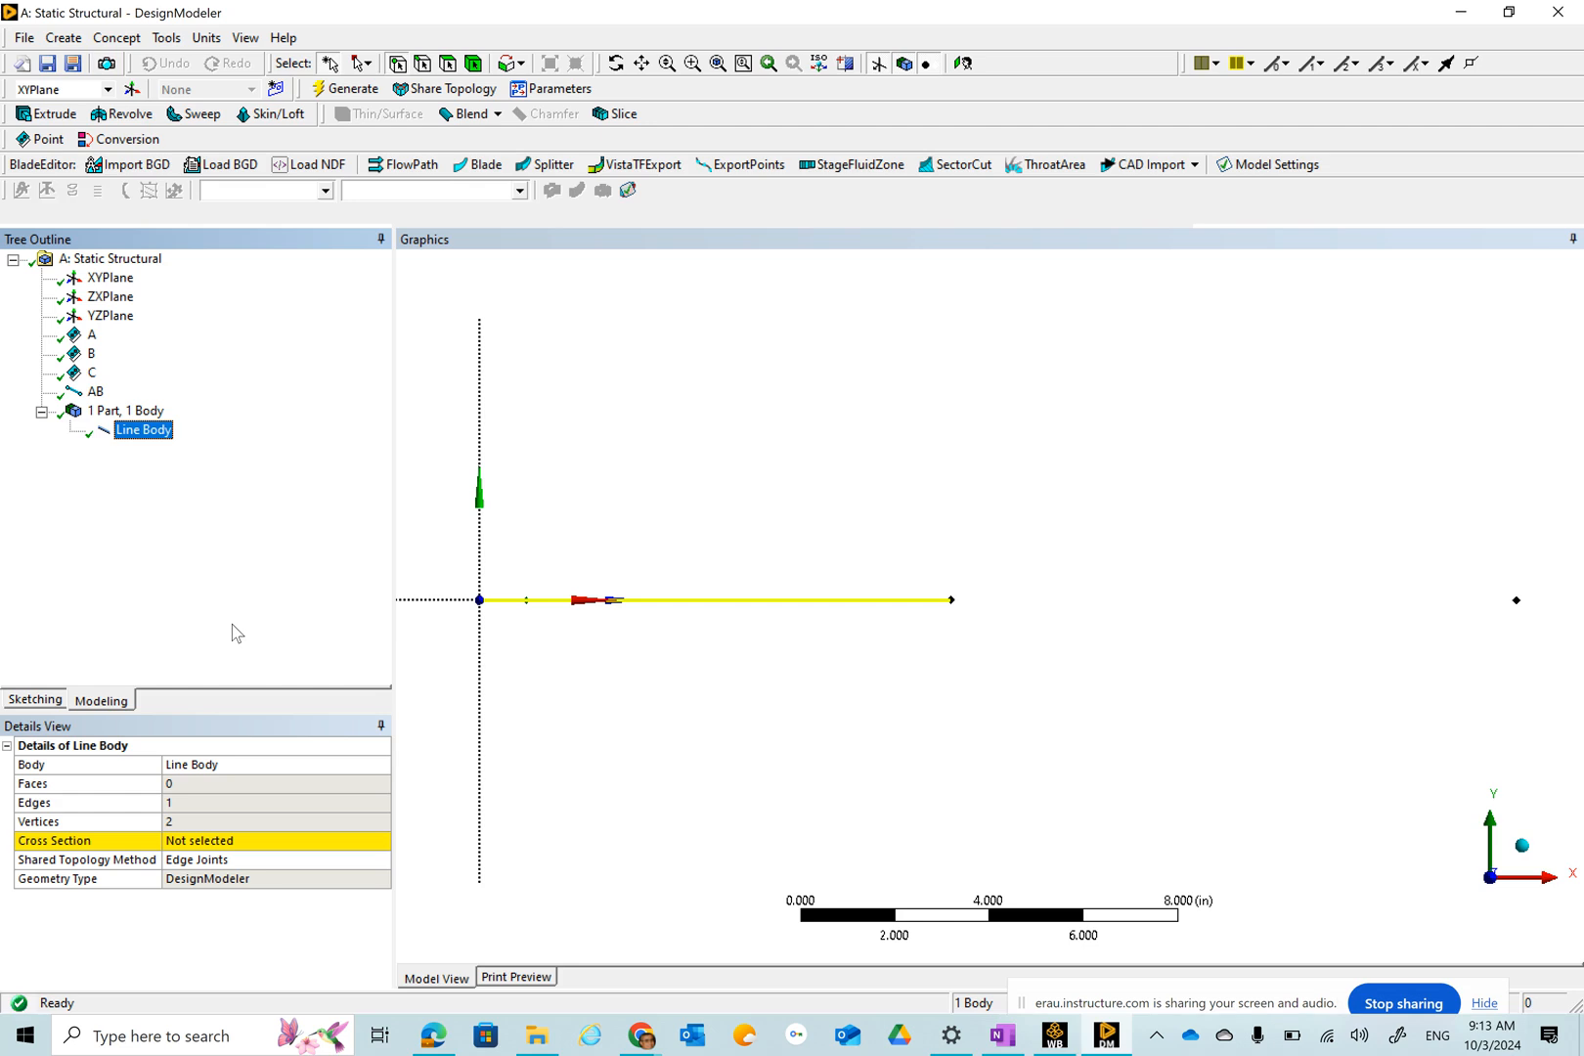
Create a Lines From Points feature named BC joining points B and C and apply the segment.
{"action": "left_click", "coordinate": [116, 37]}
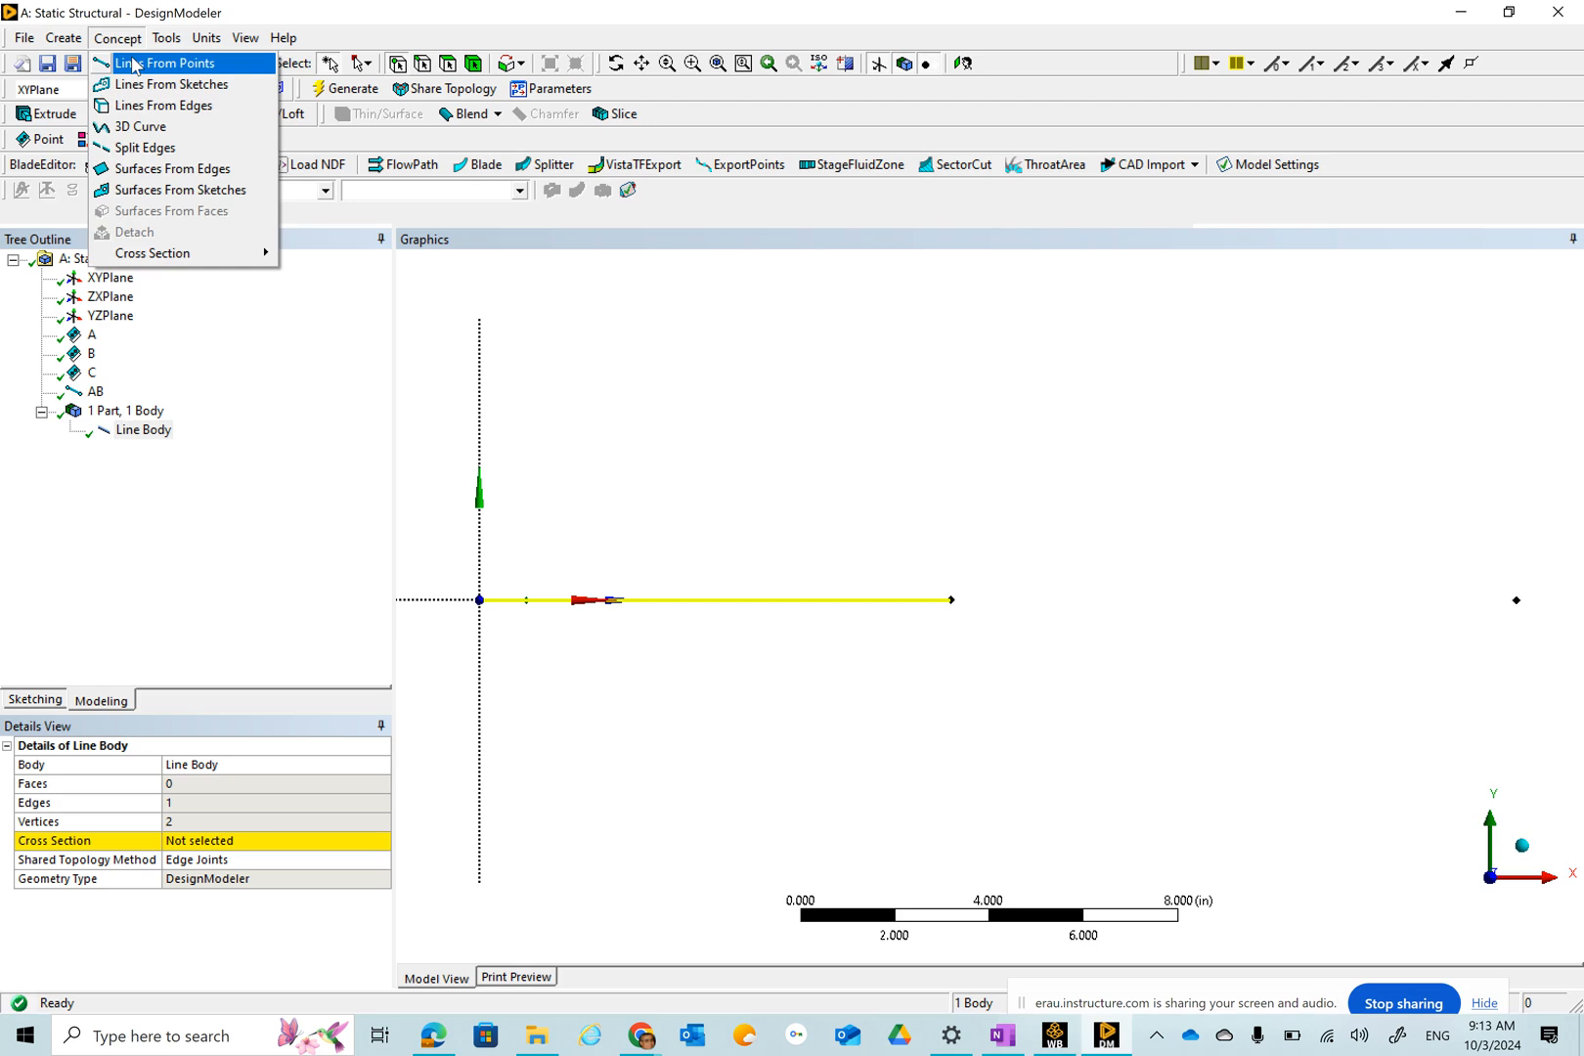
{"action": "left_click", "coordinate": [134, 65]}
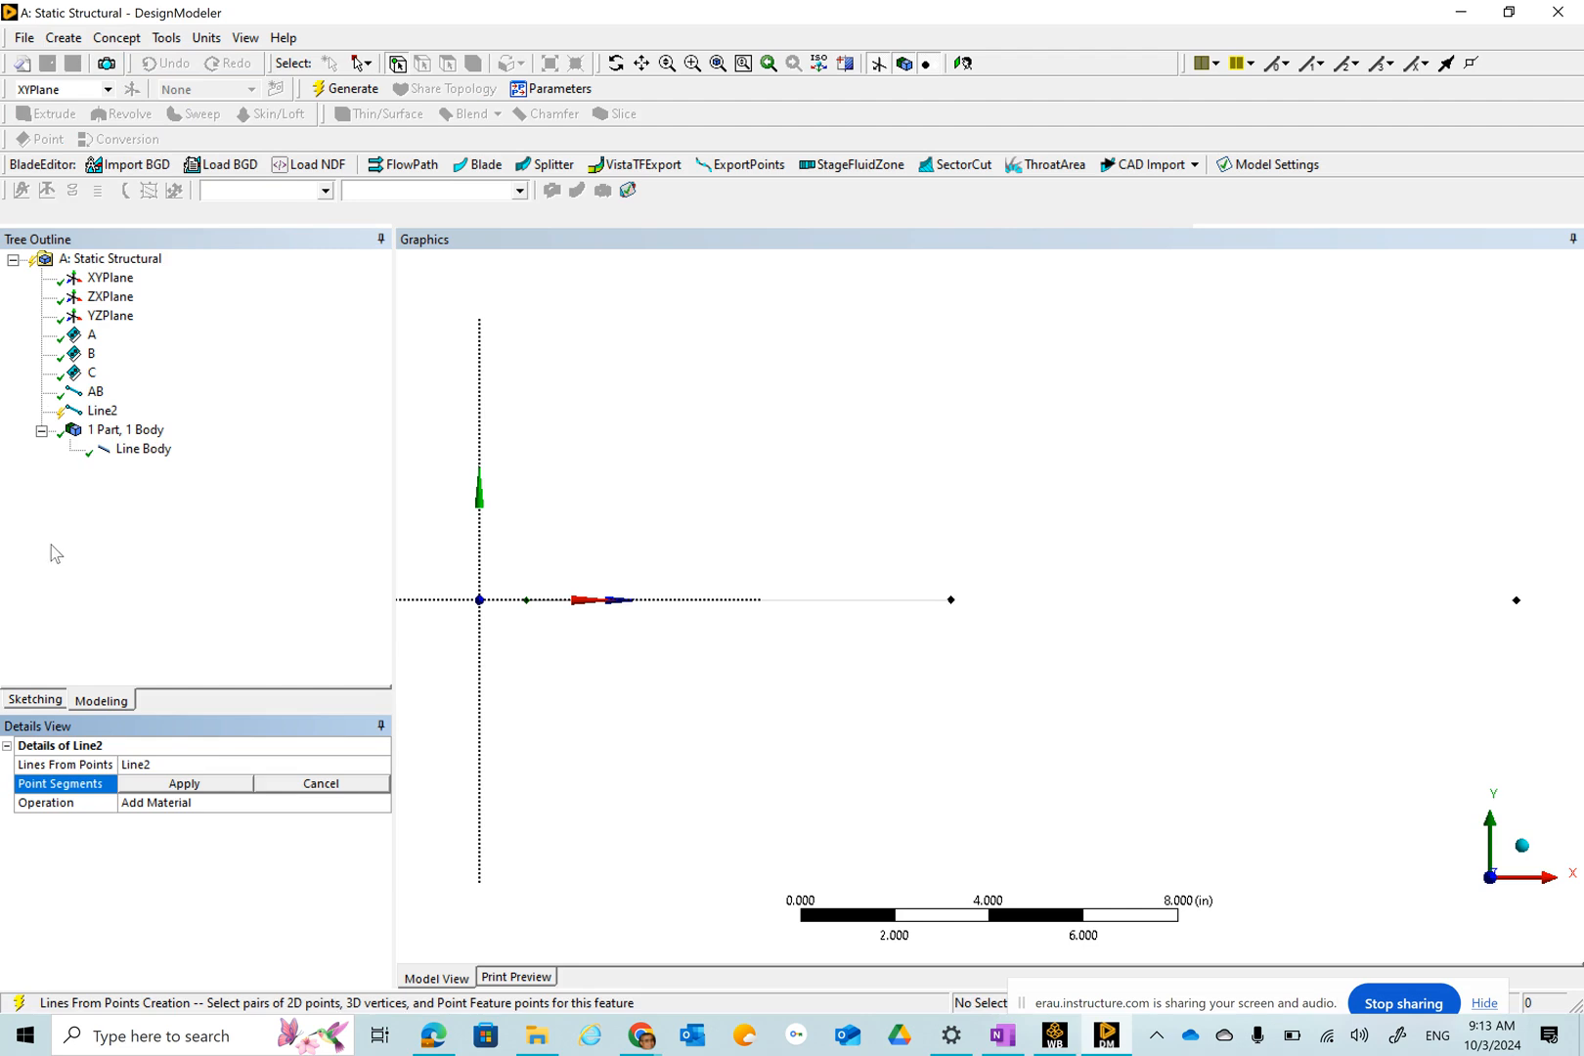
{"action": "left_click", "coordinate": [169, 759]}
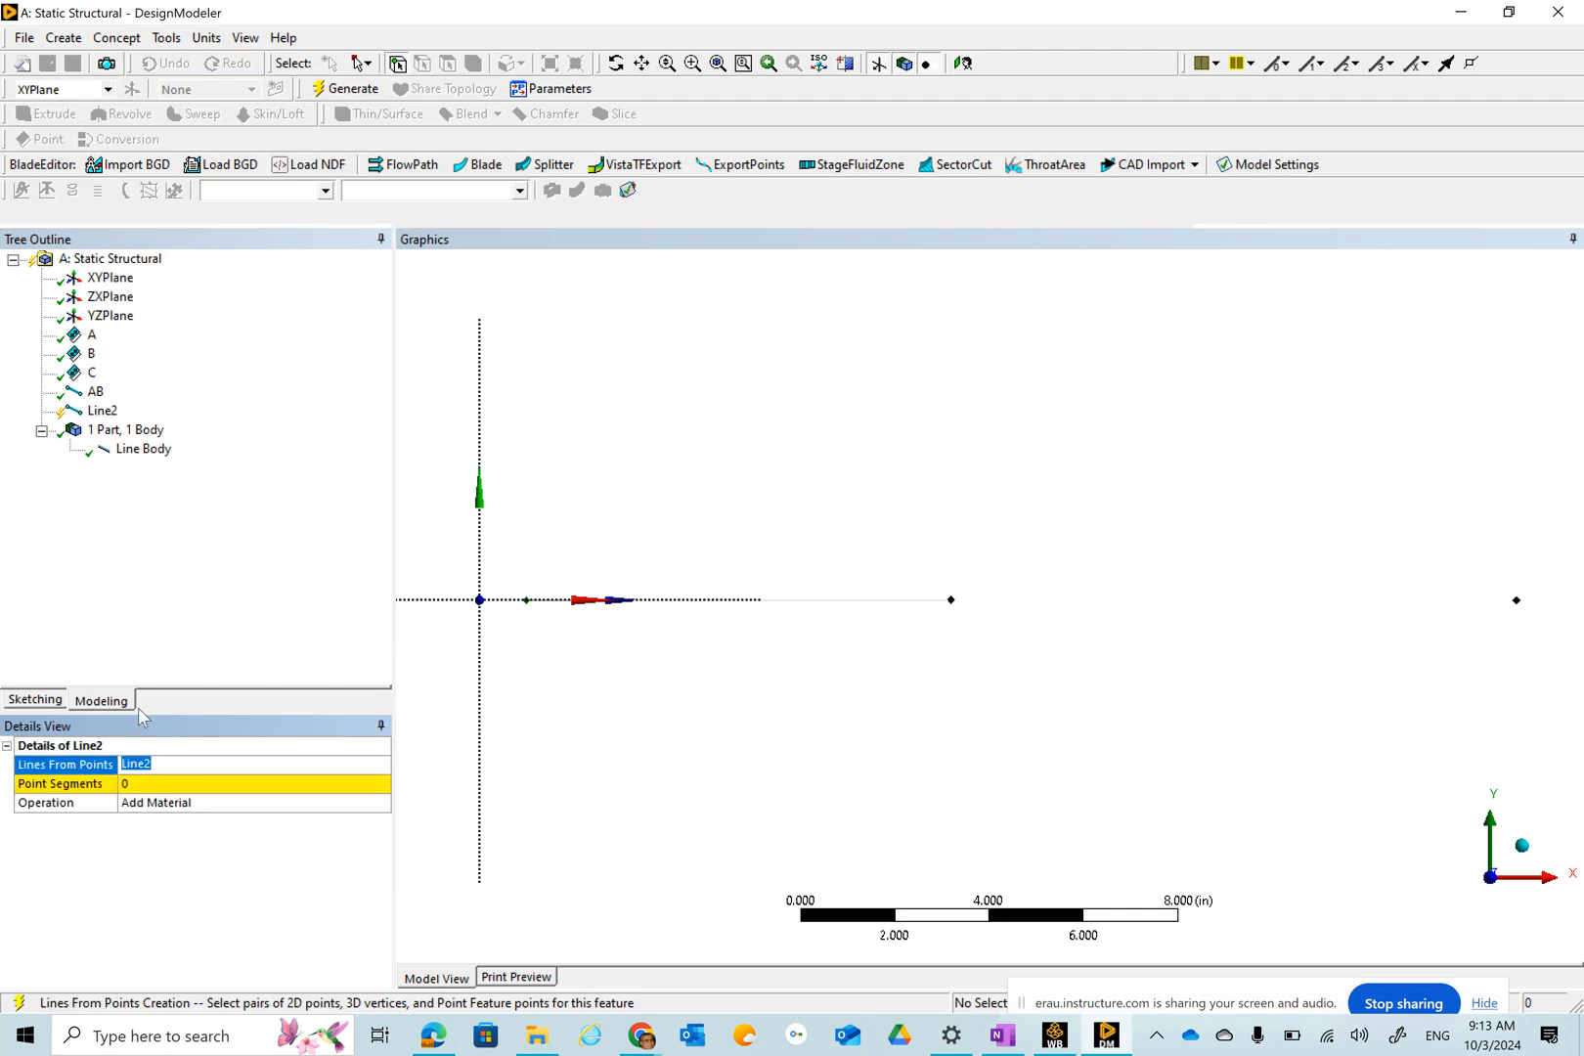
{"action": "type", "text": "BC"}
{"action": "left_click", "coordinate": [149, 784]}
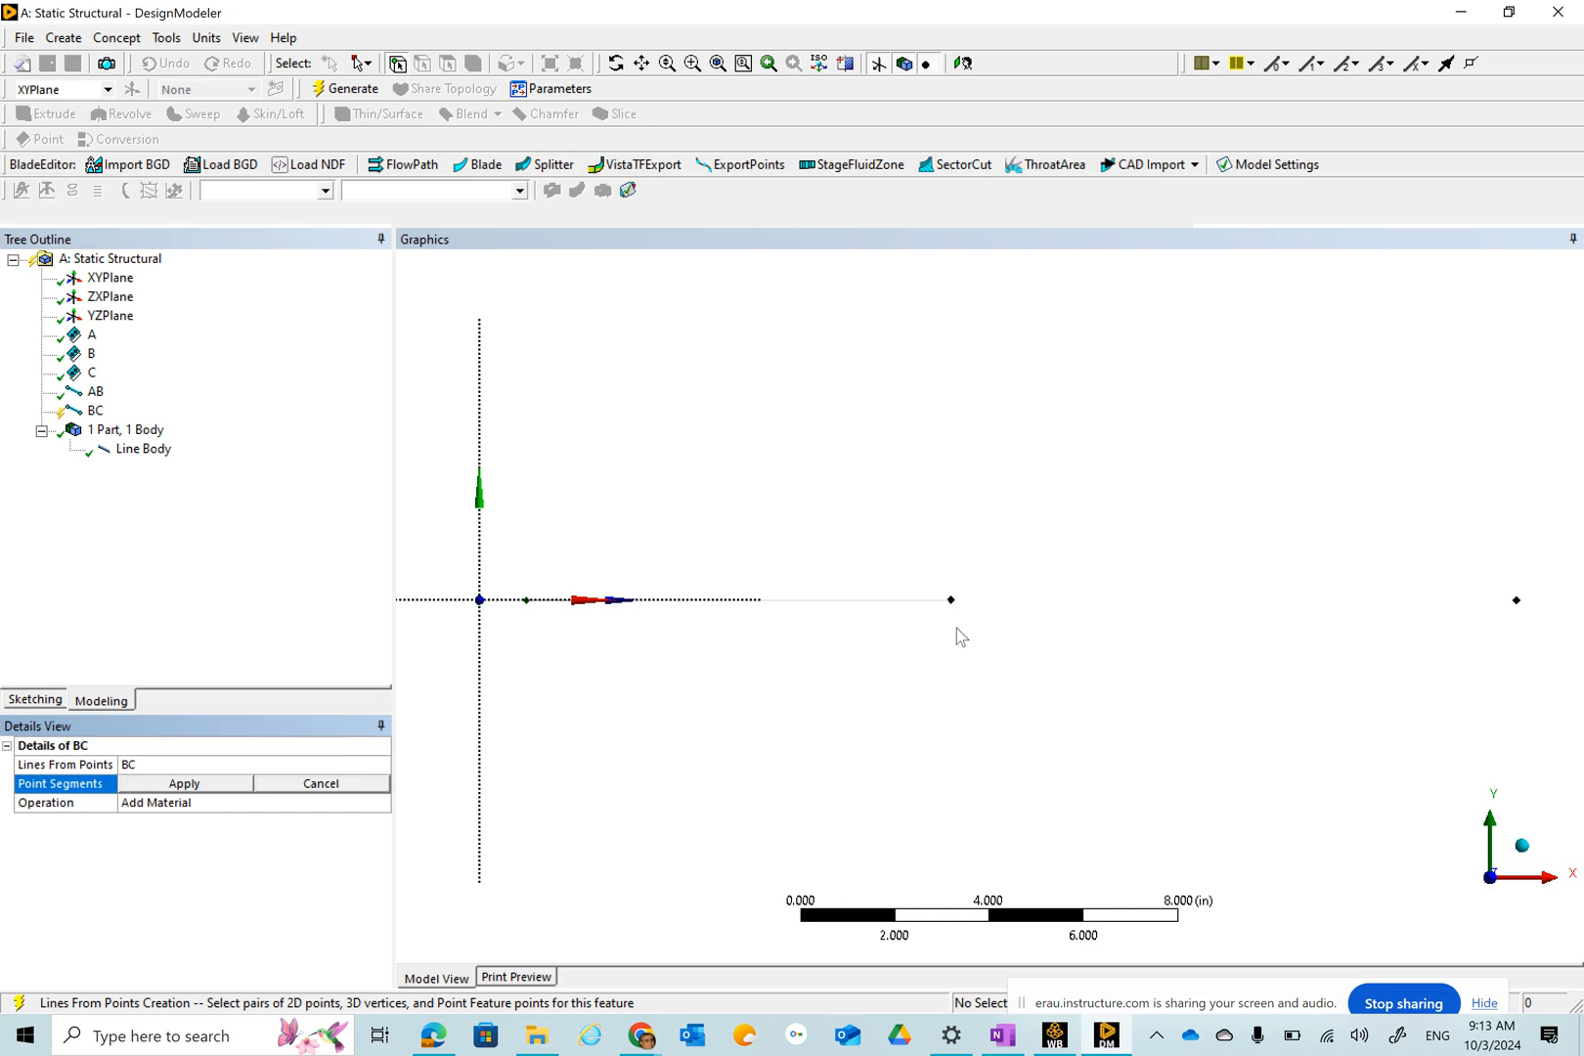
{"action": "left_click", "coordinate": [951, 600]}
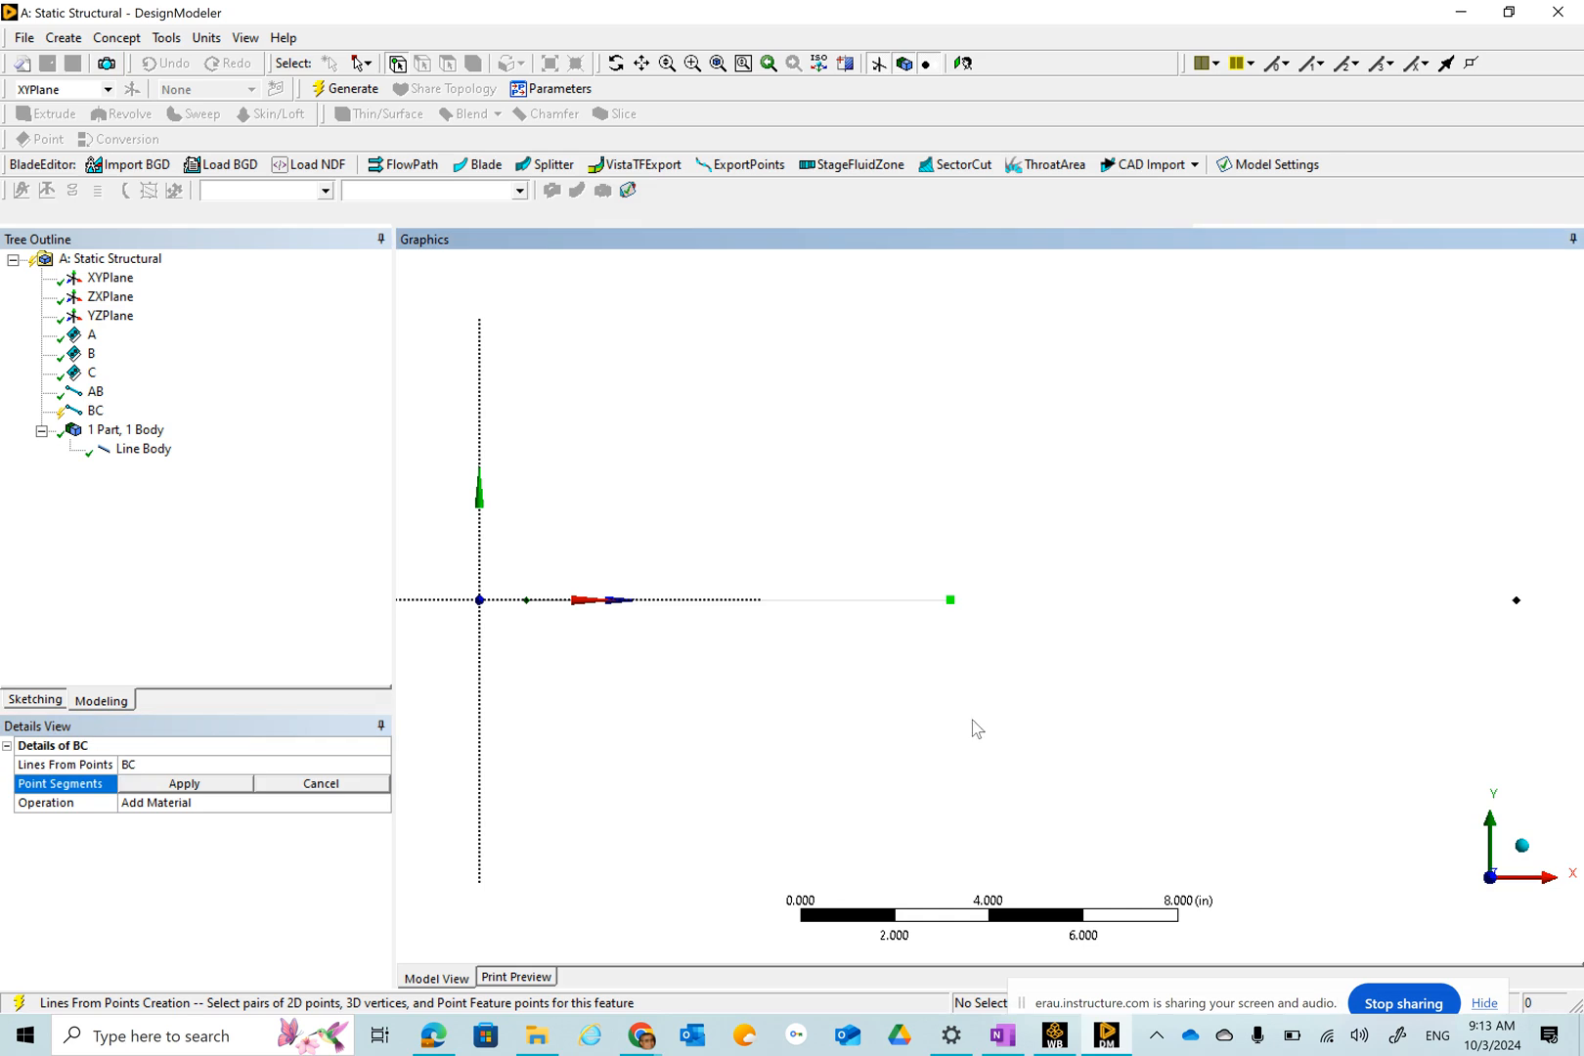
{"action": "left_click", "coordinate": [1517, 601]}
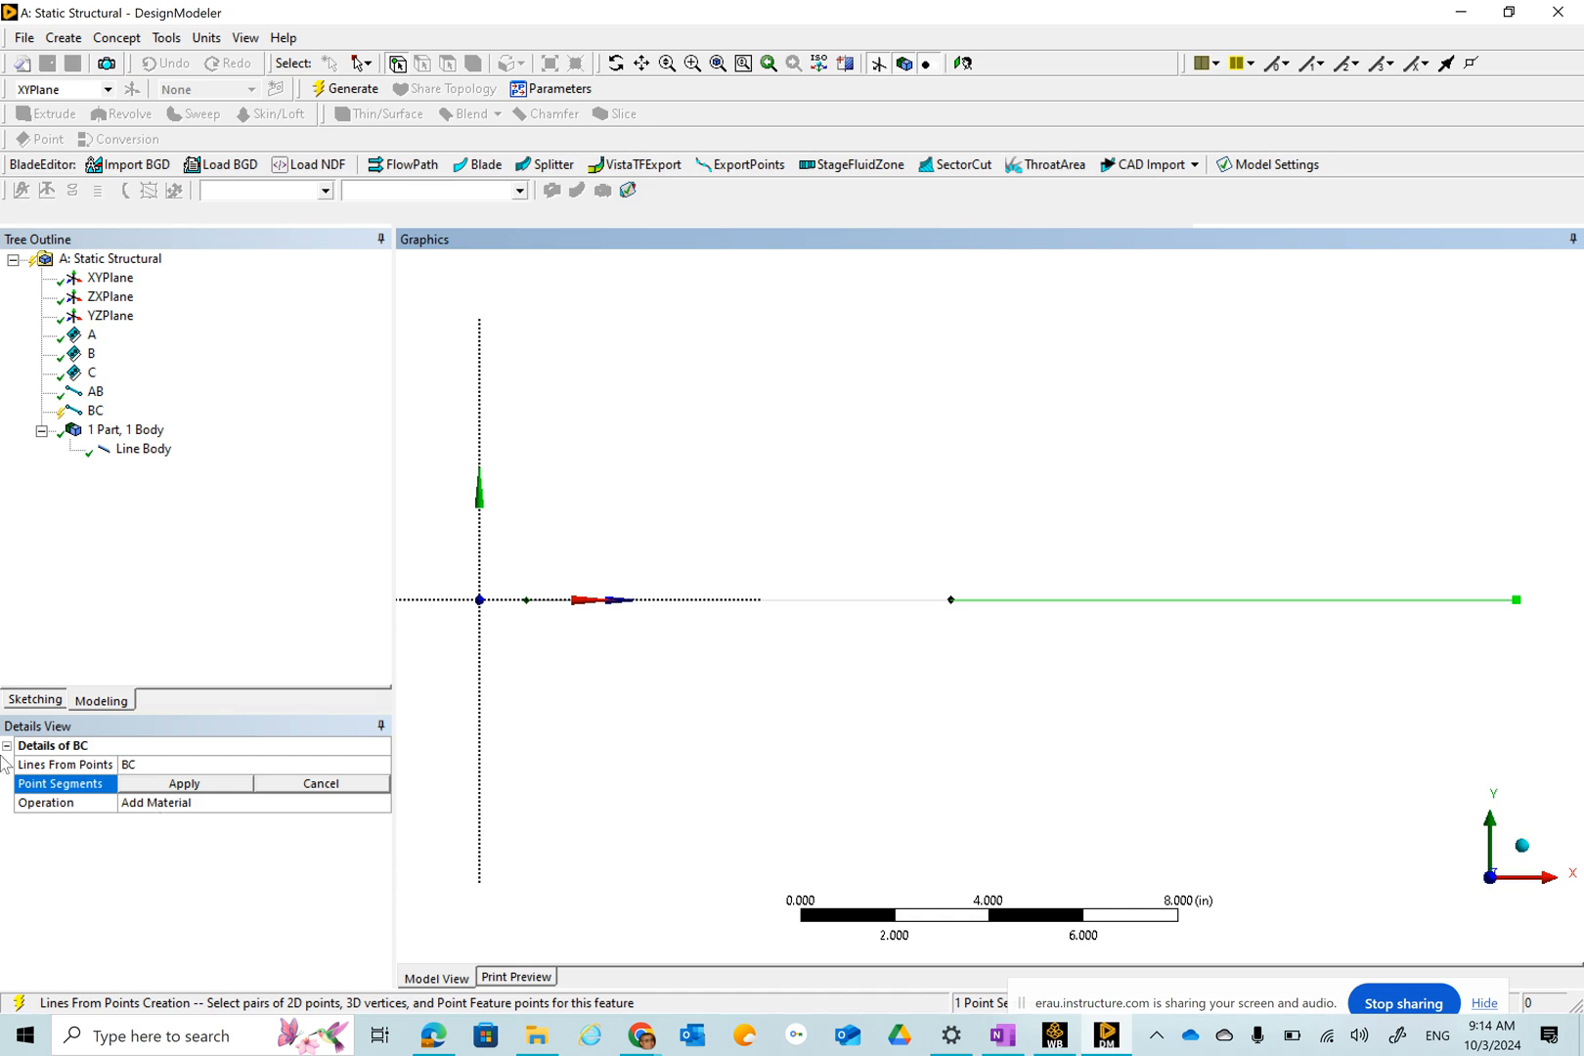
{"action": "left_click", "coordinate": [191, 811]}
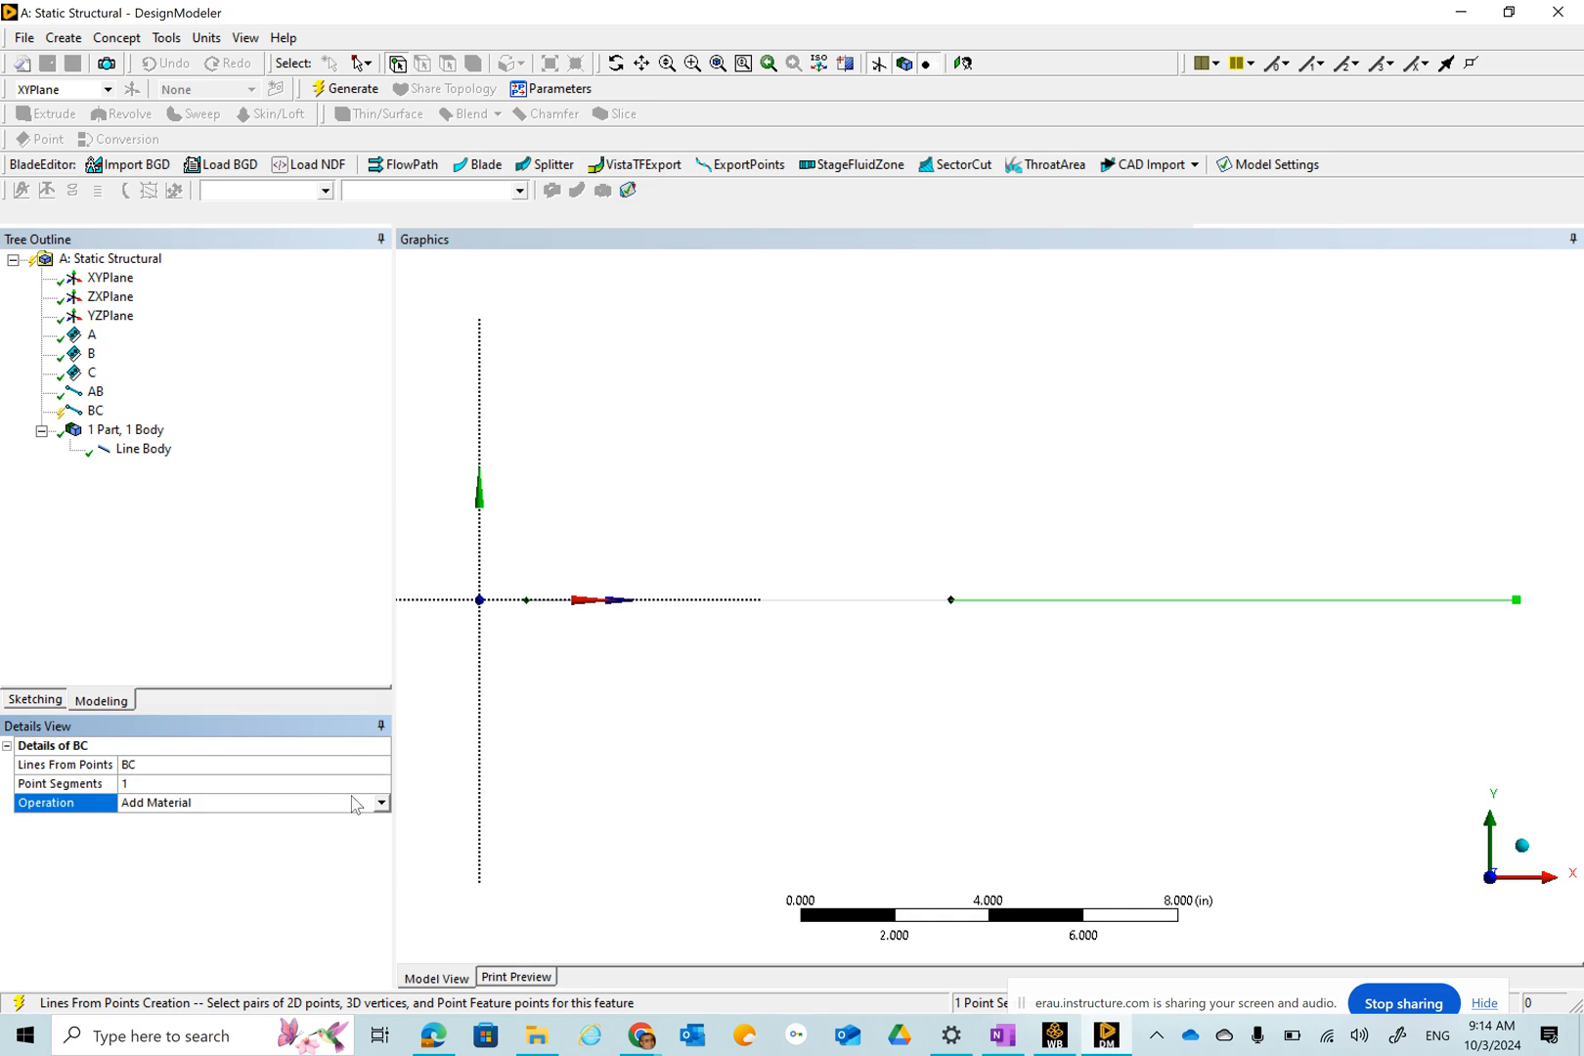
Set the BC line's operation to Add Frozen and generate it.
{"action": "left_click", "coordinate": [380, 802]}
{"action": "left_click", "coordinate": [196, 820]}
{"action": "left_click", "coordinate": [350, 93]}
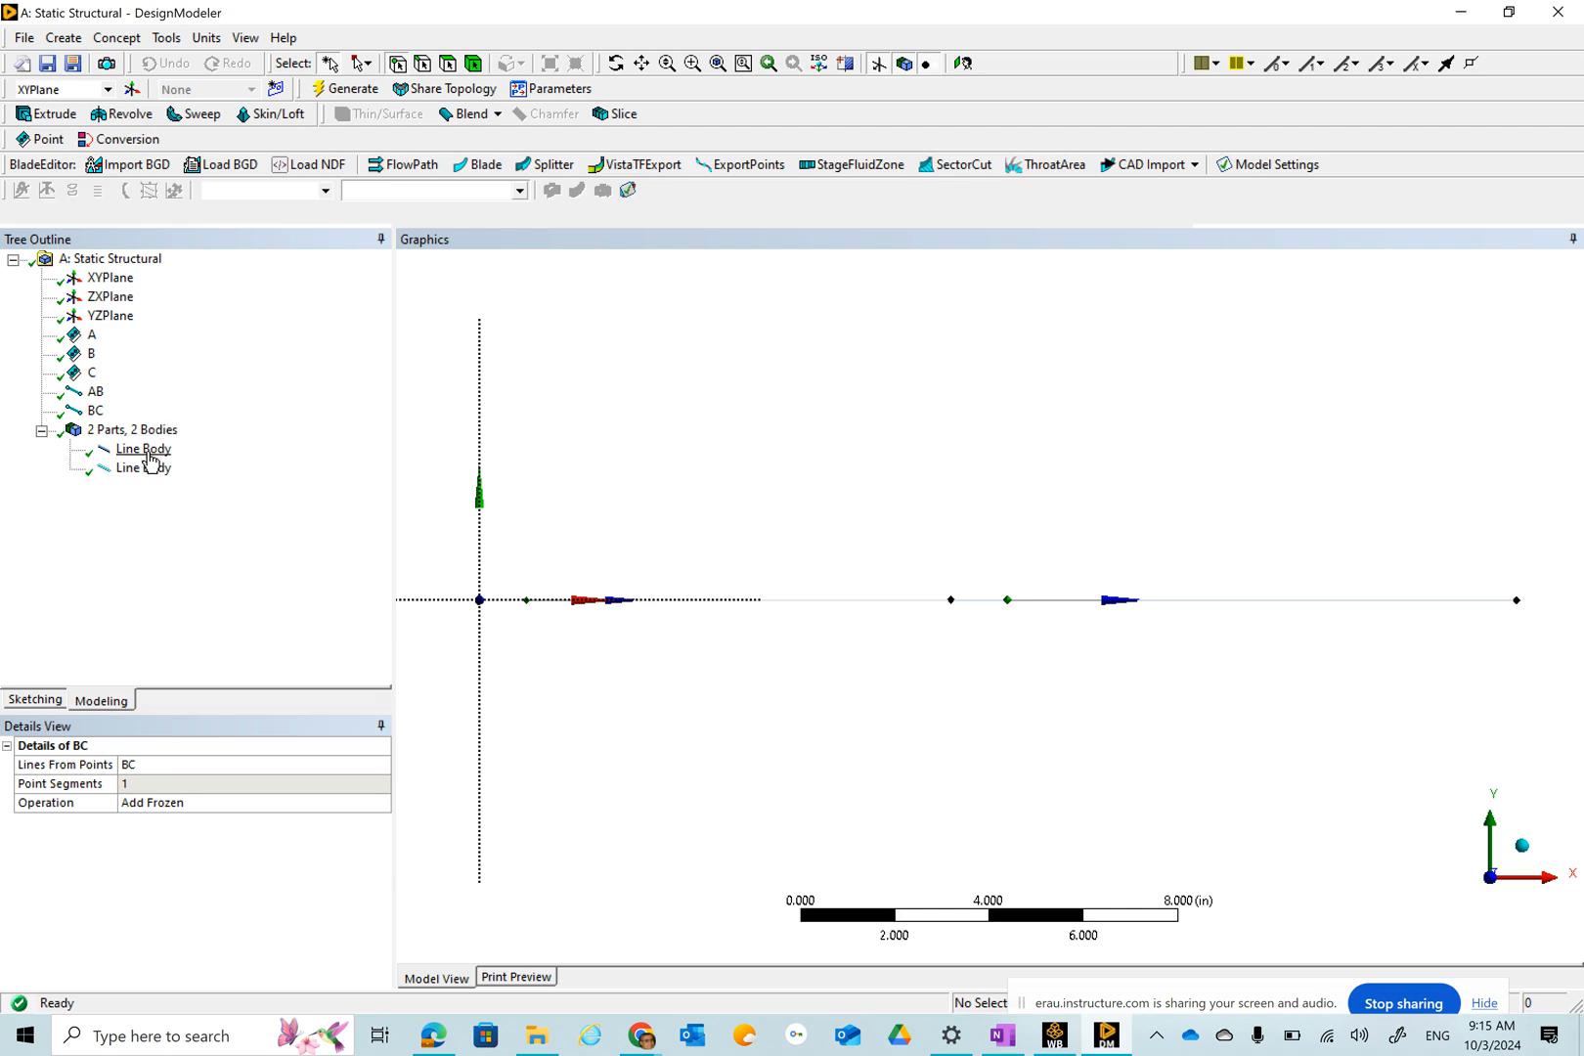
Select the first line body and open its cross-section options.
{"action": "left_click", "coordinate": [149, 454]}
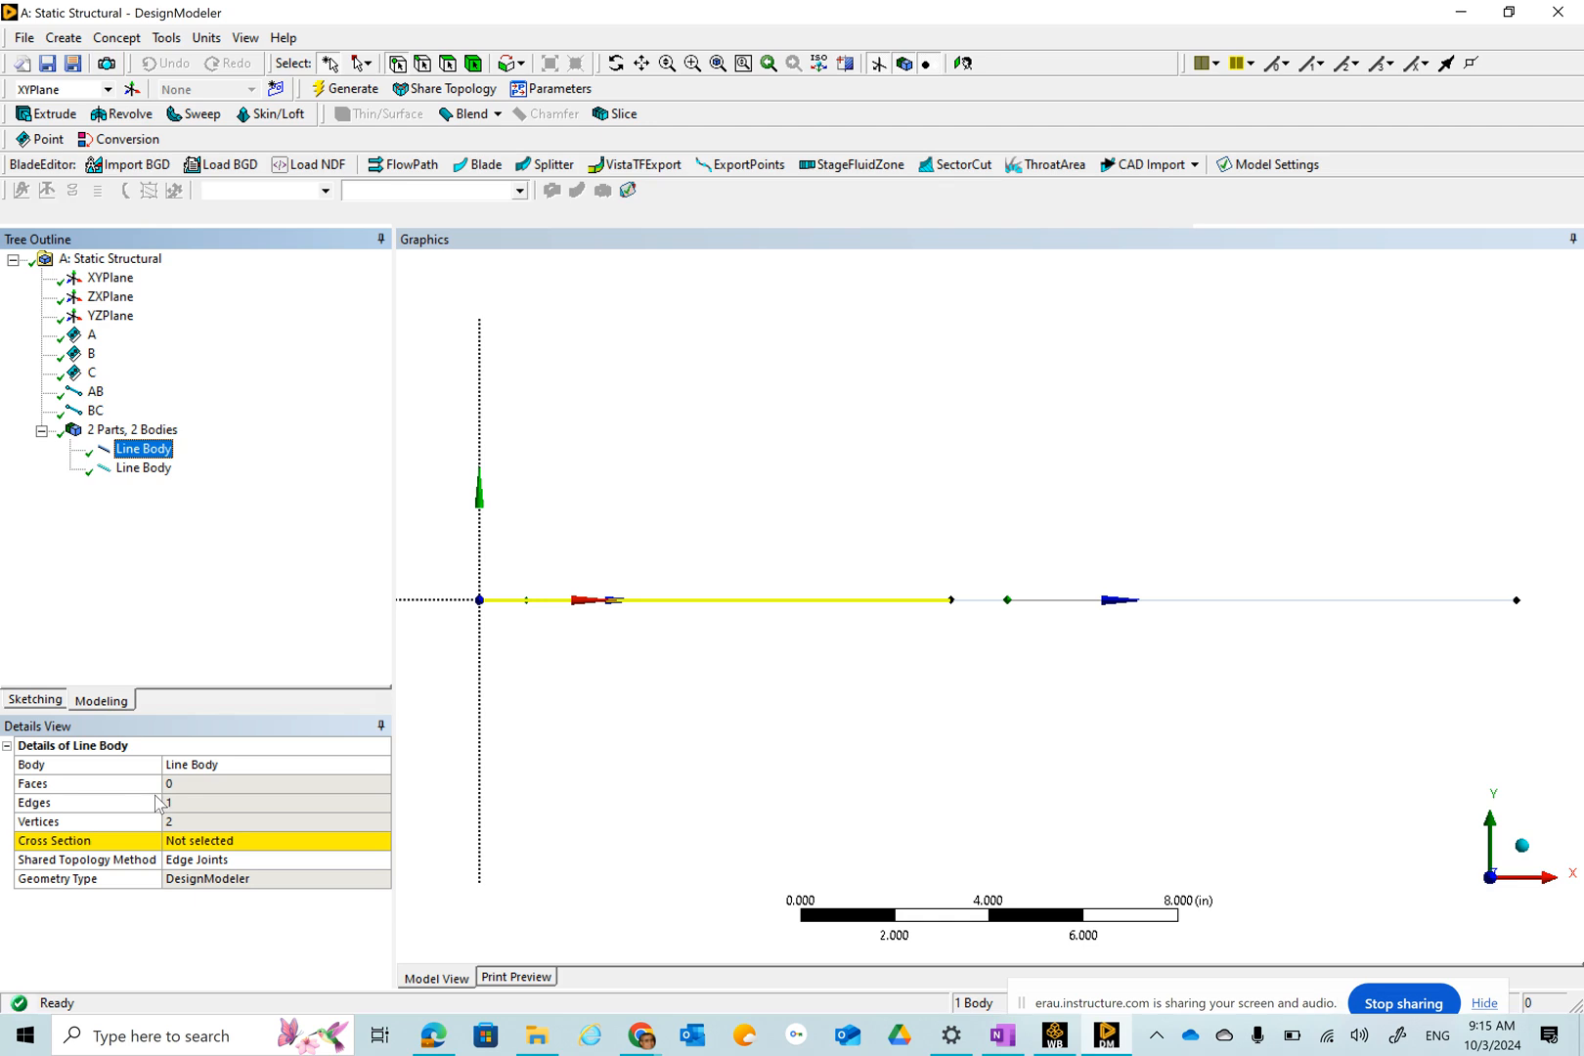
{"action": "left_click", "coordinate": [289, 846]}
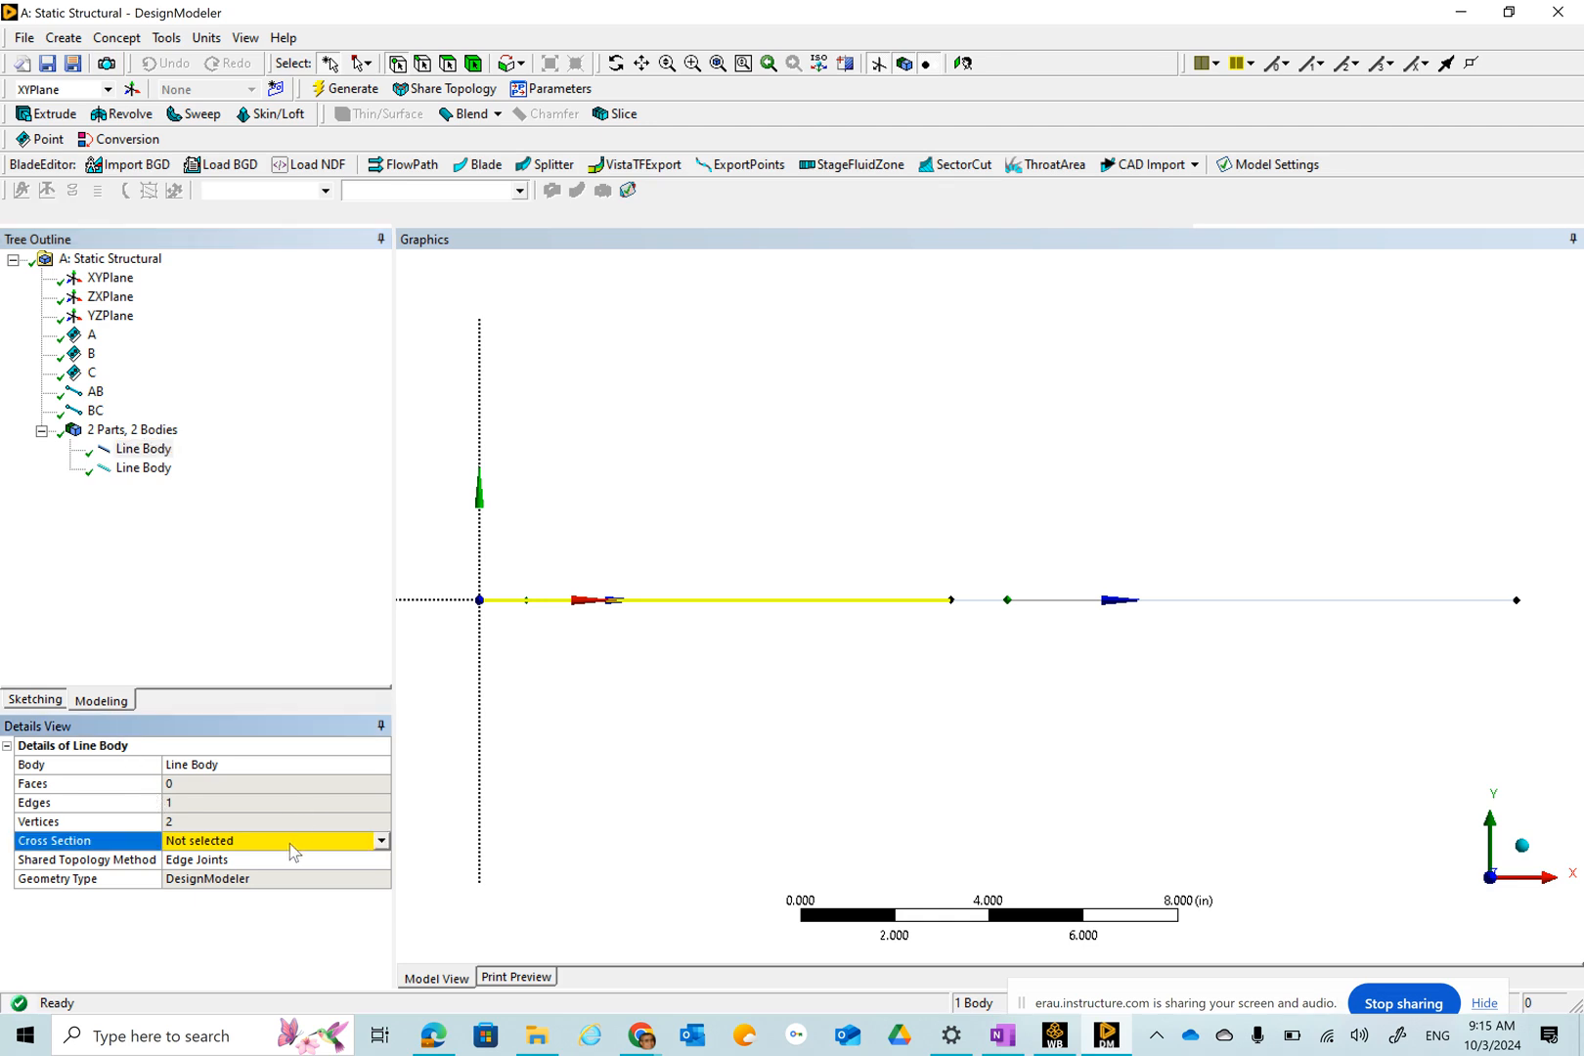
{"action": "left_click", "coordinate": [380, 843]}
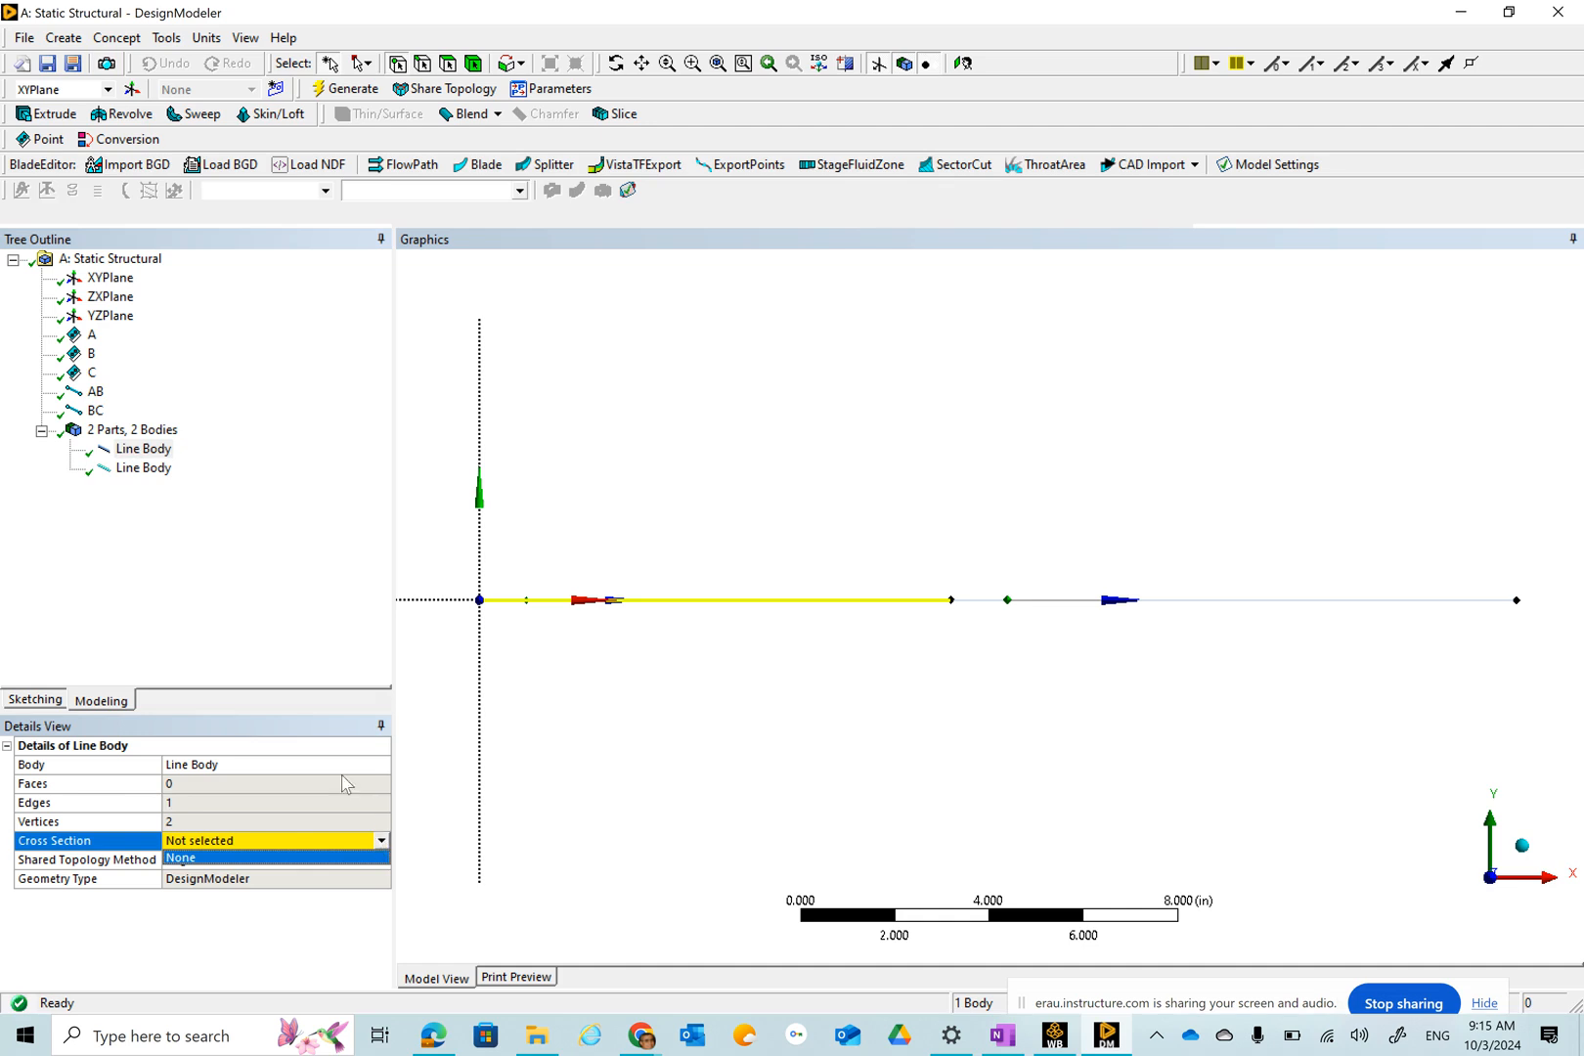
Insert a Circular cross section.
{"action": "left_click", "coordinate": [125, 41]}
{"action": "left_click", "coordinate": [127, 41]}
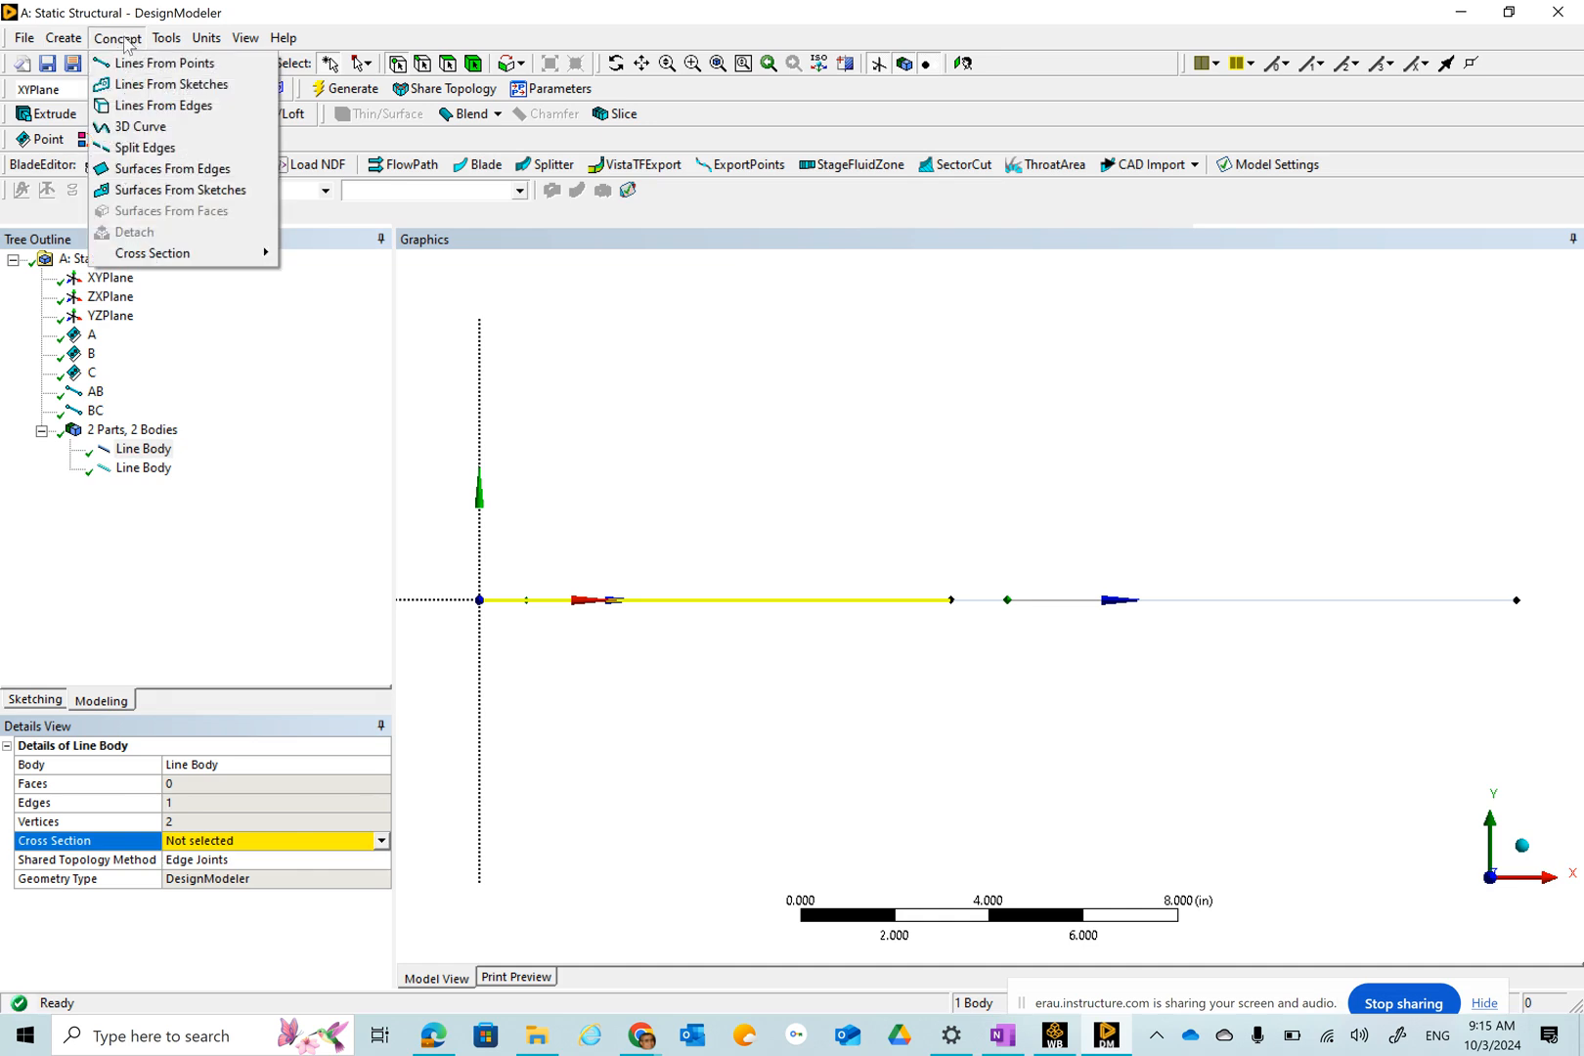
{"action": "mouse_move", "coordinate": [168, 258]}
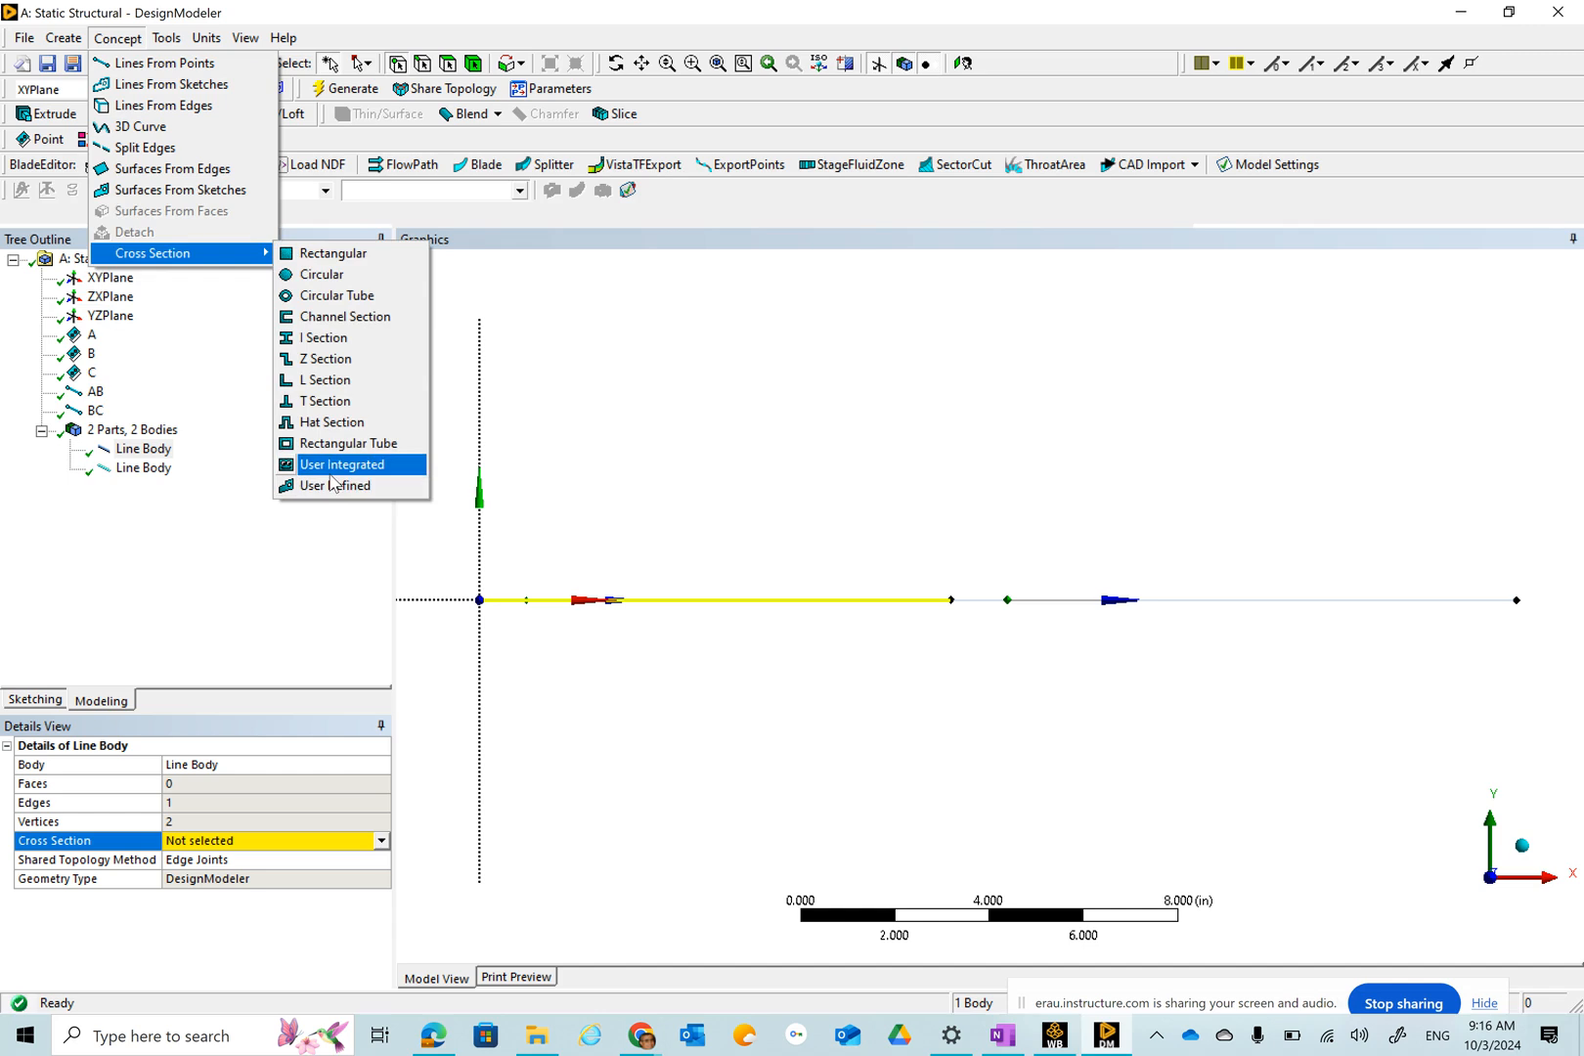
{"action": "left_click", "coordinate": [334, 282]}
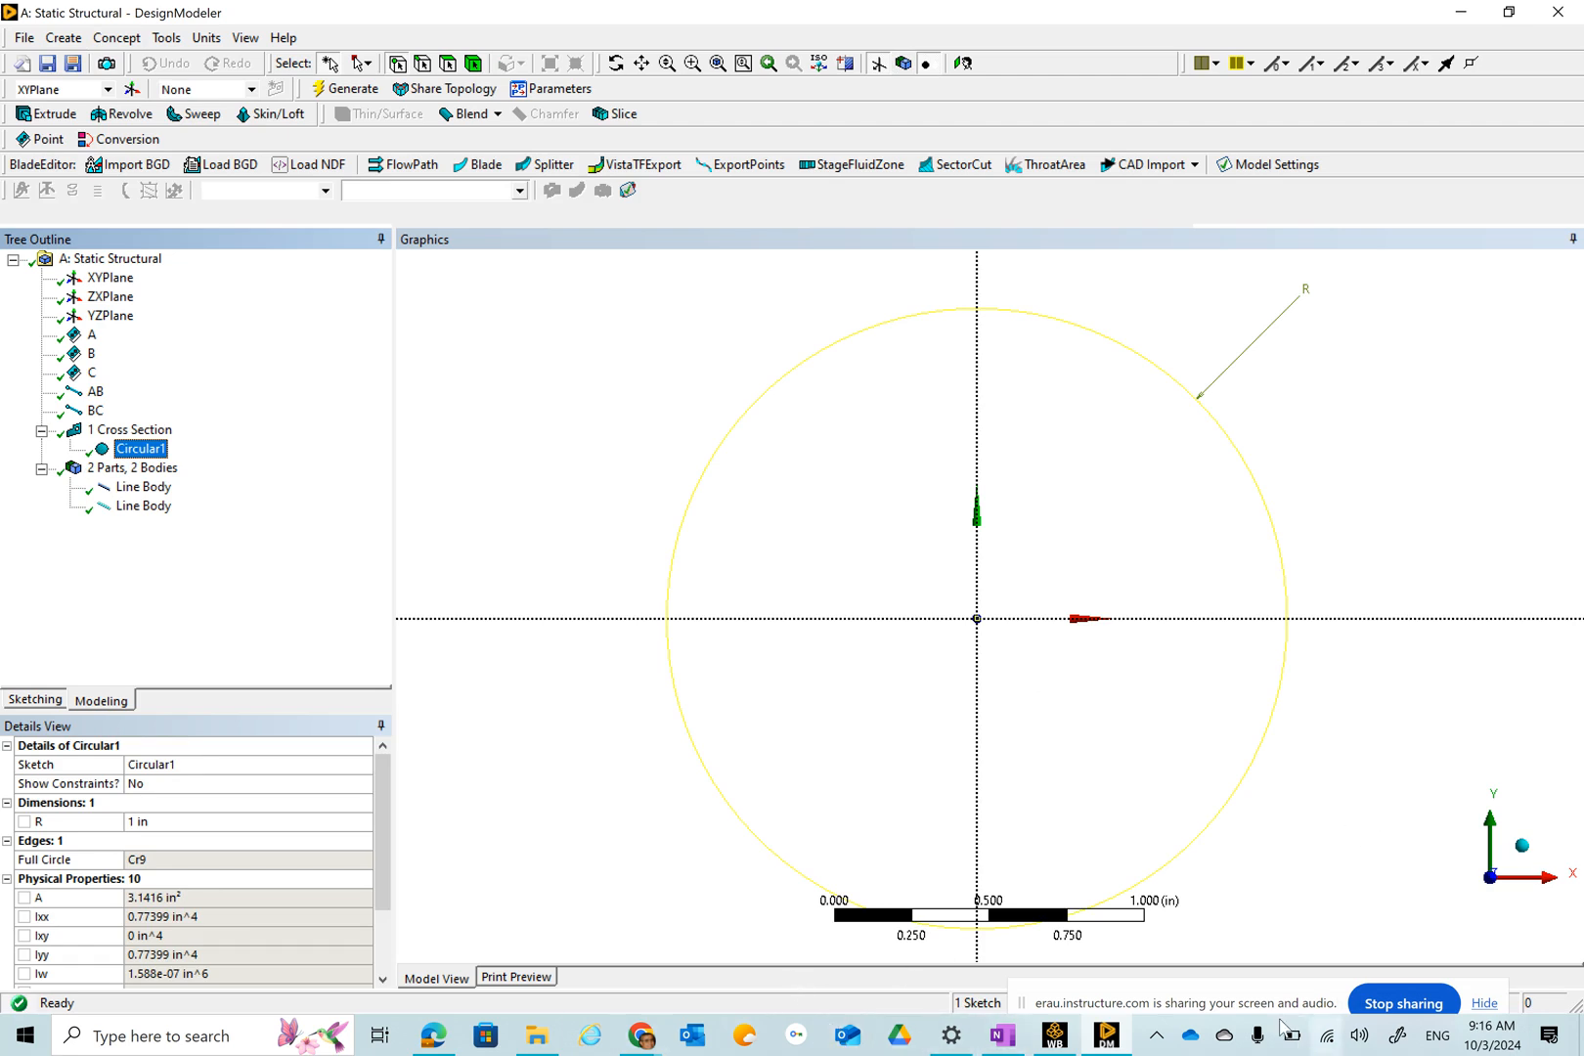
Arrange DesignModeler beside the class notes in OneNote and copy the AB radius value 0.56419.
{"action": "double_click", "coordinate": [1221, 20]}
{"action": "left_click_drag", "start_coordinate": [577, 213], "coordinate": [4, 282]}
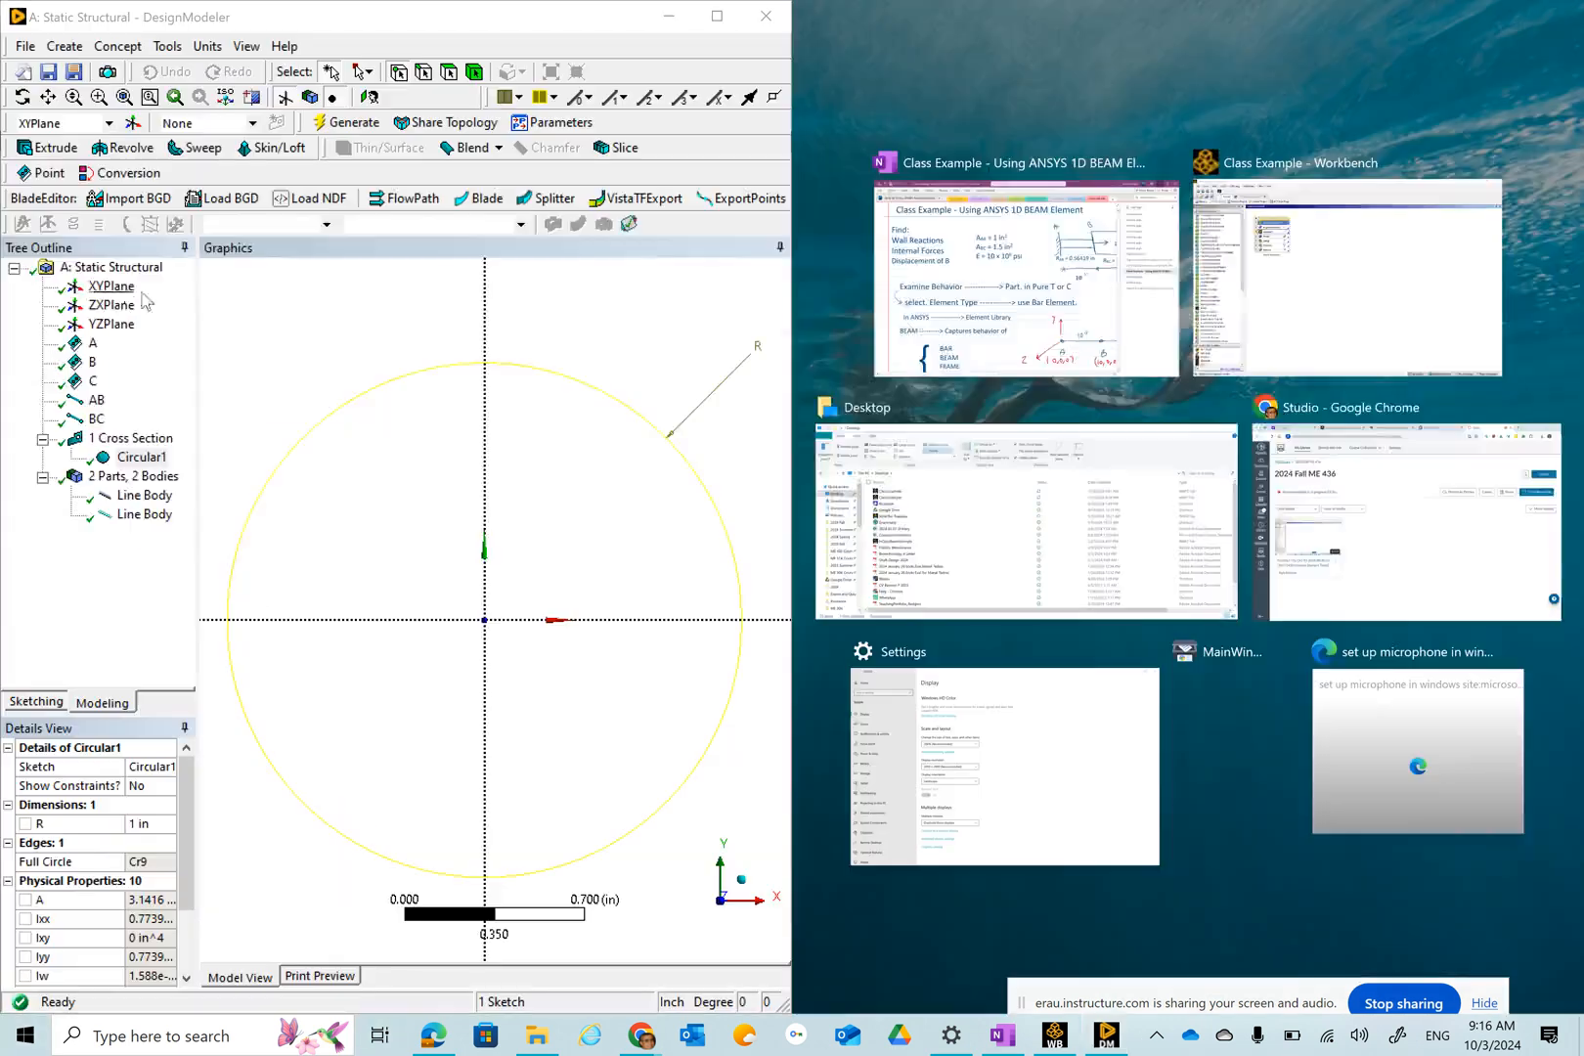
{"action": "left_click", "coordinate": [1079, 293]}
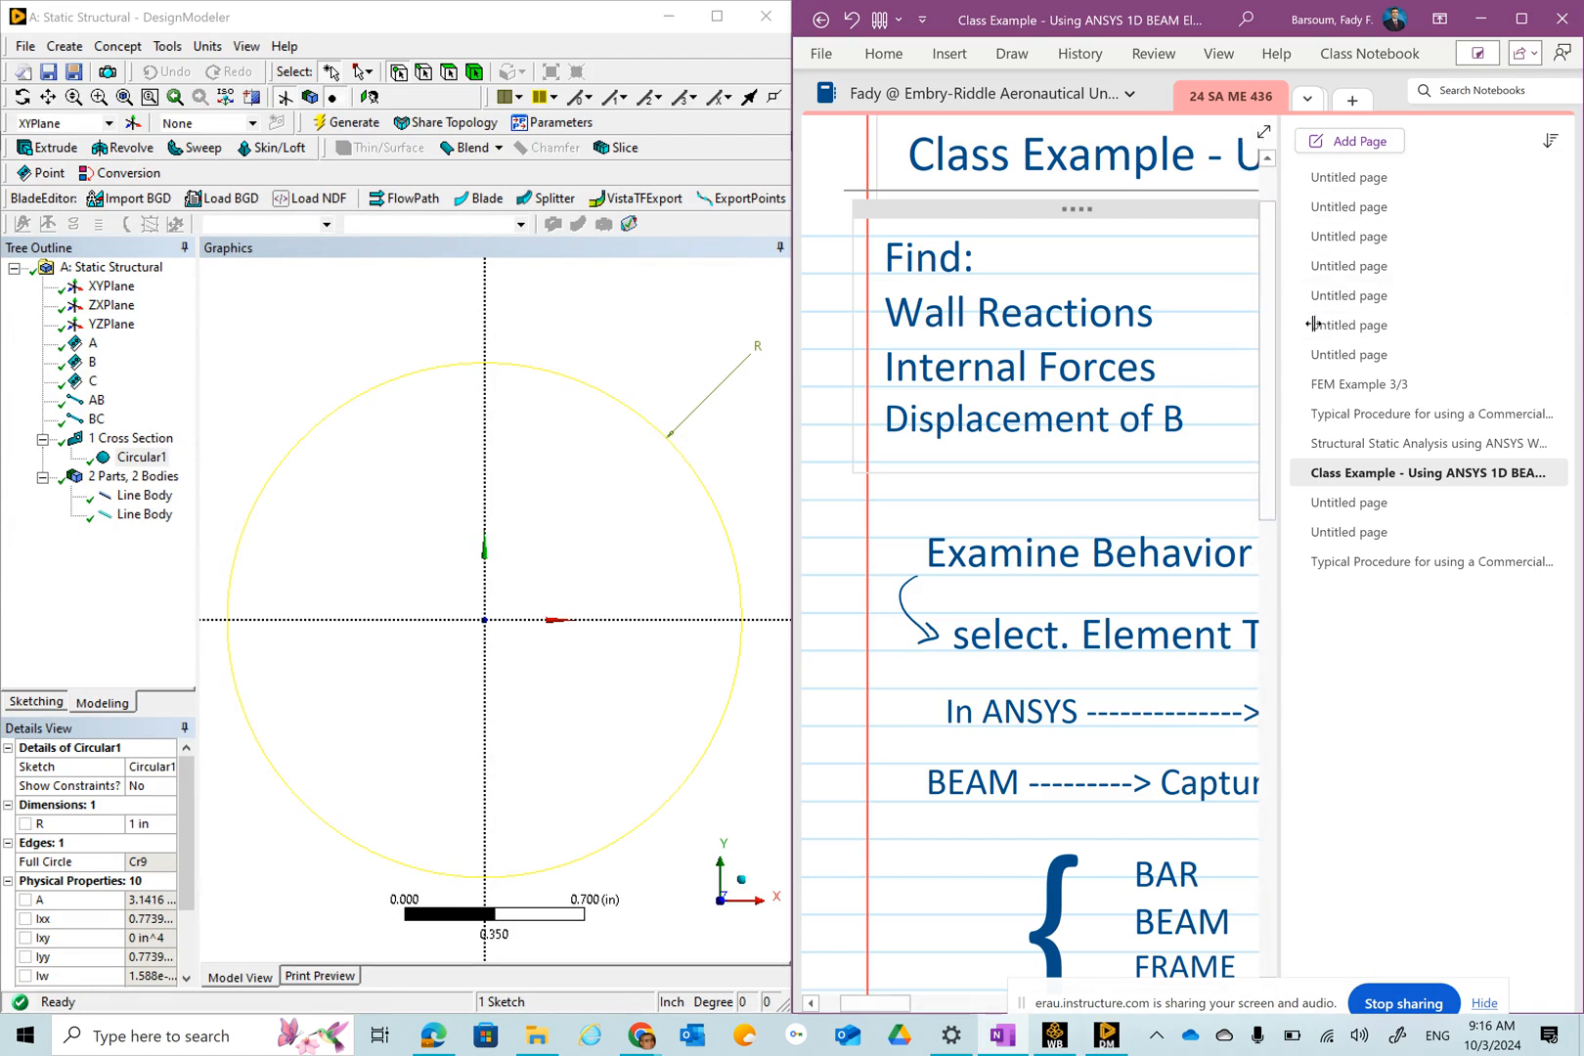
{"action": "left_click_drag", "start_coordinate": [988, 1004], "coordinate": [1193, 993]}
{"action": "scroll", "coordinate": [981, 404], "scroll_direction": "left", "scroll_amount": 3}
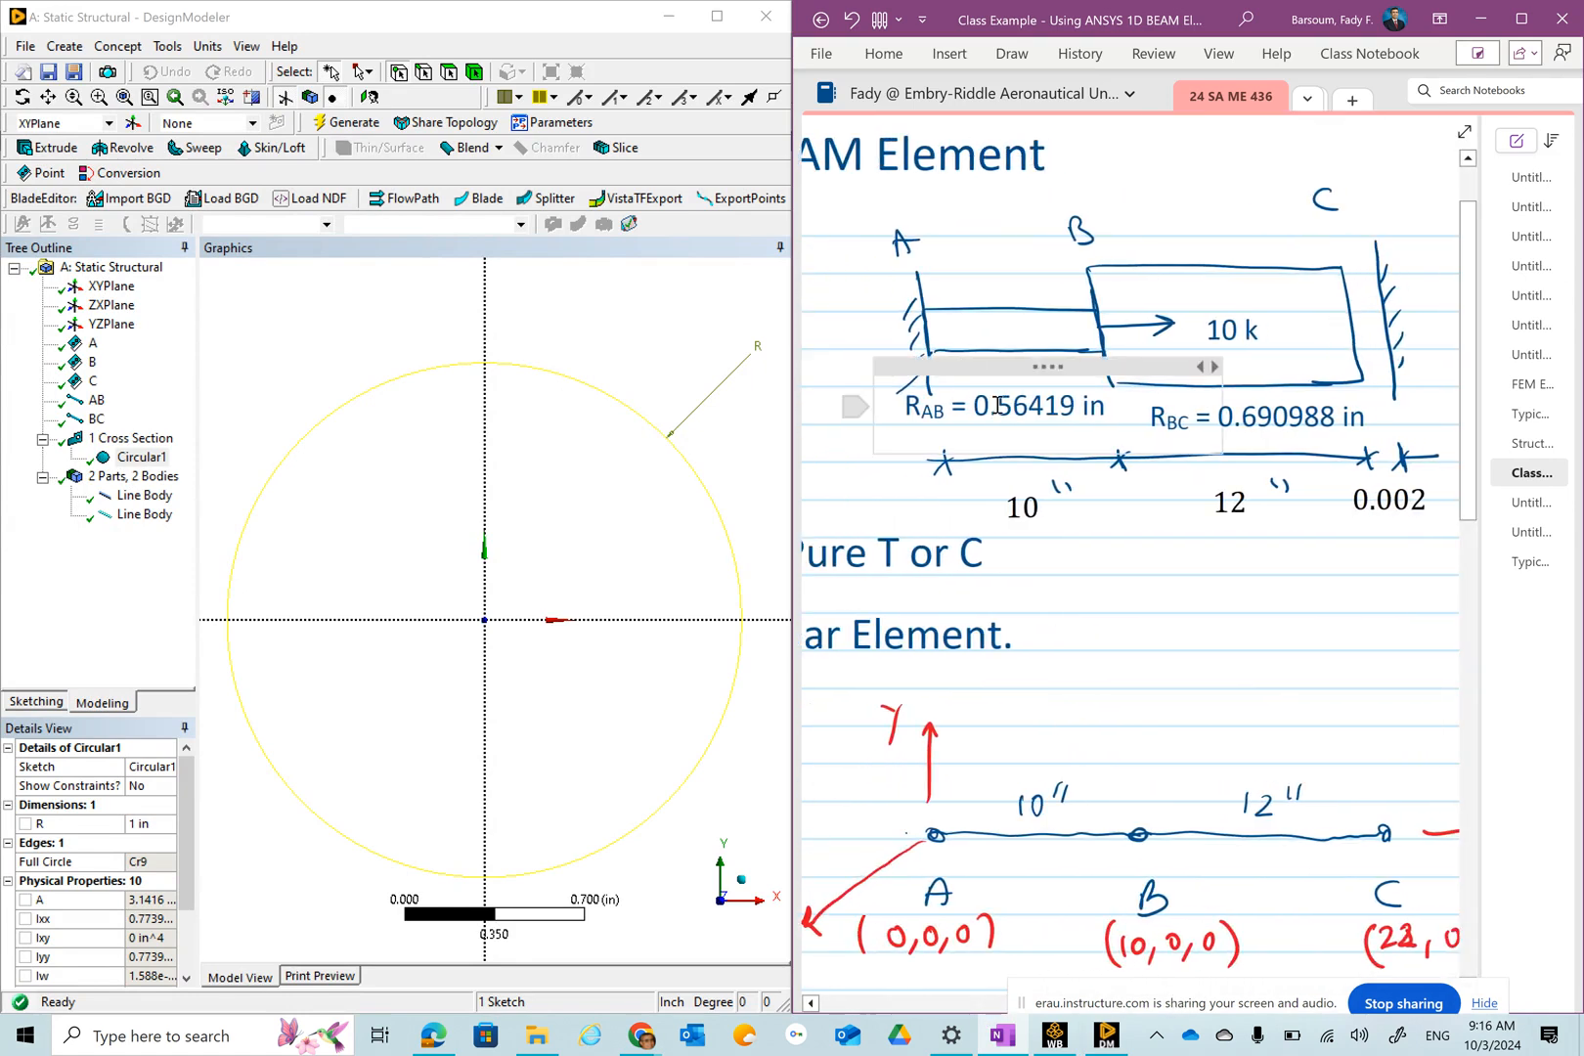
{"action": "left_click_drag", "start_coordinate": [978, 405], "coordinate": [1063, 415]}
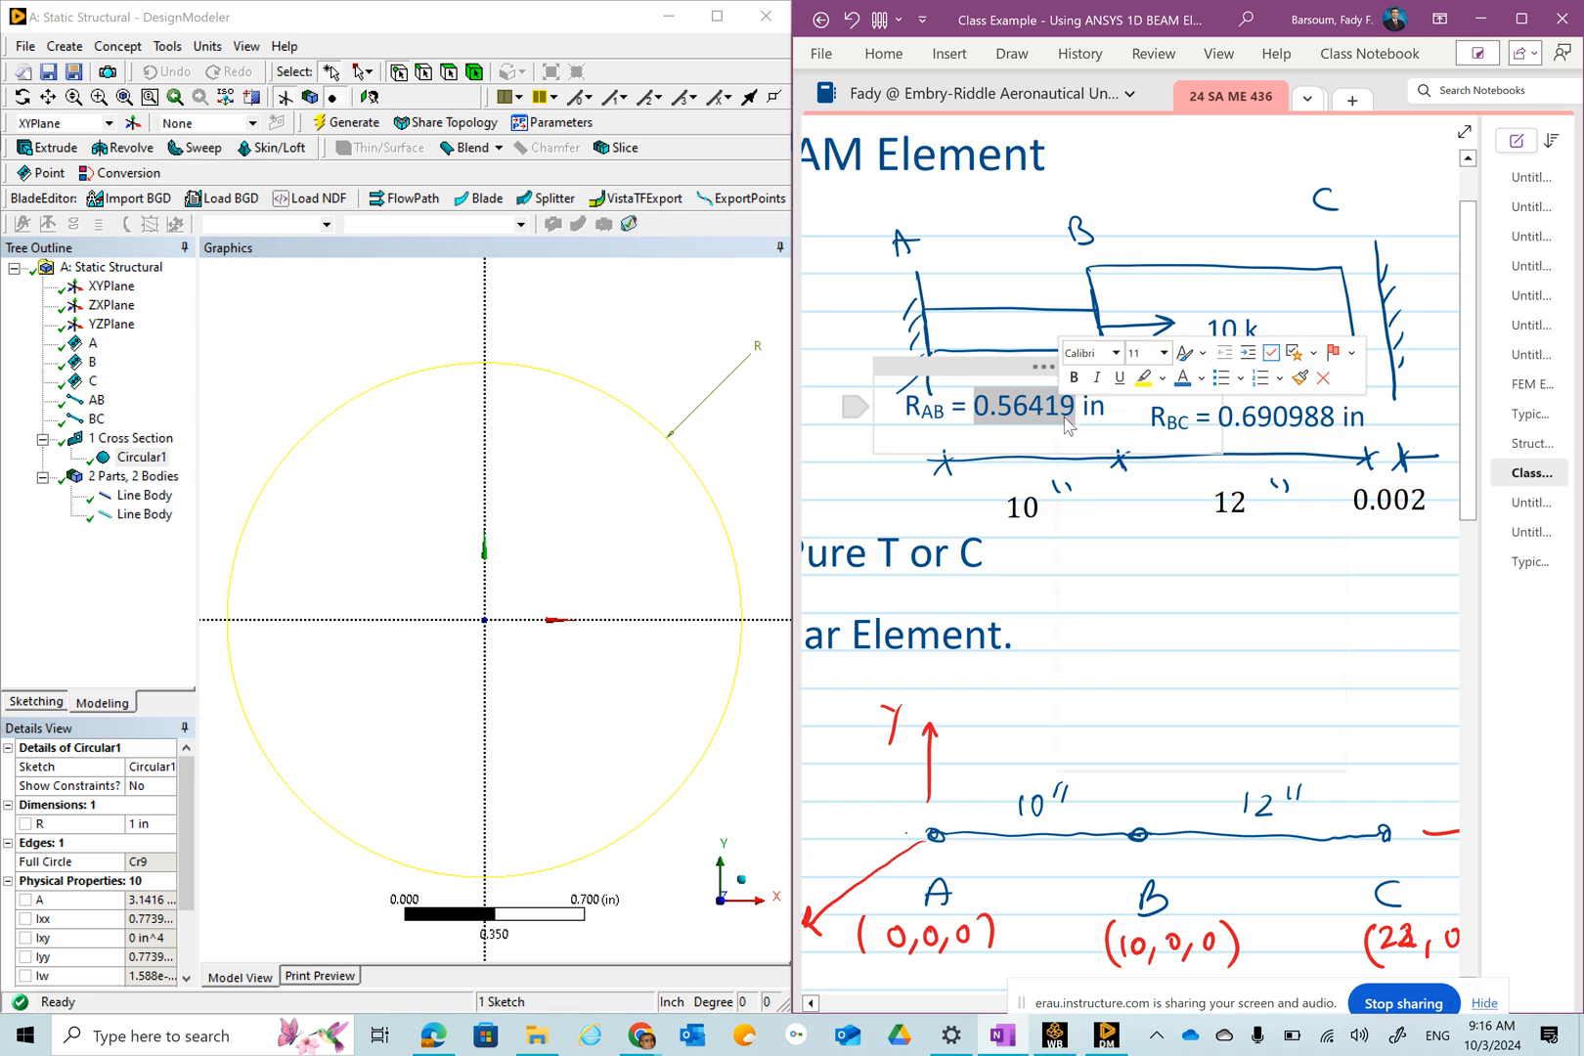
{"action": "right_click", "coordinate": [1063, 416]}
{"action": "left_click", "coordinate": [1122, 455]}
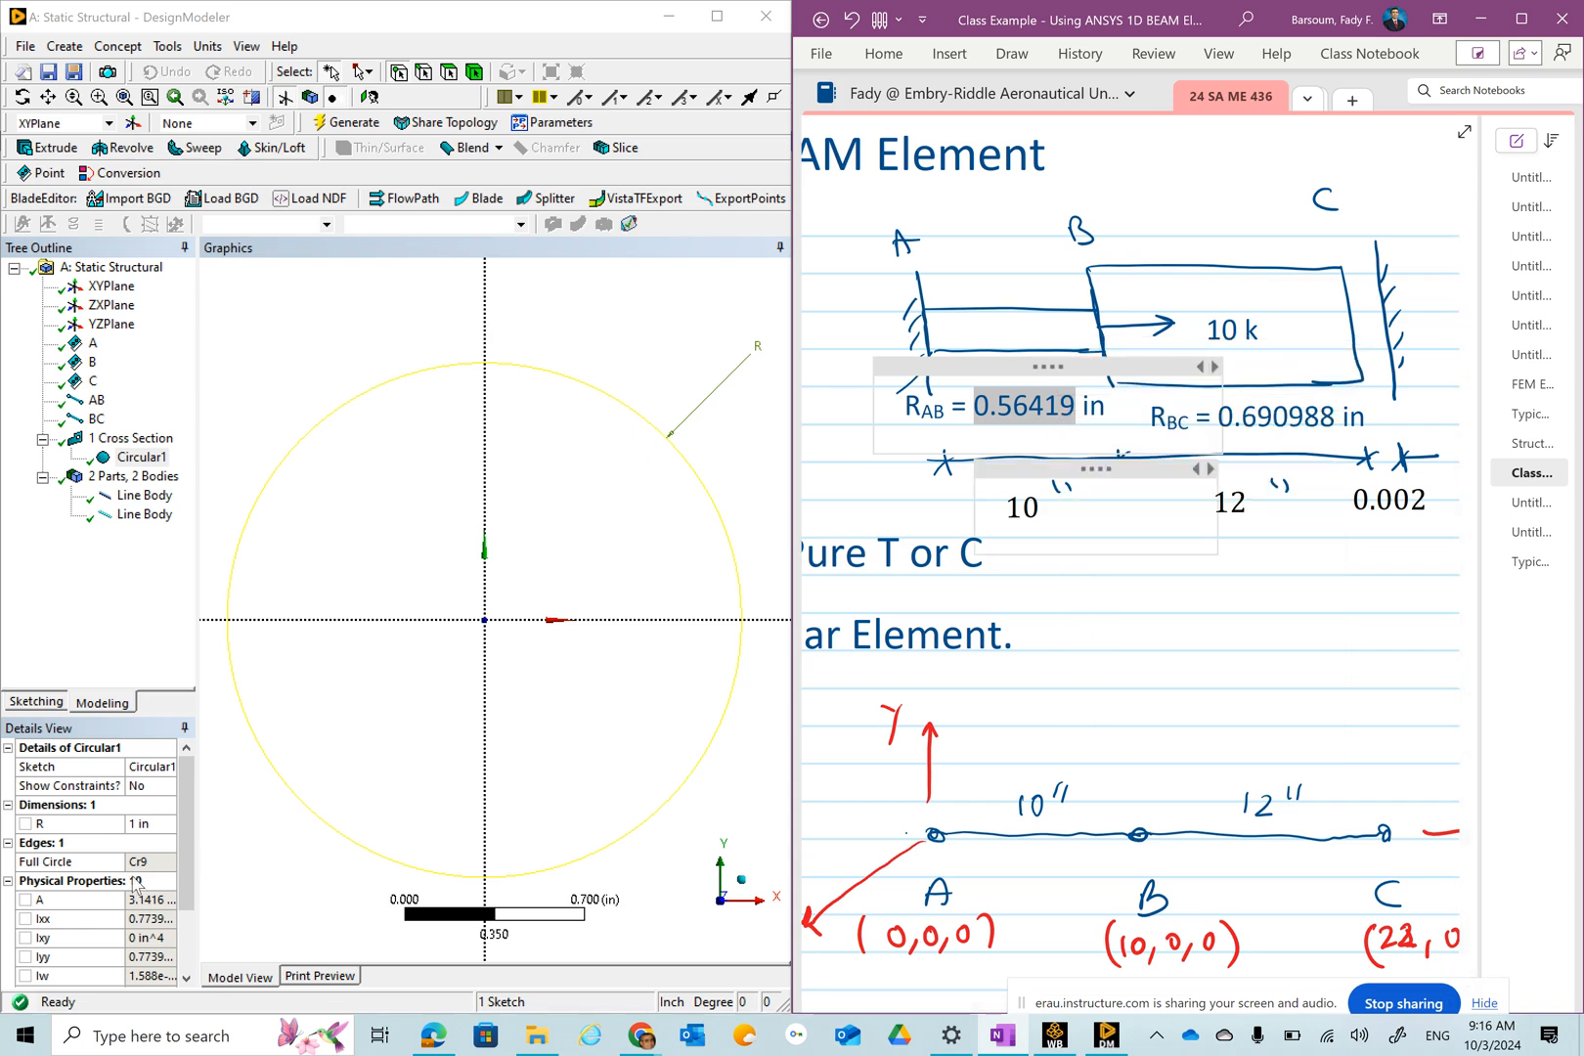
Set the circular section's radius to 0.56419 in and rename the section CircularAB.
{"action": "left_click", "coordinate": [154, 826]}
{"action": "left_click", "coordinate": [154, 825]}
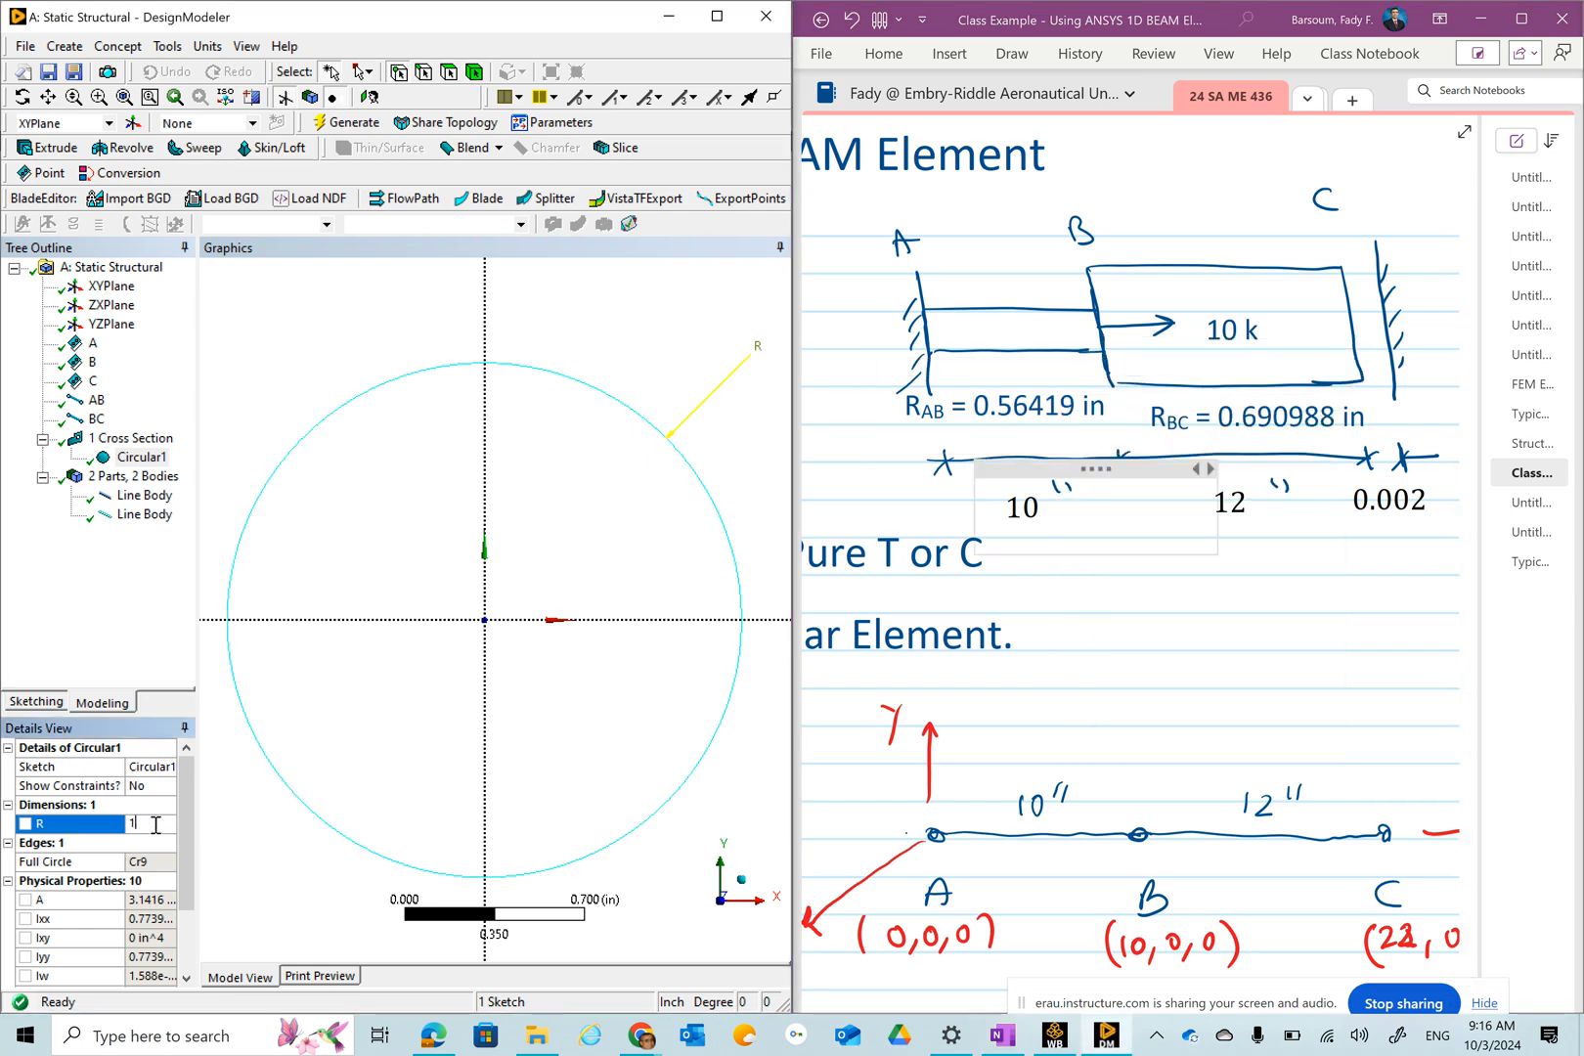
{"action": "key", "text": "BackSpace"}
{"action": "right_click", "coordinate": [137, 822]}
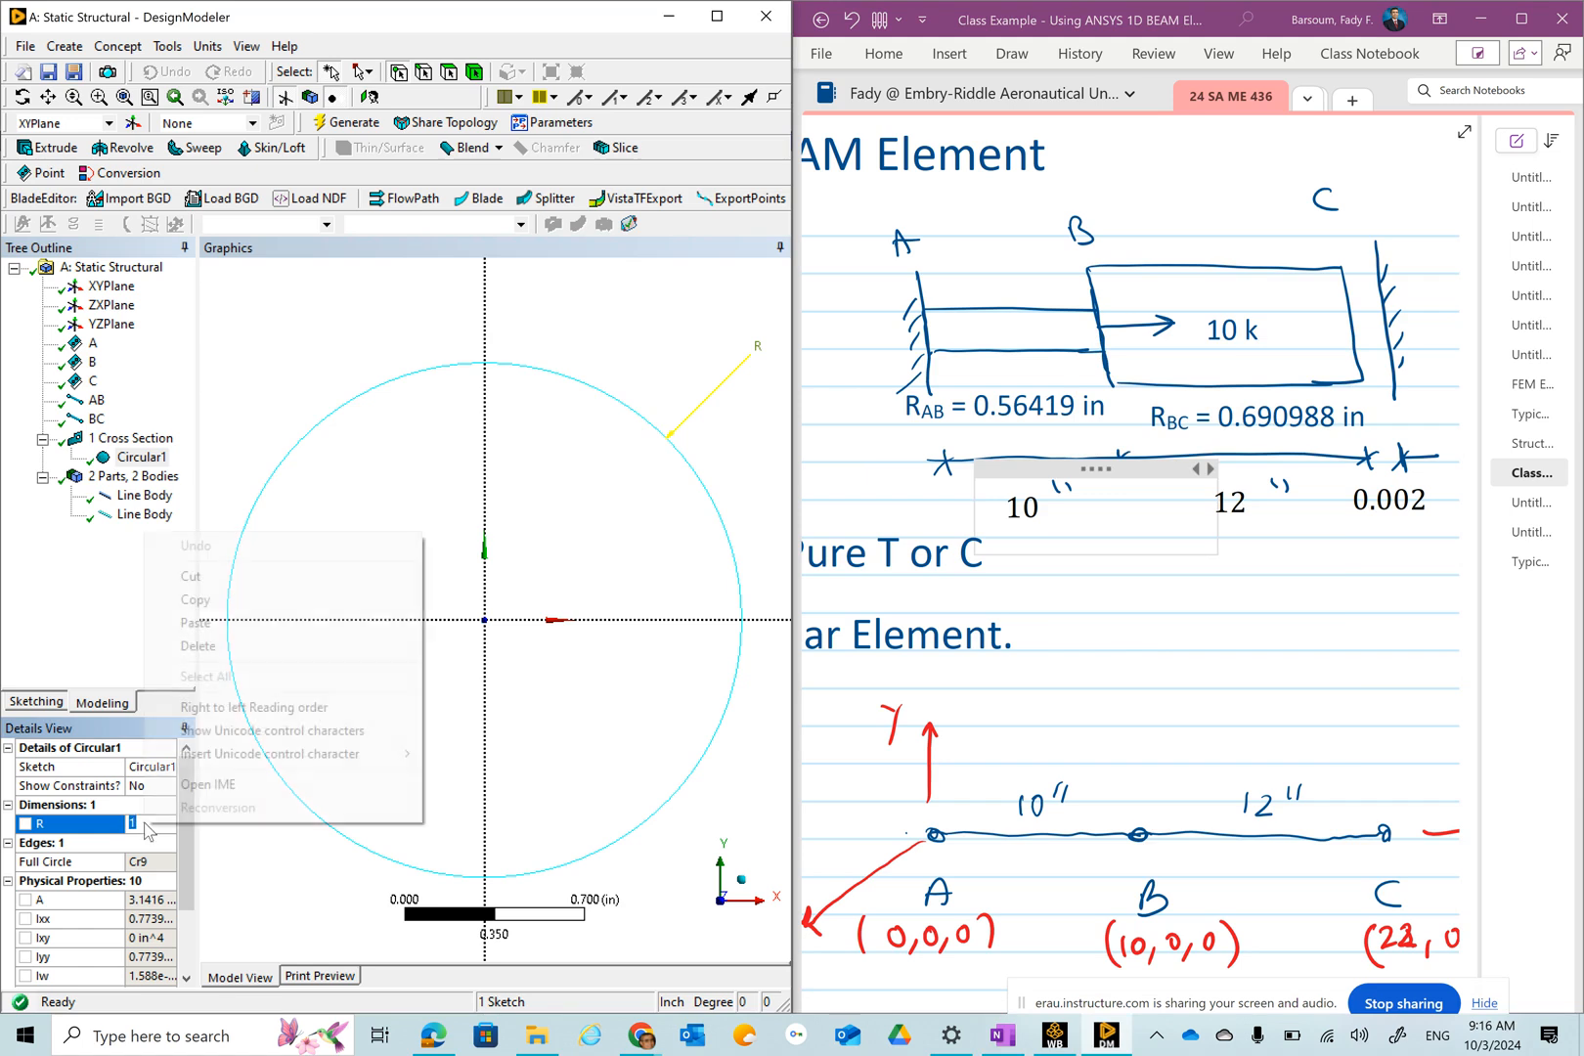
{"action": "left_click", "coordinate": [195, 623]}
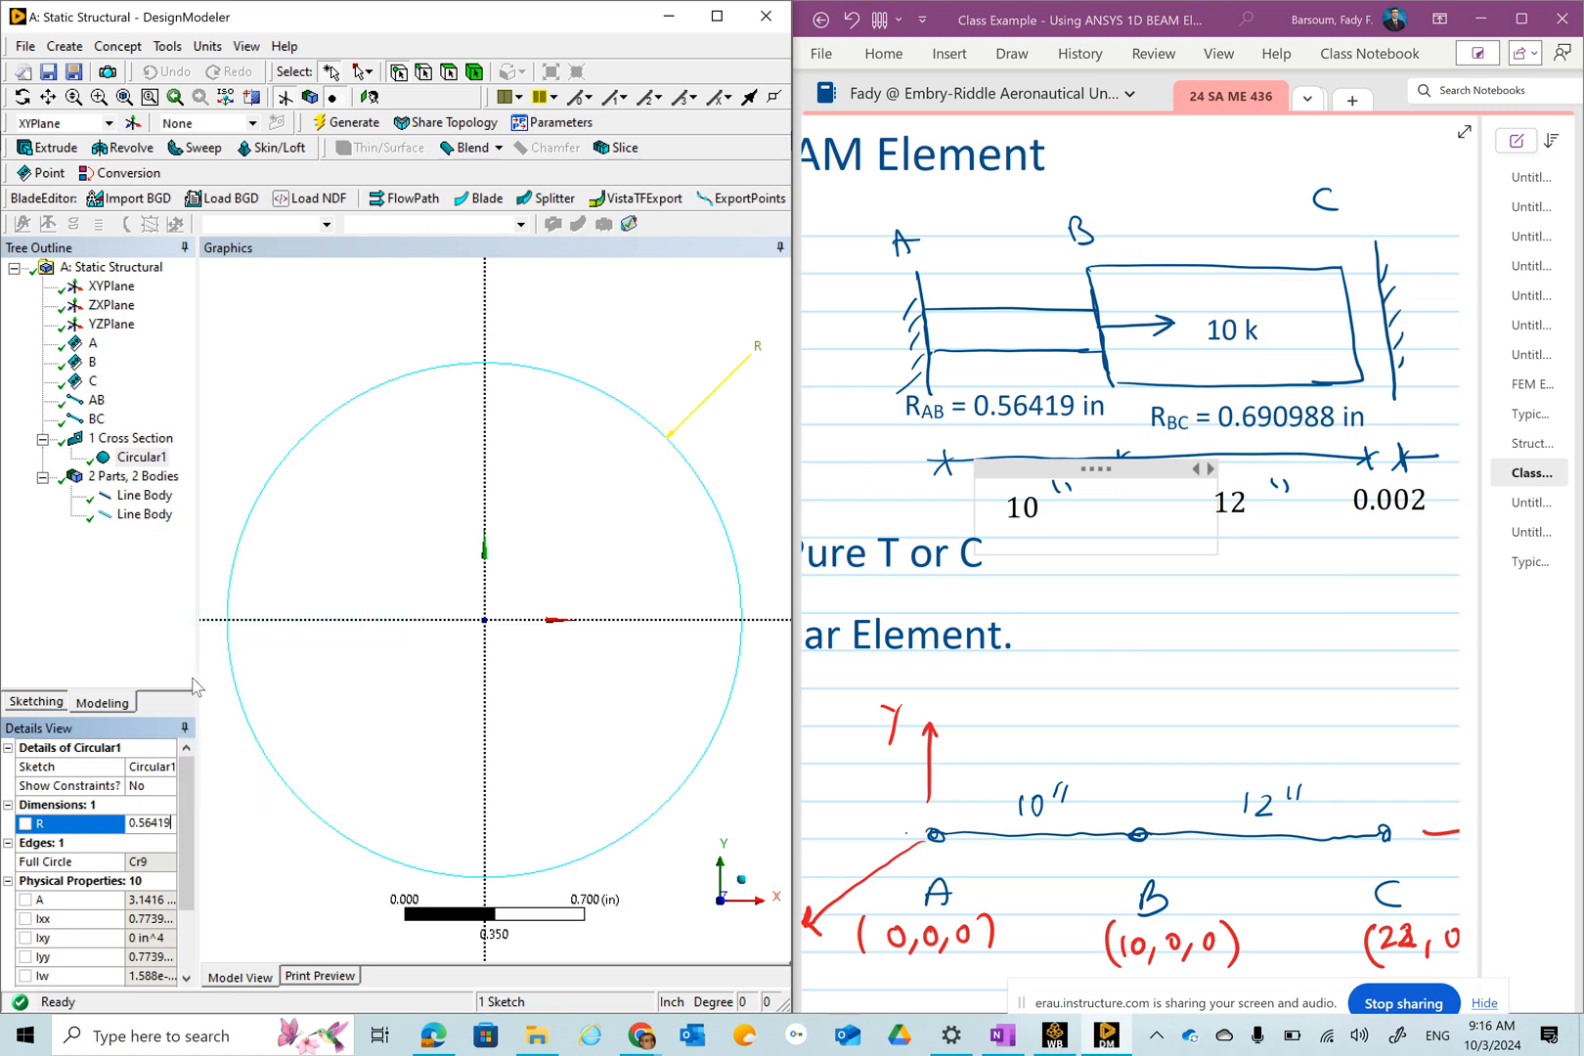
{"action": "left_click_drag", "start_coordinate": [199, 836], "coordinate": [259, 839]}
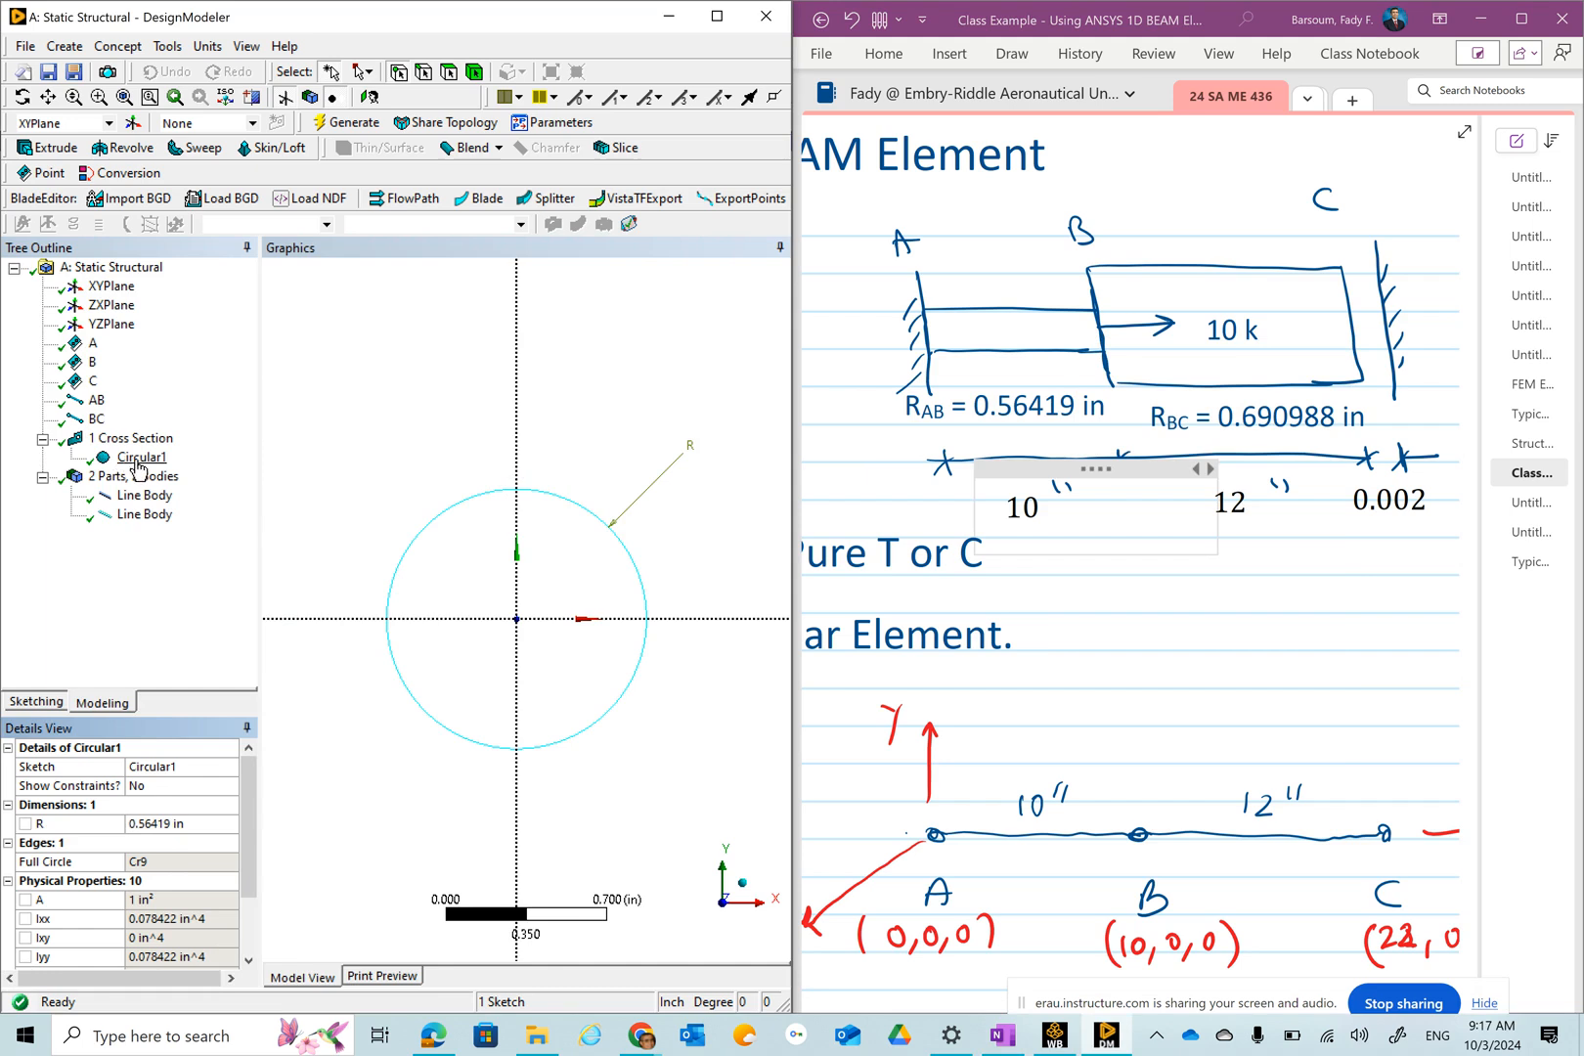
{"action": "left_click", "coordinate": [194, 767]}
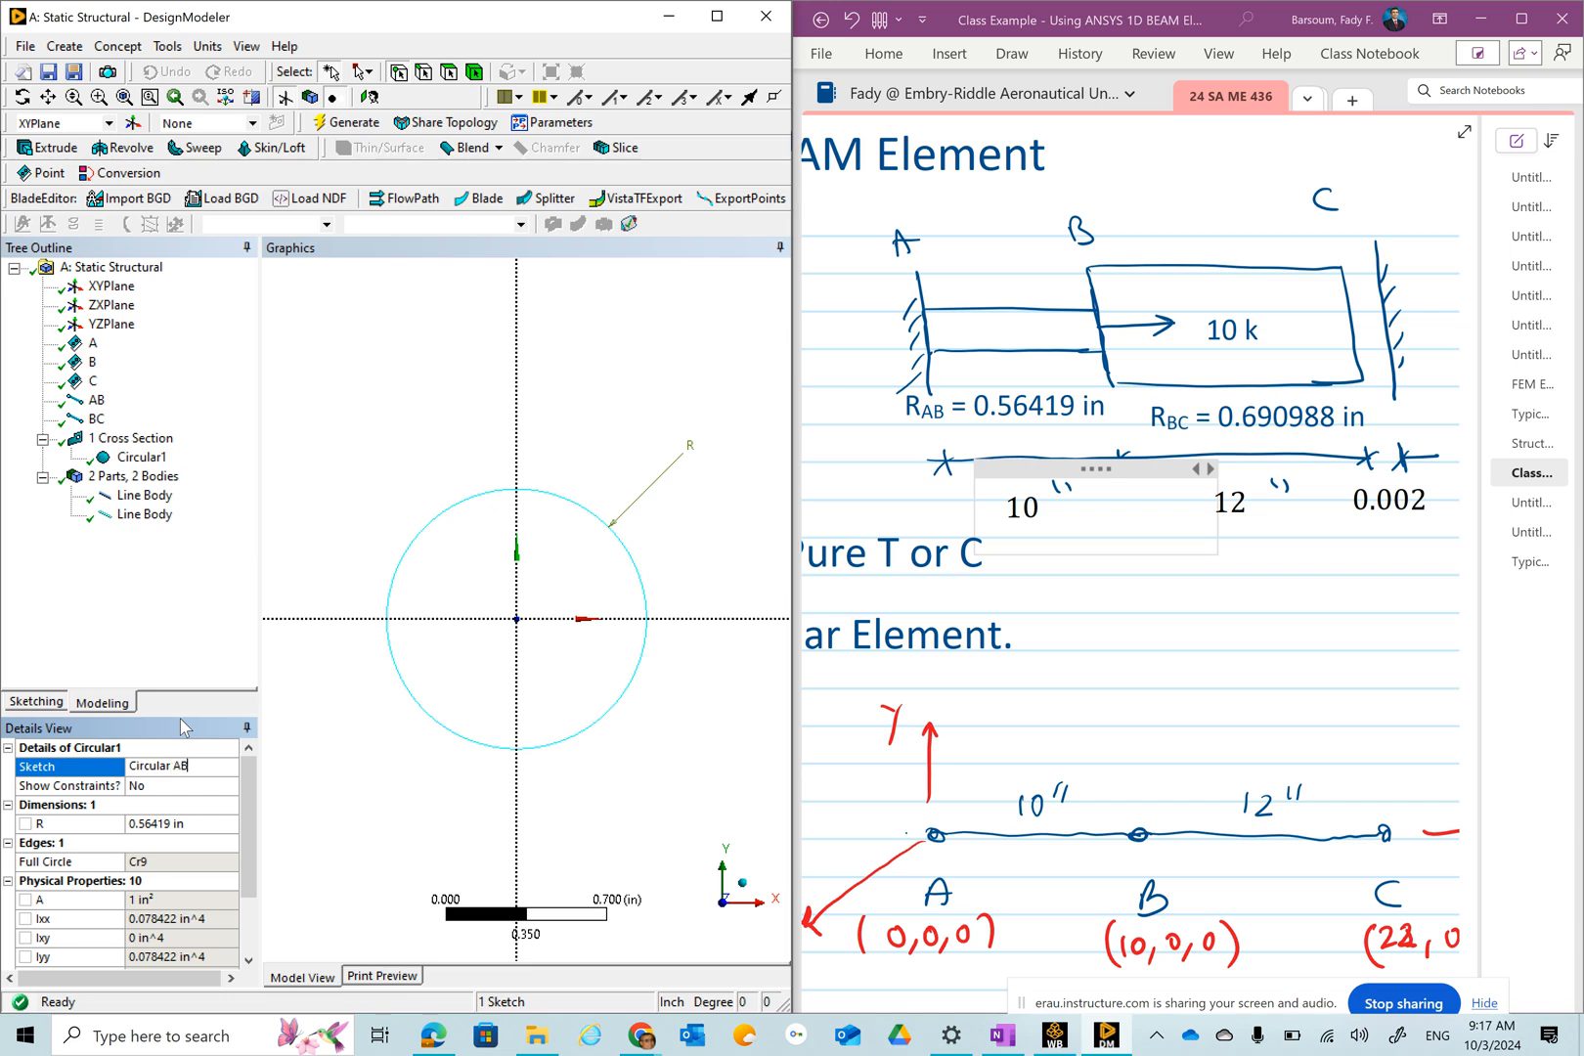
{"action": "left_click", "coordinate": [177, 606]}
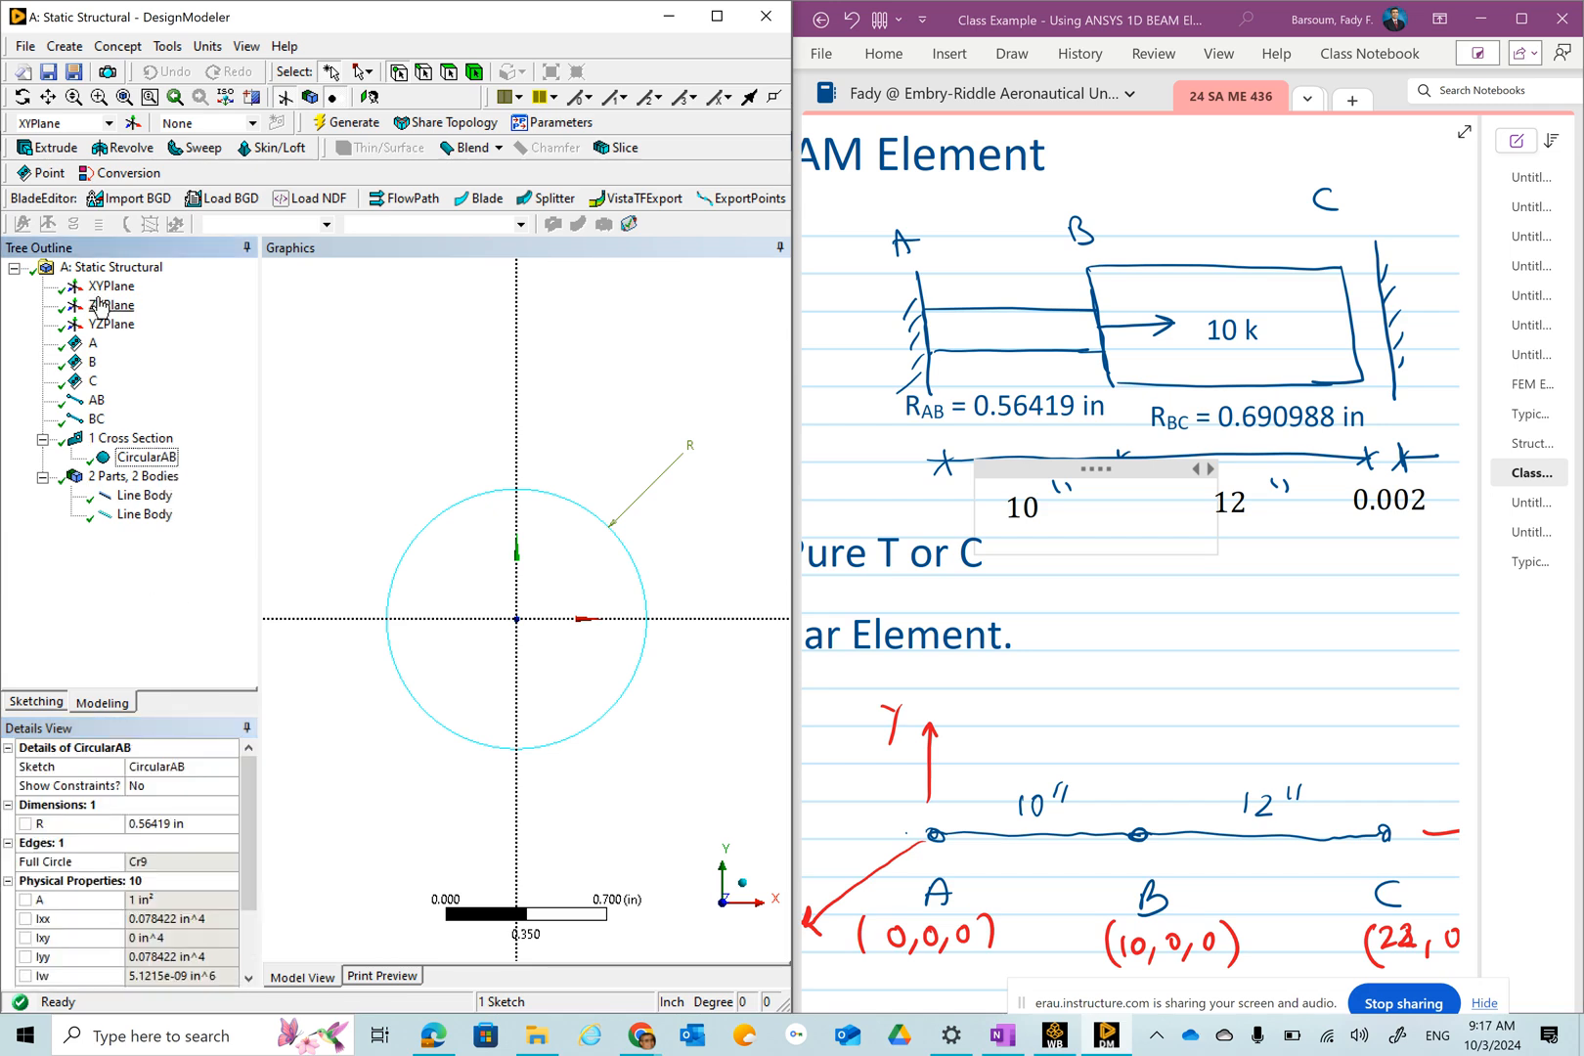
Insert a second Circular cross section and rename it CircularBC.
{"action": "left_click", "coordinate": [62, 47]}
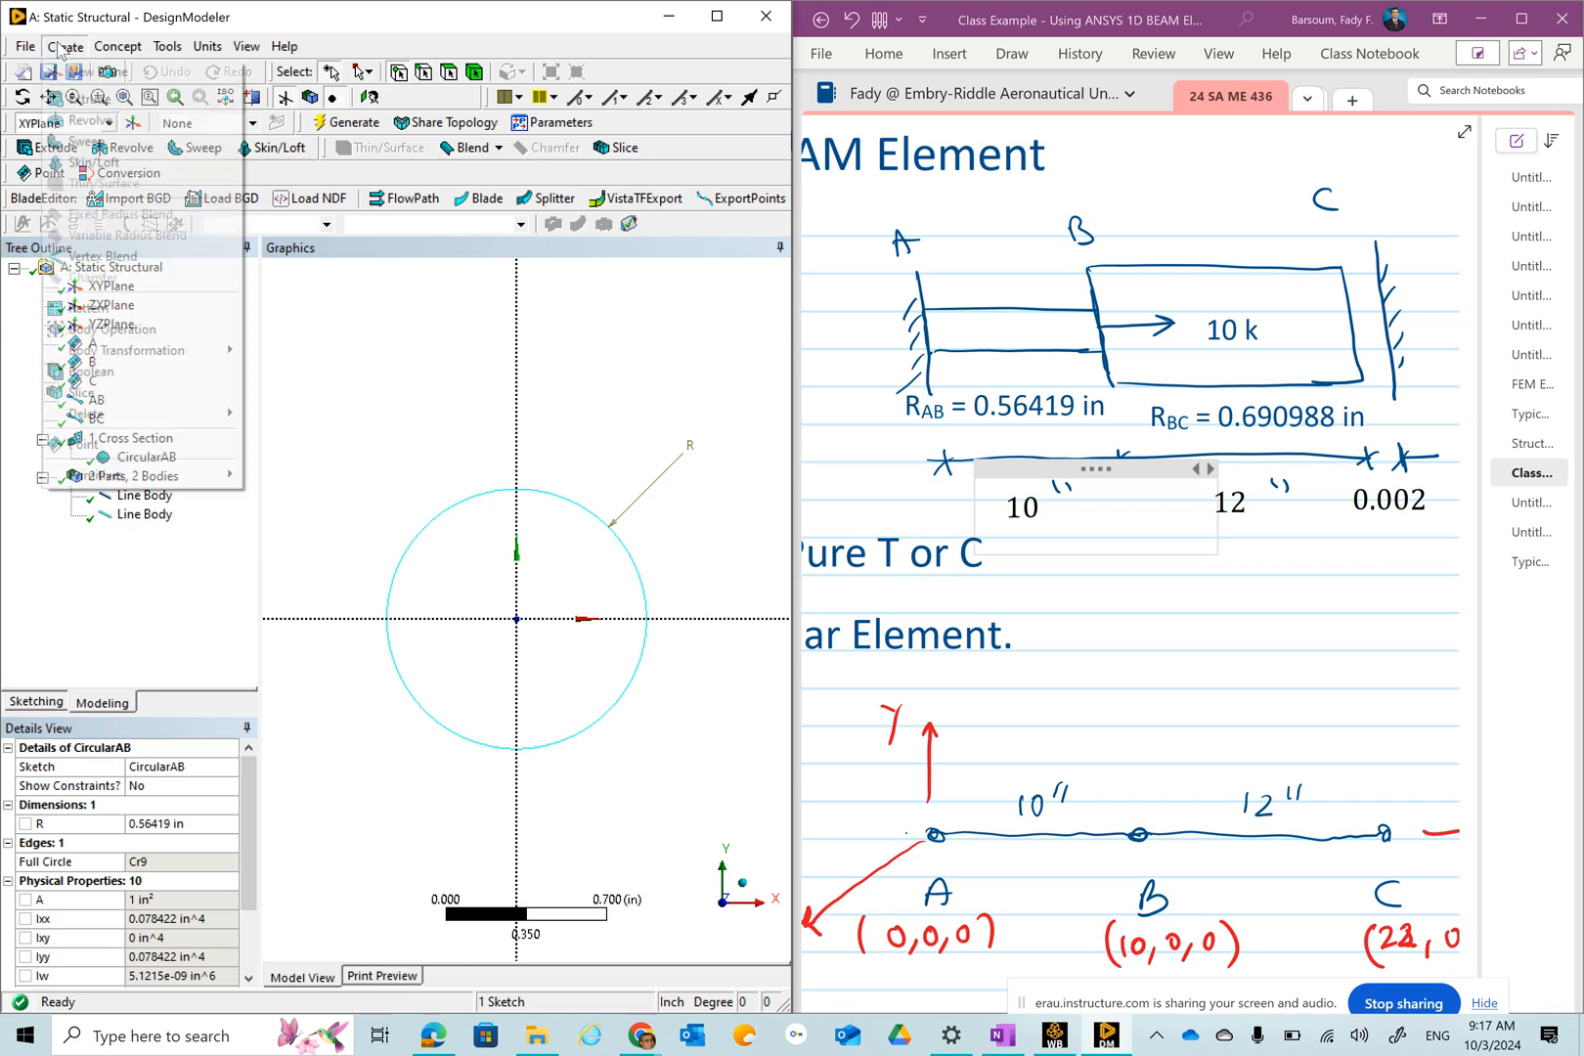
{"action": "mouse_move", "coordinate": [118, 47]}
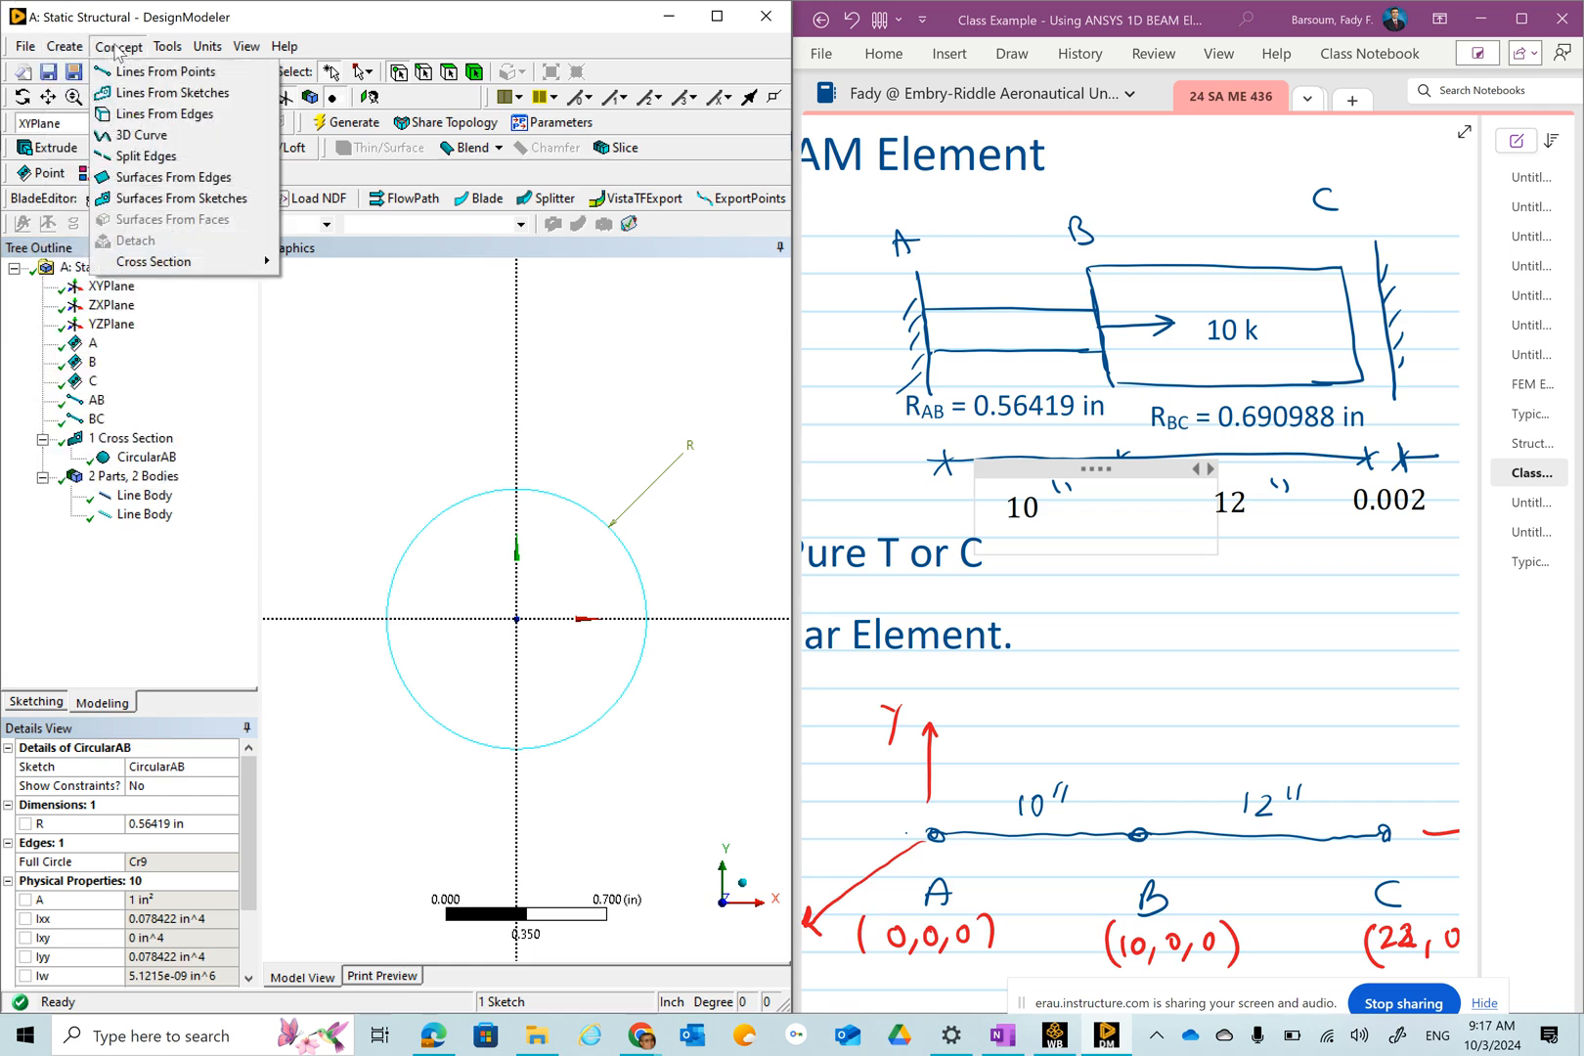
{"action": "mouse_move", "coordinate": [179, 262]}
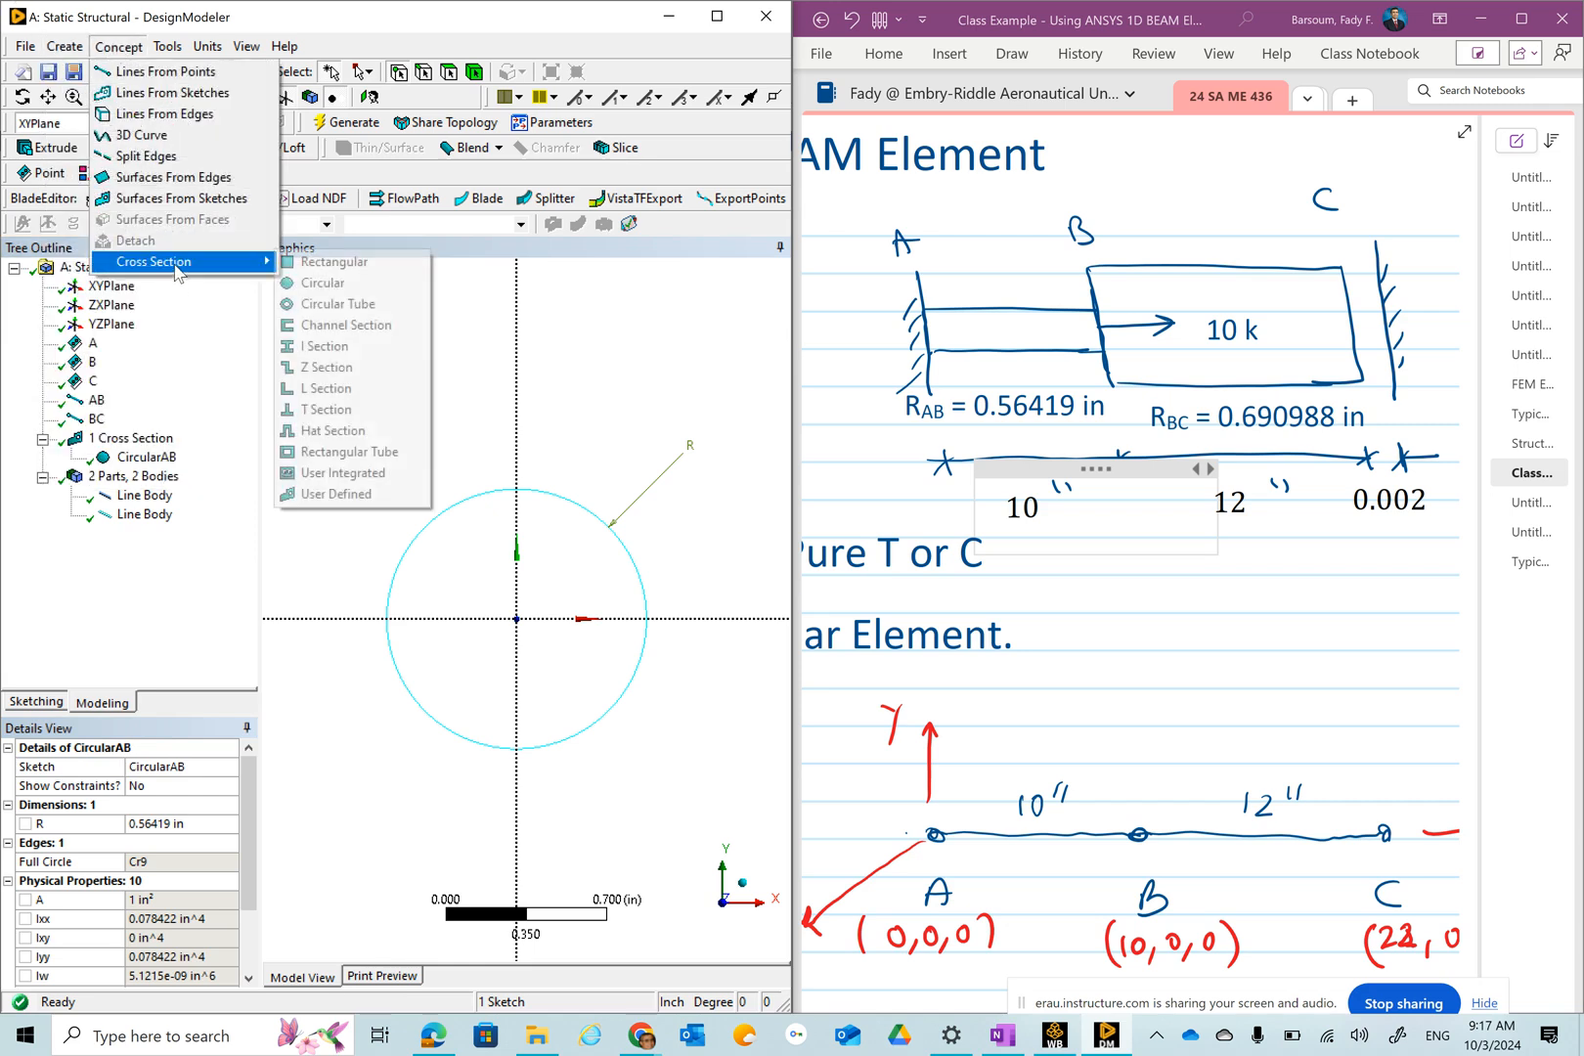
{"action": "left_click", "coordinate": [315, 284]}
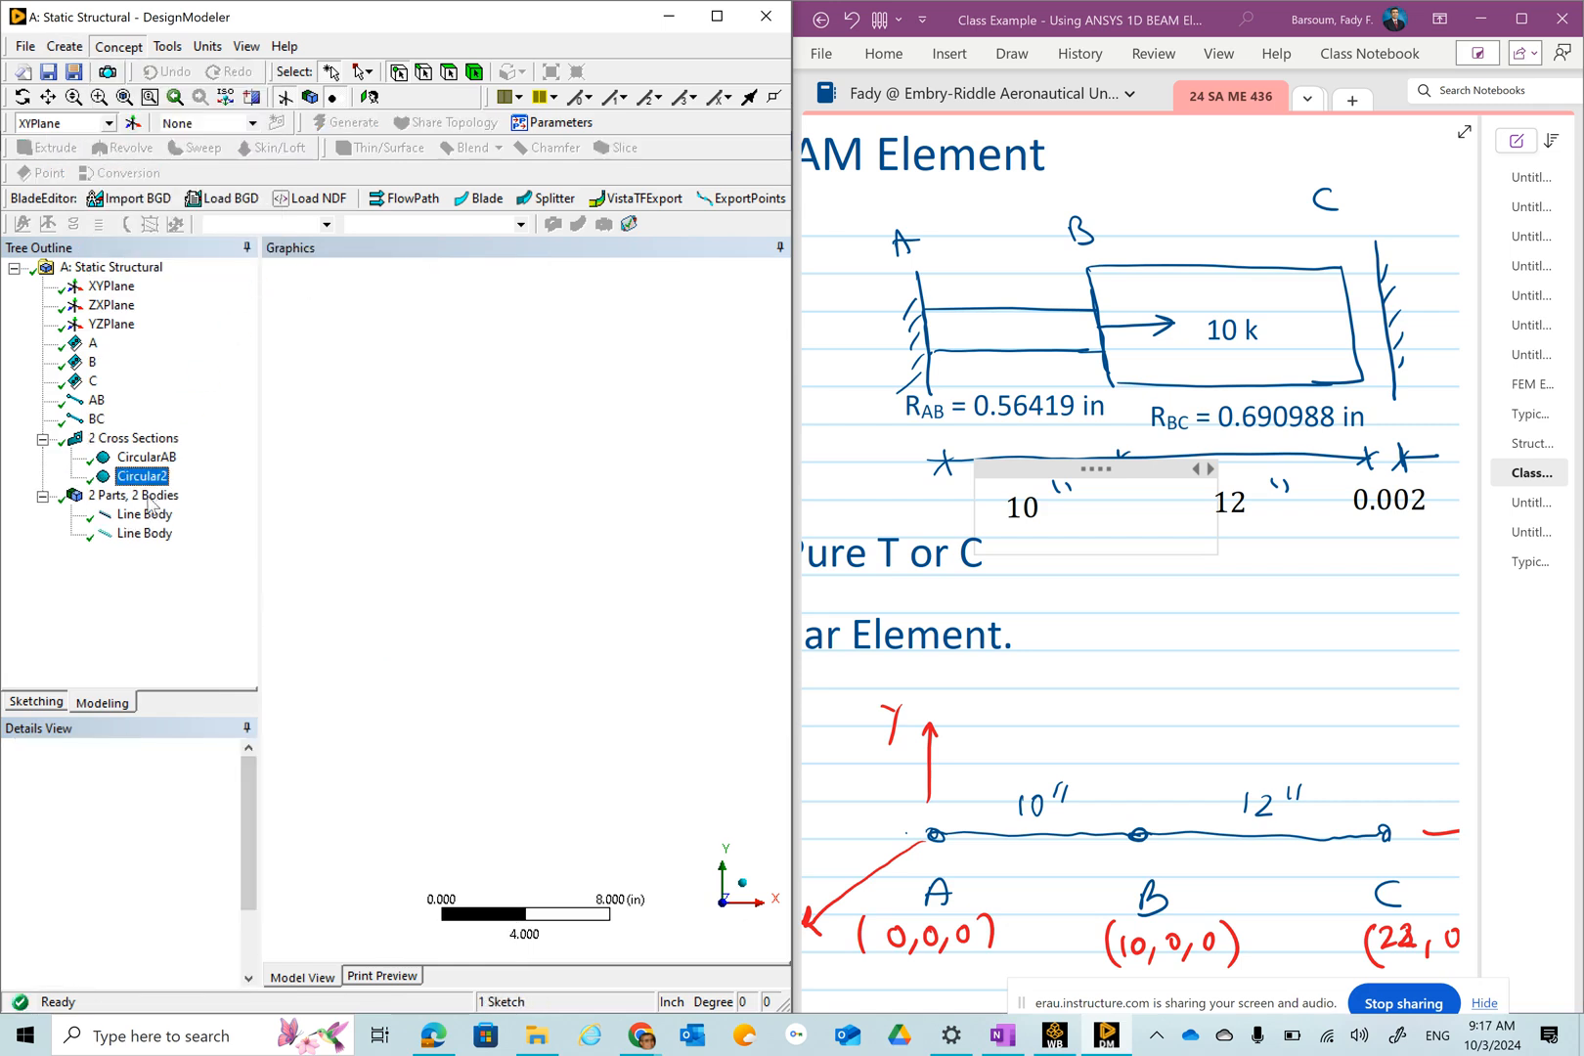
{"action": "left_click", "coordinate": [193, 767]}
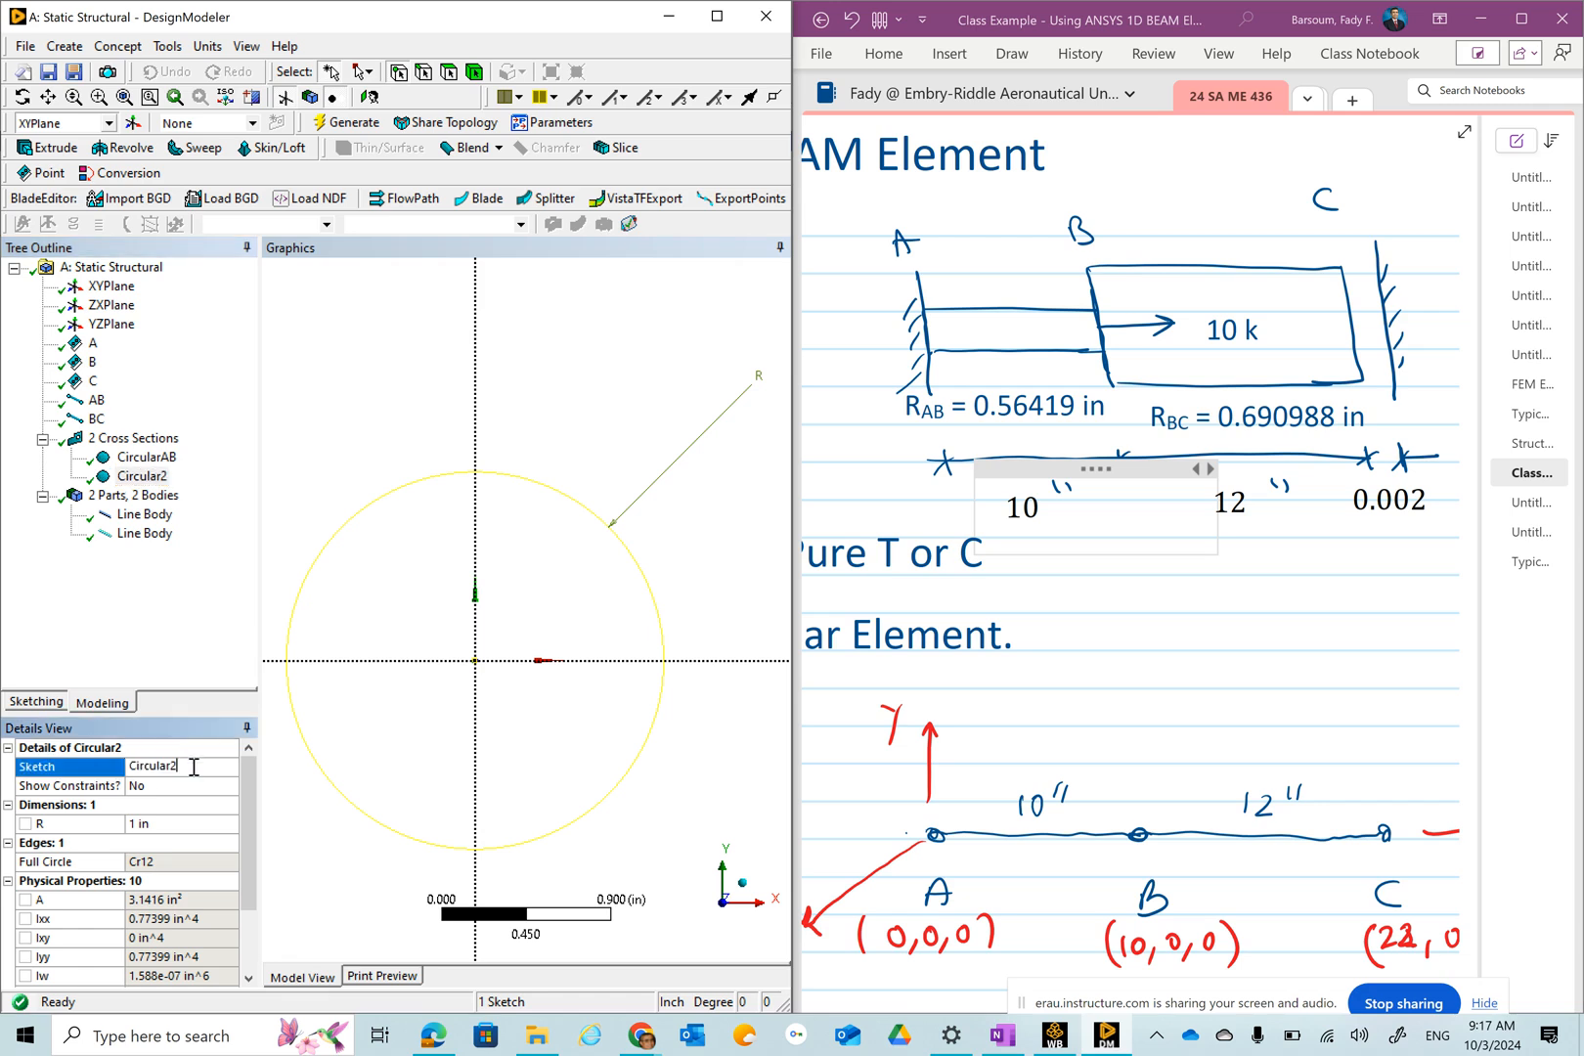
{"action": "type", "text": "BC"}
Copy the BC radius value 0.690988 from the class notes.
{"action": "left_click", "coordinate": [161, 825]}
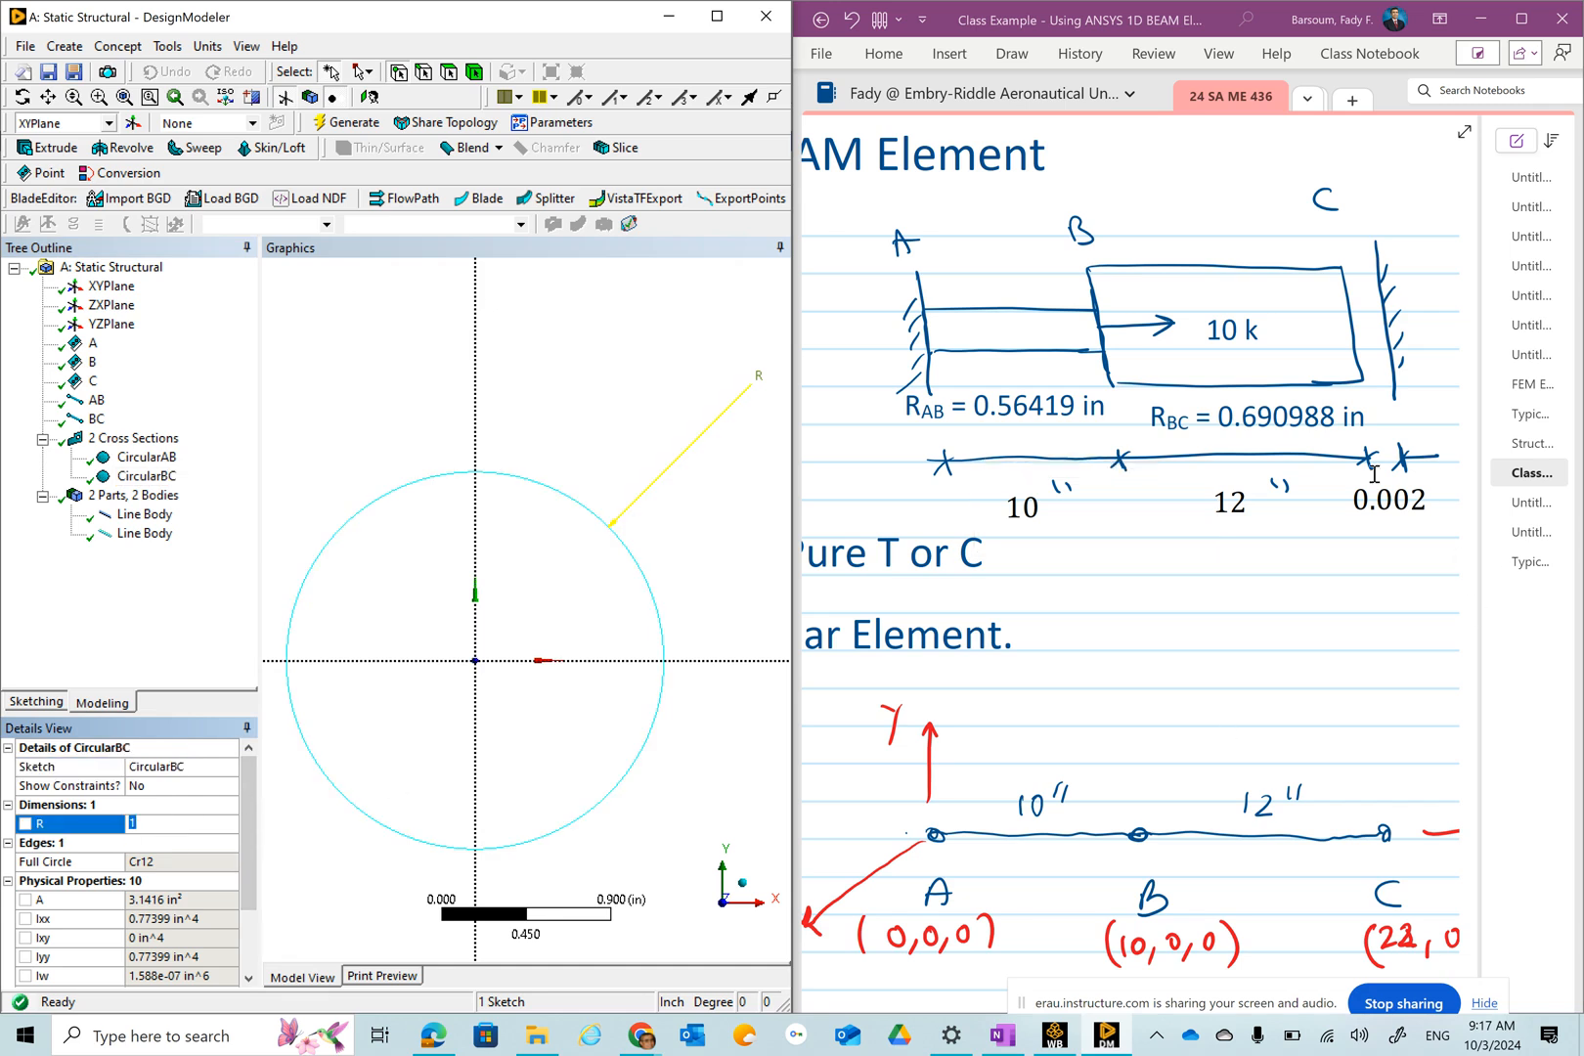
{"action": "mouse_move", "coordinate": [1220, 416]}
{"action": "left_mouse_down"}
{"action": "mouse_move", "coordinate": [1332, 422]}
{"action": "mouse_move", "coordinate": [1226, 430]}
{"action": "left_mouse_up"}
{"action": "right_click", "coordinate": [1315, 418]}
{"action": "left_click", "coordinate": [1327, 418]}
{"action": "left_click", "coordinate": [1333, 418]}
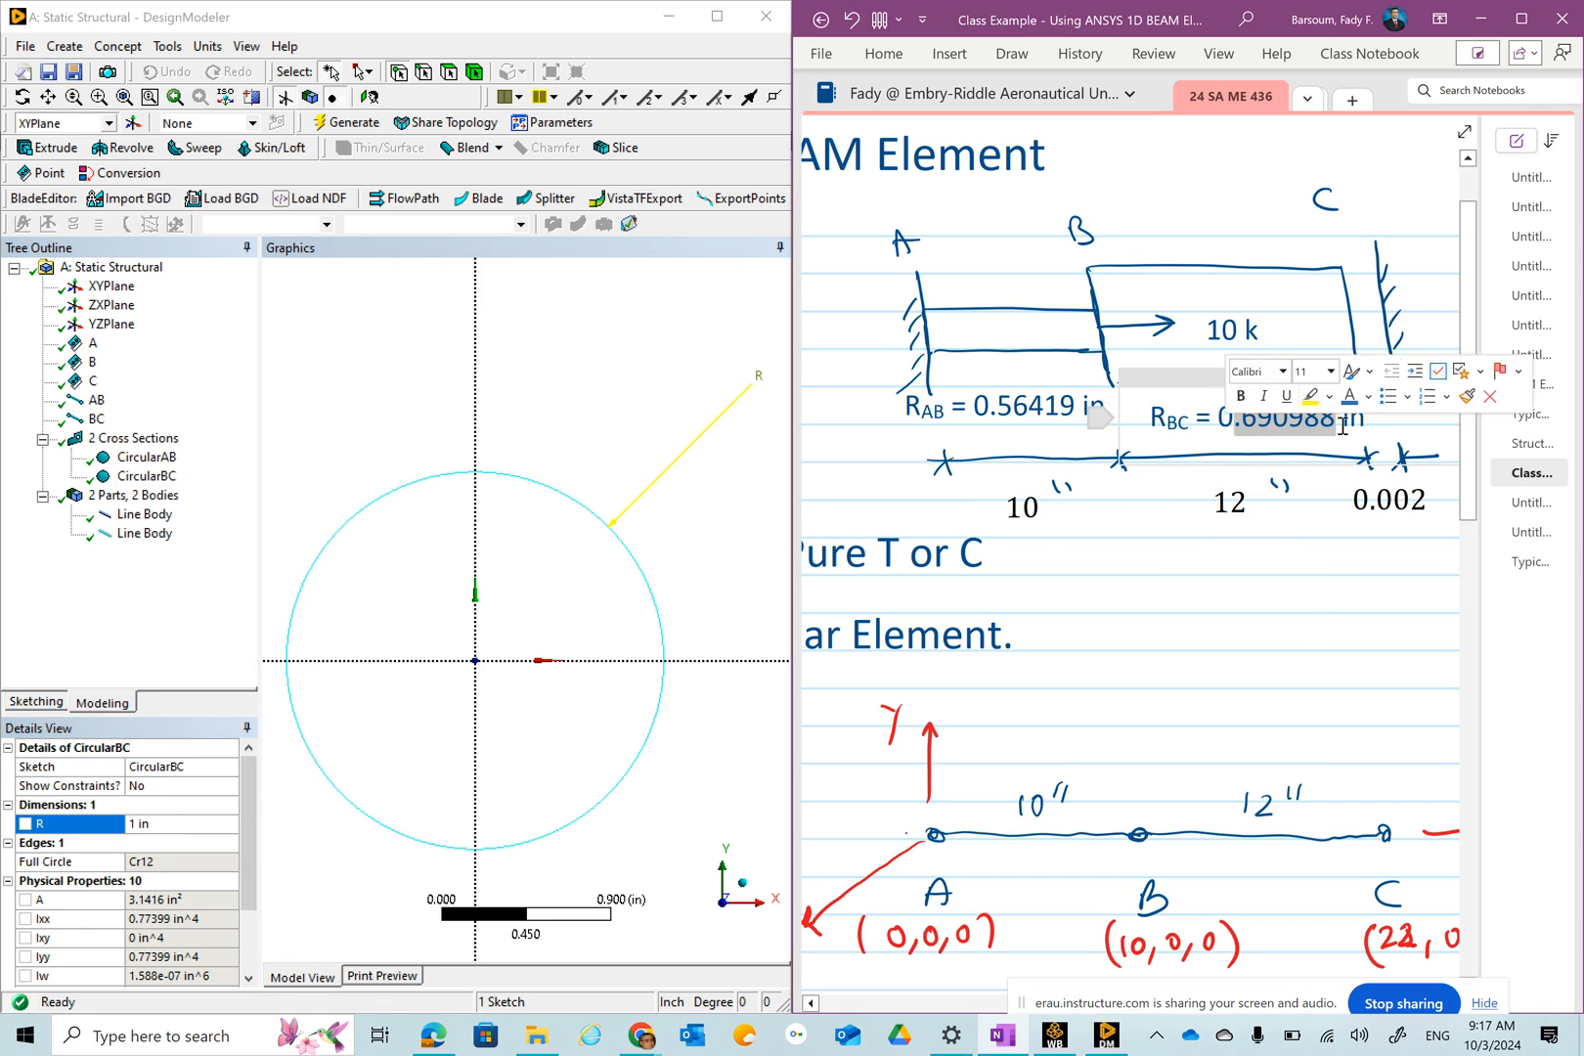
{"action": "left_click", "coordinate": [1346, 454]}
{"action": "left_click", "coordinate": [1336, 416]}
{"action": "left_click_drag", "start_coordinate": [1334, 417], "coordinate": [1224, 420]}
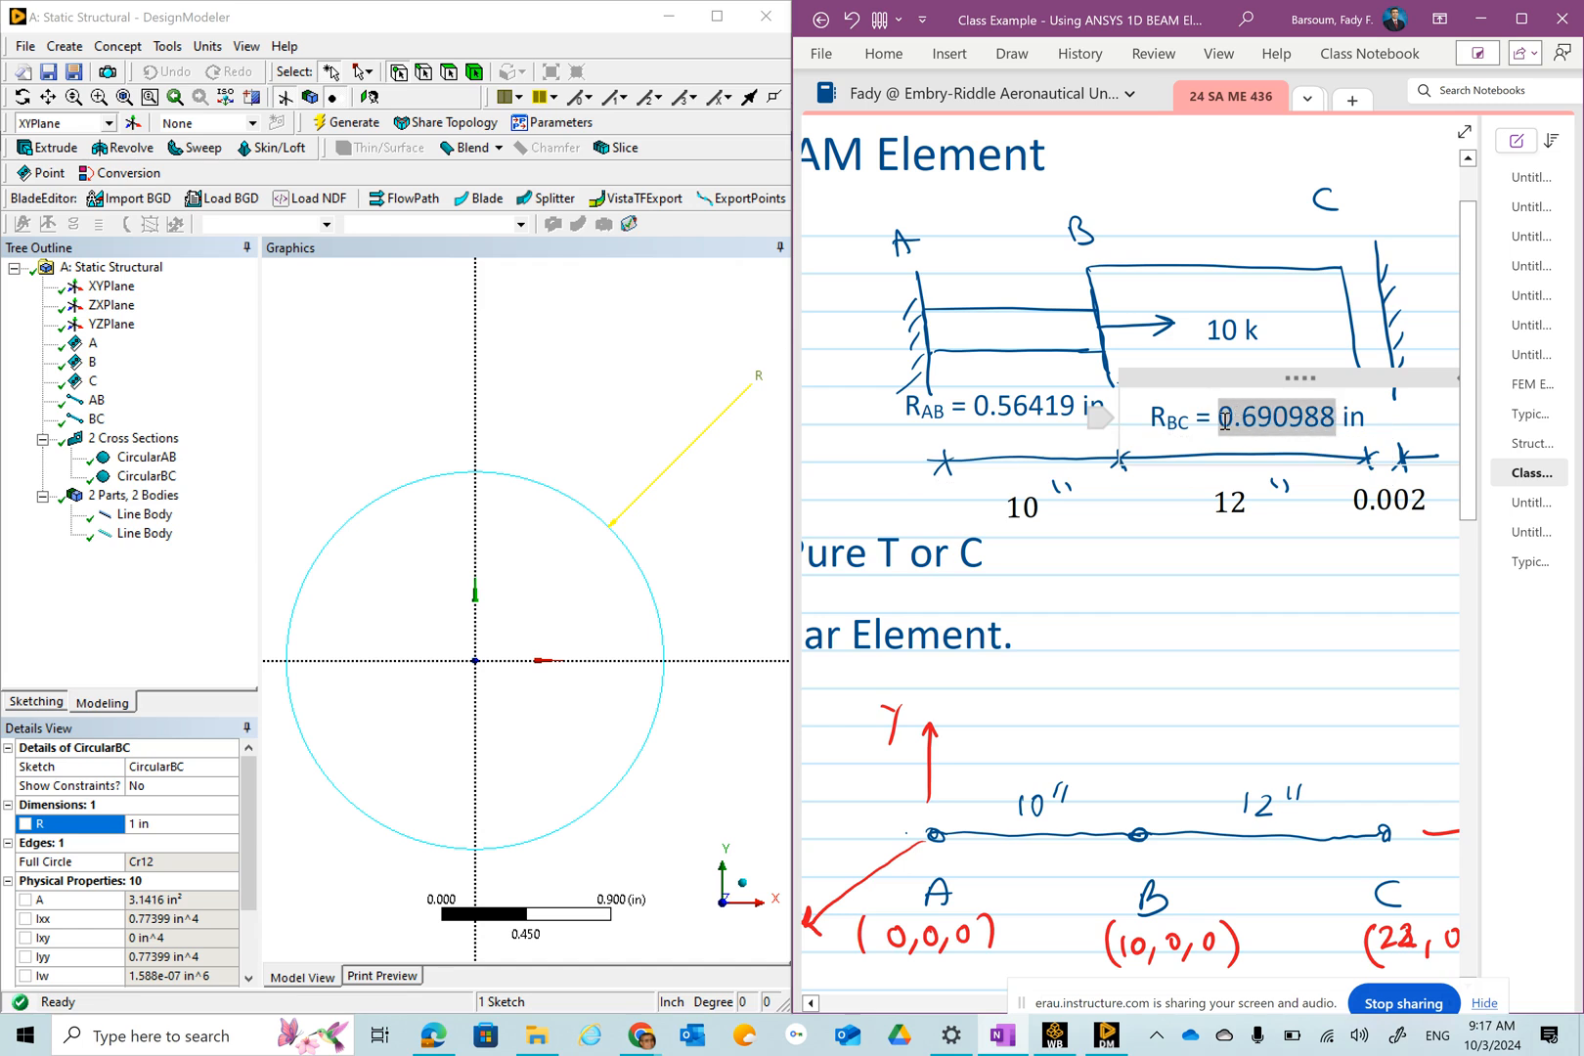
{"action": "right_click", "coordinate": [1259, 421]}
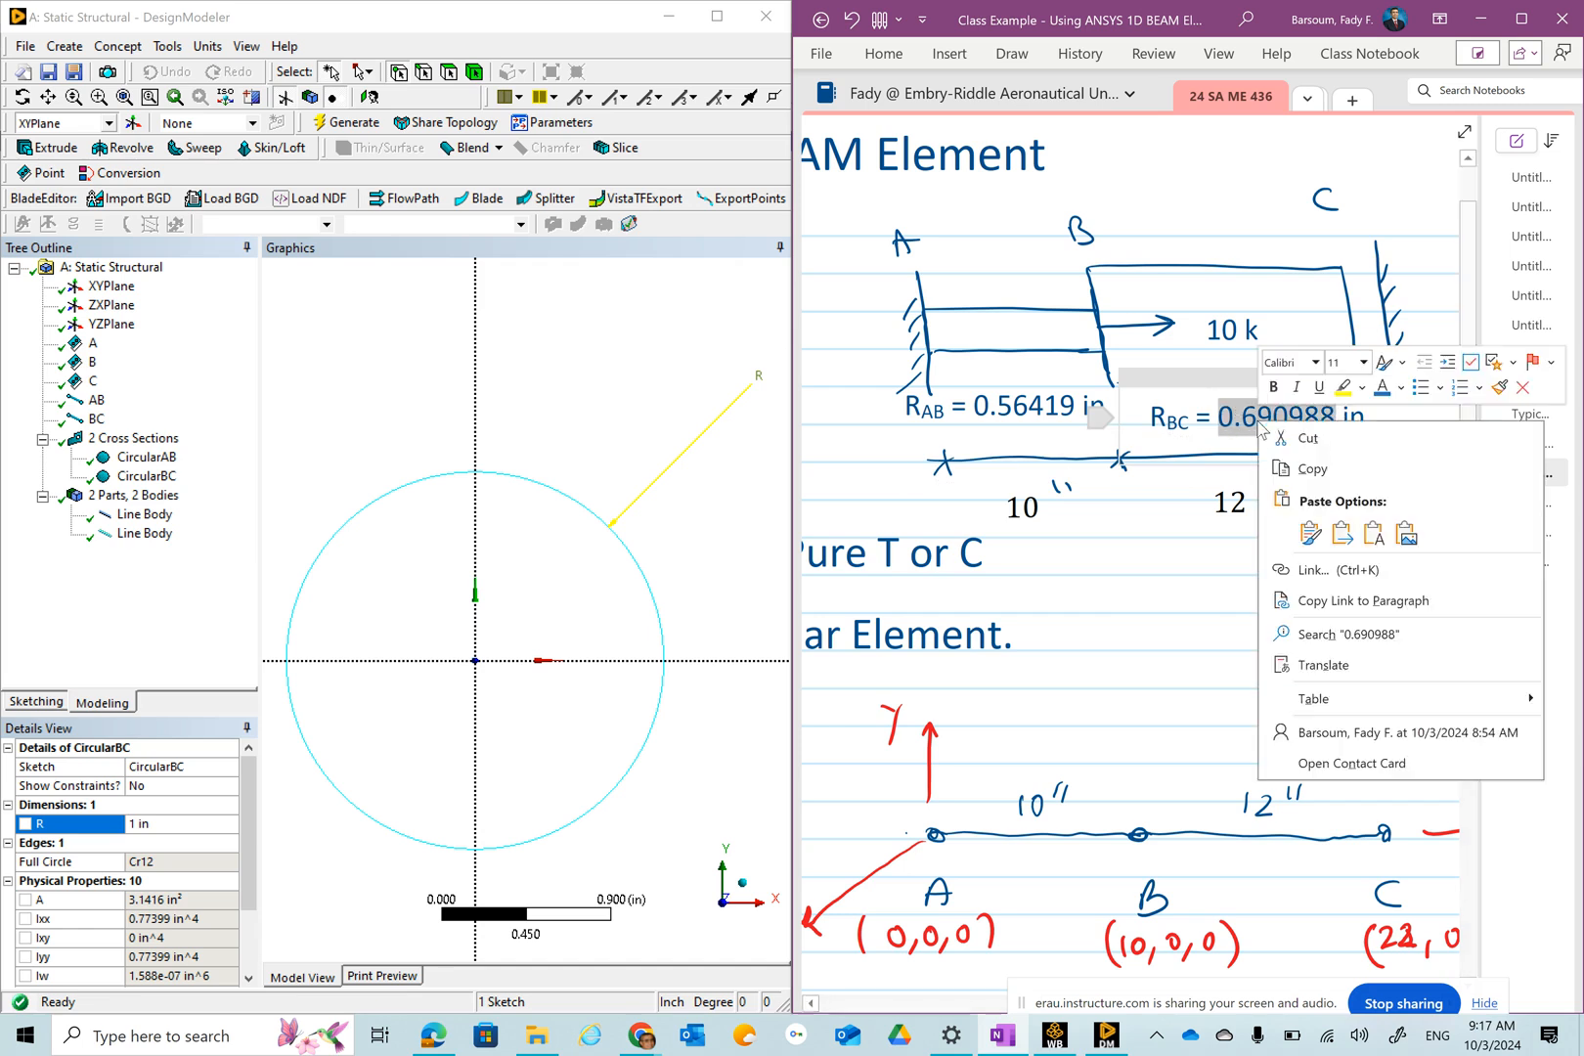
{"action": "left_click", "coordinate": [1320, 471]}
Paste 0.690988 as CircularBC's radius and maximize the DesignModeler window.
{"action": "left_click", "coordinate": [168, 828]}
{"action": "right_click", "coordinate": [167, 828]}
{"action": "left_click", "coordinate": [230, 641]}
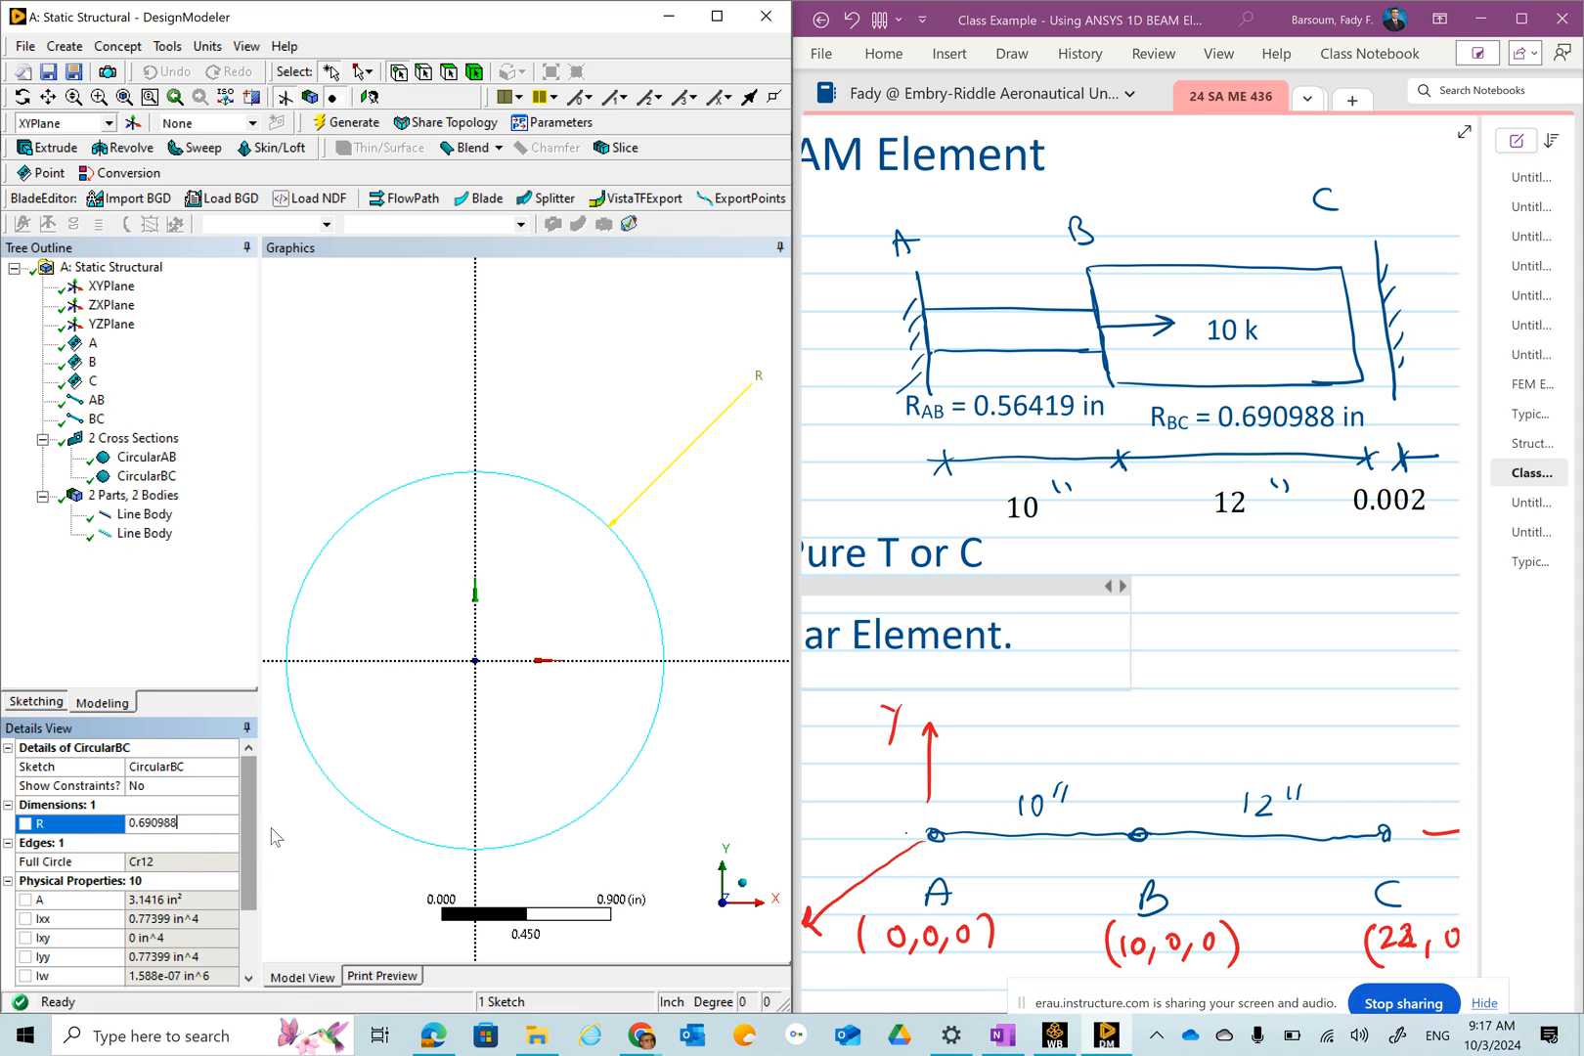
{"action": "left_click", "coordinate": [1477, 19]}
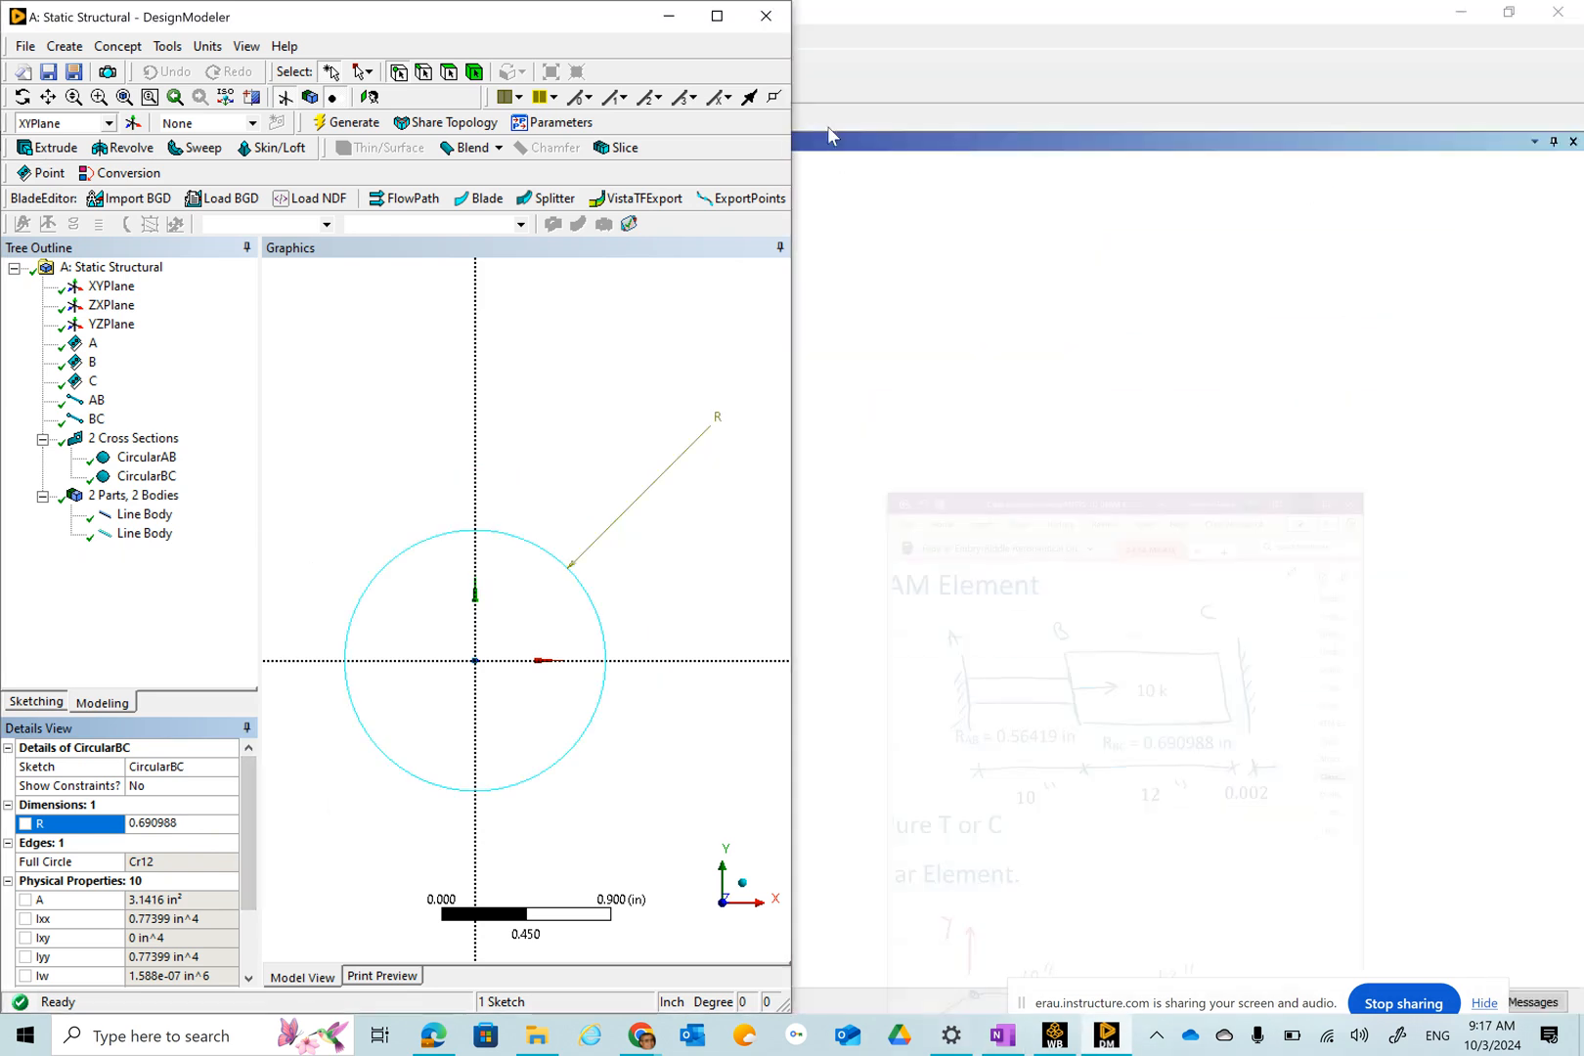
{"action": "left_click", "coordinate": [716, 16]}
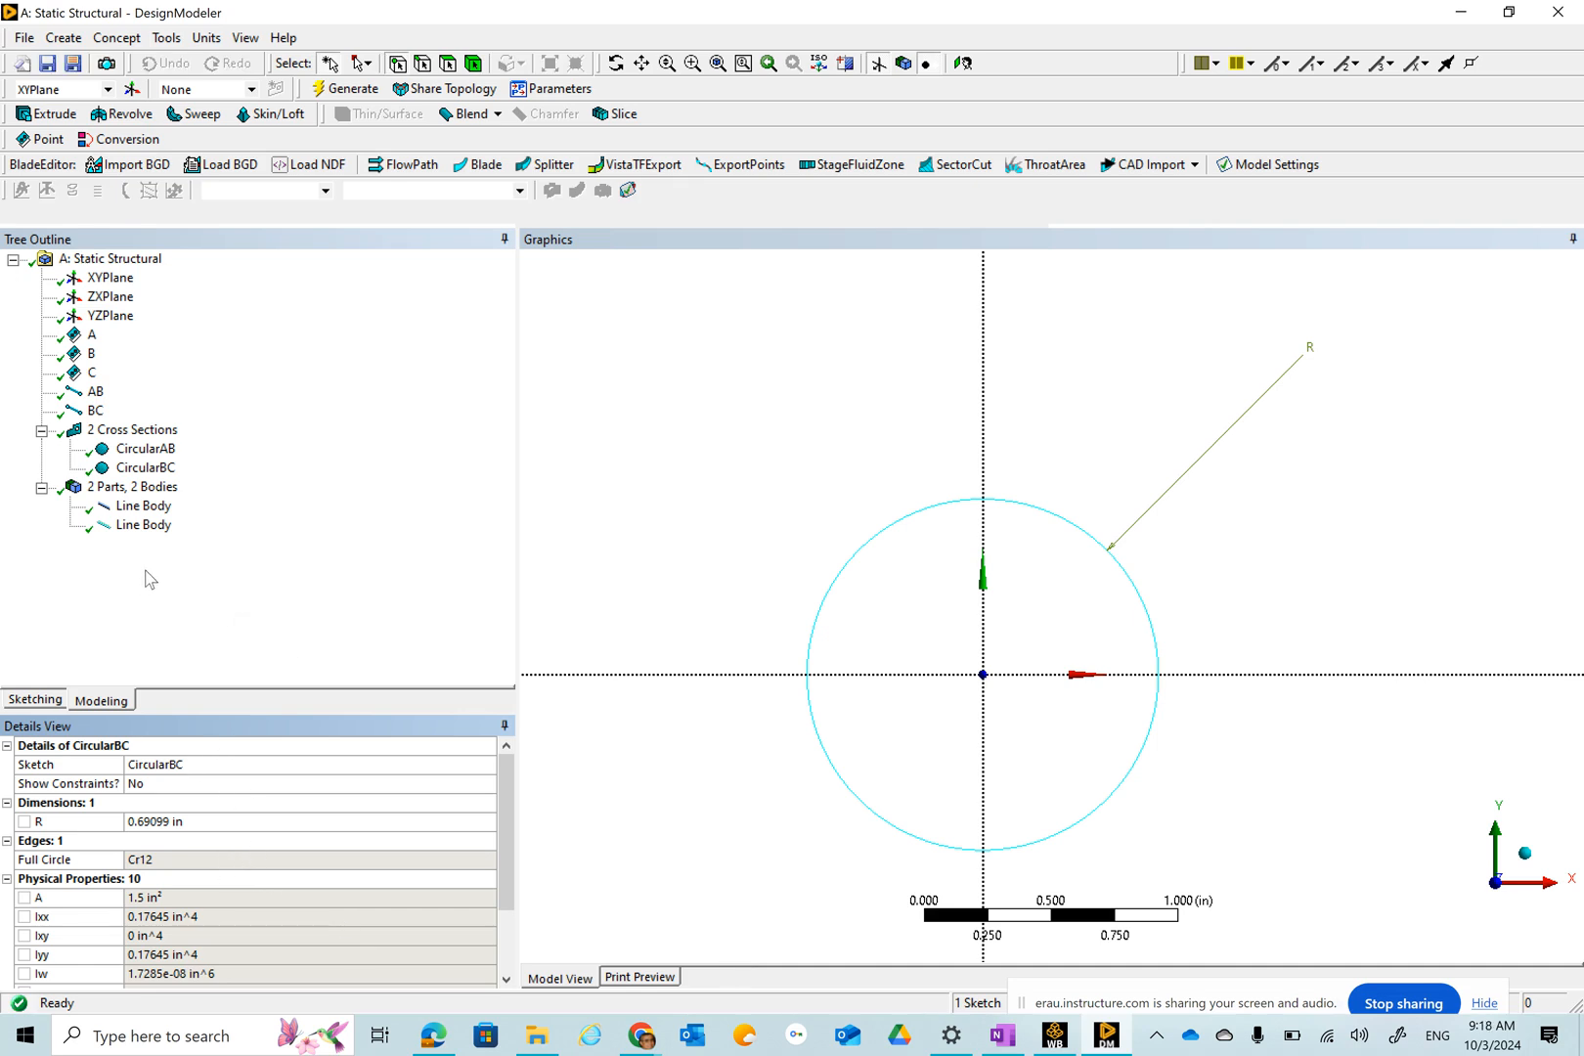
Assign the CircularAB cross section to the first line body.
{"action": "left_click", "coordinate": [134, 507]}
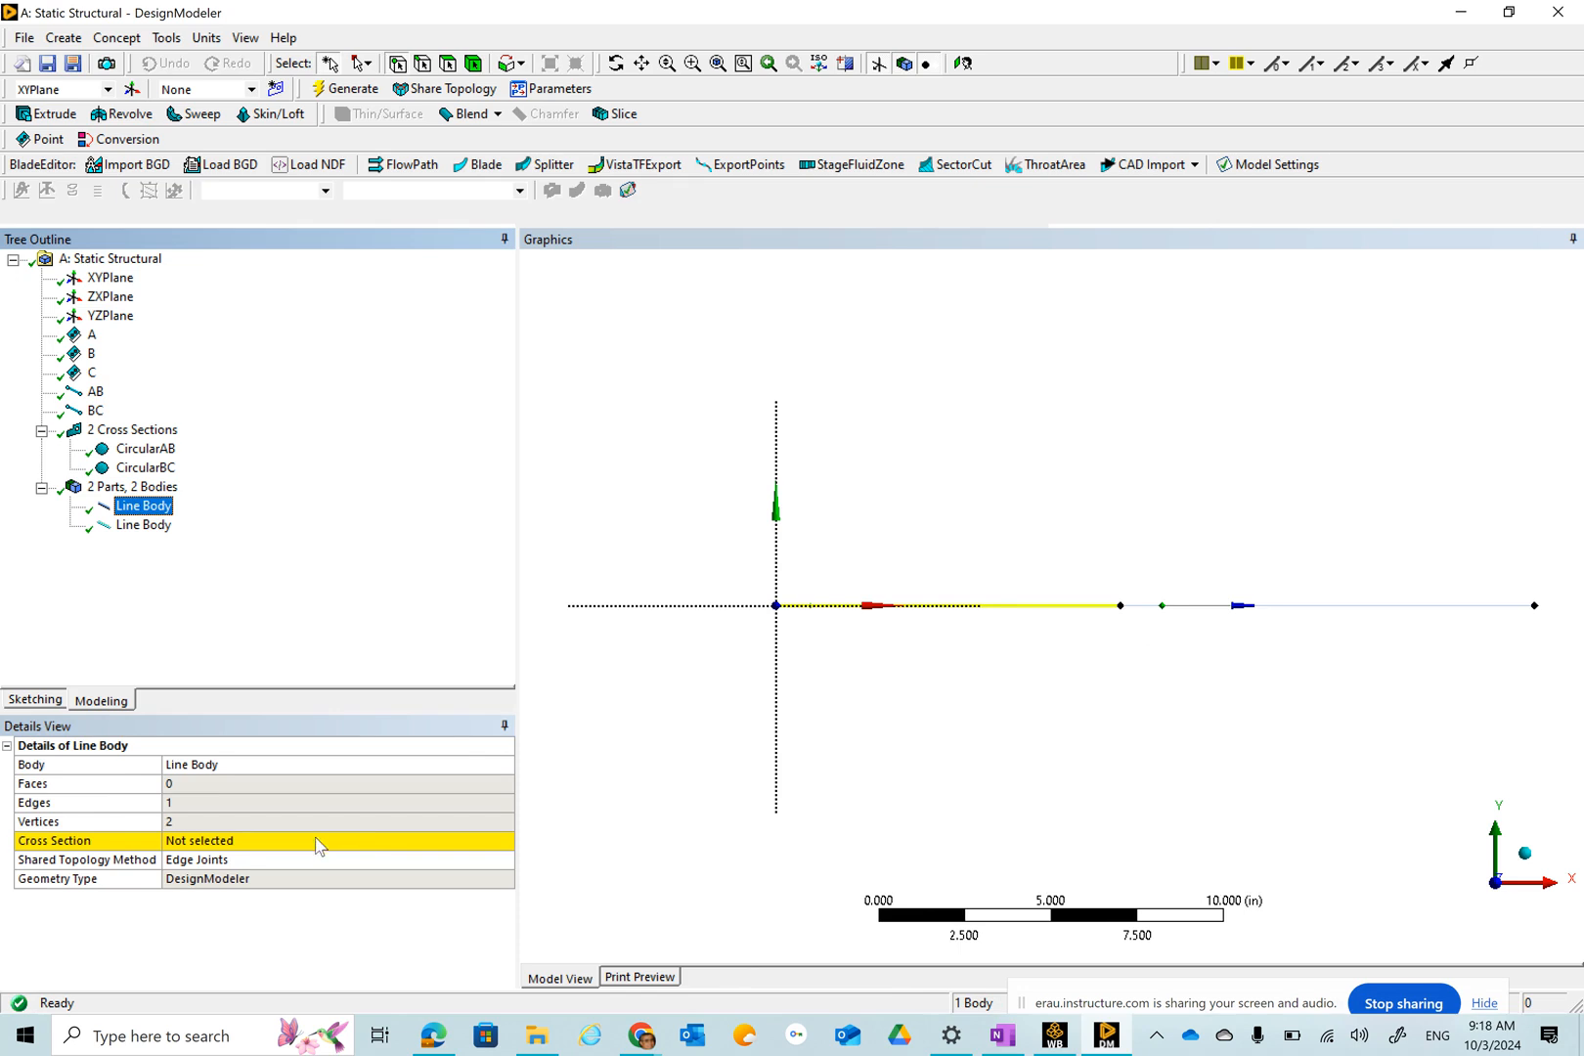
{"action": "left_click", "coordinate": [318, 847]}
{"action": "left_click", "coordinate": [503, 841]}
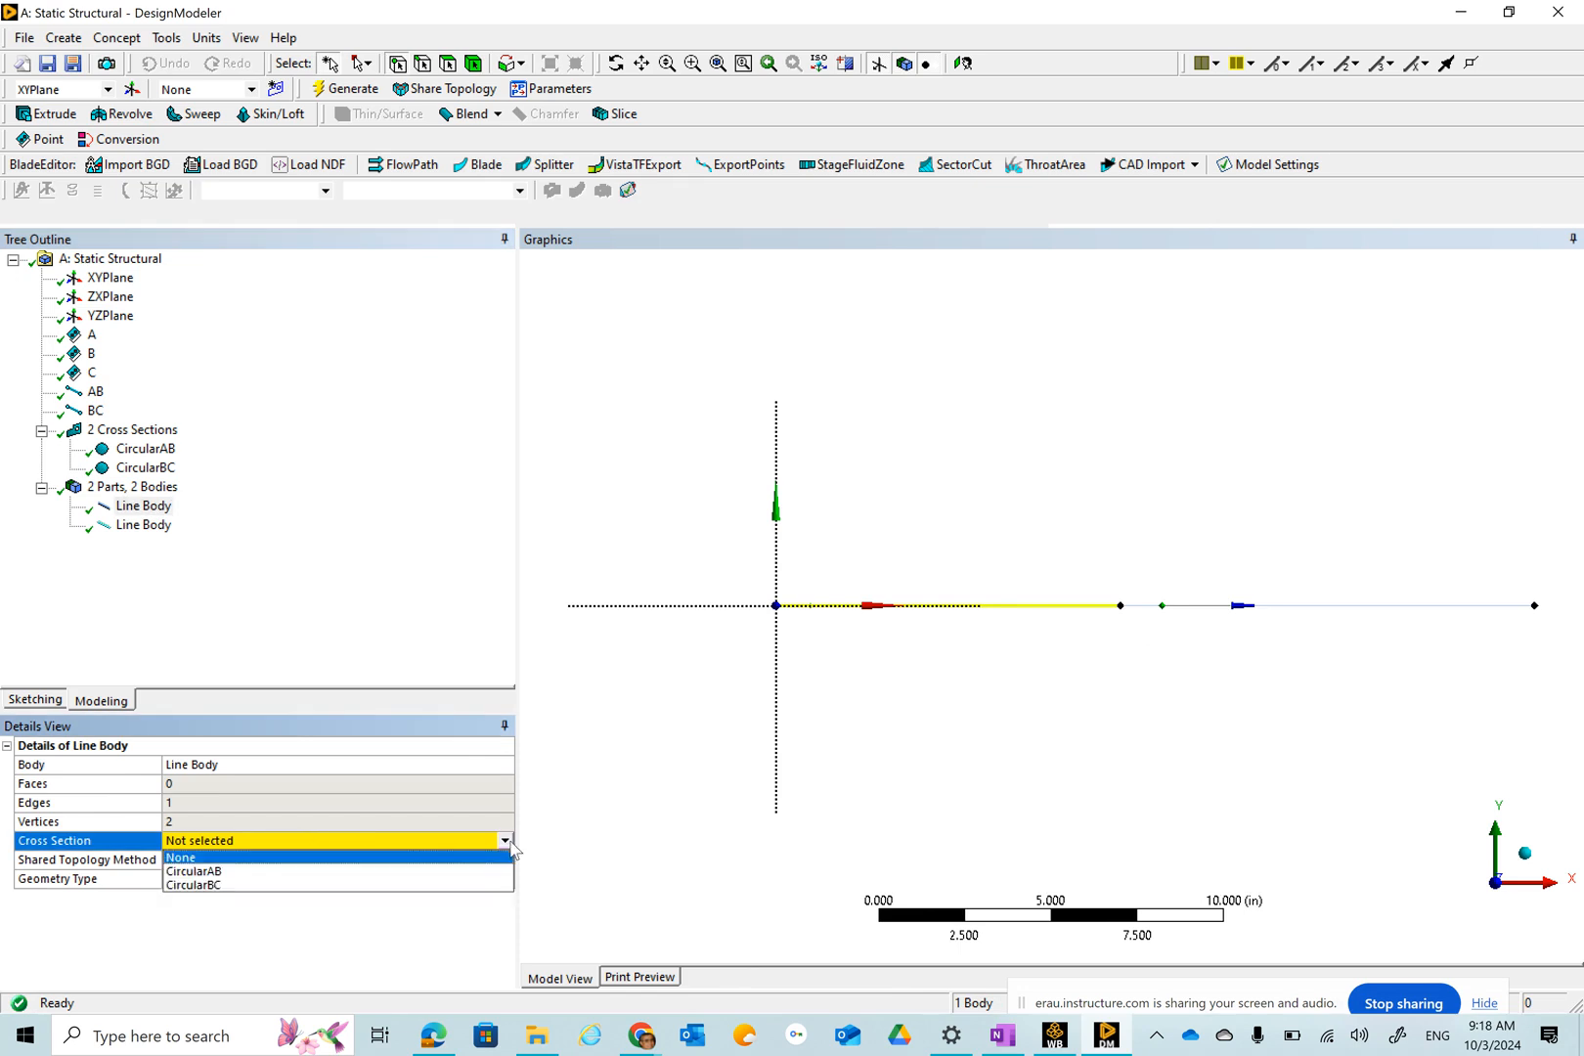
{"action": "left_click", "coordinate": [208, 871]}
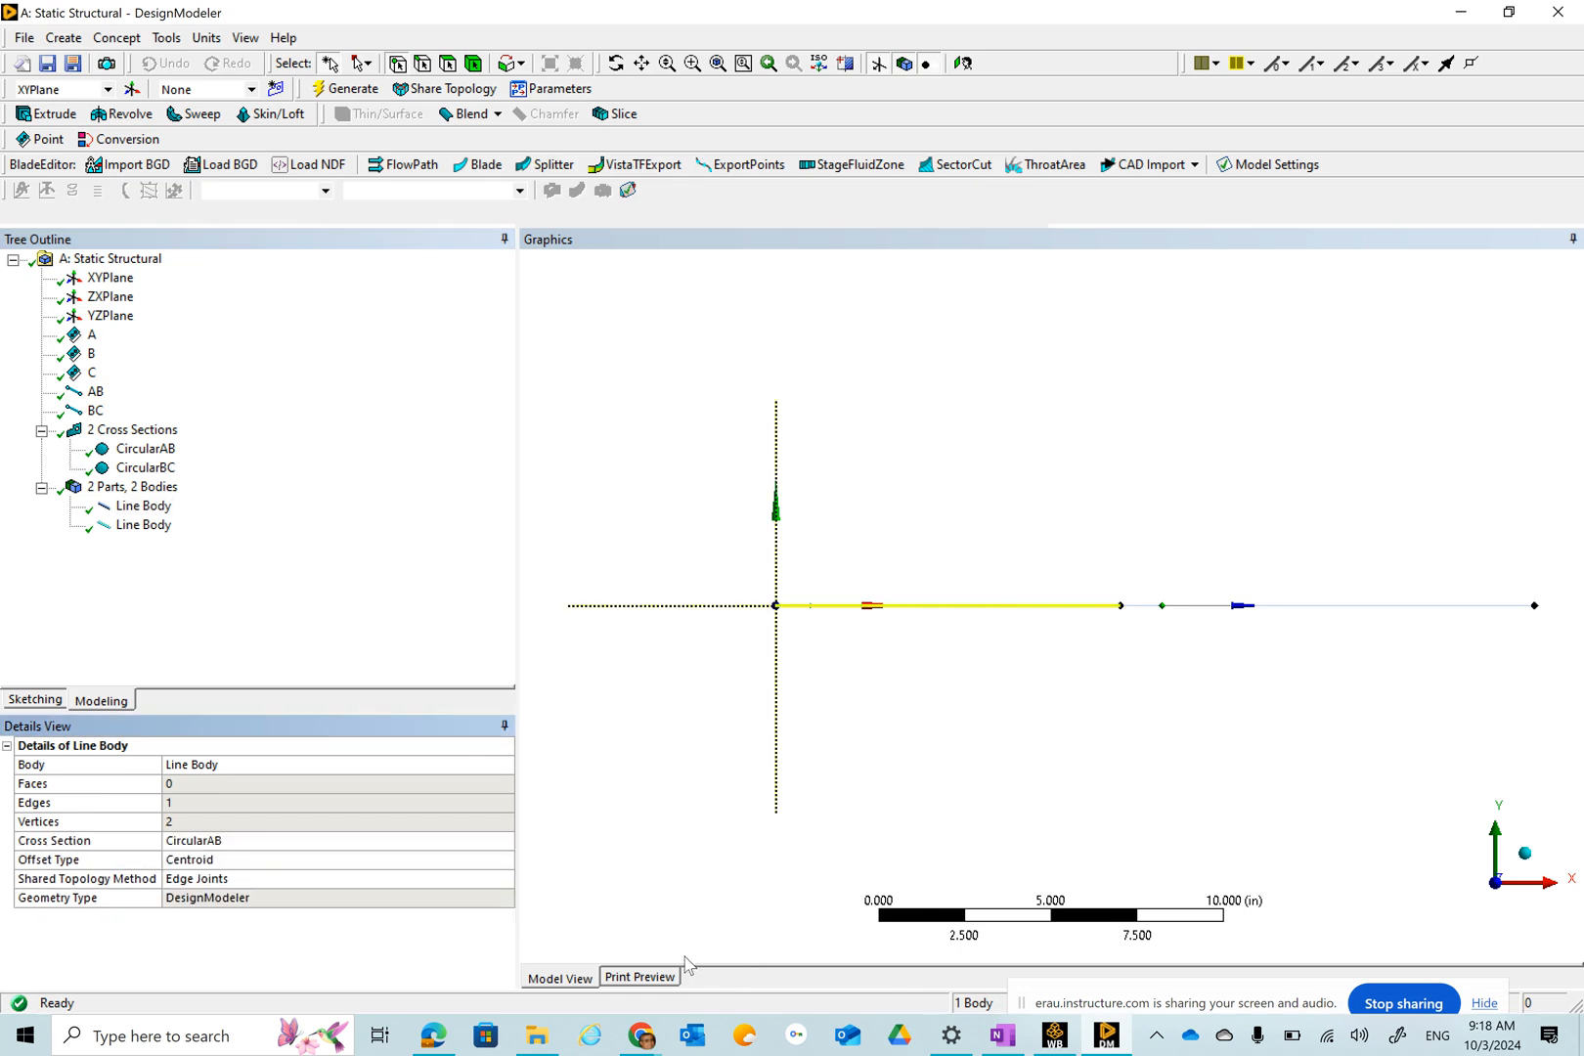
Assign the CircularBC cross section to the second line body.
{"action": "left_click", "coordinate": [142, 468]}
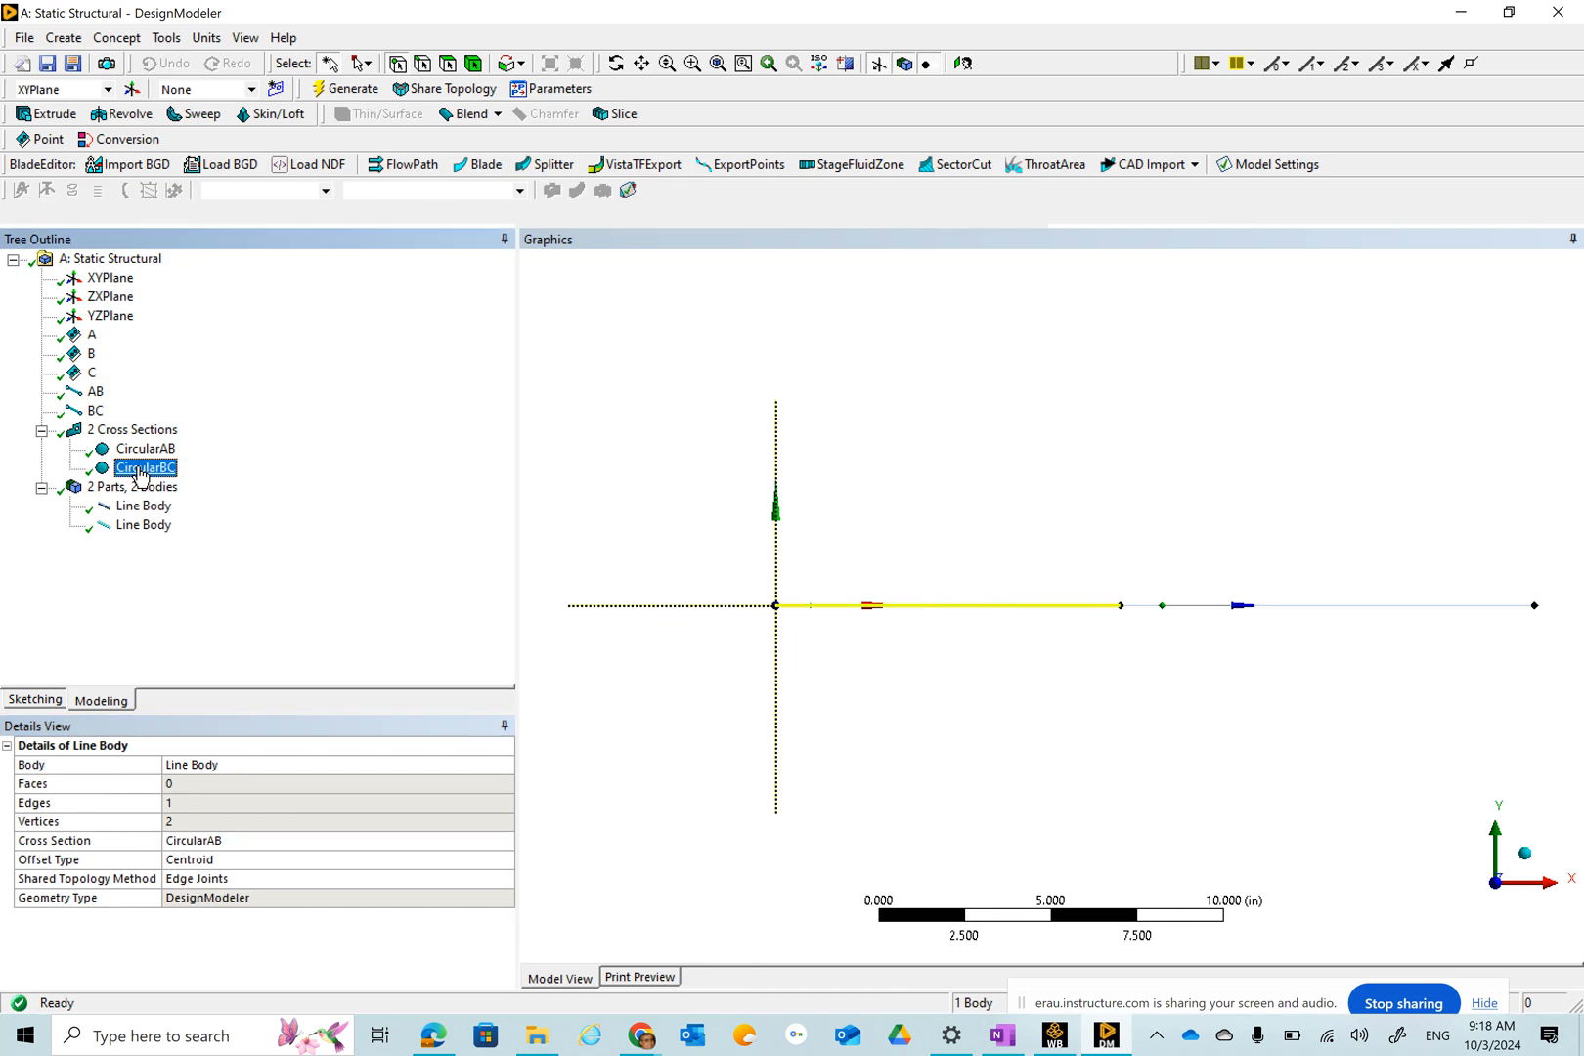
{"action": "left_click", "coordinate": [147, 528]}
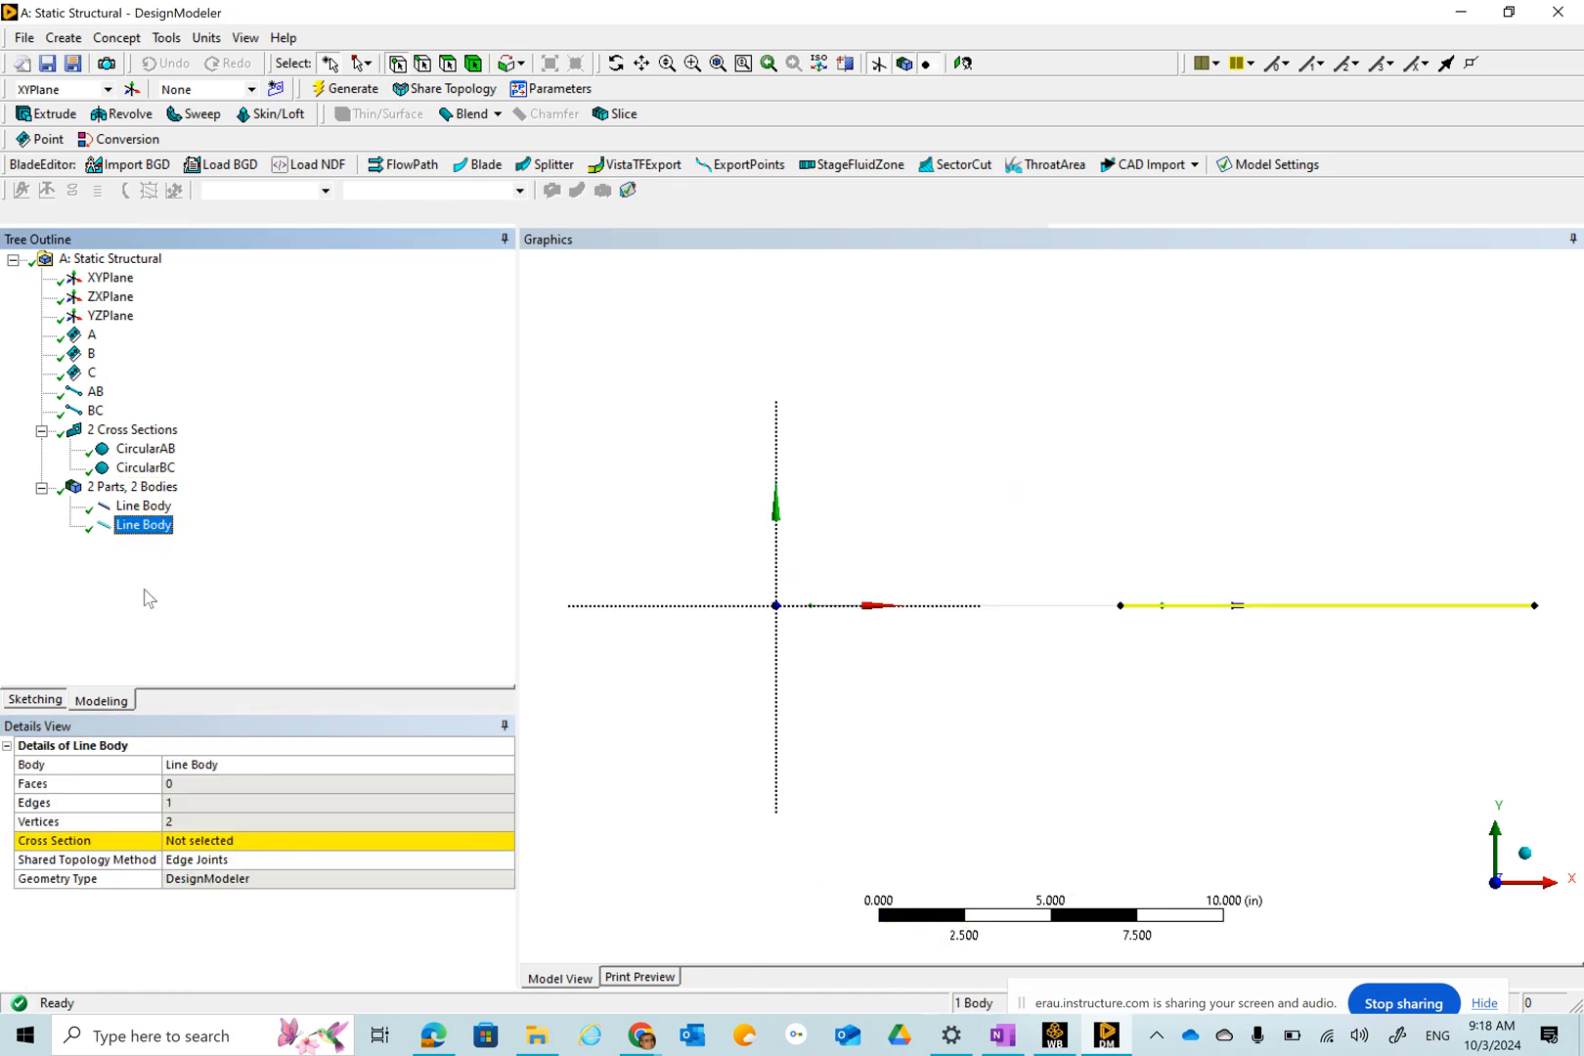
{"action": "left_click", "coordinate": [377, 847]}
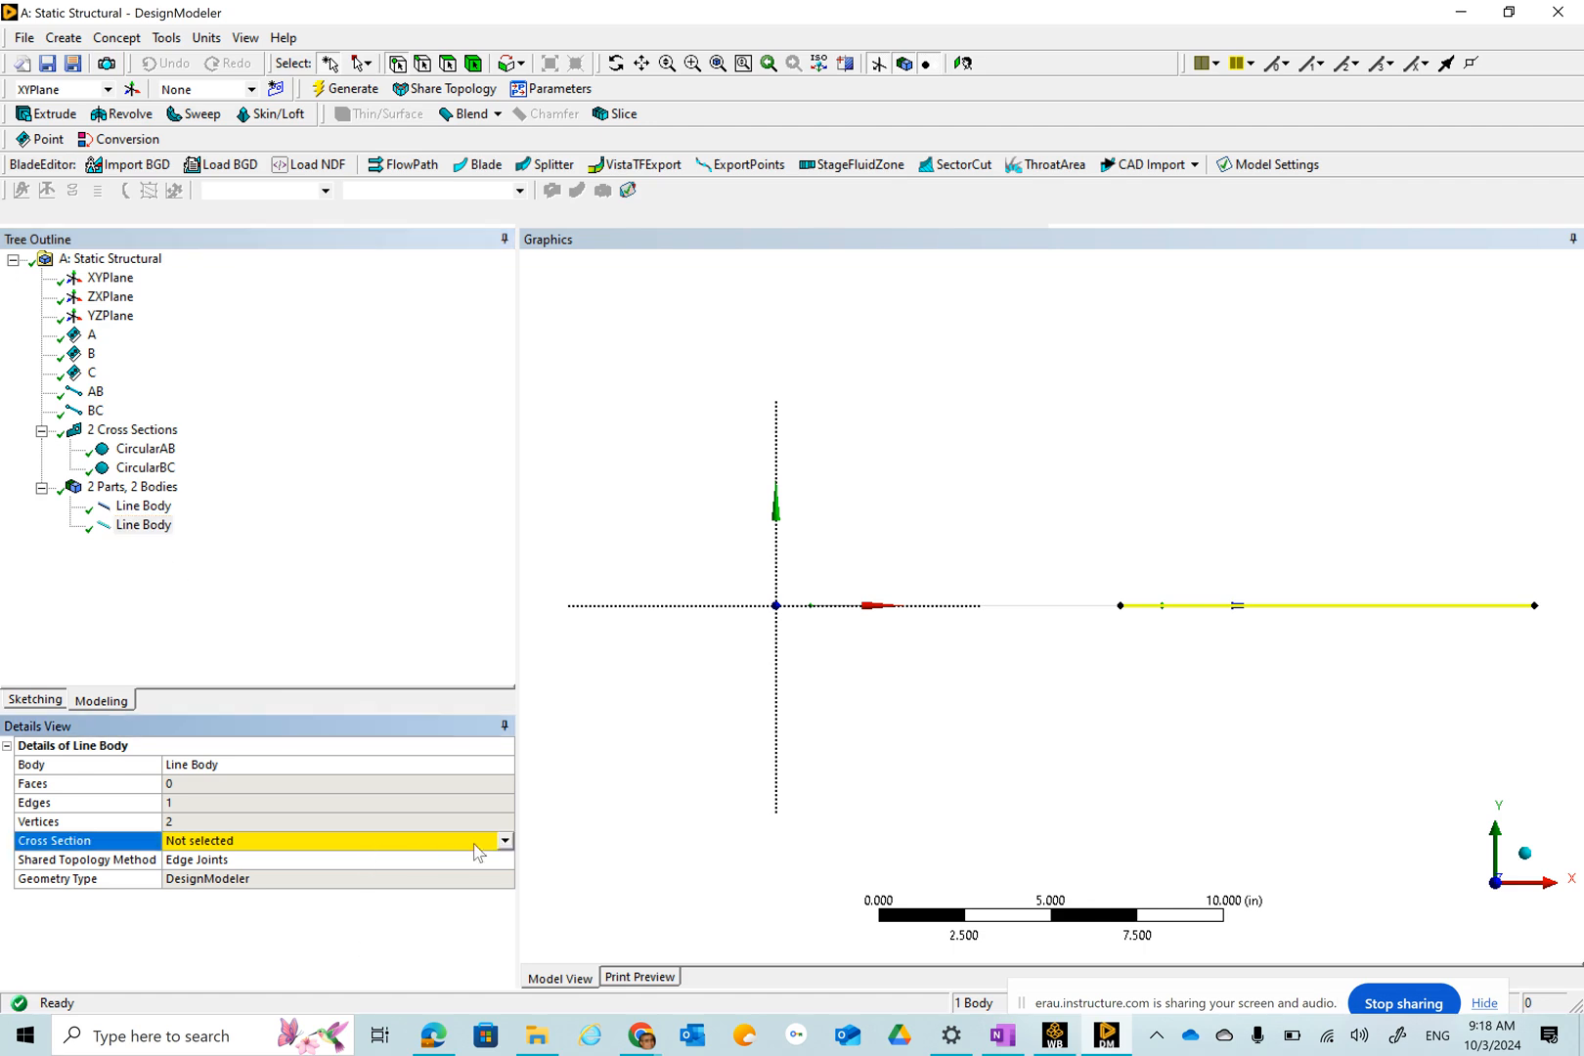
{"action": "left_click", "coordinate": [504, 841]}
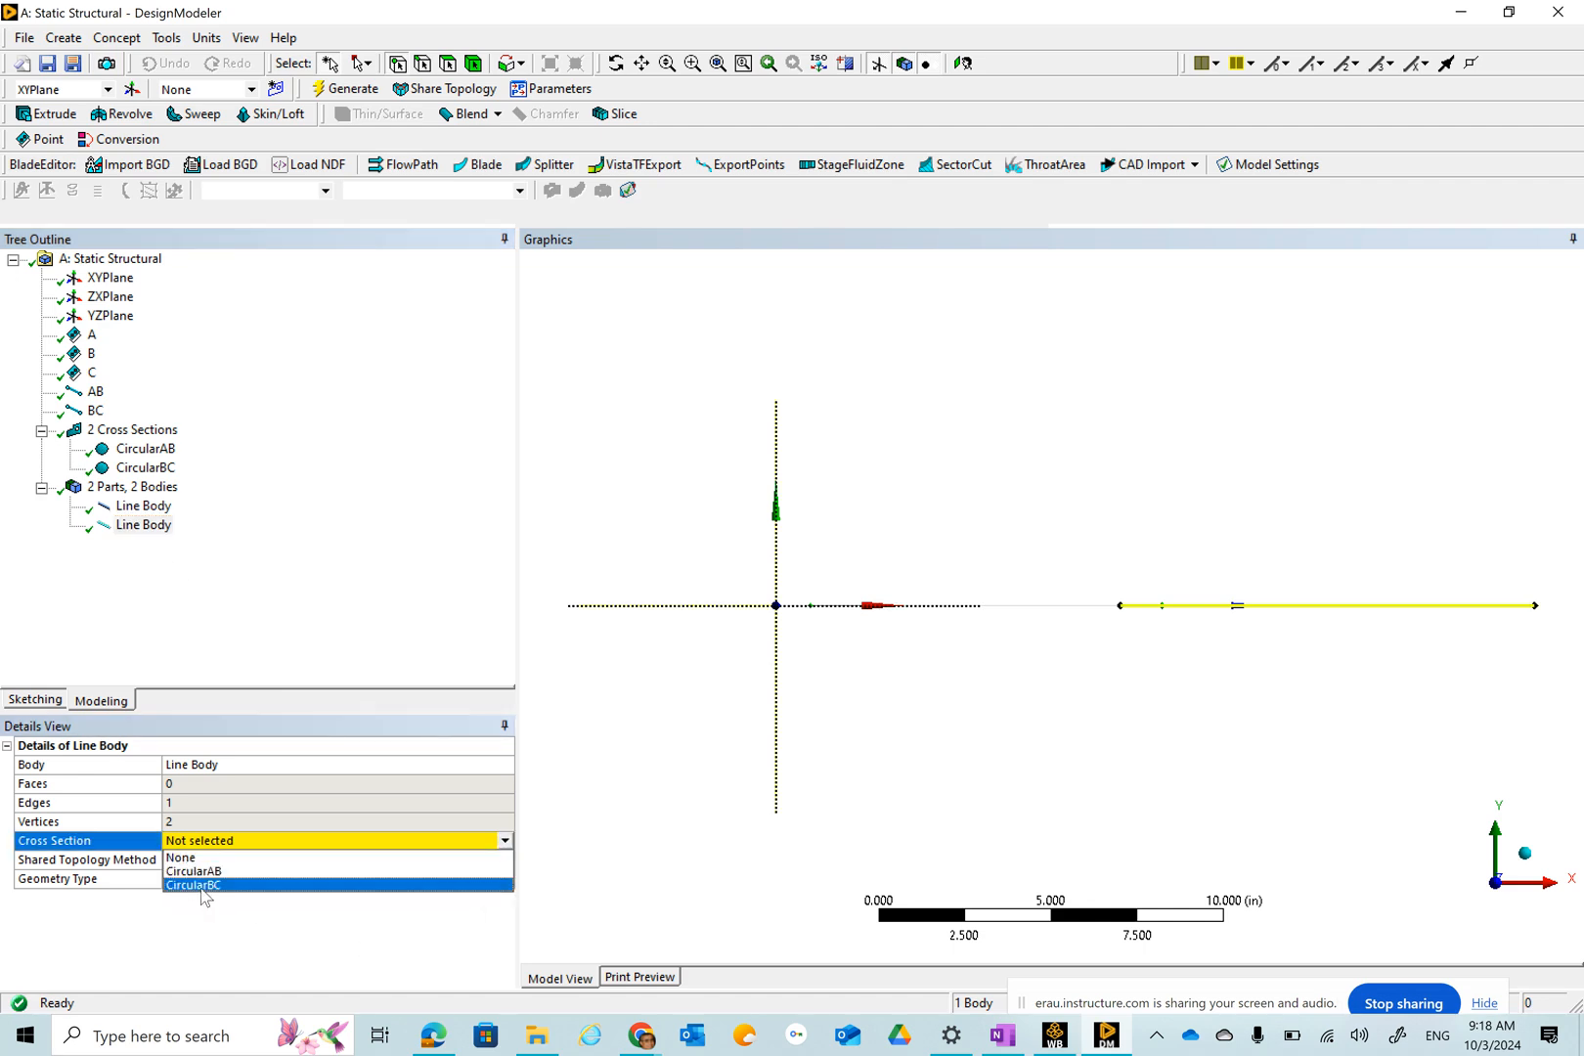
{"action": "left_click", "coordinate": [200, 885]}
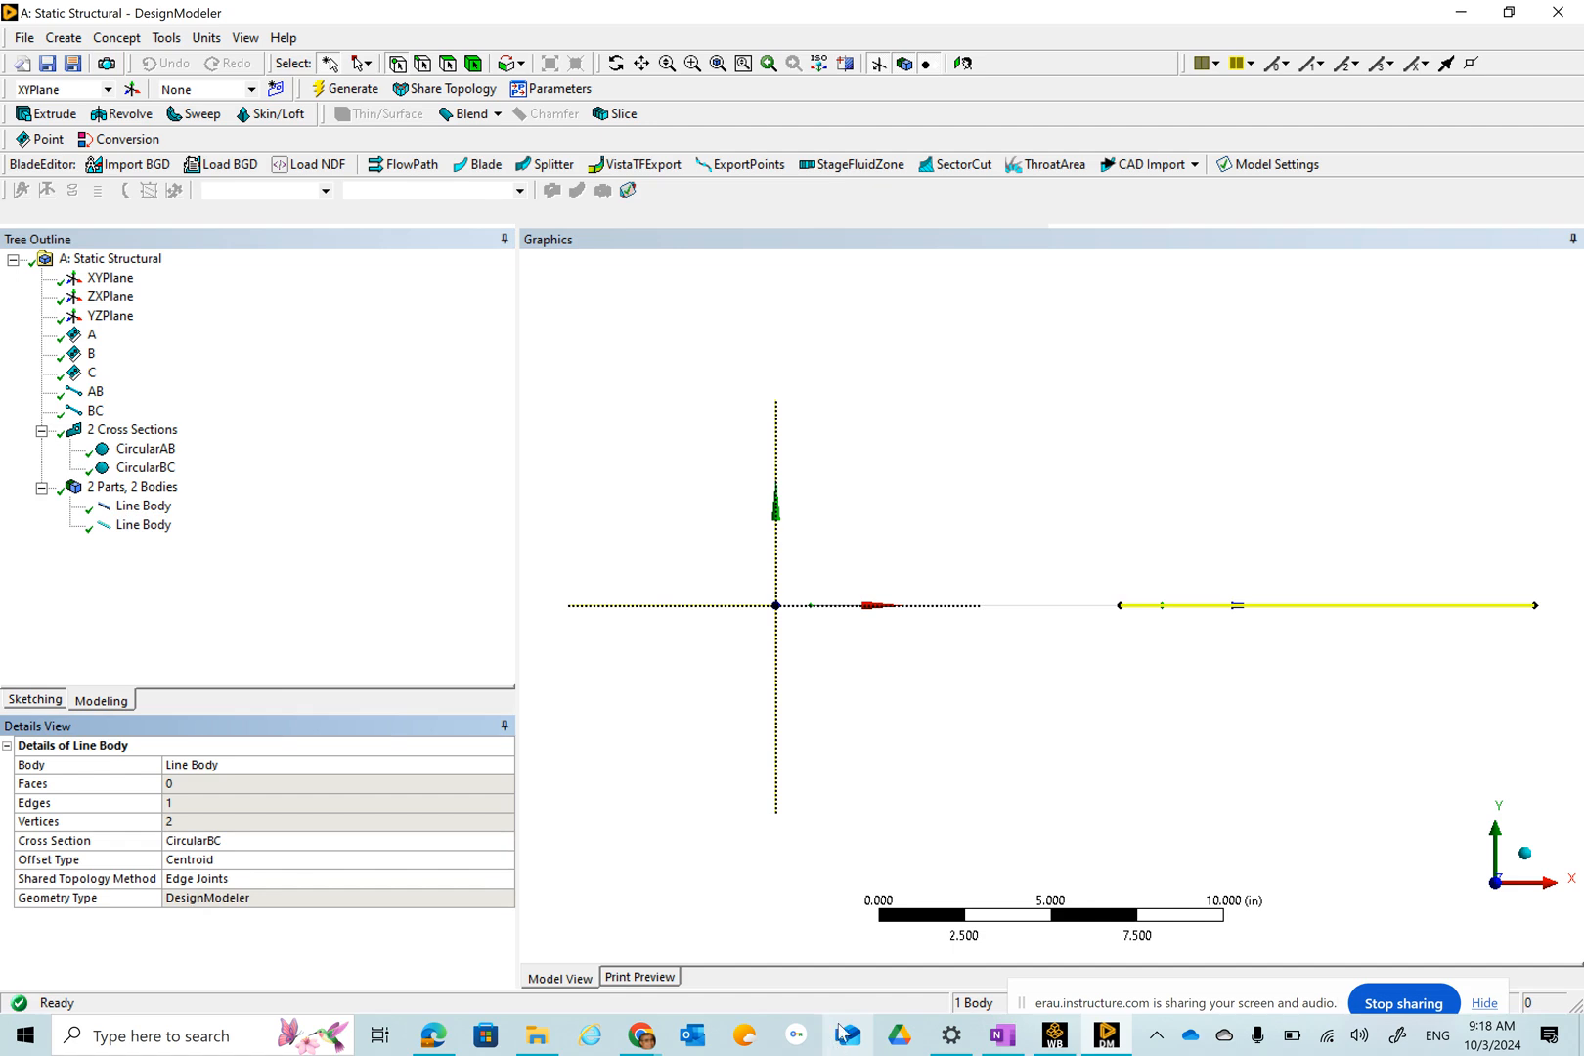
Turn on cross section solids to inspect the beam in 3D, then turn them off again.
{"action": "left_click", "coordinate": [870, 725]}
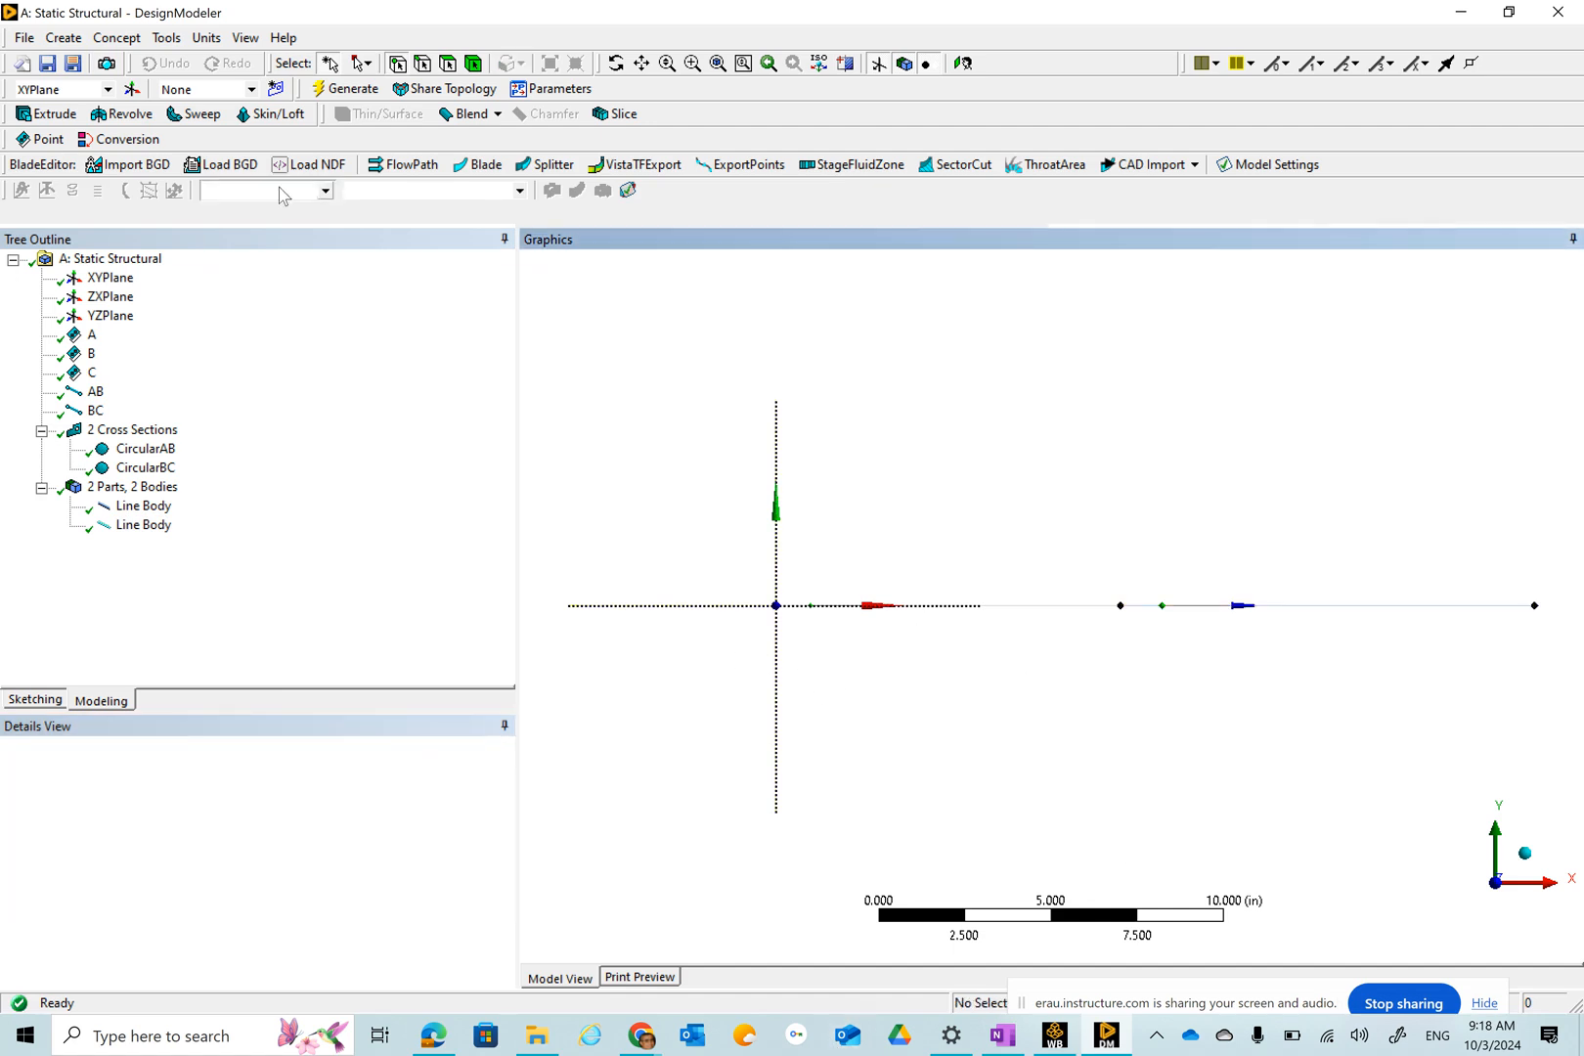
{"action": "left_click", "coordinate": [248, 41]}
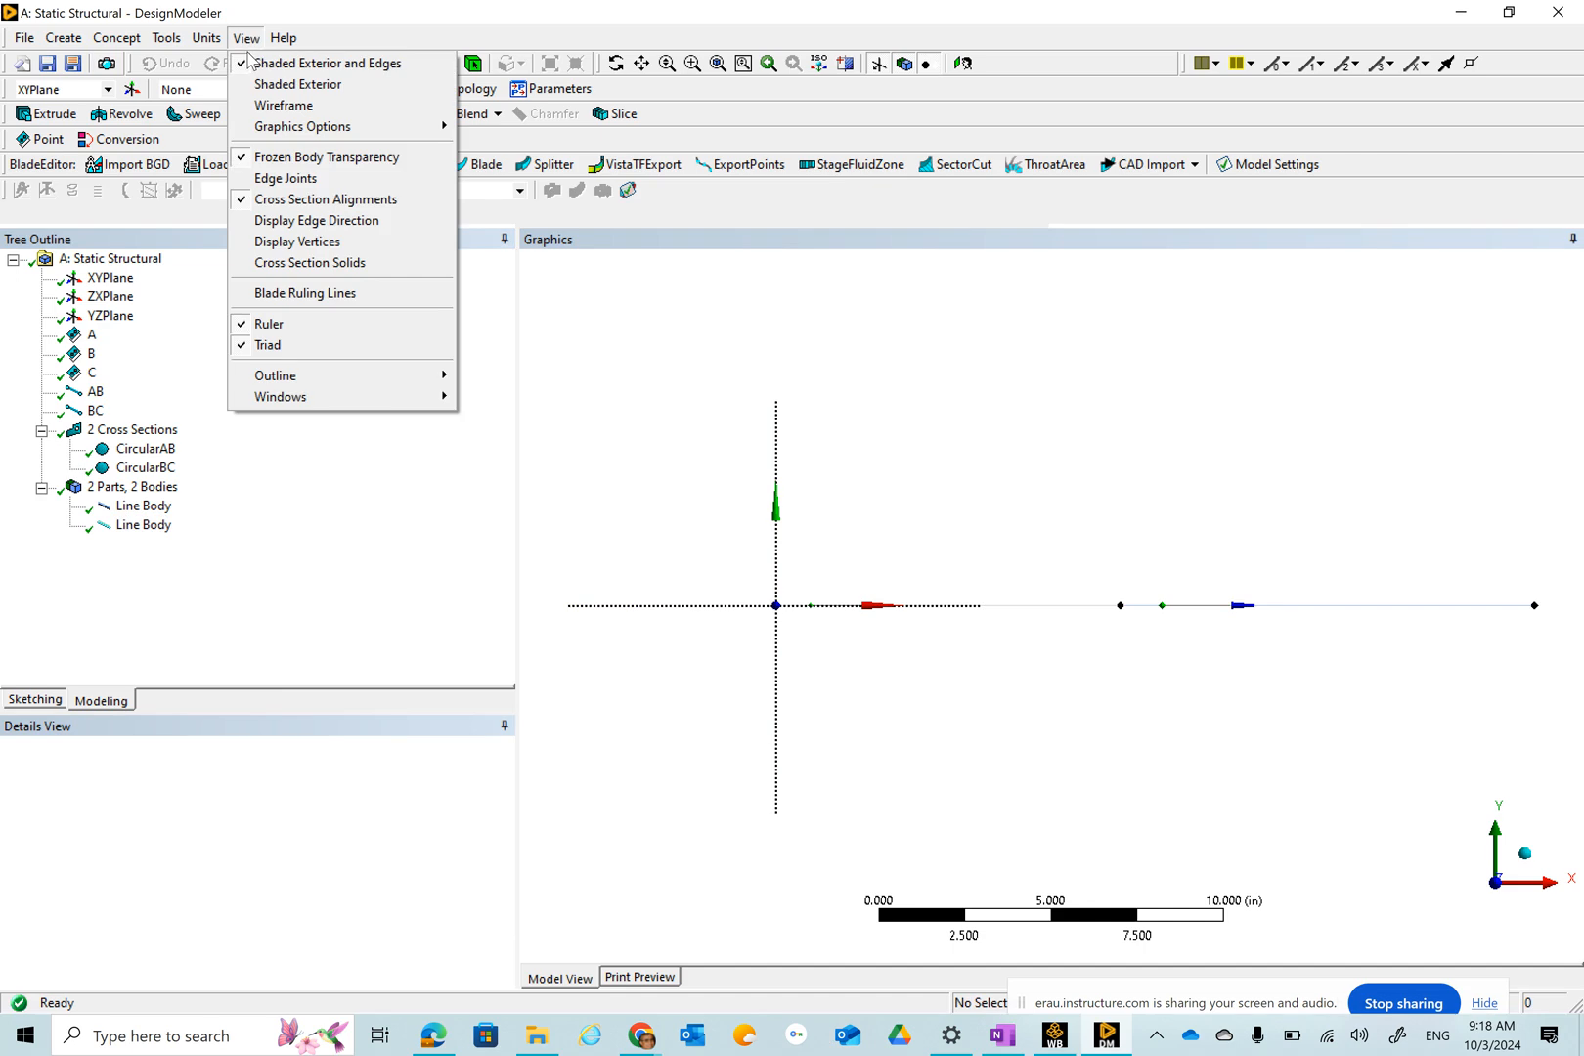
{"action": "left_click", "coordinate": [261, 268]}
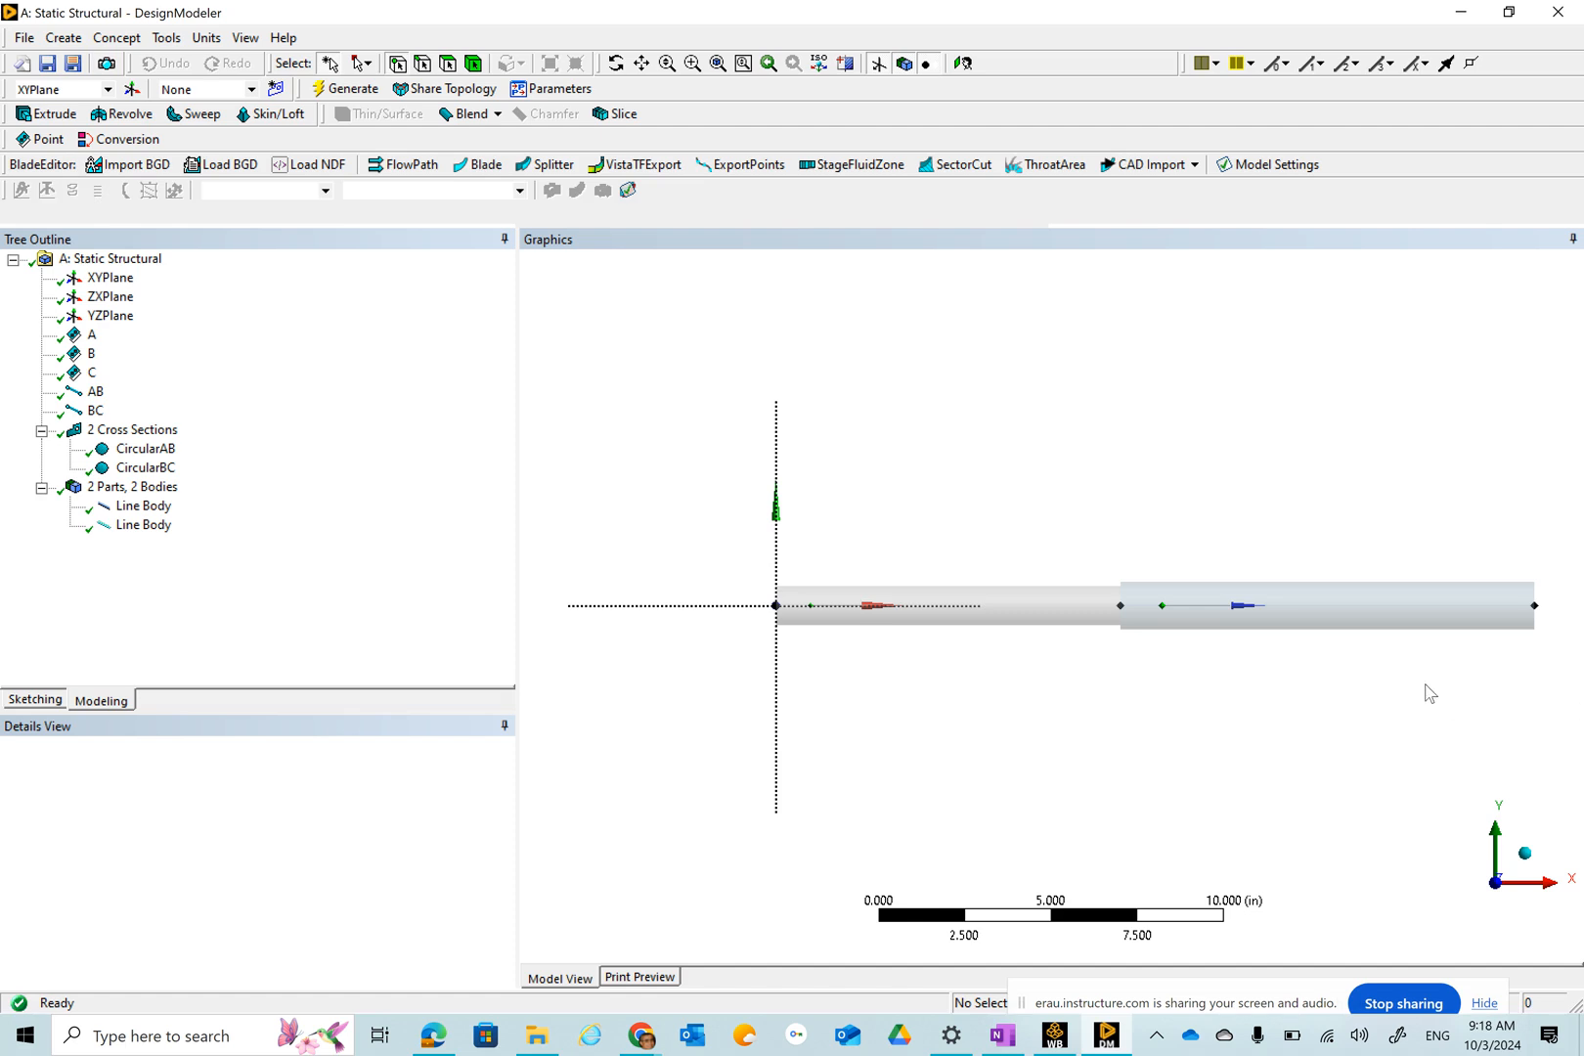
{"action": "middle_click_drag", "start_coordinate": [1430, 705], "coordinate": [1303, 705]}
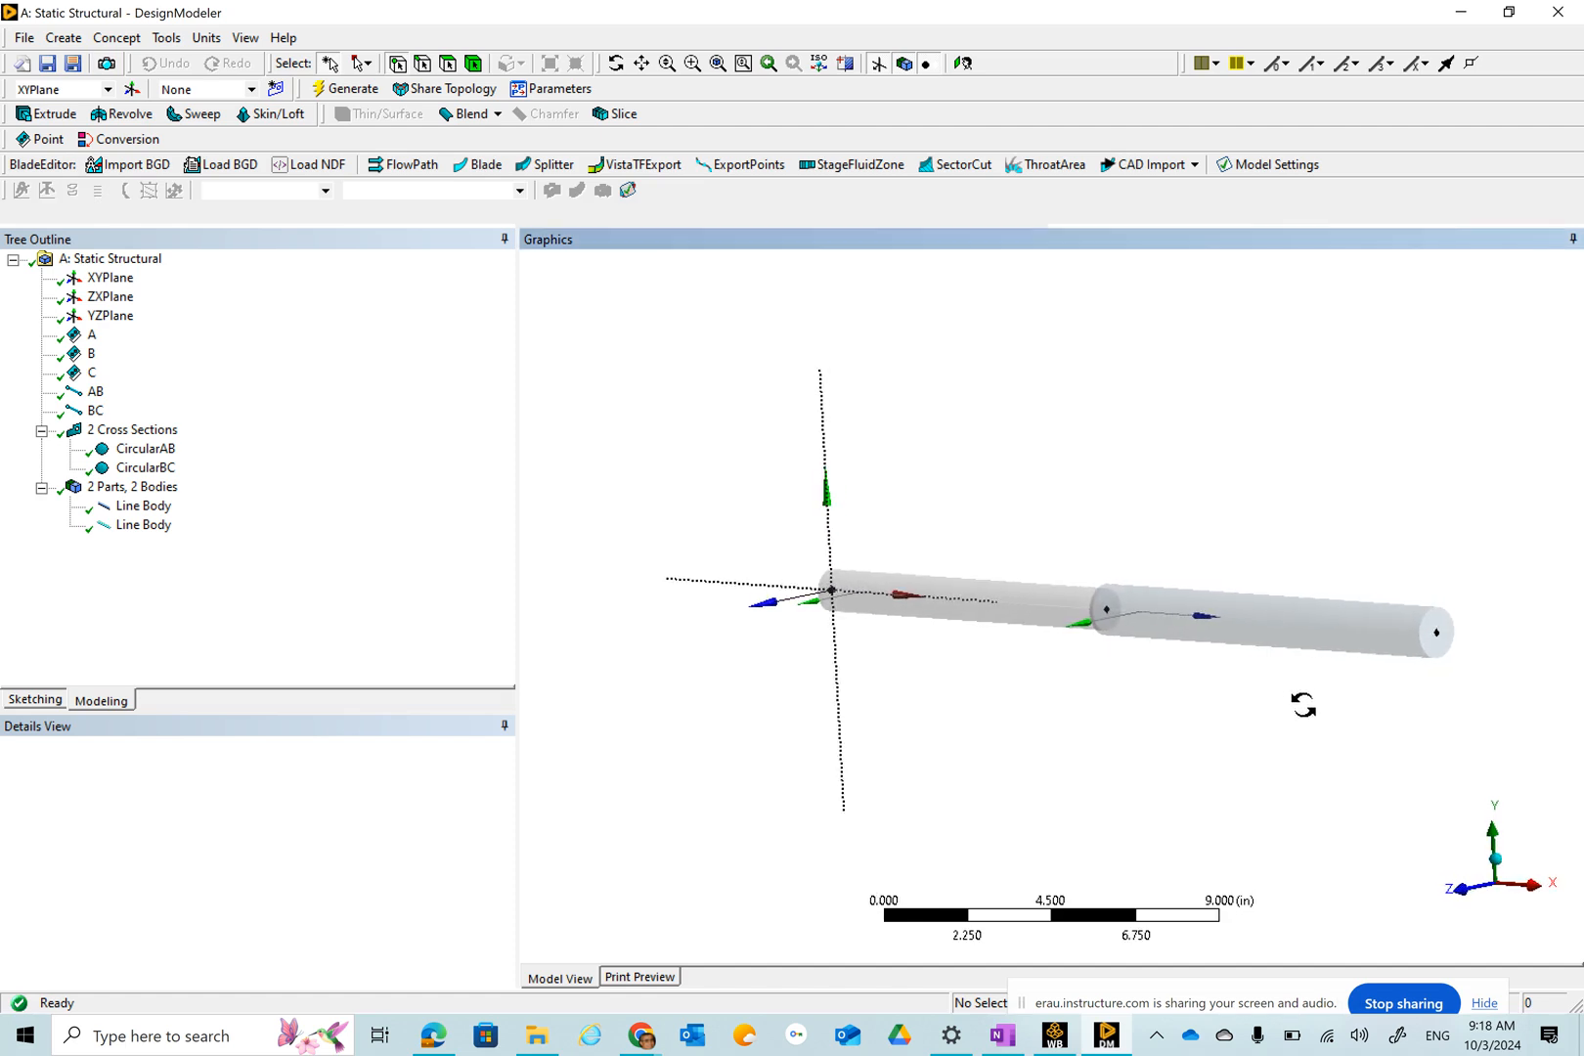
{"action": "left_click", "coordinate": [1466, 897]}
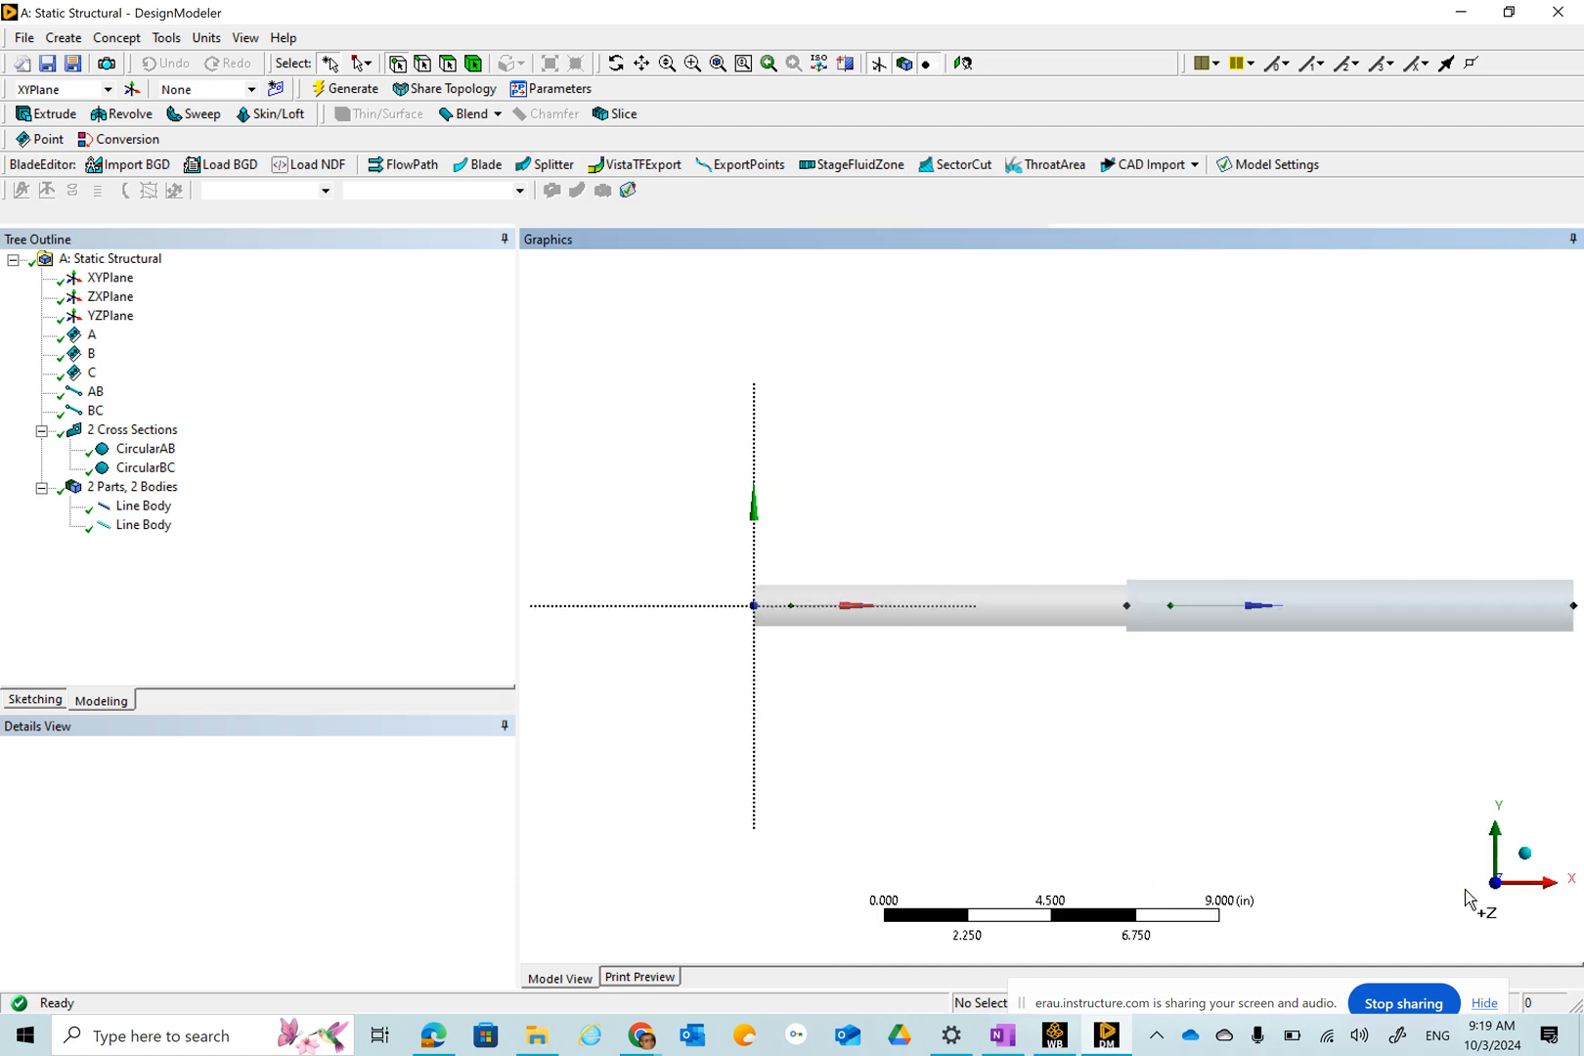
{"action": "left_click", "coordinate": [246, 39]}
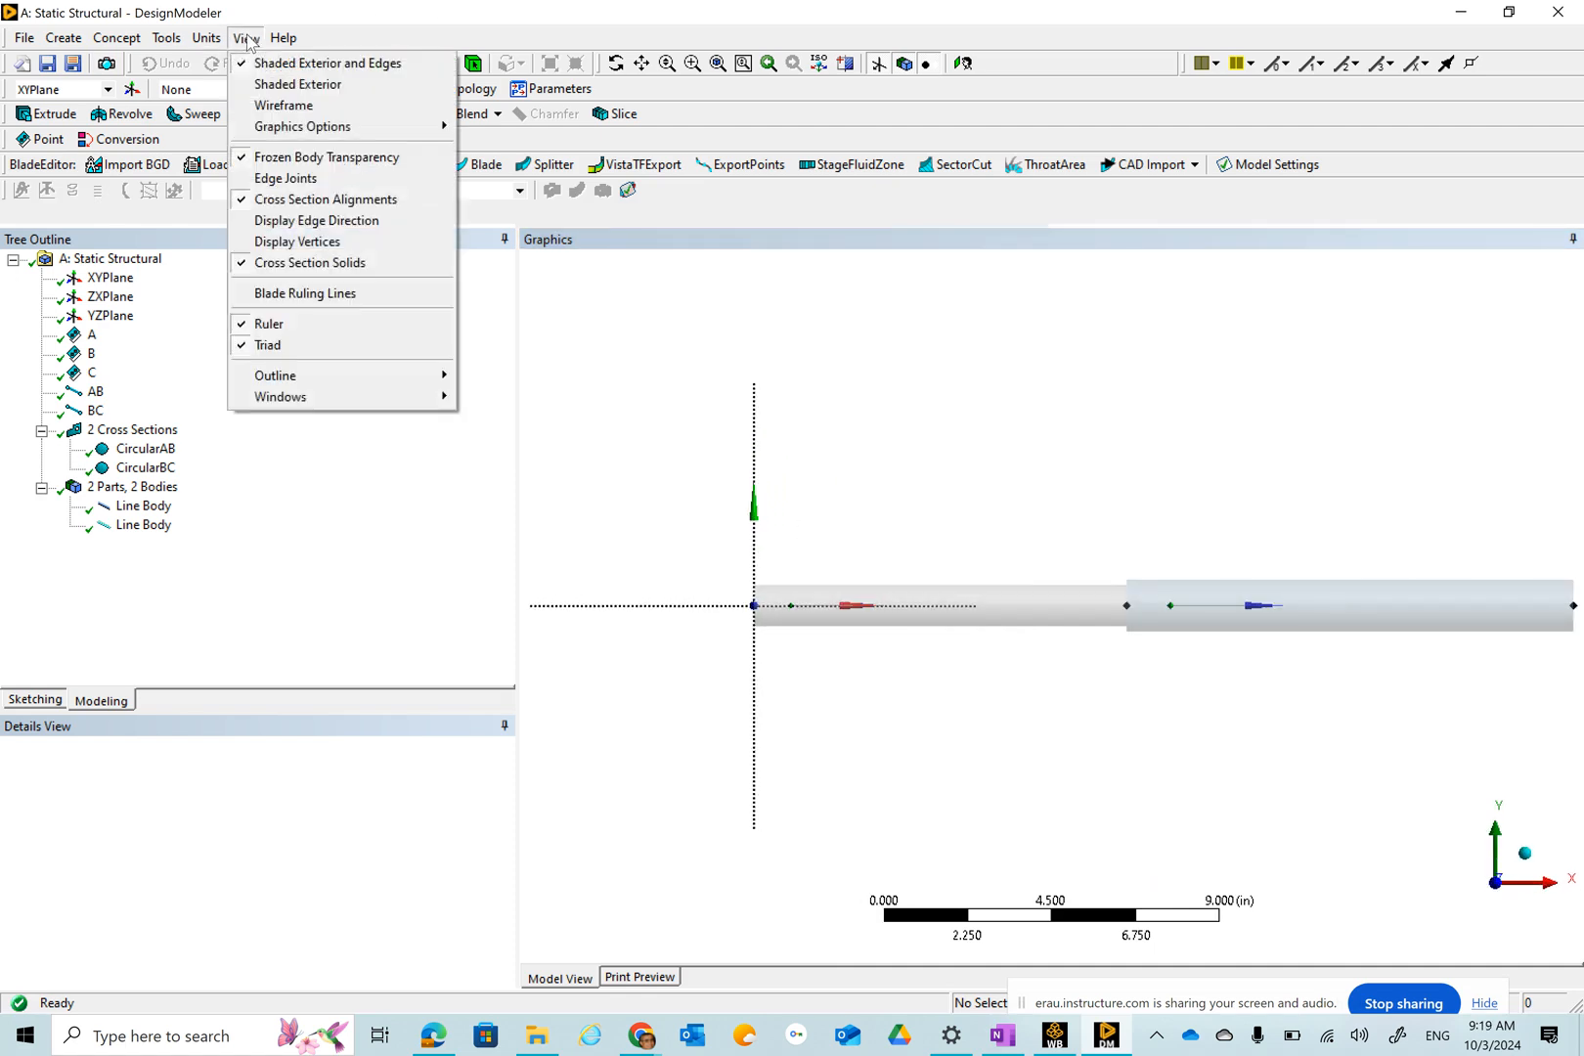
{"action": "left_click", "coordinate": [244, 271]}
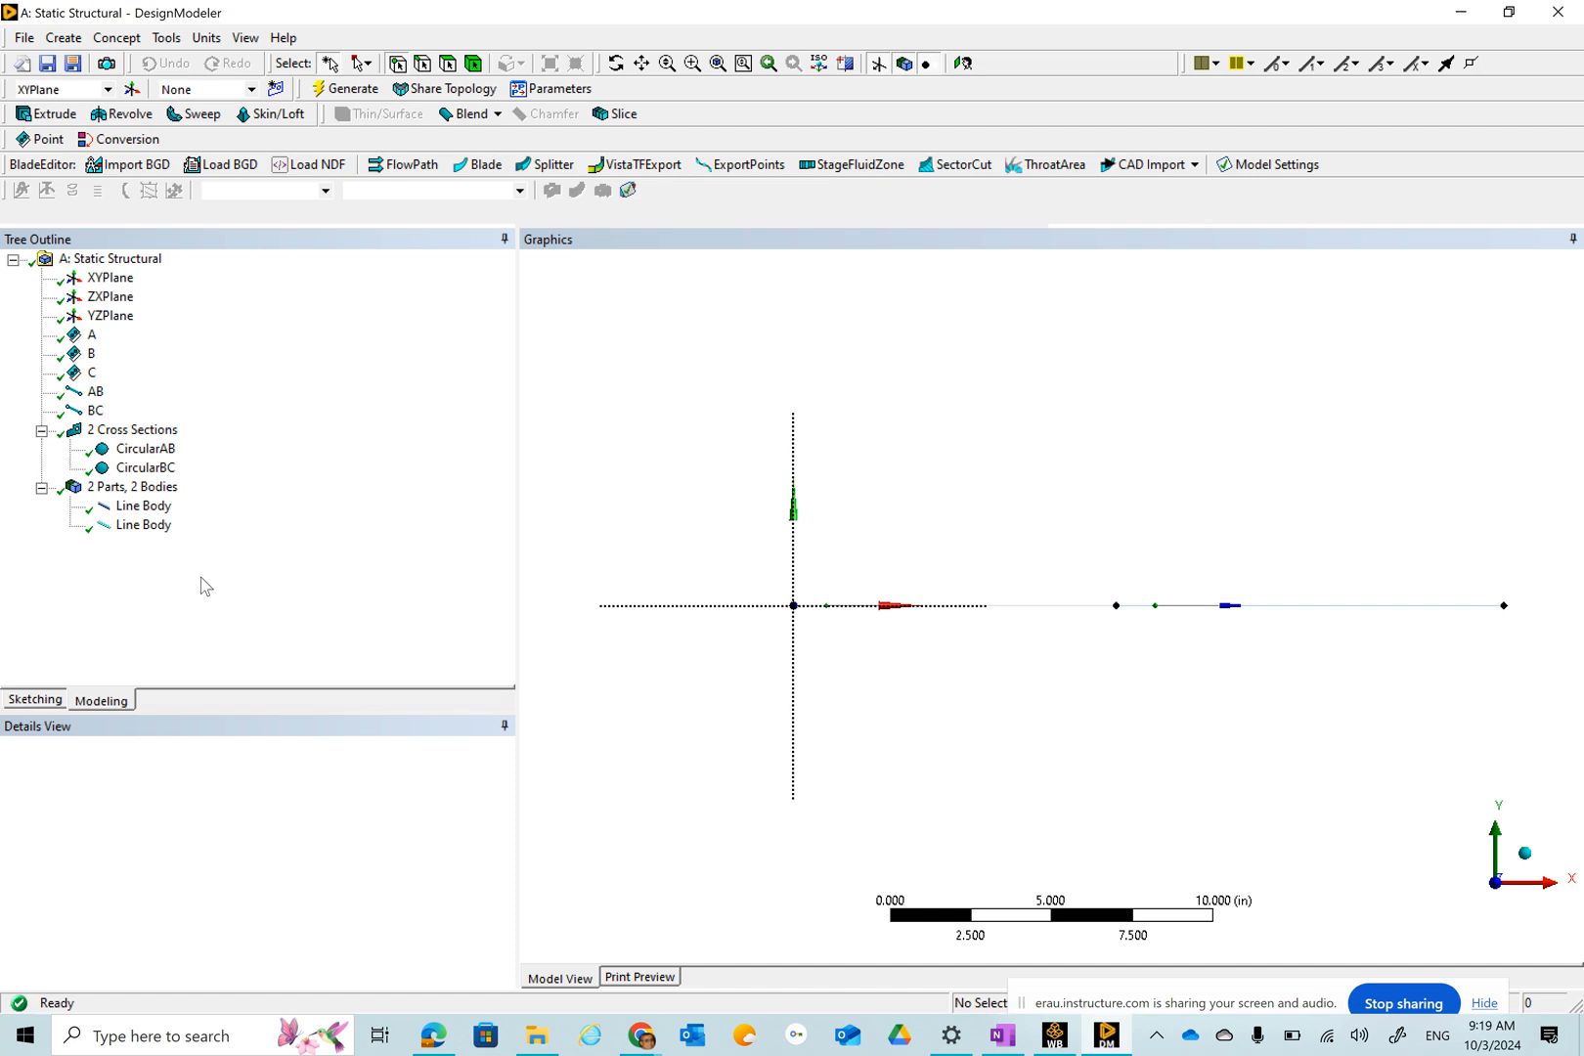
Select both line bodies and form them into a single new part.
{"action": "left_click", "coordinate": [153, 509]}
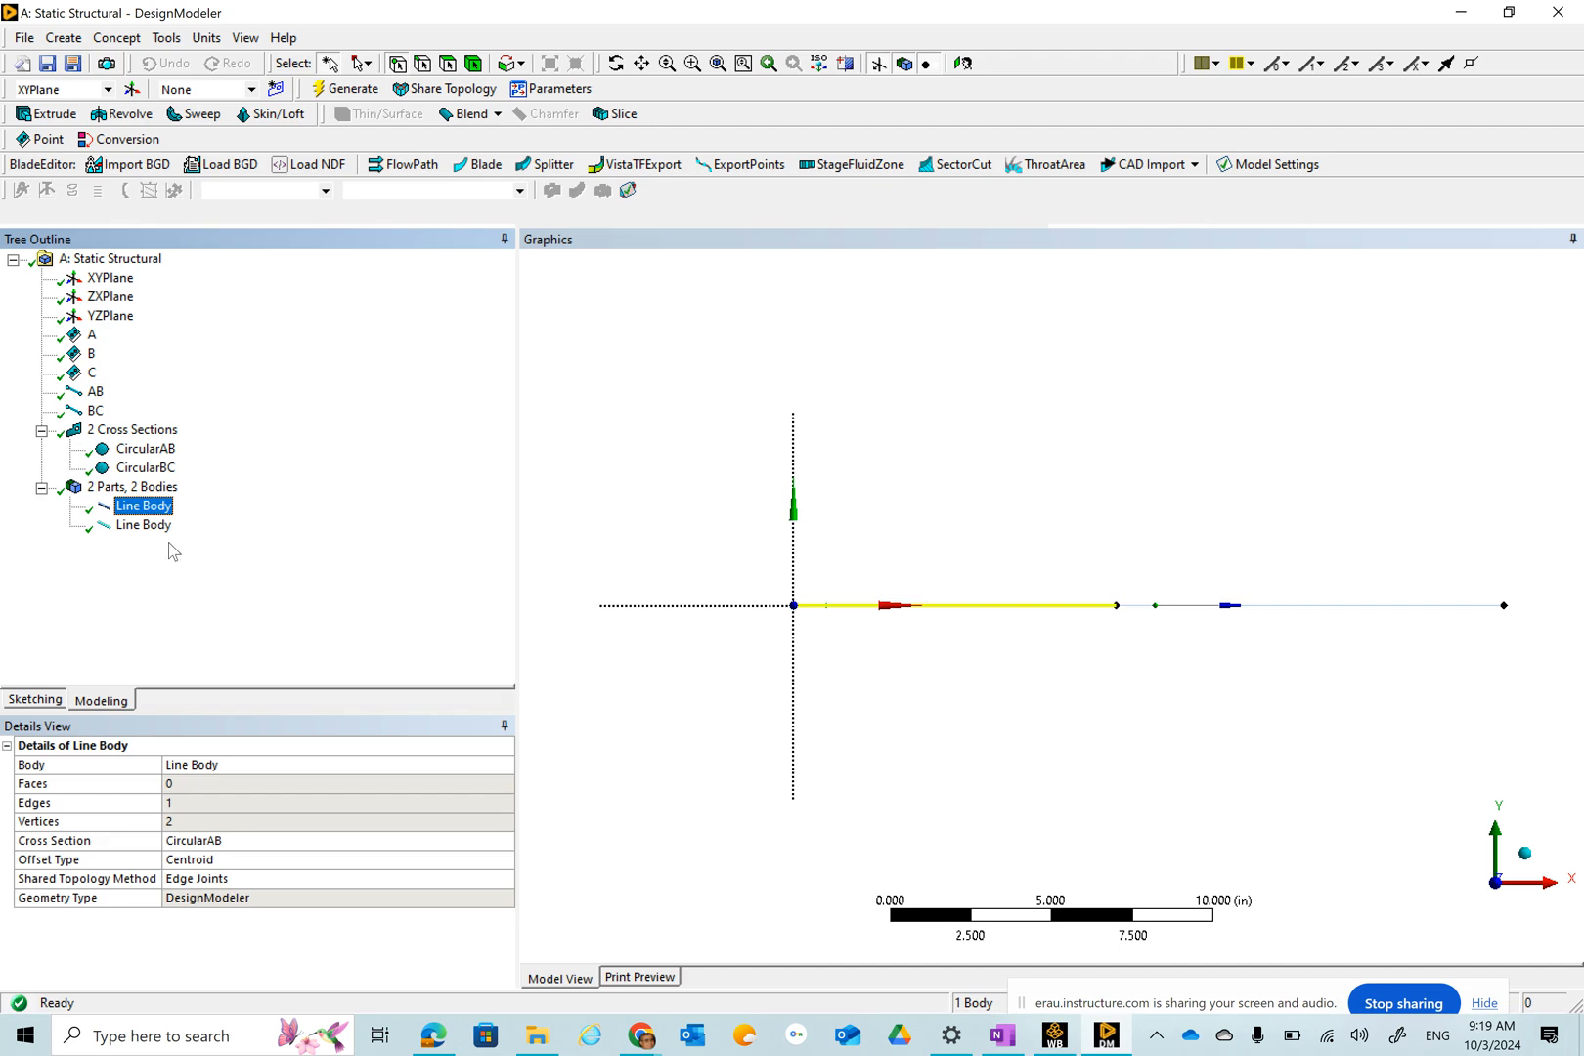
{"action": "left_click", "coordinate": [144, 528], "text": "ctrl"}
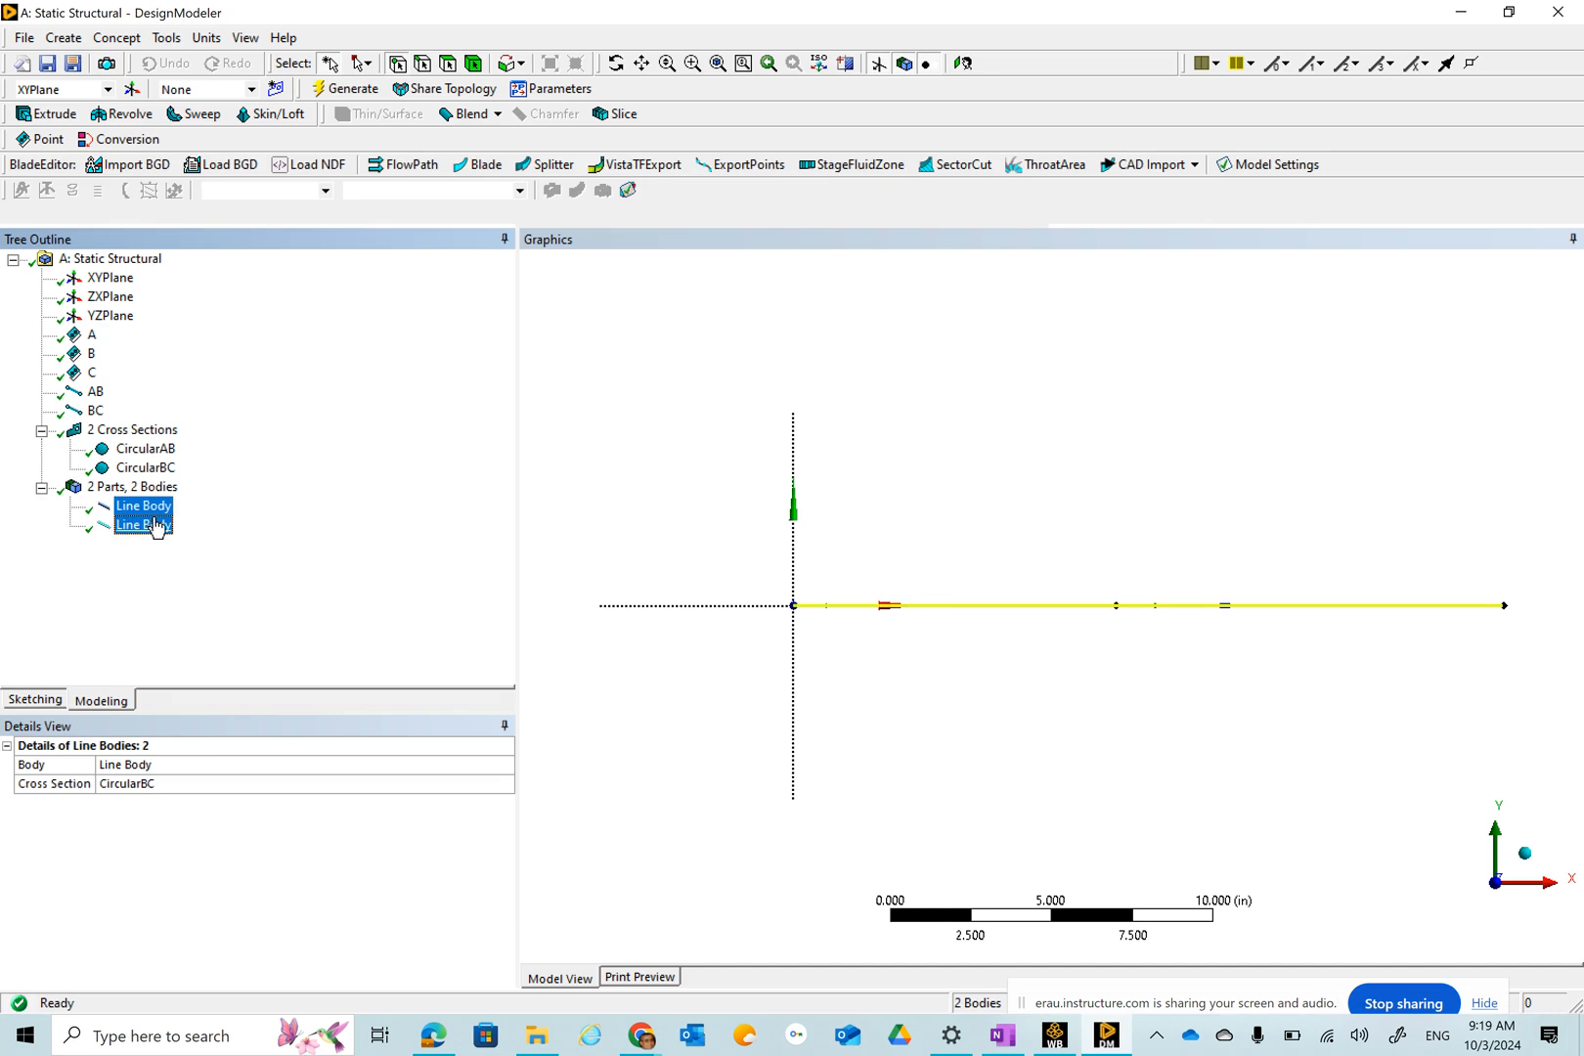
{"action": "right_click", "coordinate": [161, 529]}
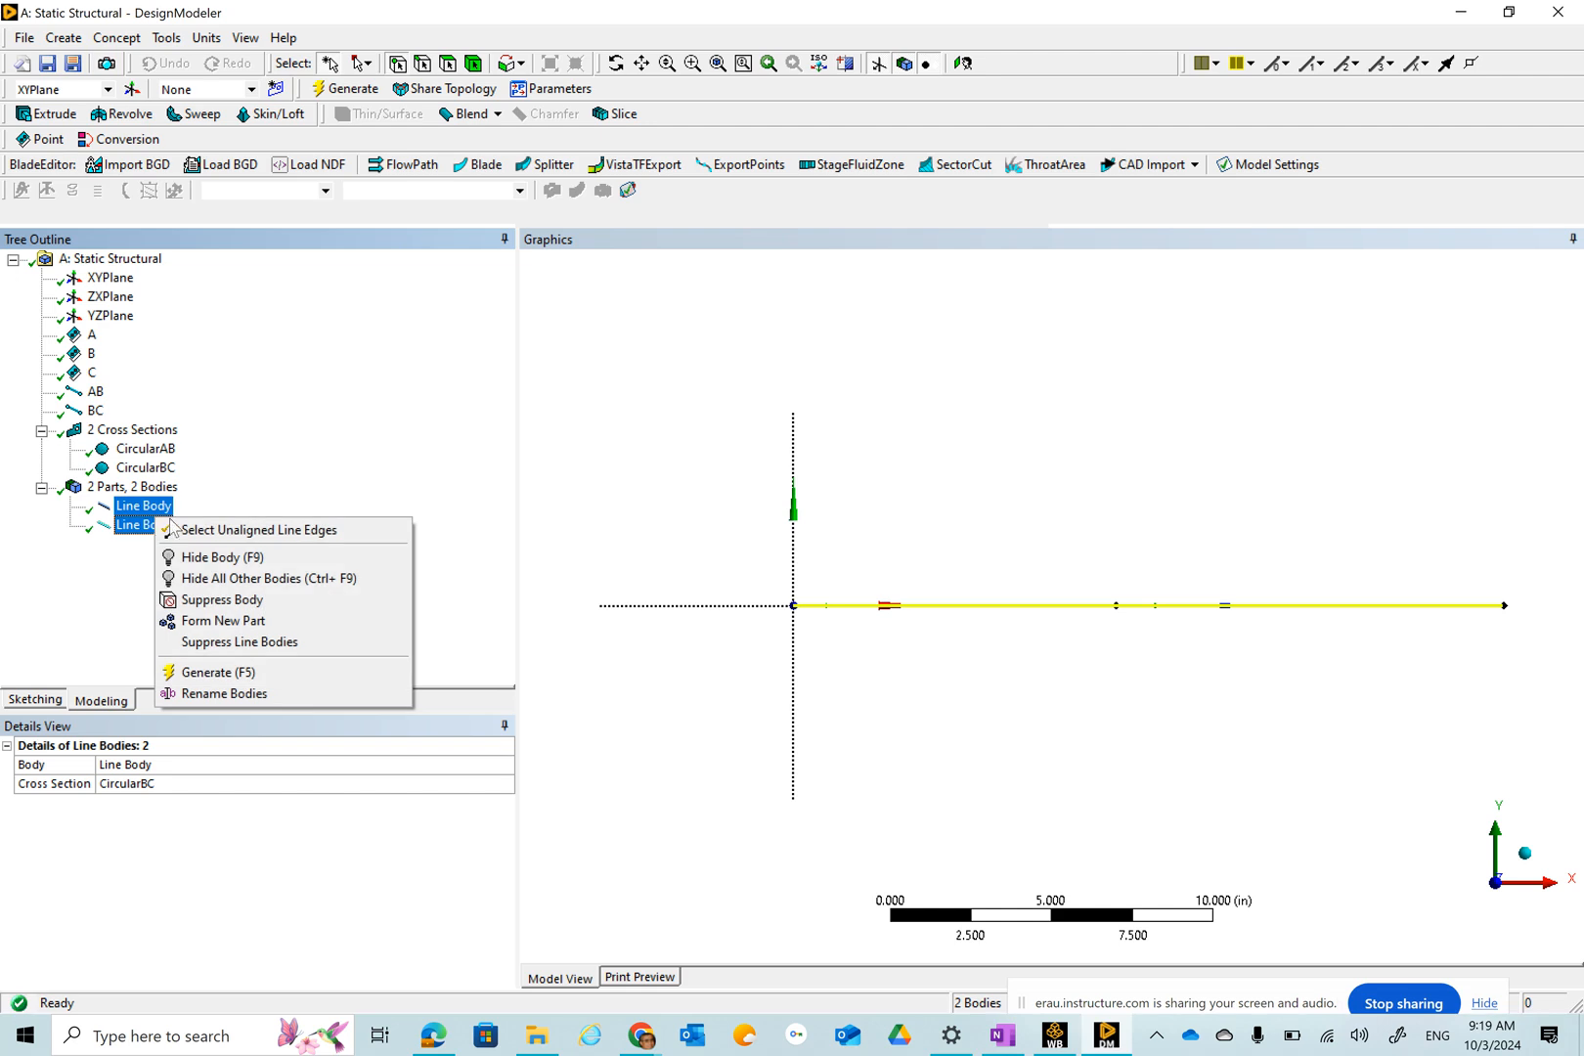
{"action": "left_click", "coordinate": [215, 626]}
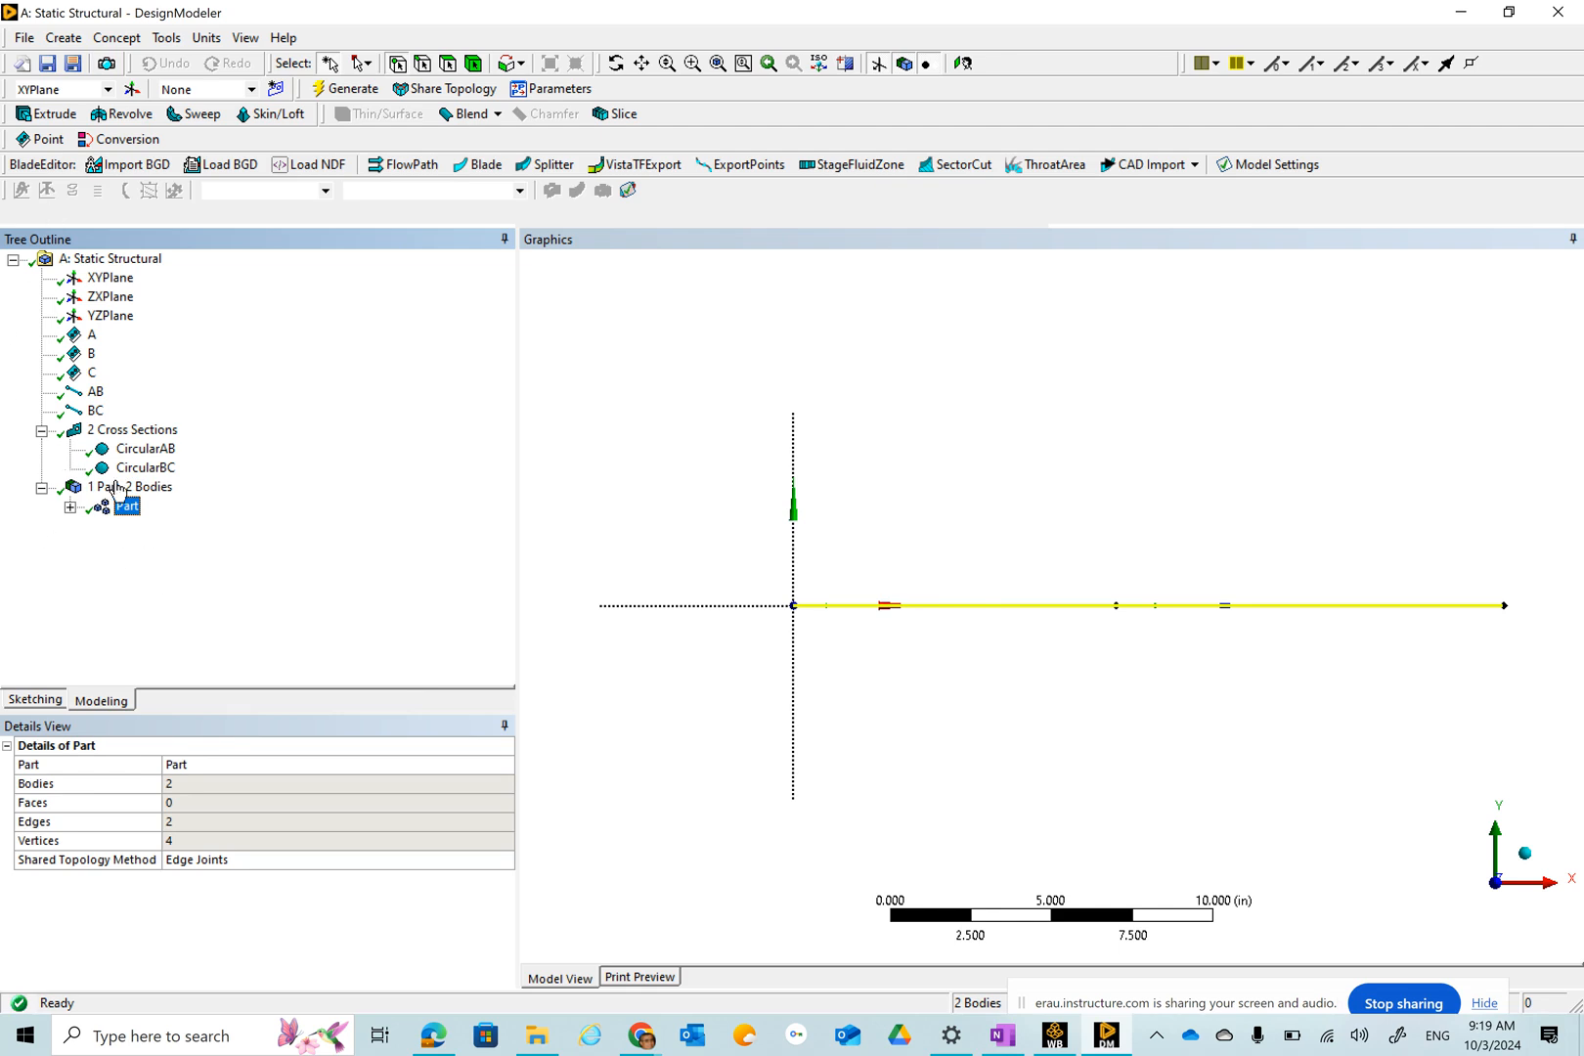
{"action": "left_click", "coordinate": [70, 506]}
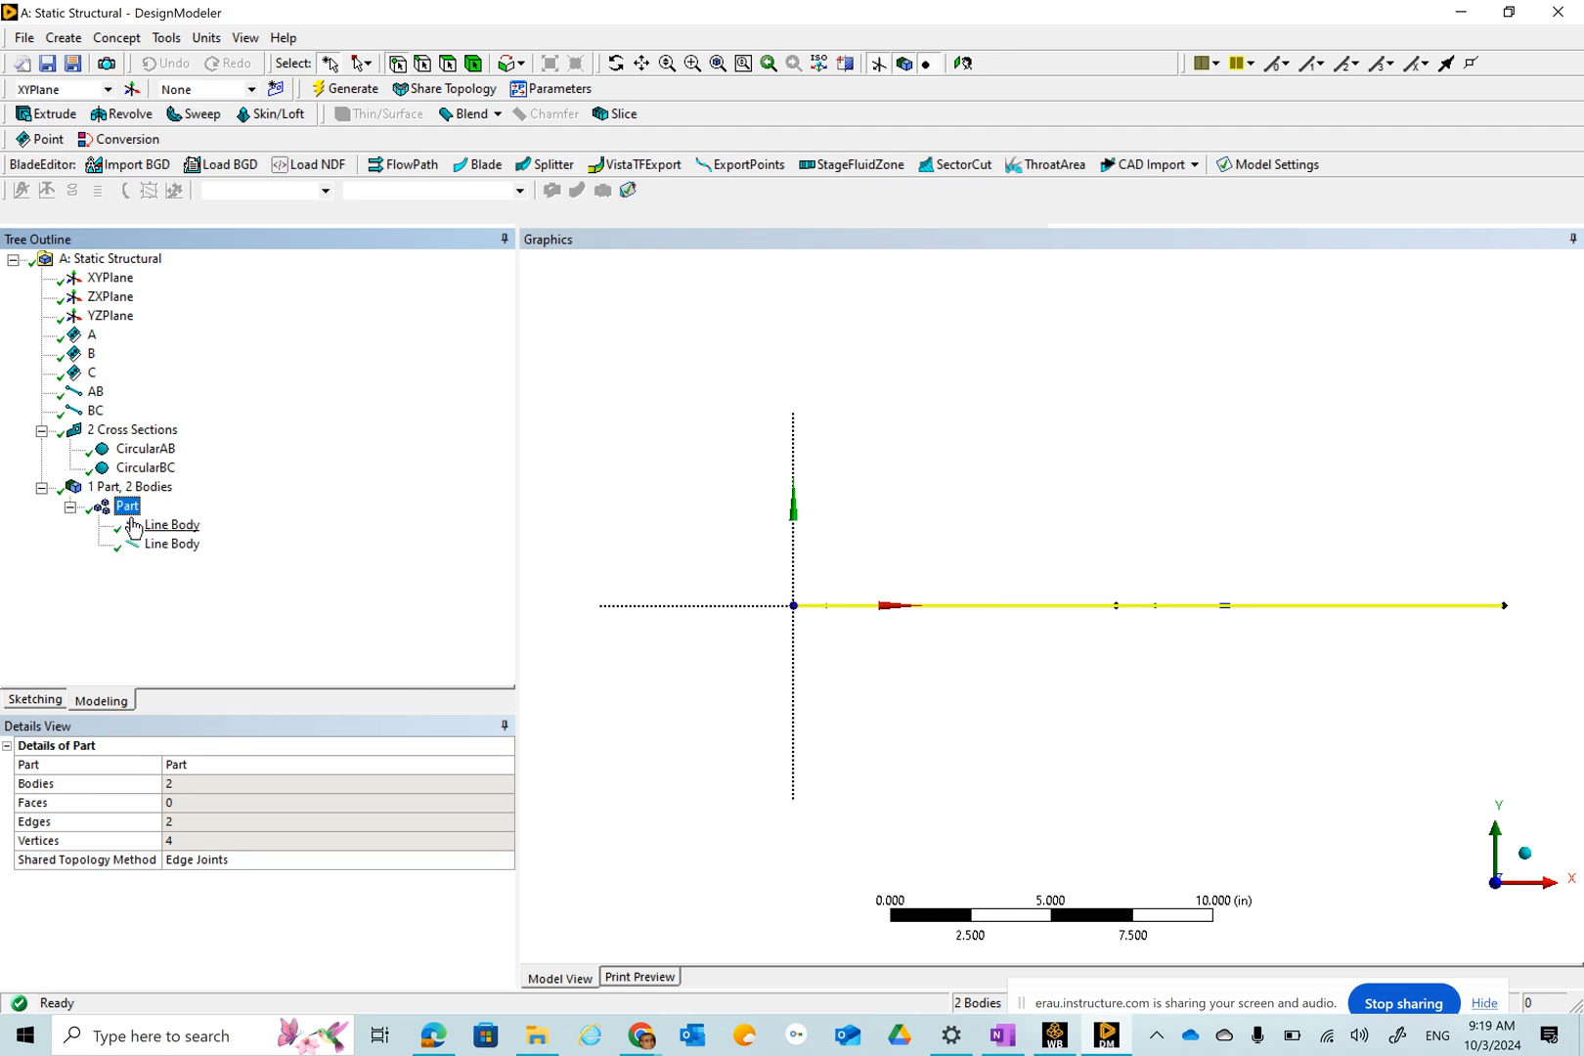
{"action": "left_click", "coordinate": [168, 528]}
{"action": "left_click", "coordinate": [169, 545]}
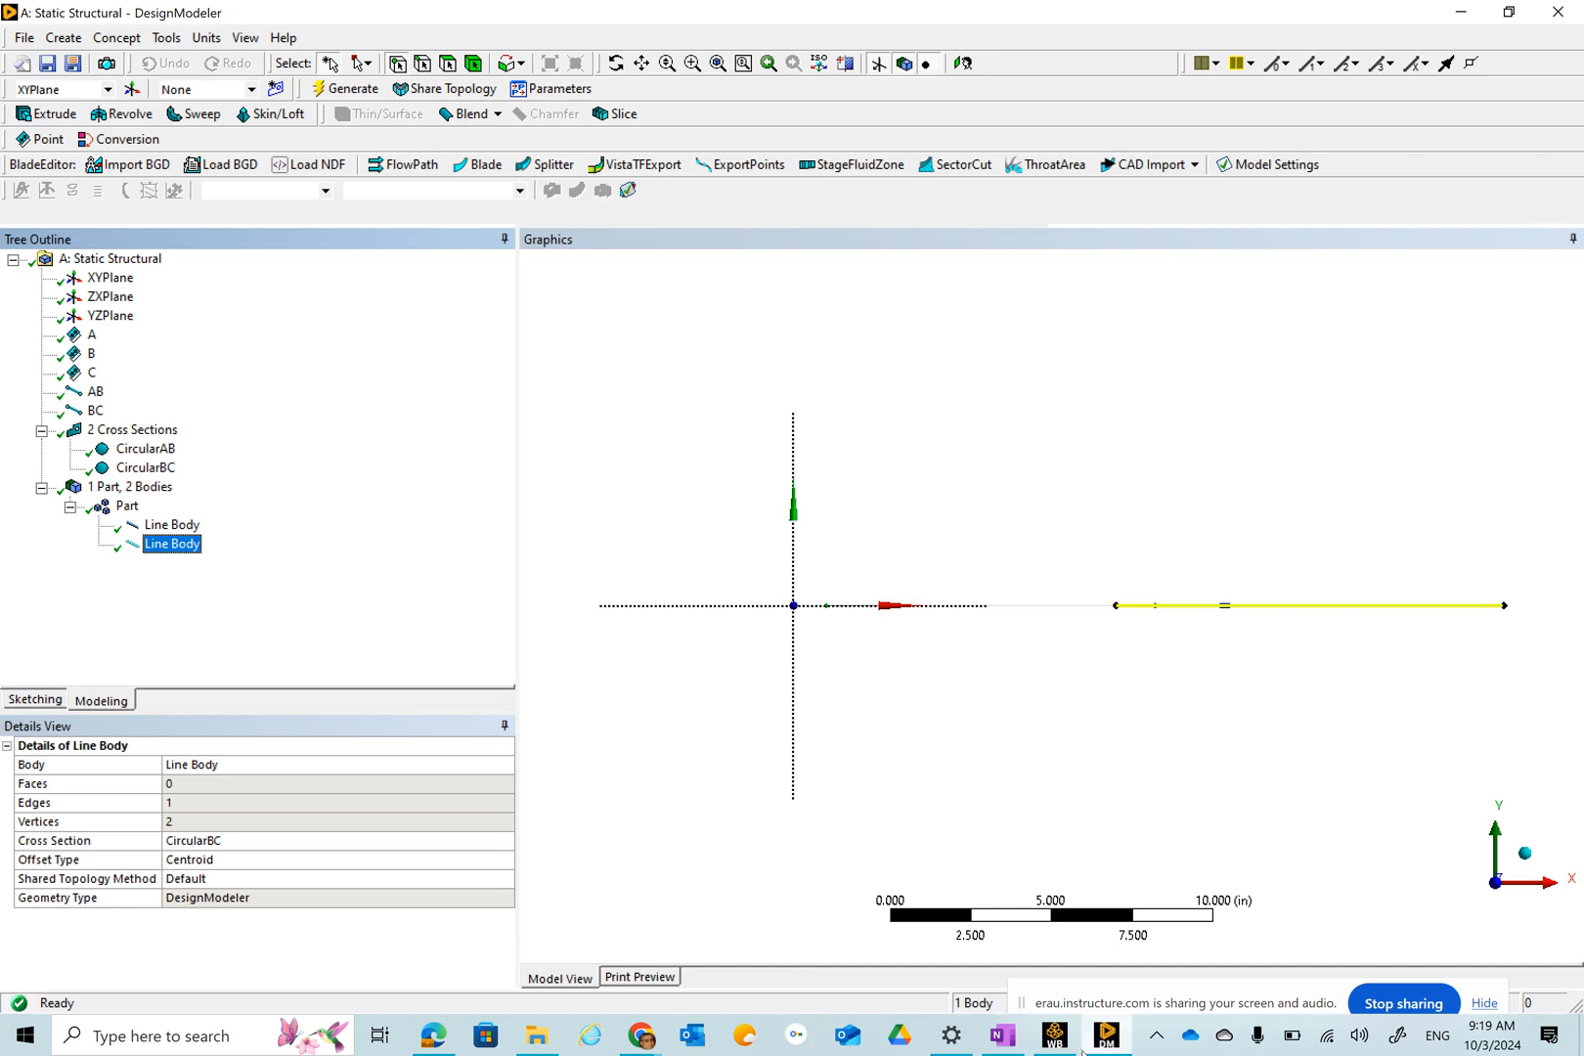
Switch to Workbench and open the Model cell of the Static Structural system in Mechanical.
{"action": "left_click", "coordinate": [1054, 1036]}
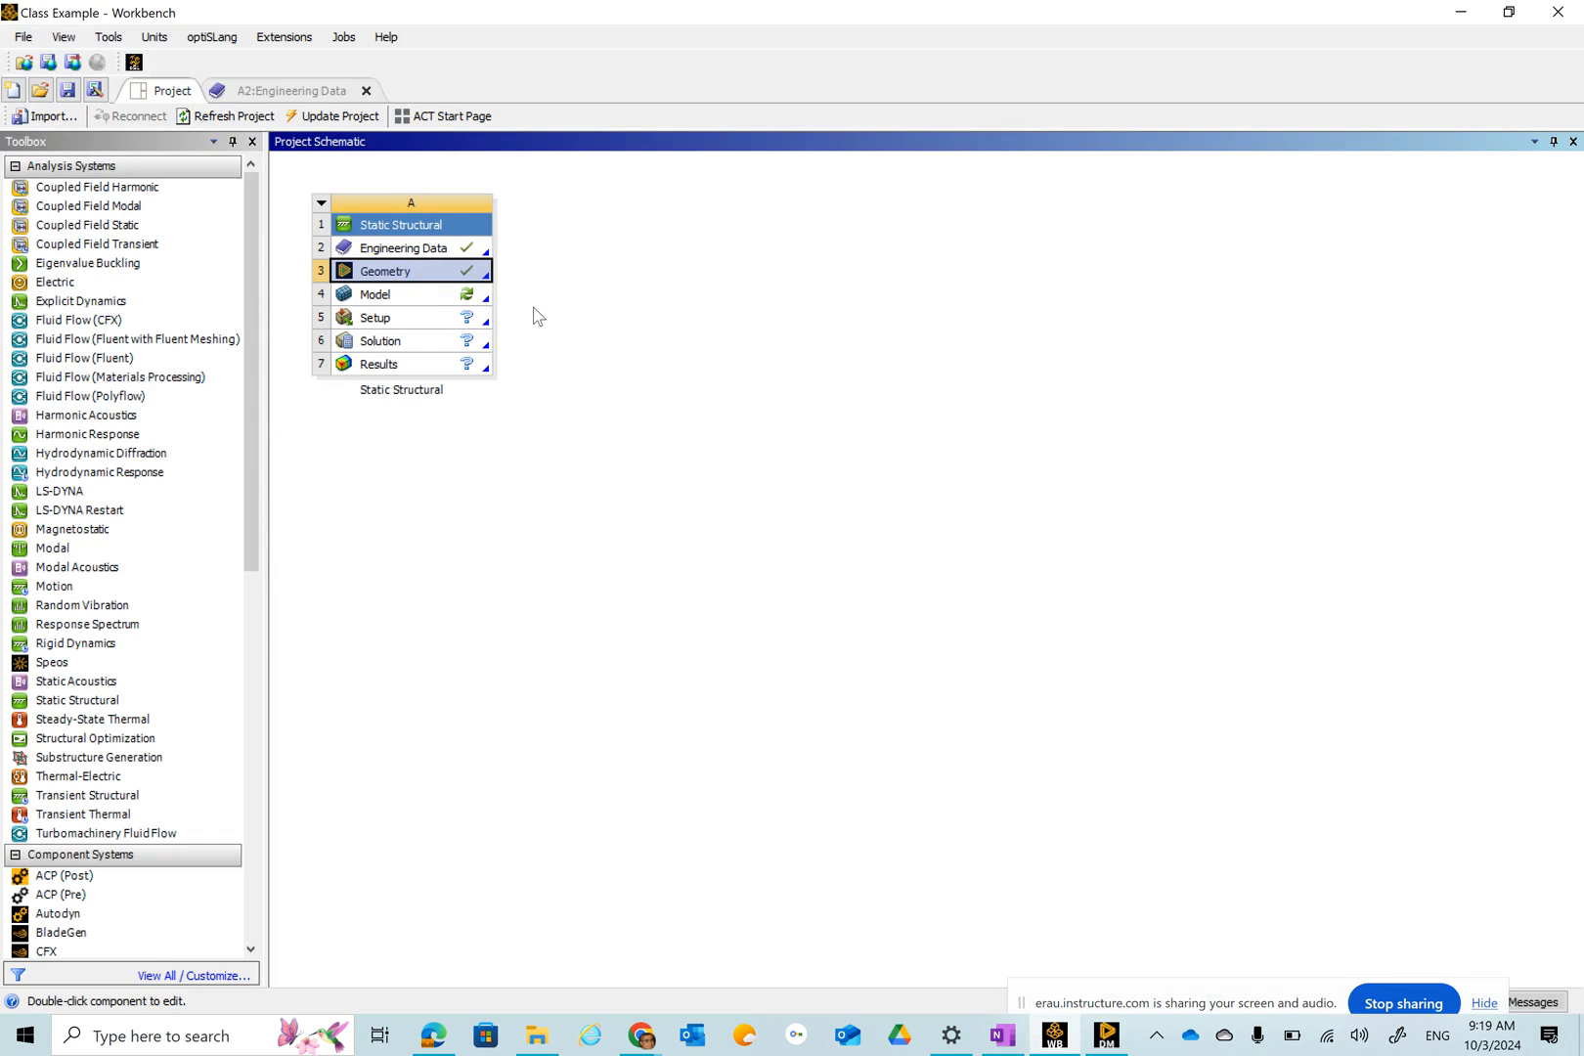
{"action": "left_click", "coordinate": [389, 298]}
{"action": "double_click", "coordinate": [390, 301]}
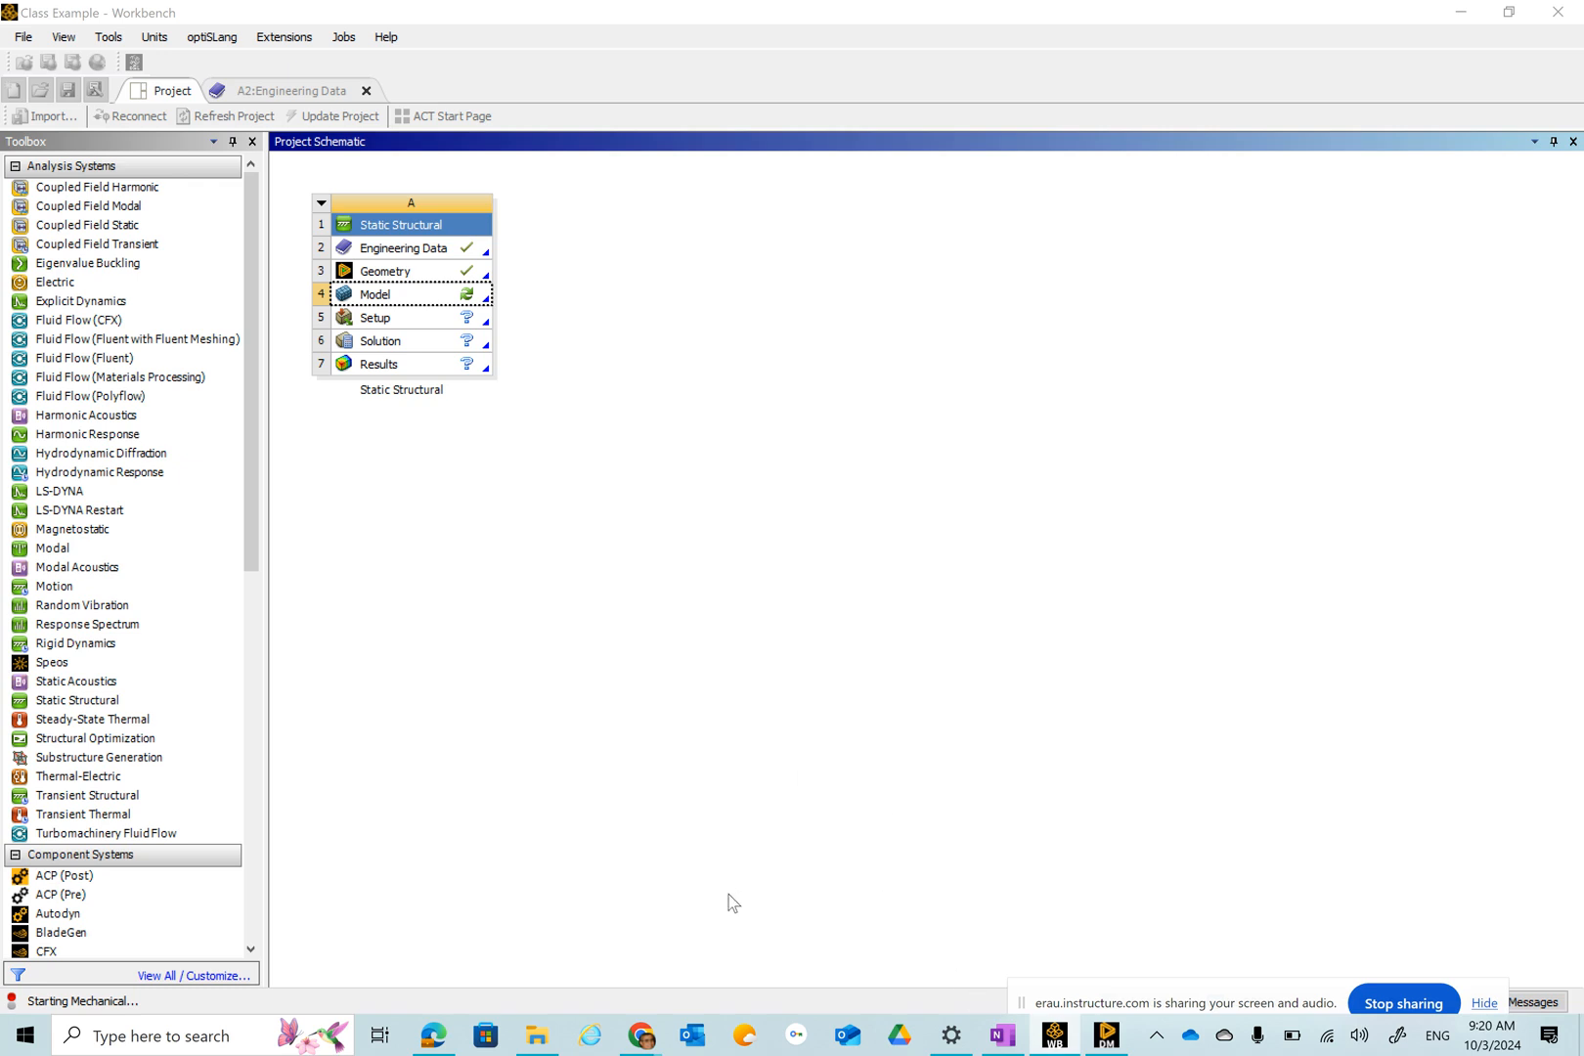
{"action": "mouse_move", "coordinate": [643, 1046]}
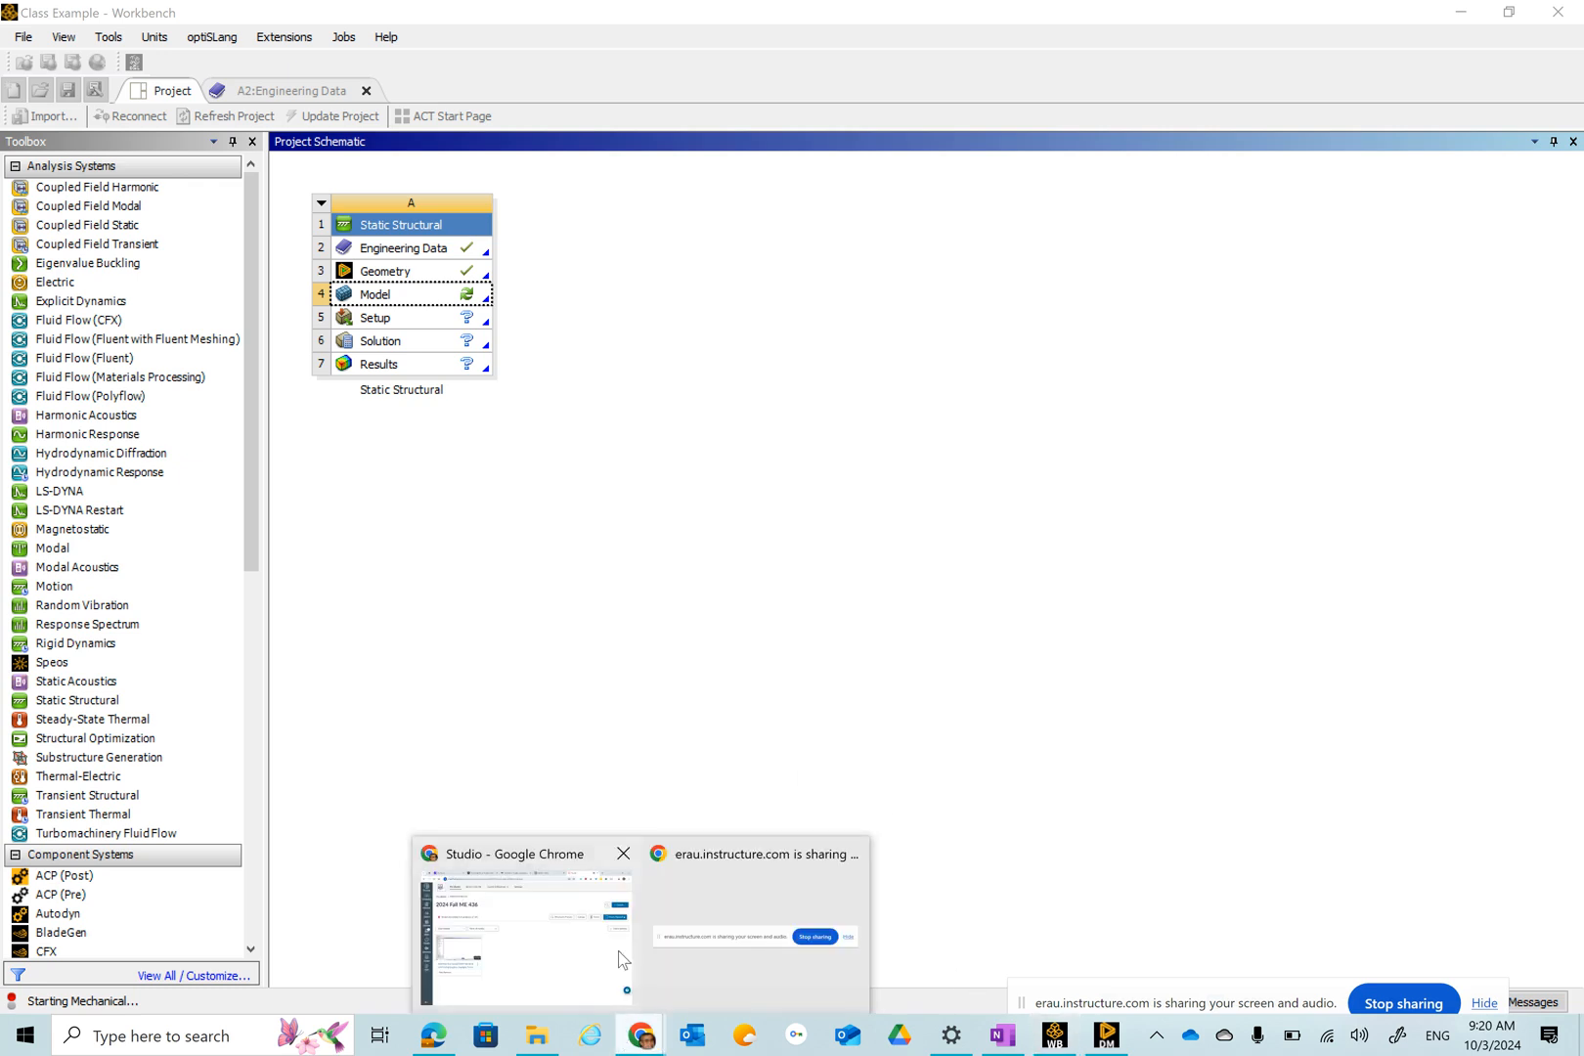
{"action": "left_click", "coordinate": [575, 961]}
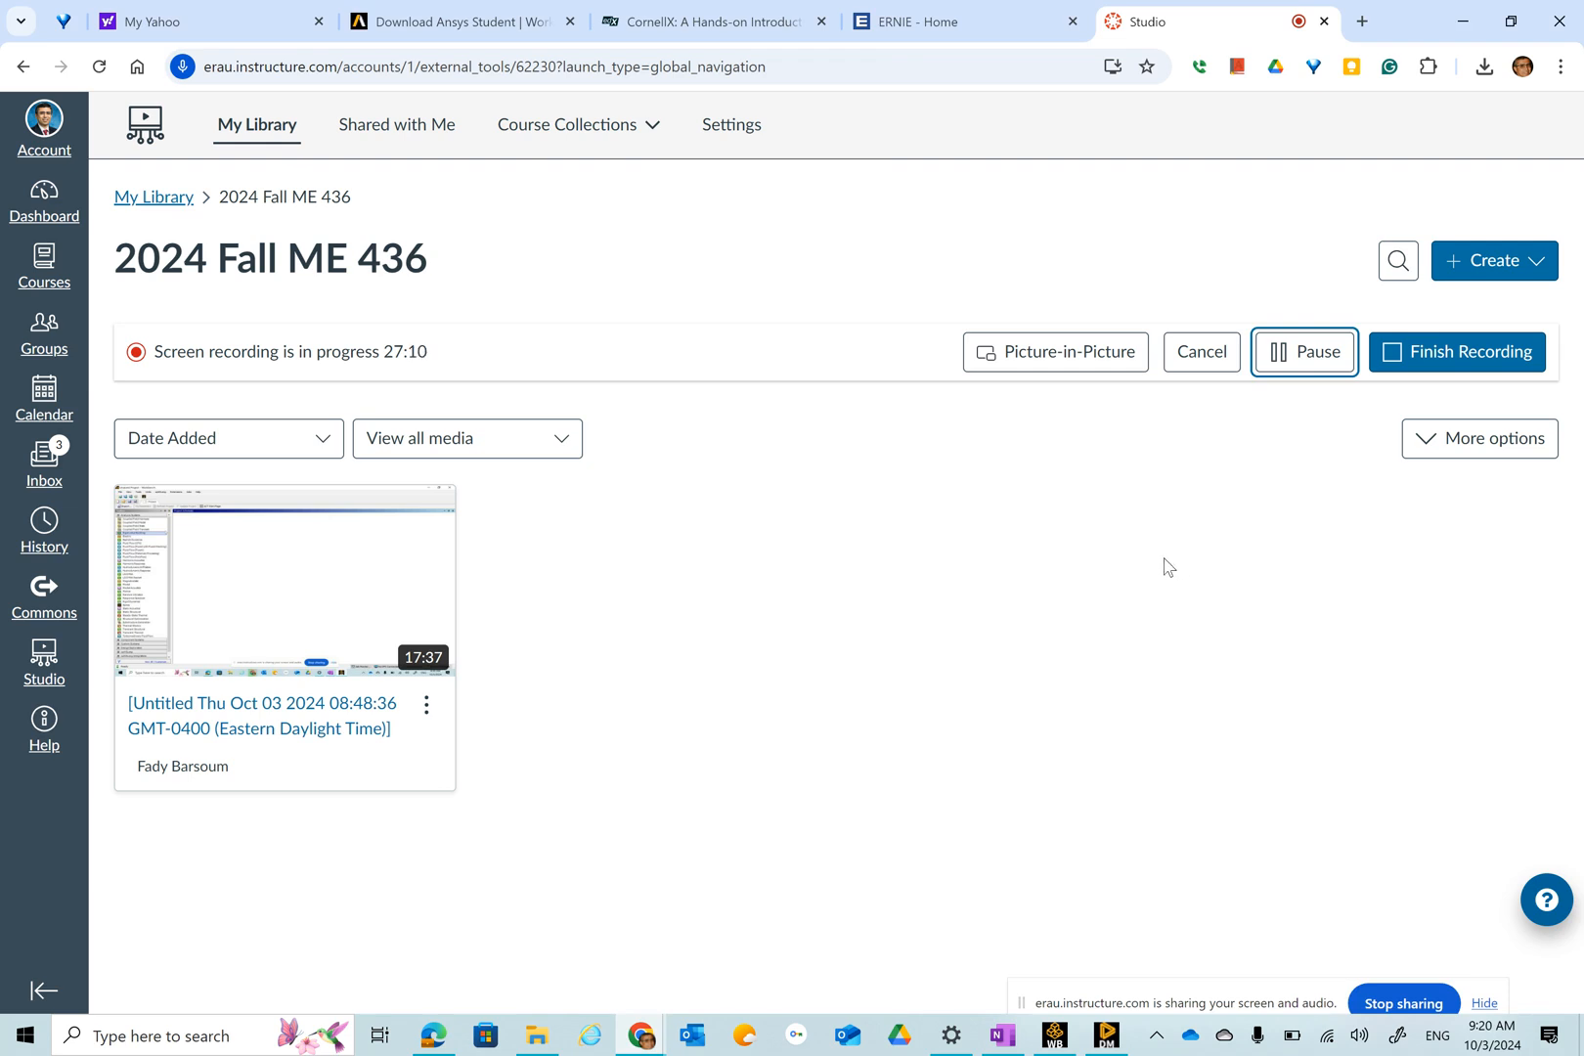
{"action": "left_click", "coordinate": [1472, 22]}
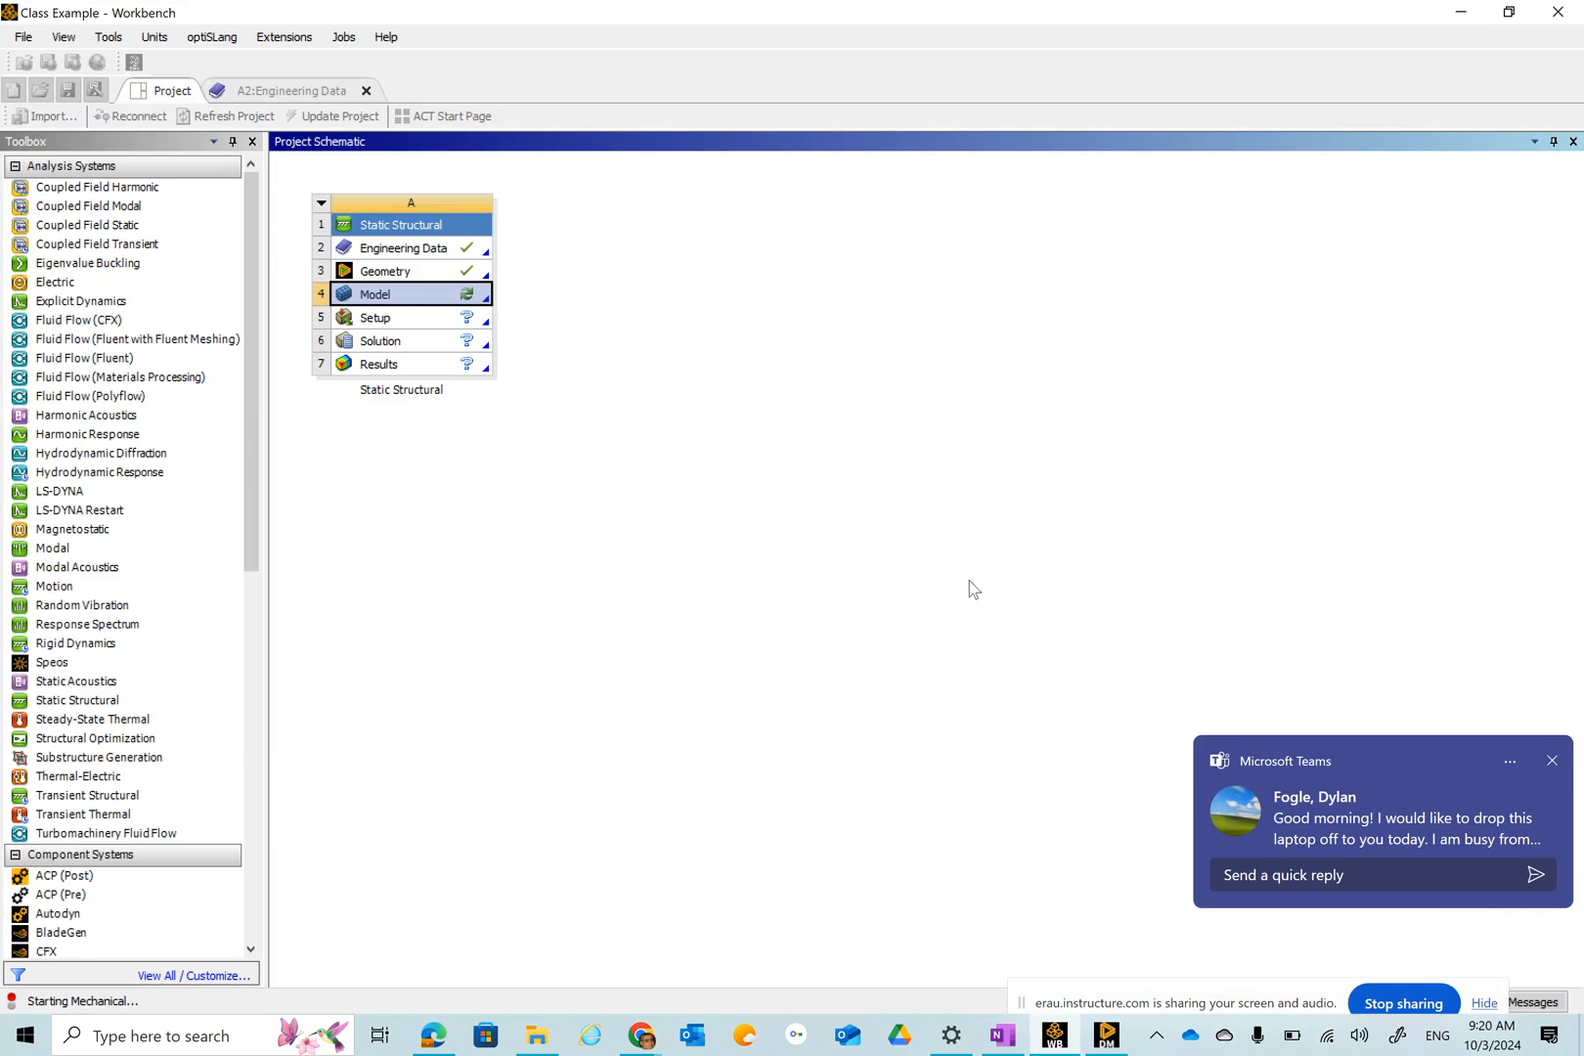
{"action": "left_click", "coordinate": [1506, 760]}
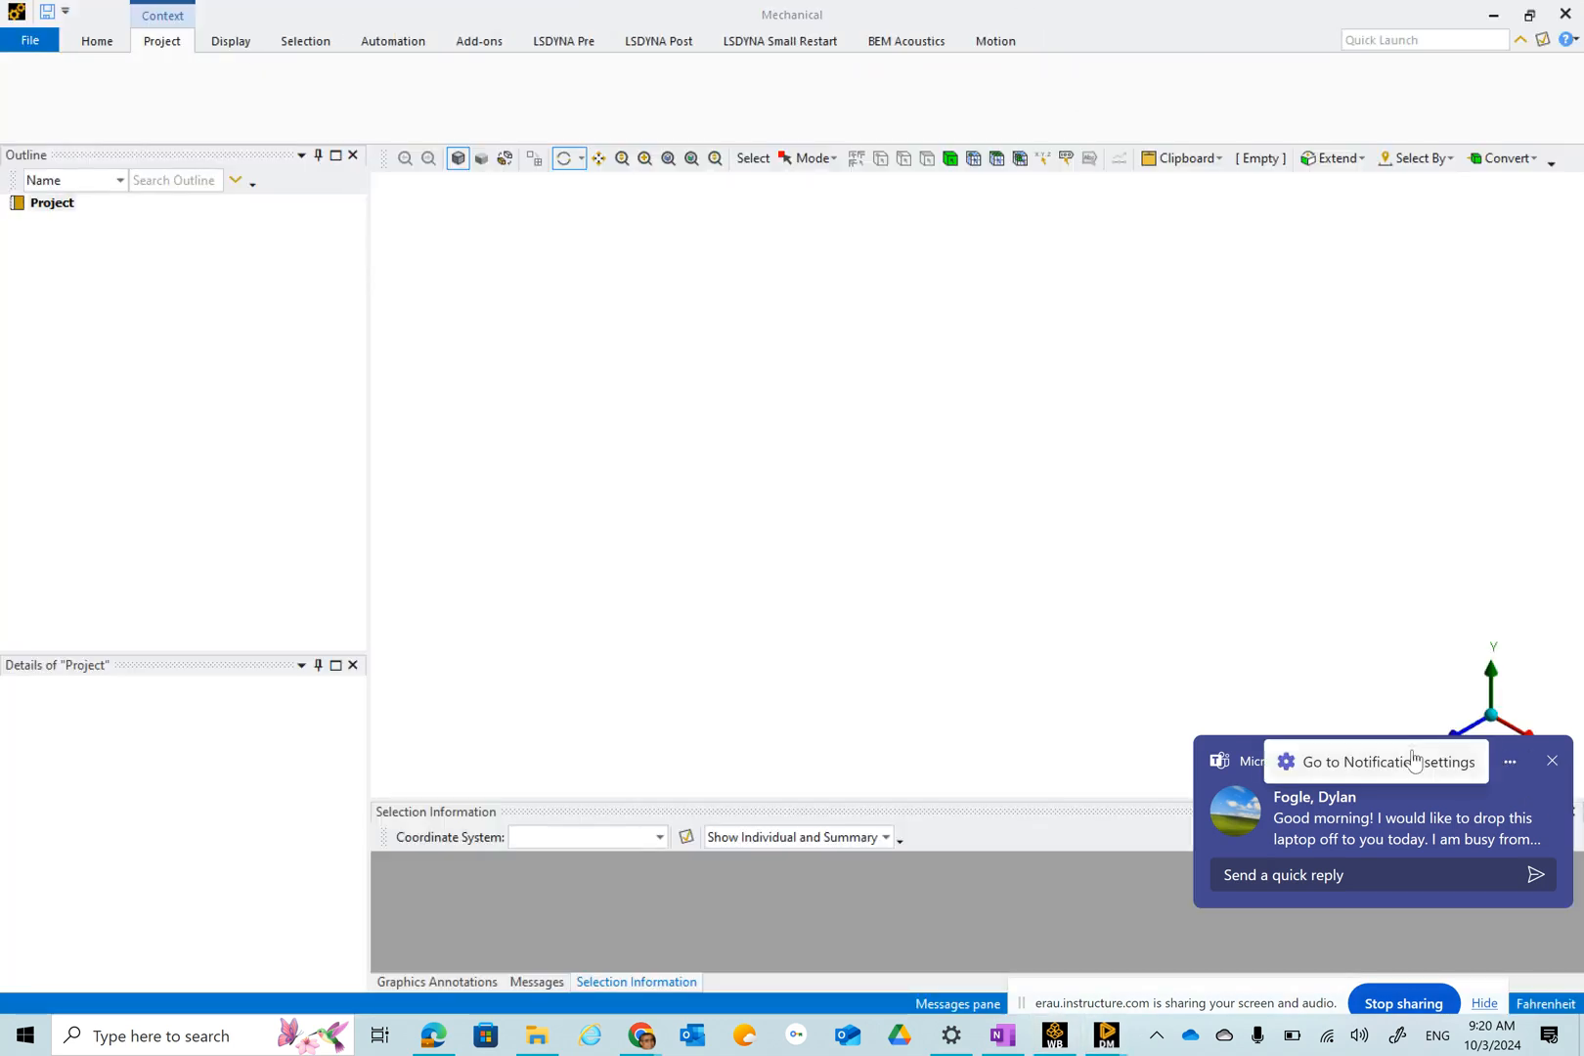
{"action": "left_click", "coordinate": [1510, 767]}
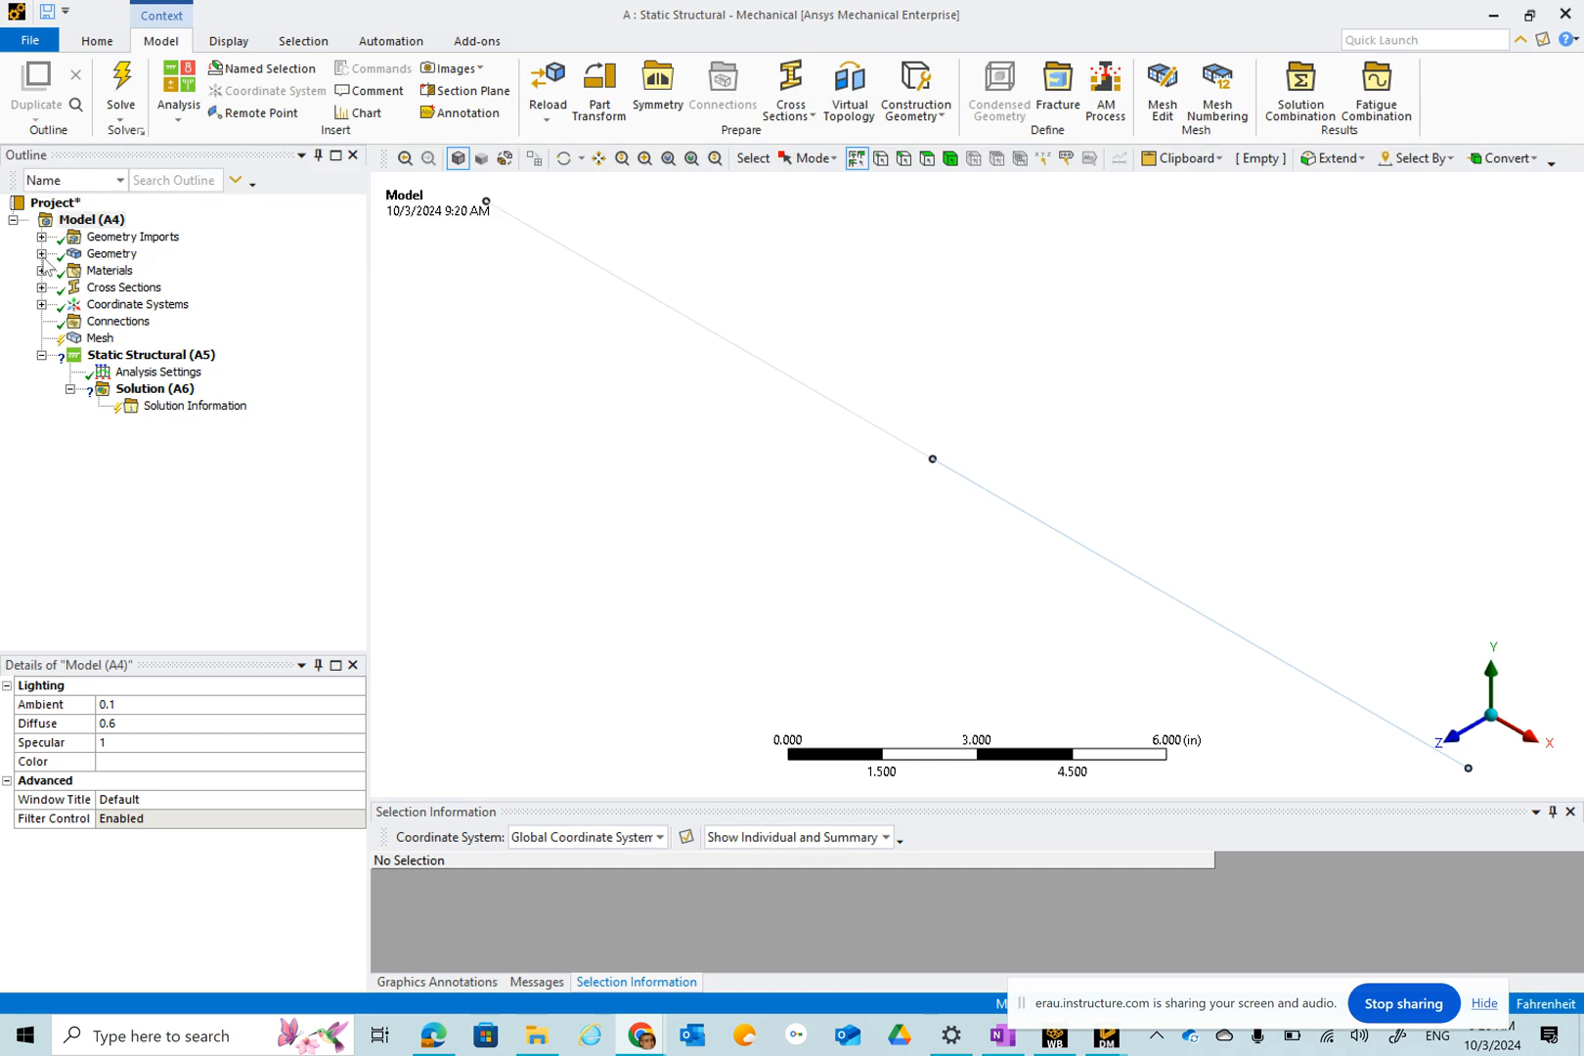
Assign the Class Example Material to the beam part.
{"action": "left_click", "coordinate": [41, 254]}
{"action": "left_click", "coordinate": [125, 271]}
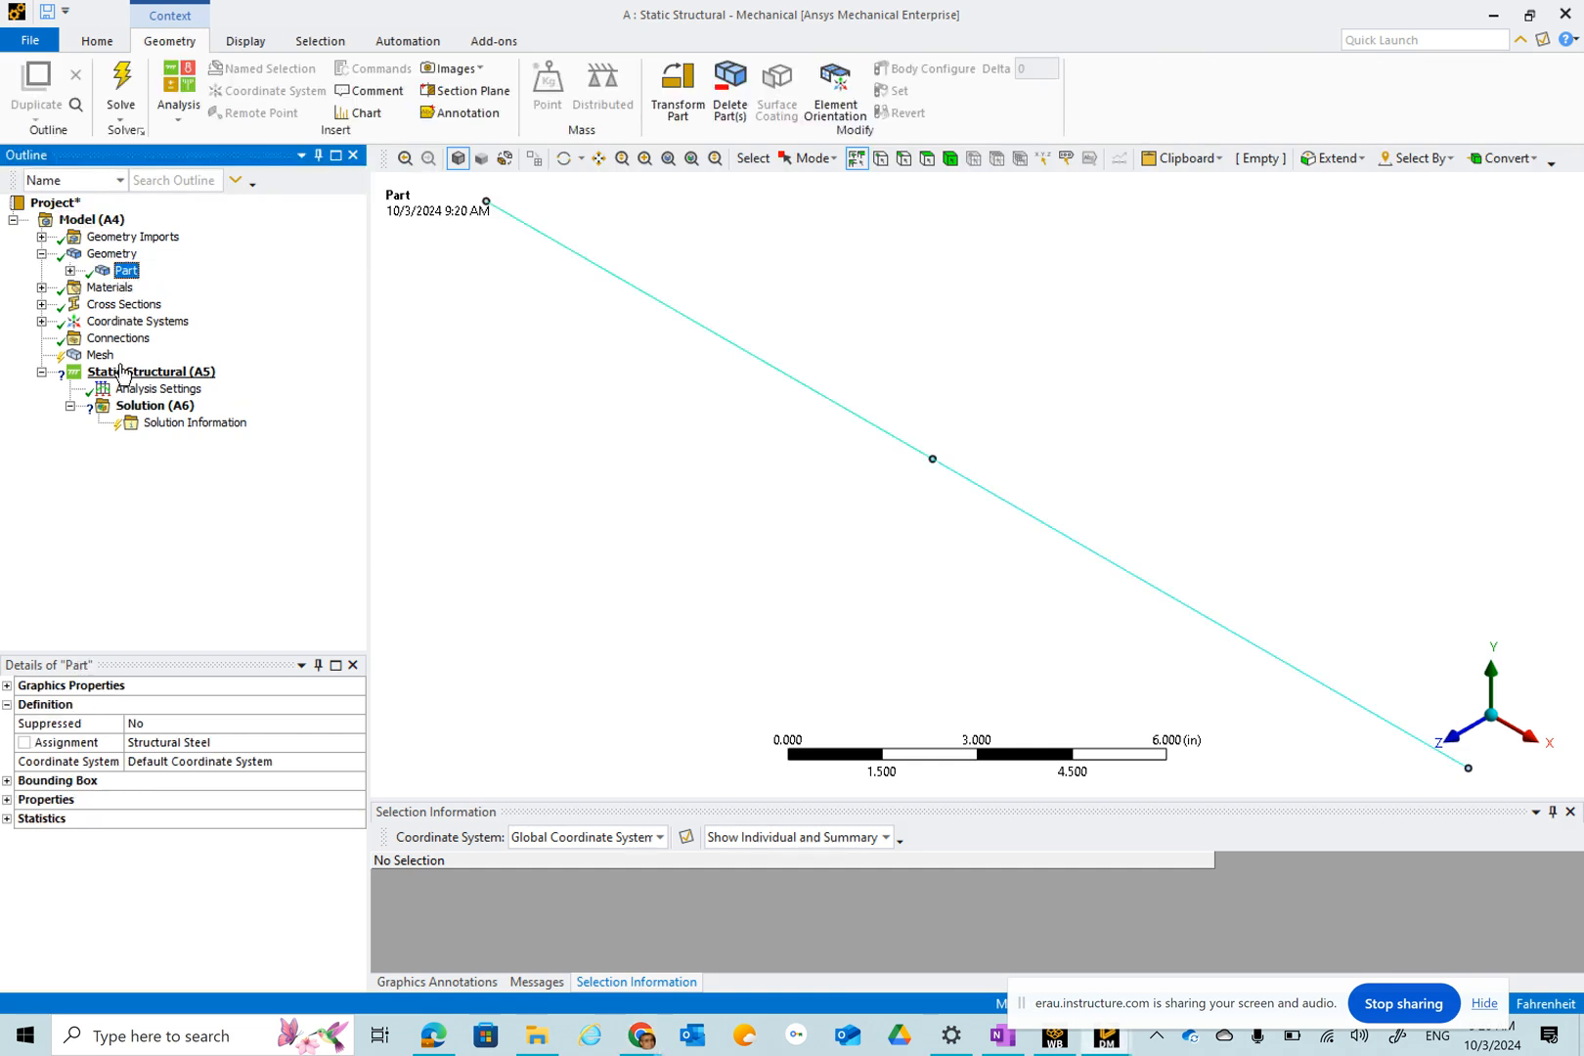
{"action": "left_click", "coordinate": [201, 750]}
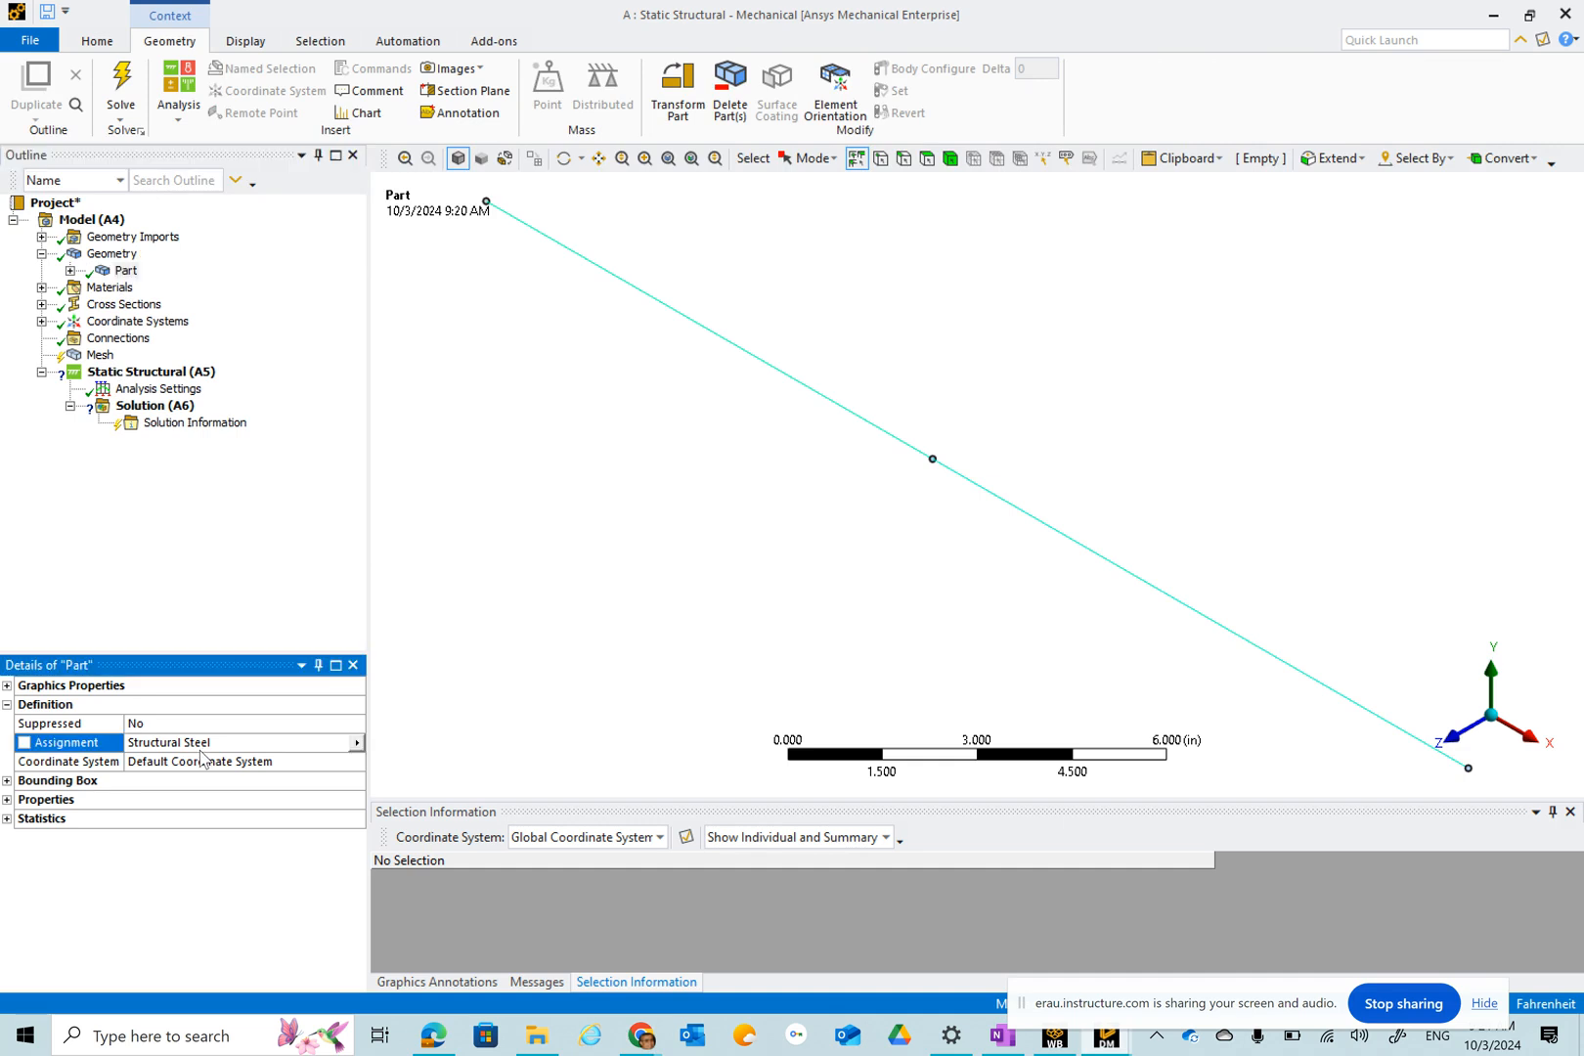
{"action": "left_click", "coordinate": [357, 744]}
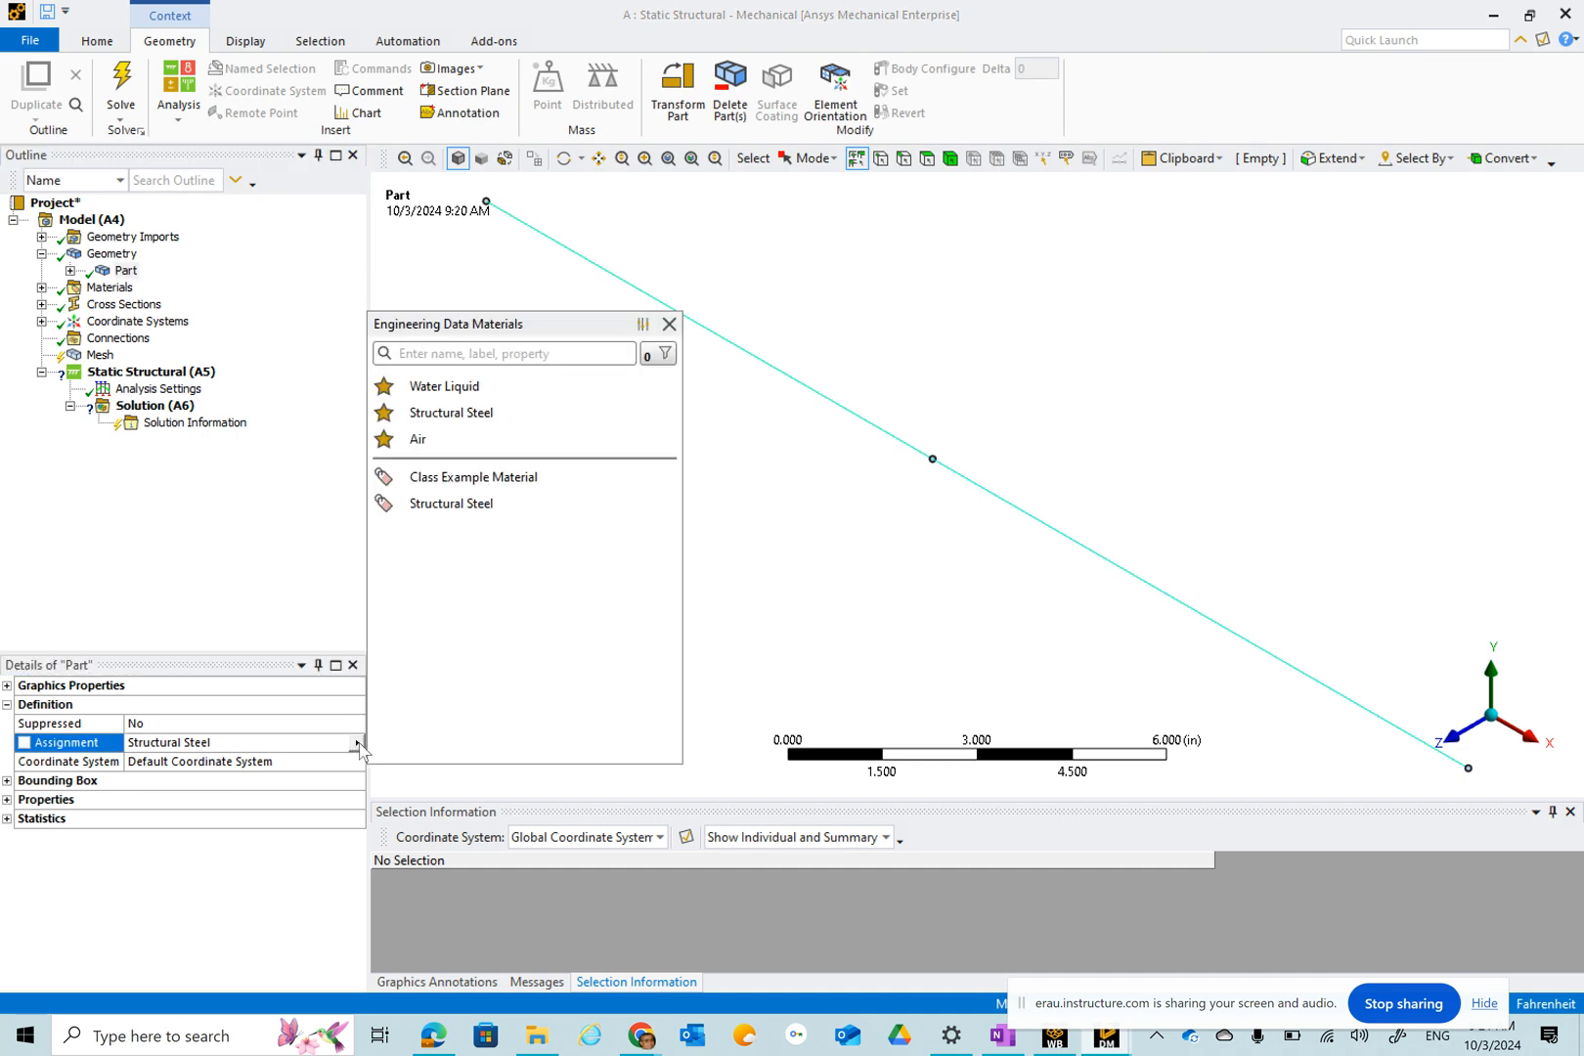
{"action": "left_click", "coordinate": [493, 479]}
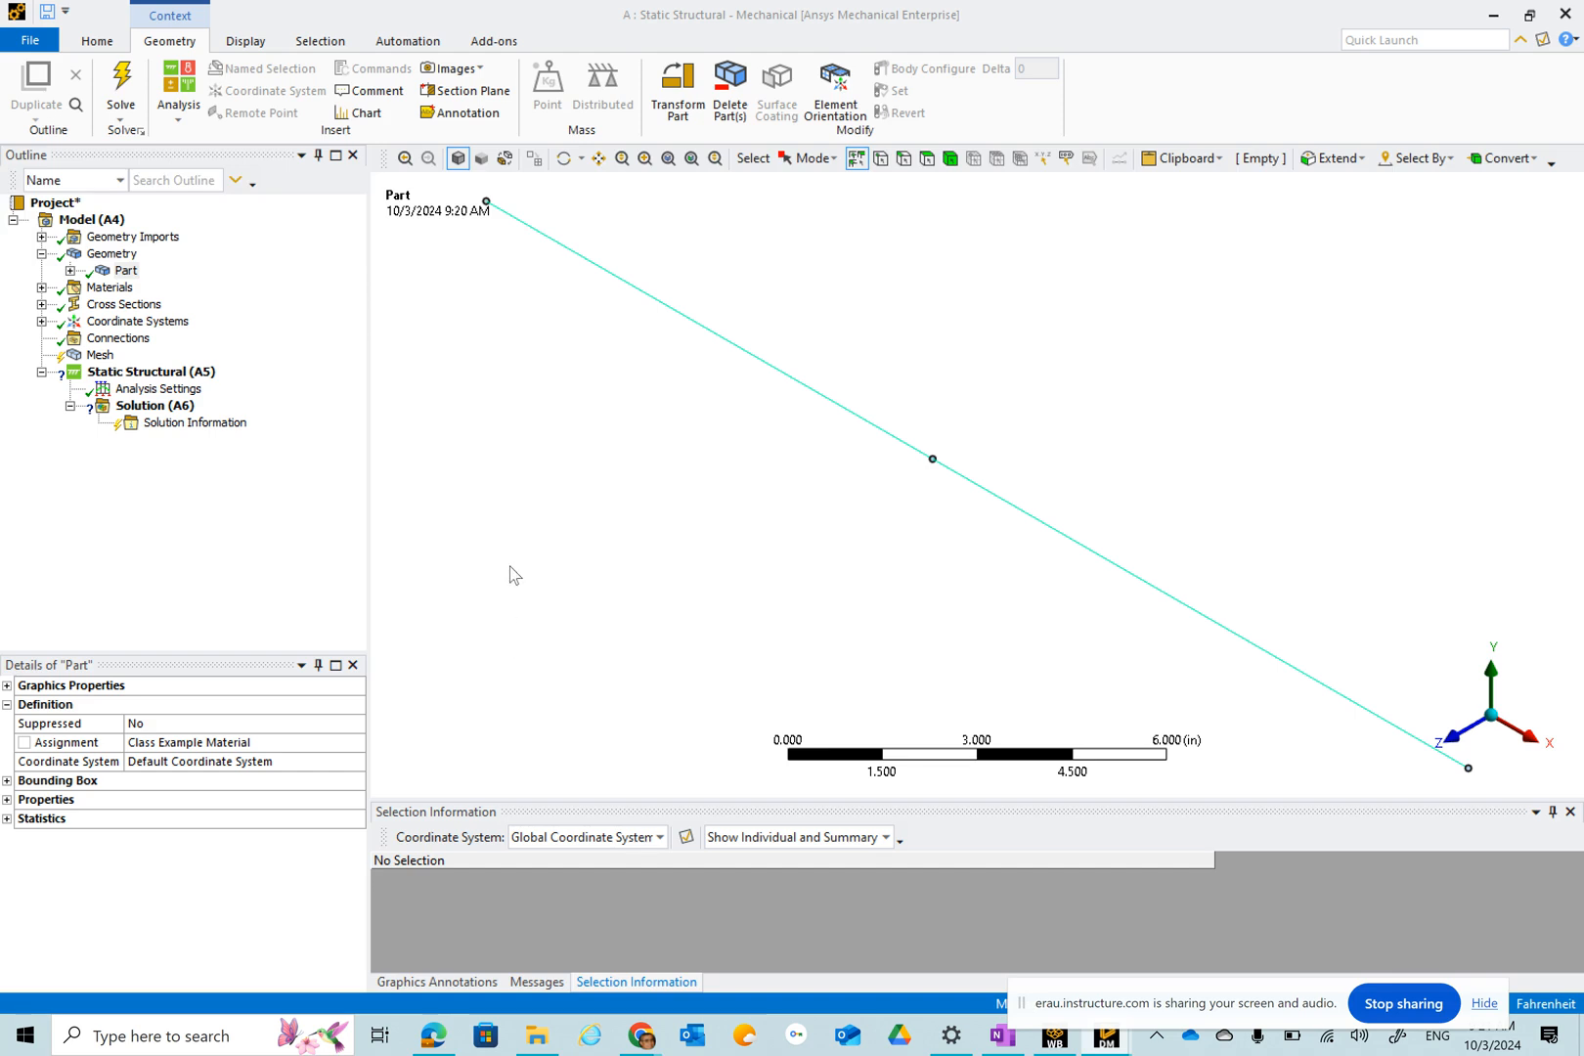
Check the unit system and set the view to look along the Z axis.
{"action": "left_click", "coordinate": [96, 41]}
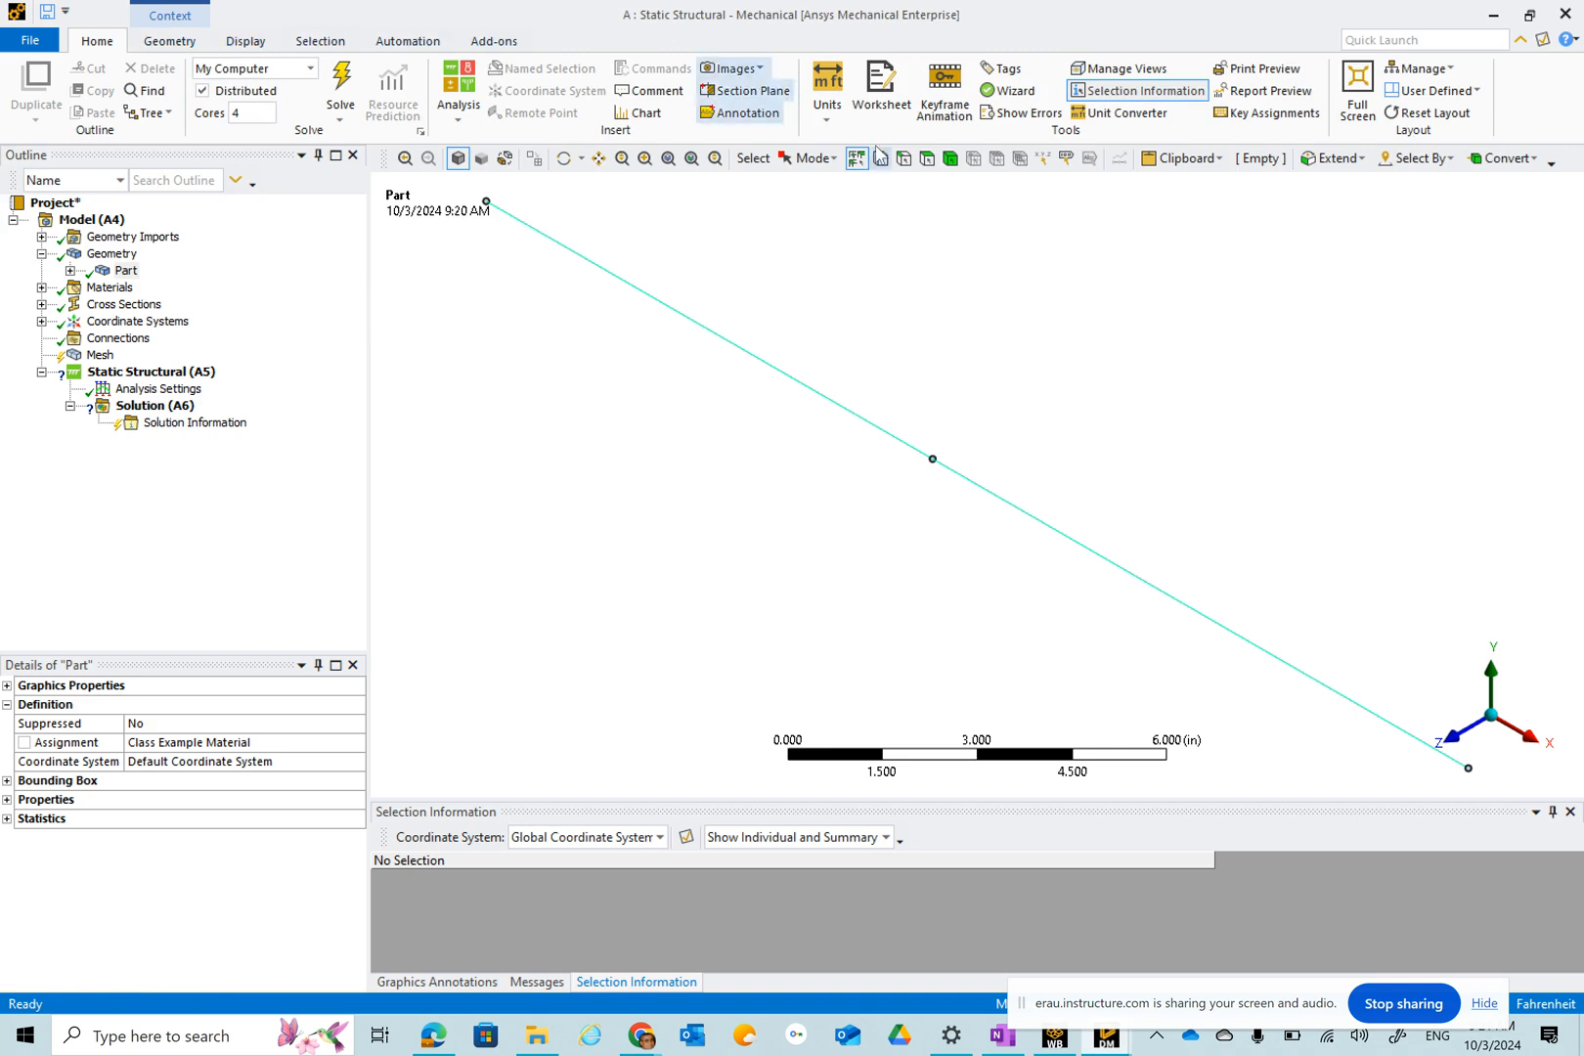
{"action": "left_click", "coordinate": [839, 115]}
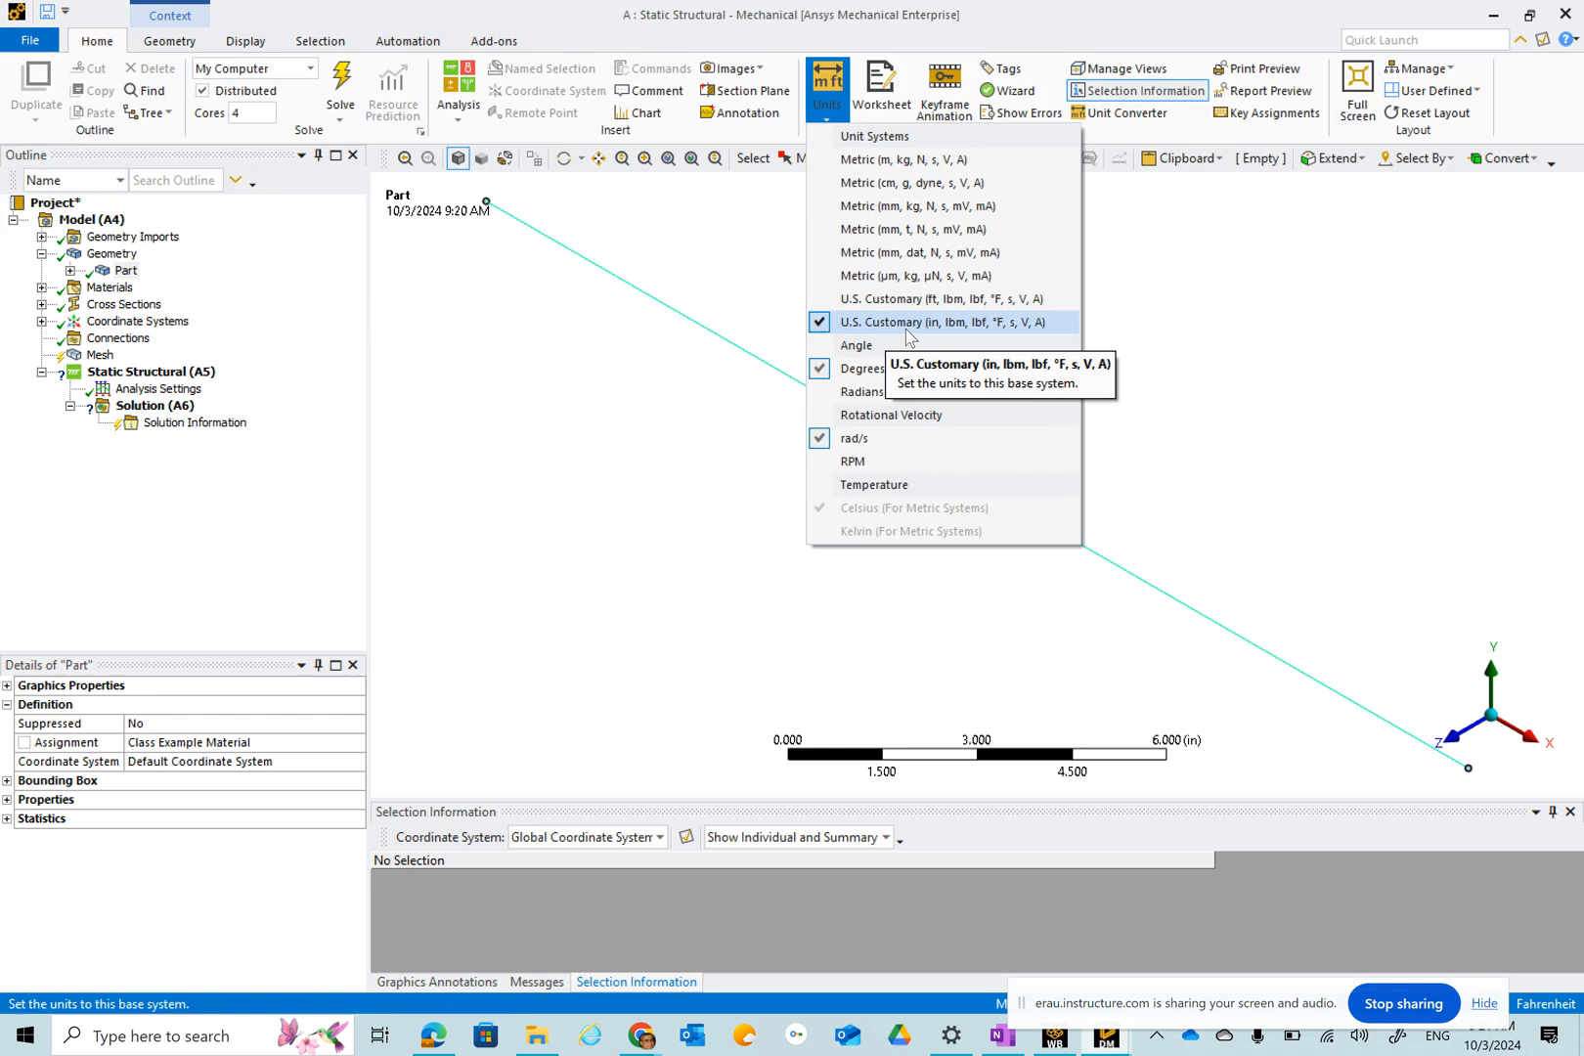
{"action": "left_click", "coordinate": [631, 453]}
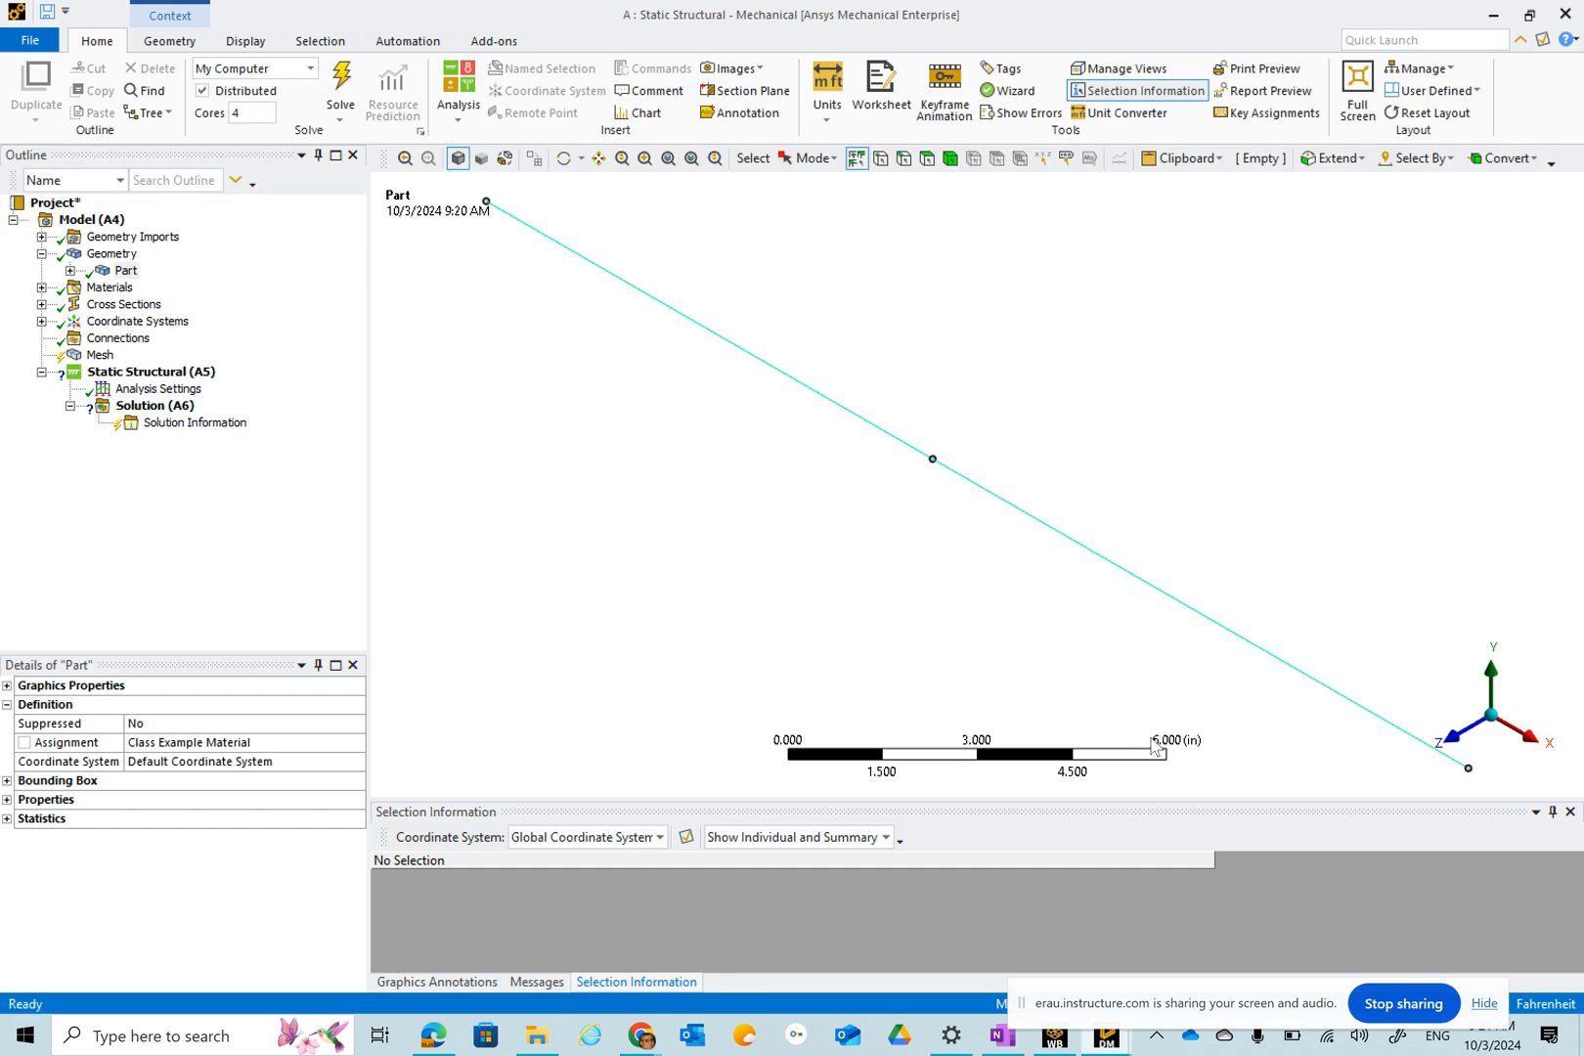
{"action": "left_click", "coordinate": [1460, 739]}
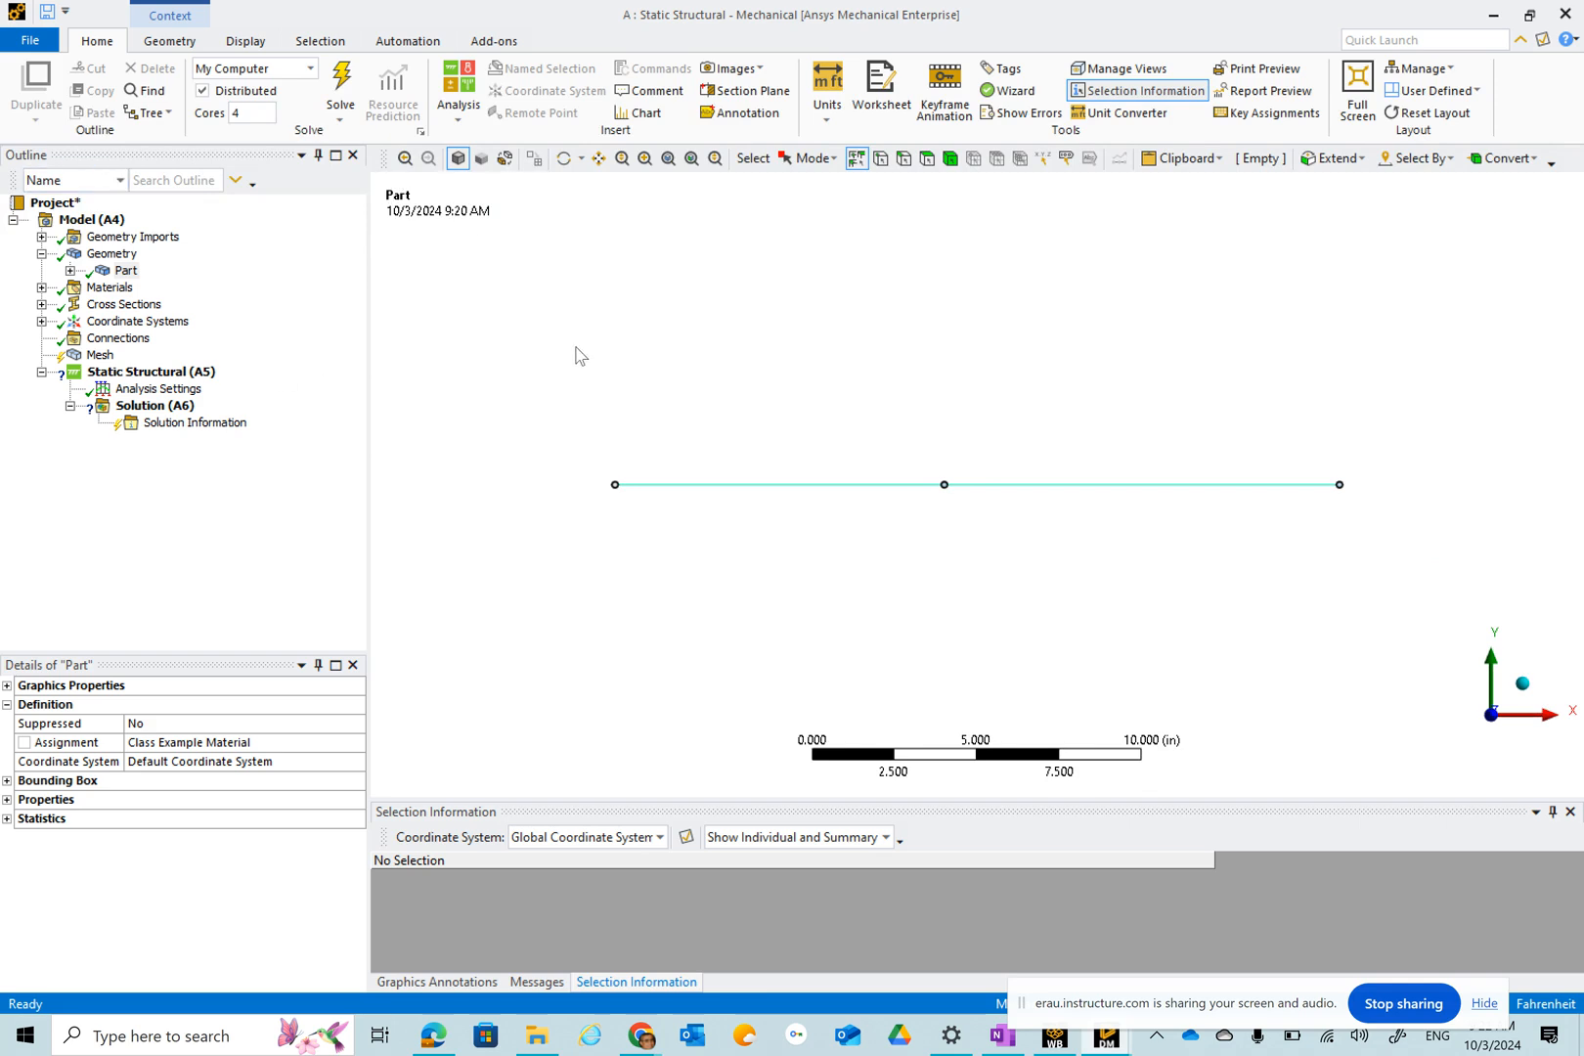
Switch to OneNote and review the class notes on the structural analysis workflow.
{"action": "left_click", "coordinate": [1003, 1039]}
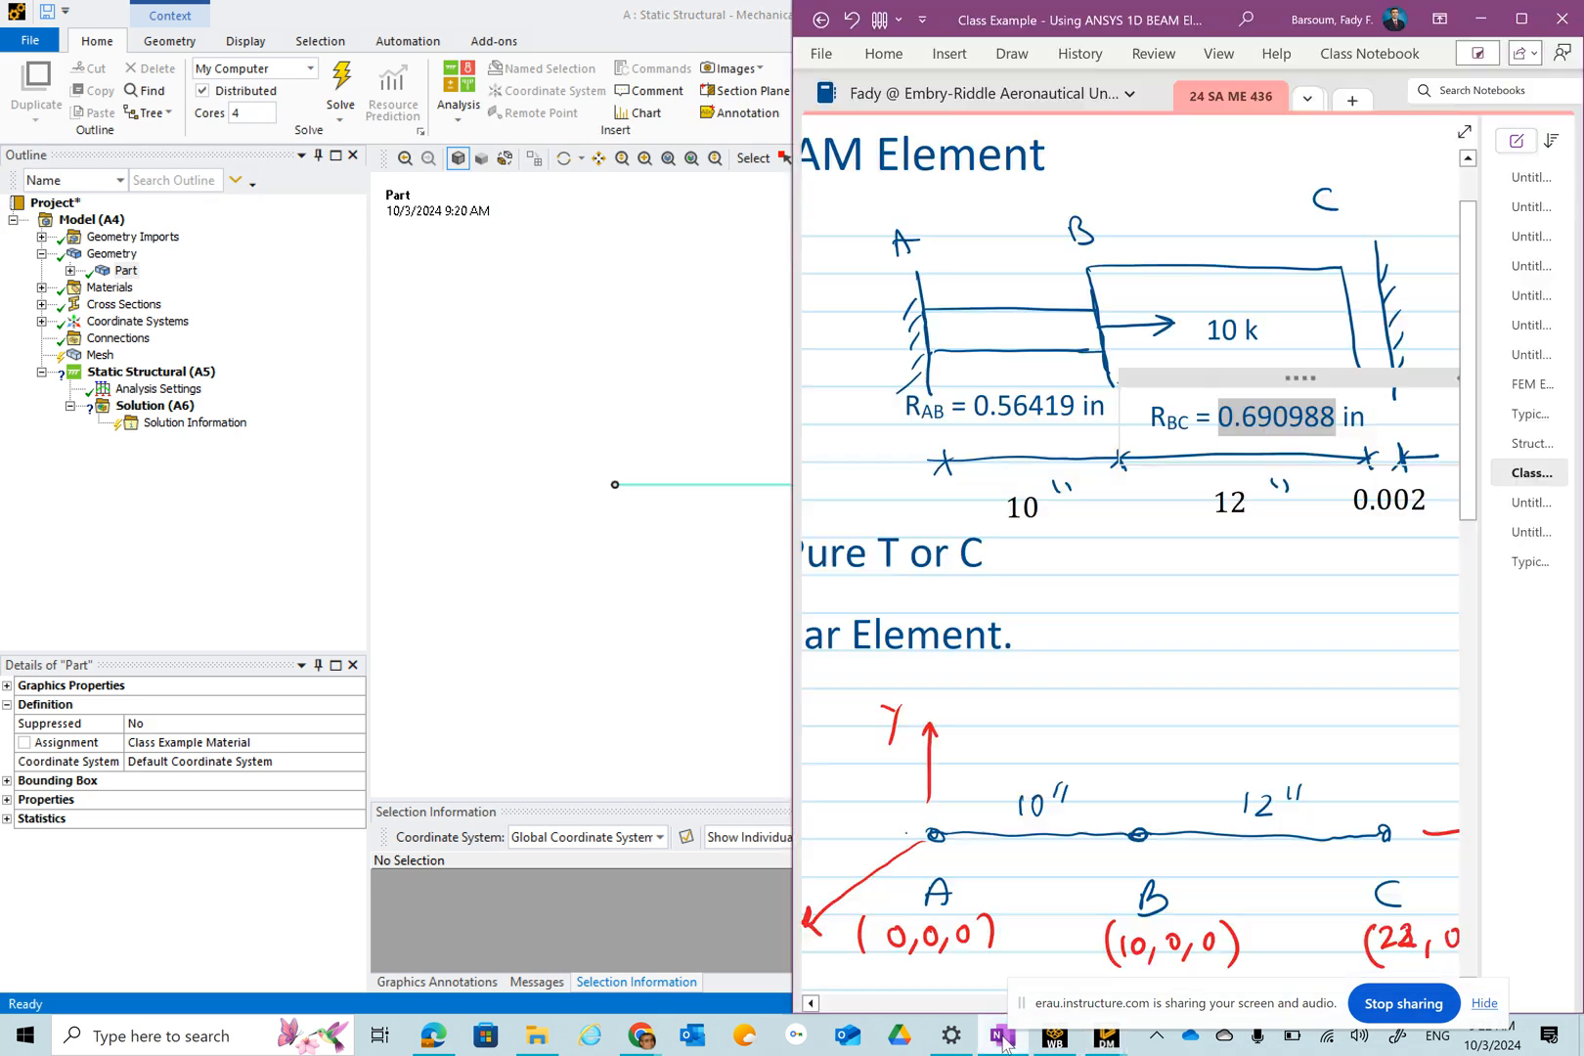
{"action": "left_click", "coordinate": [1531, 445]}
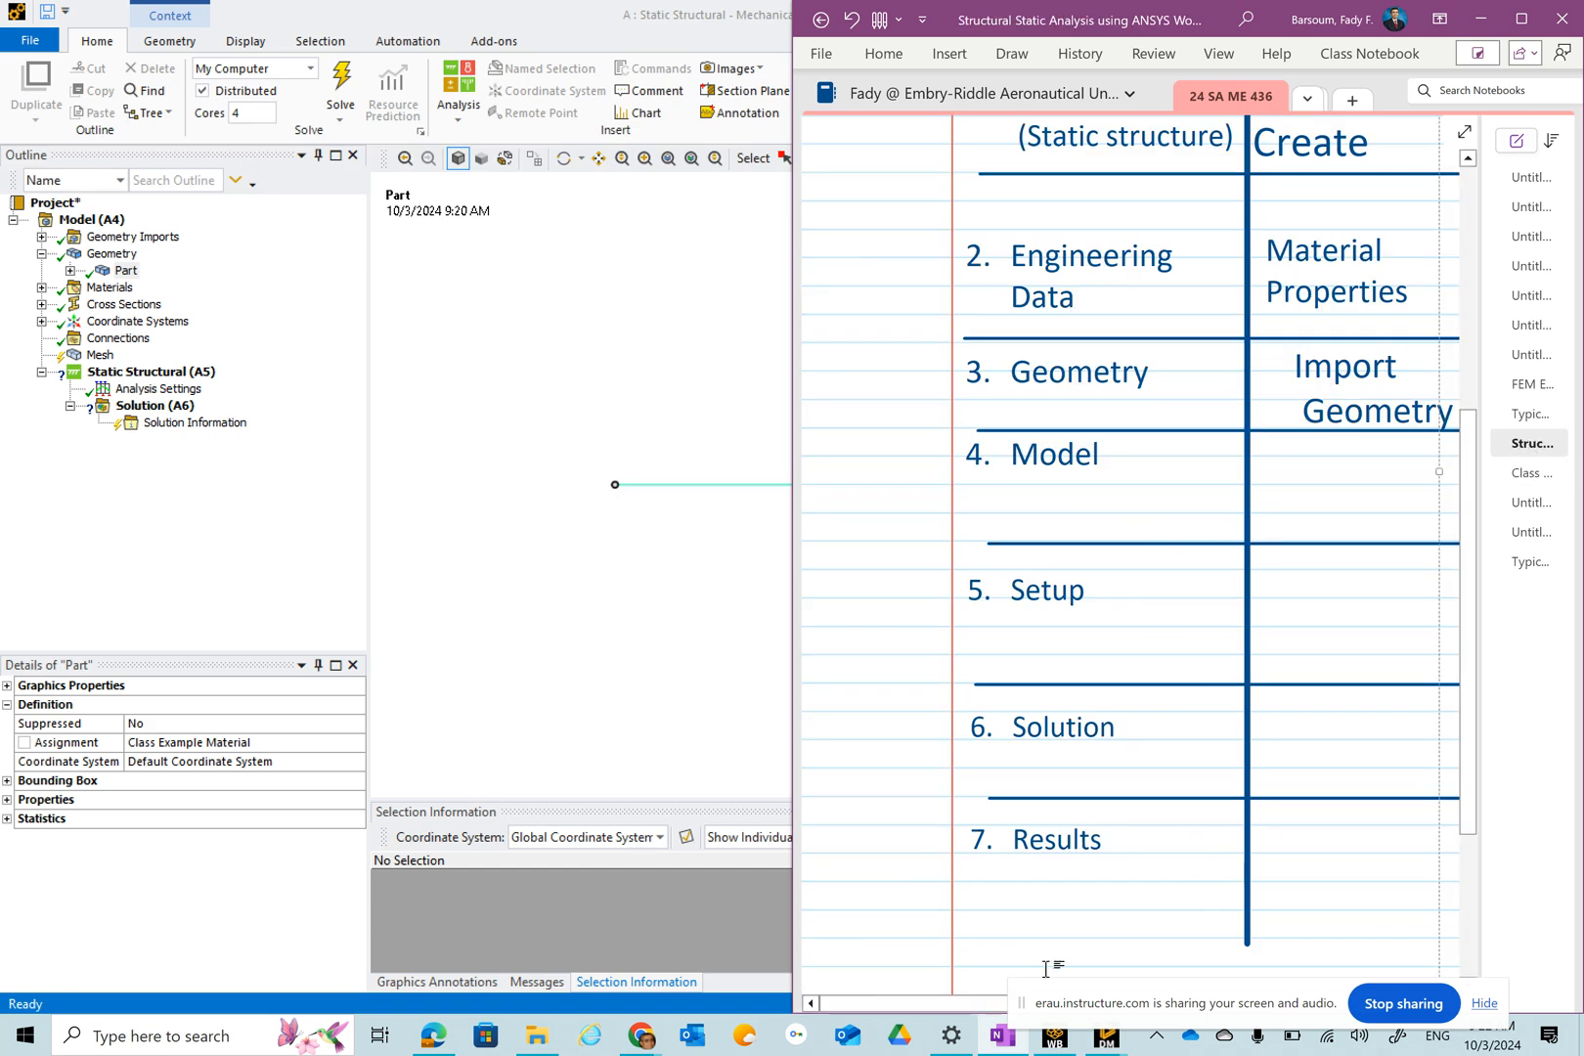
{"action": "left_click_drag", "start_coordinate": [989, 1007], "coordinate": [1155, 1000]}
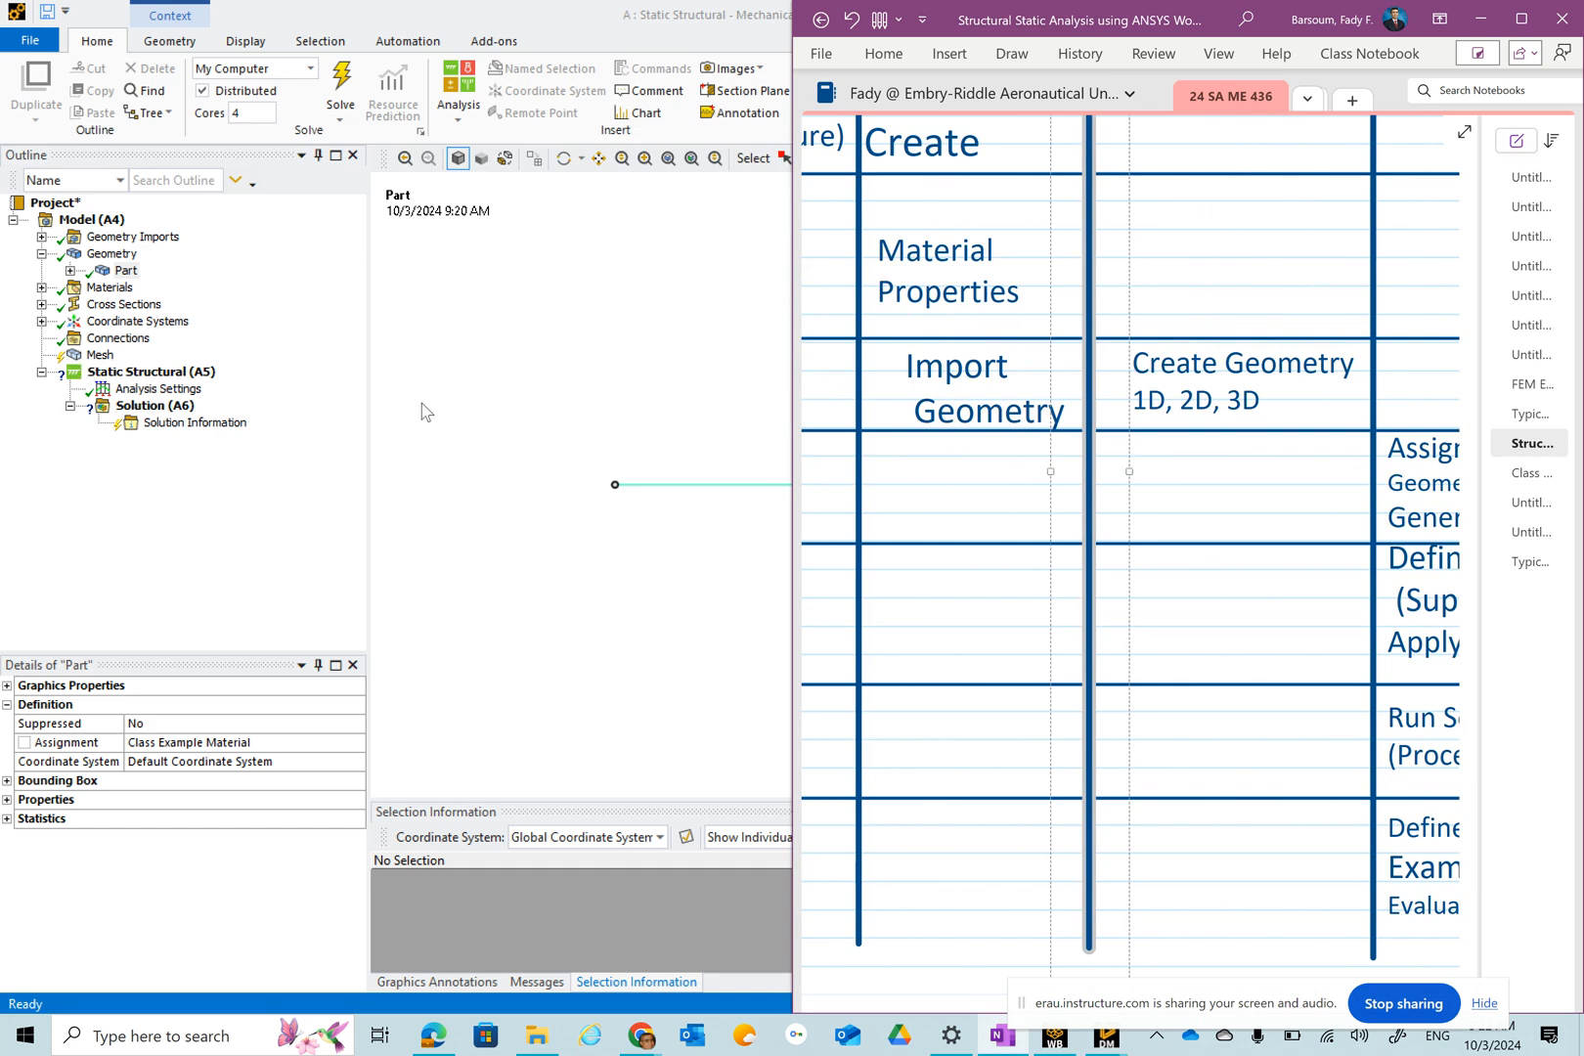
Generate the mesh for the beam model.
{"action": "left_click", "coordinate": [97, 356]}
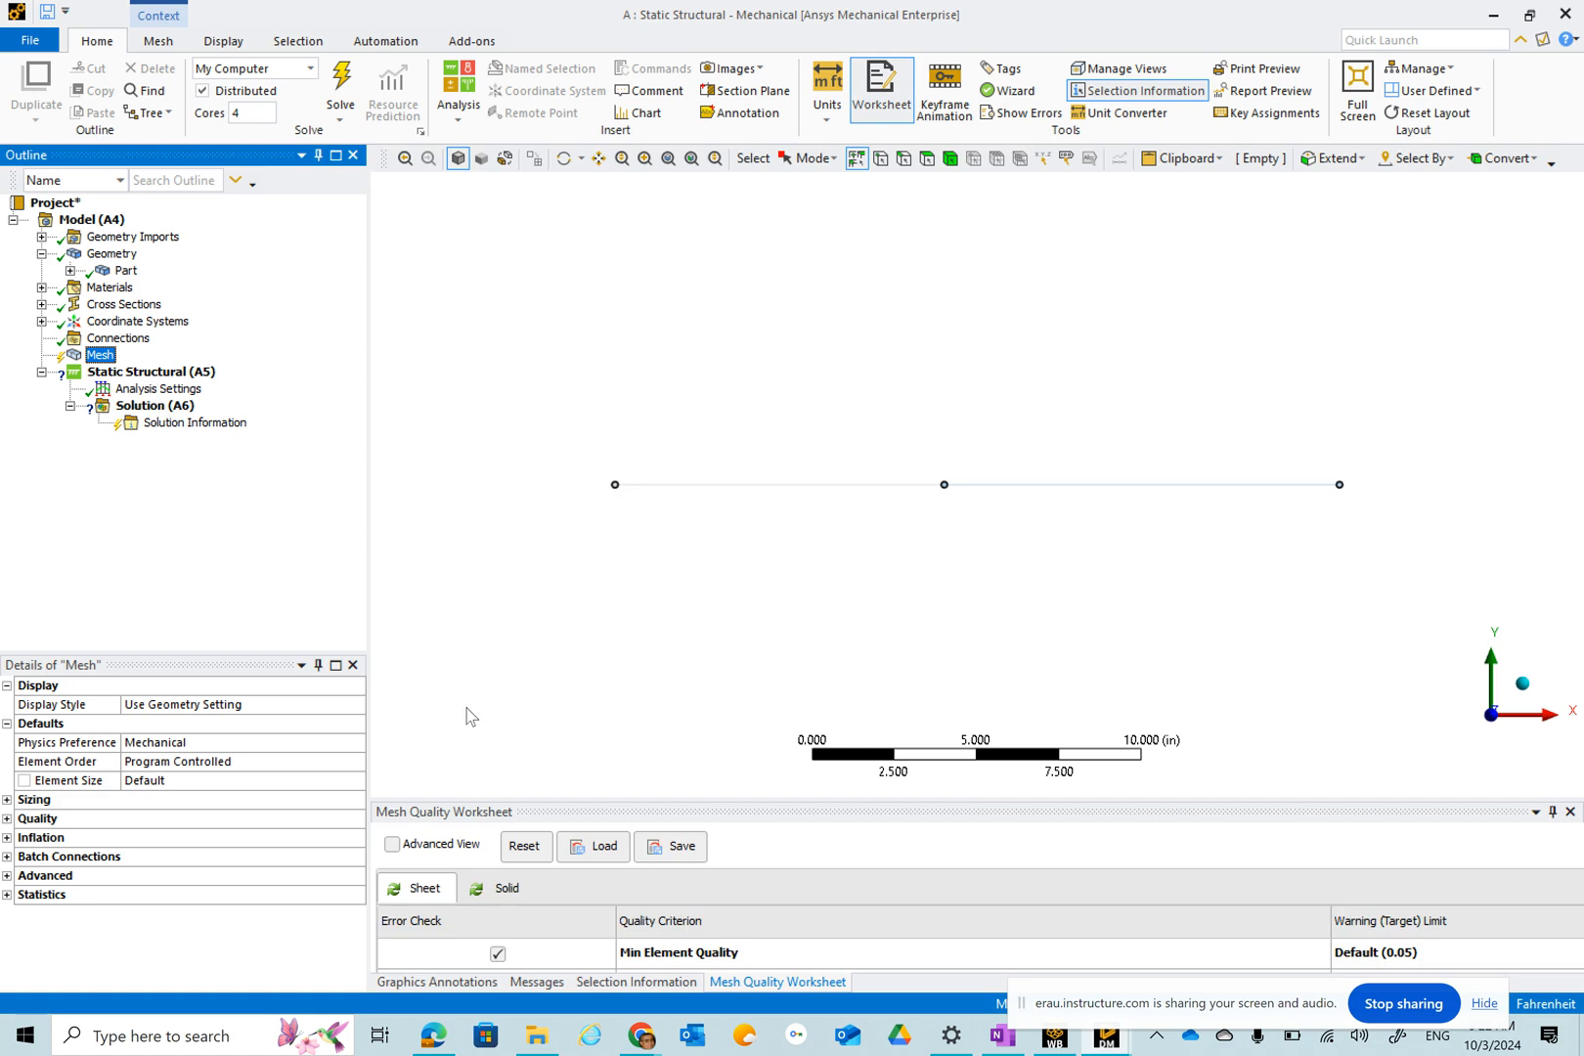
{"action": "left_click", "coordinate": [157, 43]}
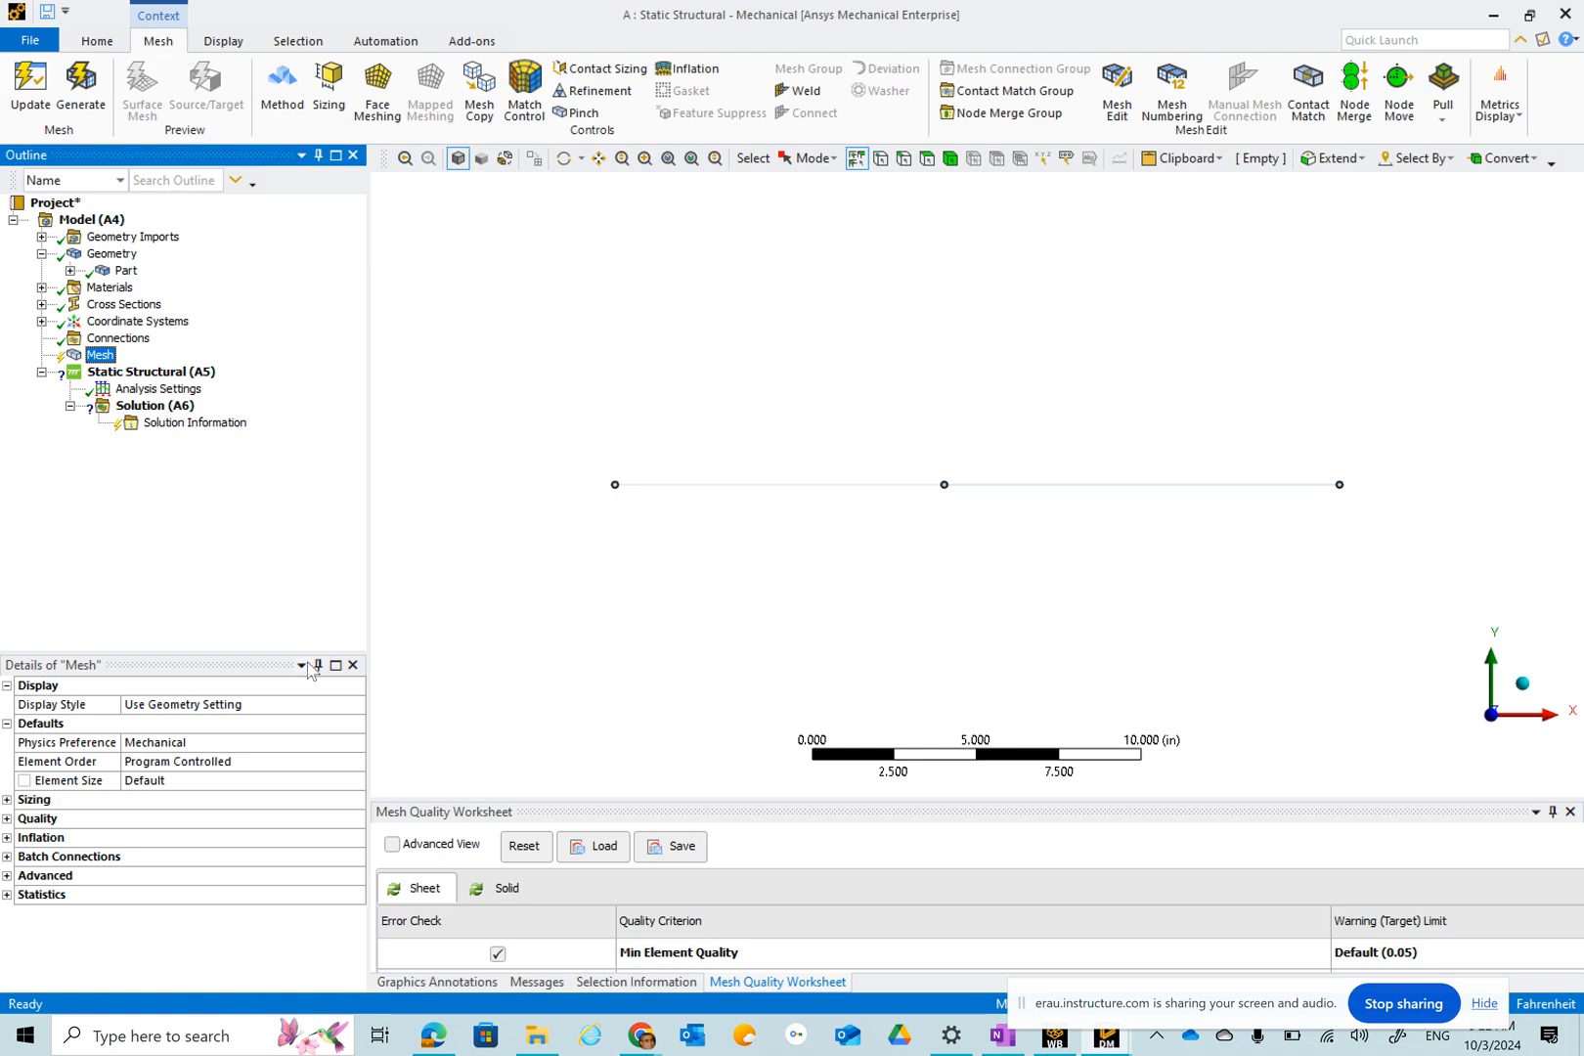
{"action": "left_click", "coordinate": [86, 92]}
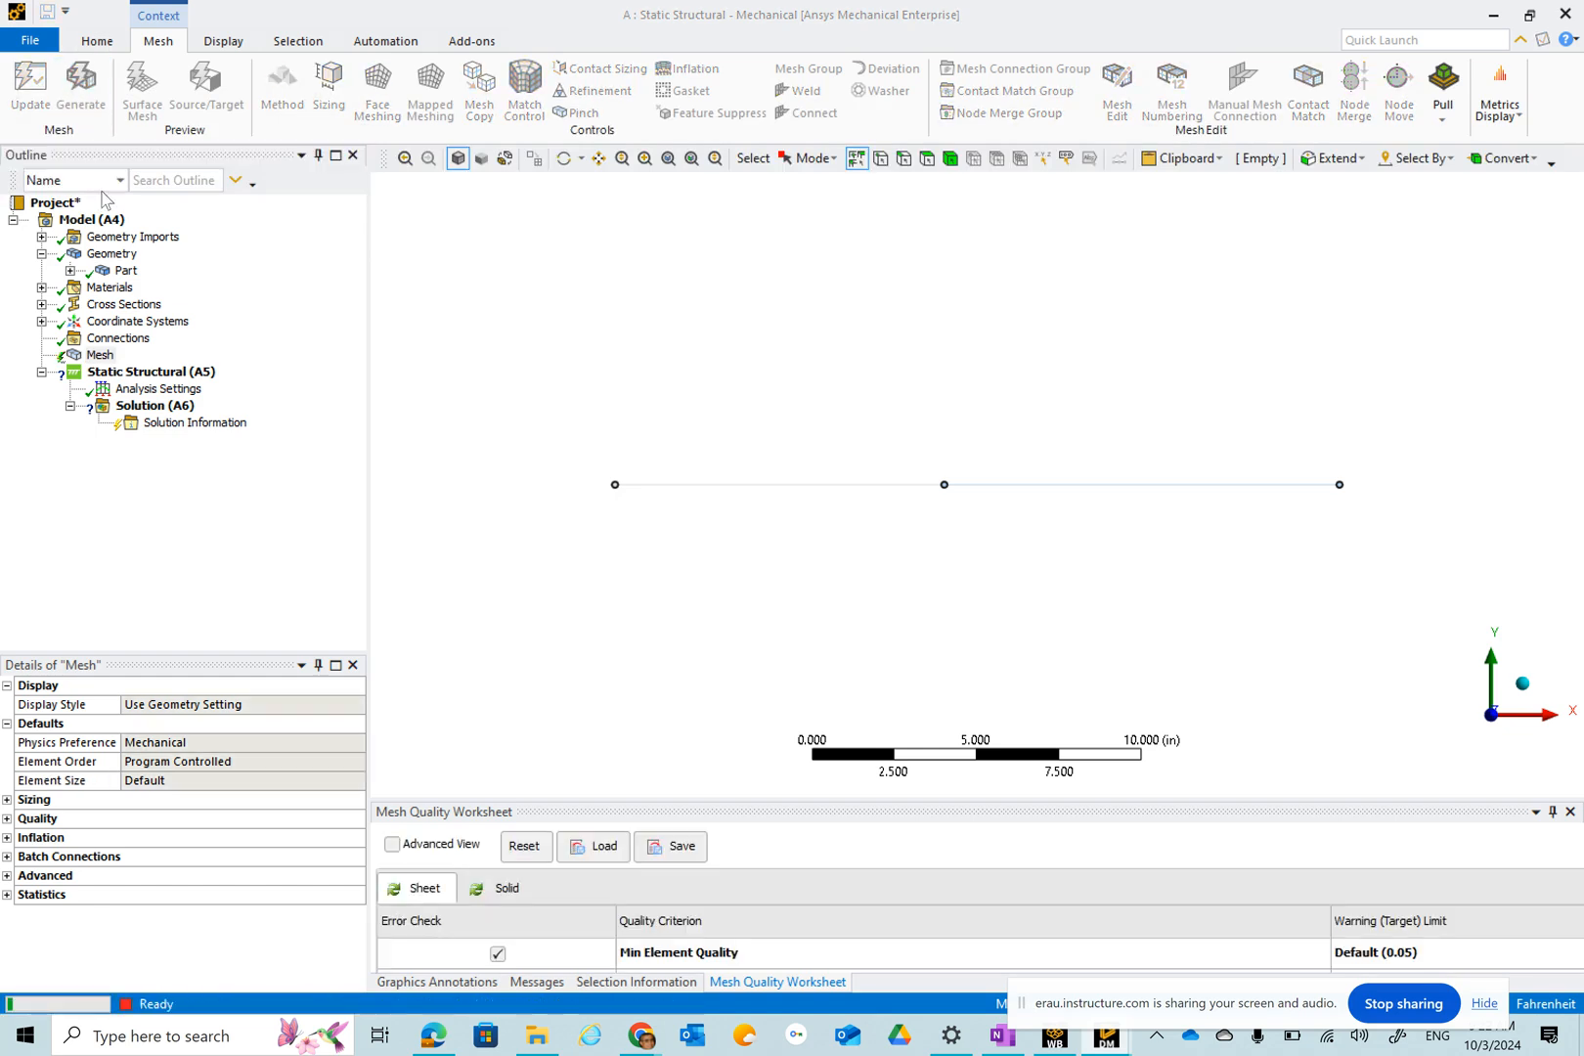
{"action": "left_click", "coordinate": [298, 1034]}
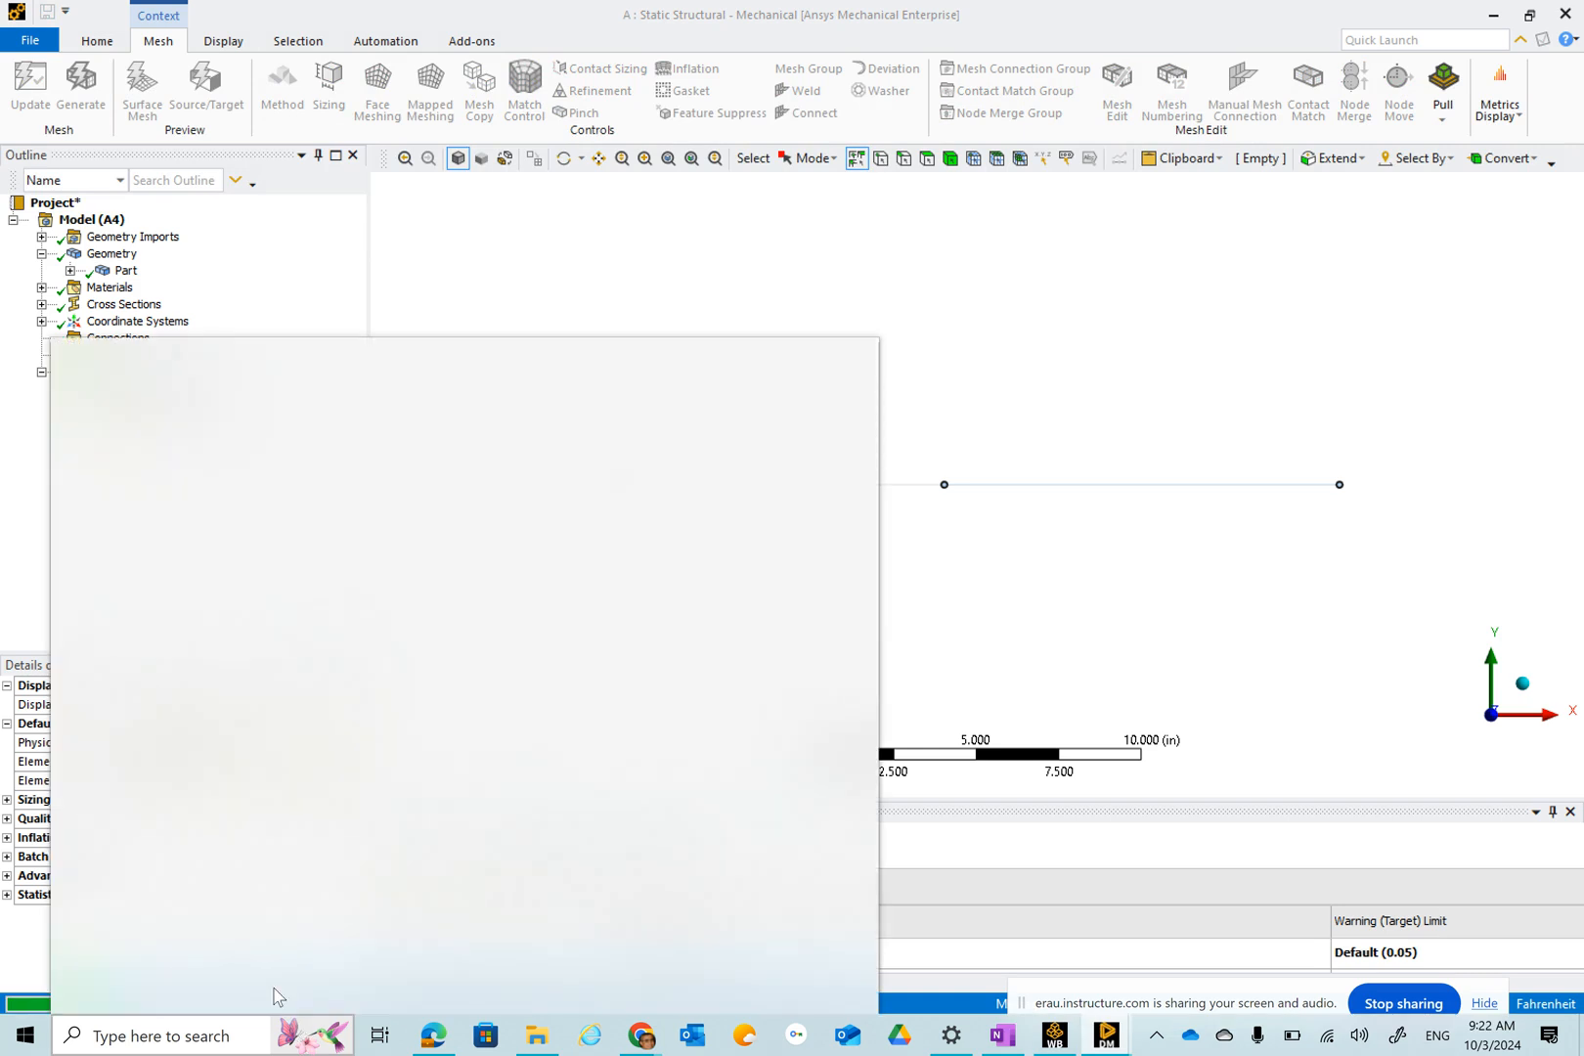
{"action": "left_click", "coordinate": [887, 353]}
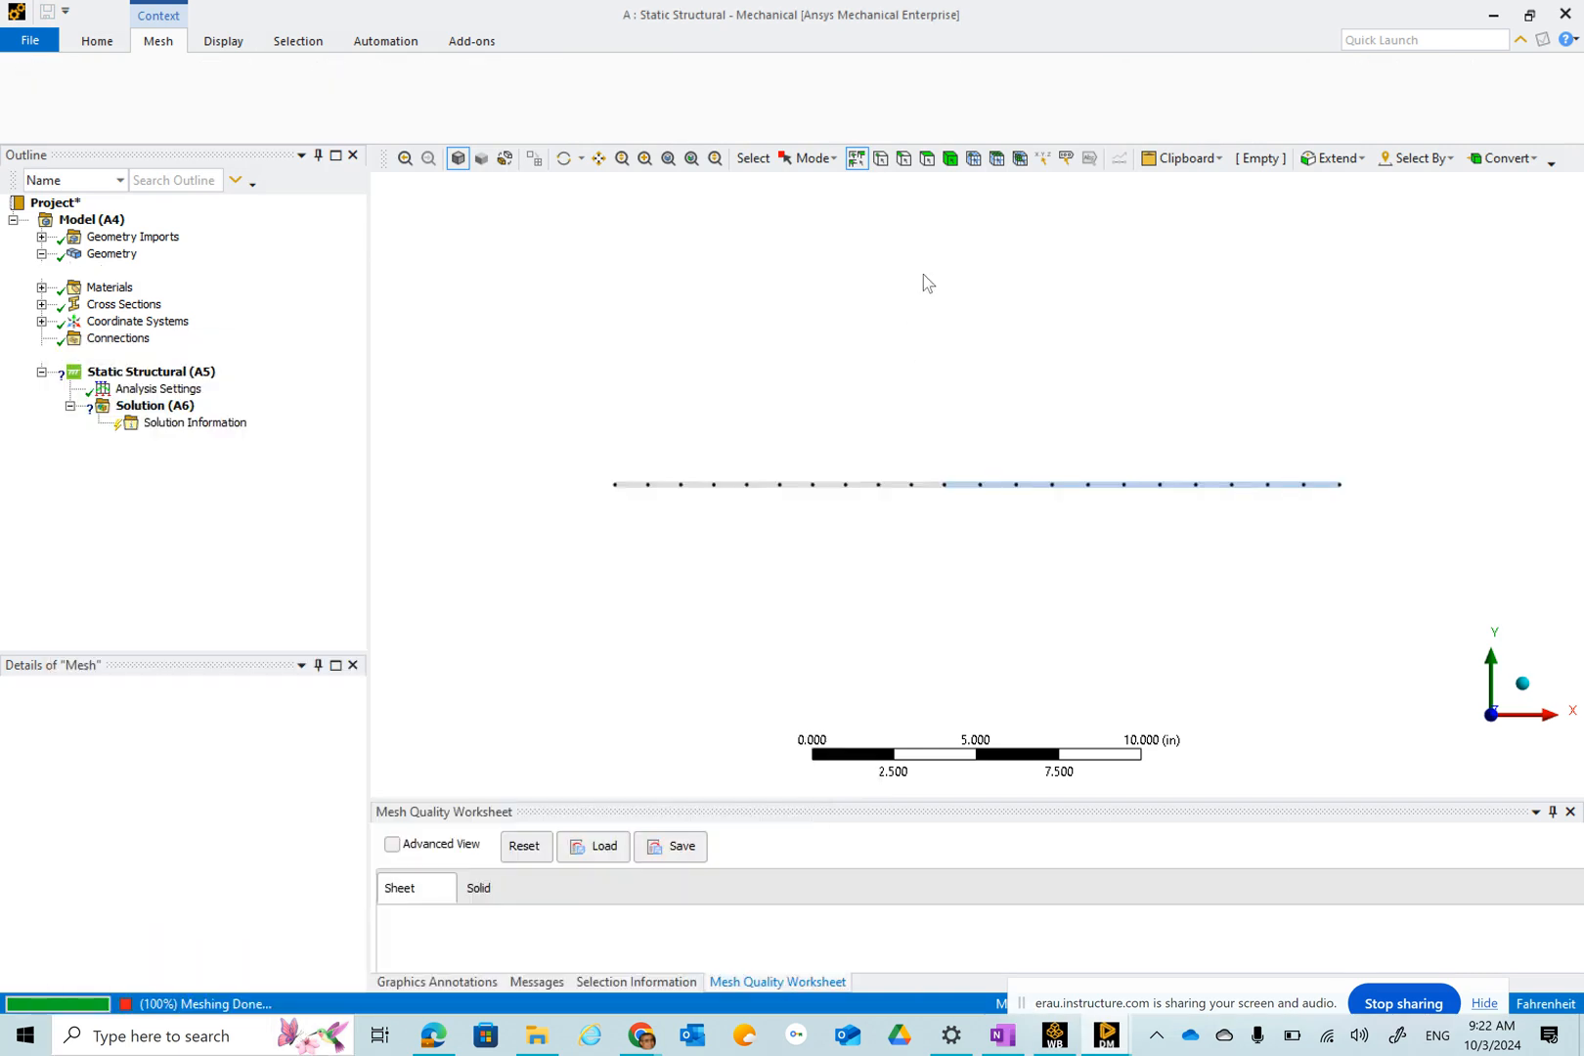
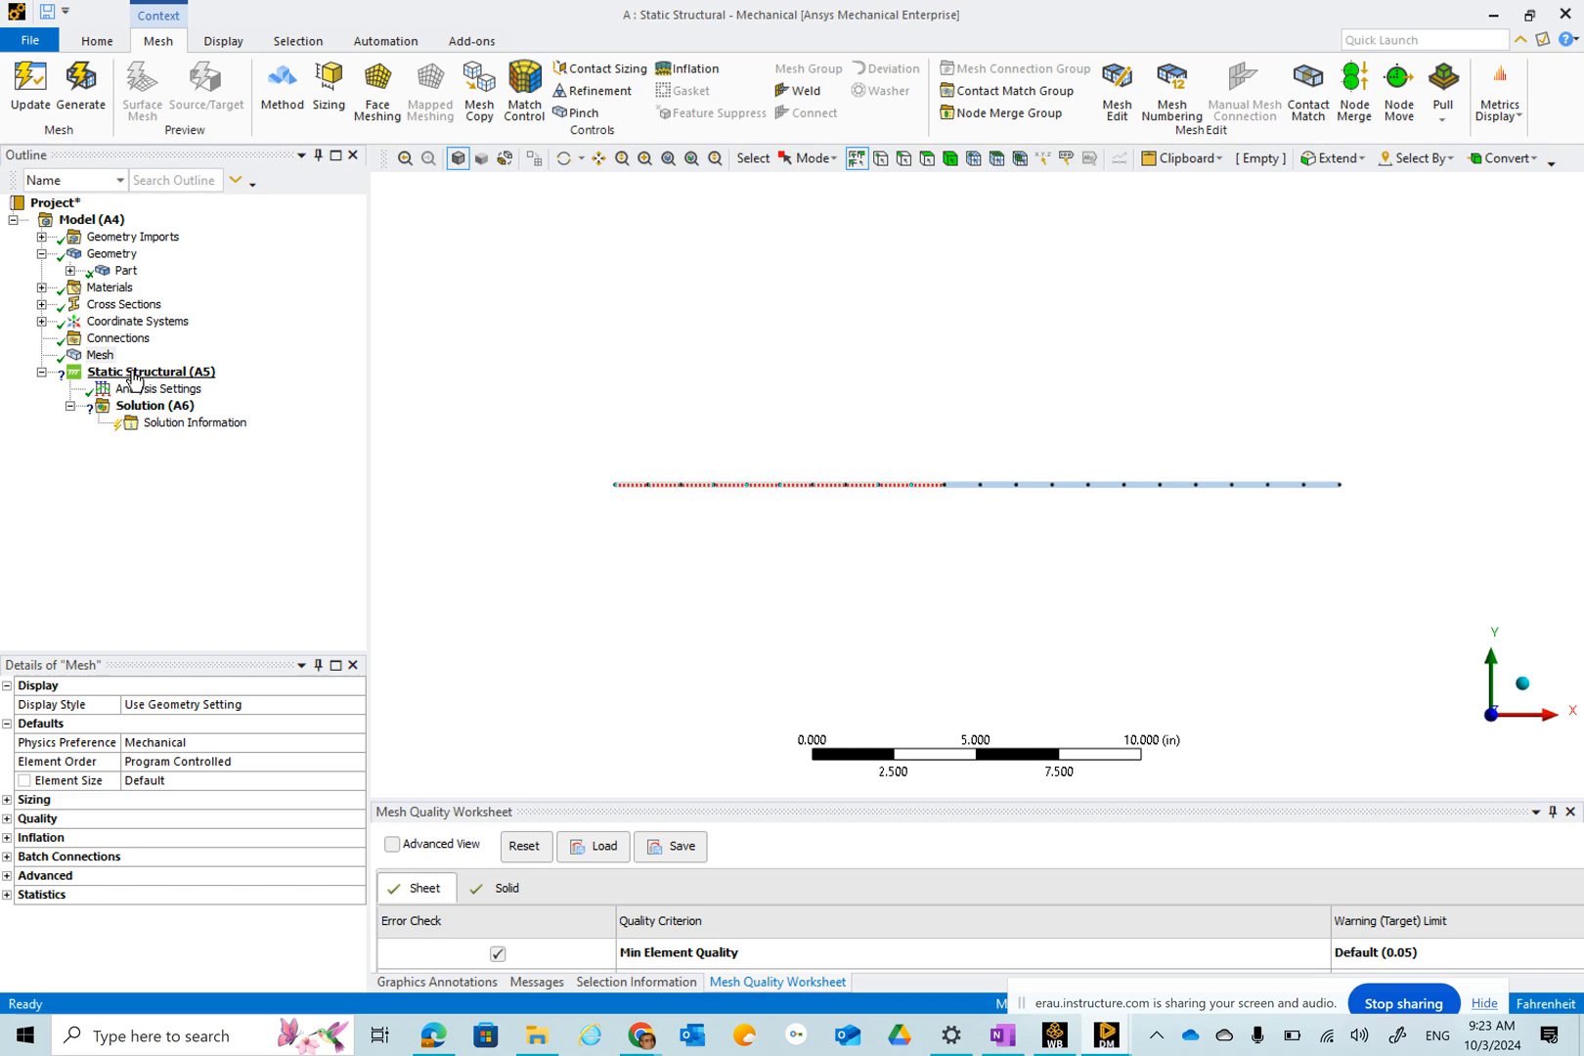
Add a fixed support at the beam's left end vertex.
{"action": "left_click", "coordinate": [137, 378]}
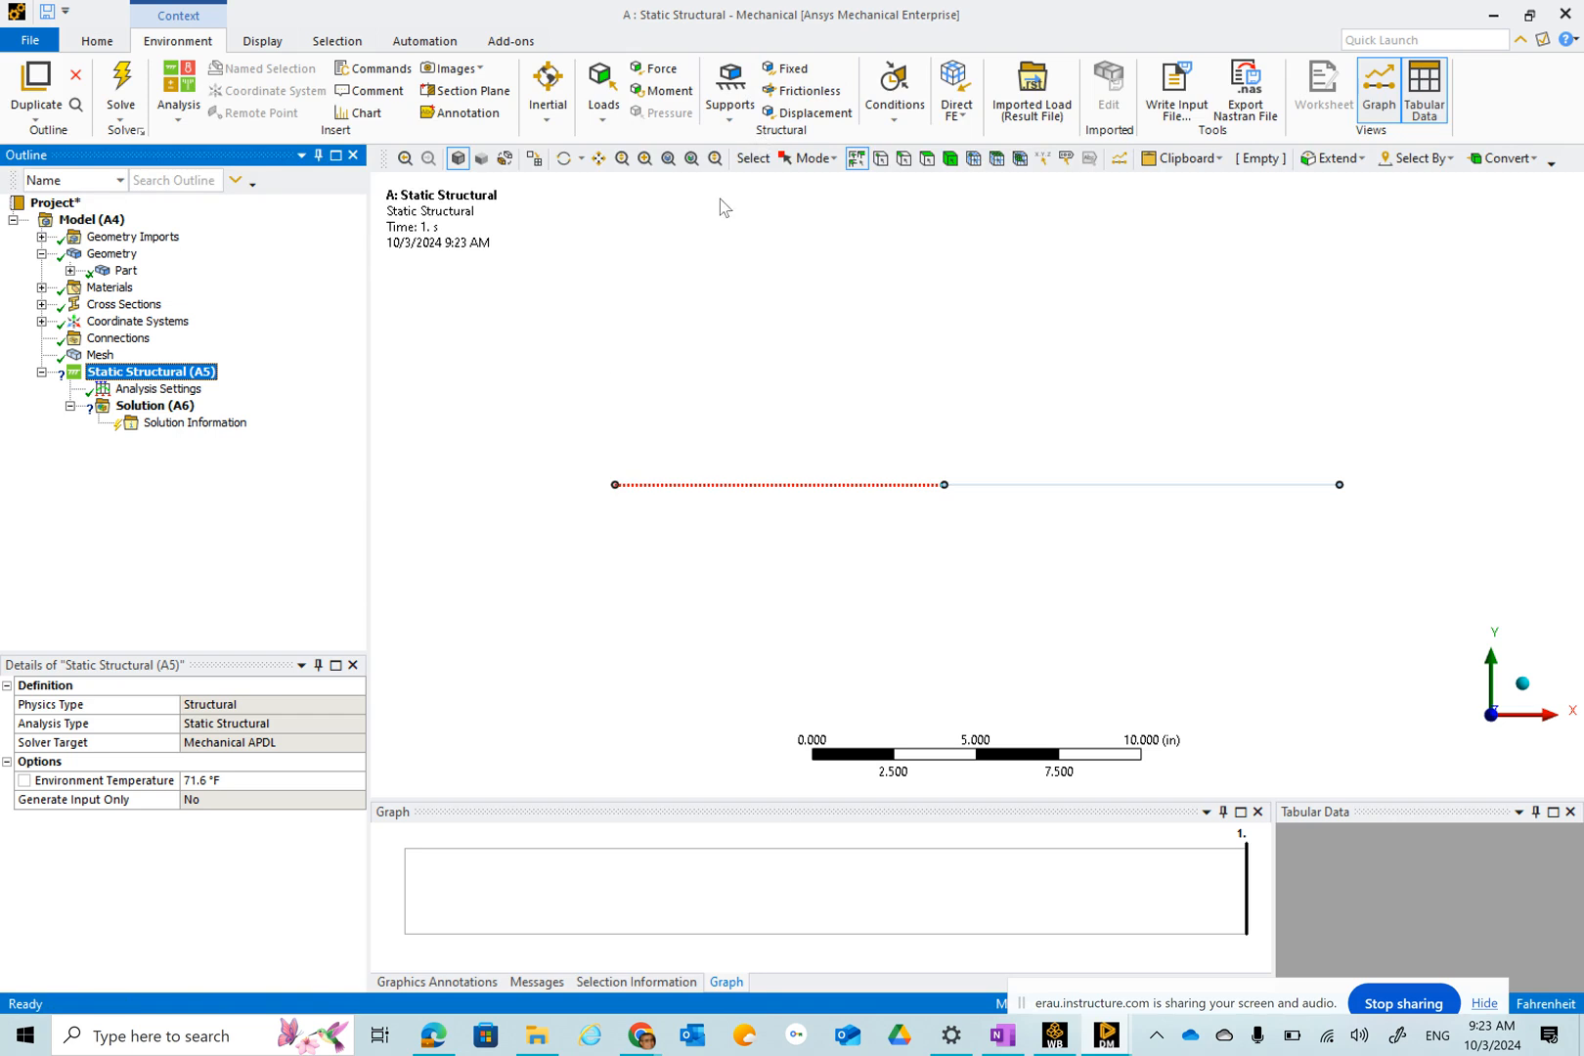
{"action": "left_click", "coordinate": [786, 70]}
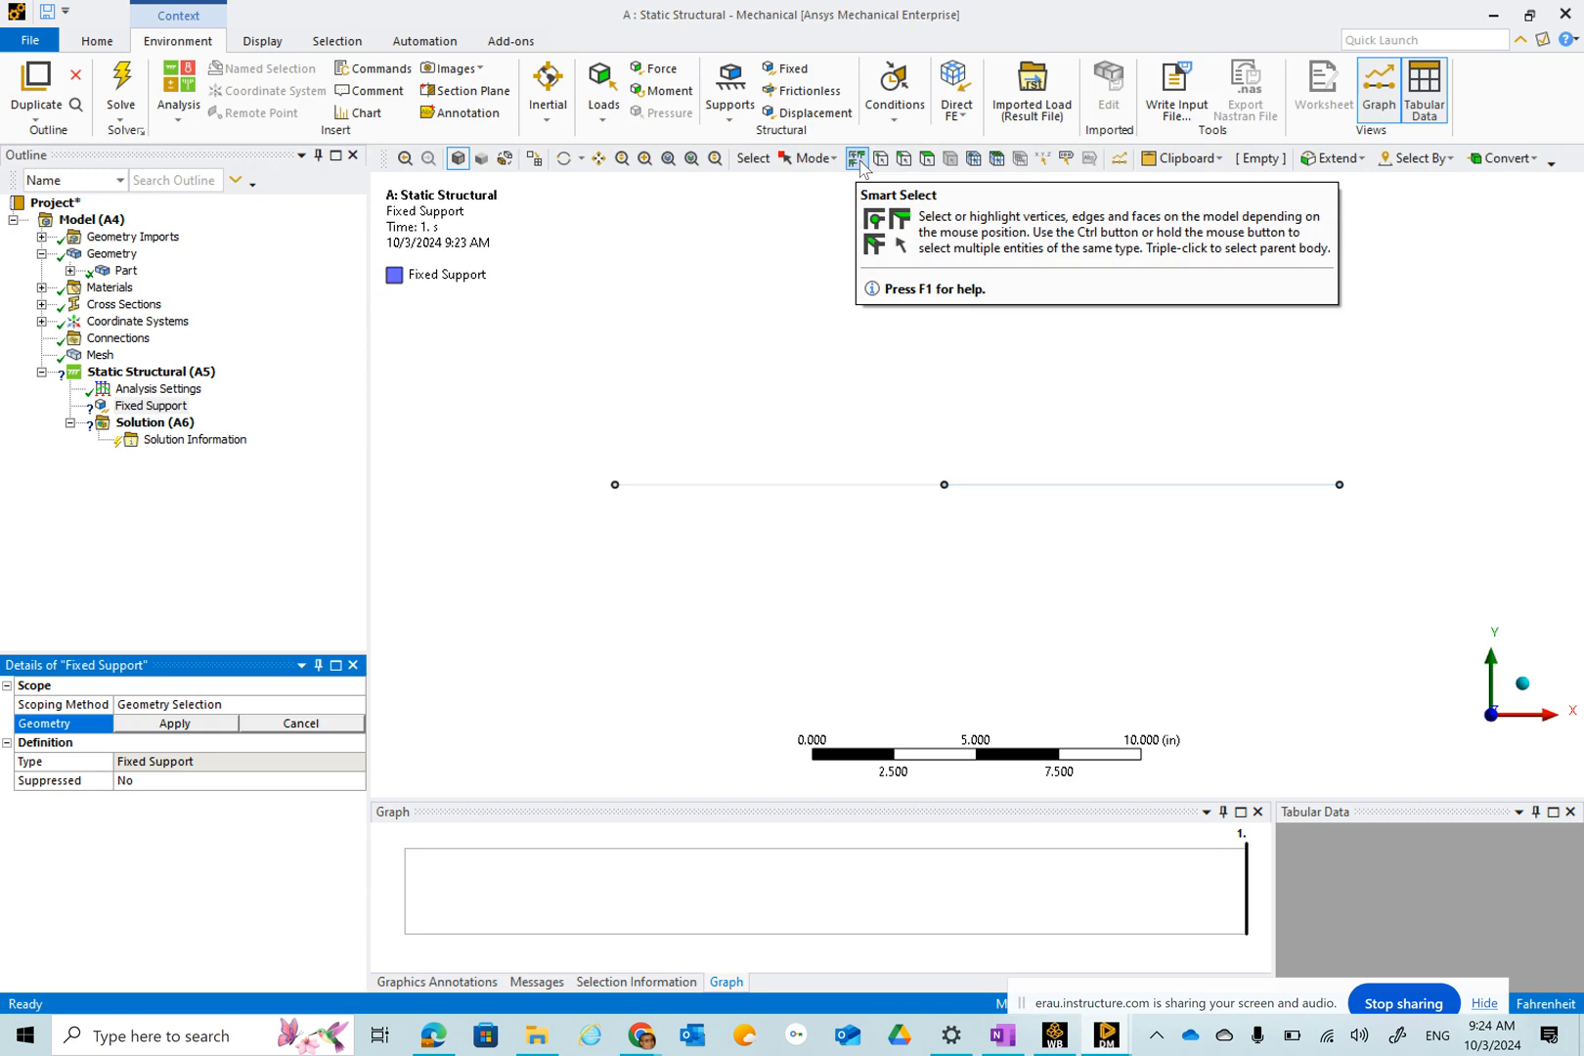
{"action": "left_click", "coordinate": [615, 485]}
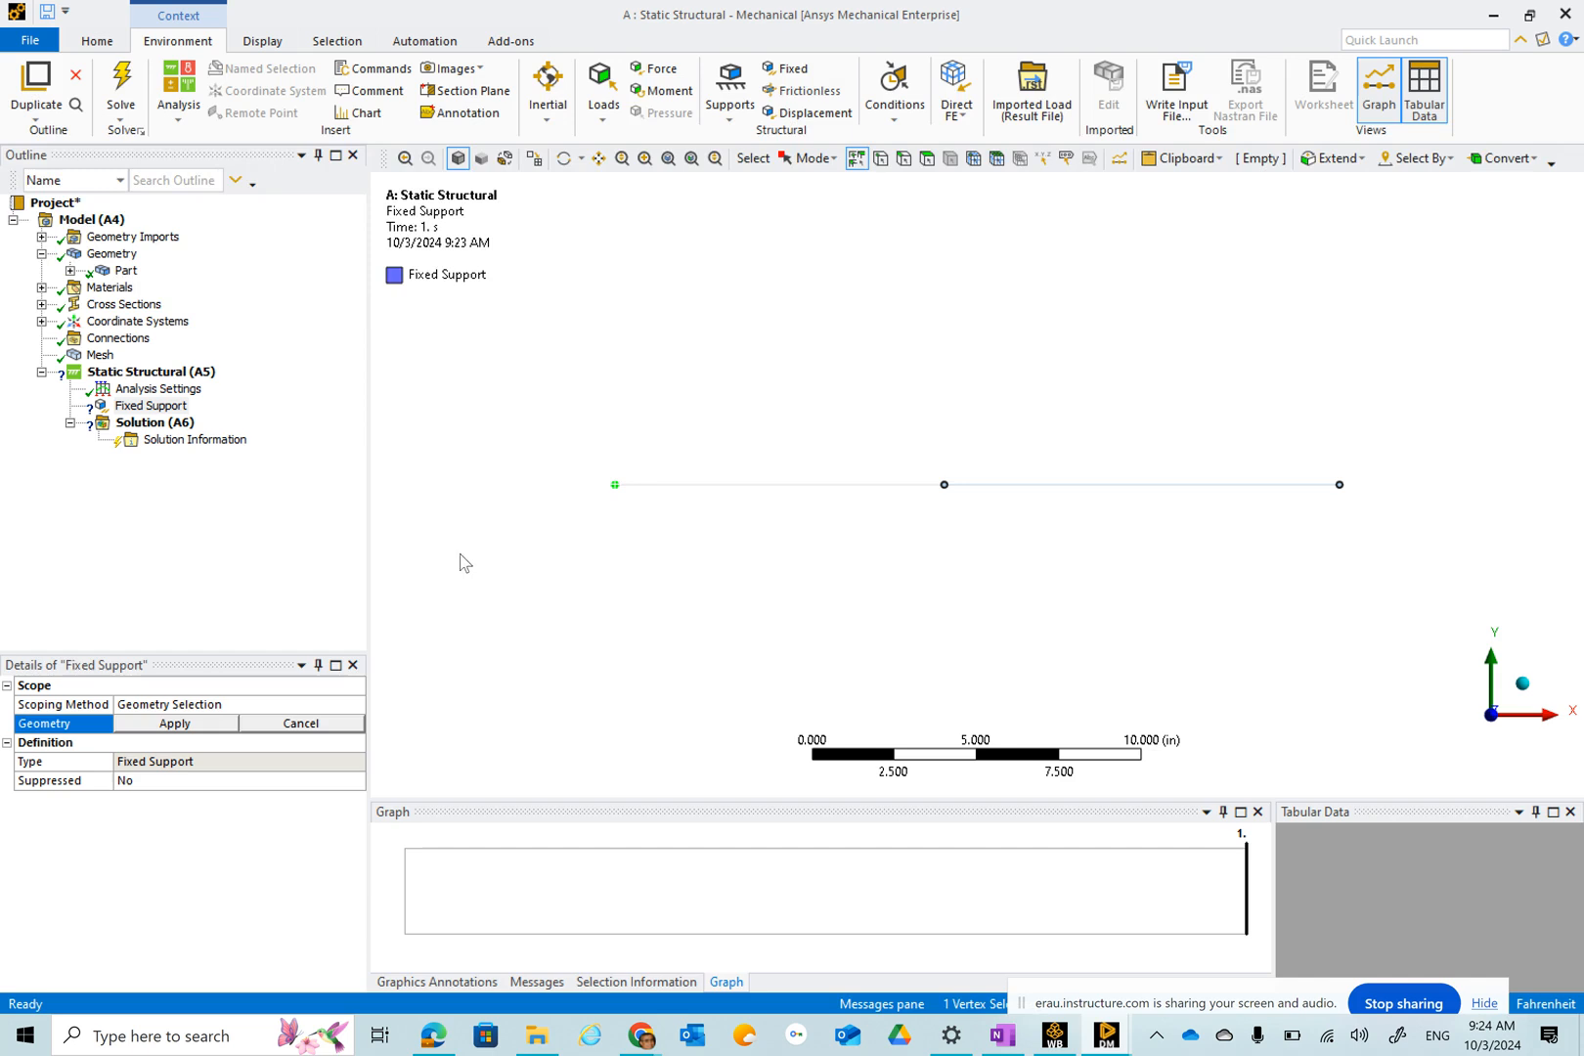
{"action": "left_click", "coordinate": [198, 732]}
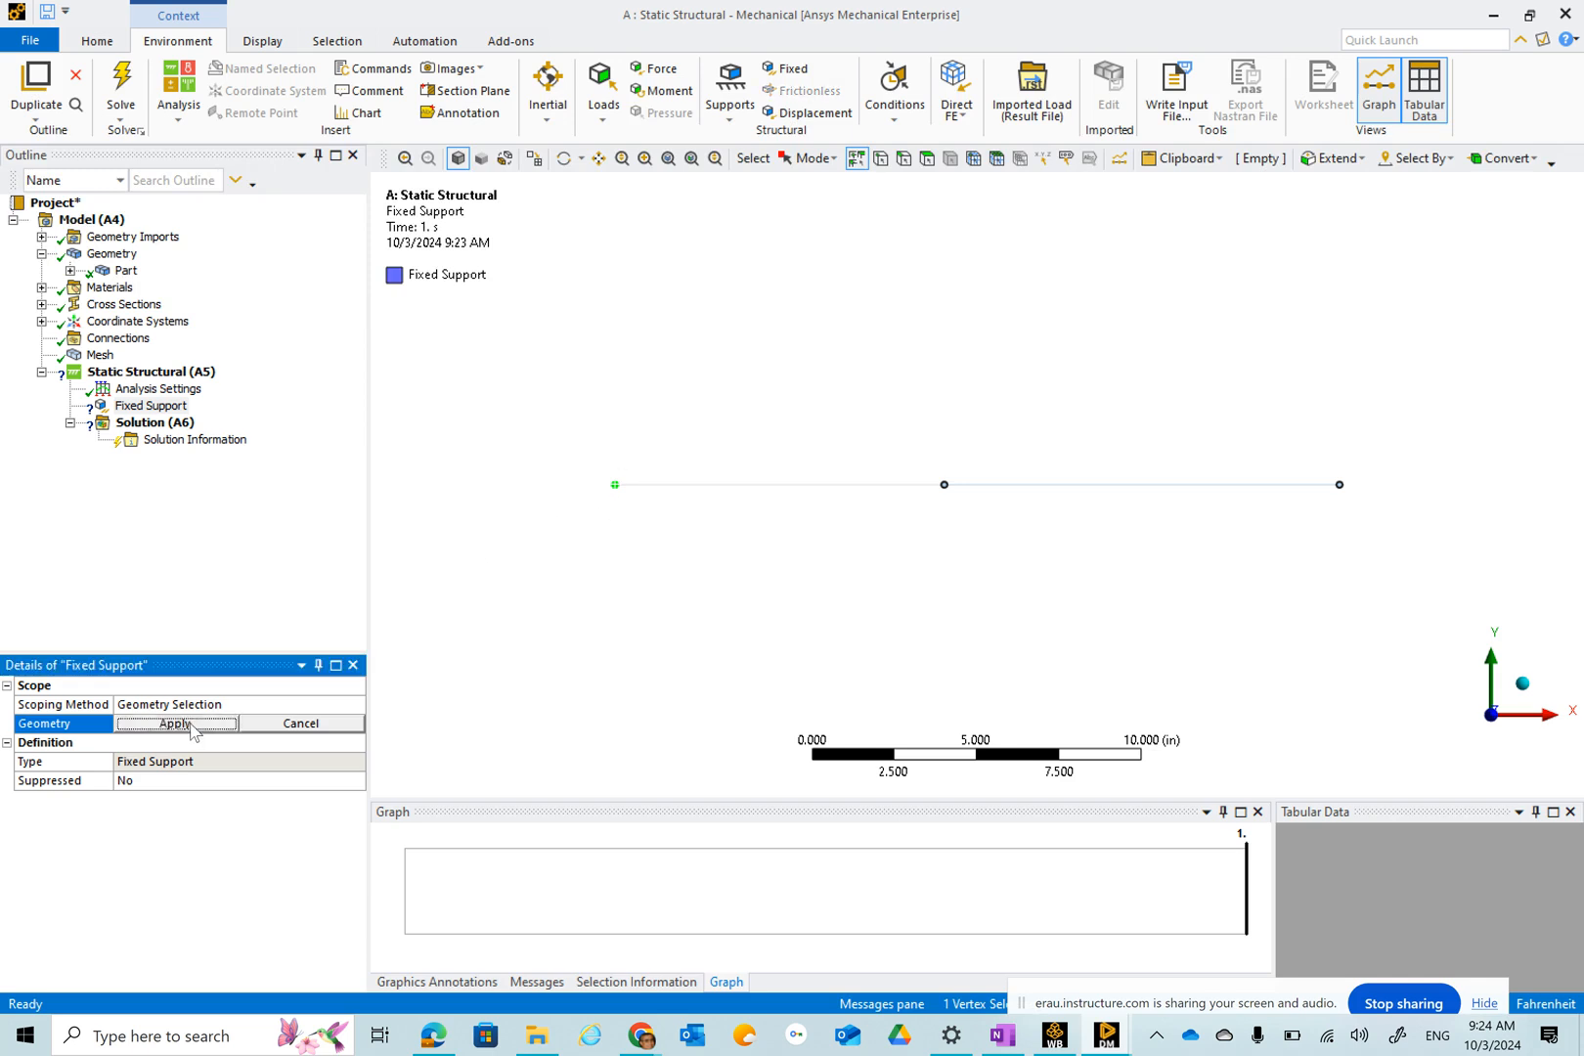
{"action": "right_click", "coordinate": [627, 308]}
{"action": "left_click", "coordinate": [1157, 431]}
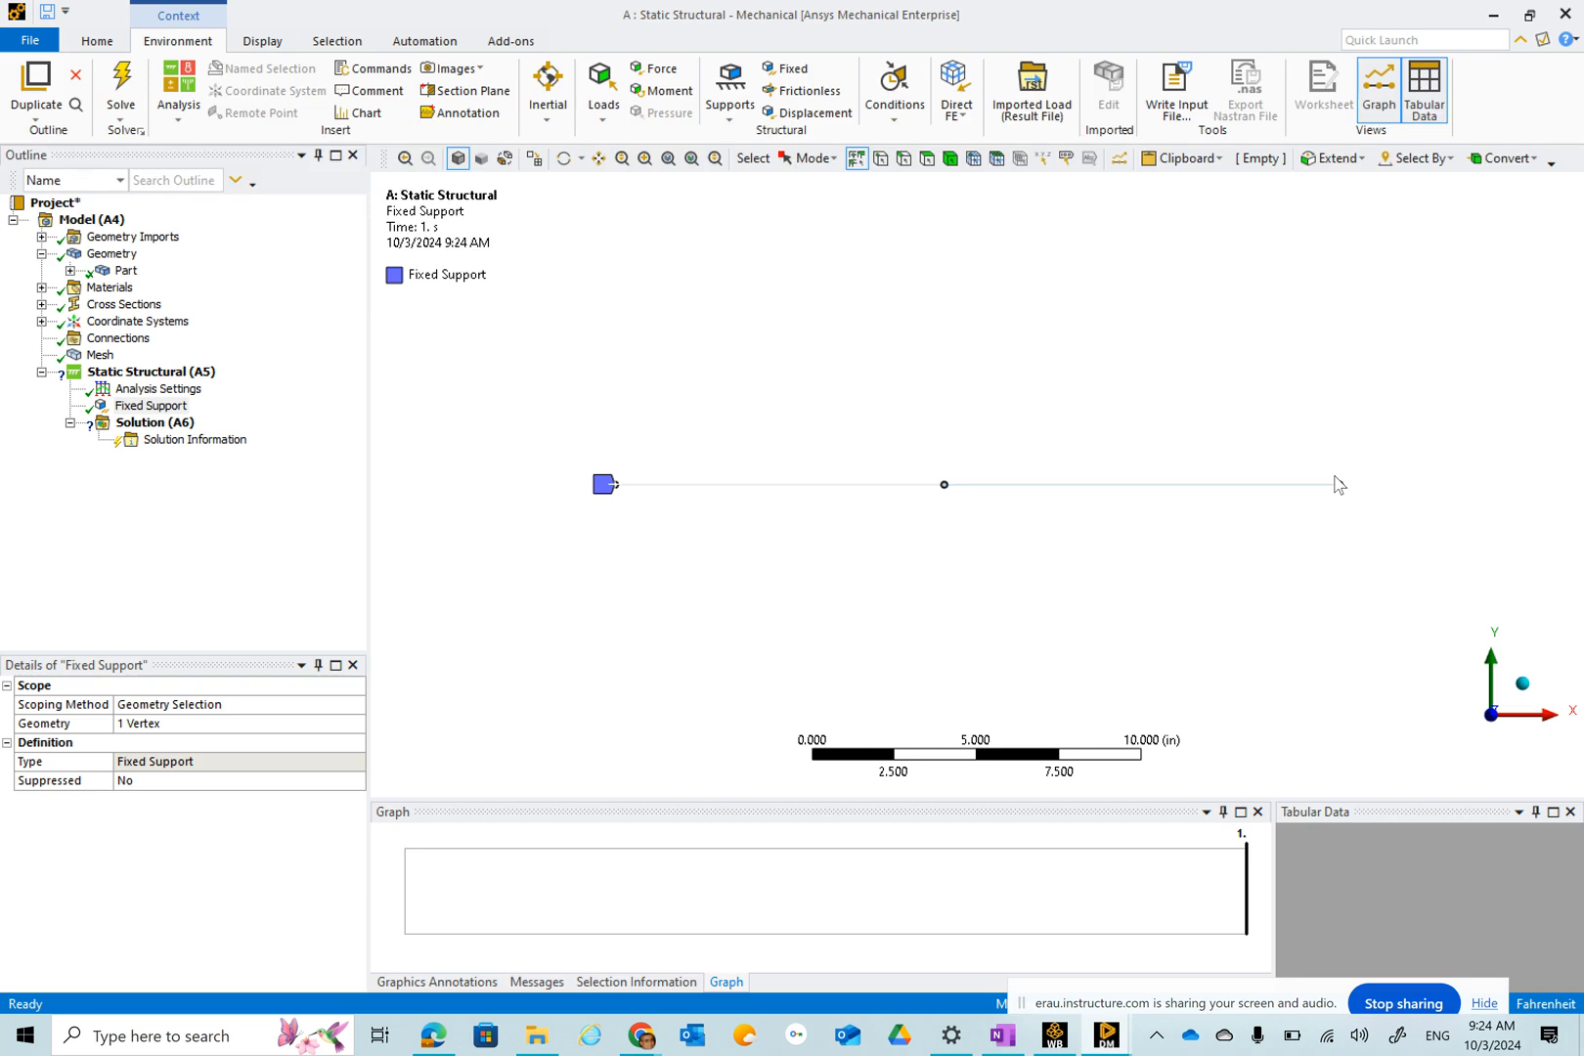
Switch to OneNote and review the class example sketch of the beam, then return to Mechanical.
{"action": "left_click", "coordinate": [1004, 1035]}
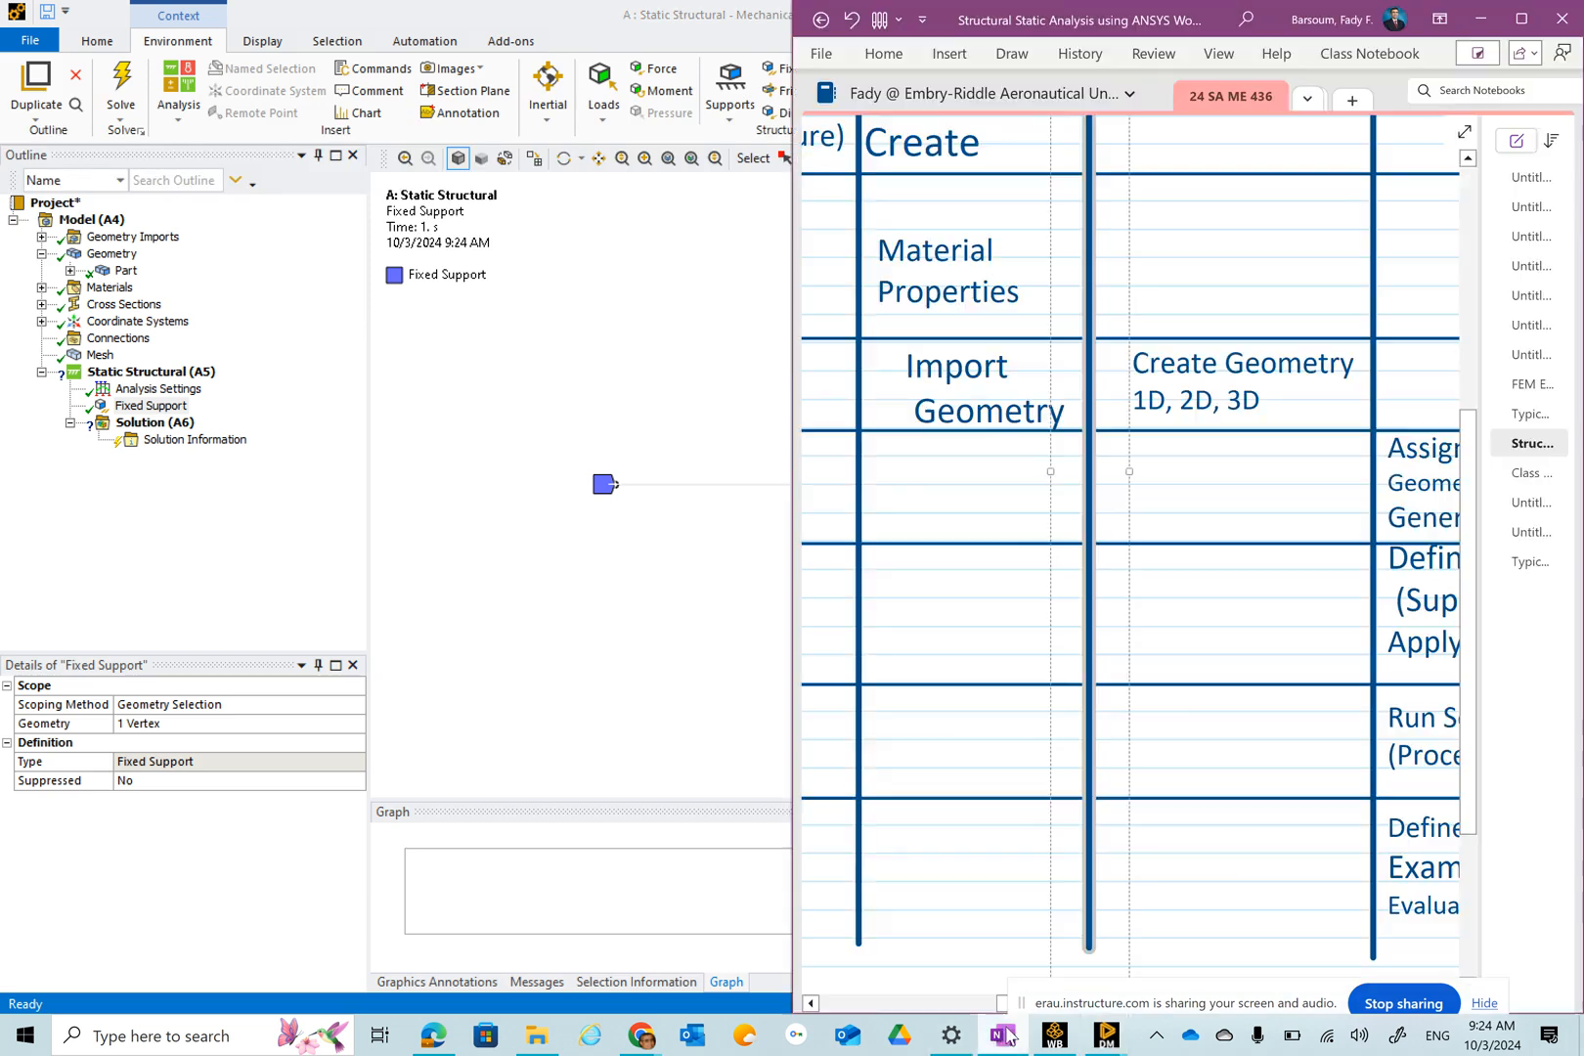
{"action": "left_click", "coordinate": [1529, 476]}
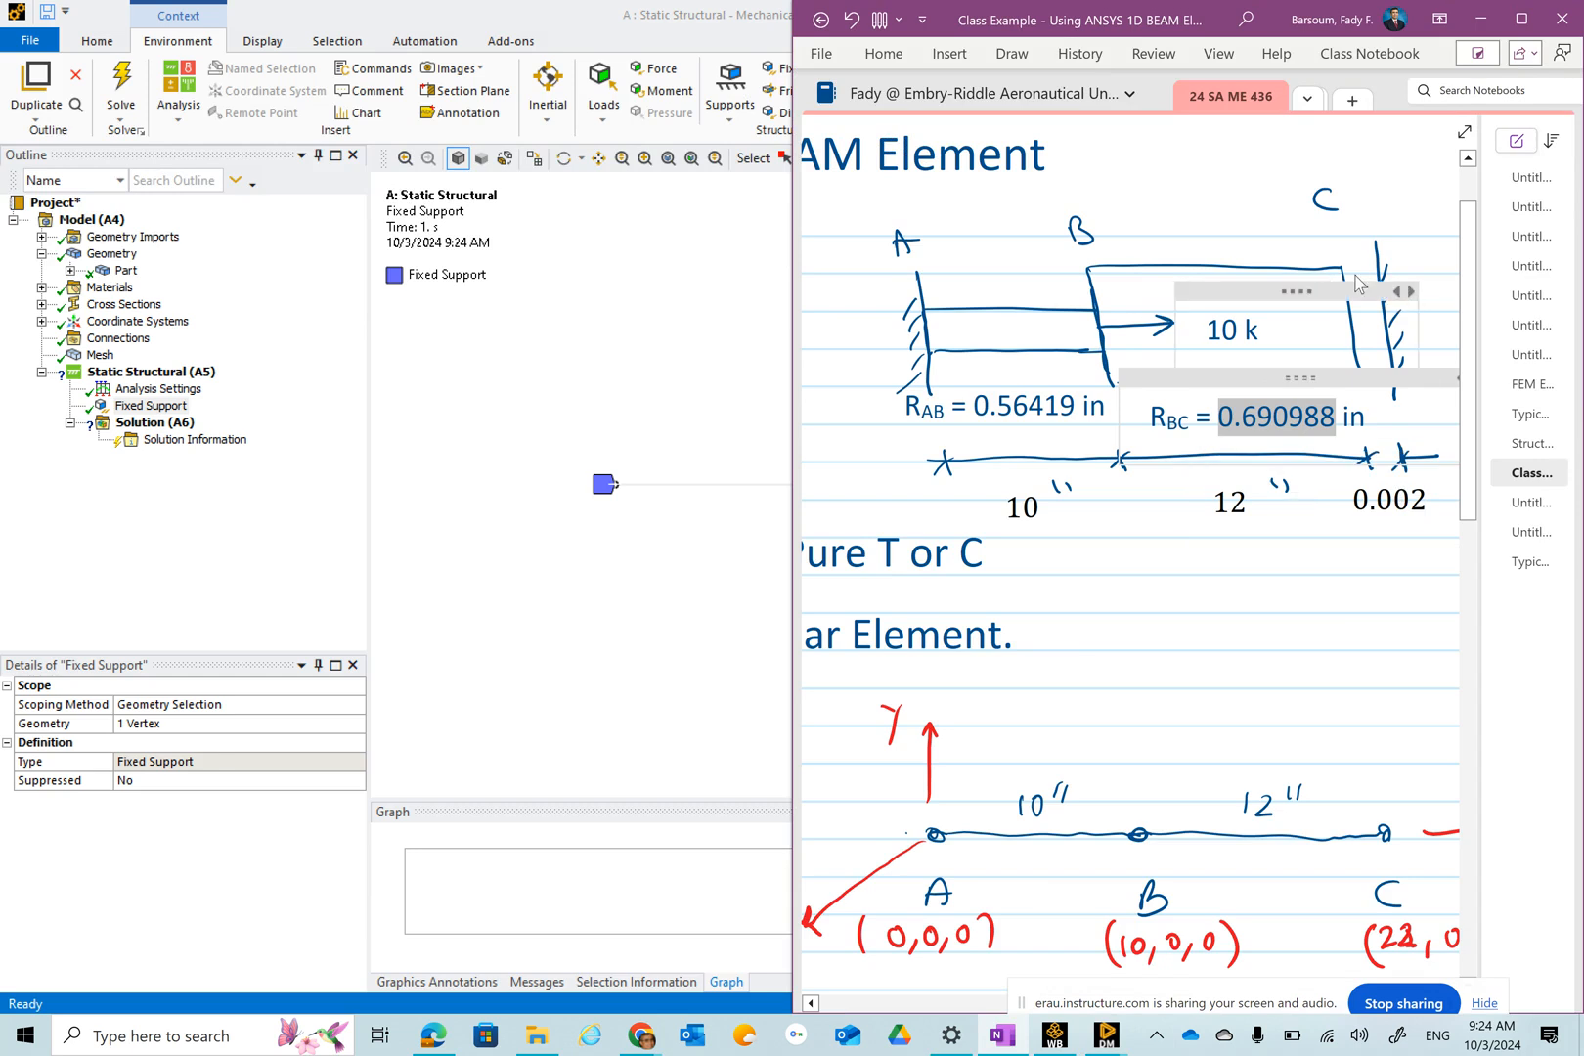
{"action": "left_click", "coordinate": [662, 358]}
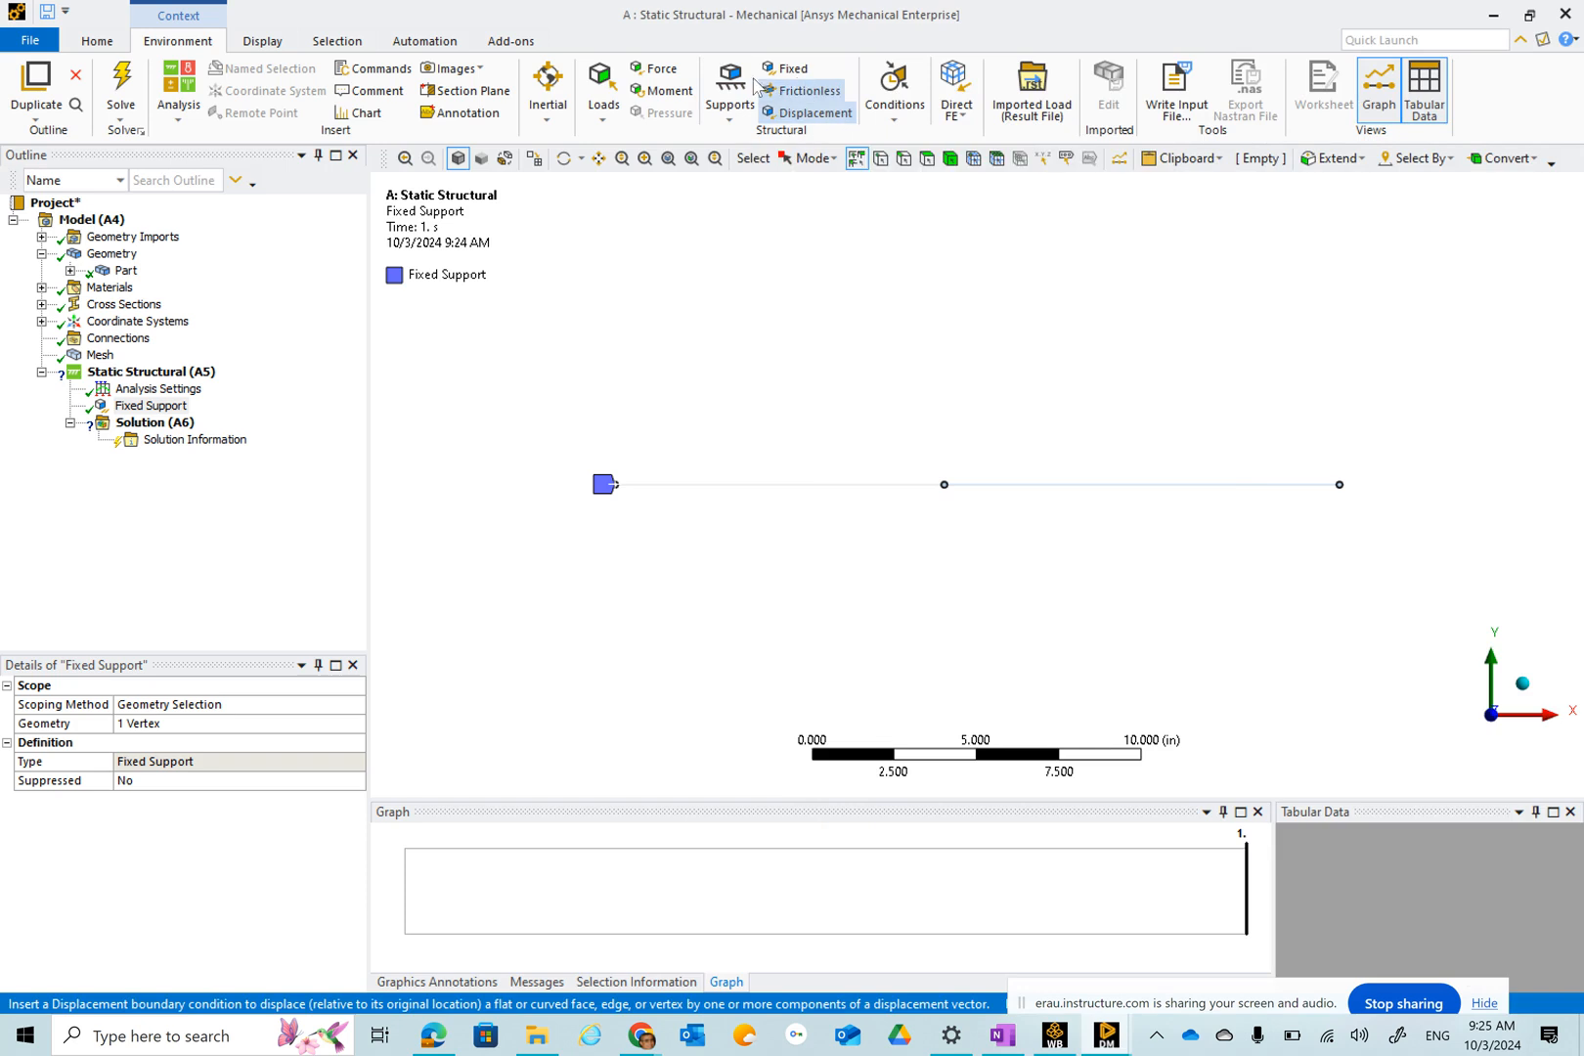
Apply a displacement of 0.002 in along X at the beam's right end vertex.
{"action": "left_click", "coordinate": [818, 116]}
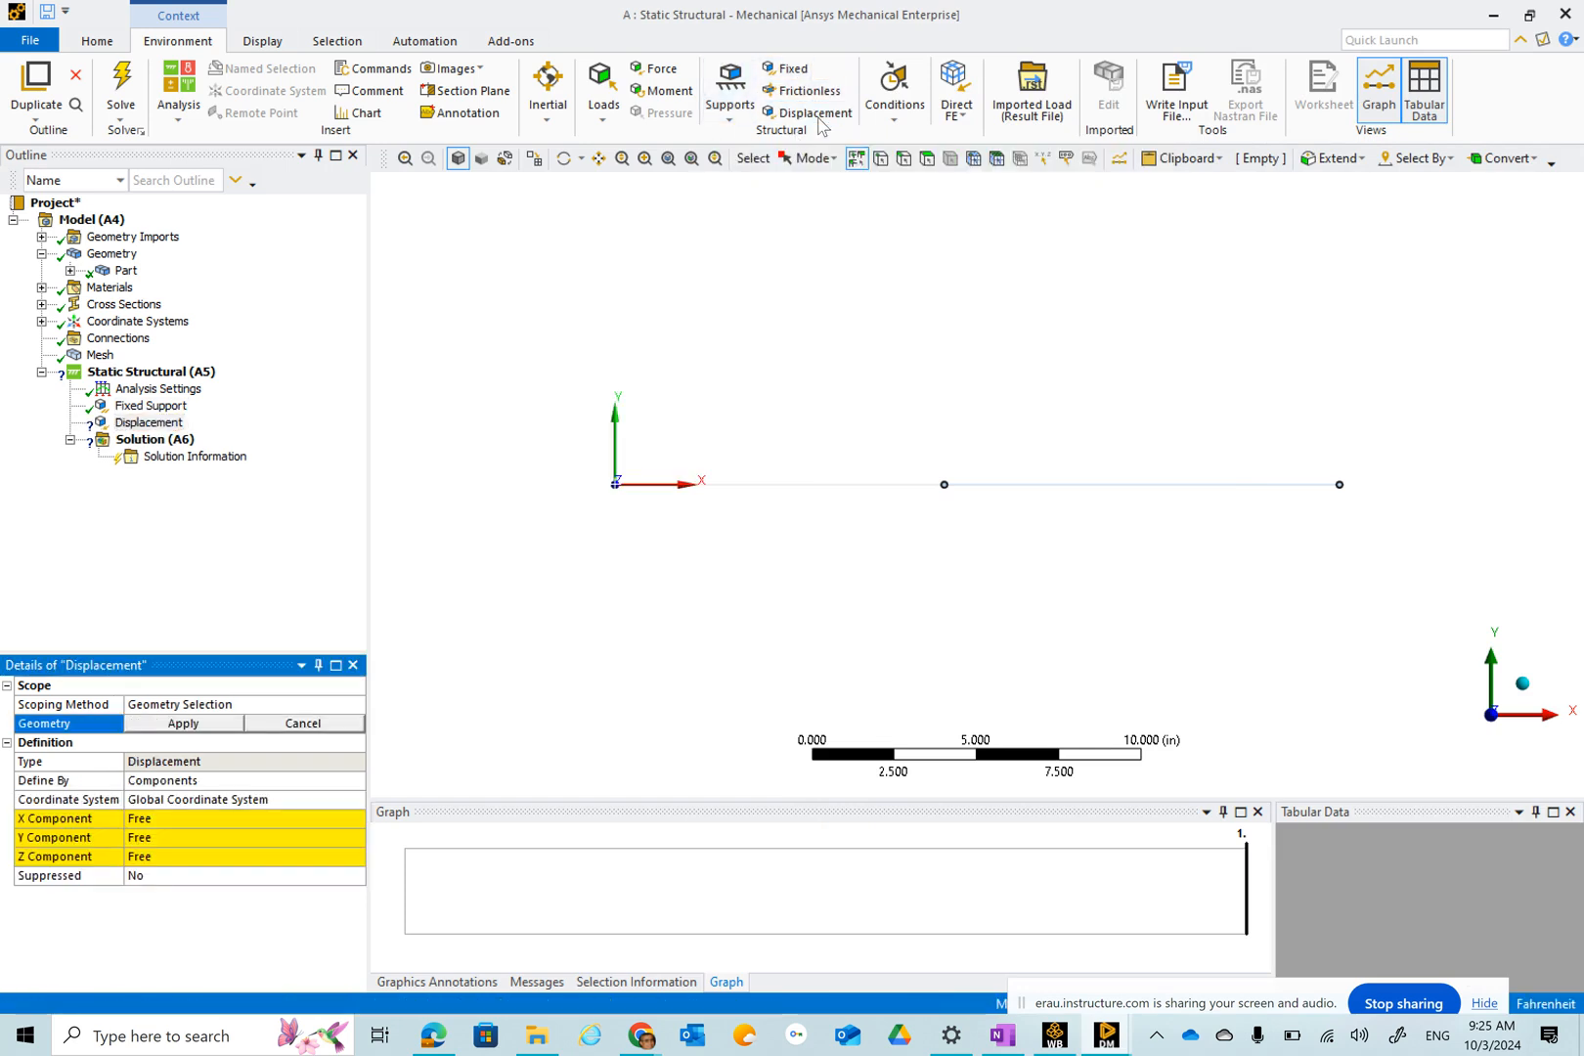
{"action": "left_click", "coordinate": [1341, 486]}
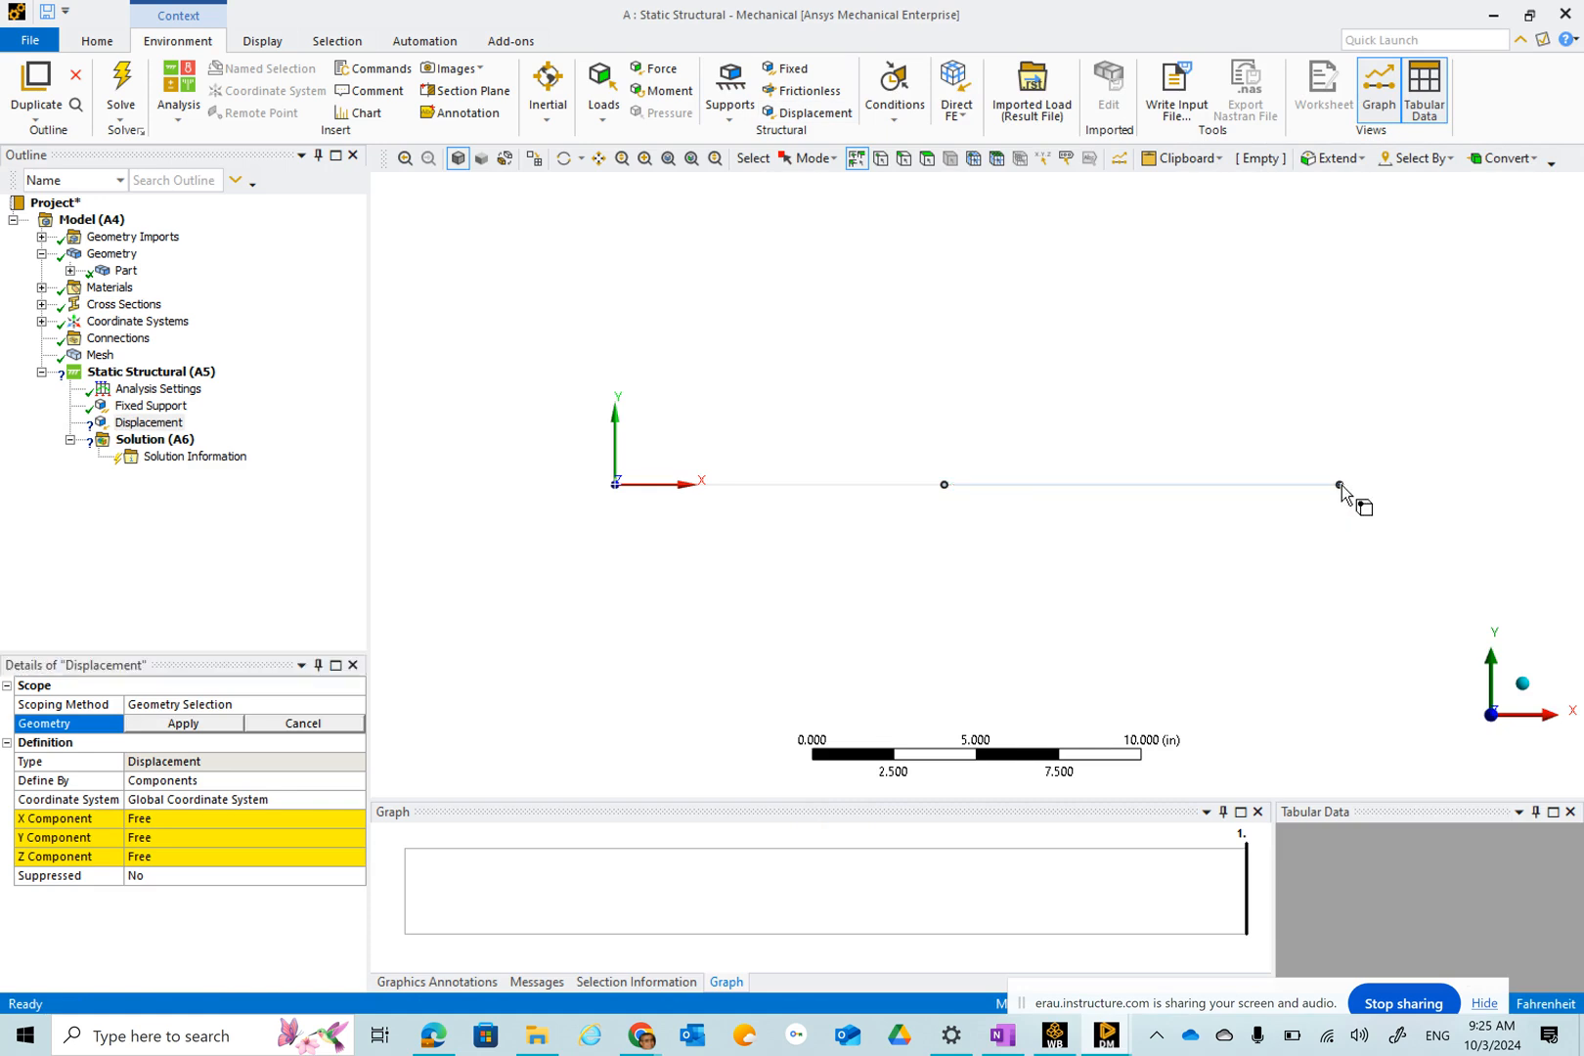
{"action": "left_click", "coordinate": [184, 723]}
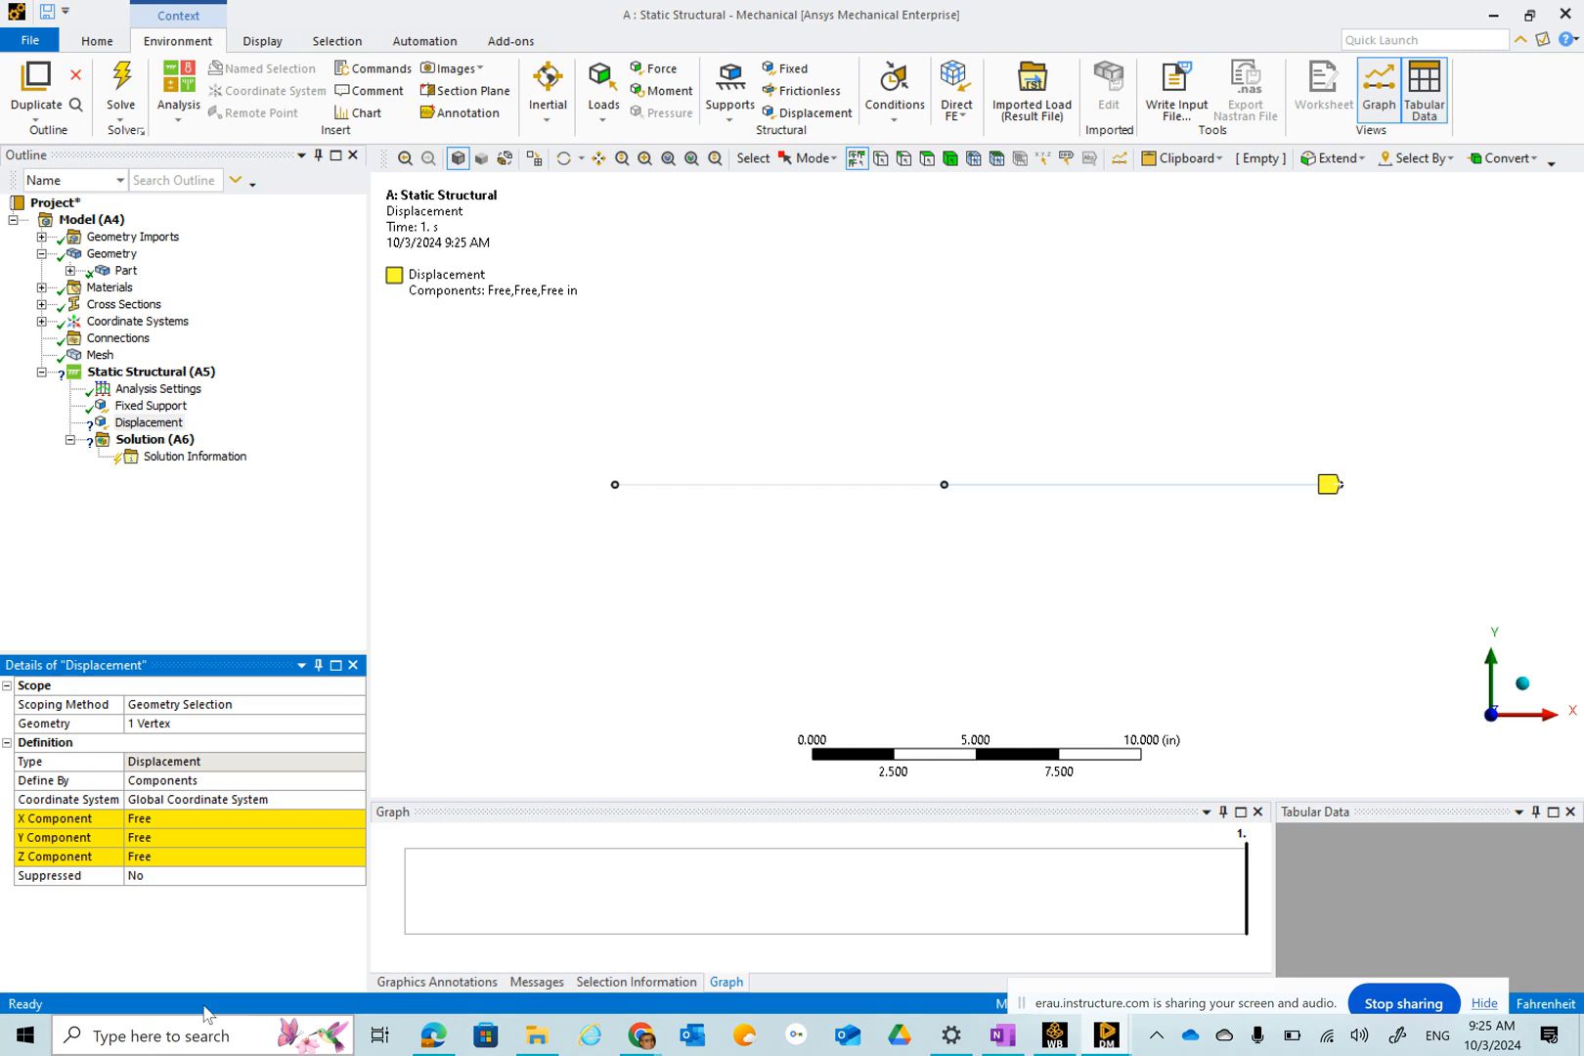
{"action": "left_click", "coordinate": [146, 819]}
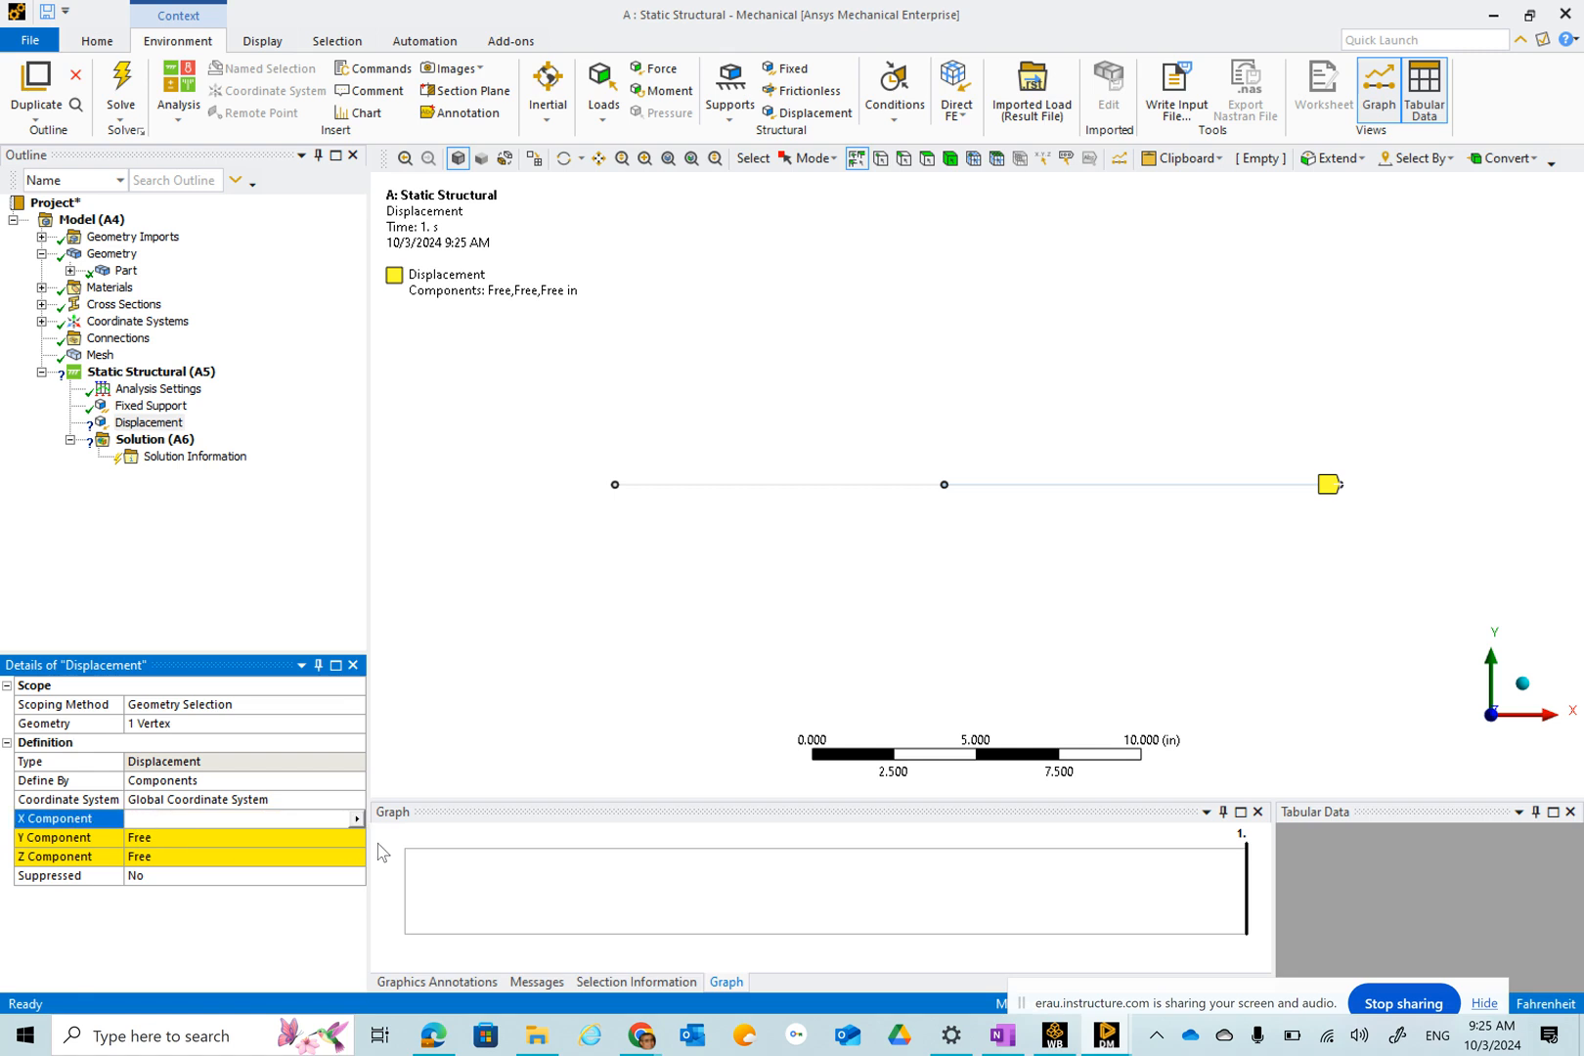
{"action": "type", "text": ".002"}
{"action": "key", "text": "Return"}
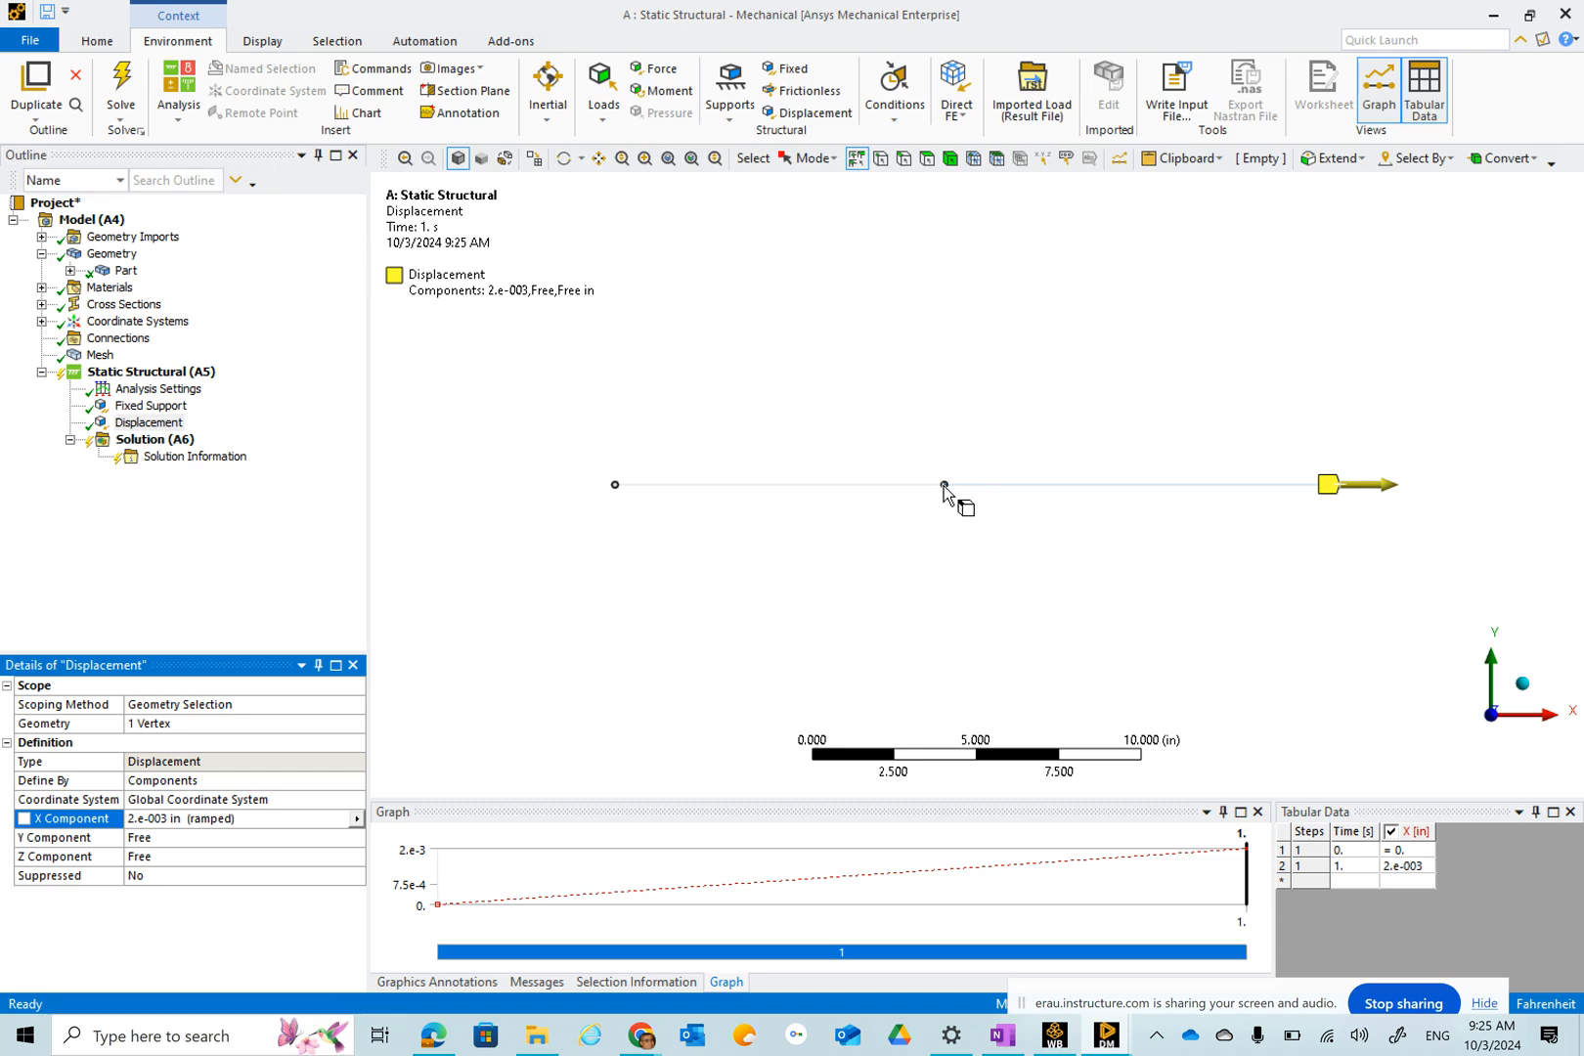
Apply a force at the middle vertex, defined by components, with an X component of 10000 lbf.
{"action": "left_click", "coordinate": [645, 68]}
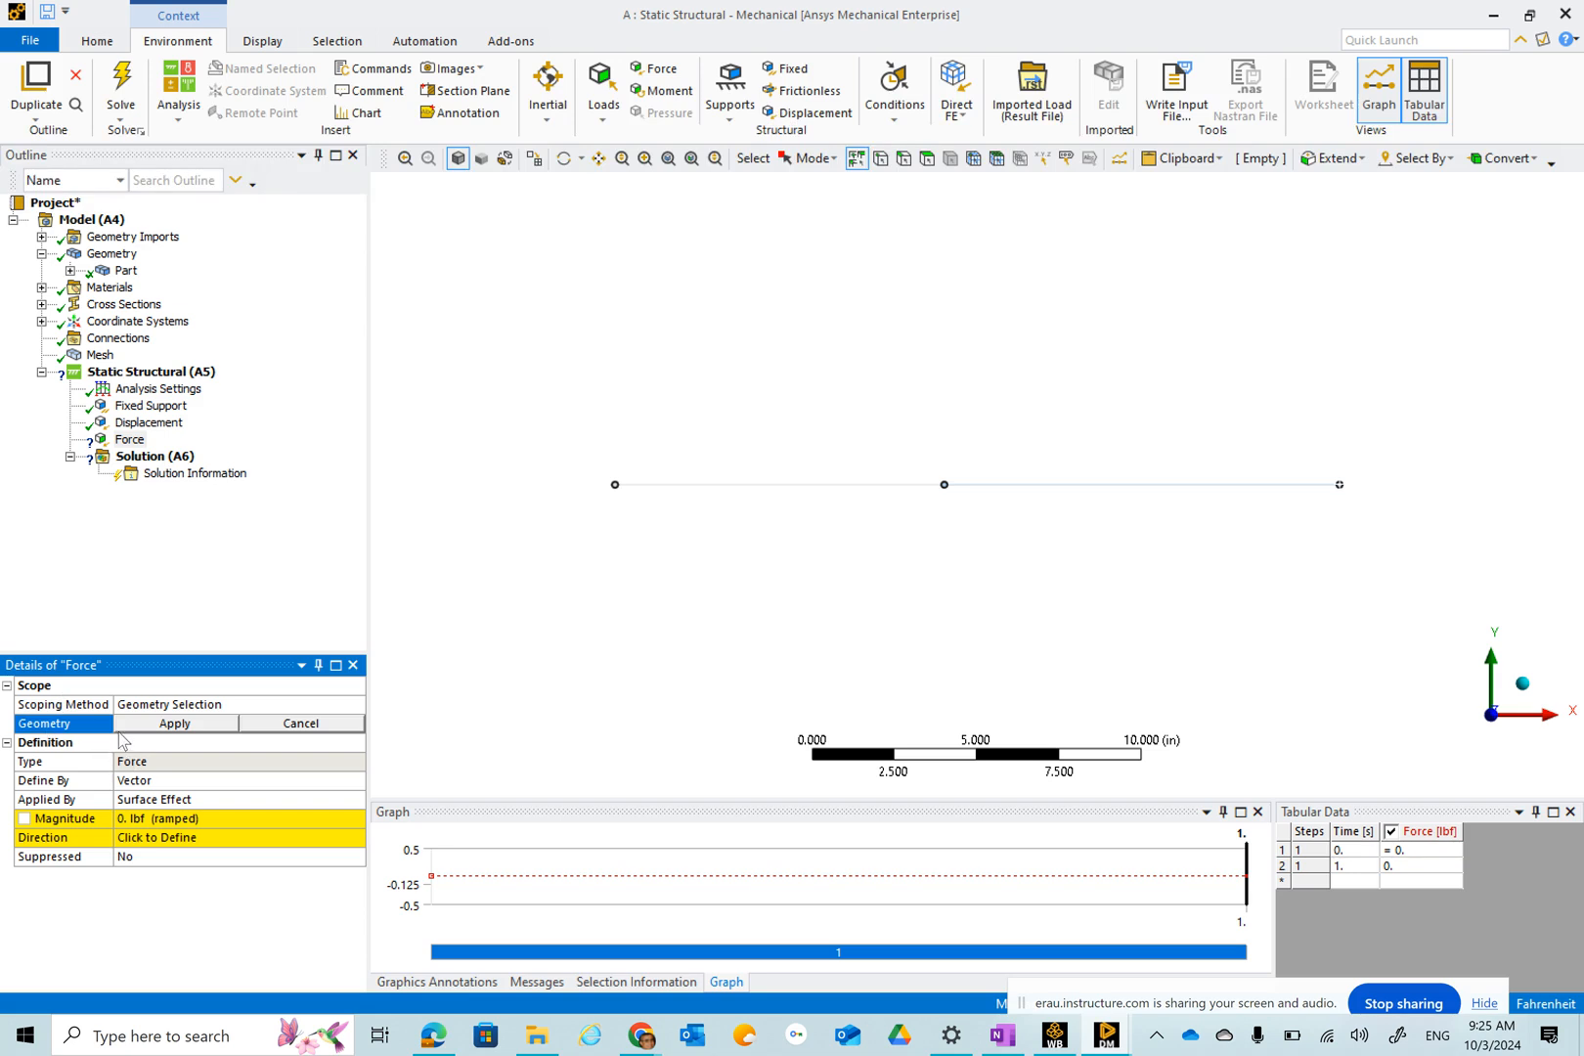
{"action": "left_click", "coordinate": [945, 486]}
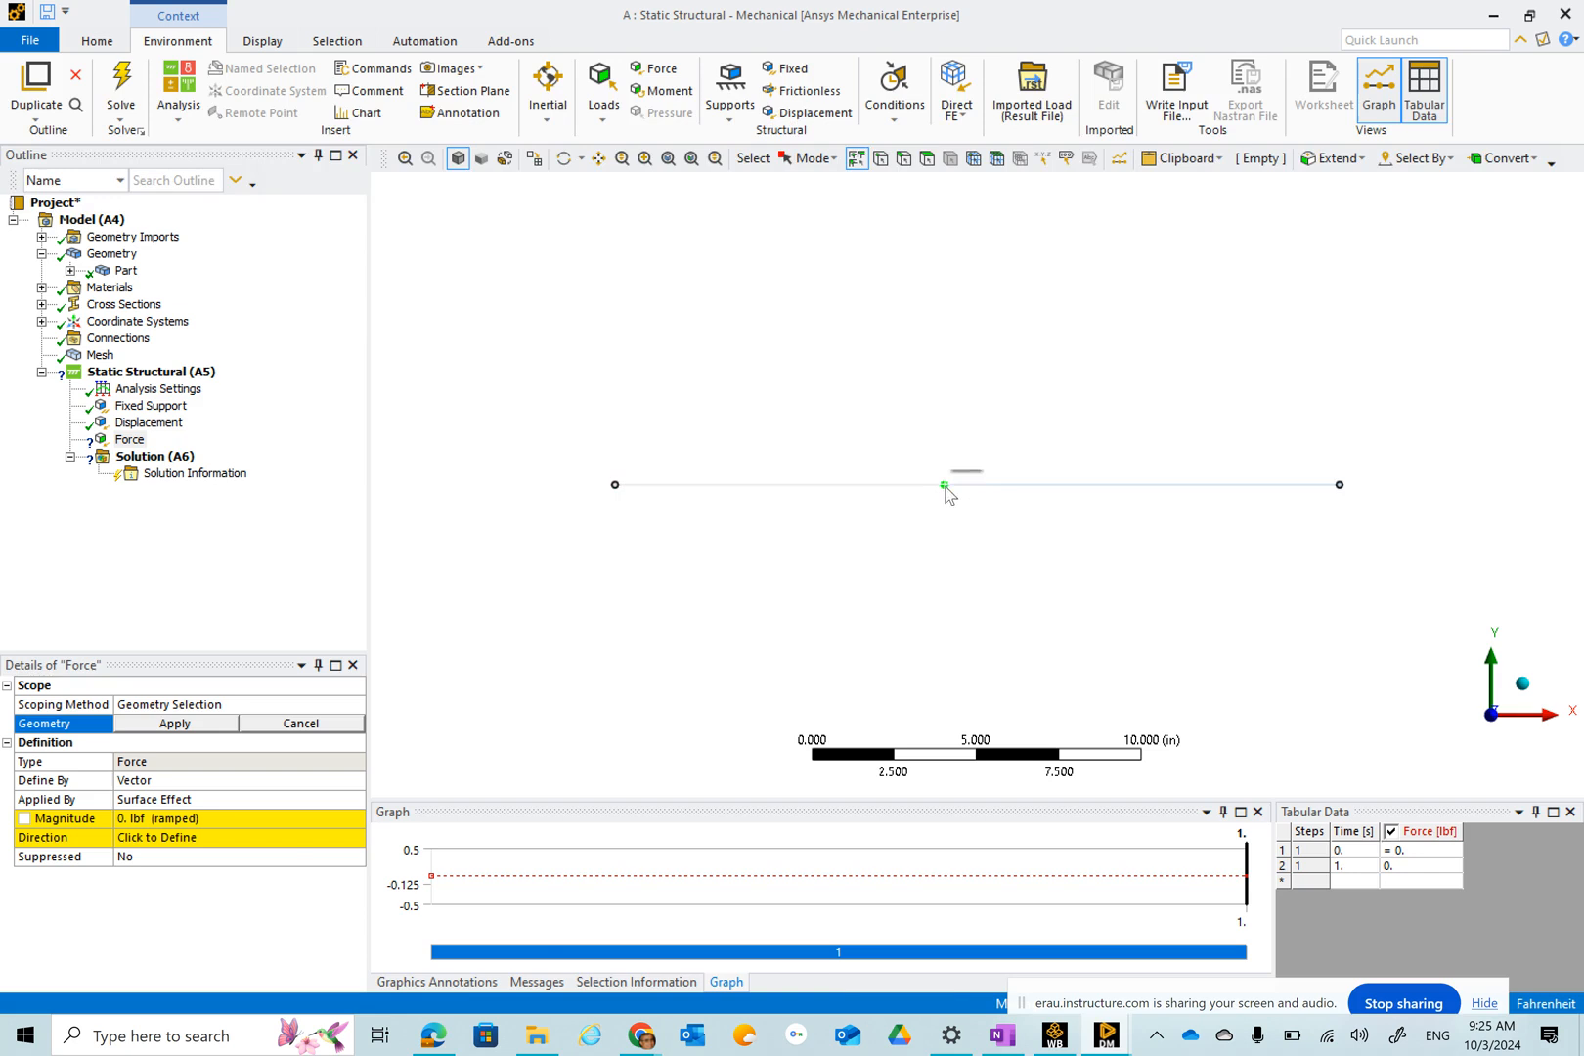
{"action": "left_click", "coordinate": [199, 726]}
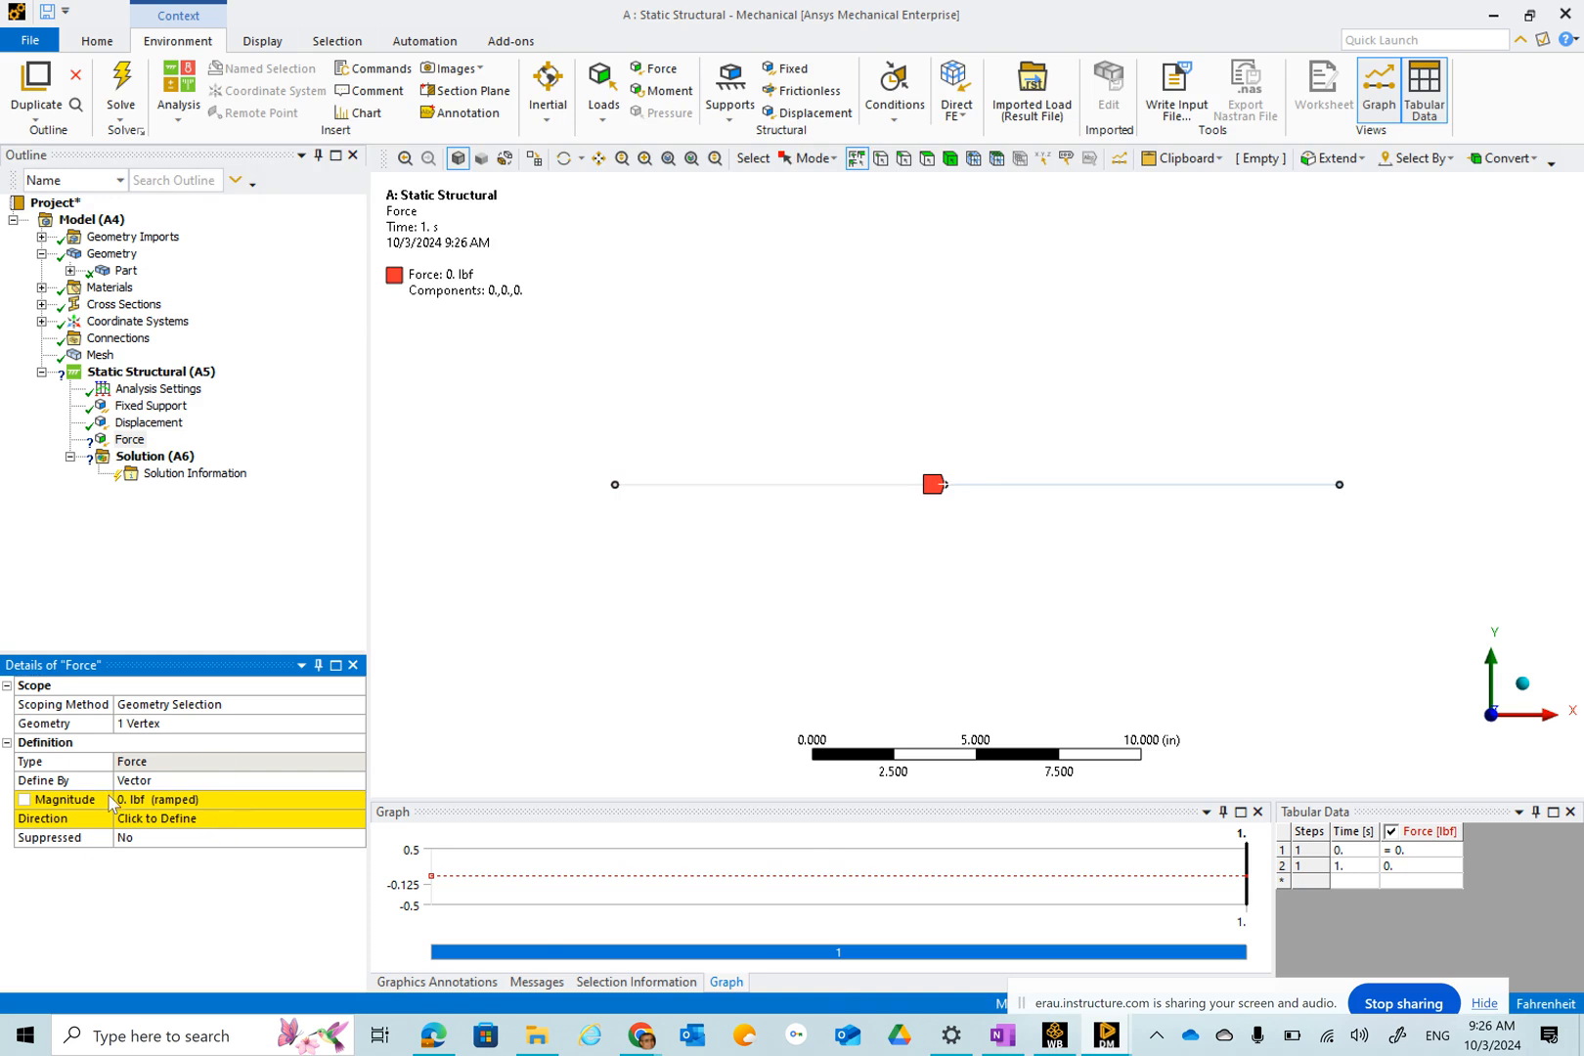
{"action": "left_click", "coordinate": [186, 780]}
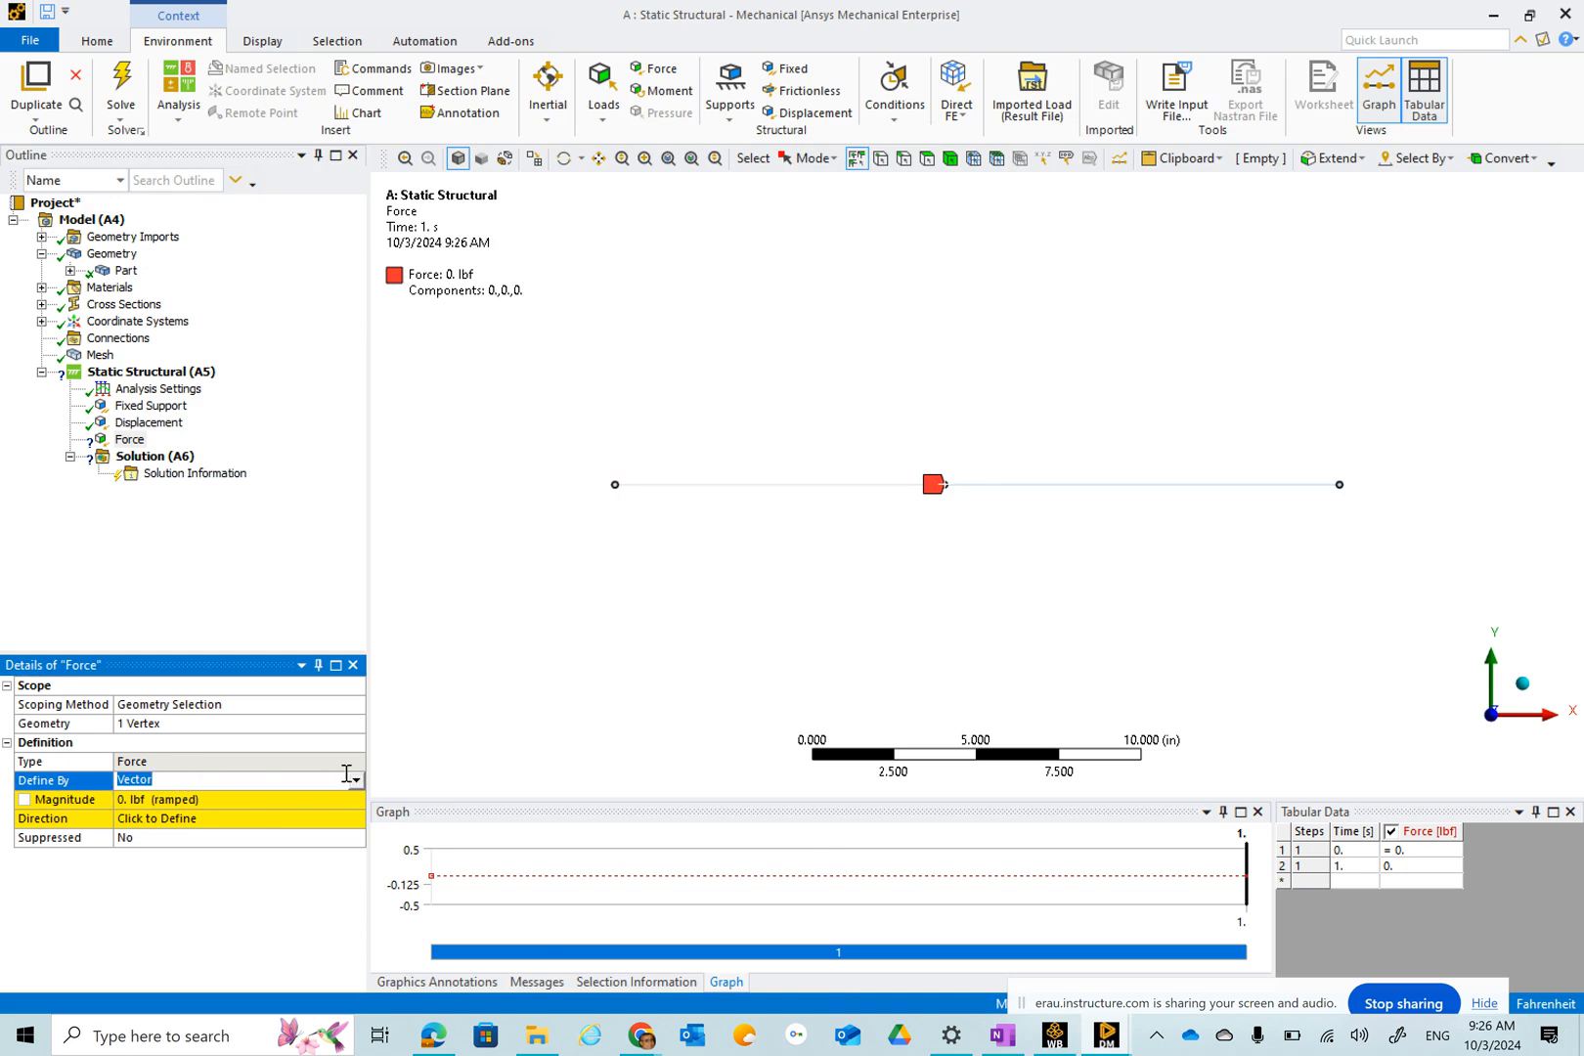
{"action": "left_click", "coordinate": [355, 780]}
{"action": "left_click", "coordinate": [184, 804]}
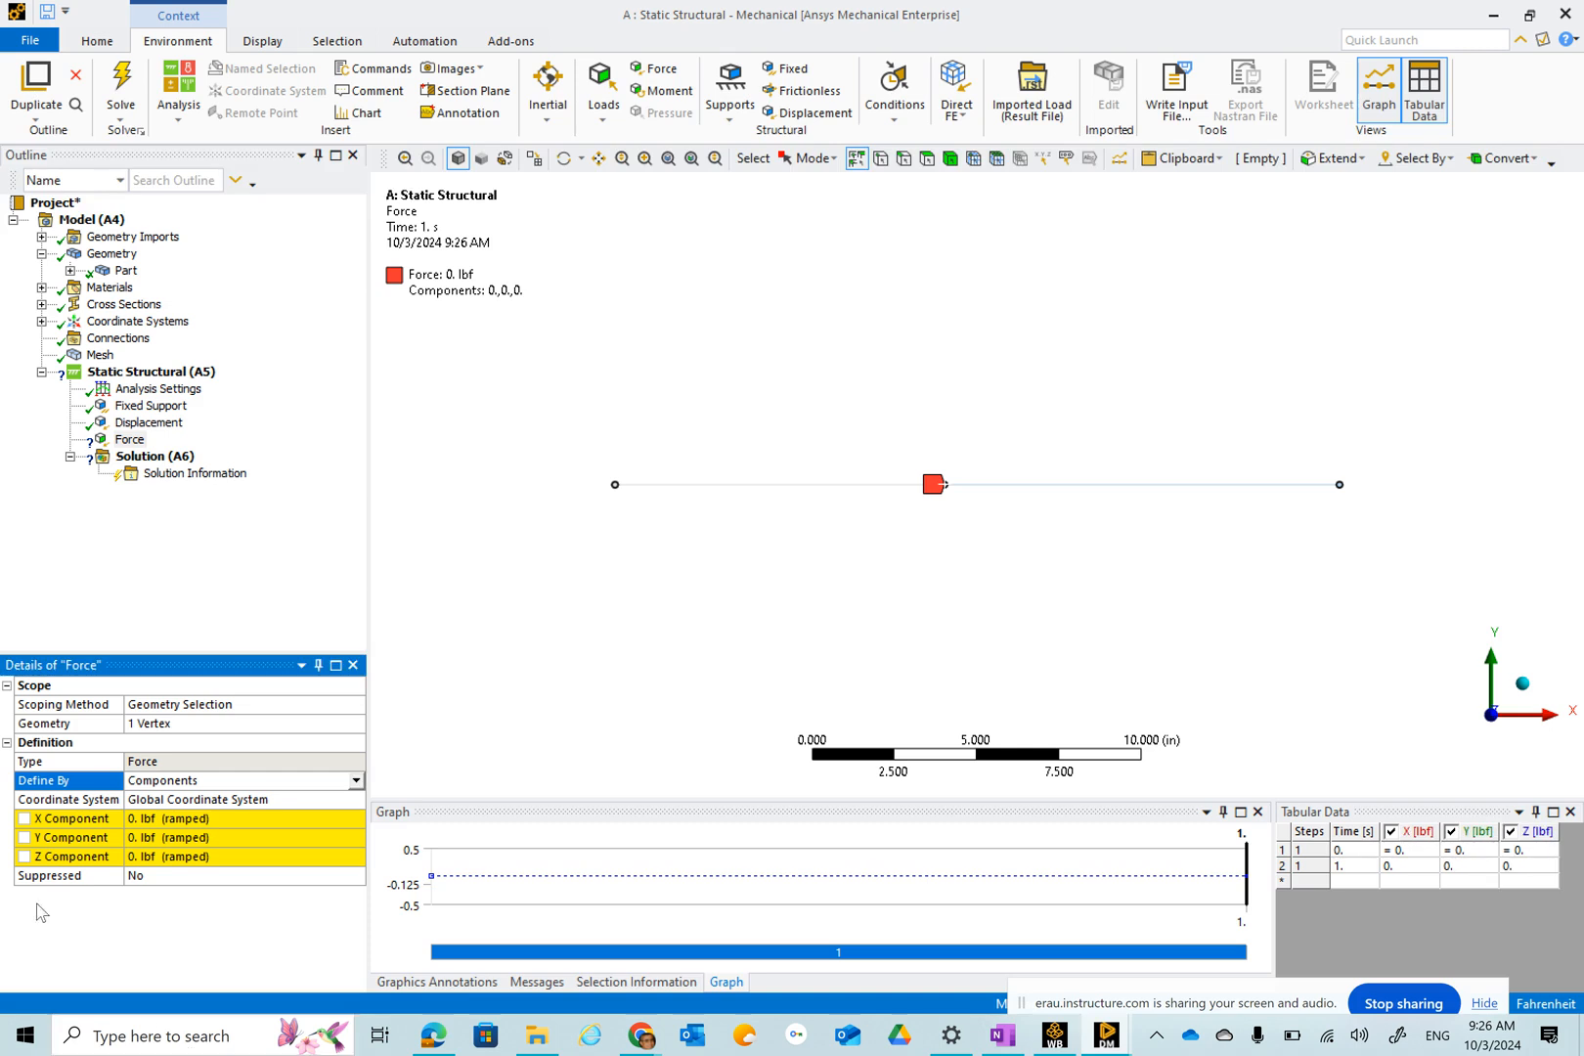
{"action": "left_click", "coordinate": [161, 819]}
{"action": "type", "text": "10000"}
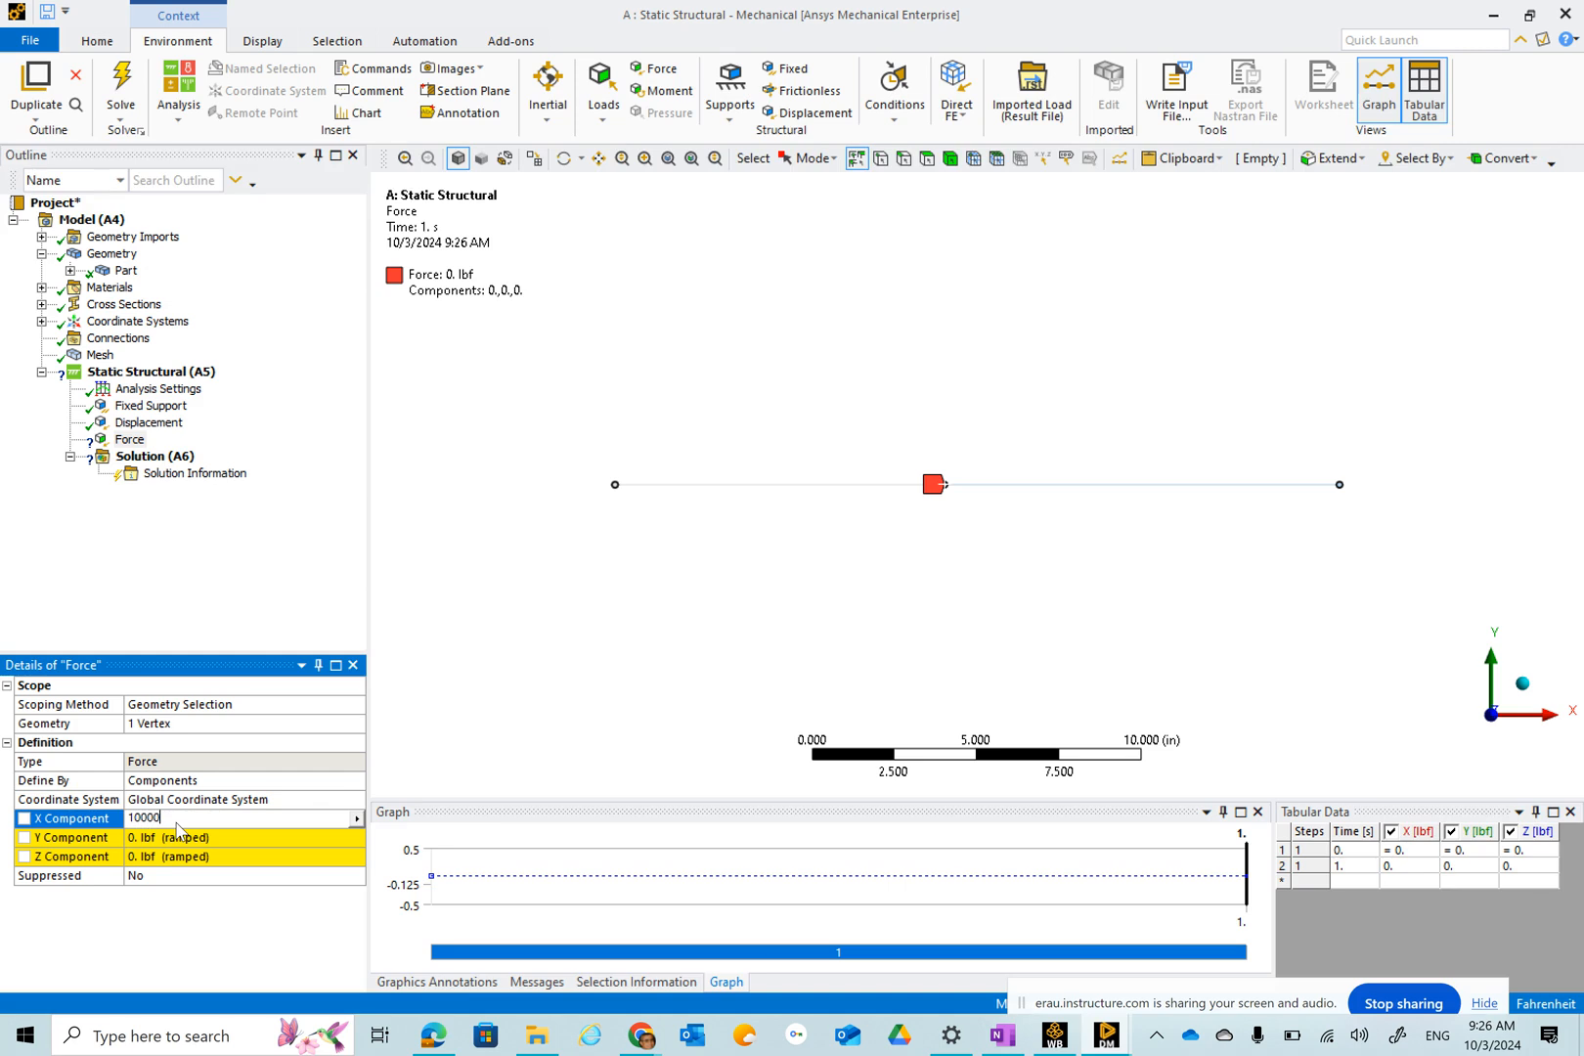
{"action": "key", "text": "Return"}
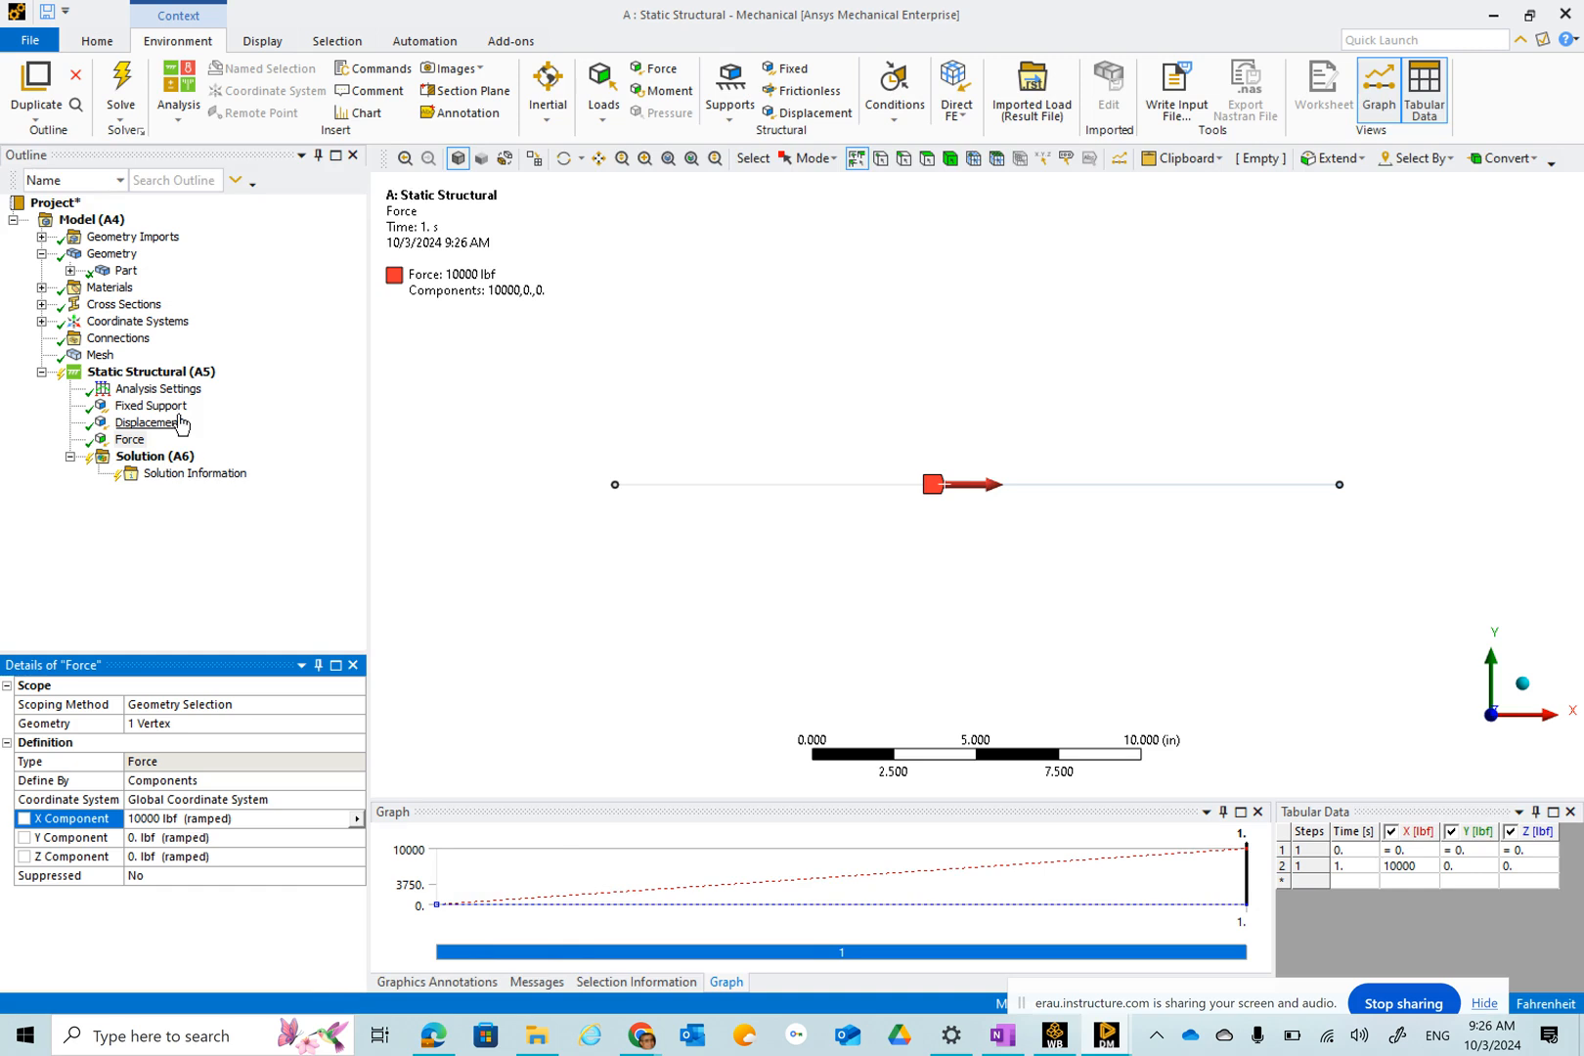
Solve the static structural analysis.
{"action": "left_click", "coordinate": [167, 374]}
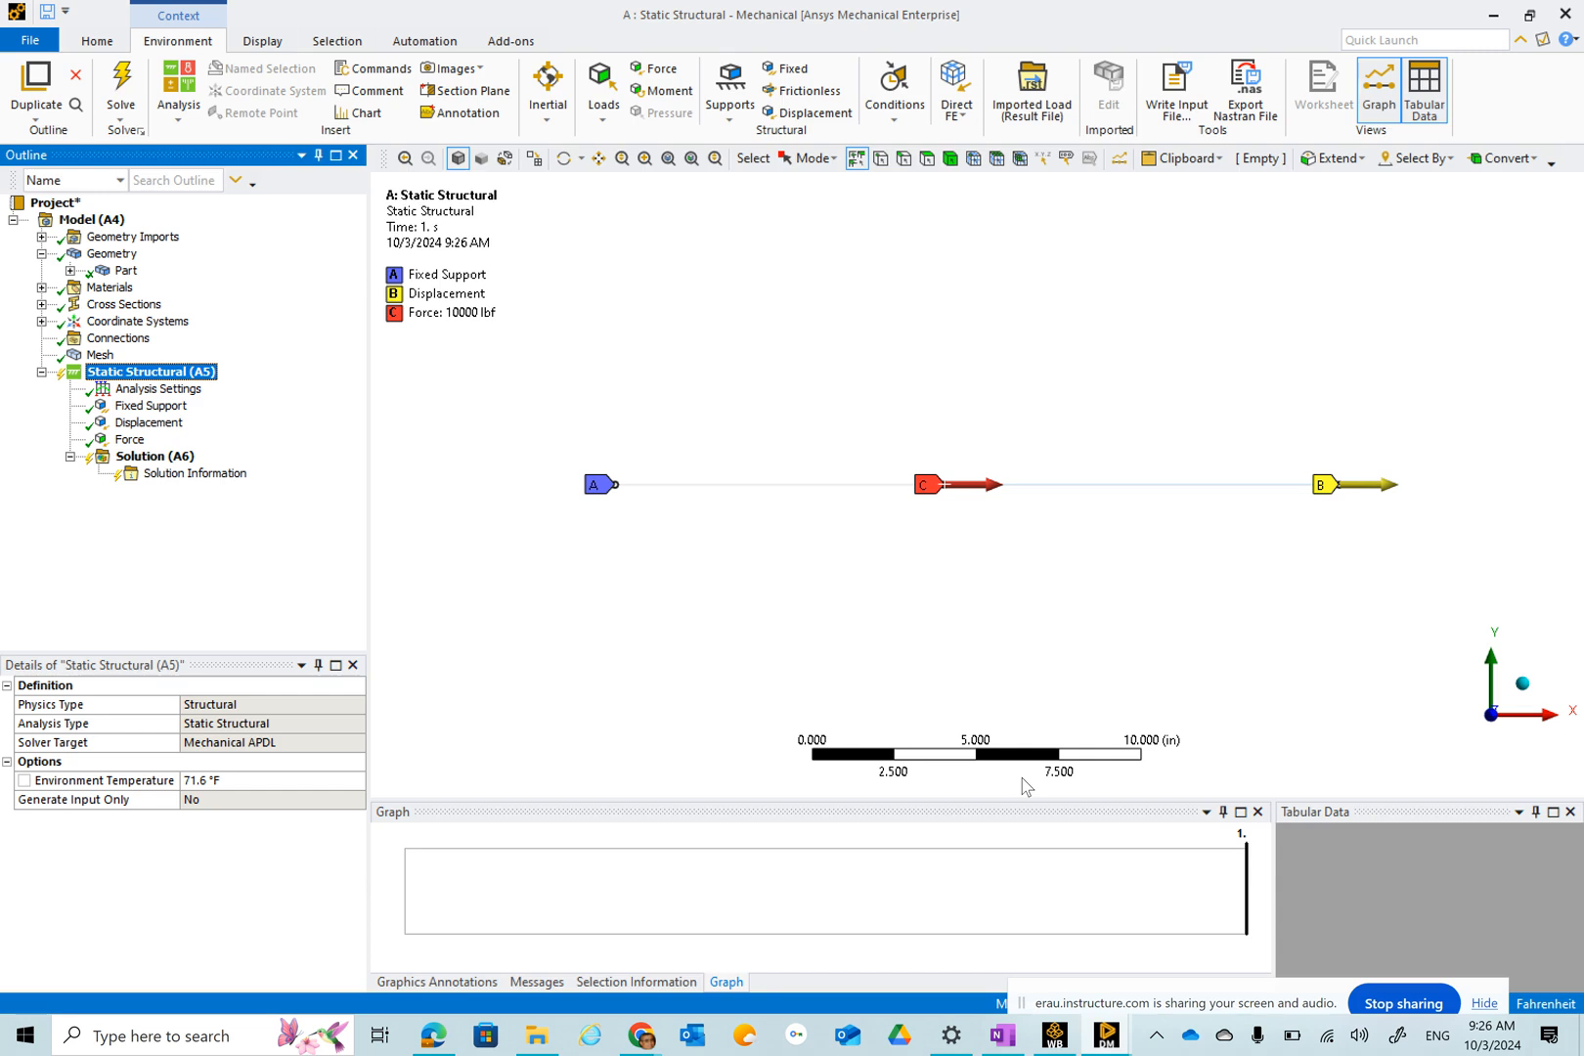
{"action": "left_click", "coordinate": [153, 459]}
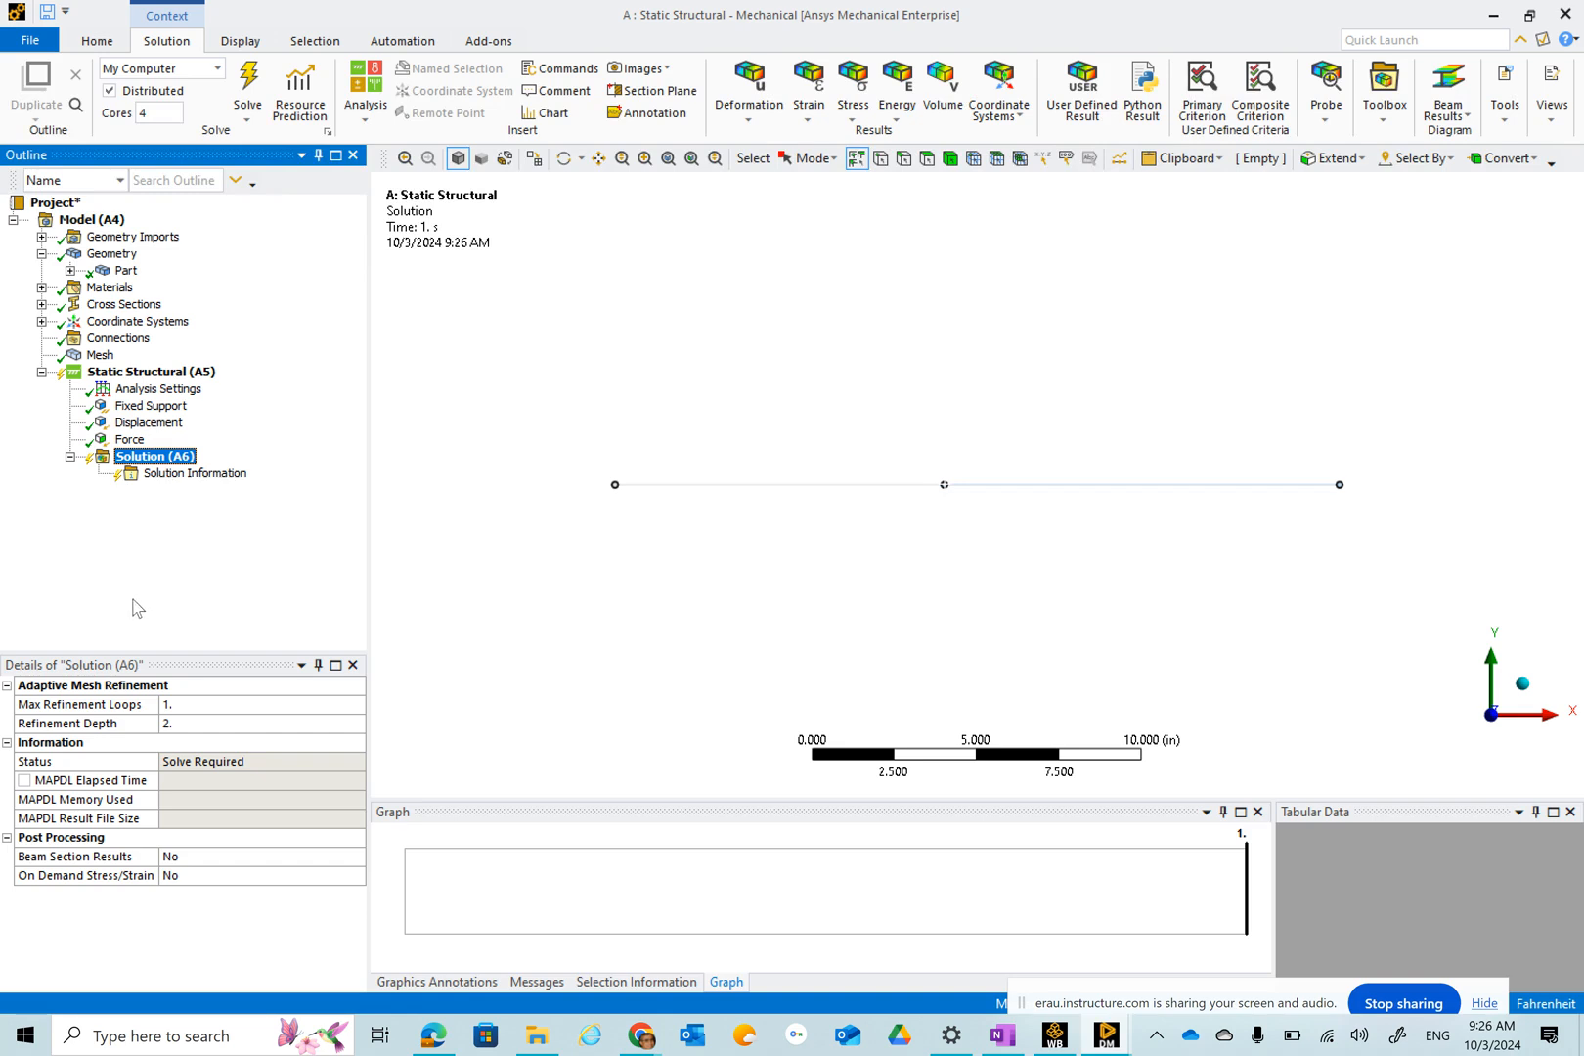
{"action": "left_click", "coordinate": [246, 86]}
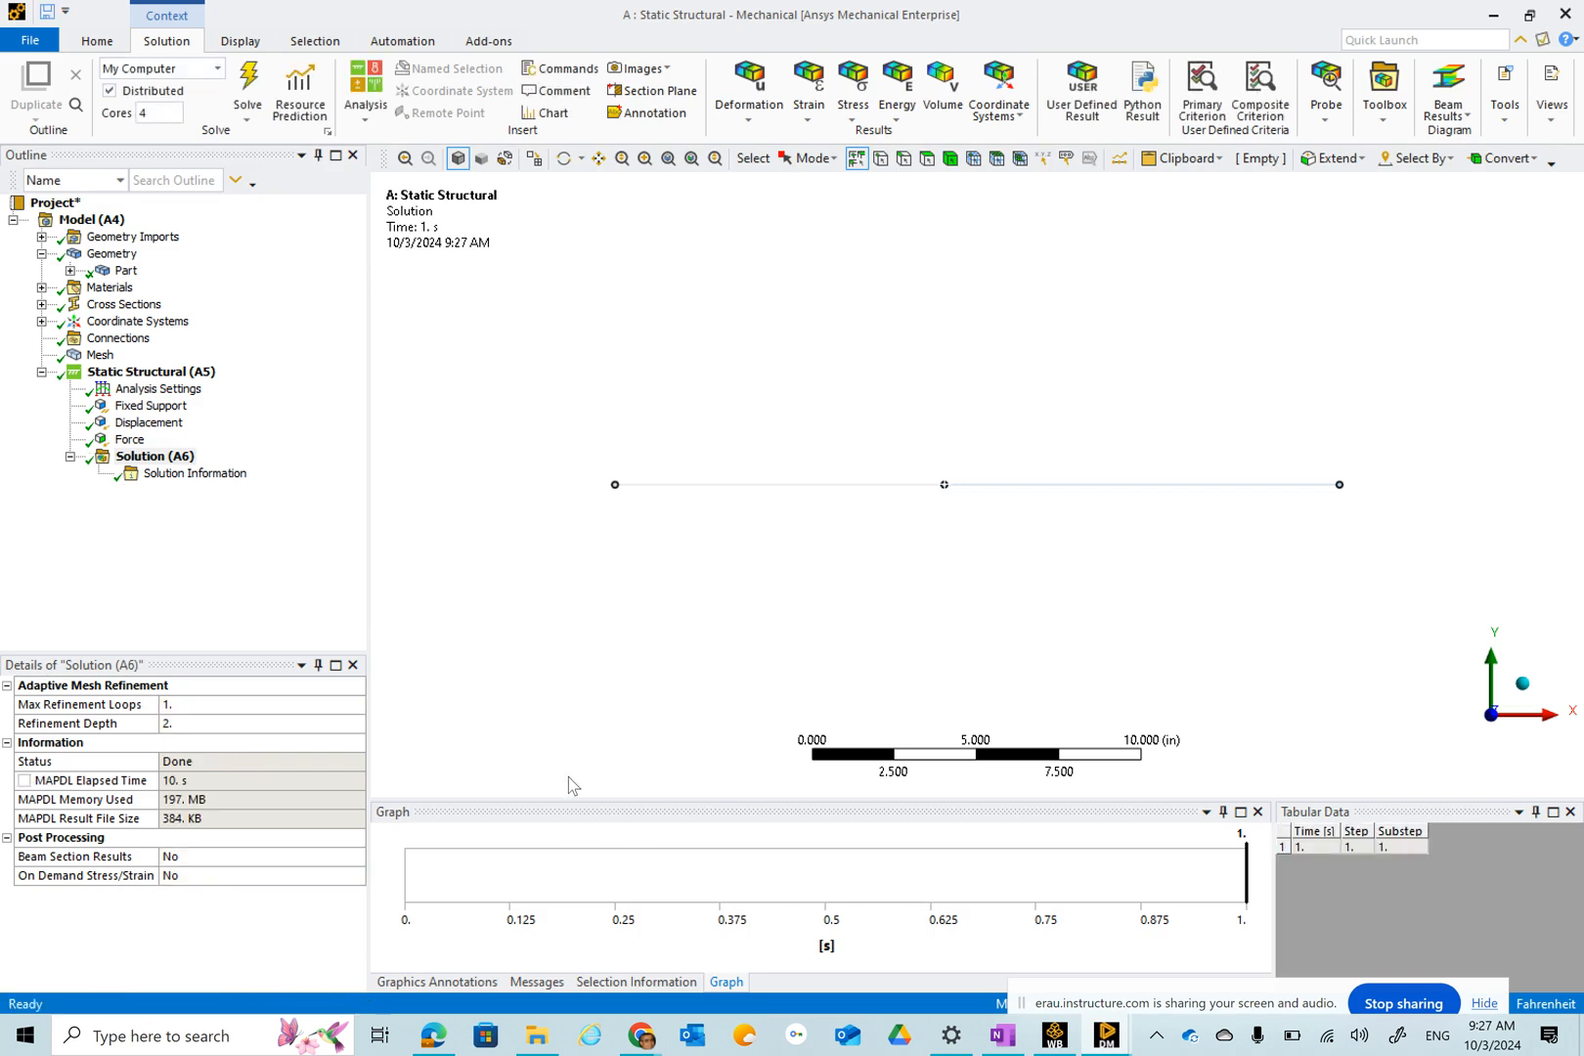
Review the solver output in the Solution Information worksheet.
{"action": "left_click", "coordinate": [184, 477]}
{"action": "scroll", "coordinate": [931, 508], "scroll_direction": "down", "scroll_amount": 10}
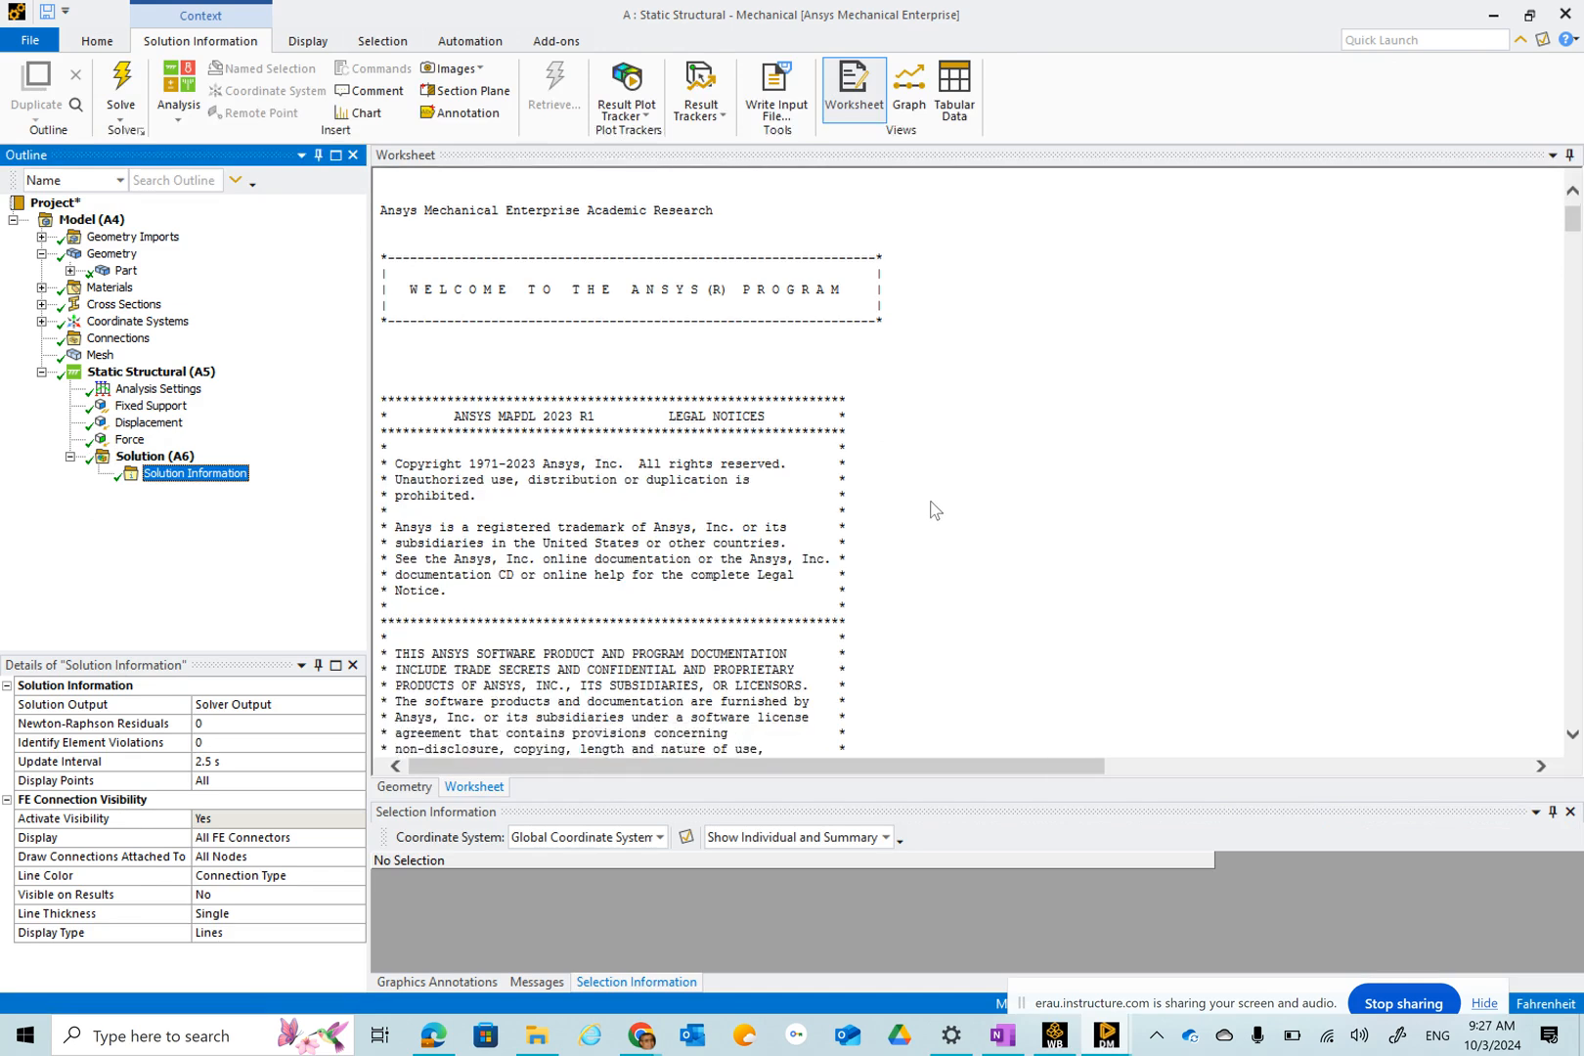
{"action": "scroll", "coordinate": [936, 519], "scroll_direction": "down", "scroll_amount": 20}
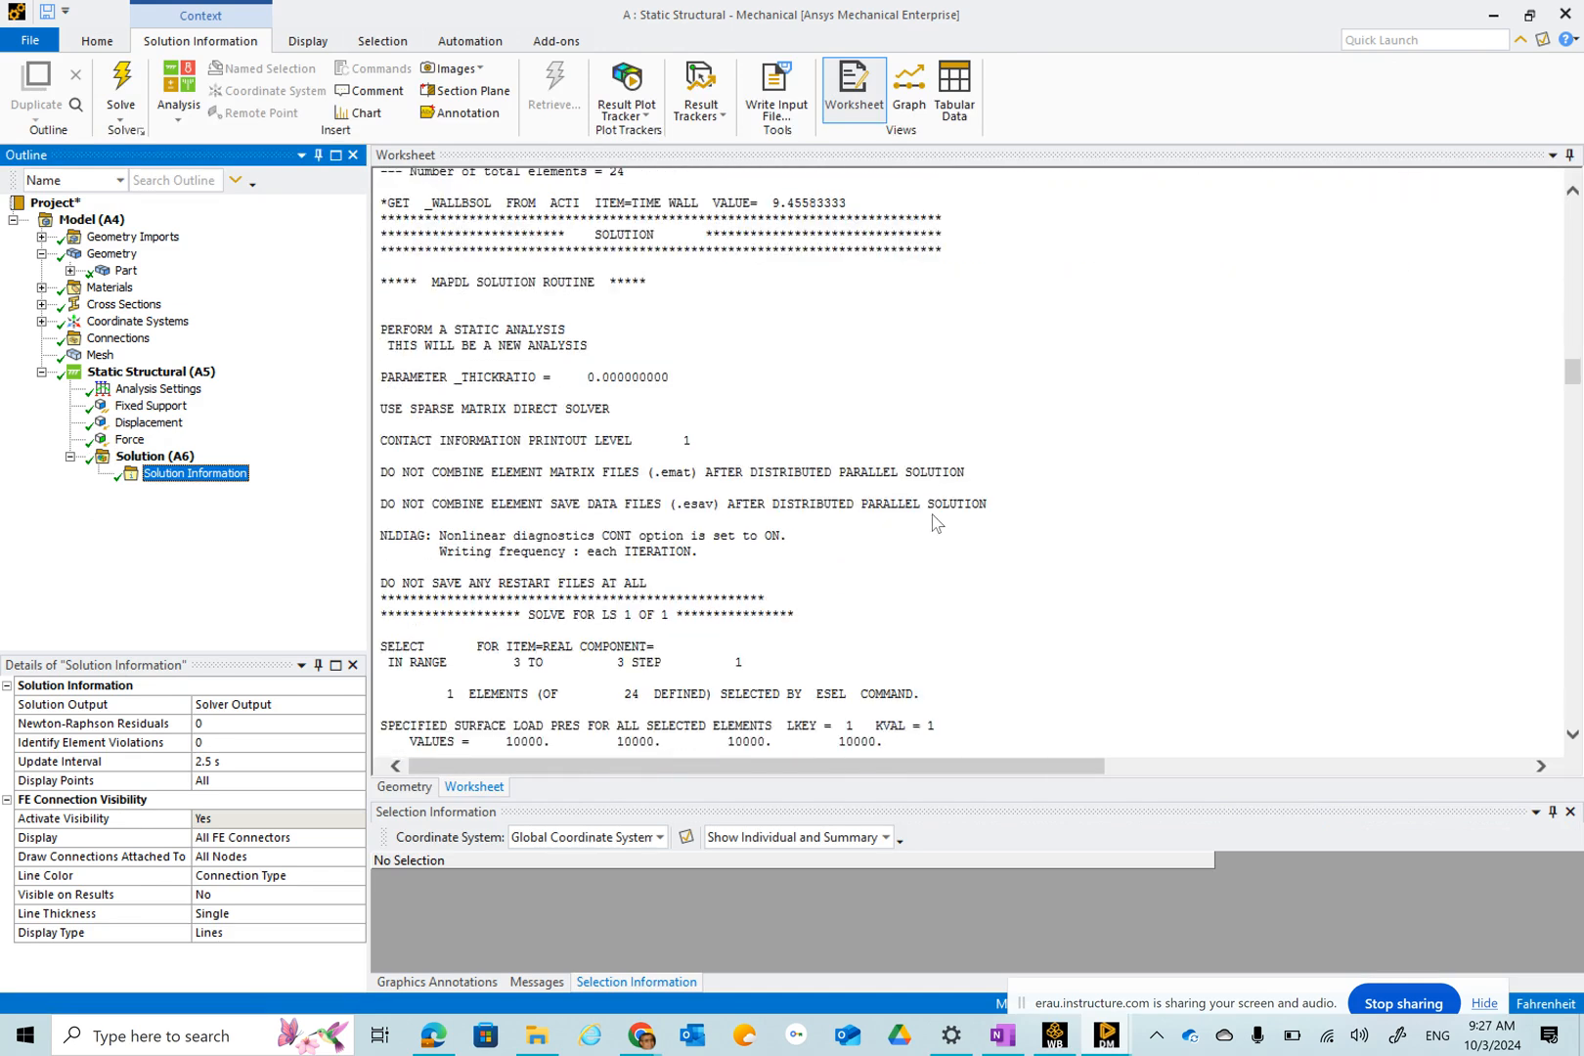
{"action": "scroll", "coordinate": [936, 528], "scroll_direction": "down", "scroll_amount": 20}
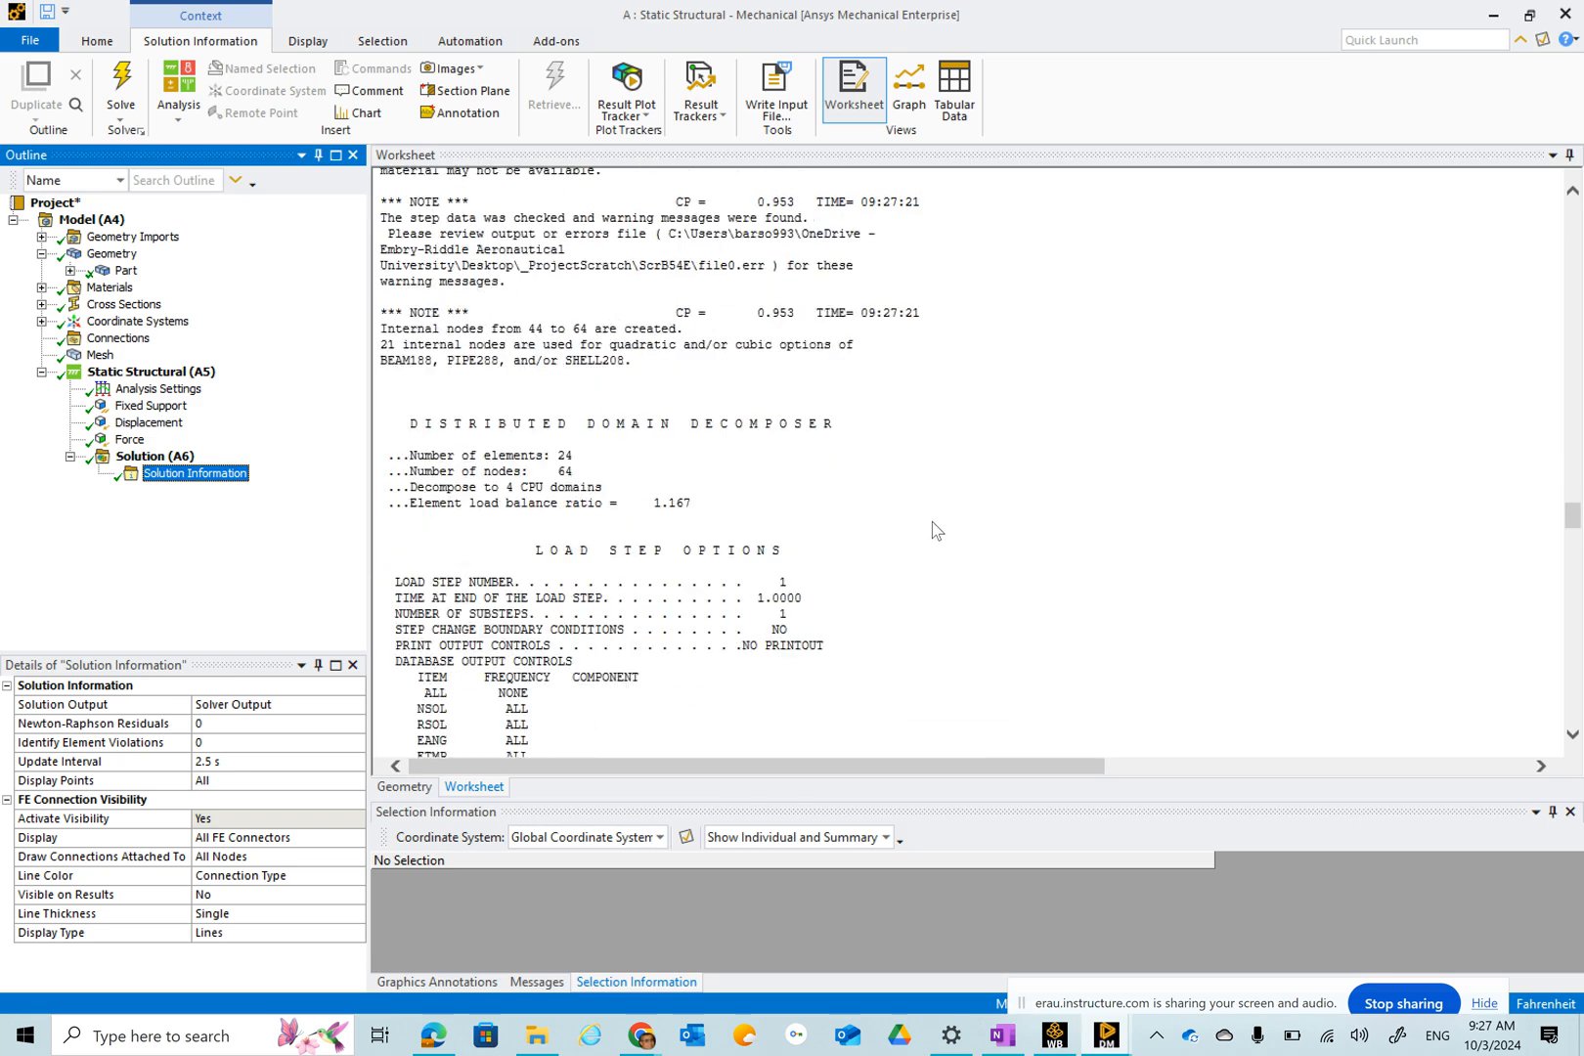
{"action": "scroll", "coordinate": [932, 538], "scroll_direction": "down", "scroll_amount": 10}
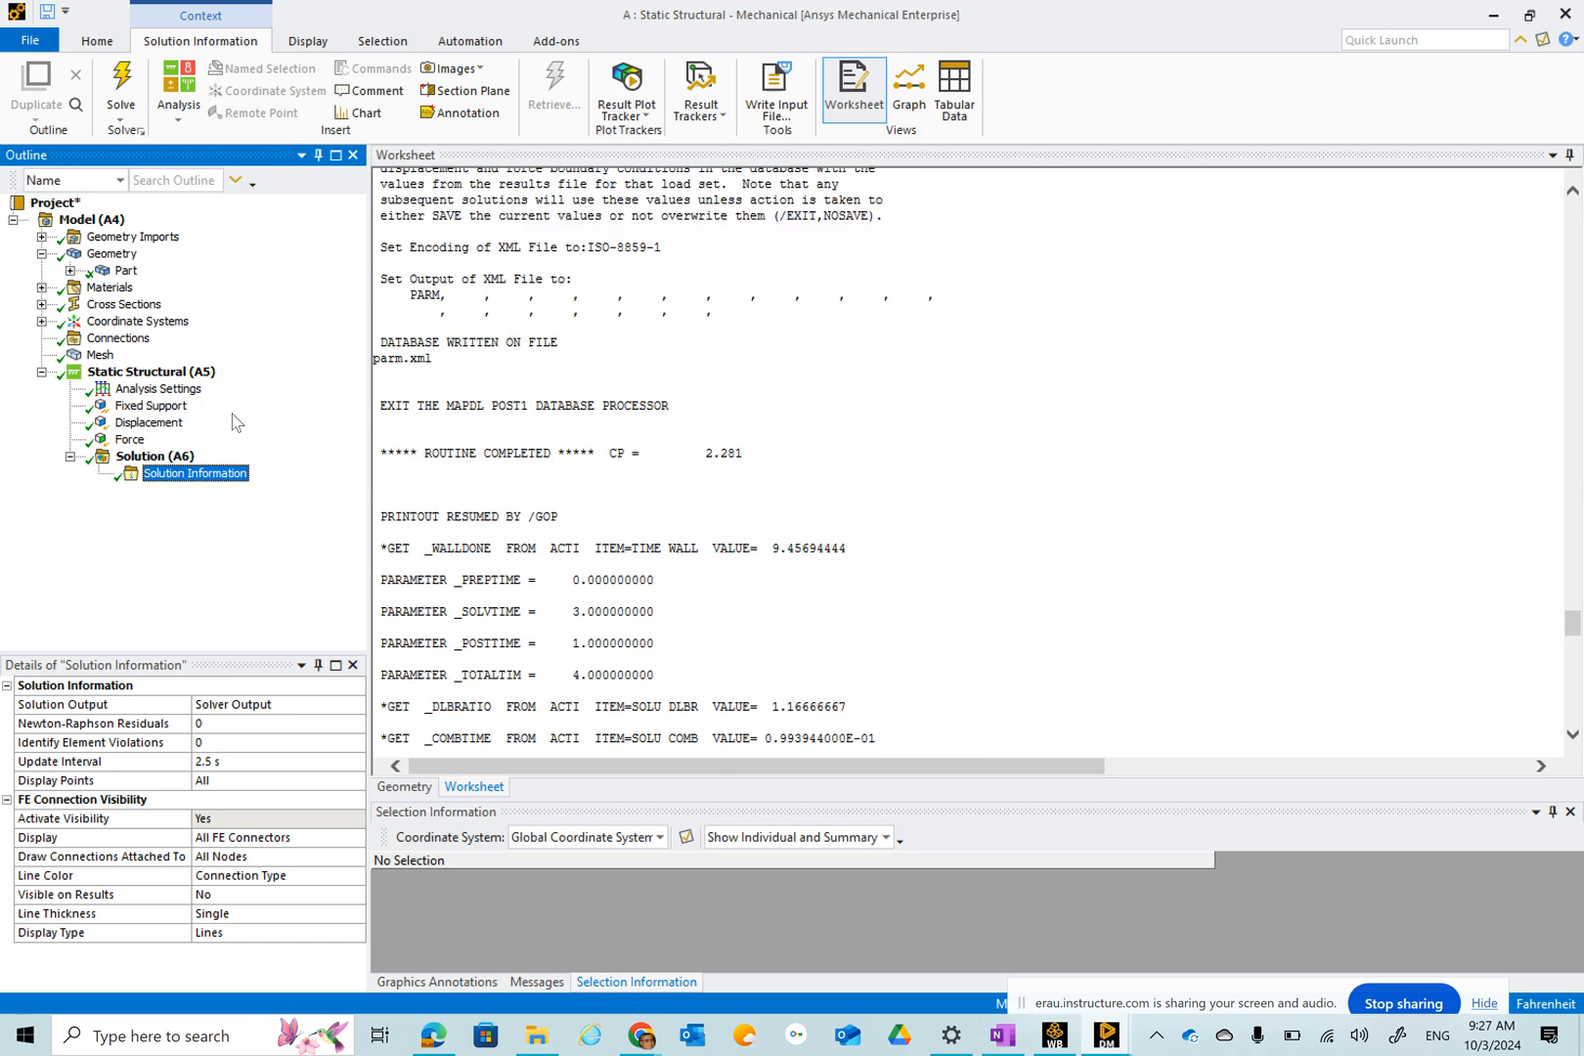
Insert a Total Deformation result under the solution and evaluate it.
{"action": "left_click", "coordinate": [151, 456]}
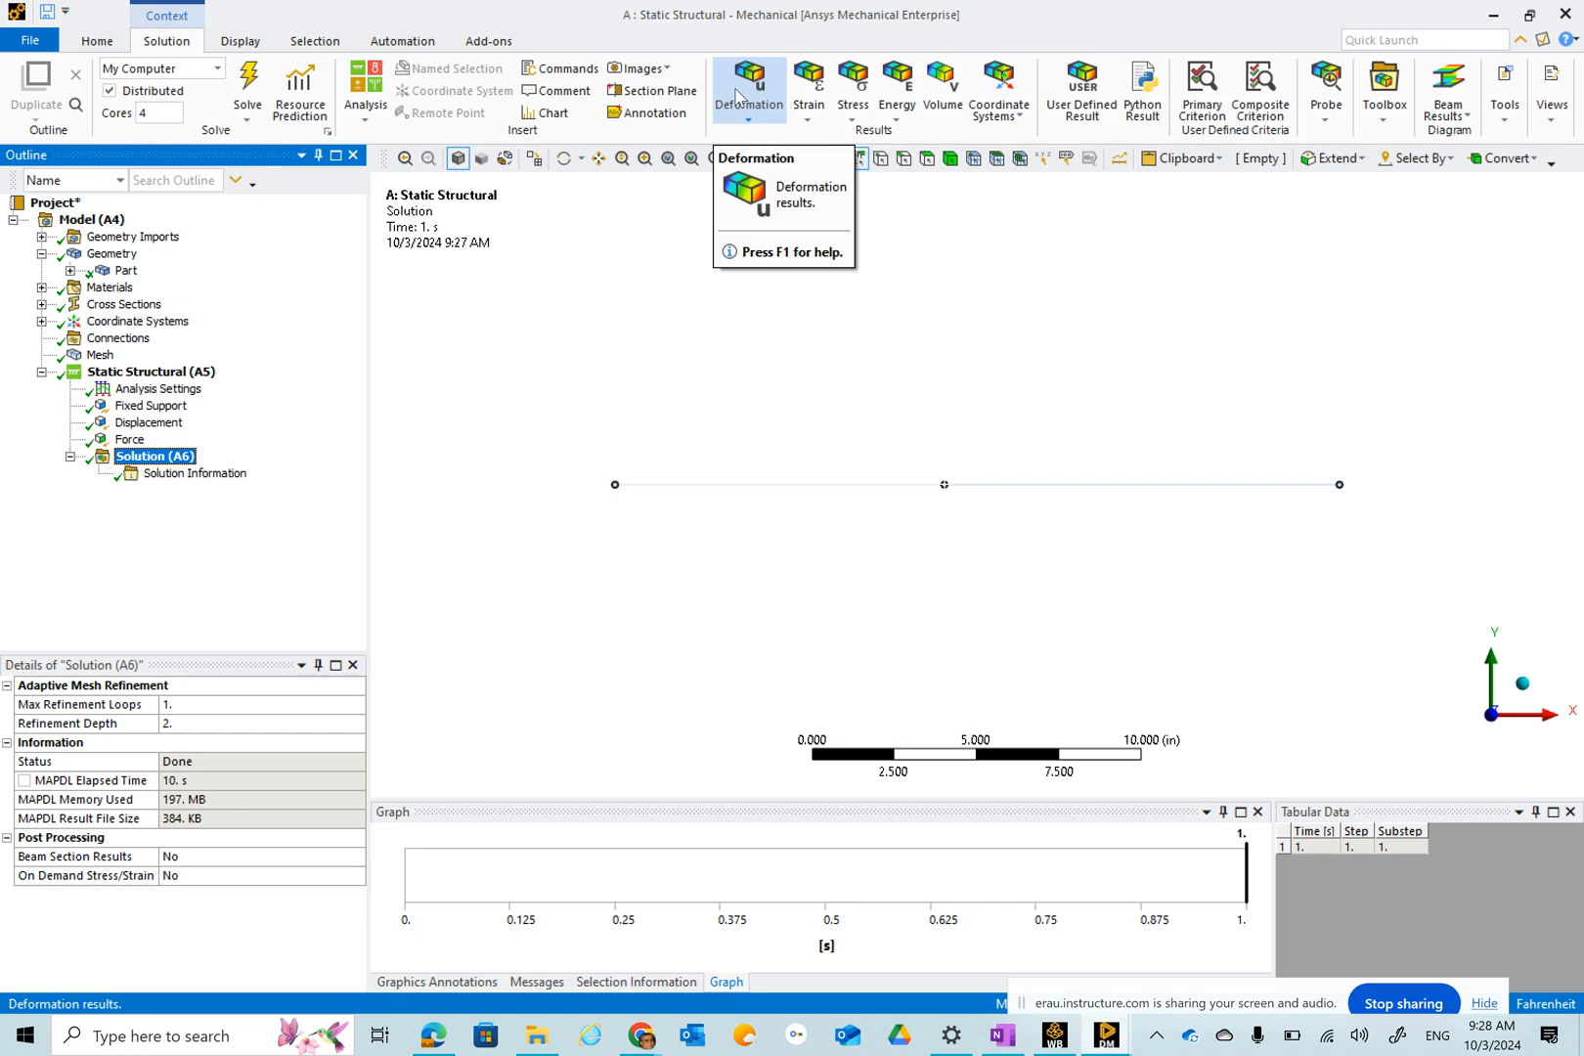
{"action": "left_click", "coordinate": [737, 95]}
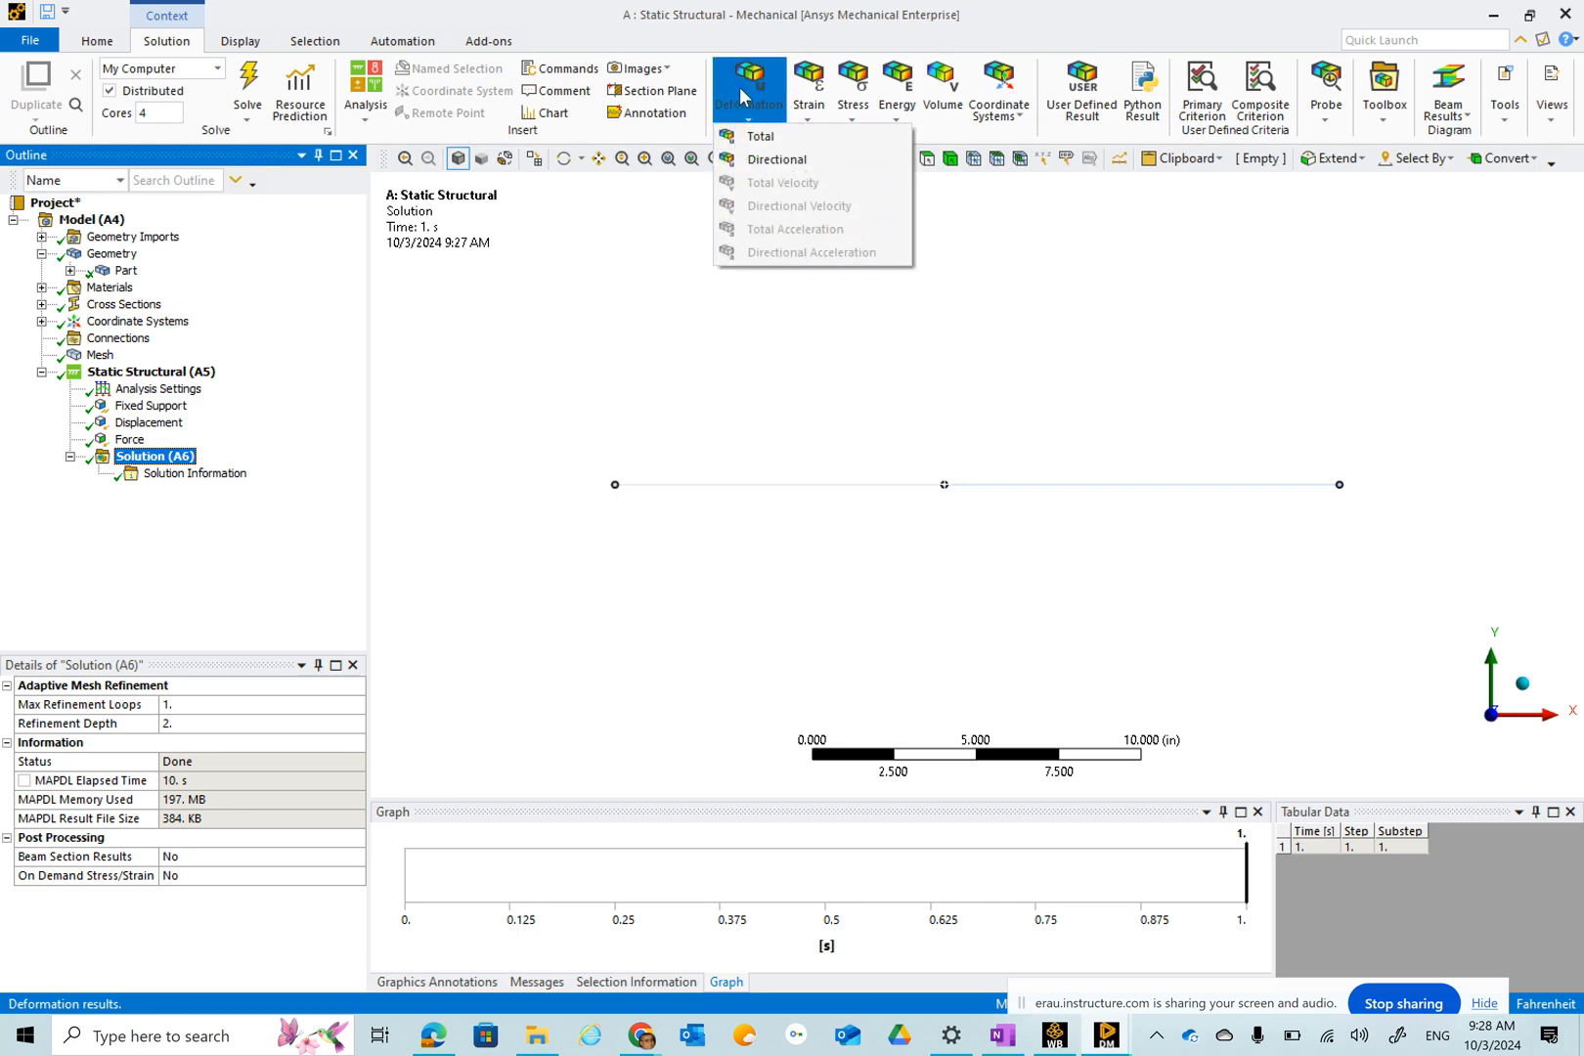
{"action": "left_click", "coordinate": [760, 138]}
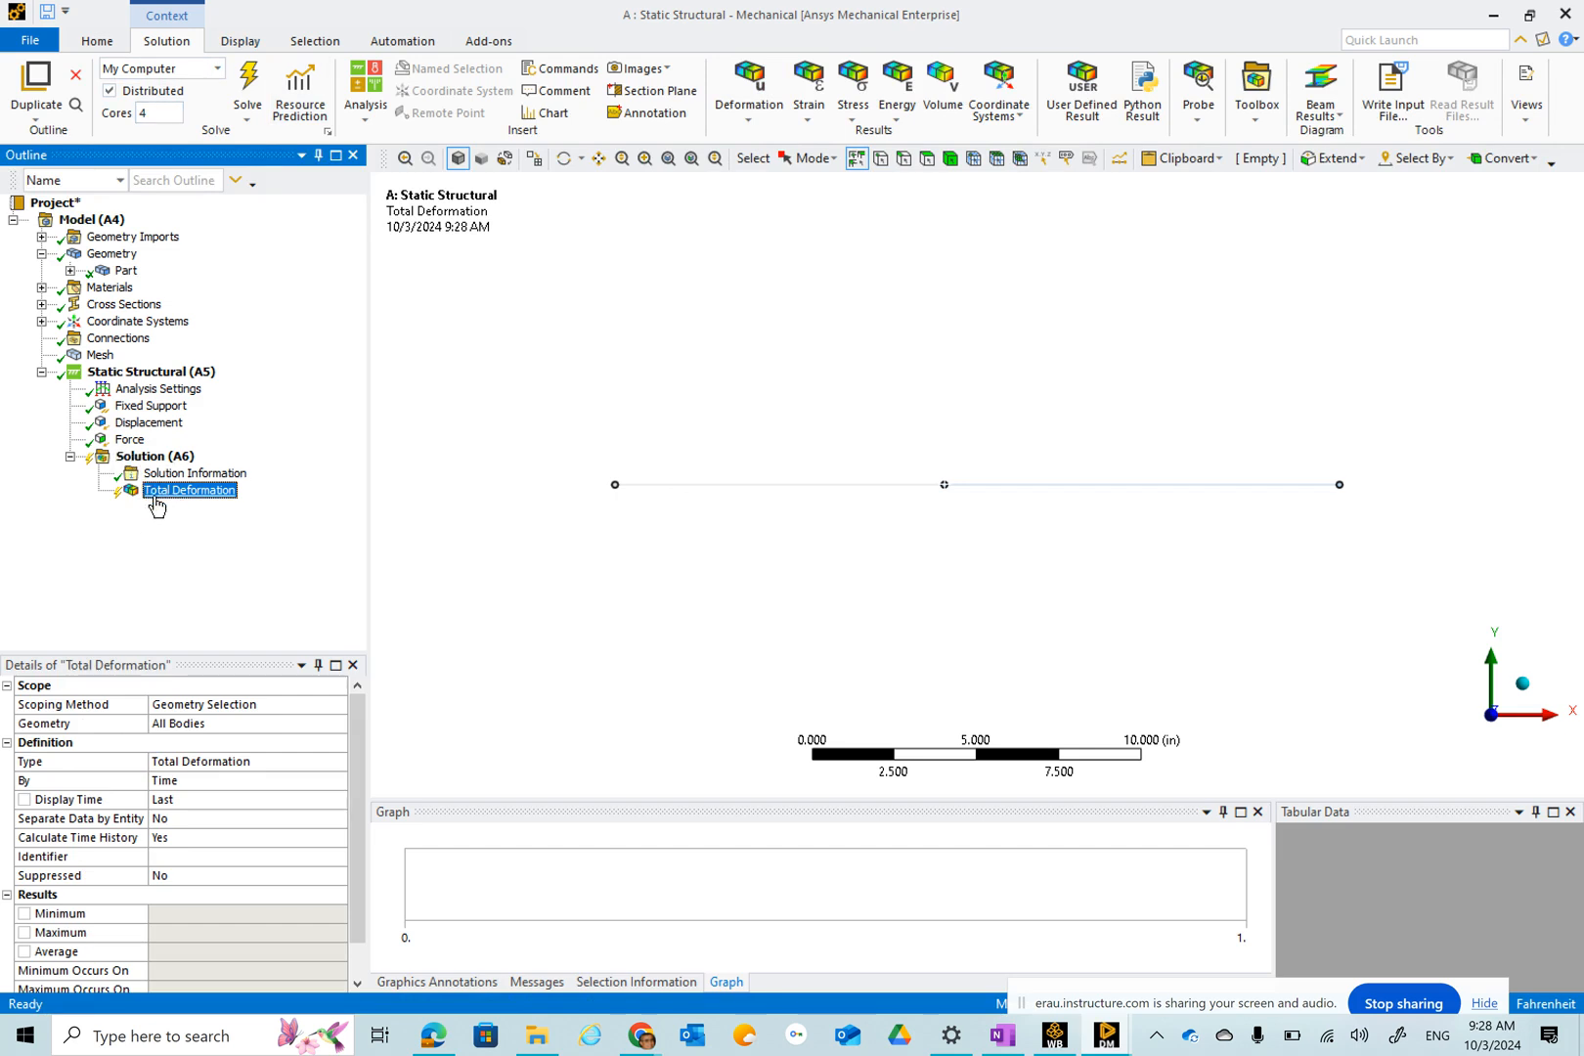
{"action": "left_click", "coordinate": [261, 85]}
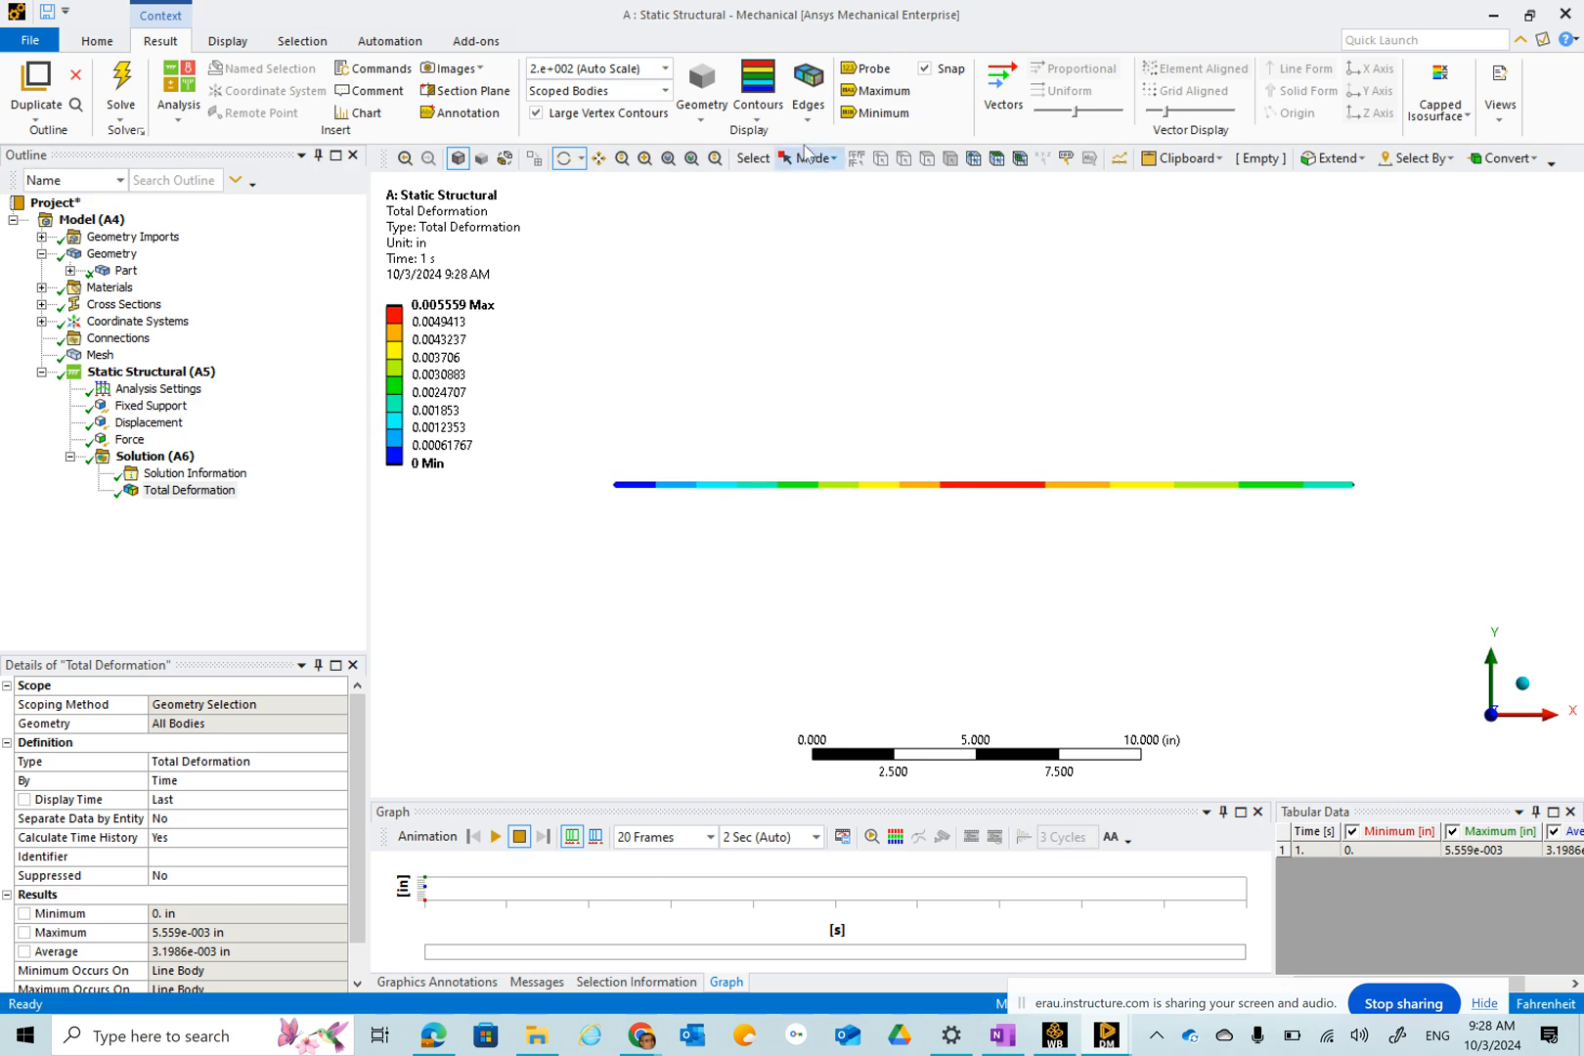
Play the Total Deformation result animation.
{"action": "left_click", "coordinate": [867, 67]}
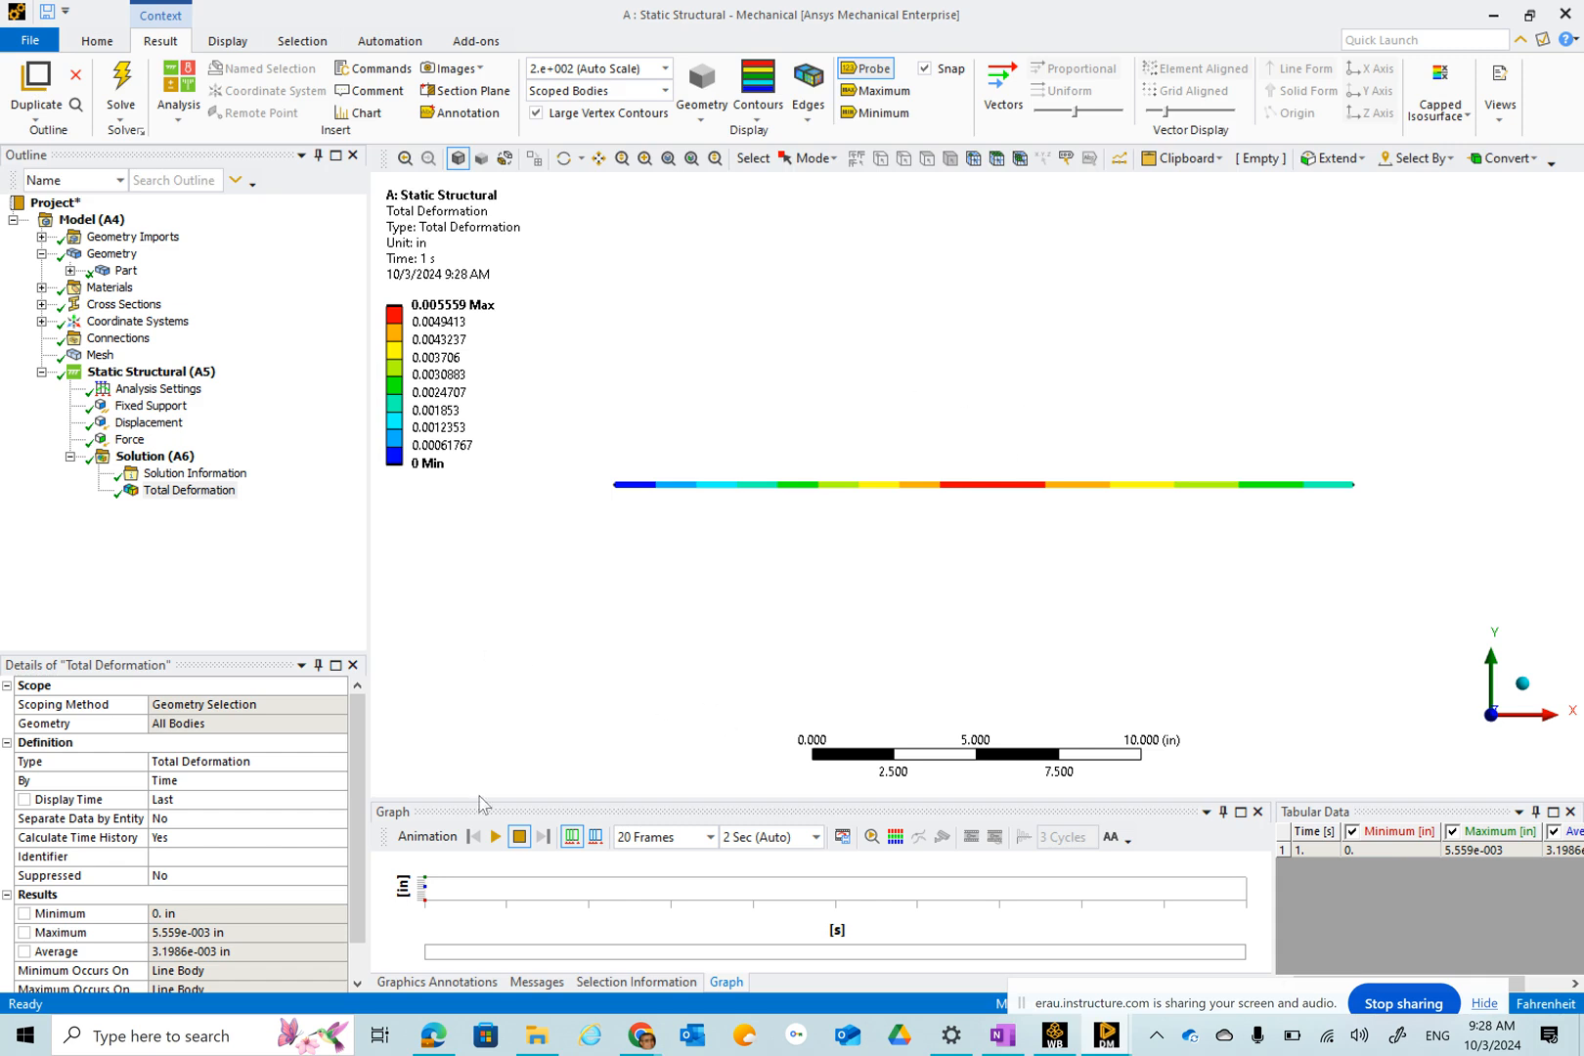
{"action": "left_click", "coordinate": [496, 838]}
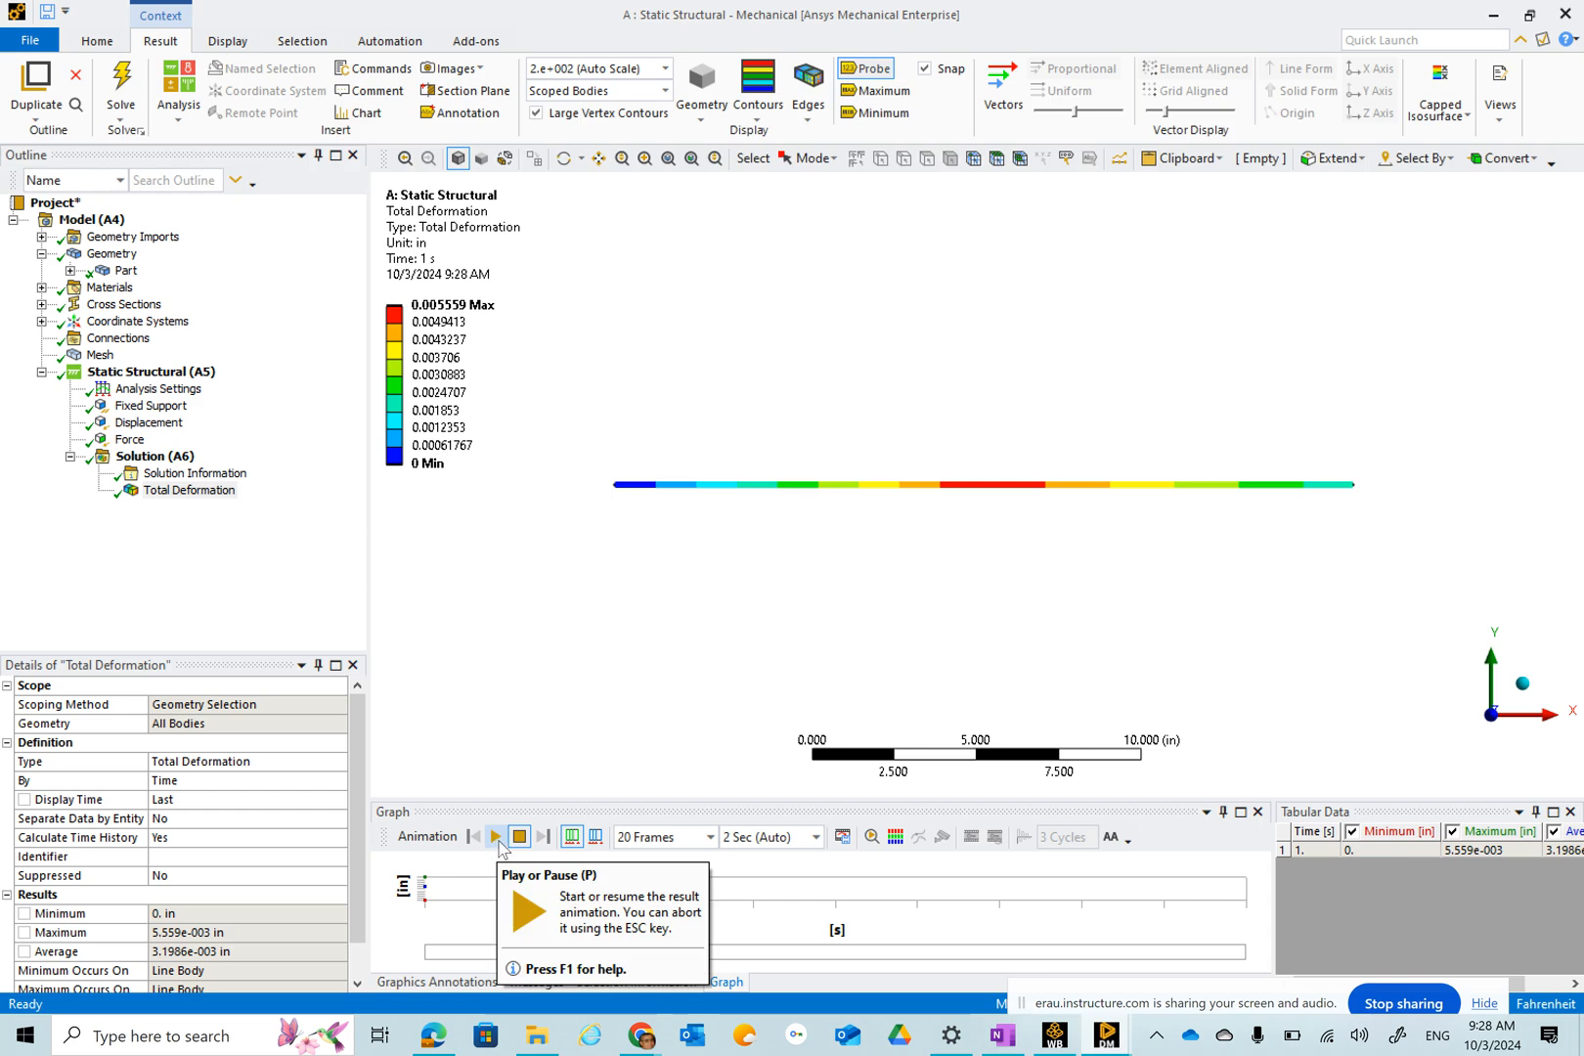
{"action": "left_click", "coordinate": [497, 838]}
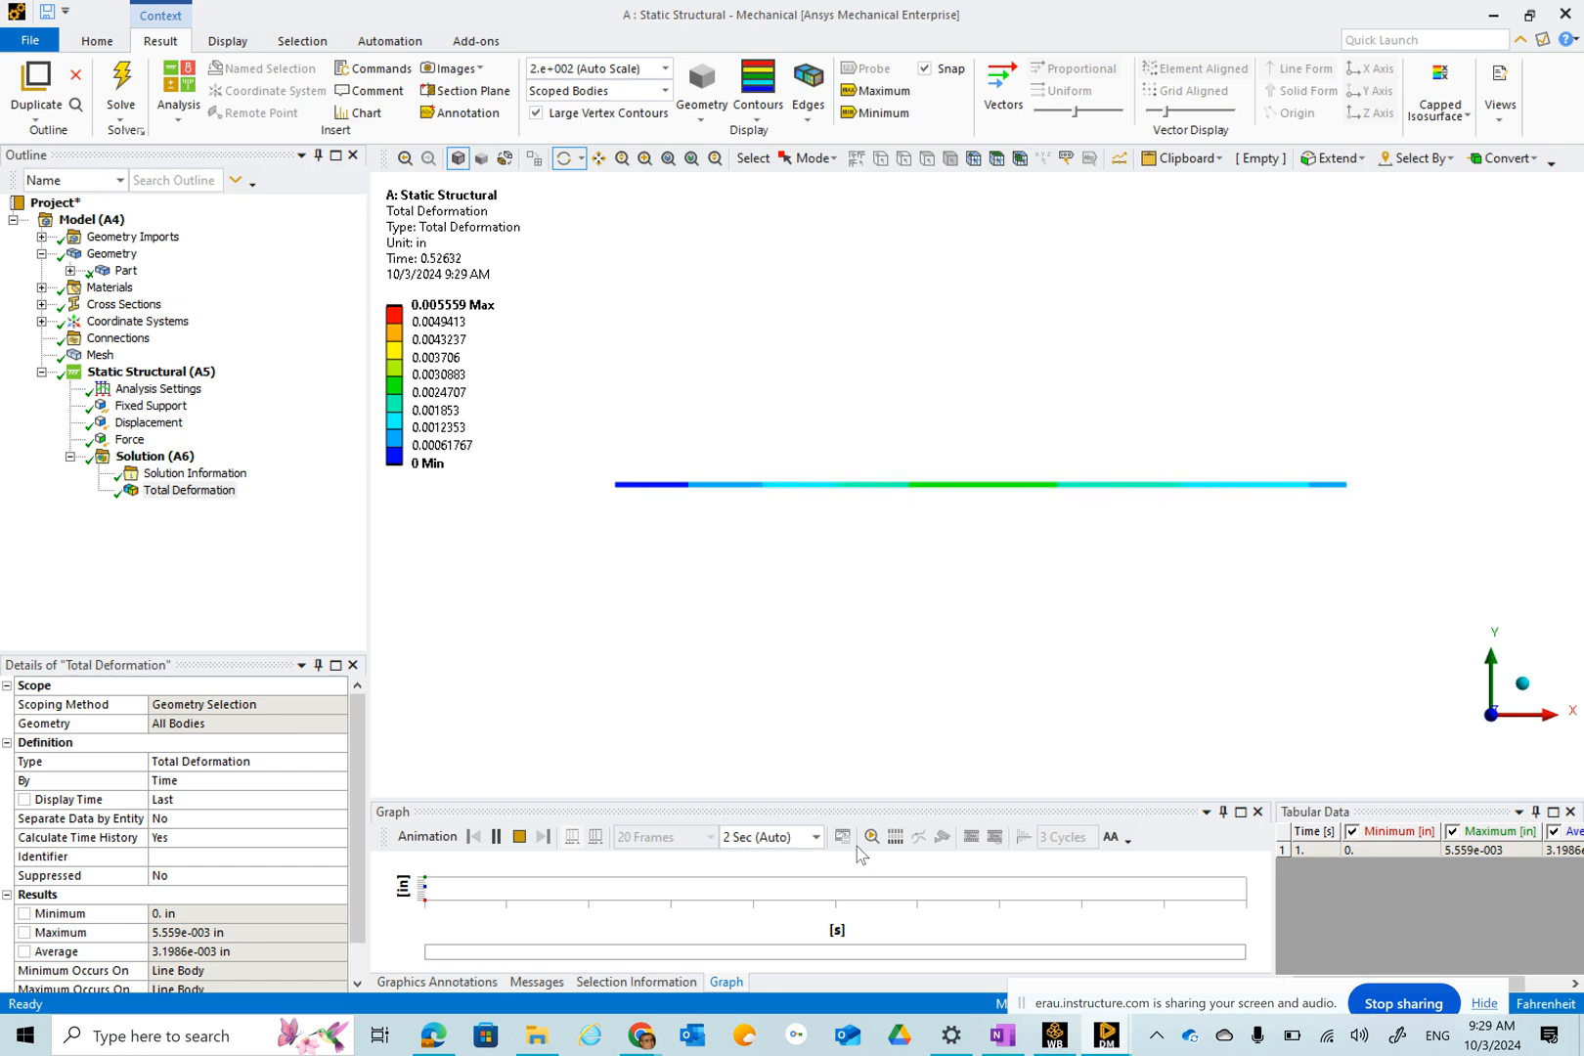
{"action": "left_click", "coordinate": [157, 457]}
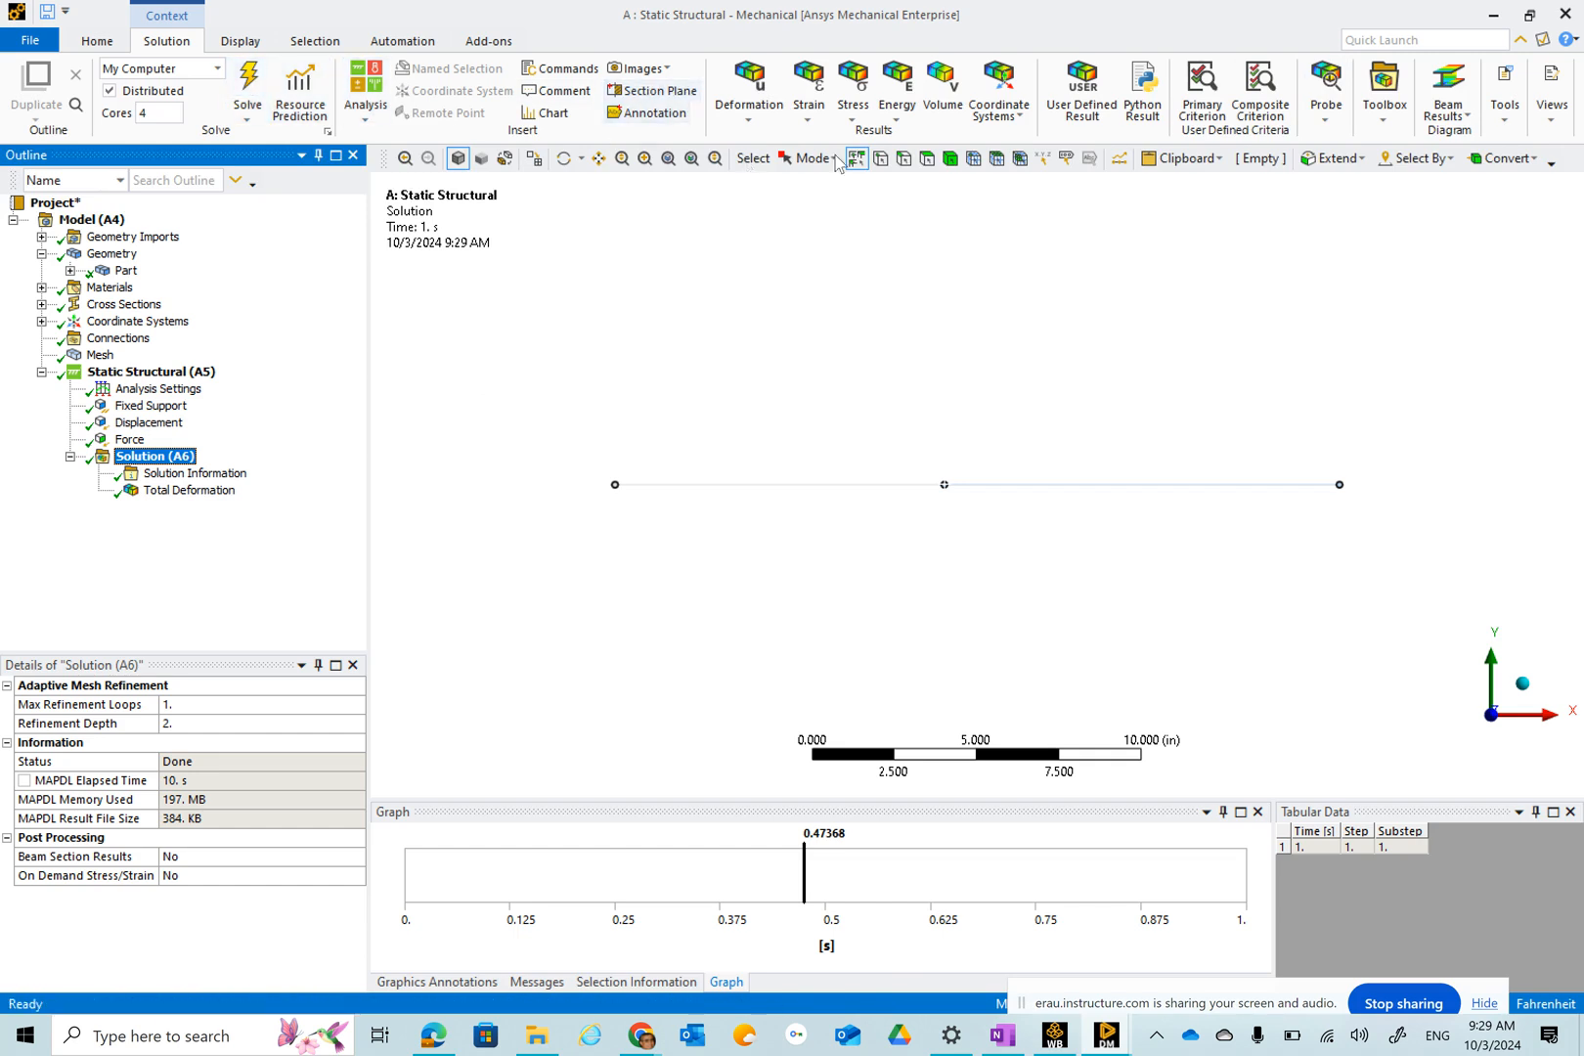
Insert a Force Reaction probe under the solution scoped to the Fixed Support boundary condition.
{"action": "left_click", "coordinate": [1329, 125]}
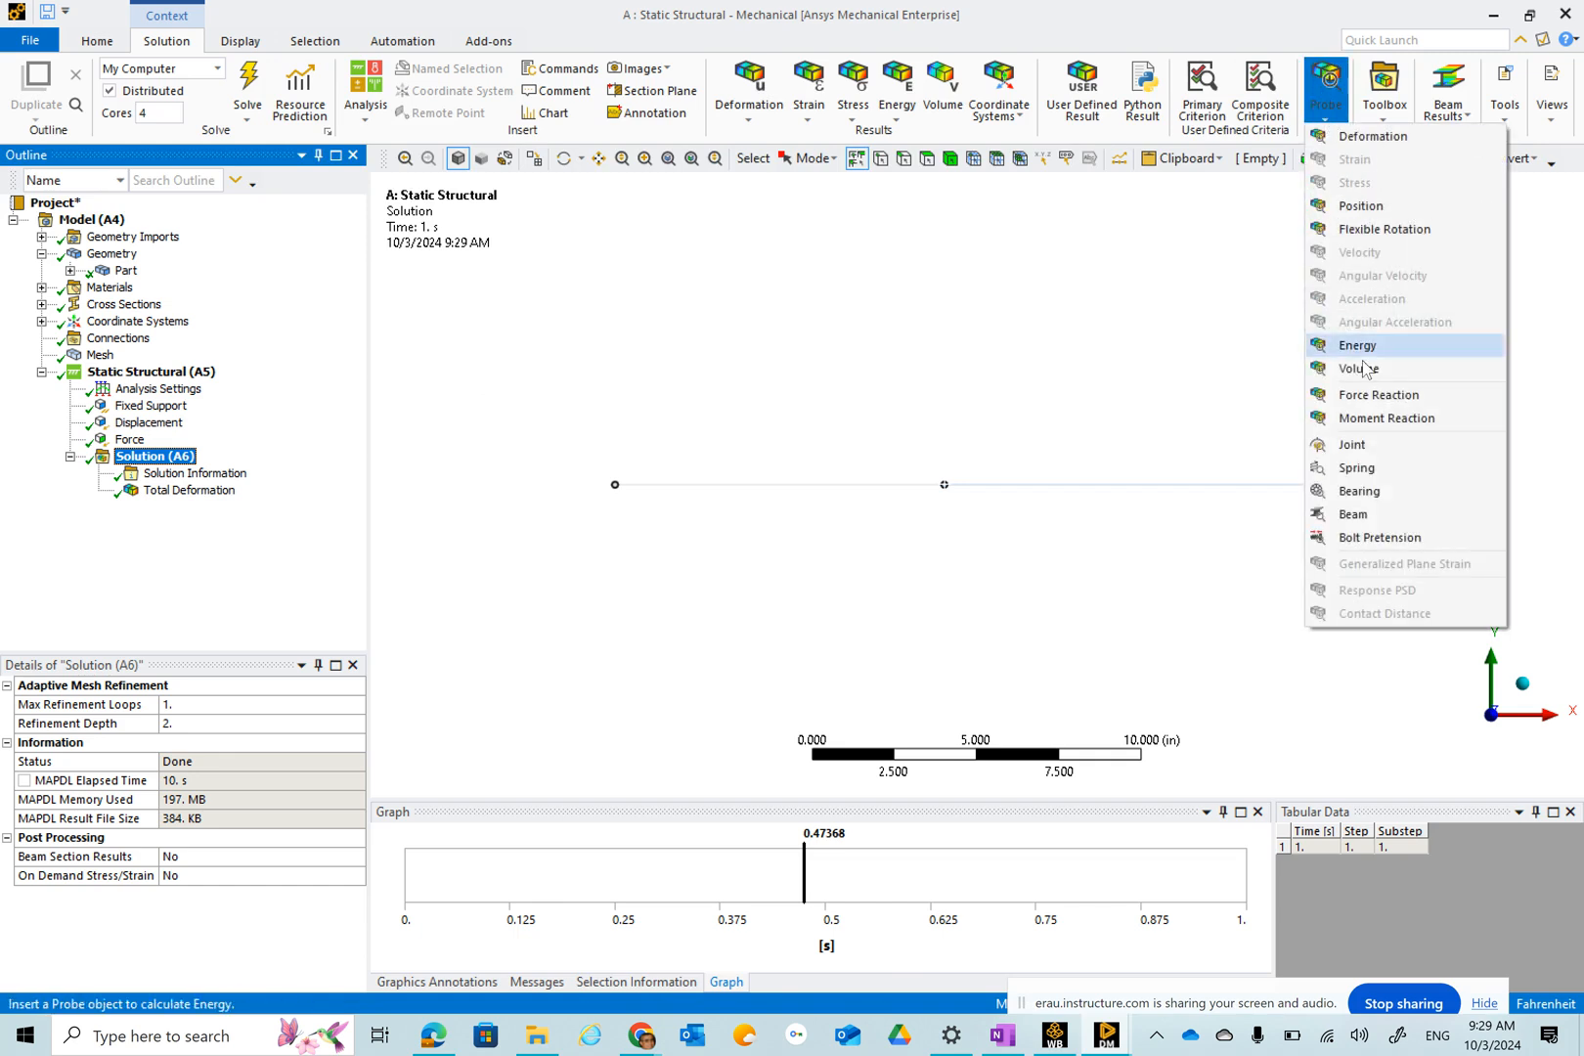
{"action": "left_click", "coordinate": [1375, 402]}
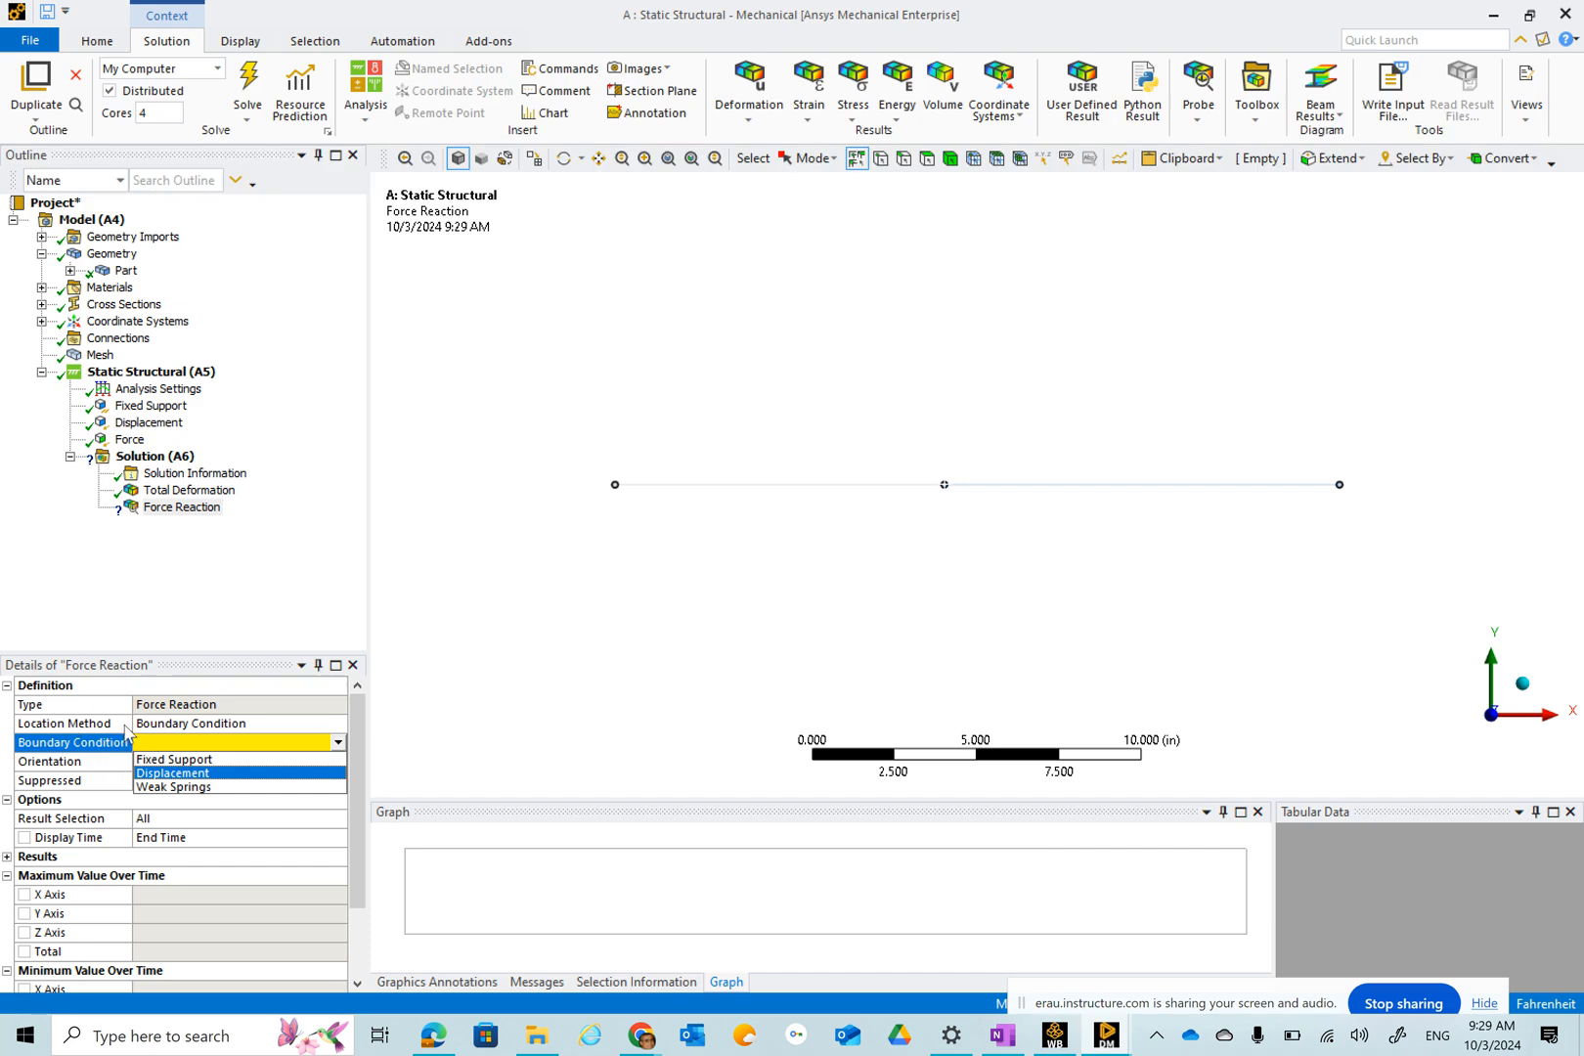
{"action": "left_click", "coordinate": [168, 759]}
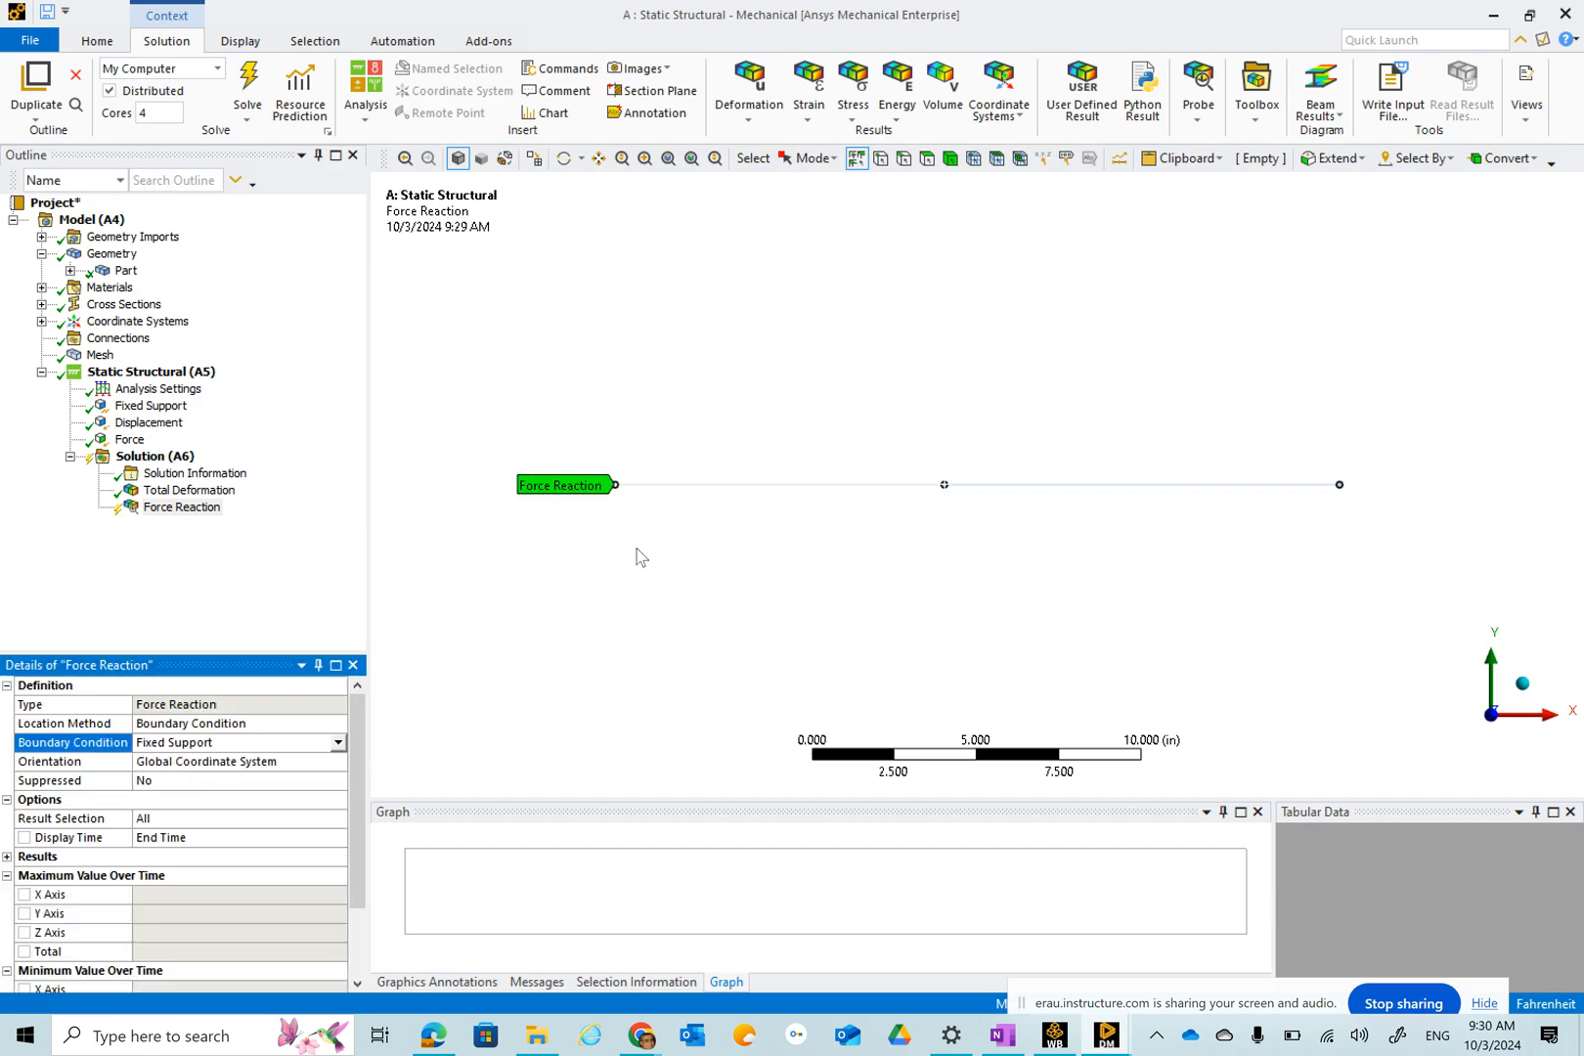
Insert a second Force Reaction probe scoped to the Displacement boundary condition.
{"action": "left_click", "coordinate": [1201, 100]}
{"action": "left_click", "coordinate": [1252, 395]}
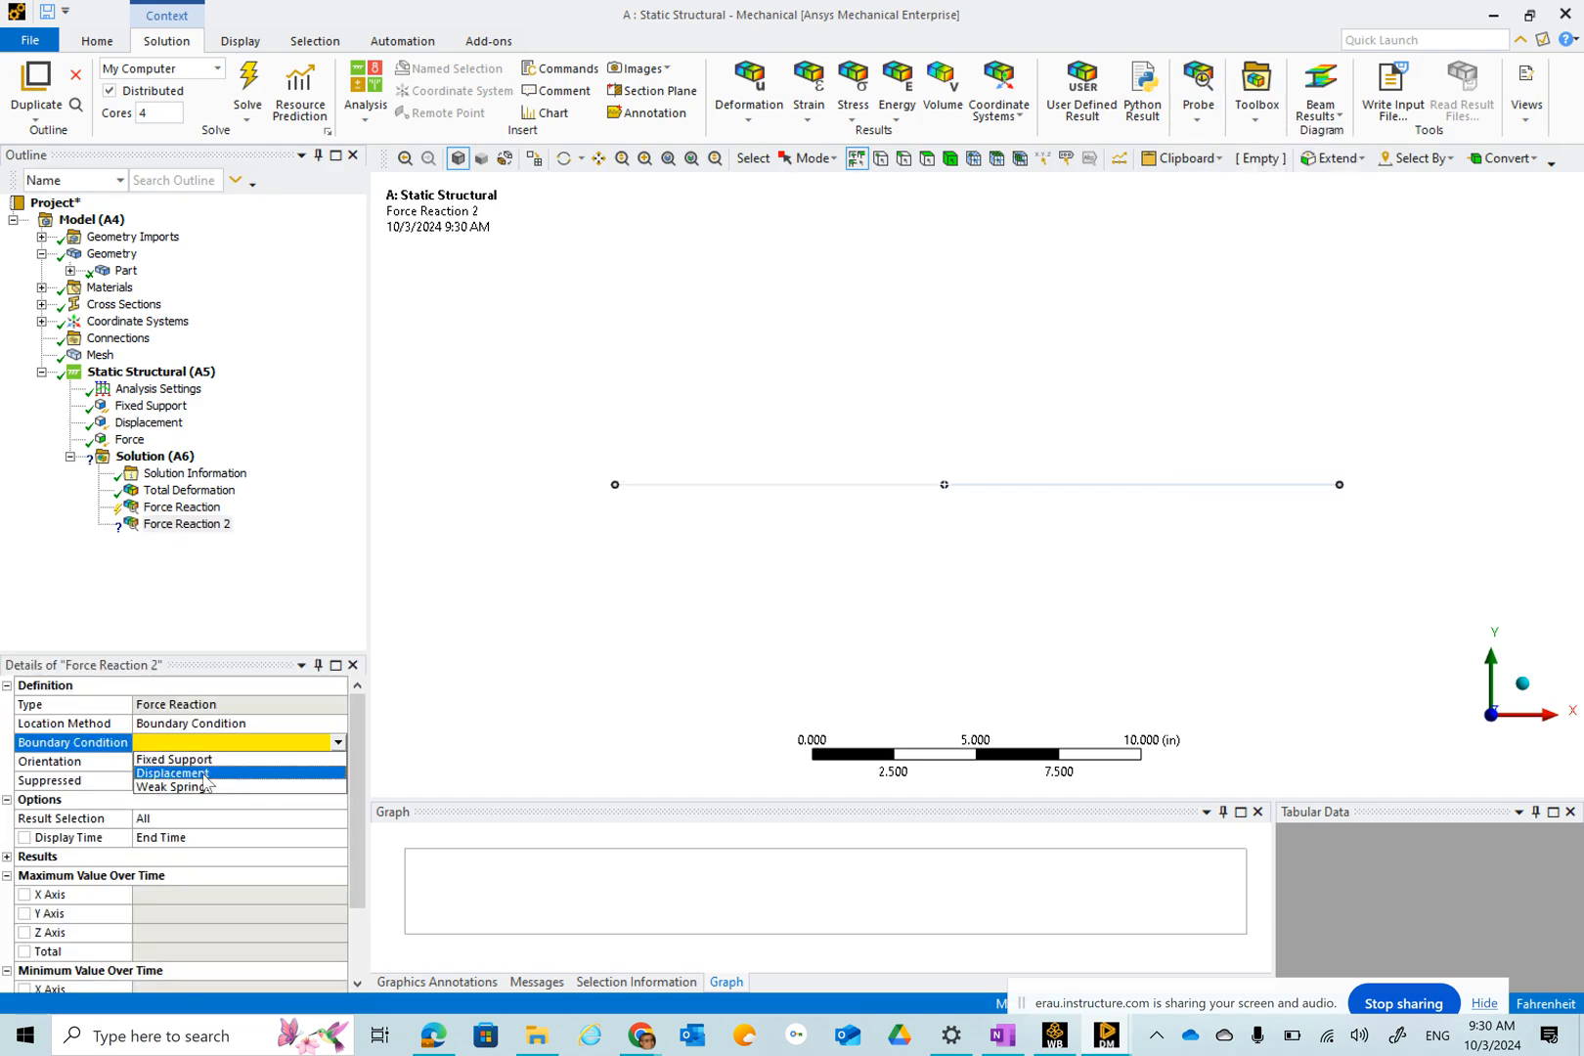
{"action": "left_click", "coordinate": [205, 779]}
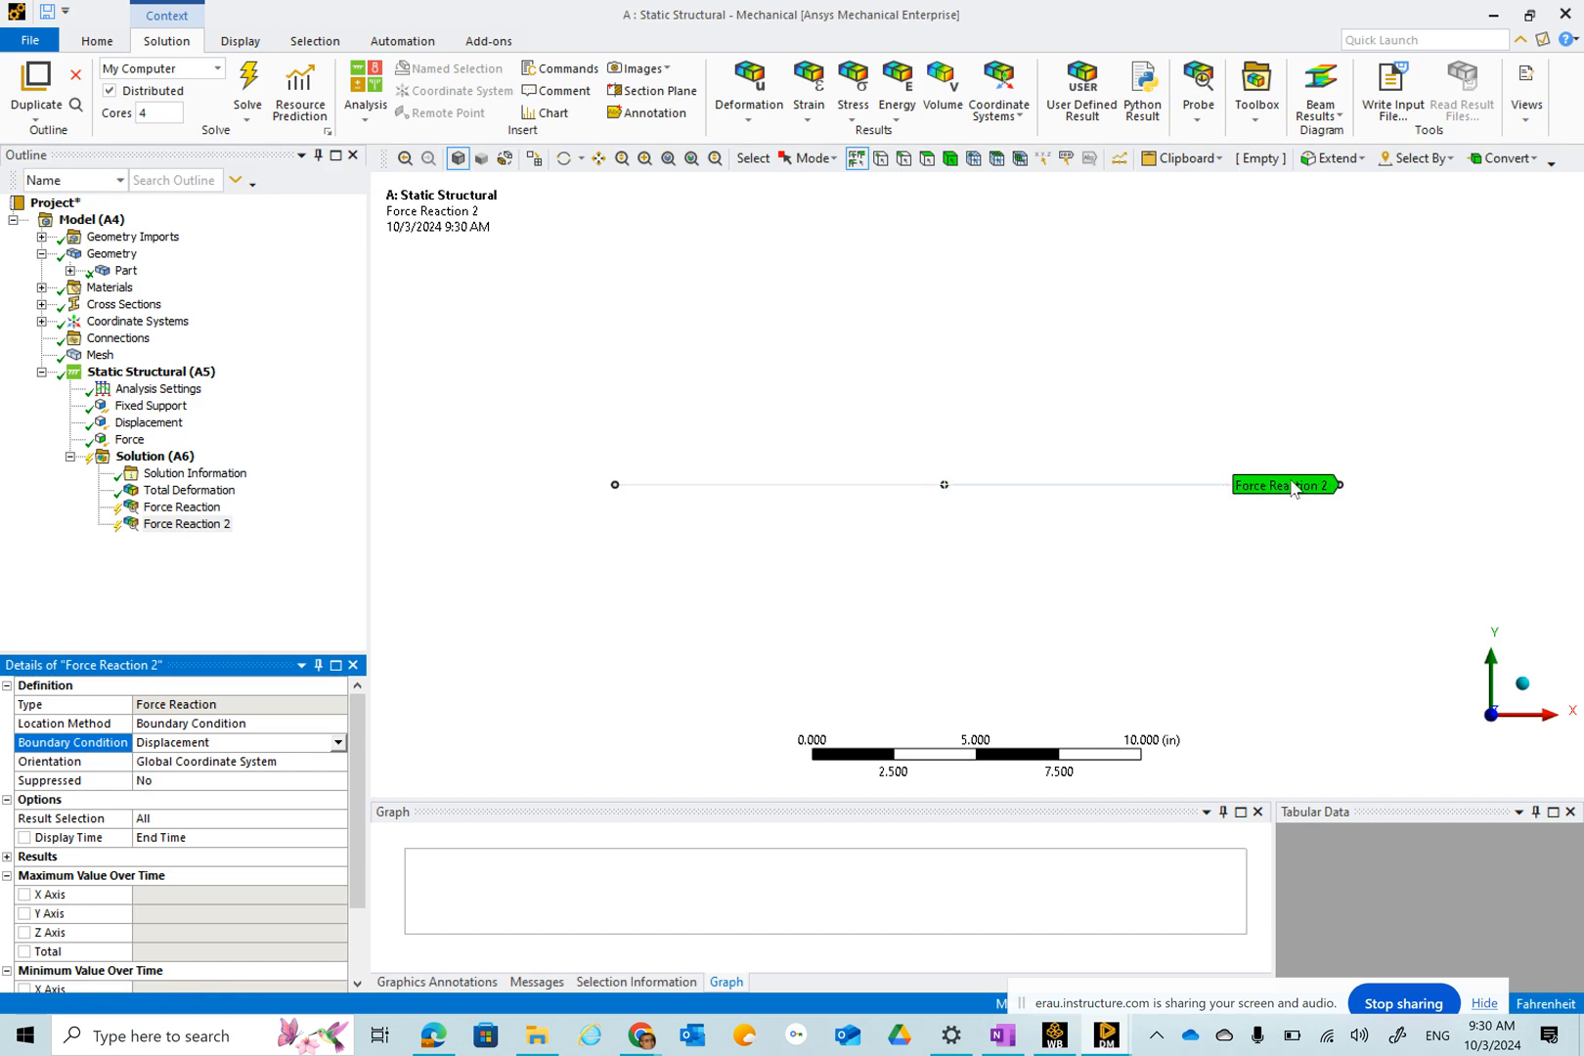
Insert a Deformation probe on the beam's middle vertex and set its result selection to X Axis.
{"action": "left_click", "coordinate": [1193, 109]}
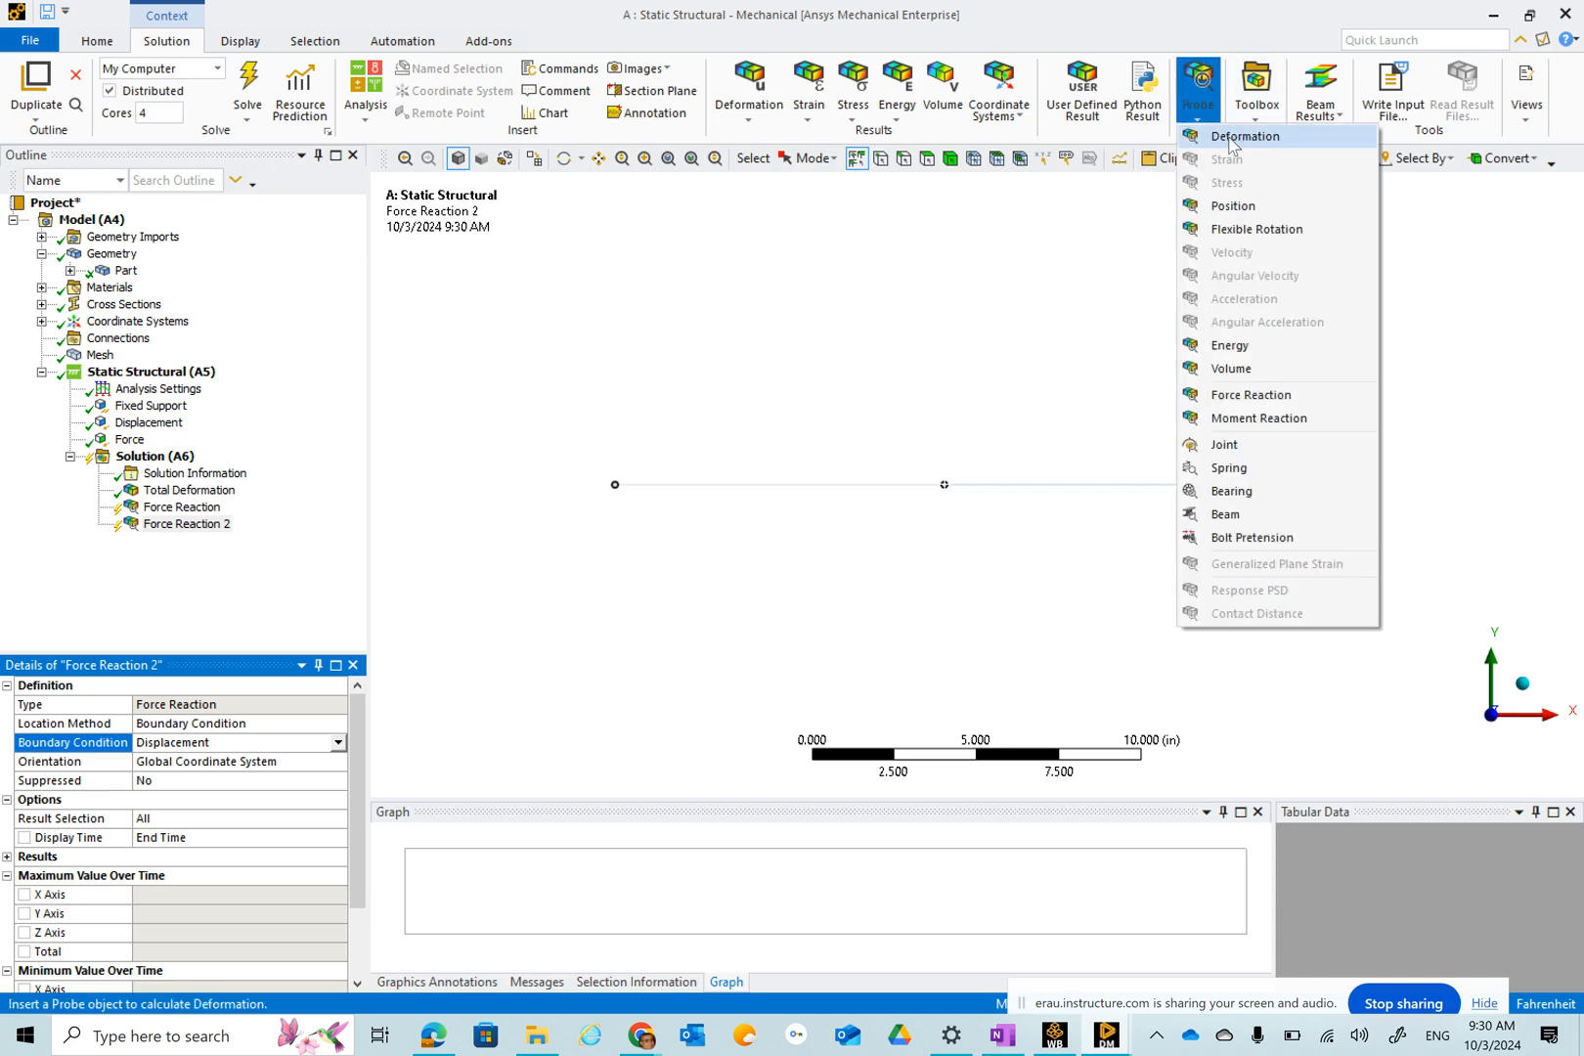
{"action": "left_click", "coordinate": [1240, 142]}
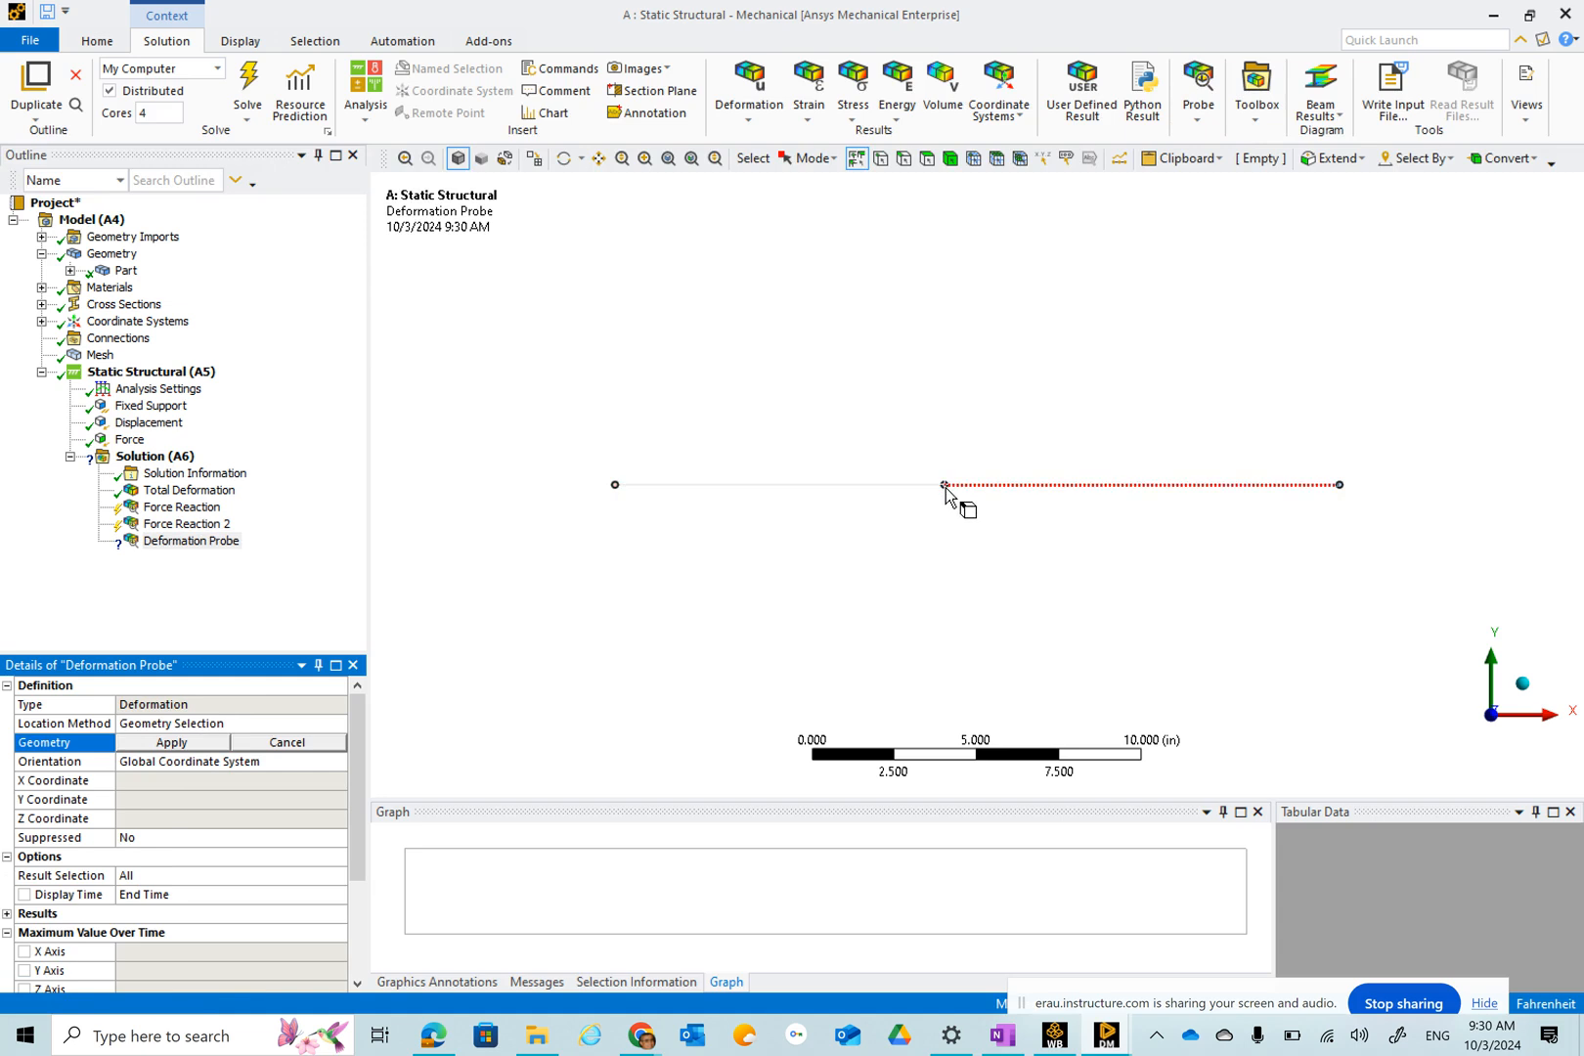
{"action": "left_click", "coordinate": [945, 488]}
{"action": "left_click", "coordinate": [945, 485]}
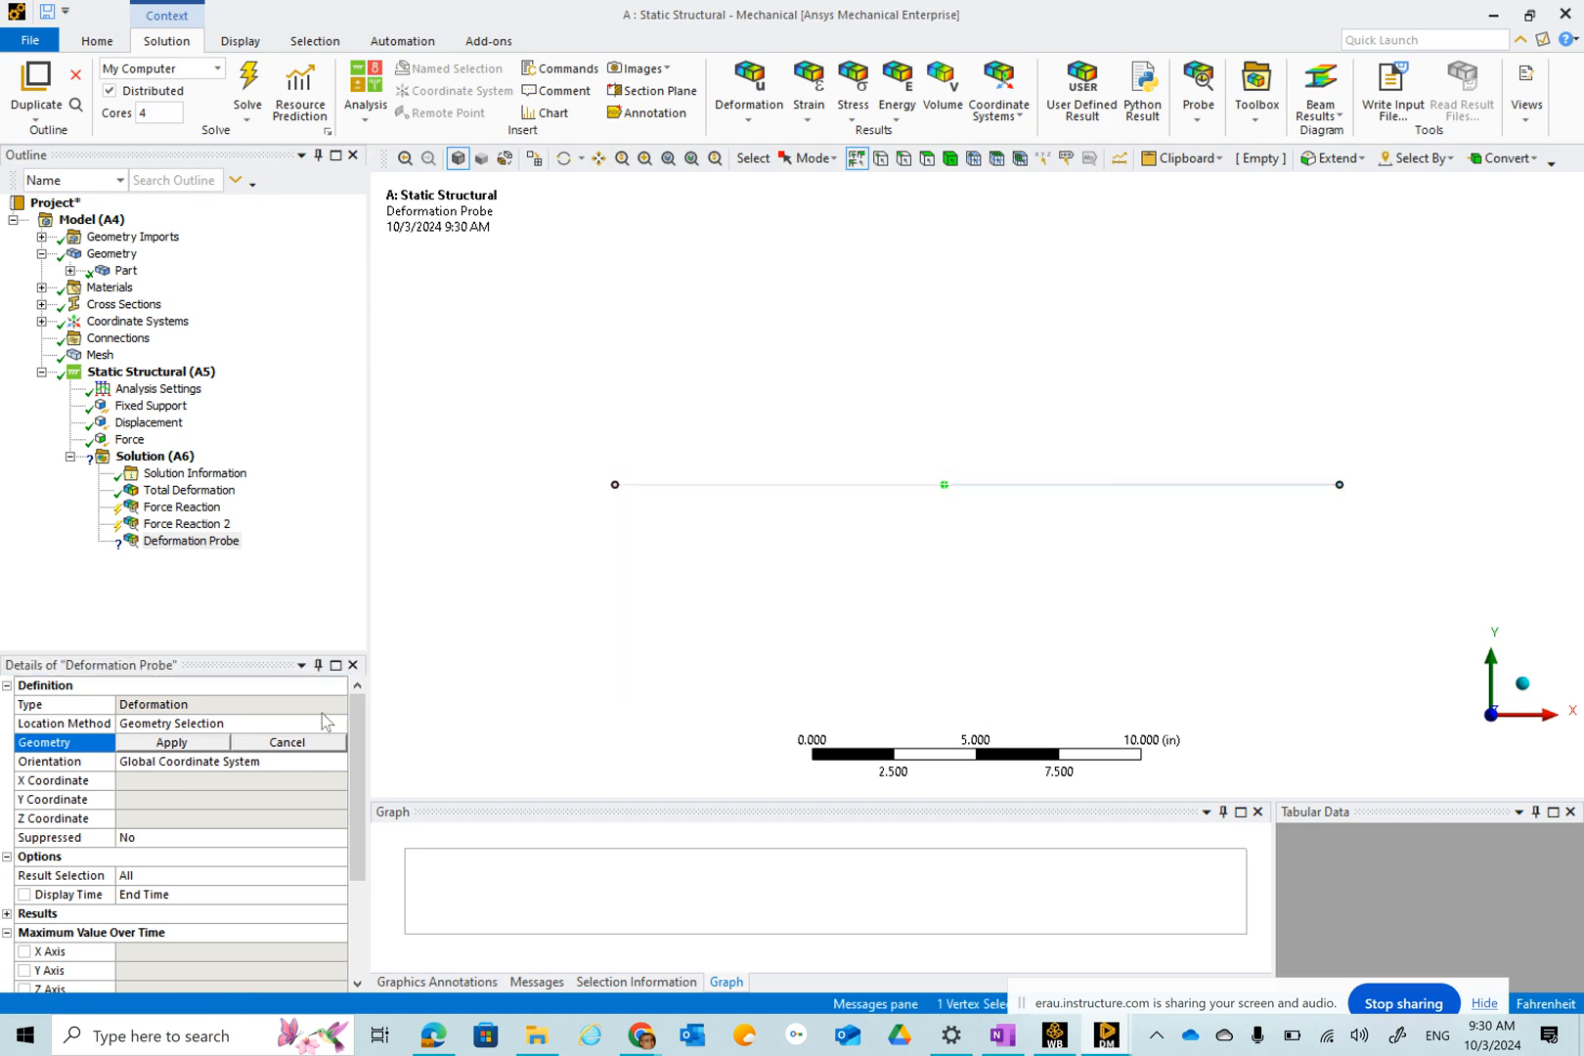
{"action": "left_click", "coordinate": [190, 743]}
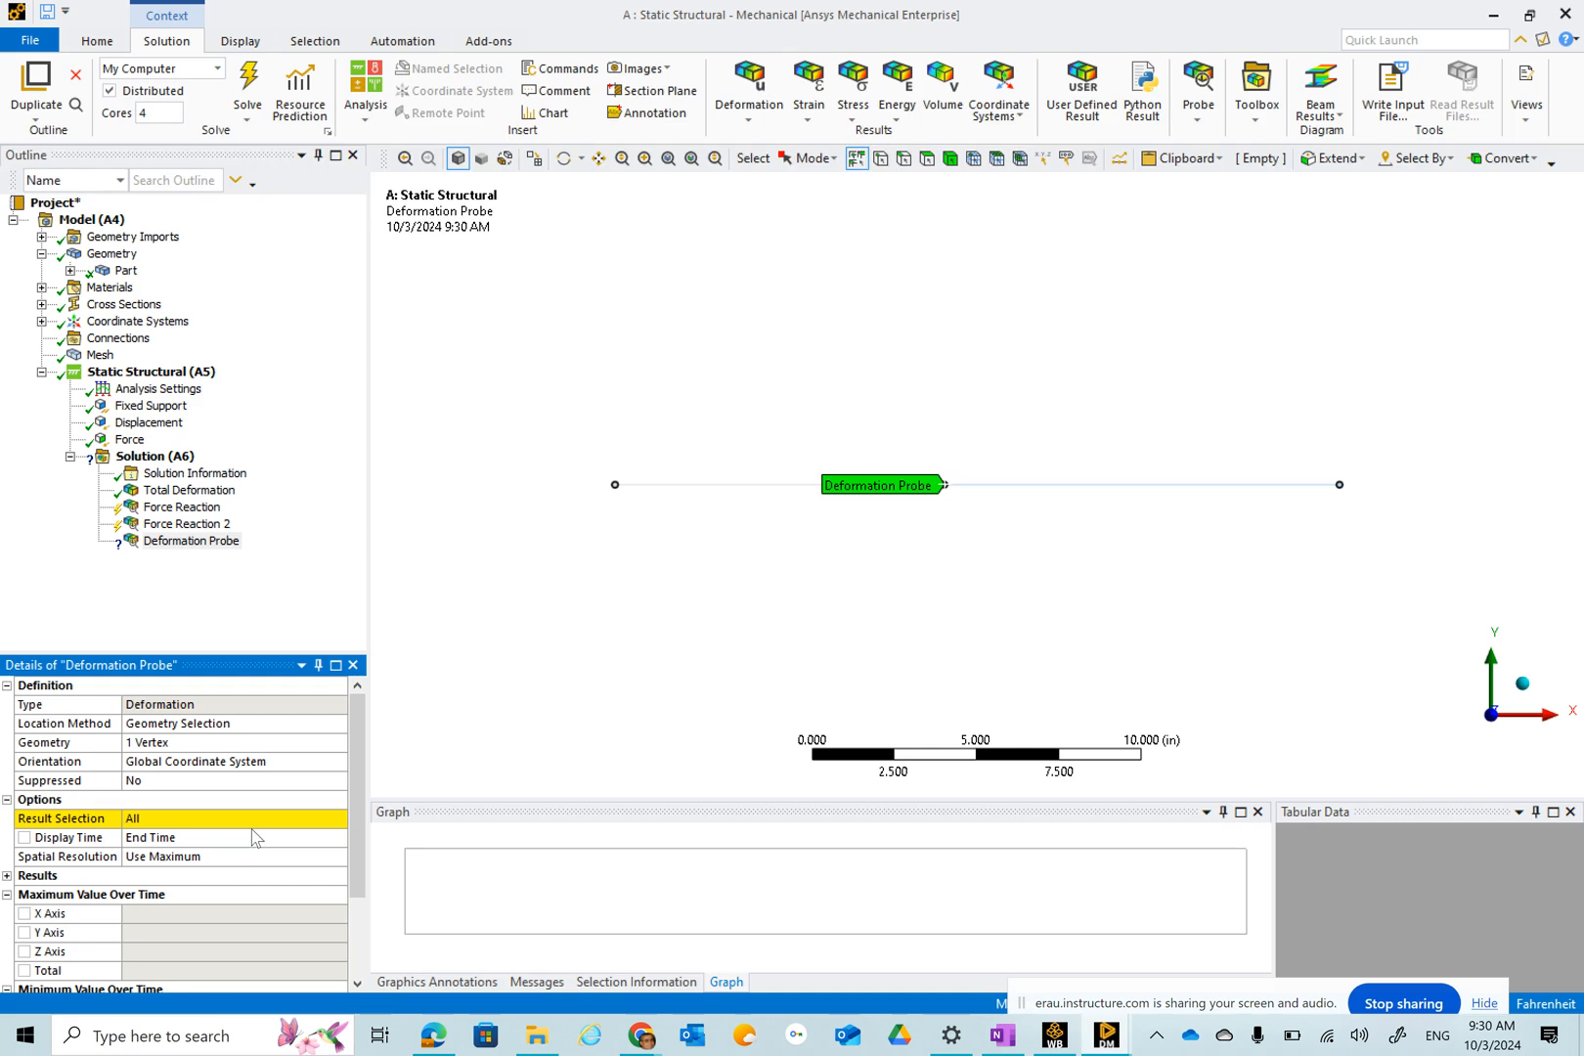
{"action": "left_click", "coordinate": [282, 819]}
{"action": "left_click", "coordinate": [337, 819]}
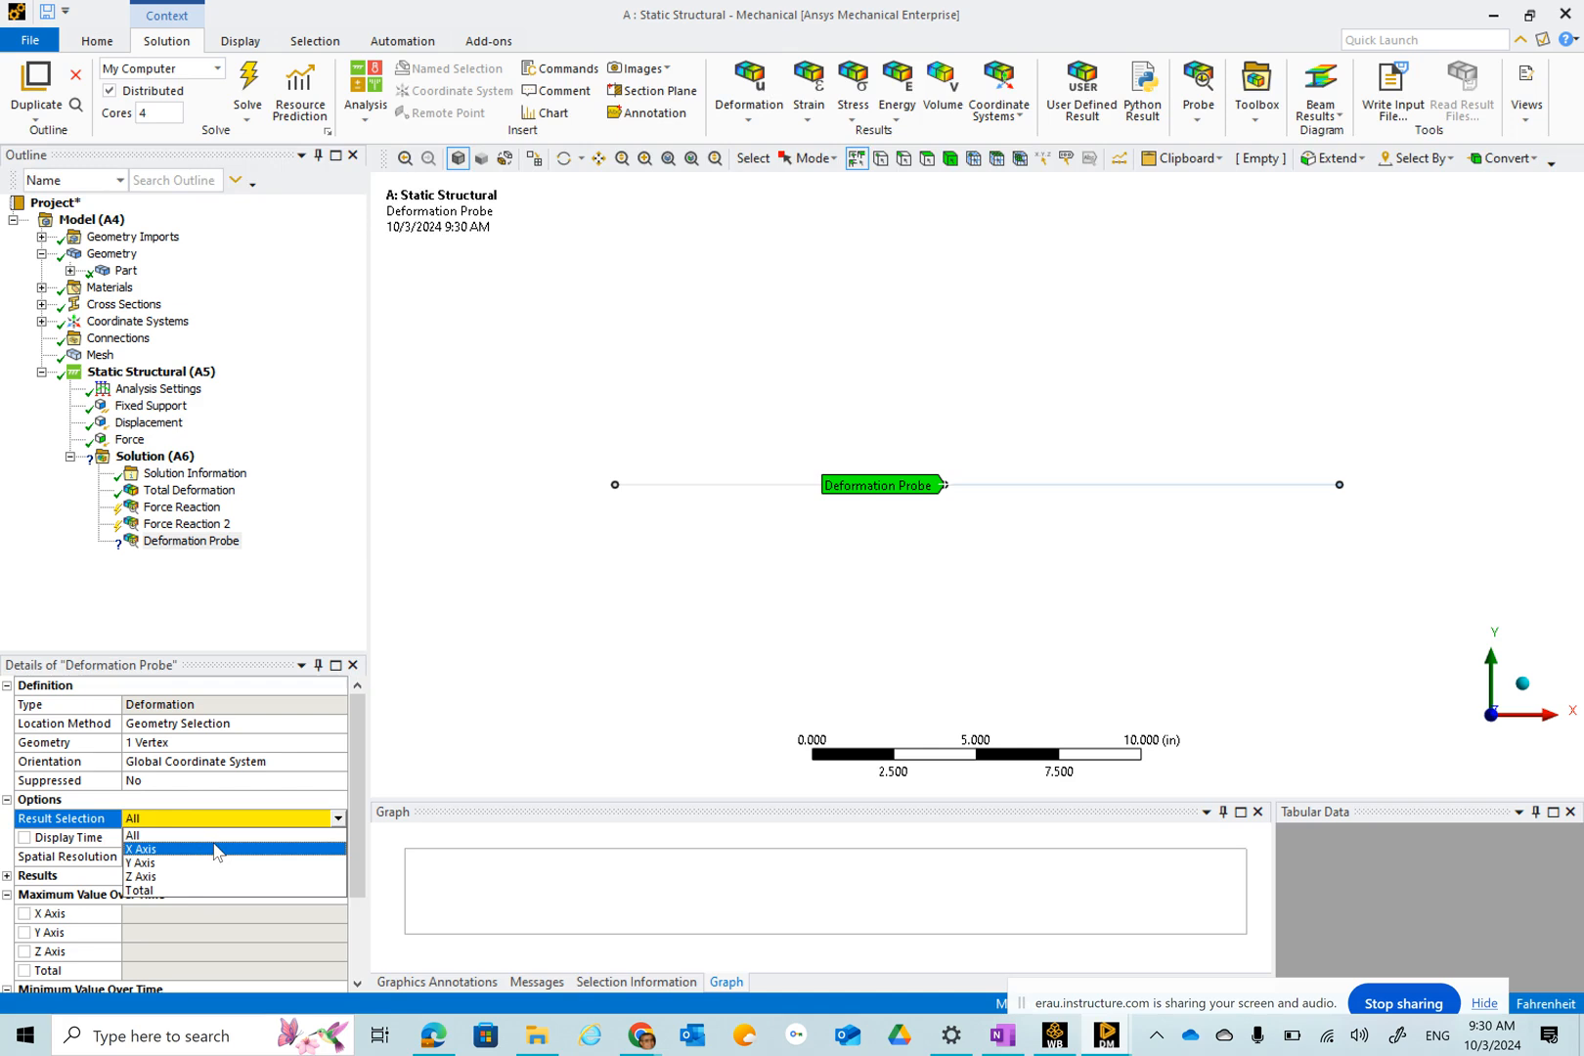
{"action": "left_click", "coordinate": [215, 849]}
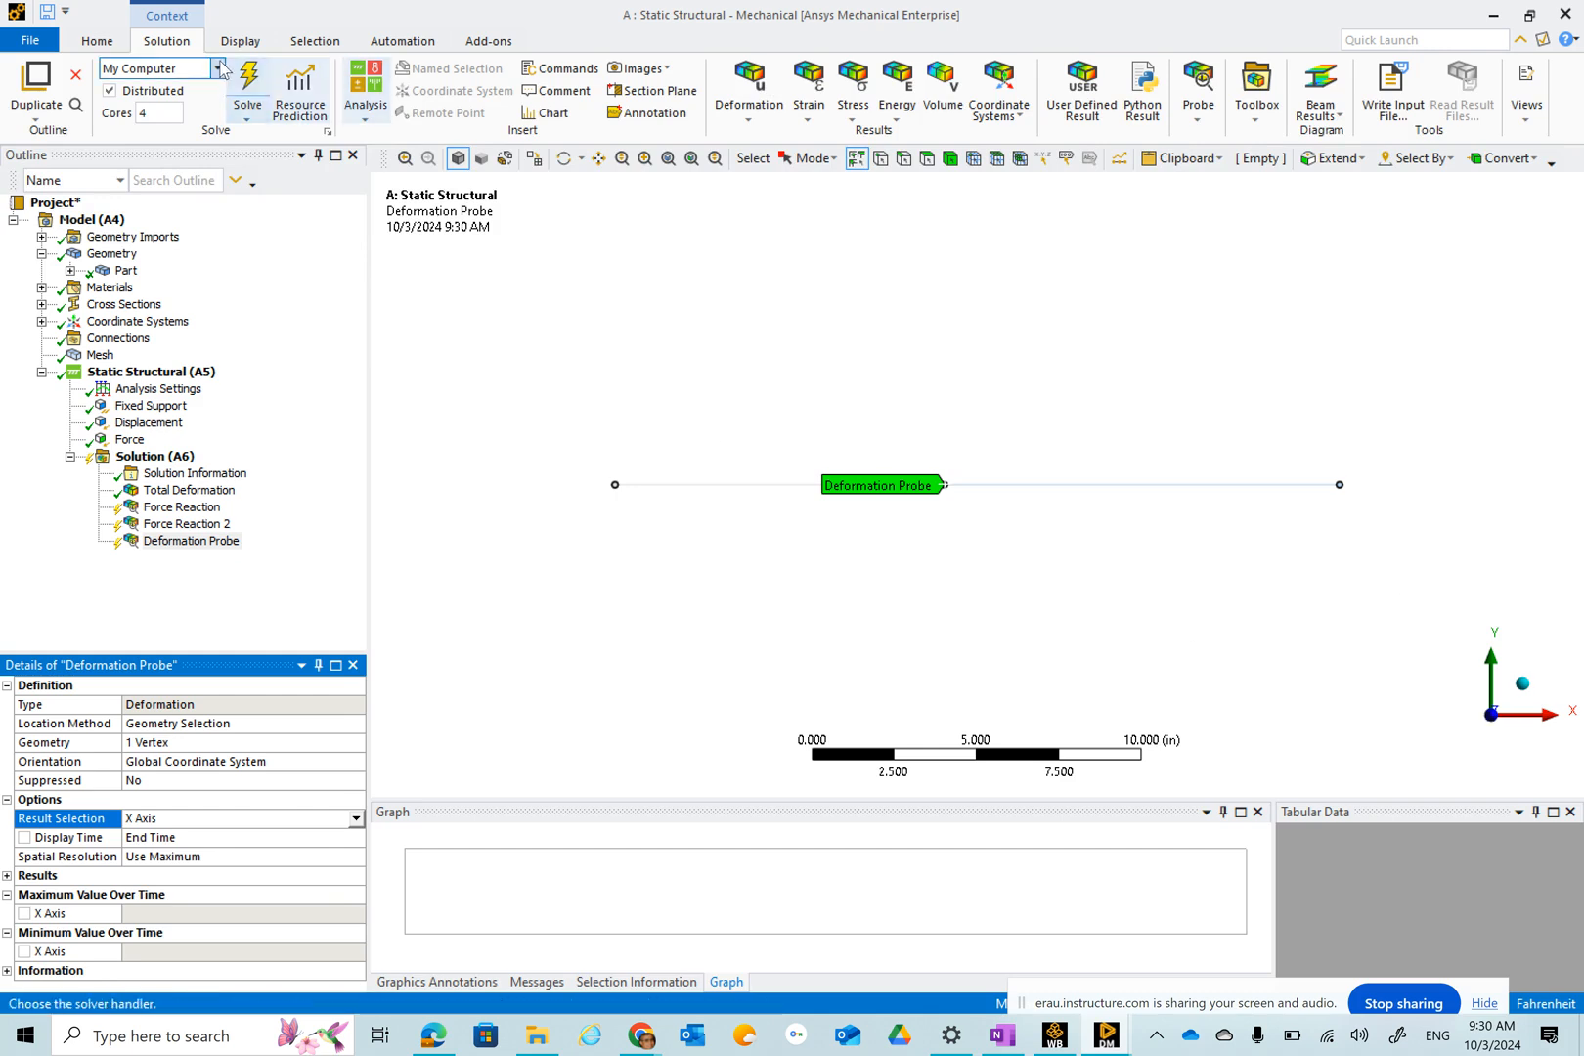
Solve the model and review the results of both force reaction probes and the deformation probe.
{"action": "left_click", "coordinate": [249, 80]}
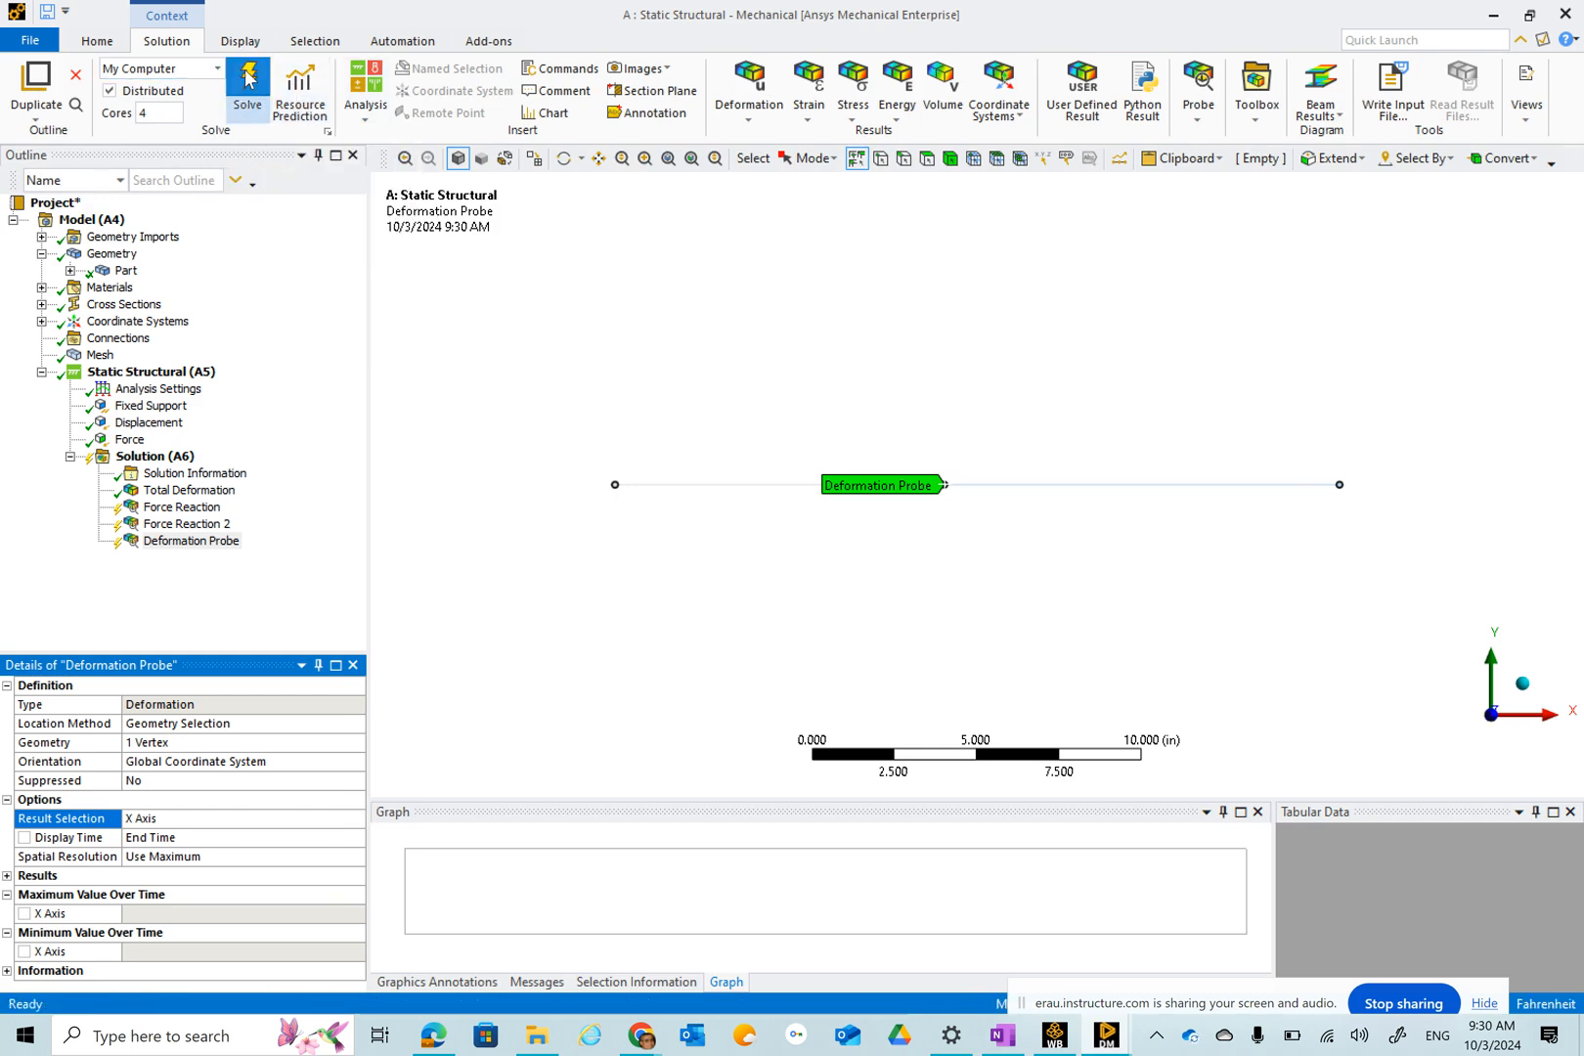
{"action": "left_click", "coordinate": [182, 507]}
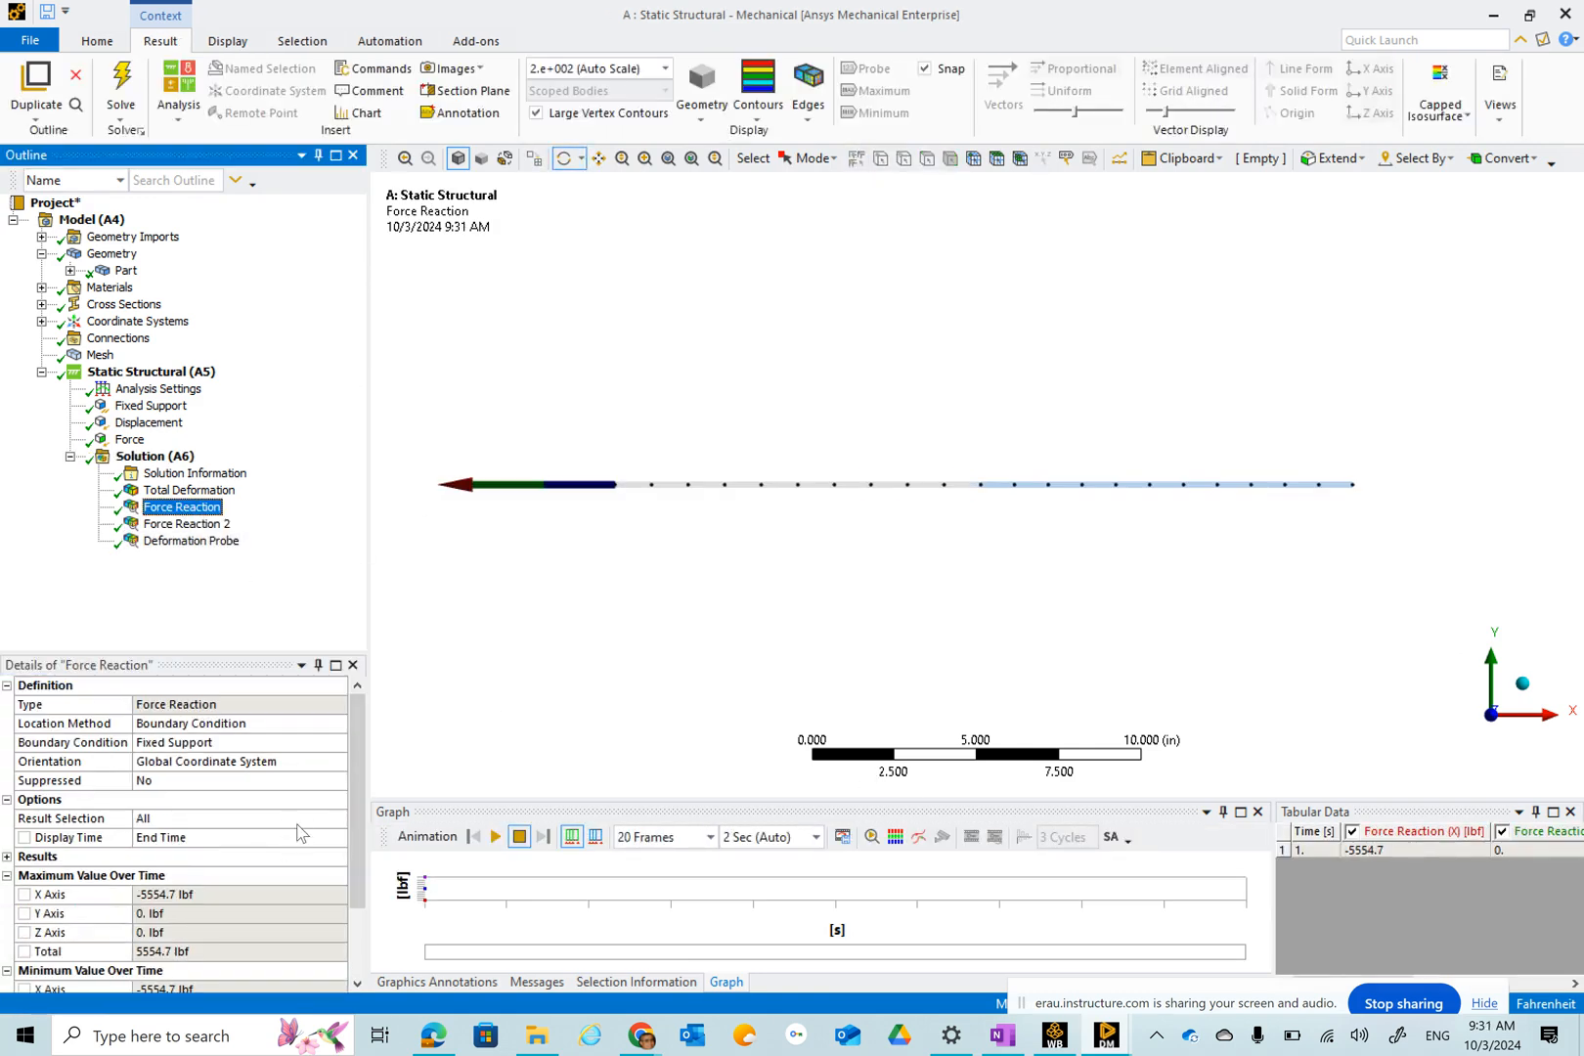
{"action": "scroll", "coordinate": [516, 622], "scroll_direction": "down", "scroll_amount": 1}
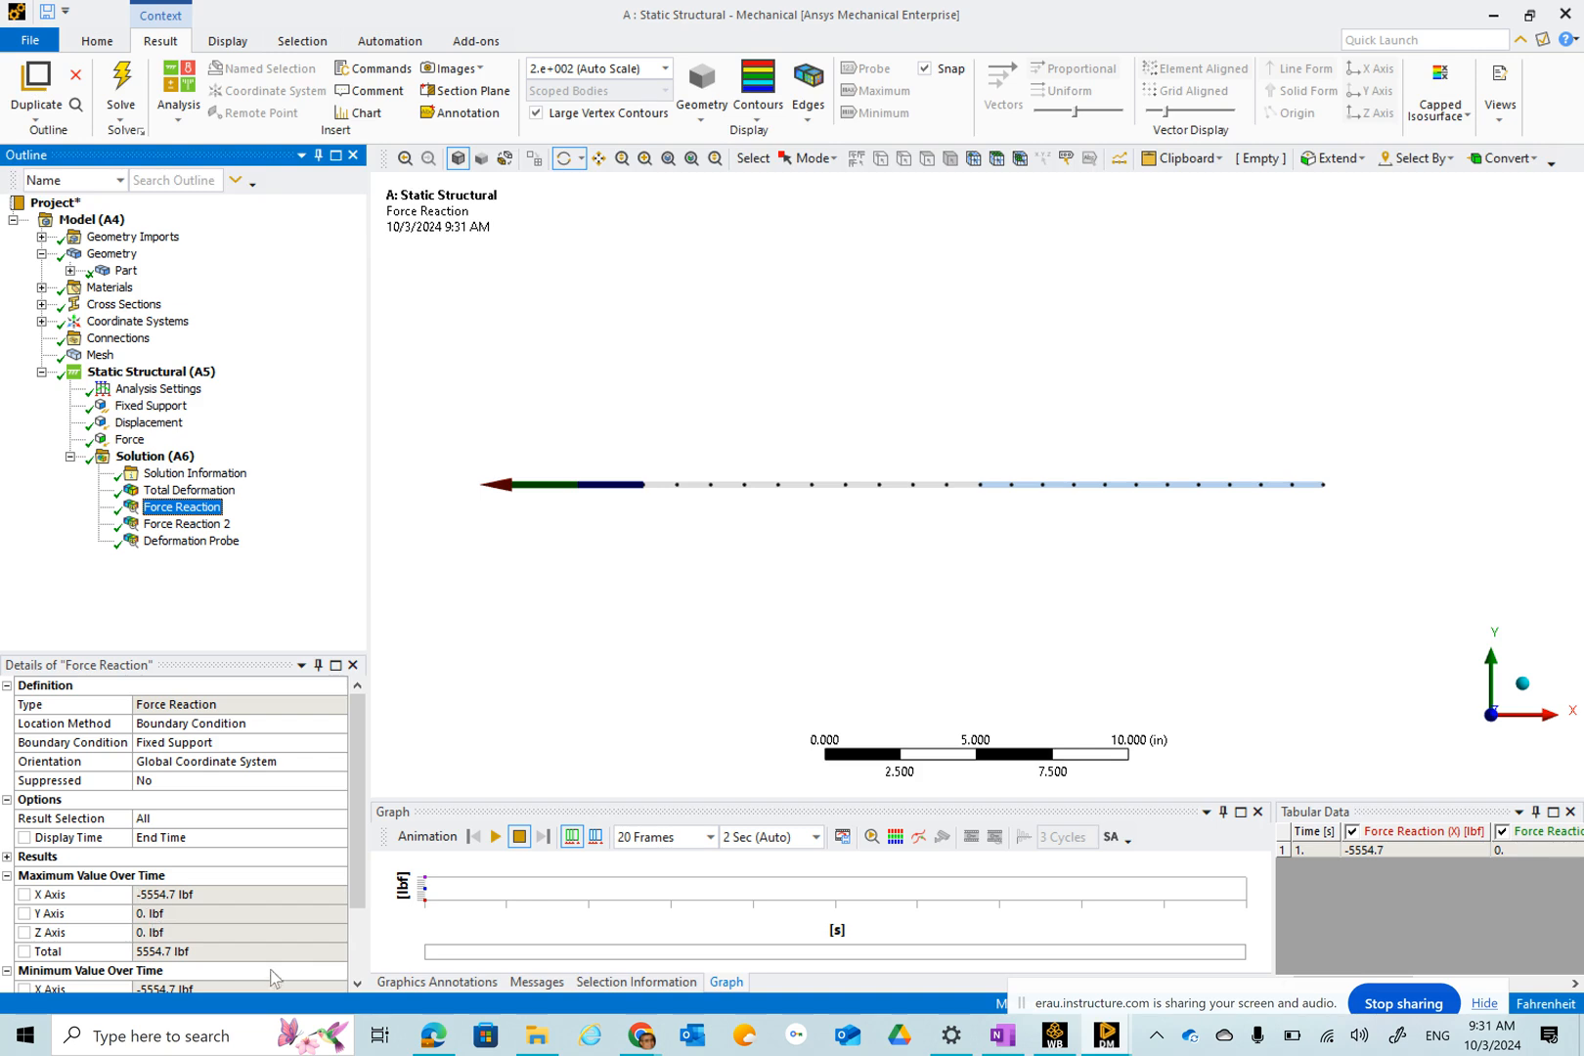
{"action": "left_click", "coordinate": [186, 523]}
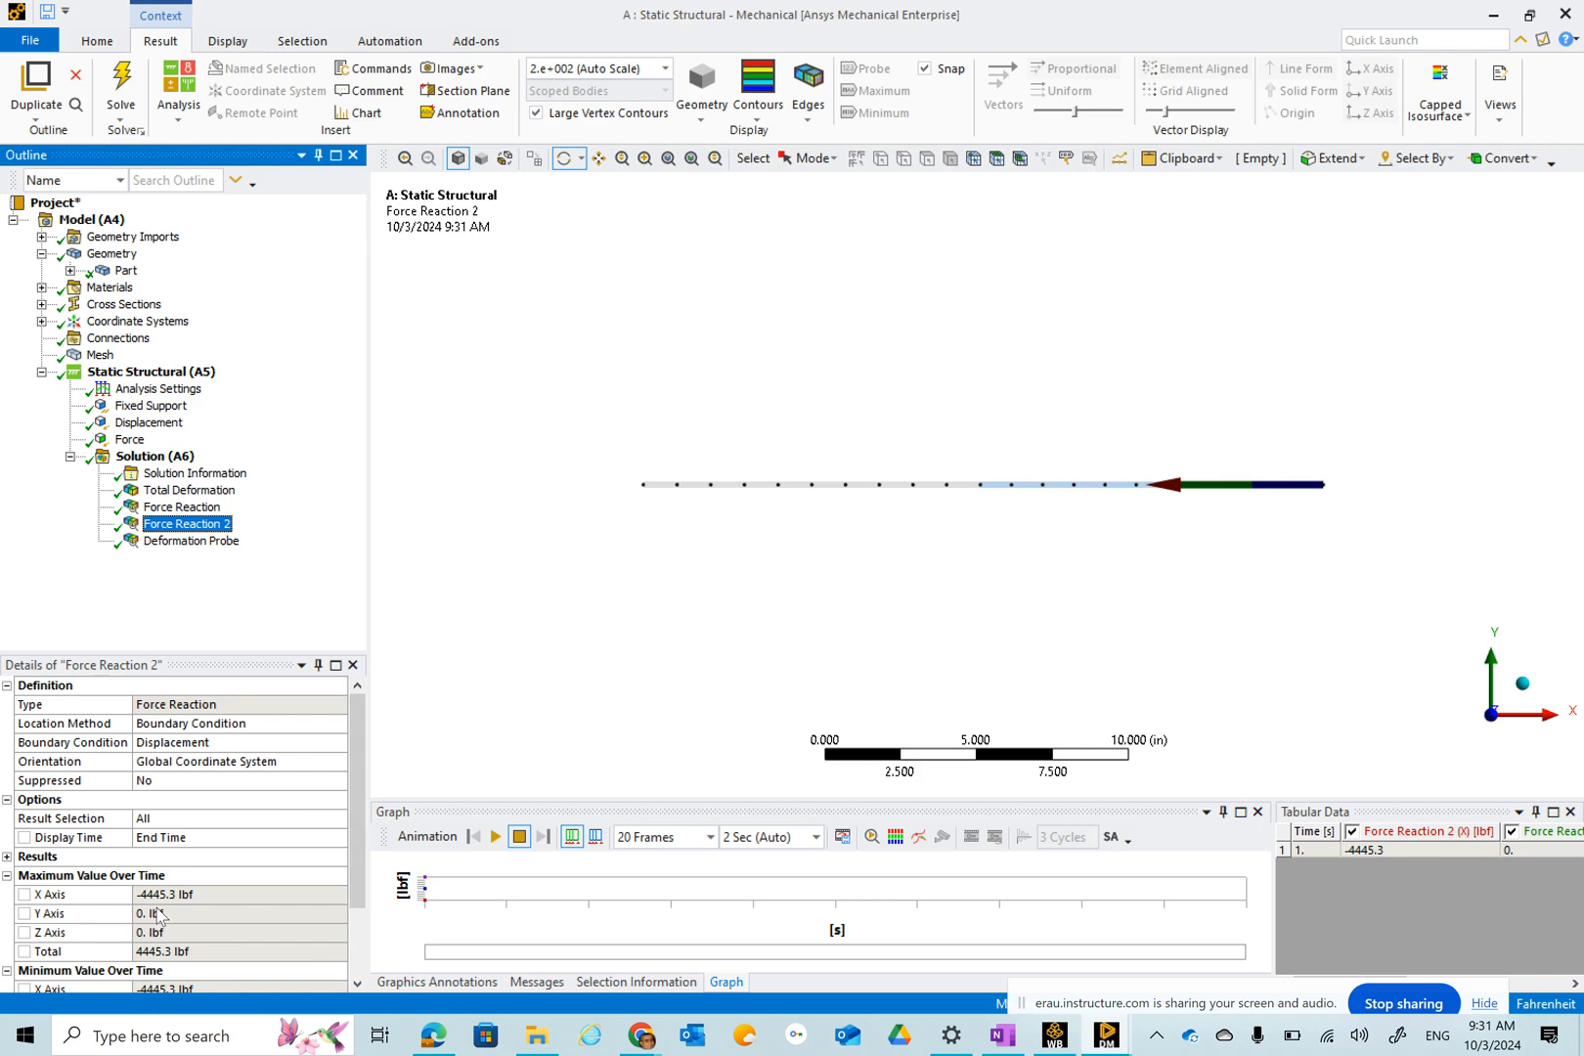
{"action": "left_click", "coordinate": [159, 914]}
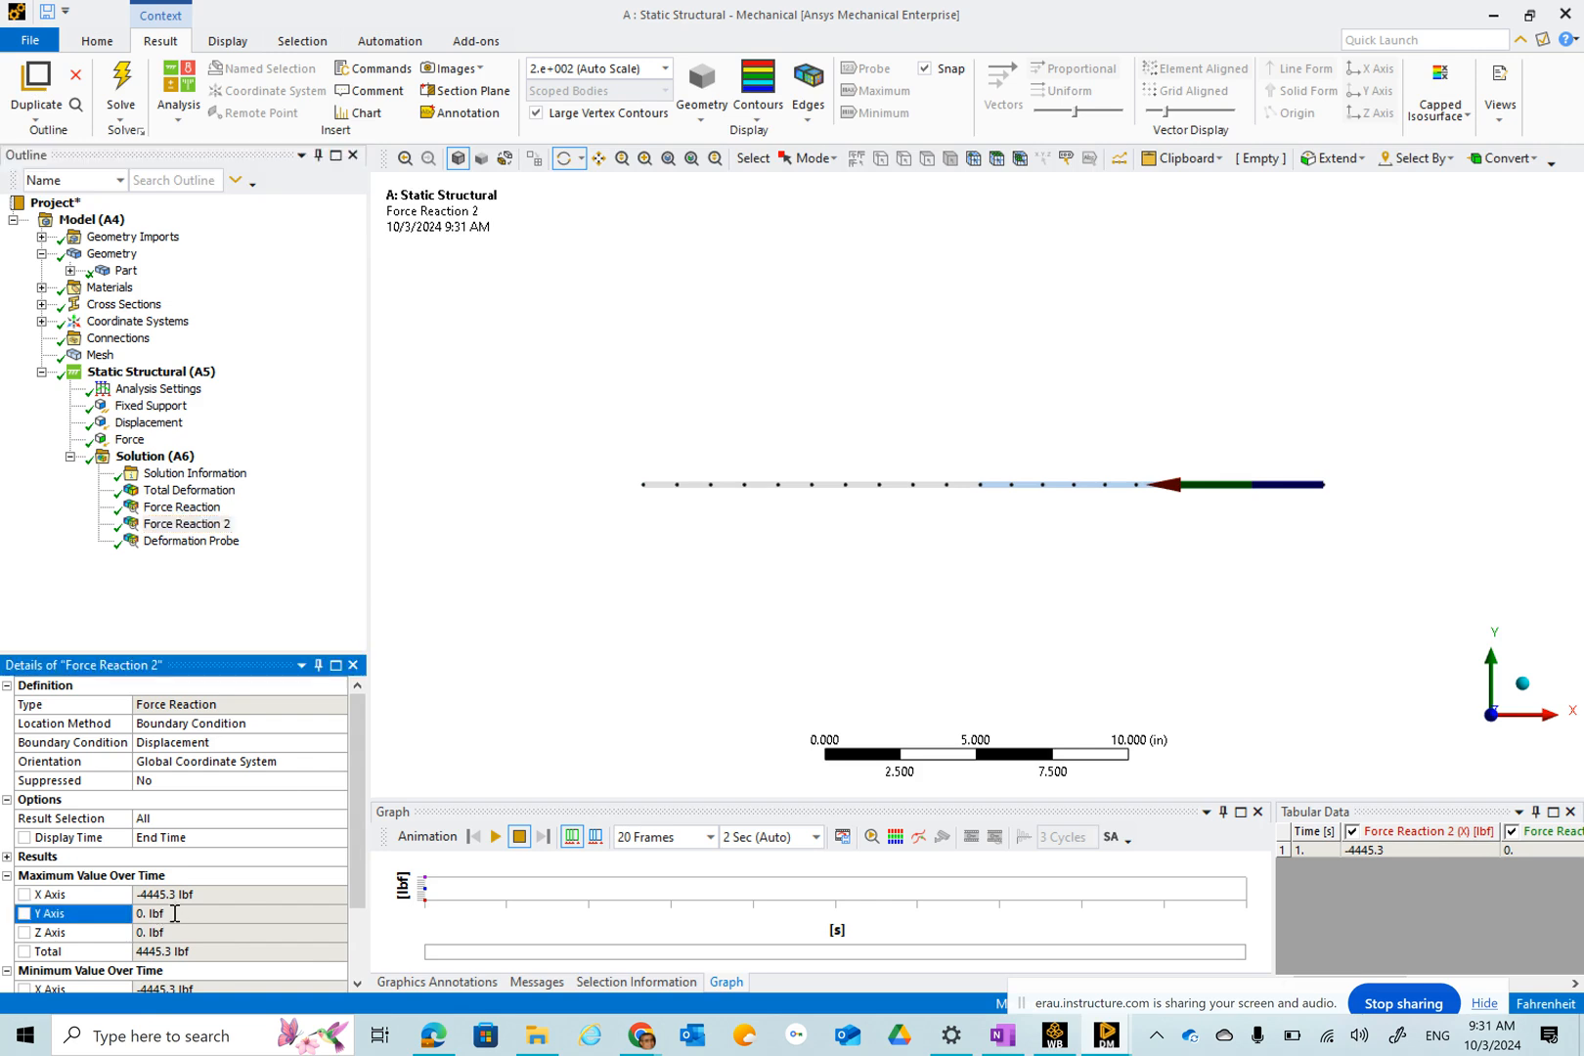
{"action": "left_click", "coordinate": [210, 893]}
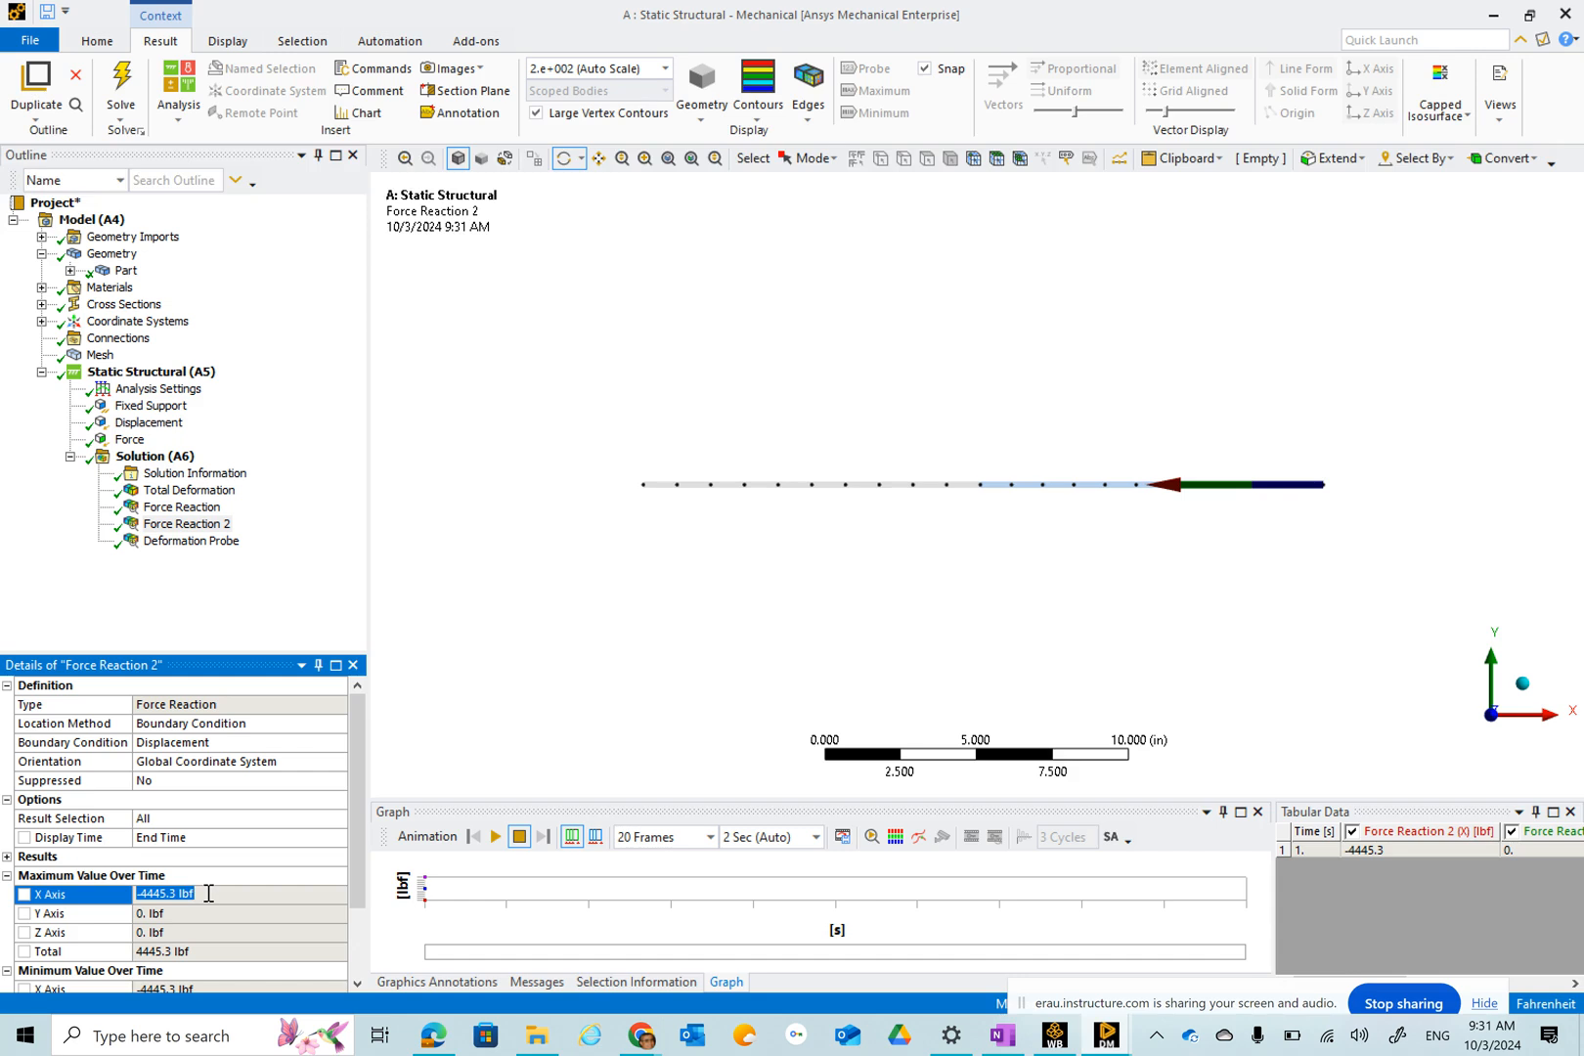
{"action": "left_click", "coordinate": [185, 544]}
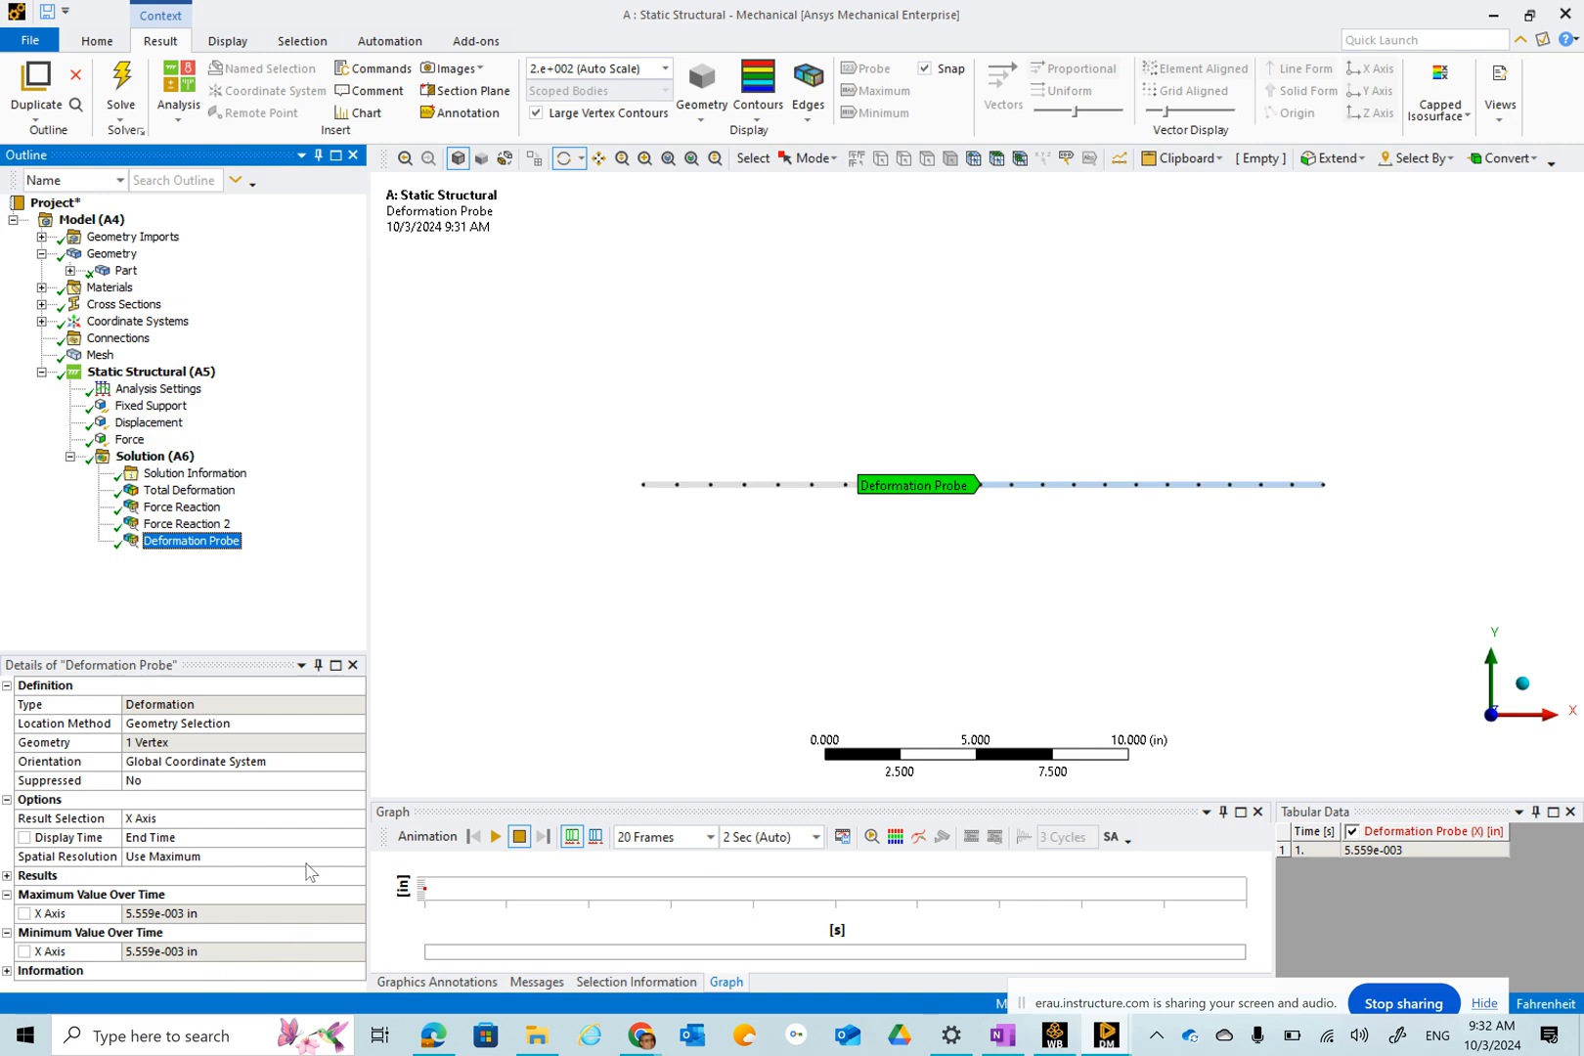
Insert an Axial Force beam result under the solution and solve it.
{"action": "left_click", "coordinate": [158, 456]}
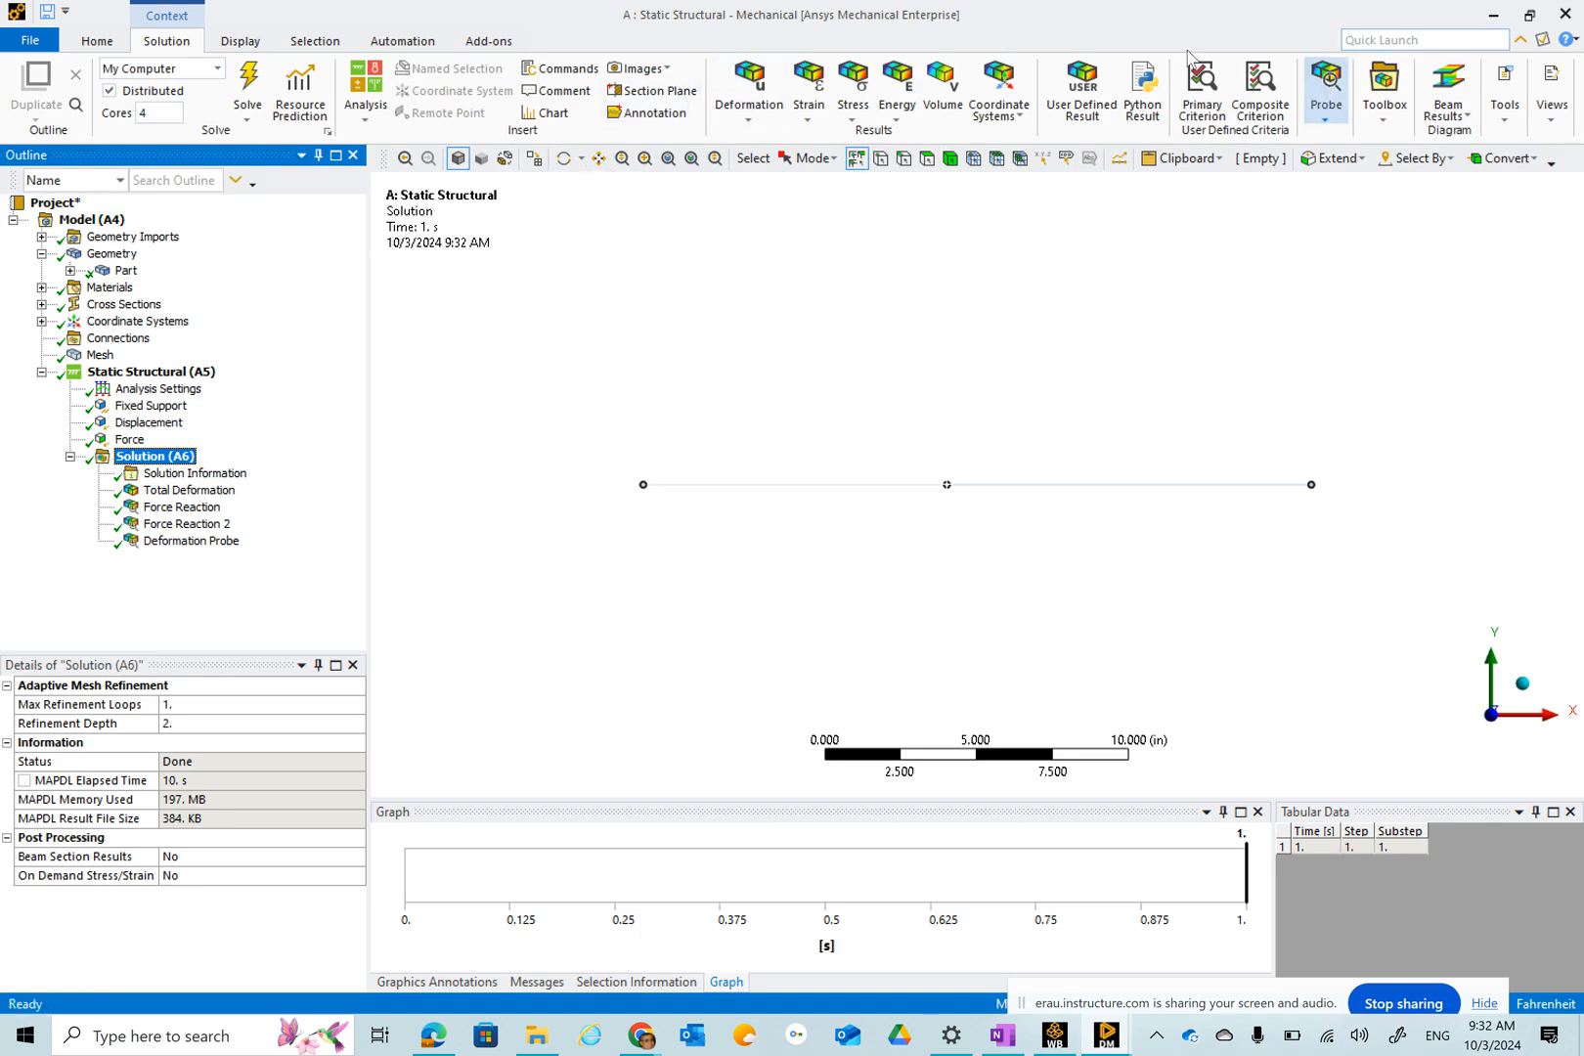
{"action": "left_click", "coordinate": [1466, 116]}
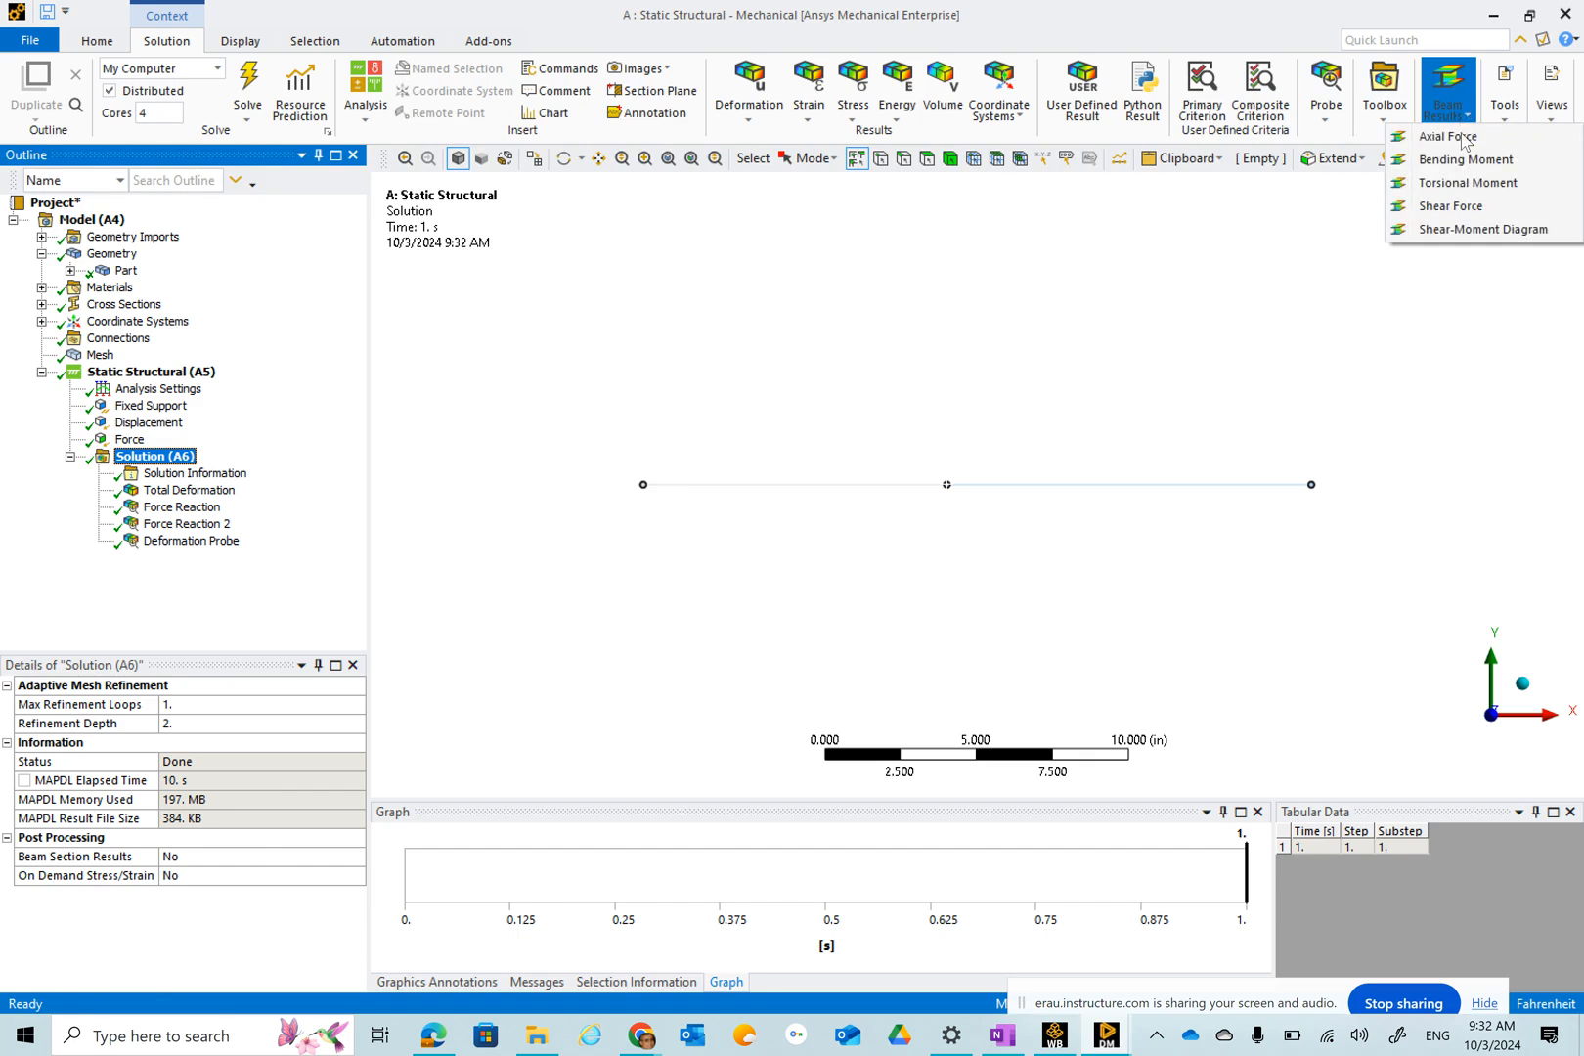
{"action": "left_click", "coordinate": [1464, 142]}
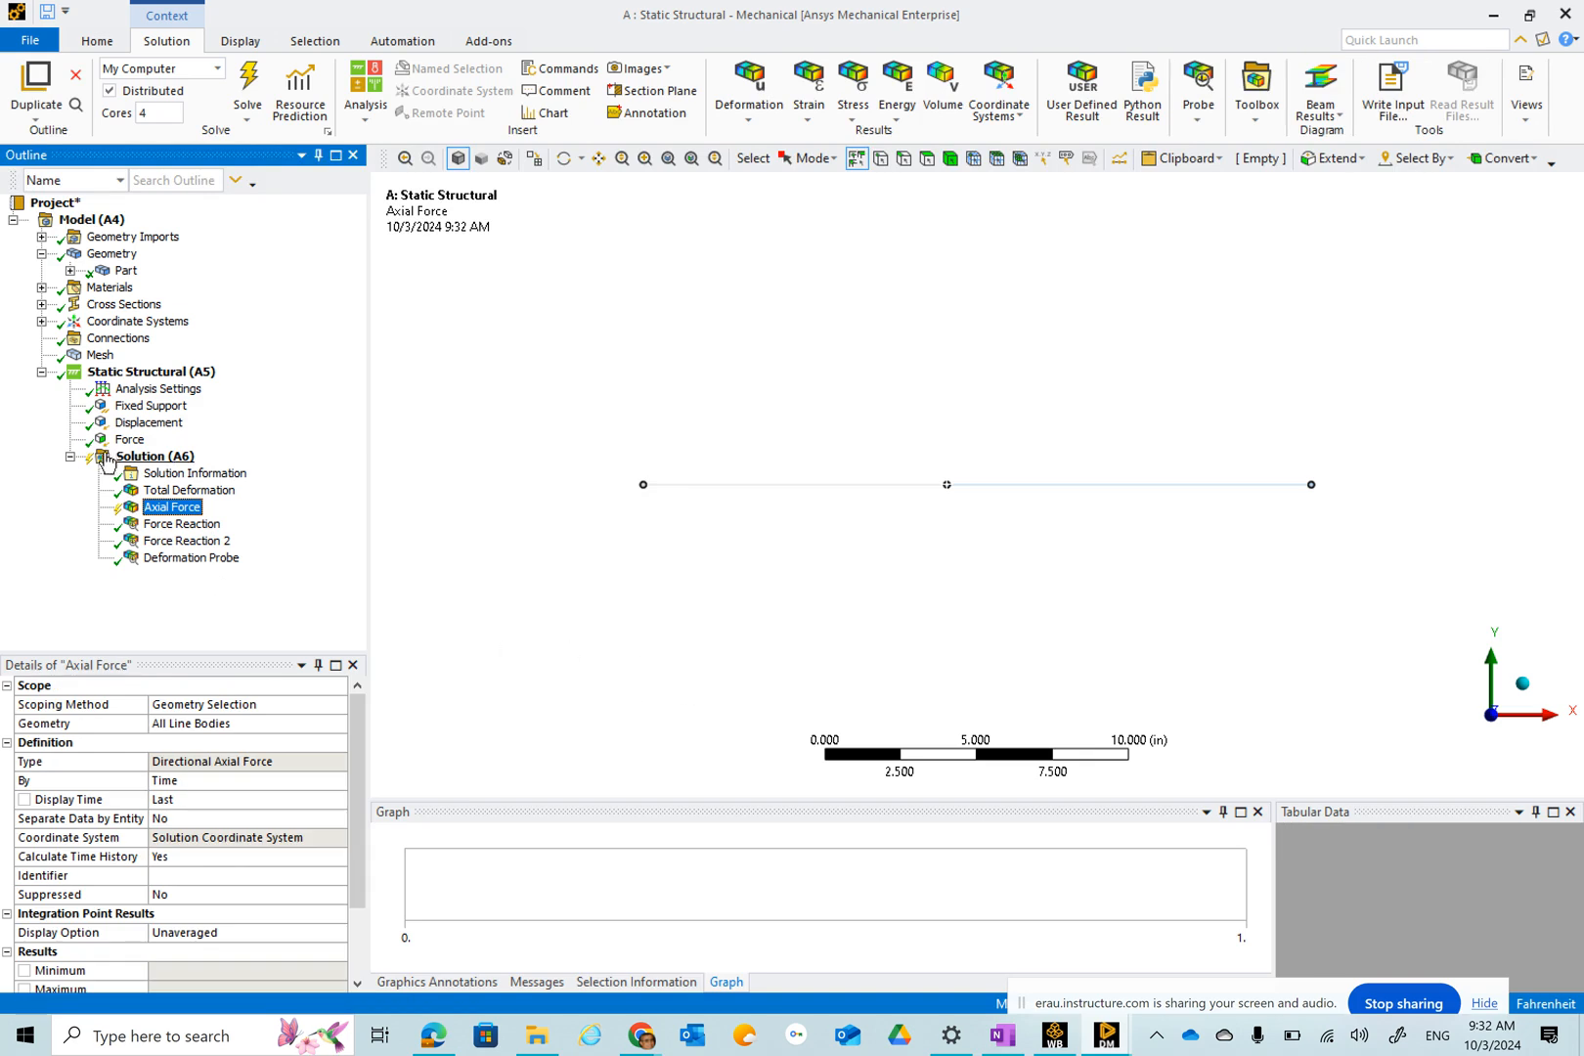
{"action": "left_click", "coordinate": [246, 83]}
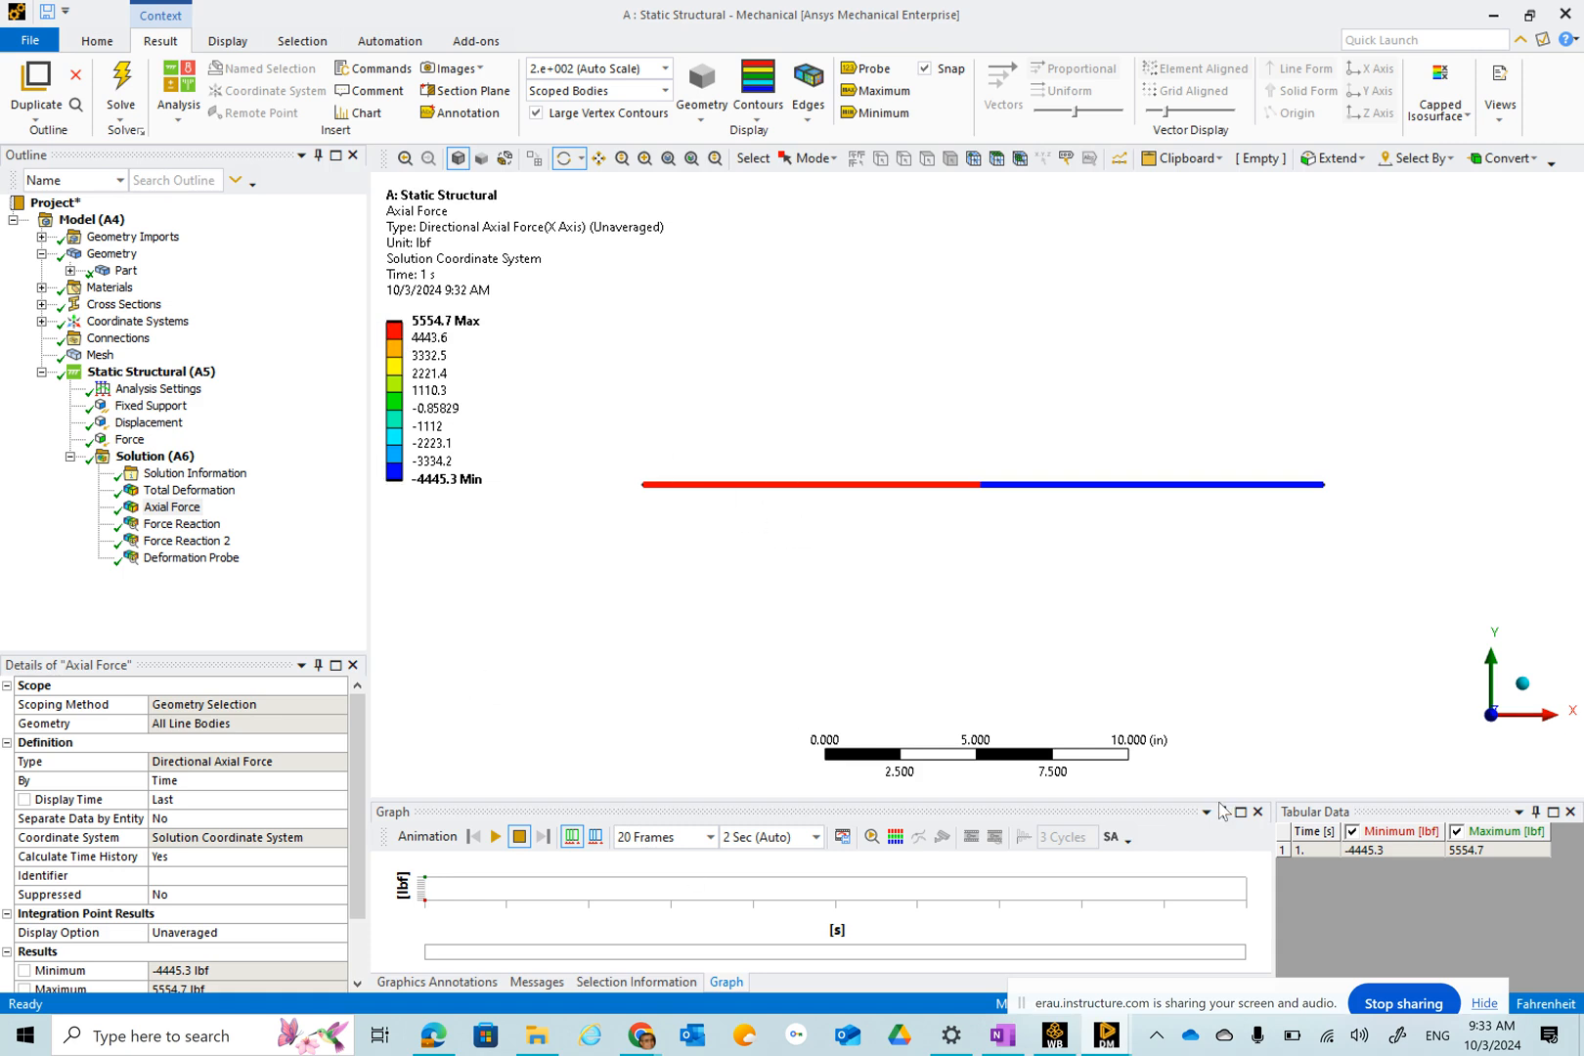
Compare the axial force results against the hand calculations in the OneNote class notes.
{"action": "left_click", "coordinate": [1016, 1046]}
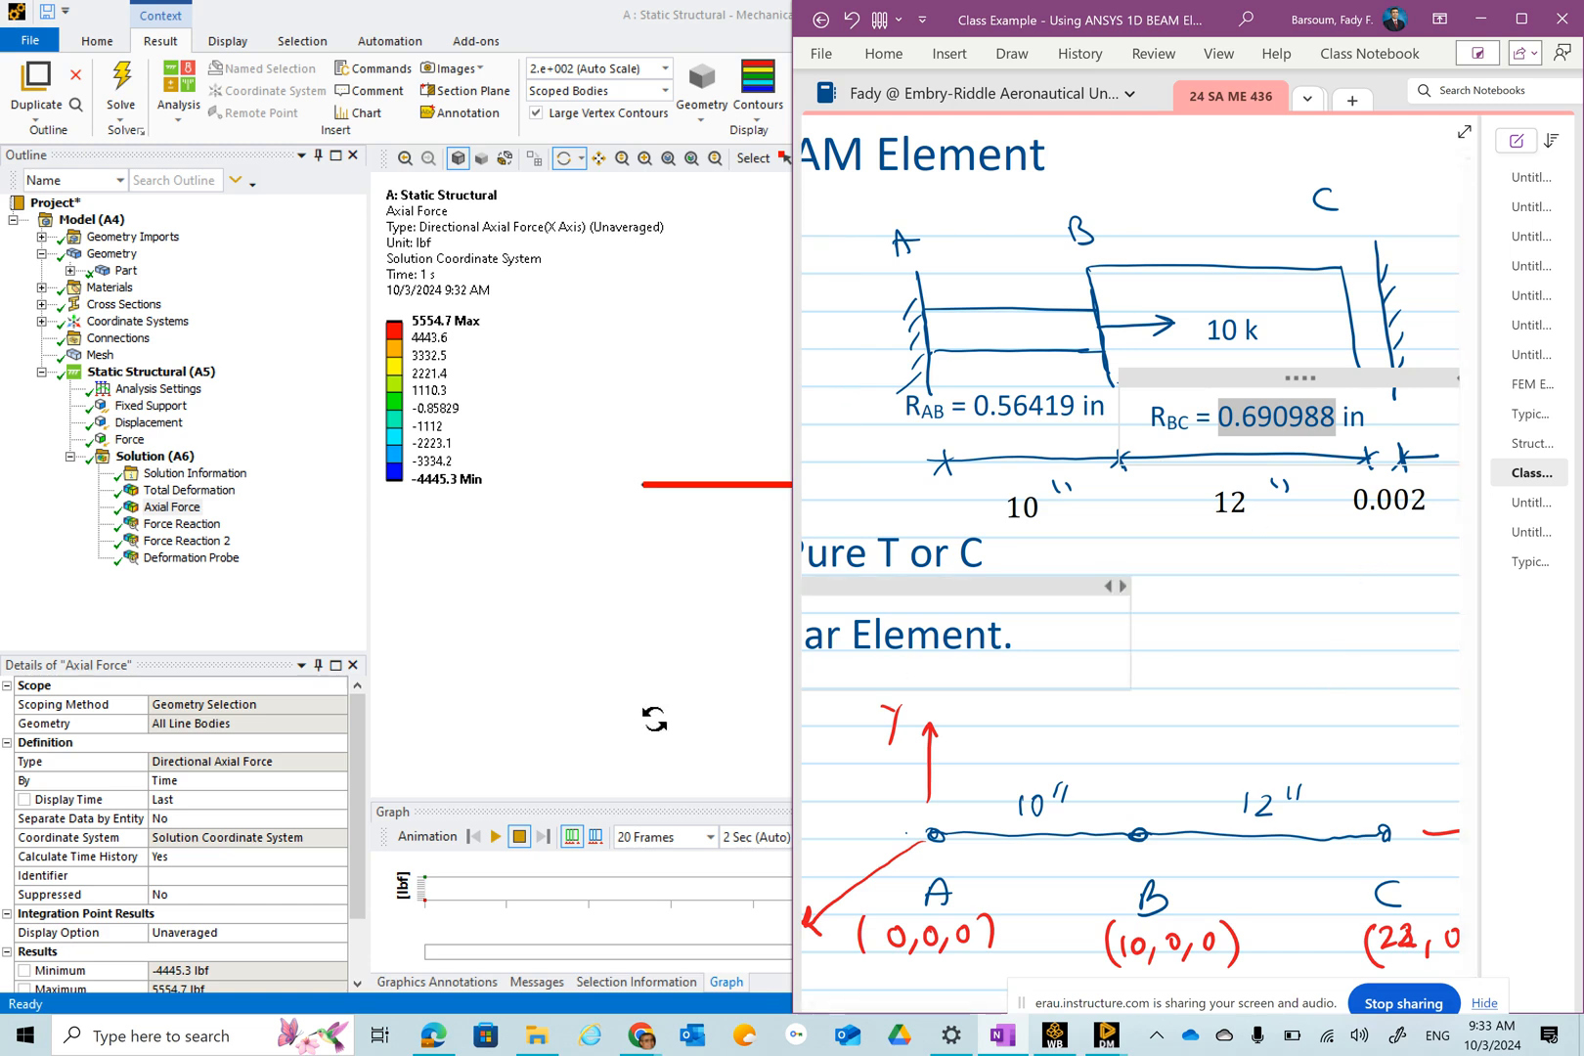
{"action": "left_click", "coordinate": [656, 719]}
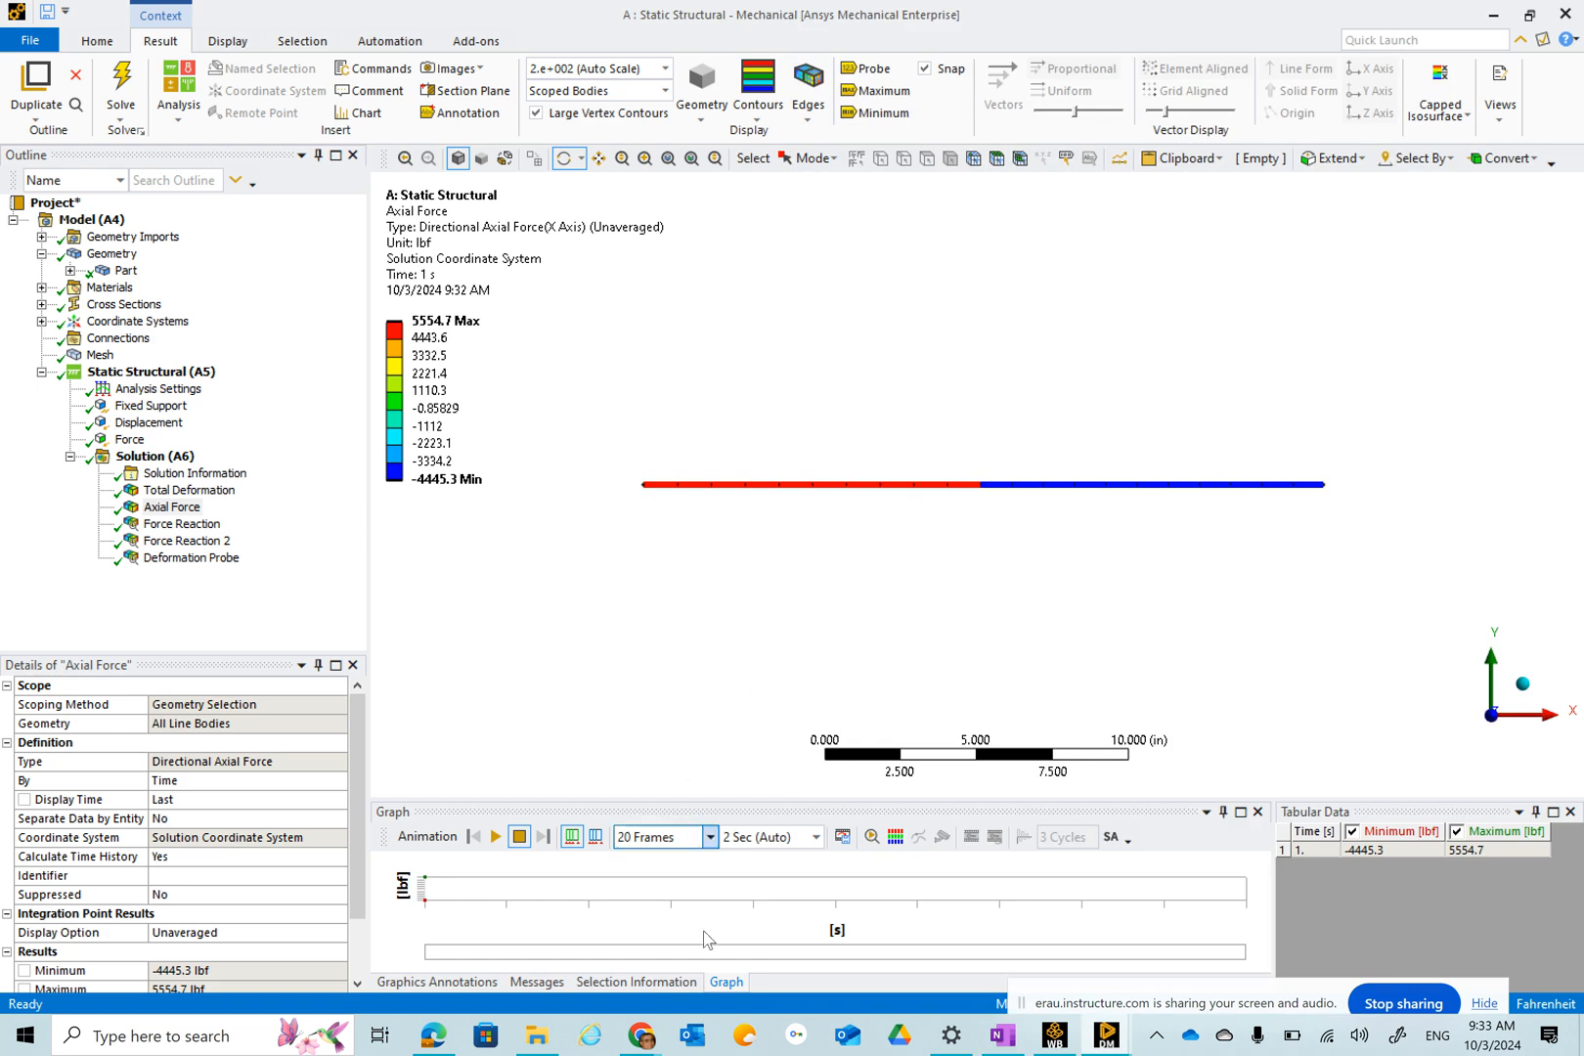
{"action": "mouse_move", "coordinate": [647, 1045]}
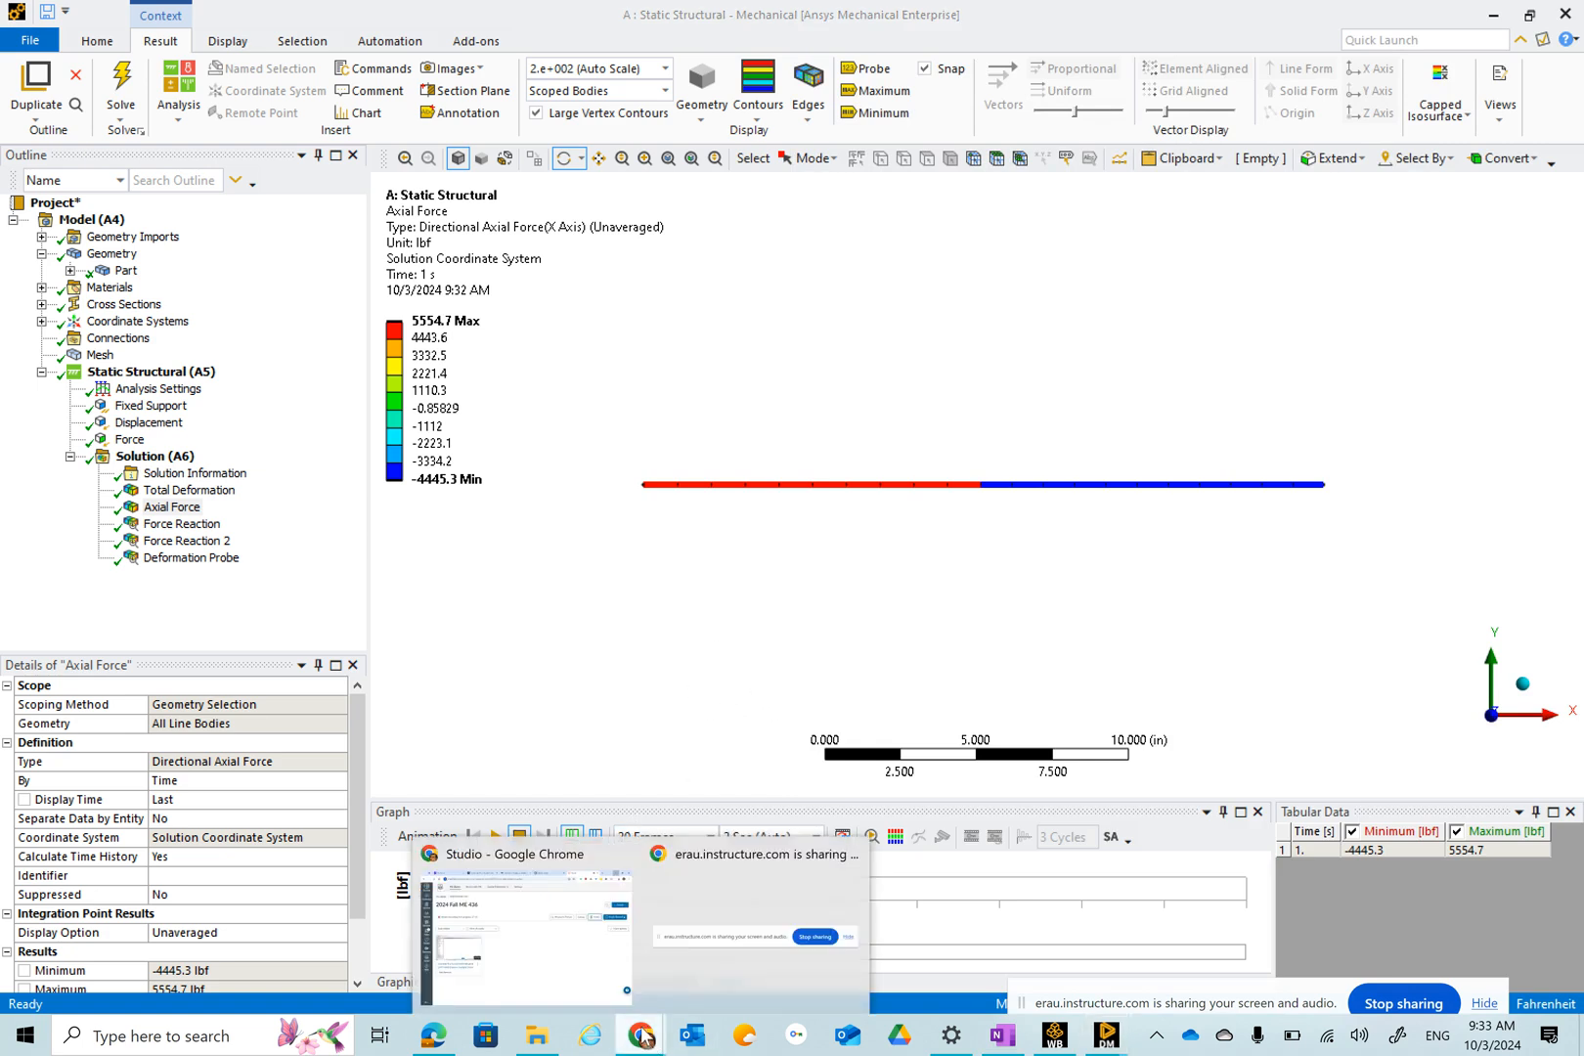
{"action": "left_click", "coordinate": [582, 929]}
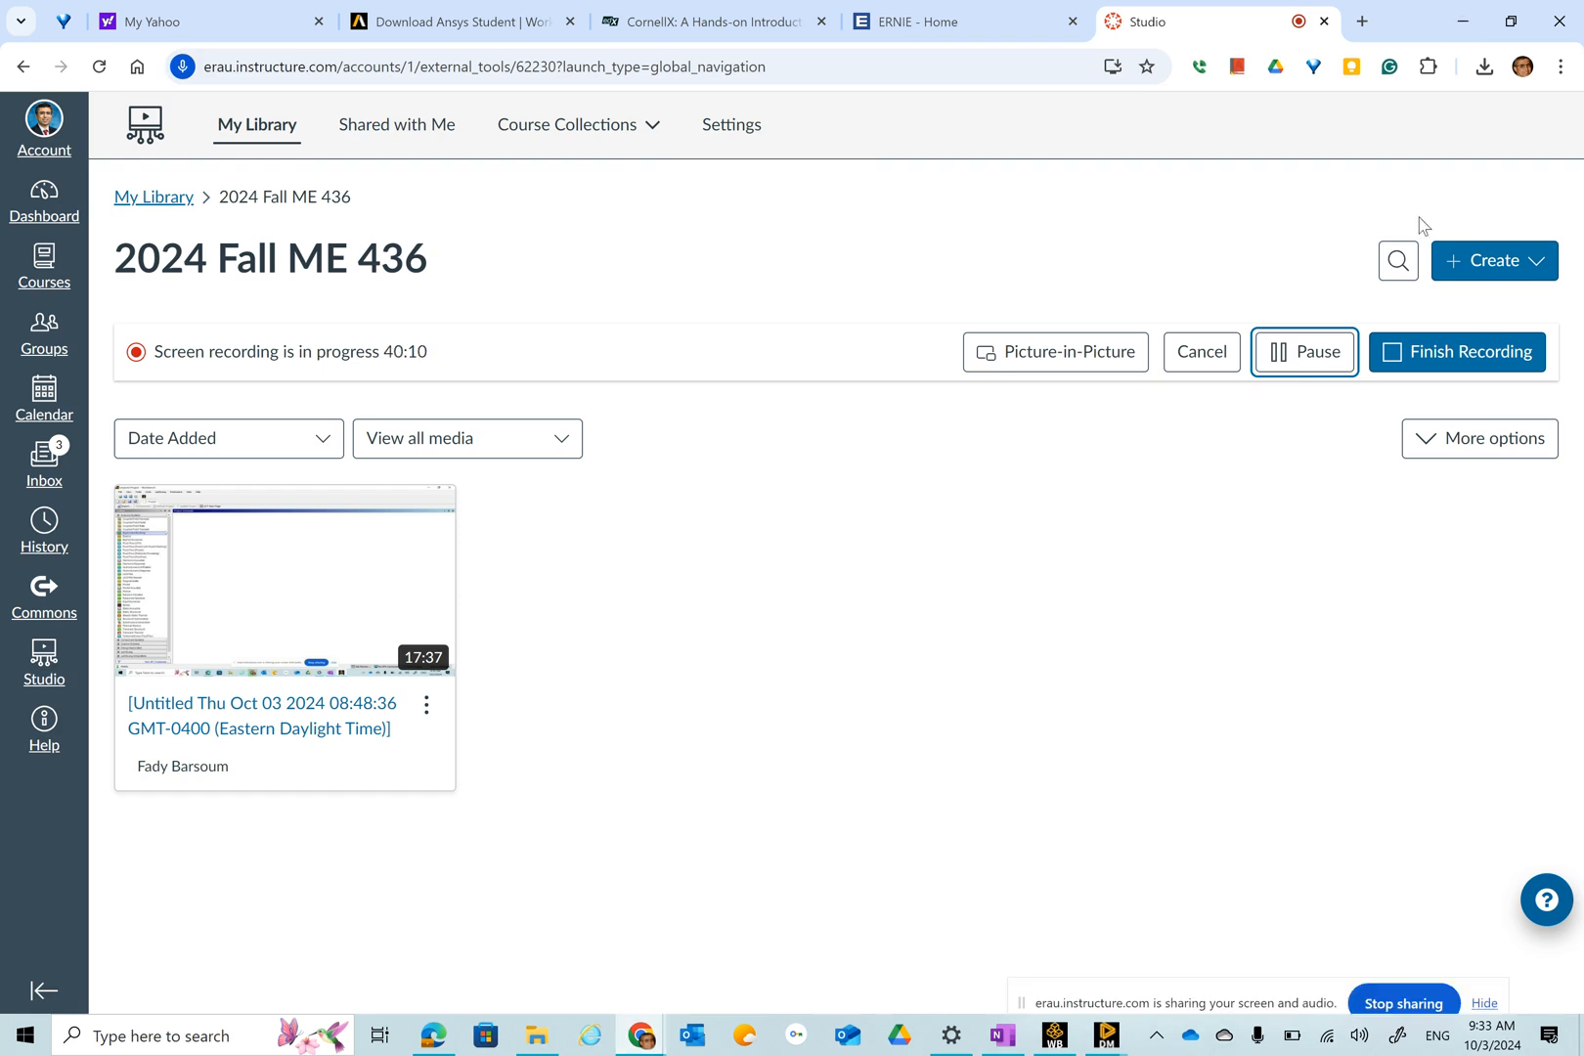